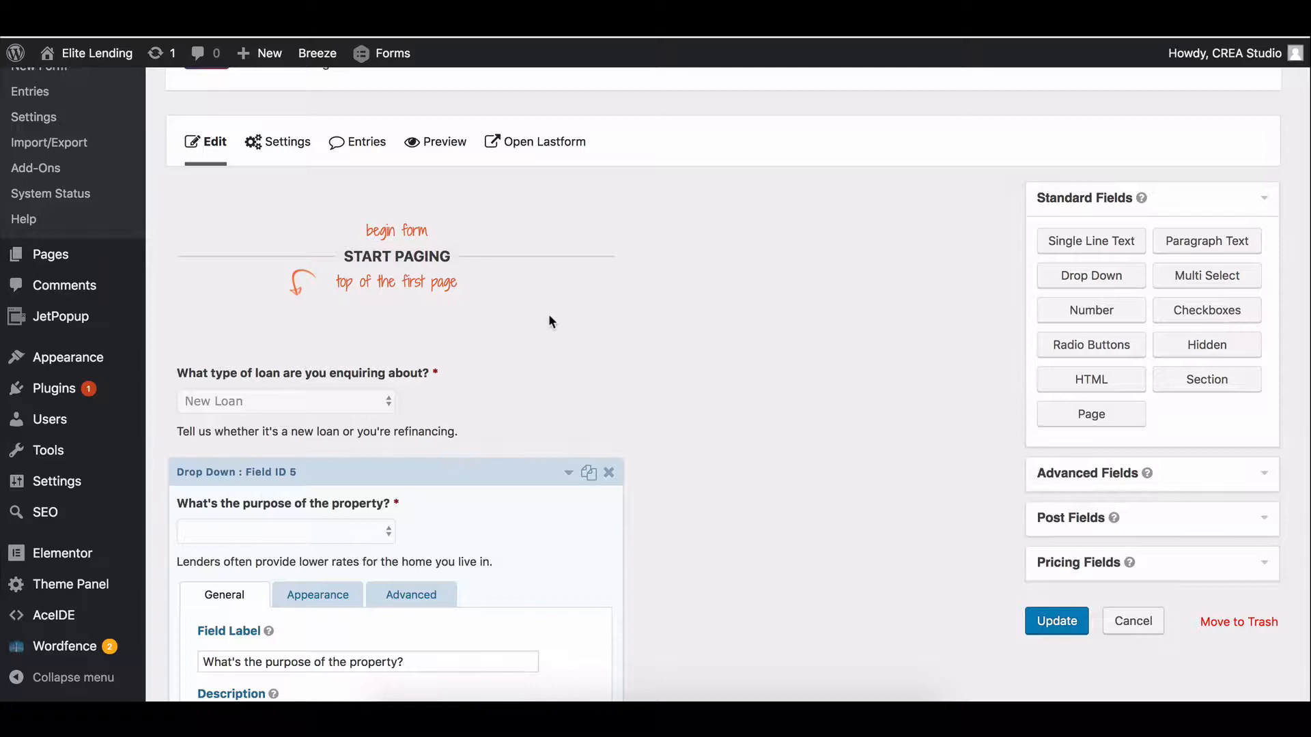
Reopen the HashChing loan enquiry popup and keep New Loan as the loan type.
{"action": "scroll", "coordinate": [674, 305], "scroll_direction": "down", "scroll_amount": 2}
{"action": "scroll", "coordinate": [673, 300], "scroll_direction": "up", "scroll_amount": 5}
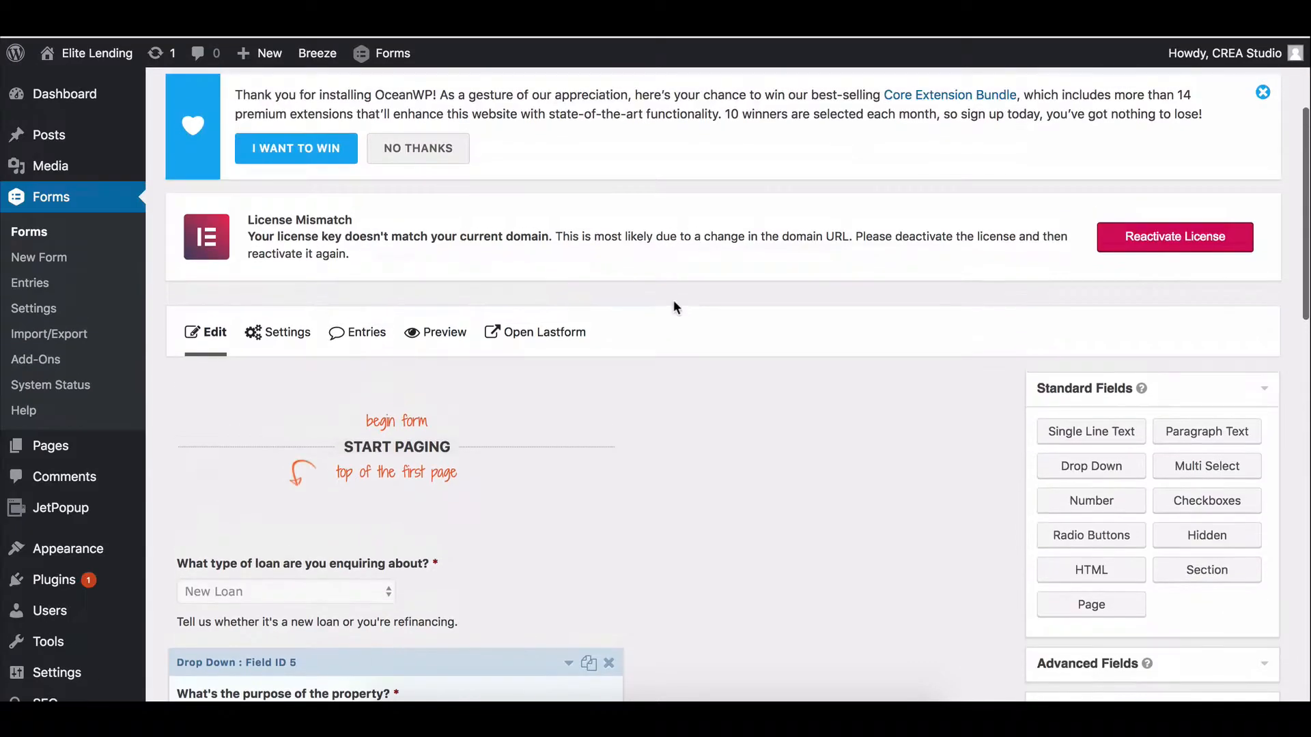
{"action": "scroll", "coordinate": [460, 418], "scroll_direction": "down", "scroll_amount": 2}
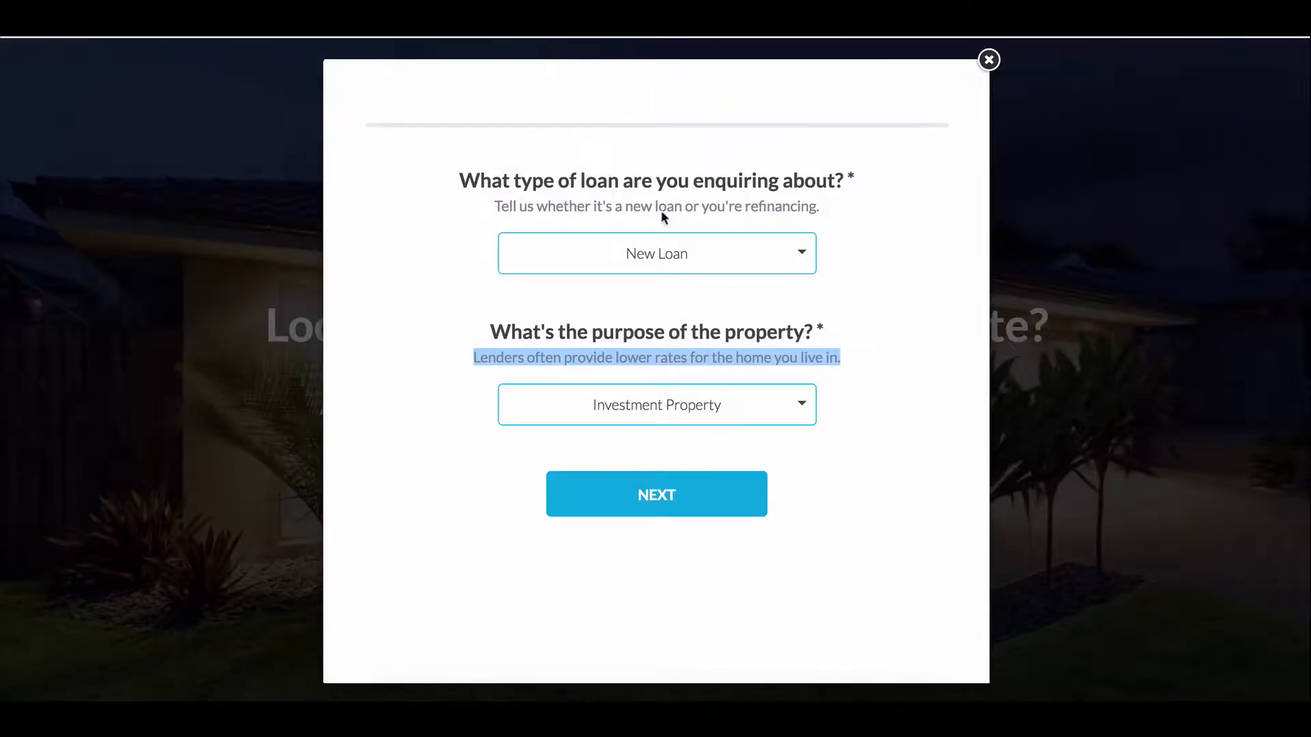
{"action": "left_click", "coordinate": [988, 59]}
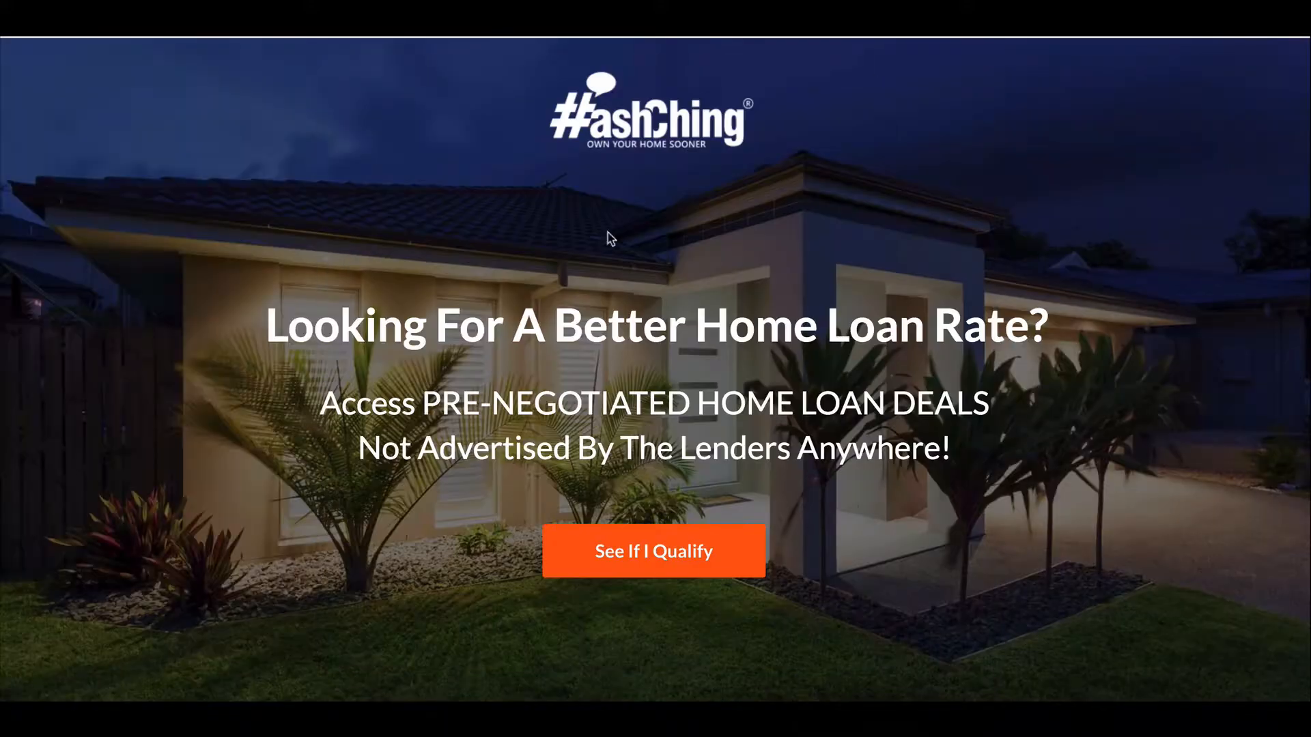
{"action": "scroll", "coordinate": [717, 615], "scroll_direction": "down", "scroll_amount": 4}
{"action": "scroll", "coordinate": [697, 521], "scroll_direction": "up", "scroll_amount": 4}
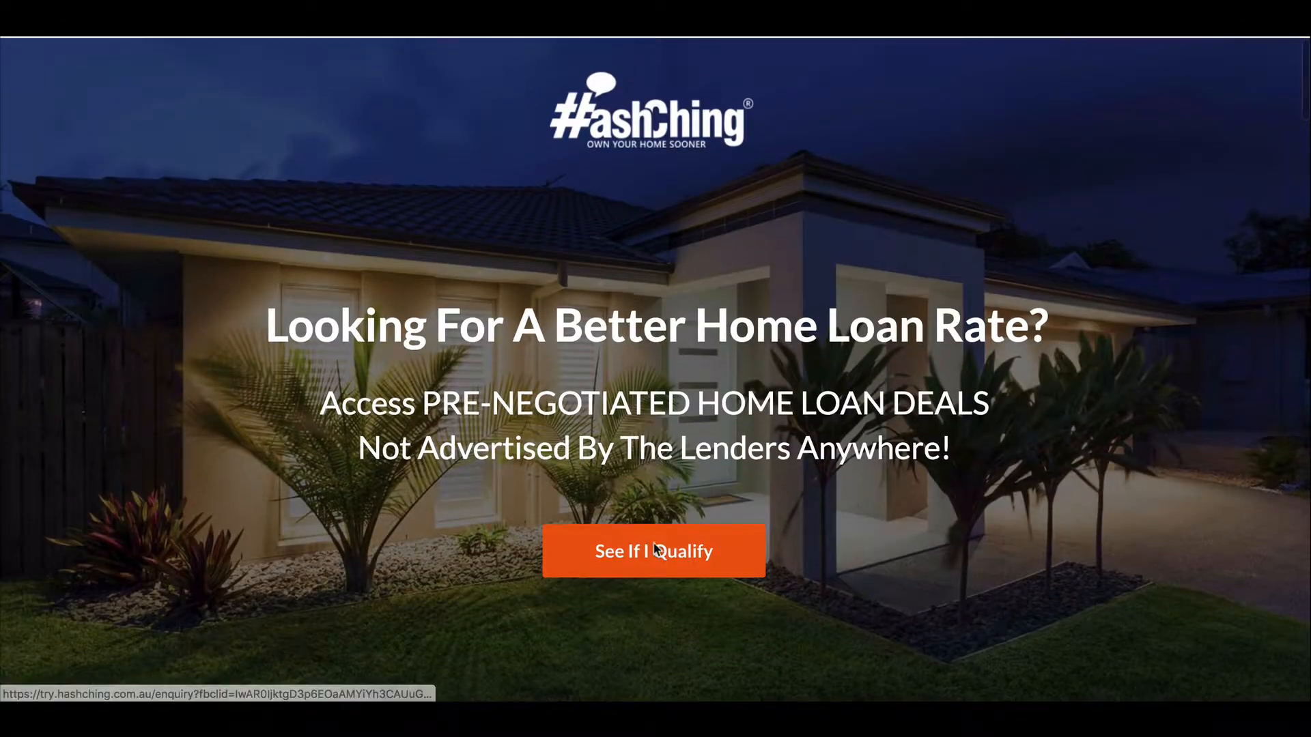
{"action": "left_click", "coordinate": [654, 549]}
{"action": "left_click", "coordinate": [621, 251]}
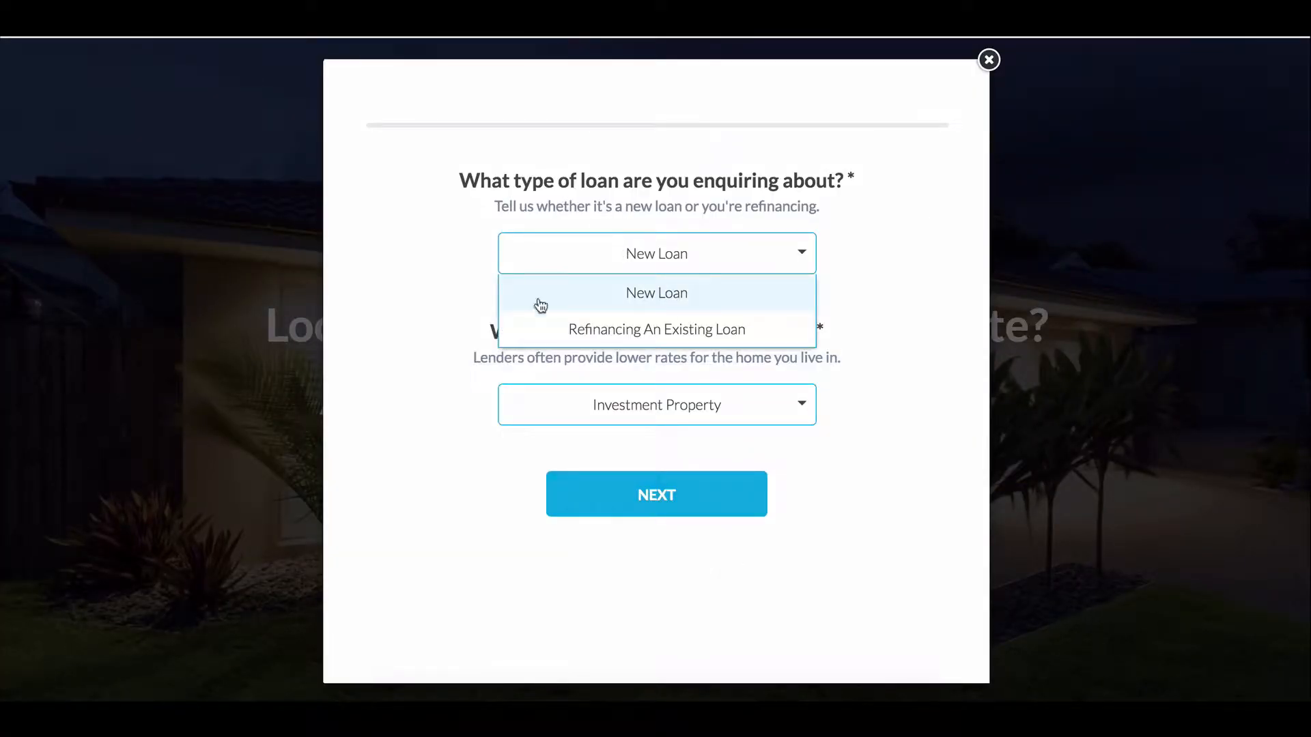
{"action": "left_click", "coordinate": [541, 305]}
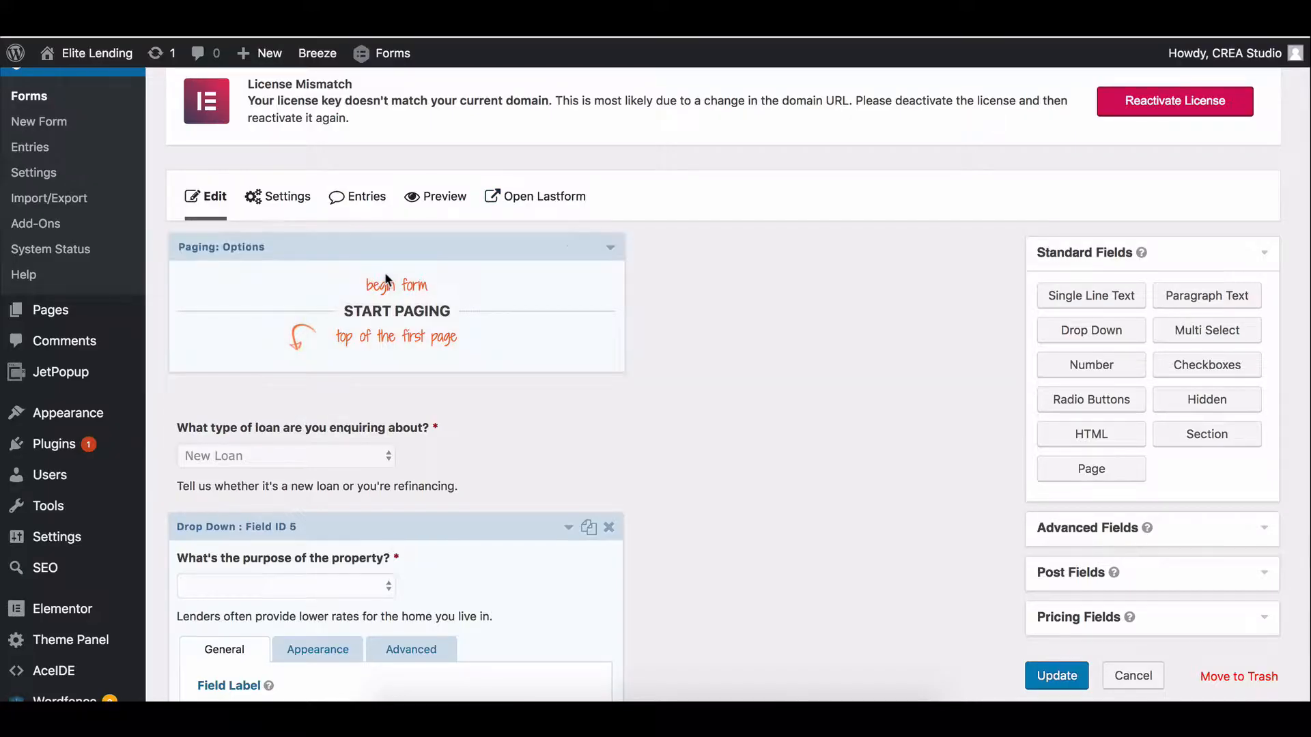
Expand the loan type Drop Down field, update the Lead Form, and launch it in Lastform.
{"action": "scroll", "coordinate": [384, 272], "scroll_direction": "down", "scroll_amount": 2}
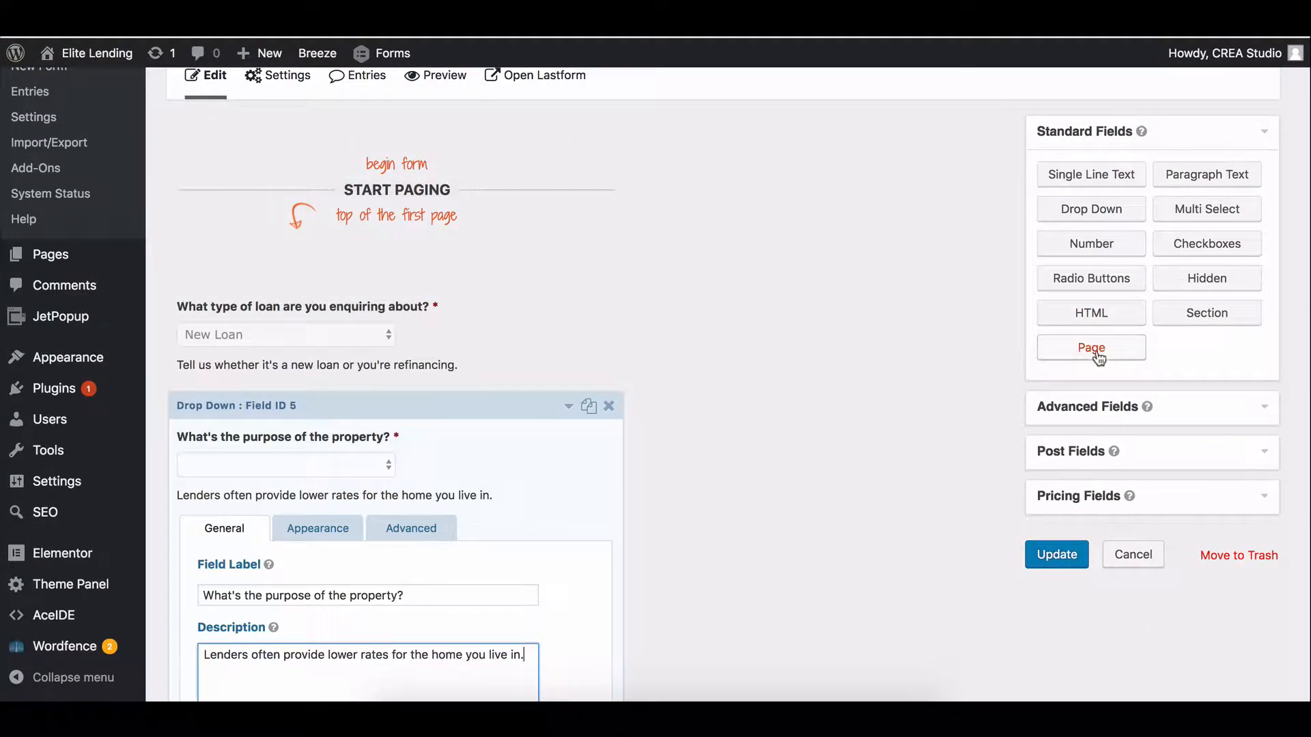
{"action": "scroll", "coordinate": [440, 186], "scroll_direction": "down", "scroll_amount": 3}
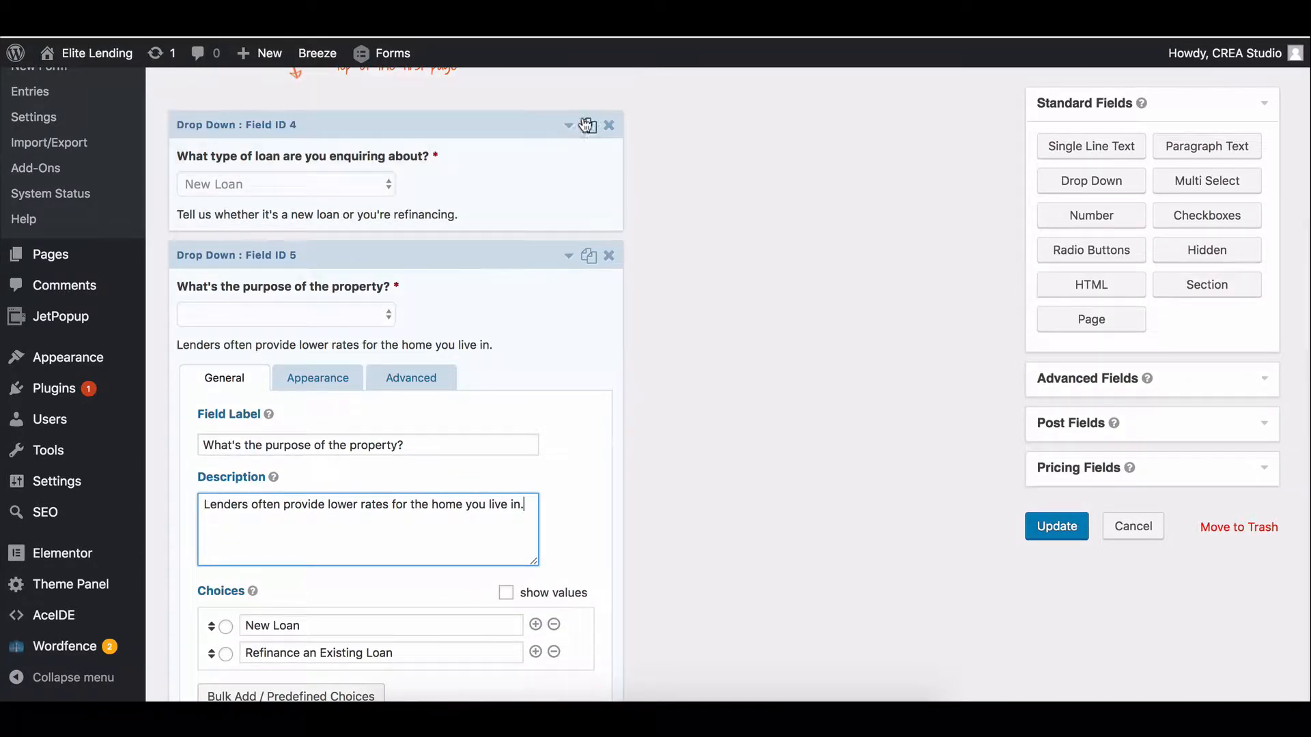
{"action": "scroll", "coordinate": [344, 172], "scroll_direction": "up", "scroll_amount": 2}
{"action": "left_click", "coordinate": [292, 262]}
{"action": "scroll", "coordinate": [423, 302], "scroll_direction": "down", "scroll_amount": 1}
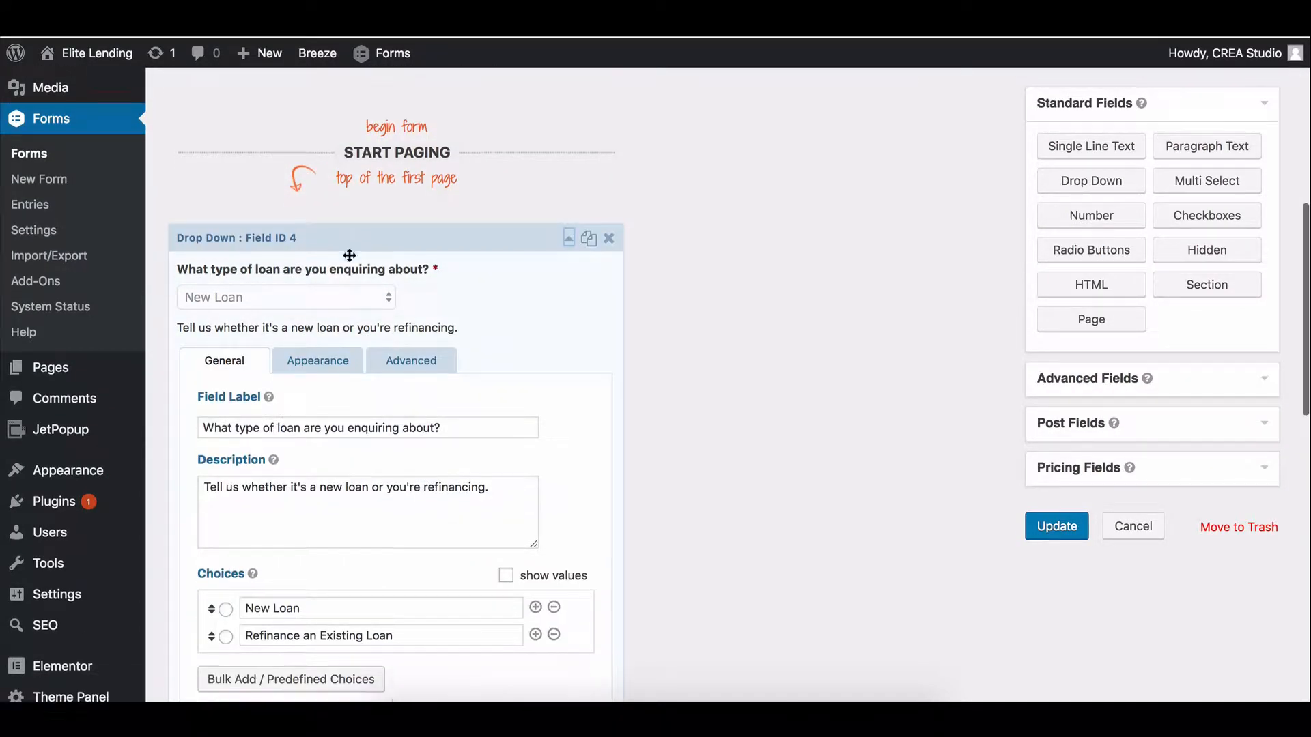
{"action": "scroll", "coordinate": [447, 299], "scroll_direction": "up", "scroll_amount": 3}
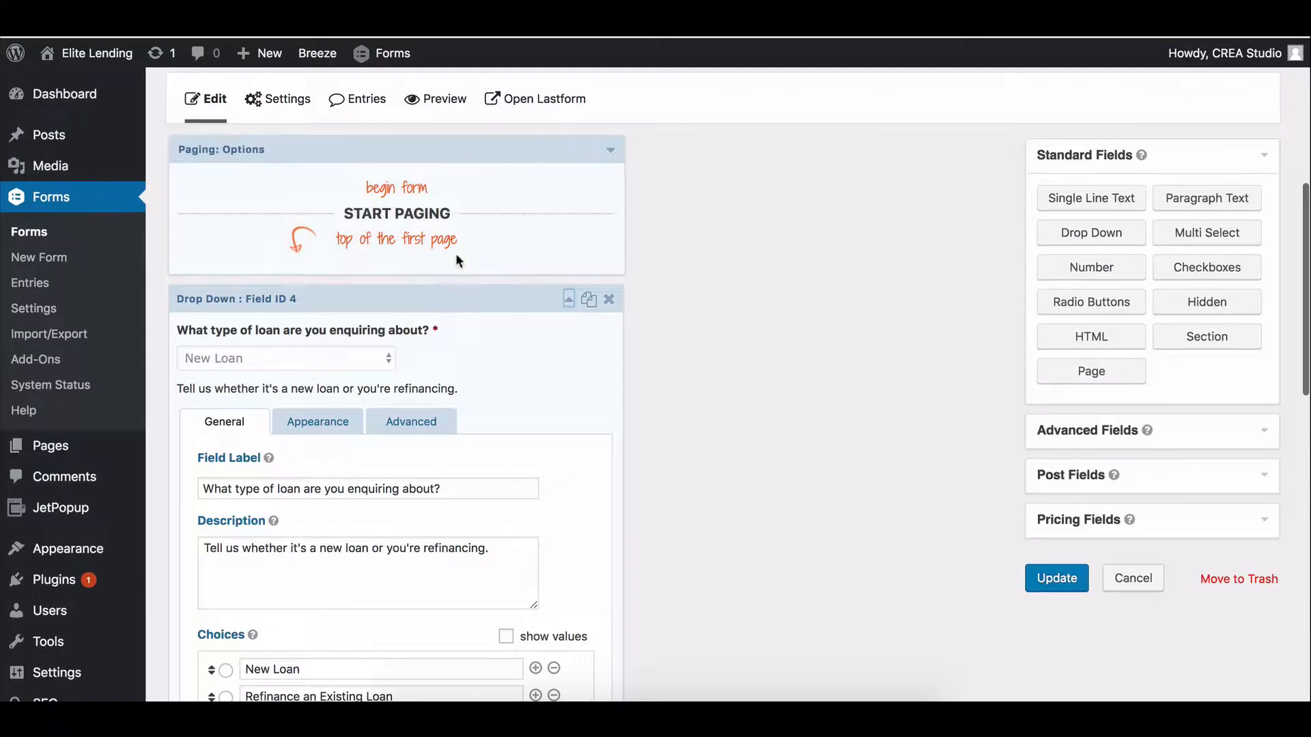
{"action": "left_click", "coordinate": [1056, 580]}
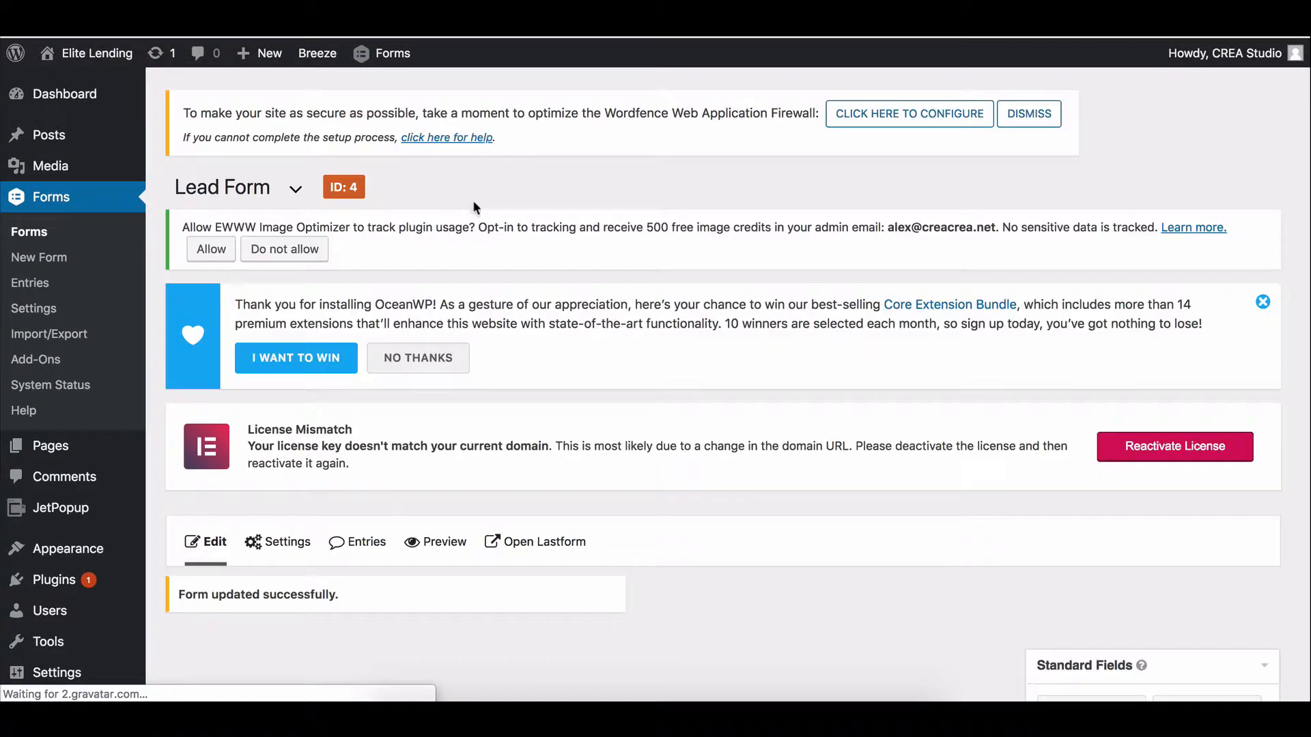
{"action": "left_click", "coordinate": [546, 544]}
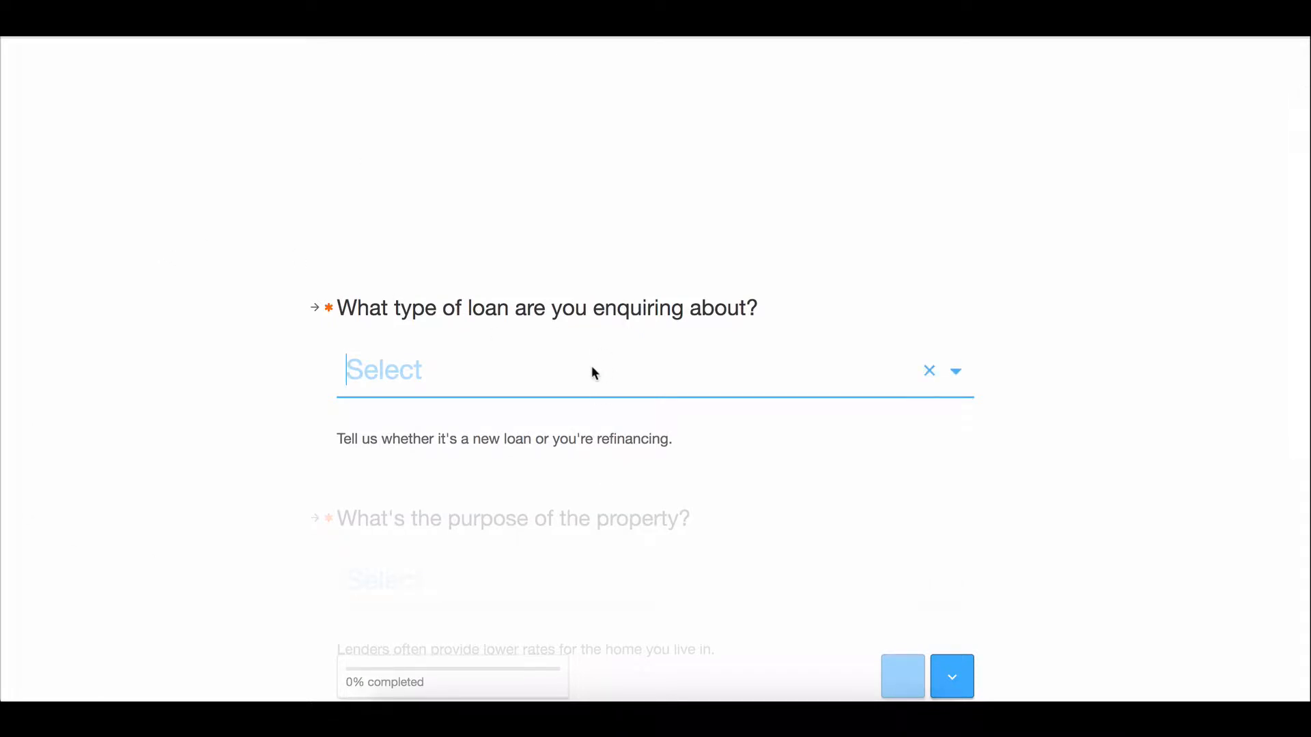
Answer loan type and property purpose with Refinance an Existing Loan, confirming each with Enter.
{"action": "left_click", "coordinate": [783, 371]}
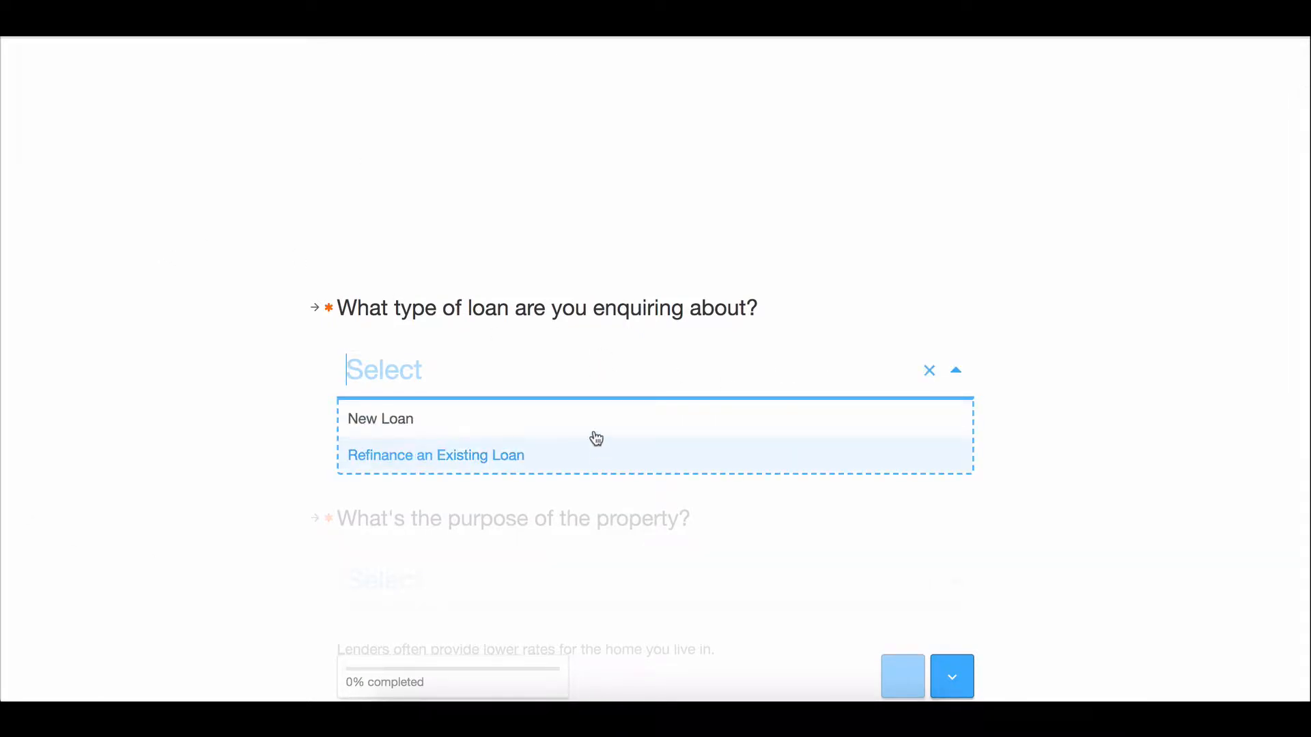
{"action": "left_click", "coordinate": [595, 462]}
{"action": "scroll", "coordinate": [574, 461], "scroll_direction": "down", "scroll_amount": 1}
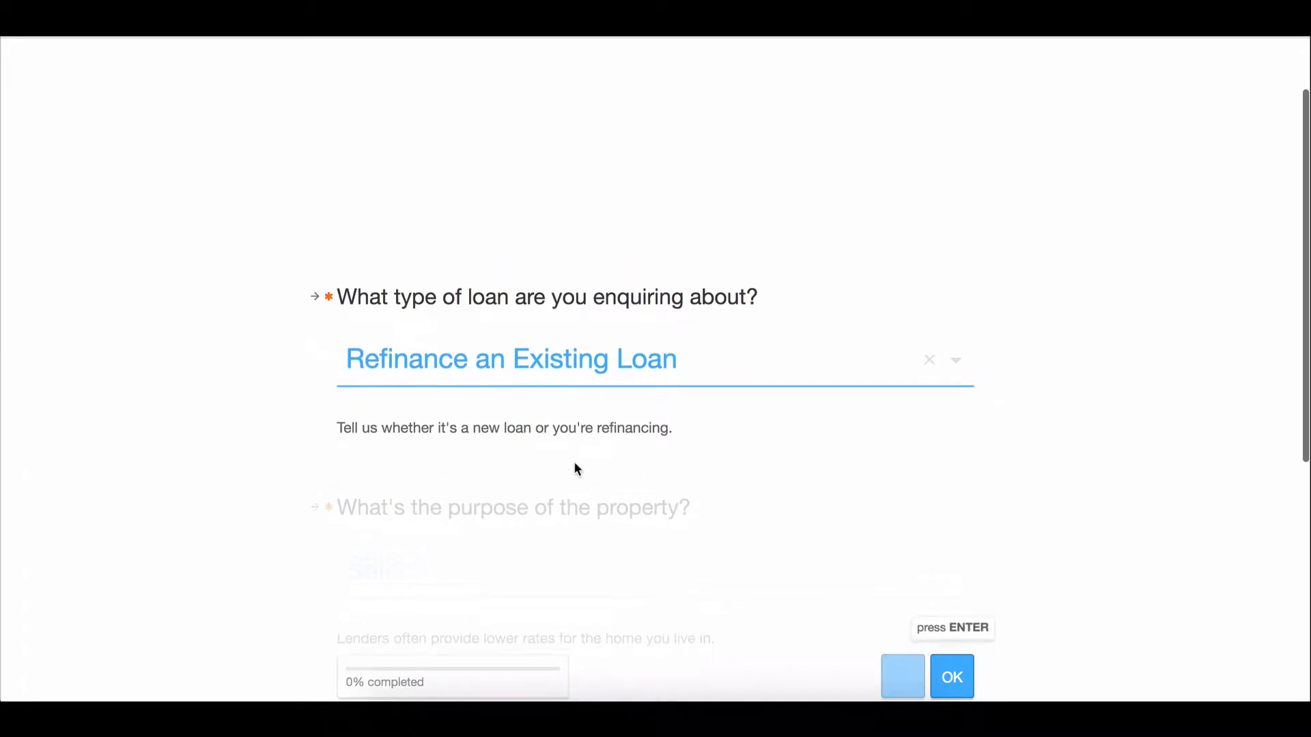
{"action": "key", "text": "Return"}
{"action": "left_click", "coordinate": [632, 368]}
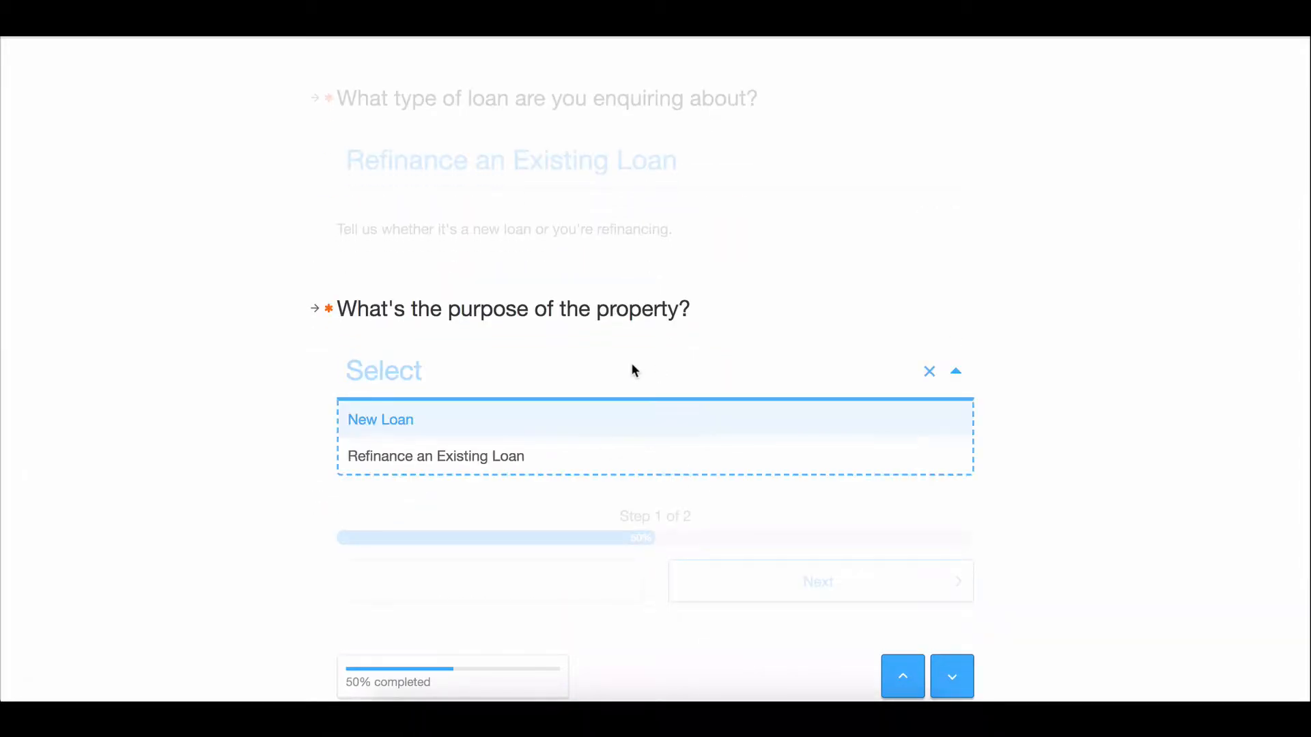
{"action": "left_click", "coordinate": [538, 454]}
{"action": "key", "text": "Return"}
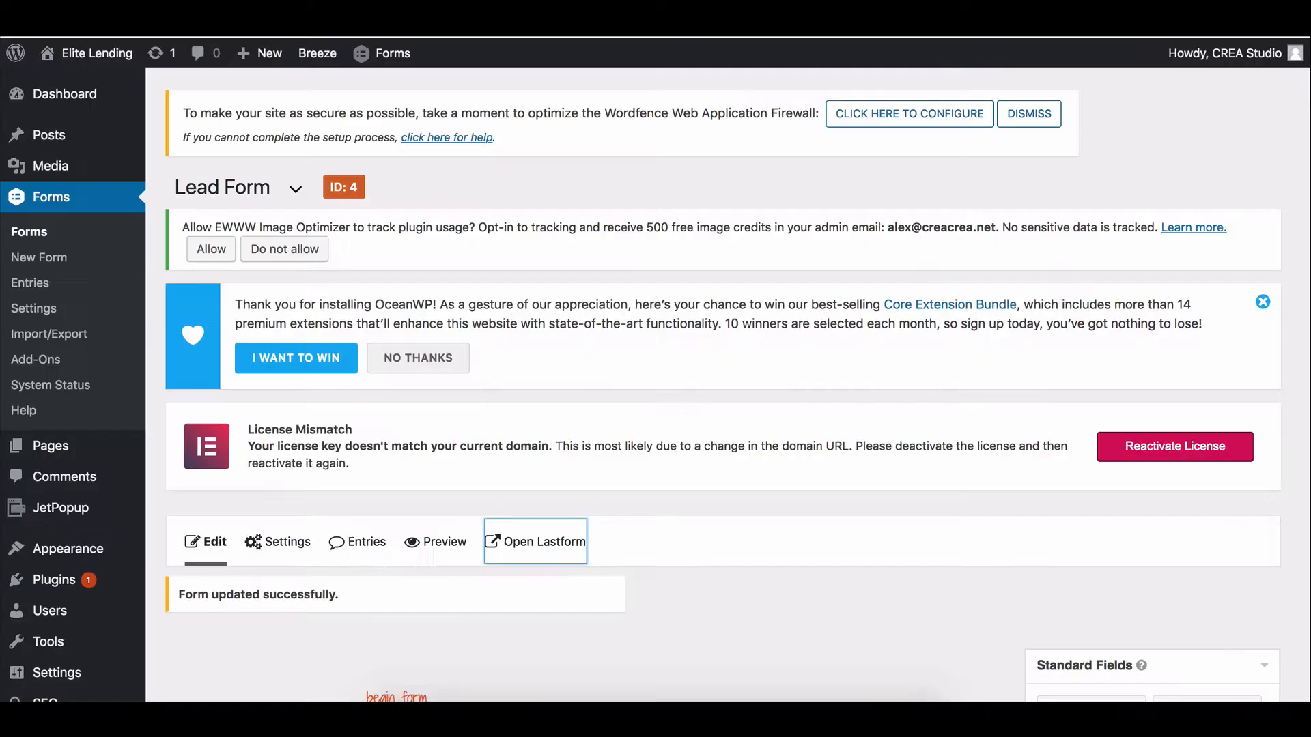
{"action": "scroll", "coordinate": [542, 404], "scroll_direction": "down", "scroll_amount": 5}
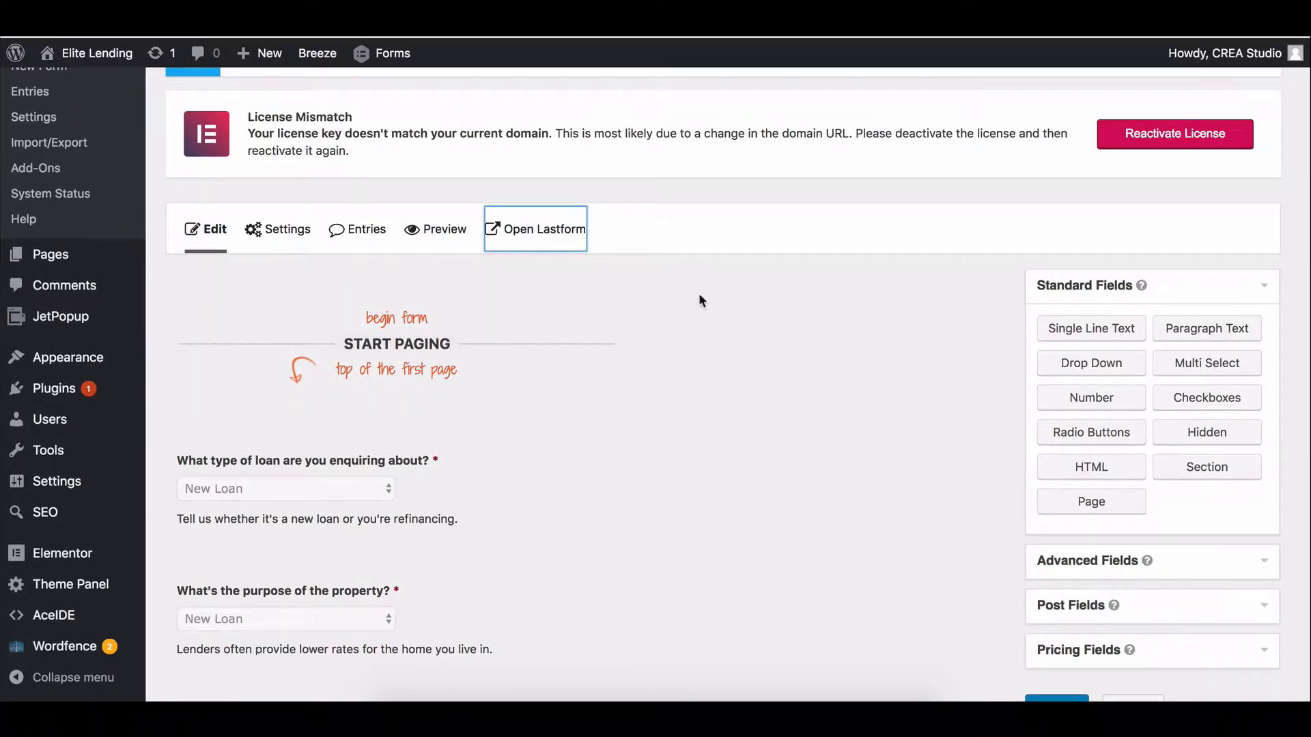
{"action": "scroll", "coordinate": [699, 293], "scroll_direction": "down", "scroll_amount": 1}
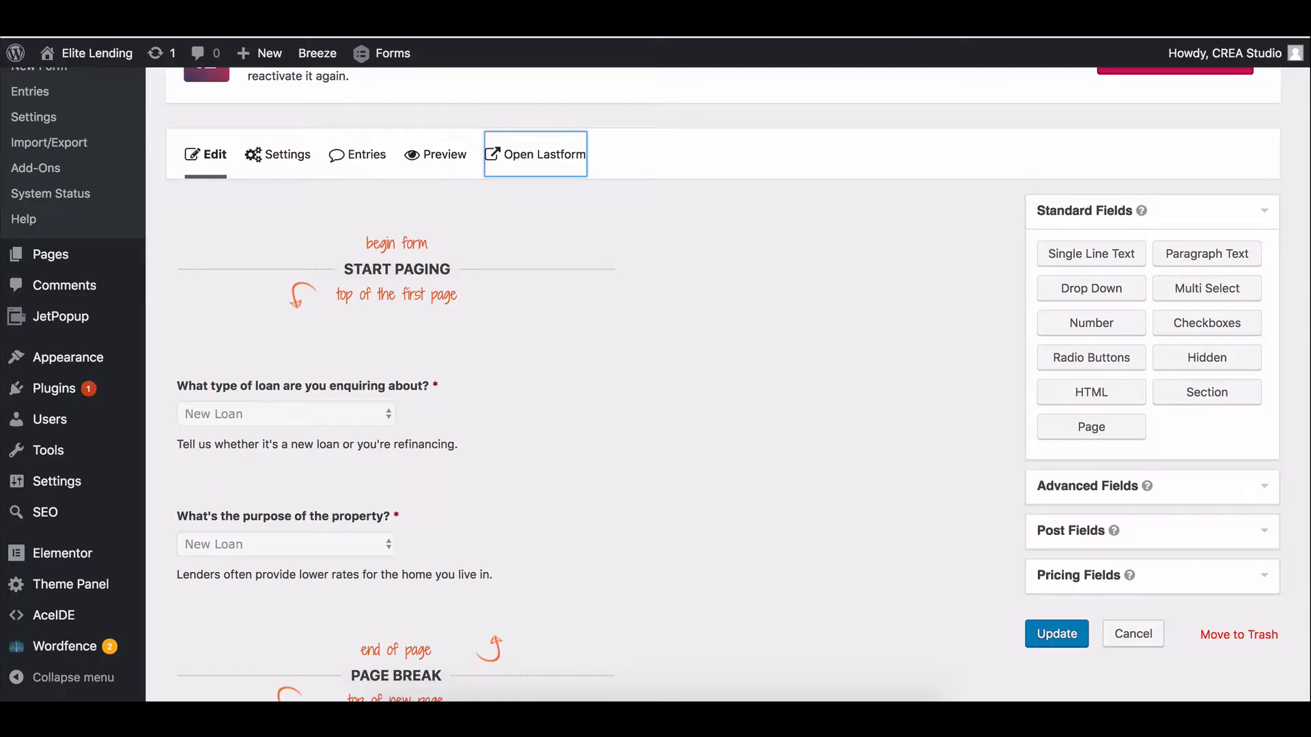
{"action": "scroll", "coordinate": [508, 305], "scroll_direction": "down", "scroll_amount": 3}
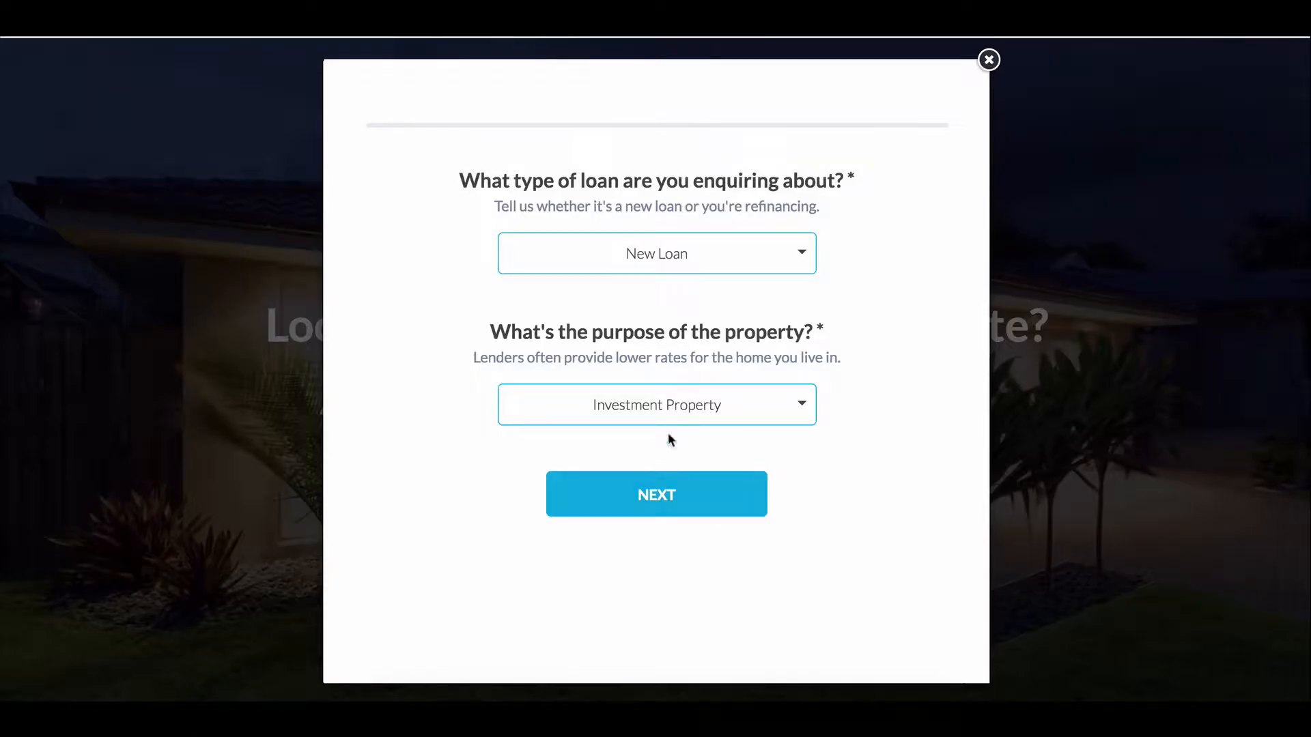
Move the enquiry popup to its next step and highlight the estimated property value question.
{"action": "left_click", "coordinate": [670, 497]}
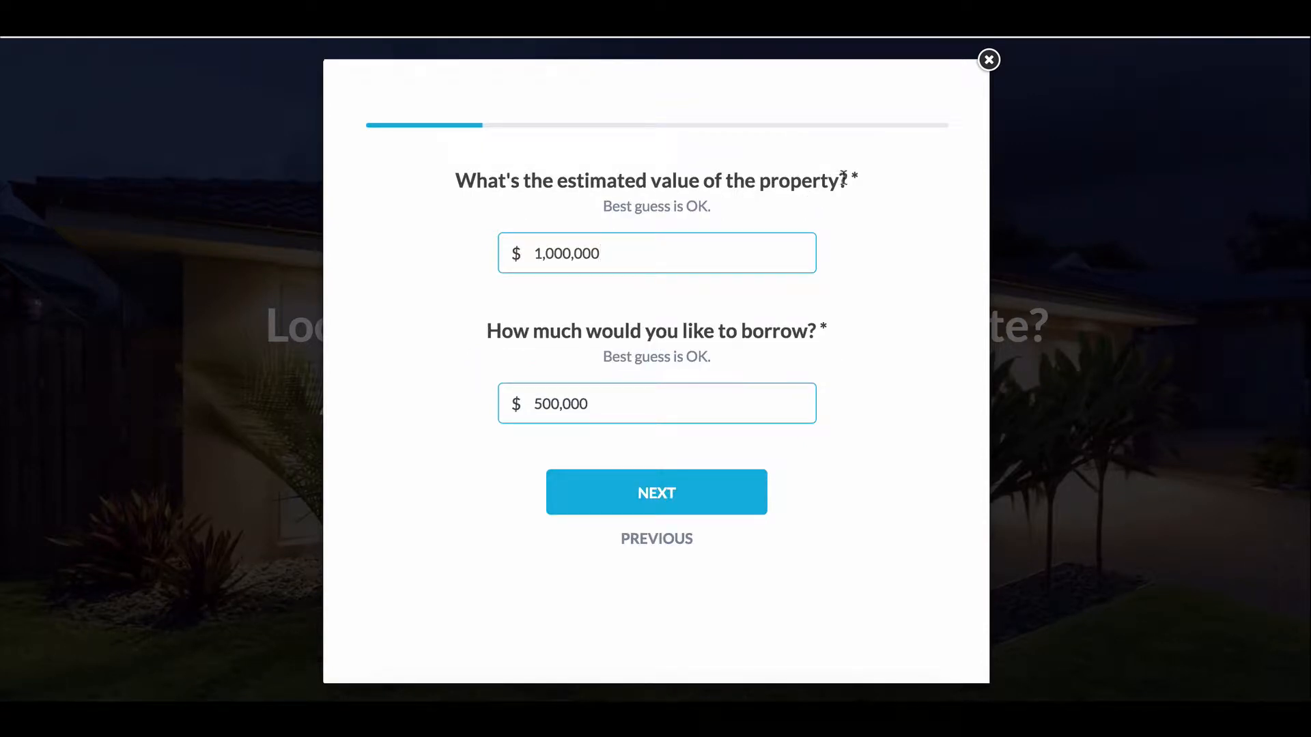
{"action": "left_click_drag", "start_coordinate": [846, 179], "coordinate": [462, 172]}
{"action": "key", "text": "ctrl+c"}
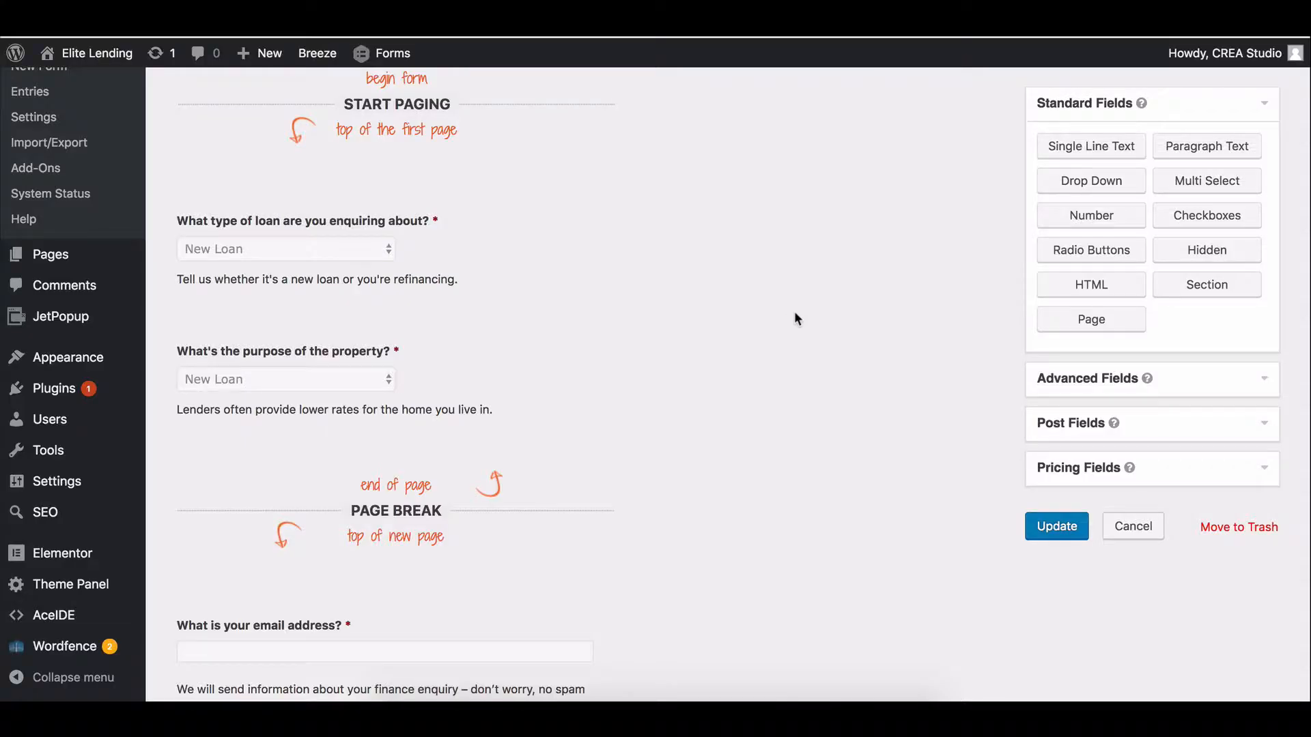
Add a new Single Line Text field to the Lead Form and position it.
{"action": "left_click", "coordinate": [1149, 386]}
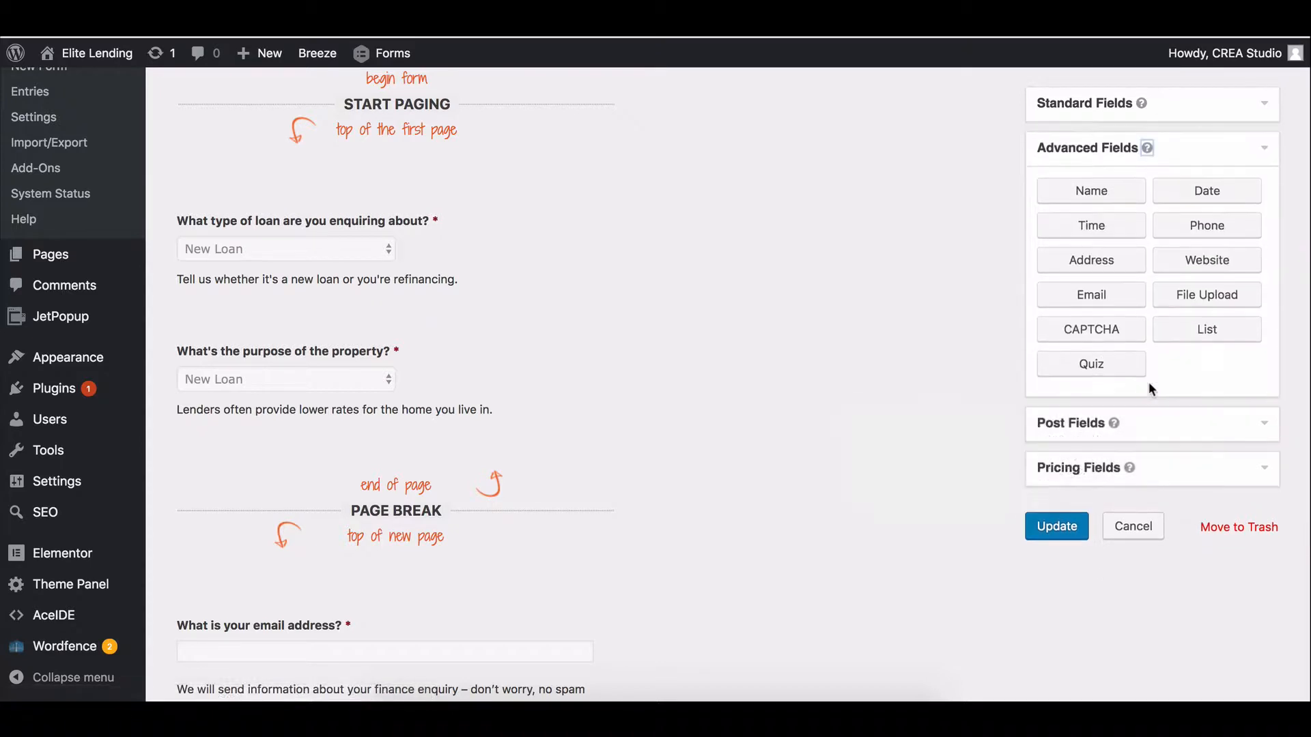
{"action": "left_click", "coordinate": [1097, 117]}
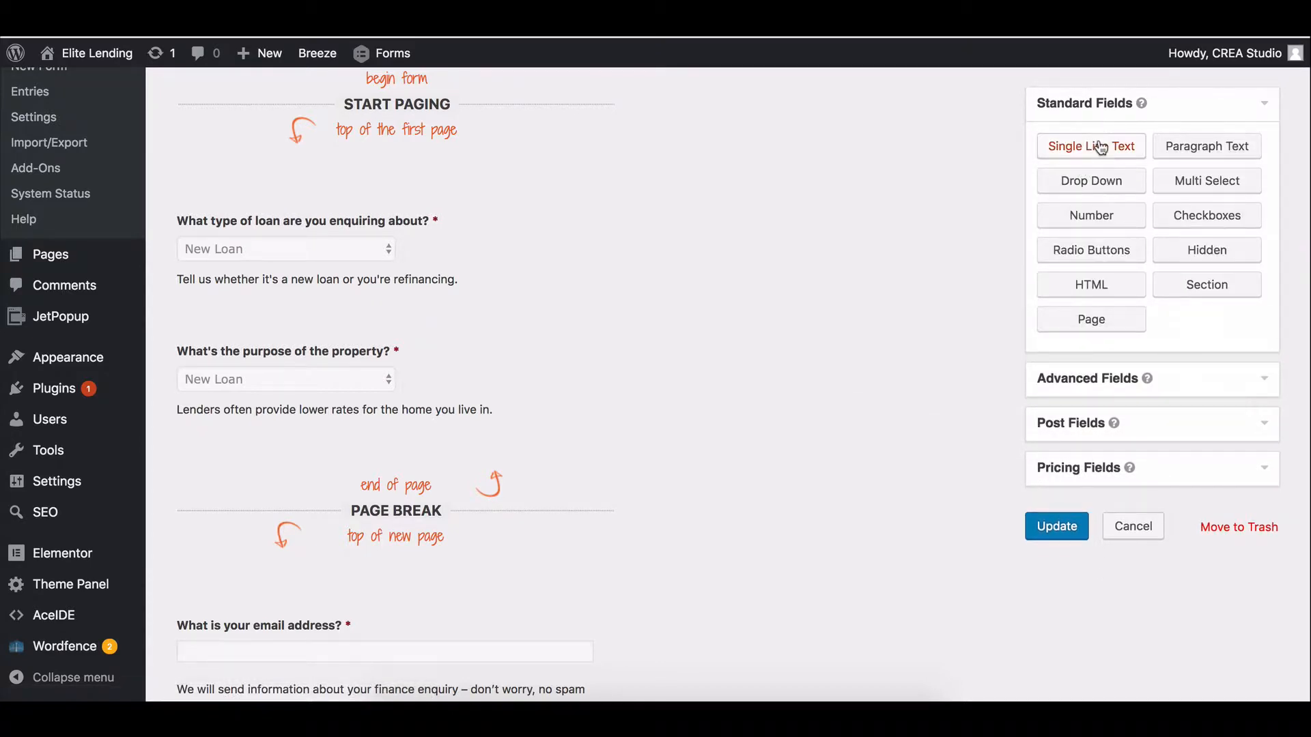
{"action": "left_click", "coordinate": [1100, 149]}
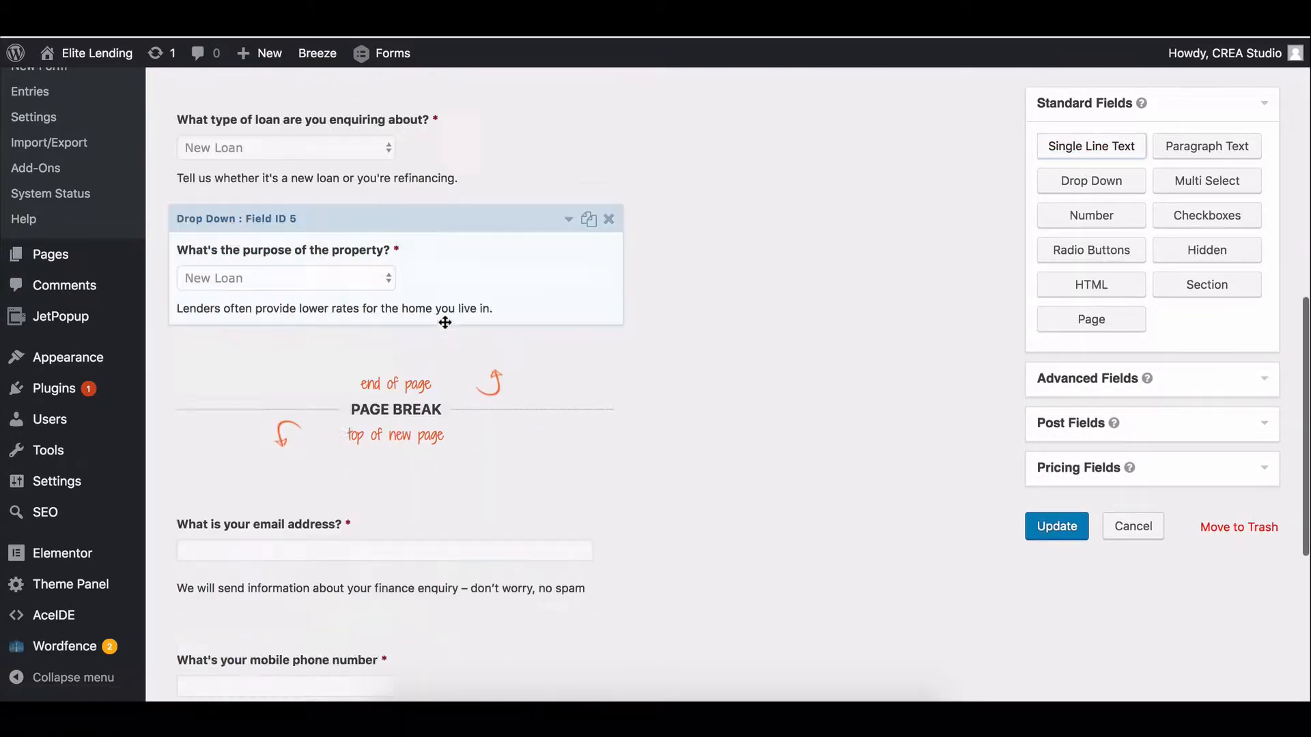
{"action": "left_click_drag", "start_coordinate": [445, 322], "coordinate": [333, 389]}
{"action": "scroll", "coordinate": [335, 356], "scroll_direction": "up", "scroll_amount": 7}
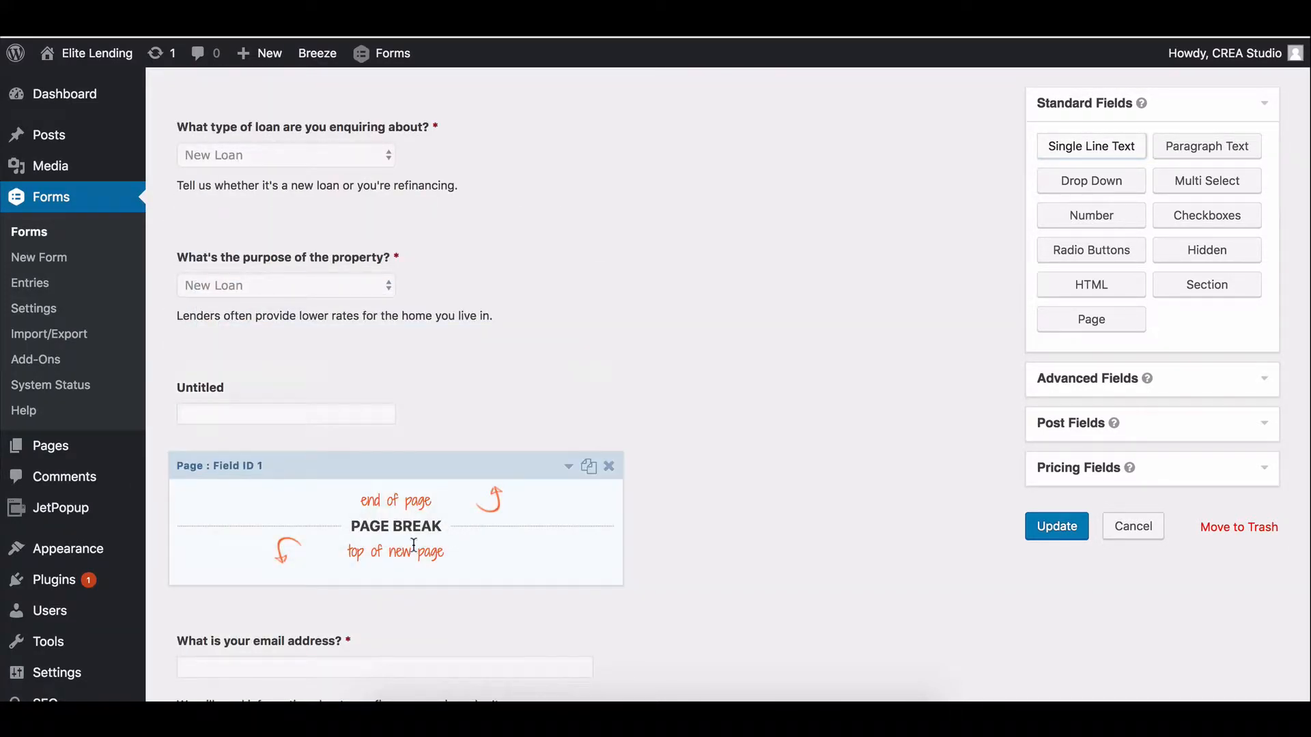
{"action": "scroll", "coordinate": [387, 236], "scroll_direction": "up", "scroll_amount": 3}
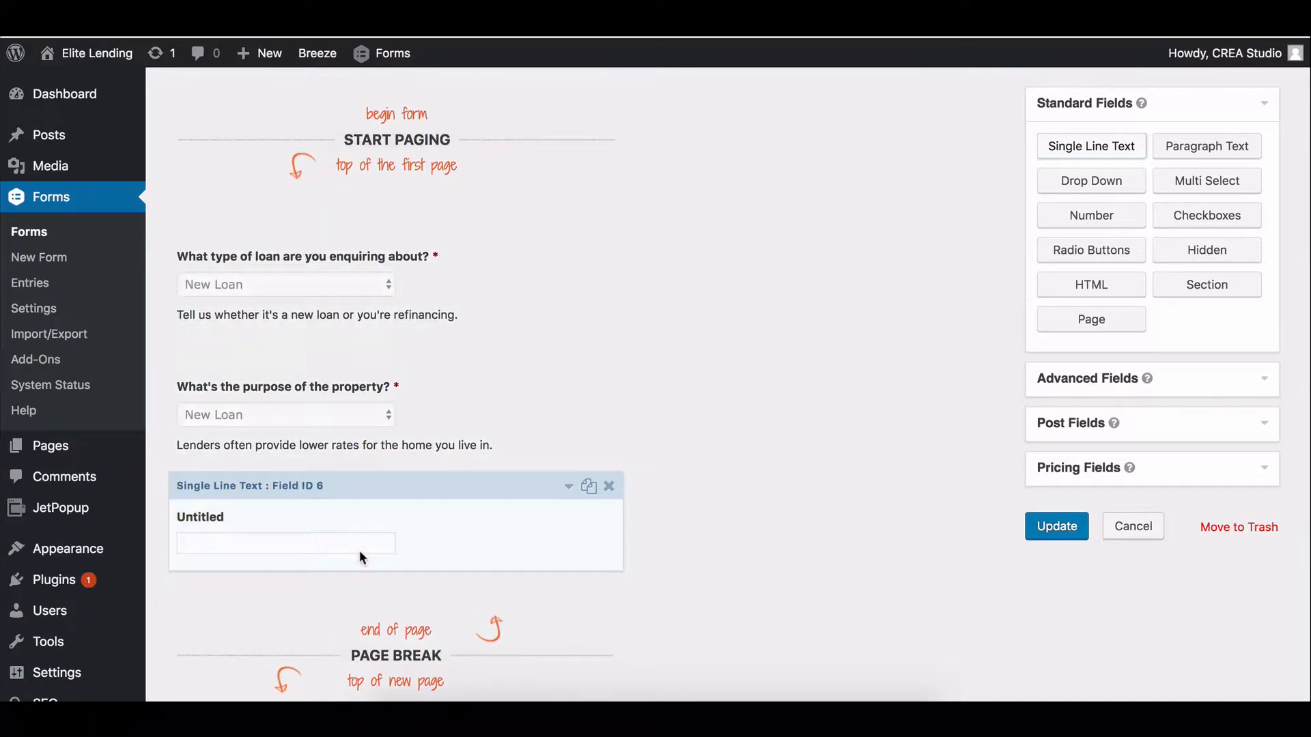
{"action": "scroll", "coordinate": [359, 550], "scroll_direction": "down", "scroll_amount": 10}
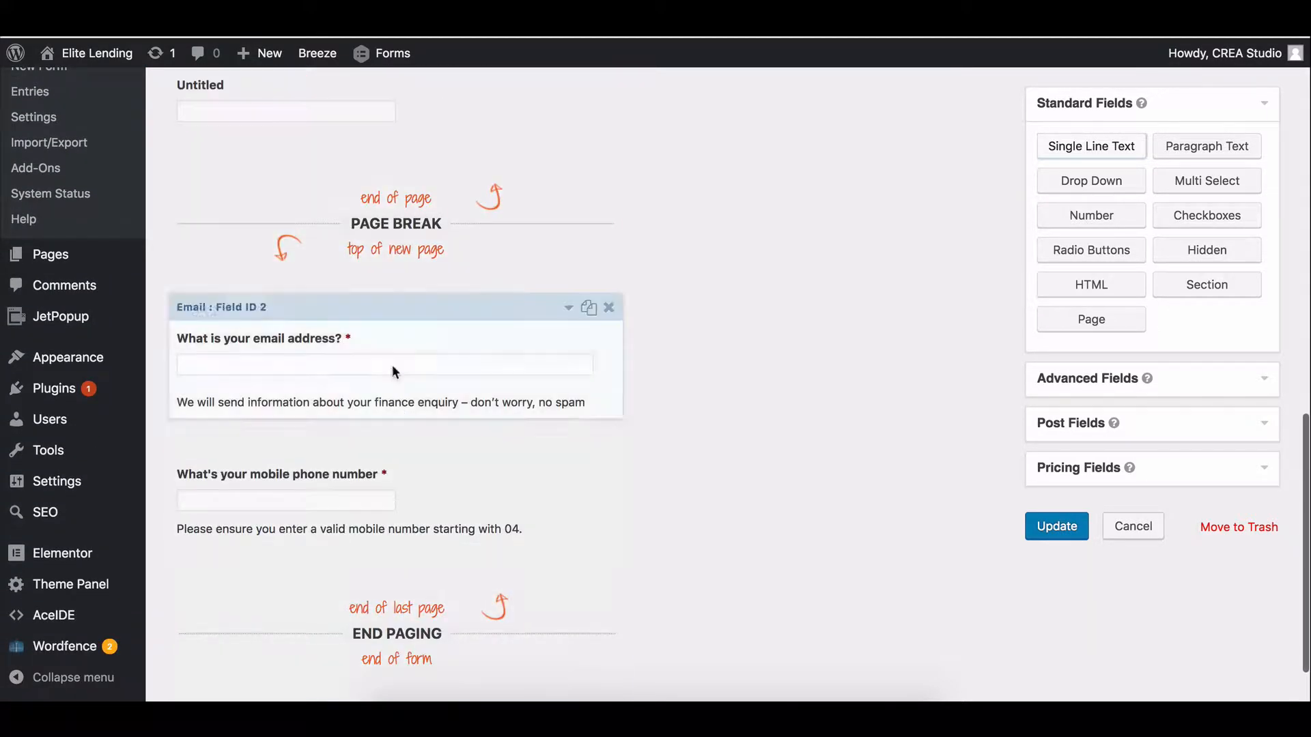
{"action": "scroll", "coordinate": [392, 371], "scroll_direction": "up", "scroll_amount": 5}
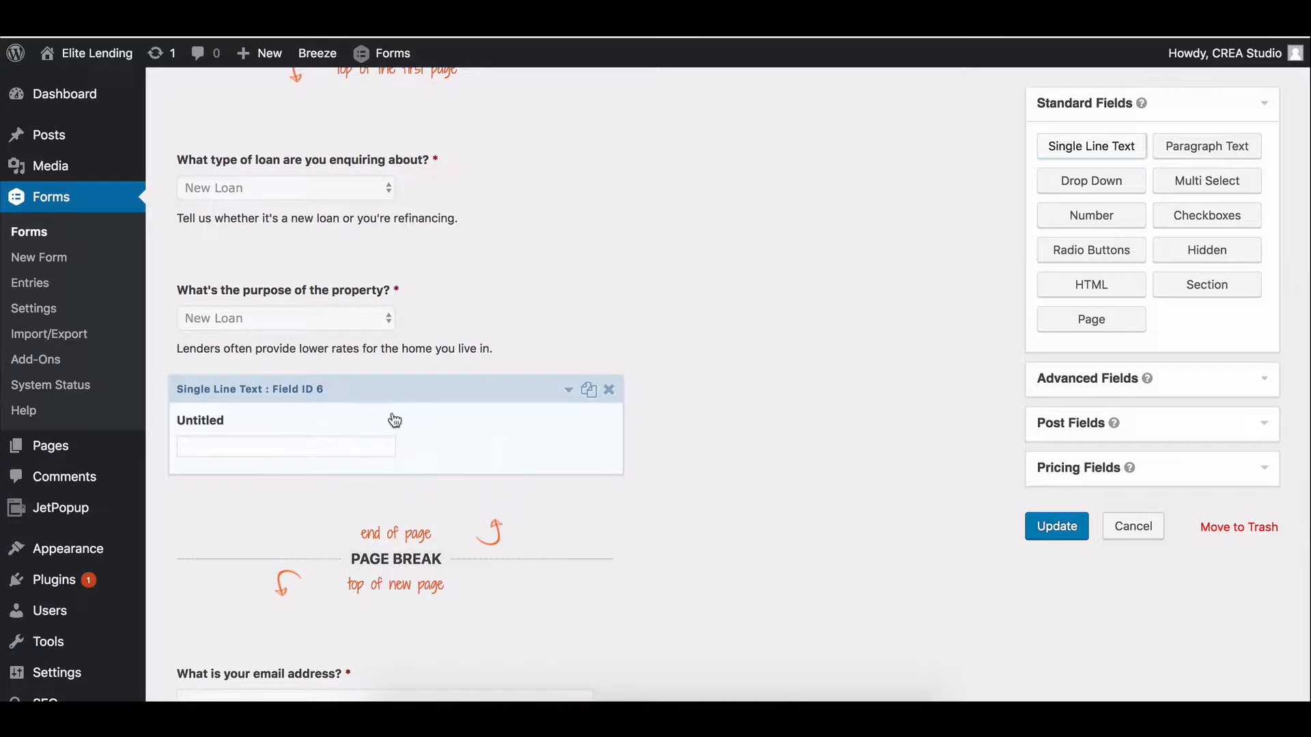
Label it 'What's the estimated value of the property?', describe it 'Best guess is OK.', and make it required.
{"action": "left_click", "coordinate": [380, 388]}
{"action": "scroll", "coordinate": [309, 407], "scroll_direction": "down", "scroll_amount": 3}
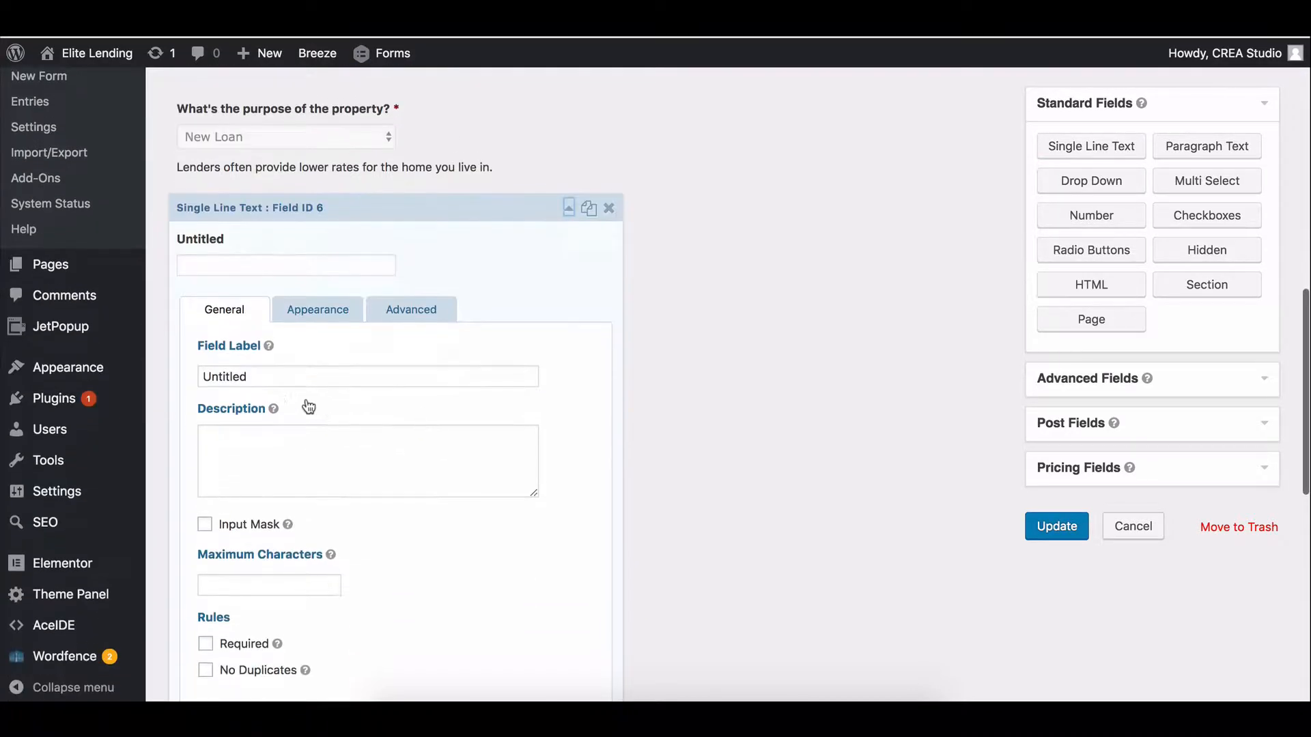
{"action": "double_click", "coordinate": [277, 372]}
{"action": "key", "text": "ctrl+v"}
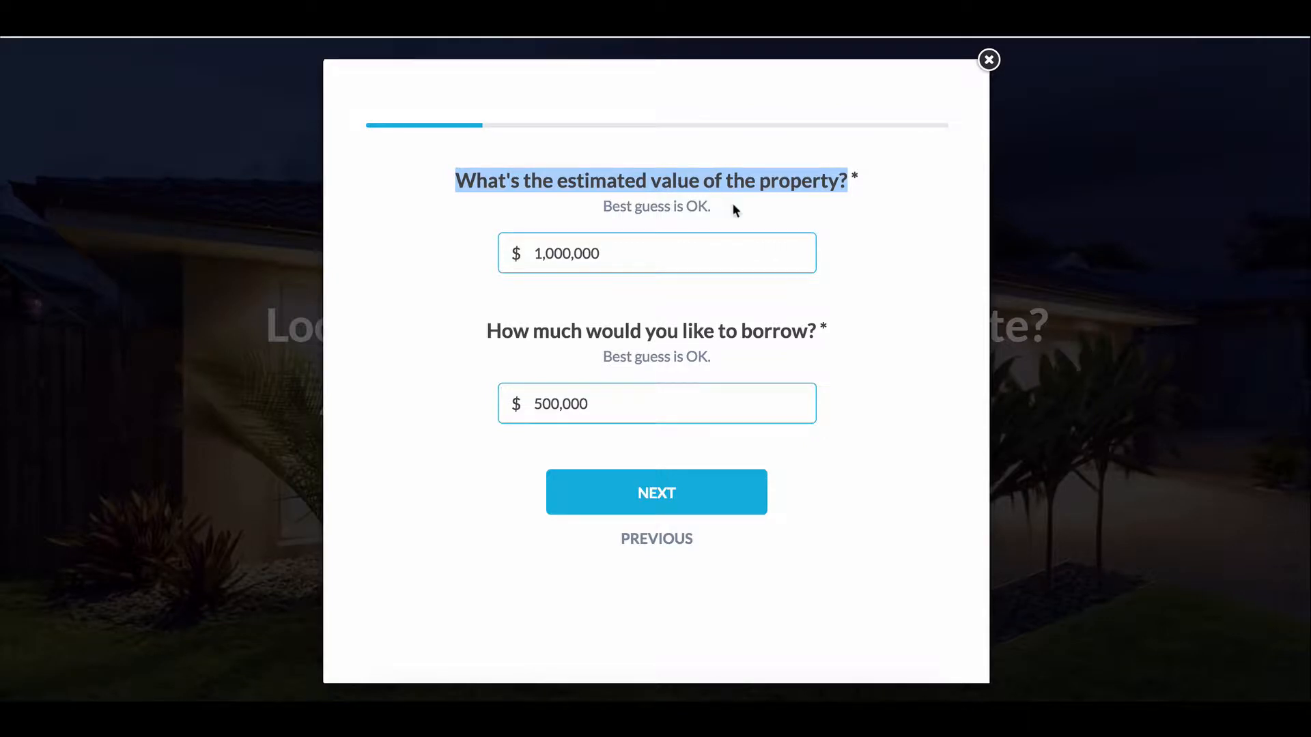
{"action": "left_click_drag", "start_coordinate": [733, 205], "coordinate": [595, 204]}
{"action": "key", "text": "ctrl+c"}
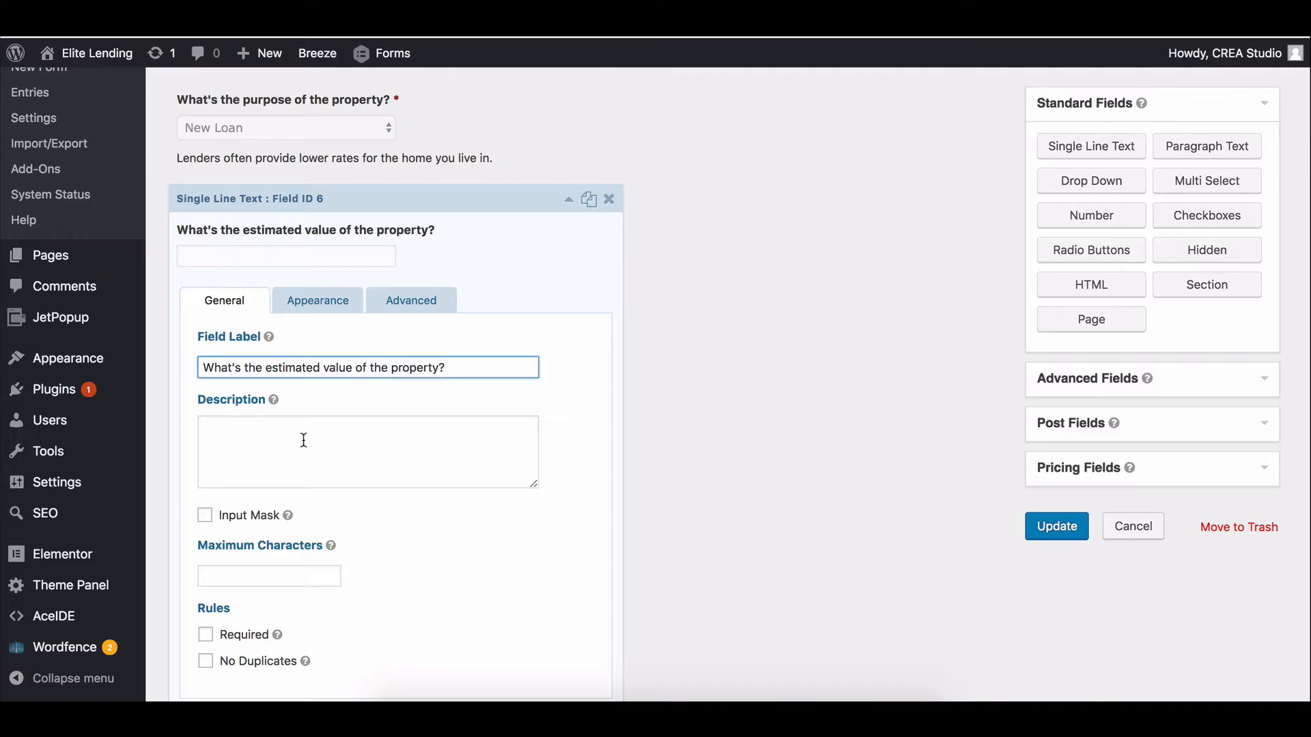
{"action": "left_click", "coordinate": [302, 439]}
{"action": "key", "text": "ctrl+v"}
{"action": "left_click", "coordinate": [205, 635]}
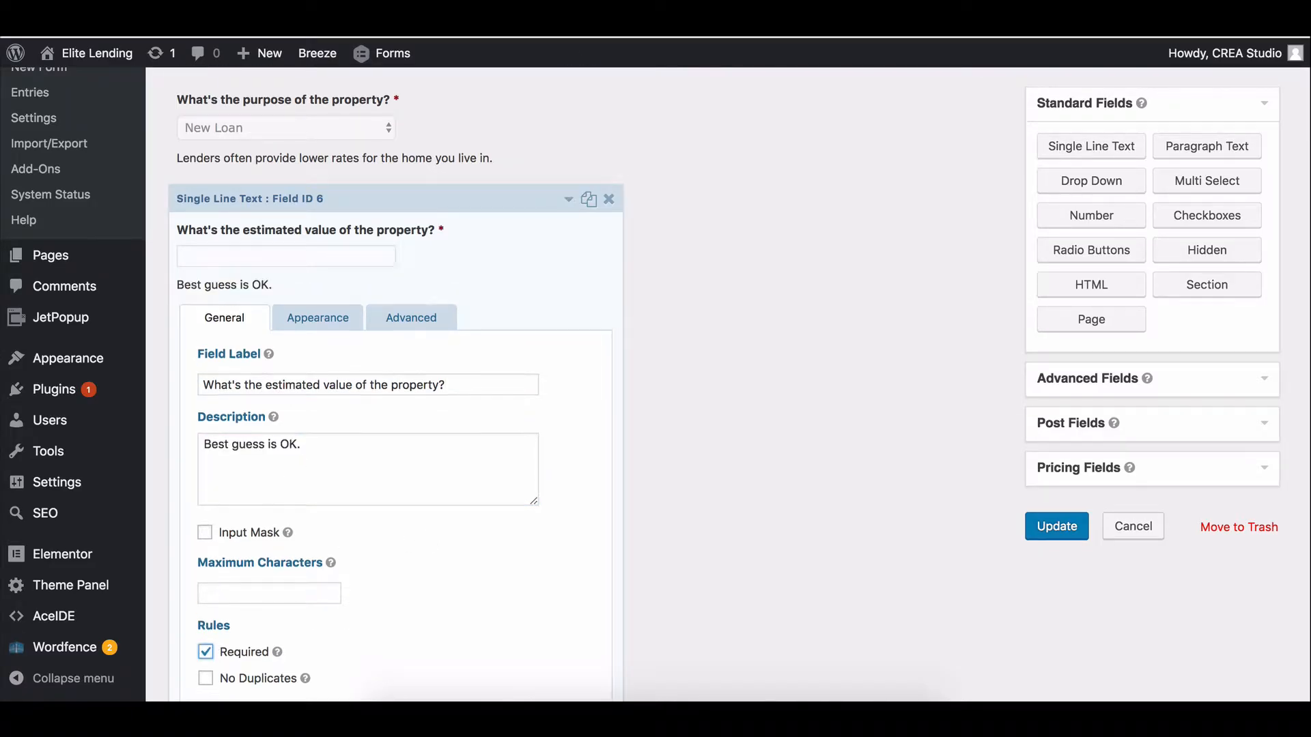
Duplicate the estimated-value question and copy the borrow question text for the copy.
{"action": "left_click", "coordinate": [482, 204]}
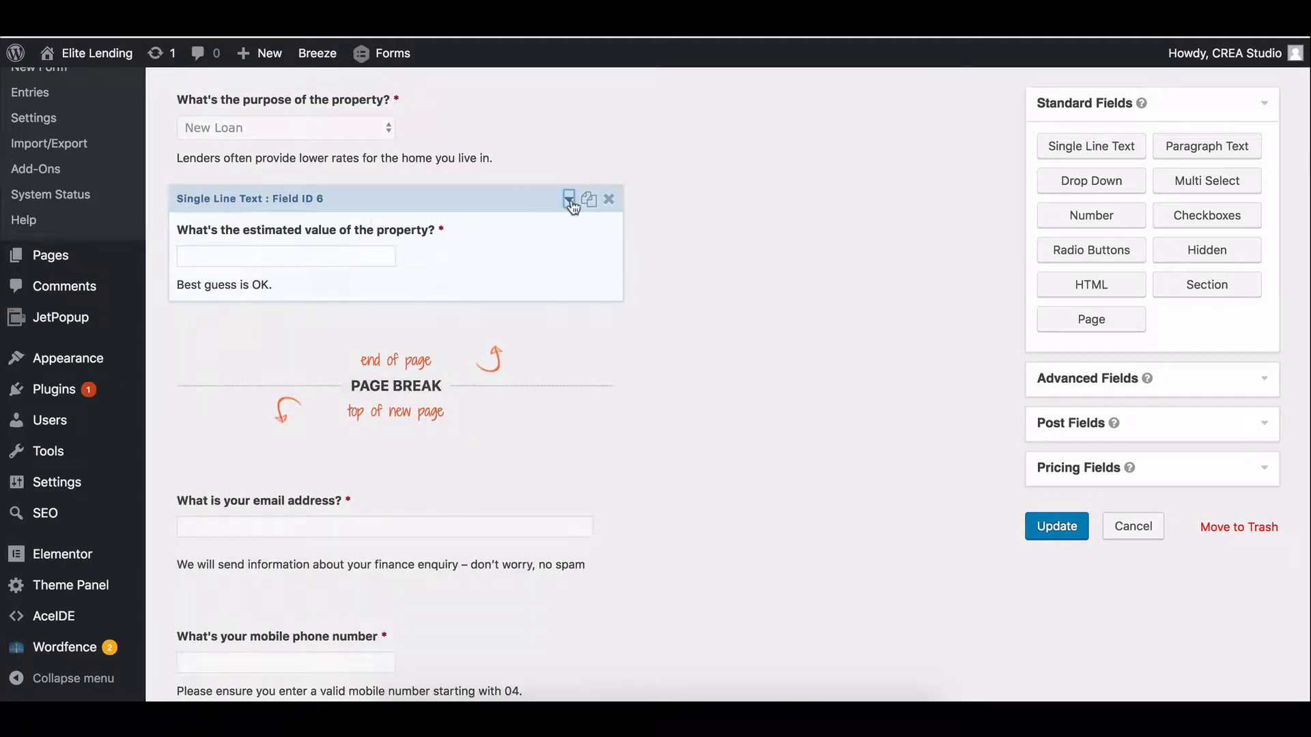
{"action": "left_click", "coordinate": [588, 199]}
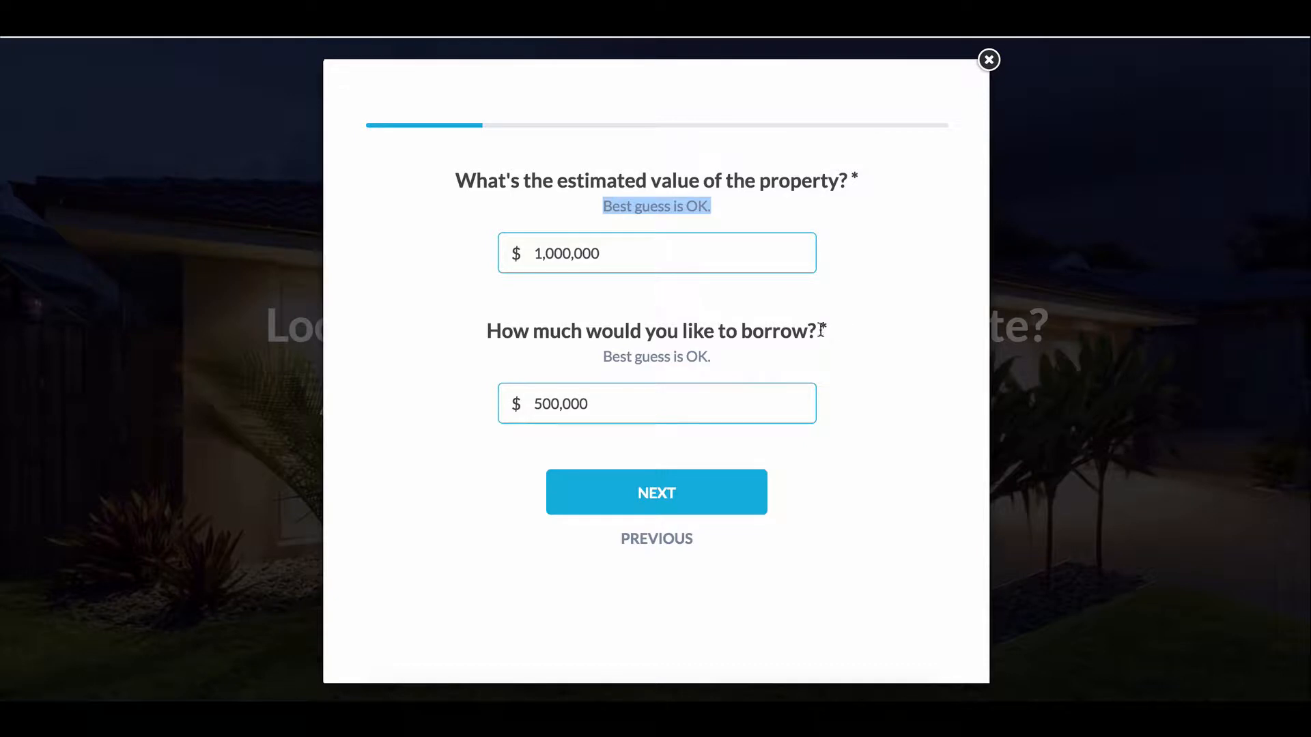
{"action": "left_click_drag", "start_coordinate": [821, 332], "coordinate": [488, 336]}
{"action": "key", "text": "super+c"}
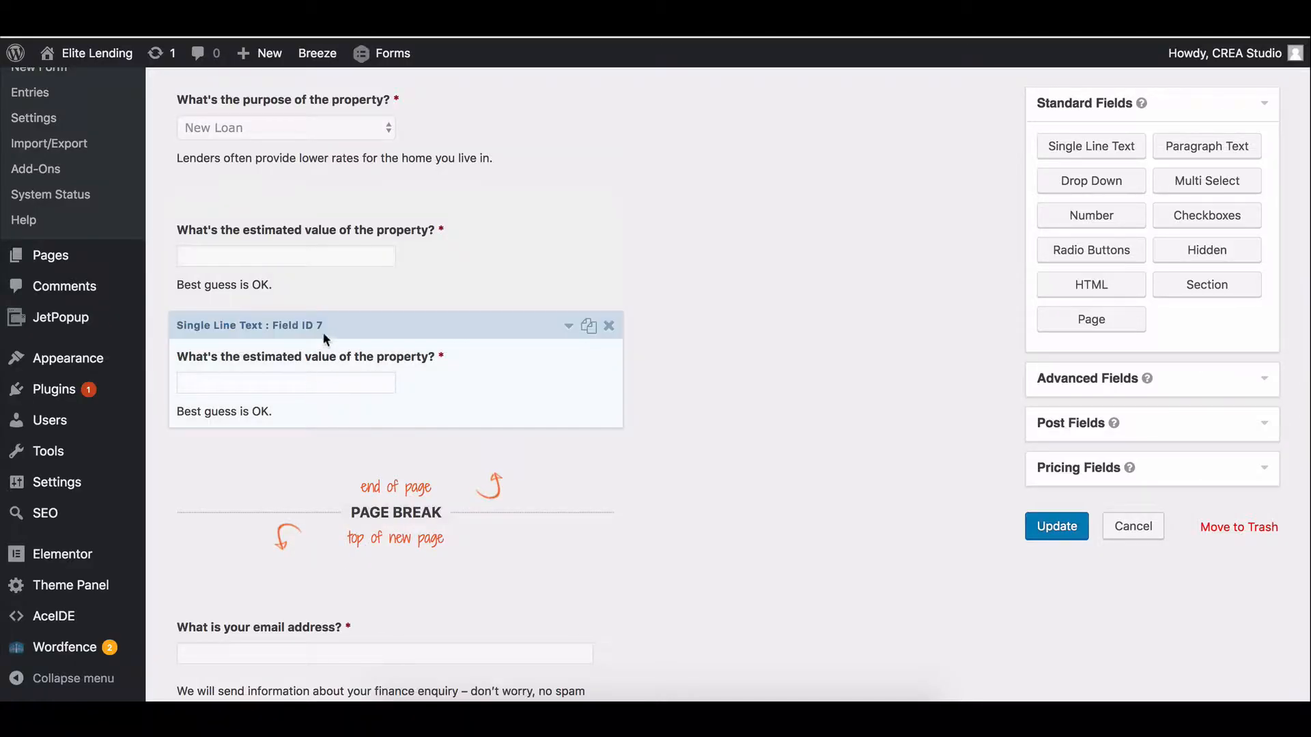
{"action": "left_click", "coordinate": [323, 335]}
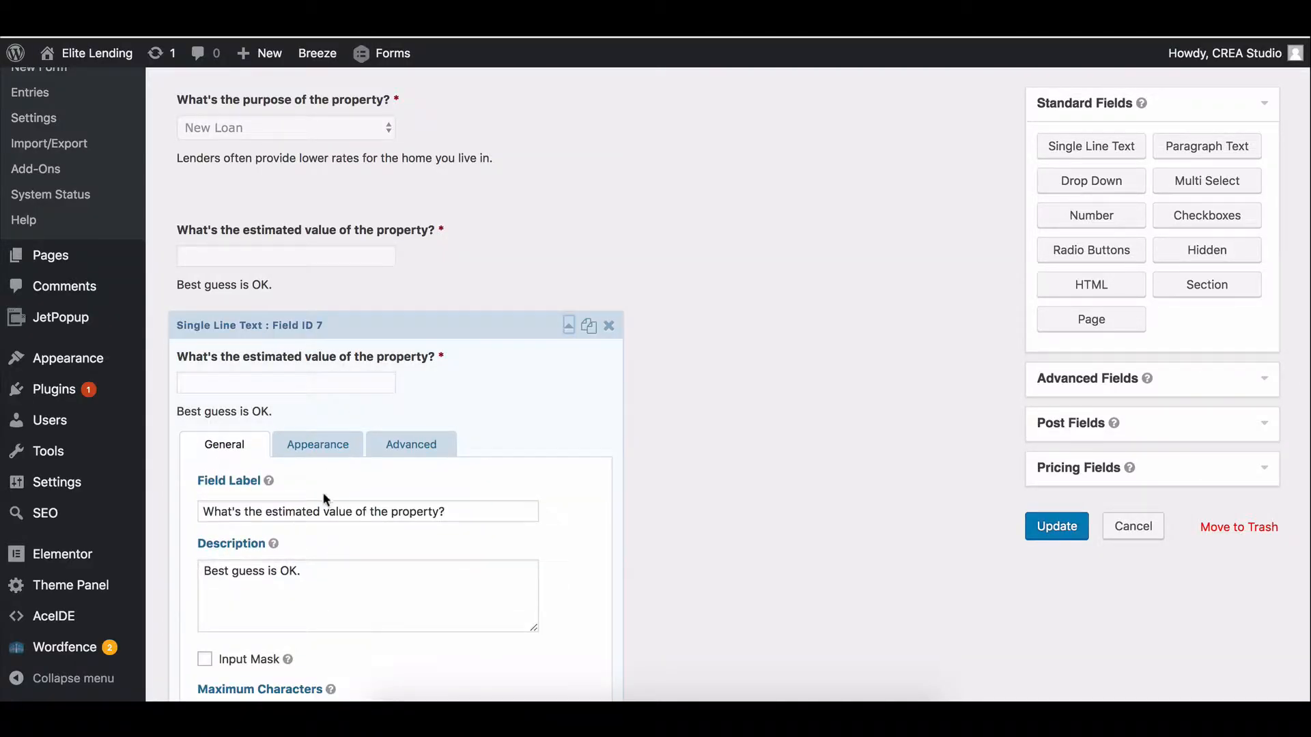
Relabel the duplicated field 'How much would you like to borrow?'.
{"action": "left_click", "coordinate": [324, 511]}
{"action": "key", "text": "super+a"}
{"action": "key", "text": "super+v"}
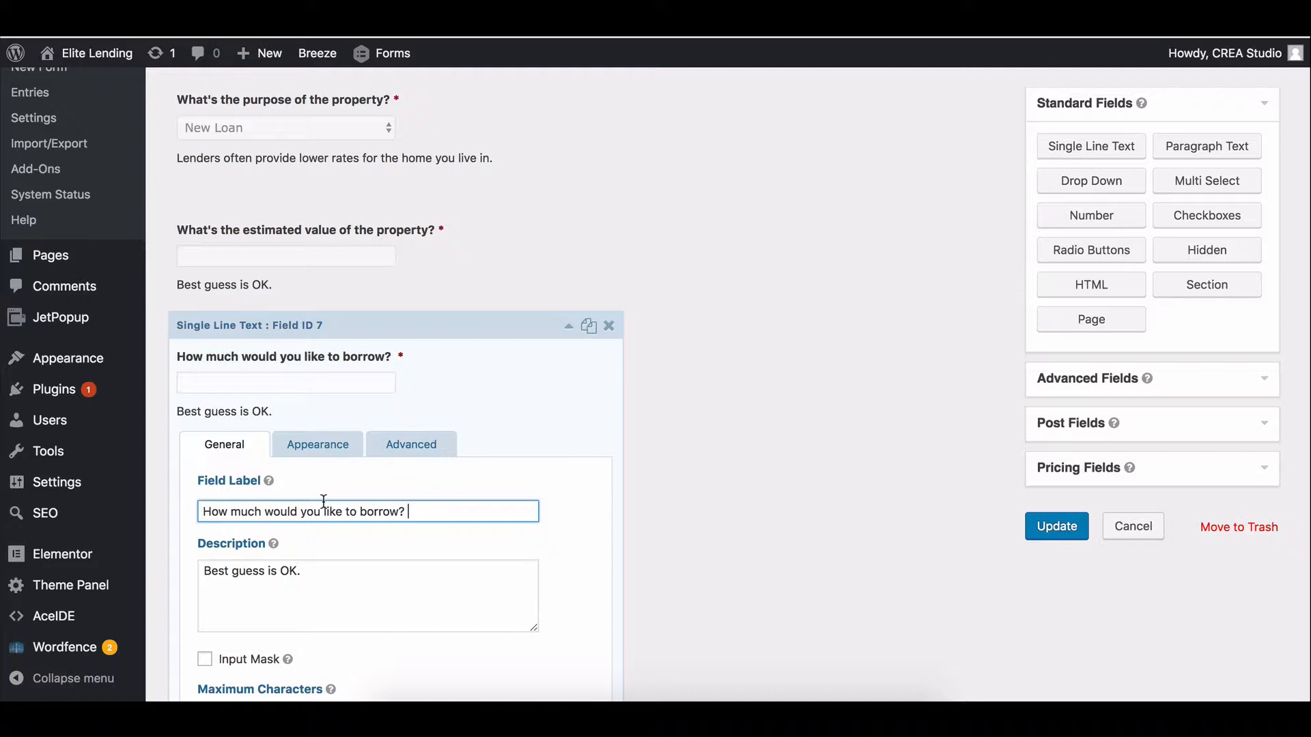
{"action": "left_click", "coordinate": [321, 324]}
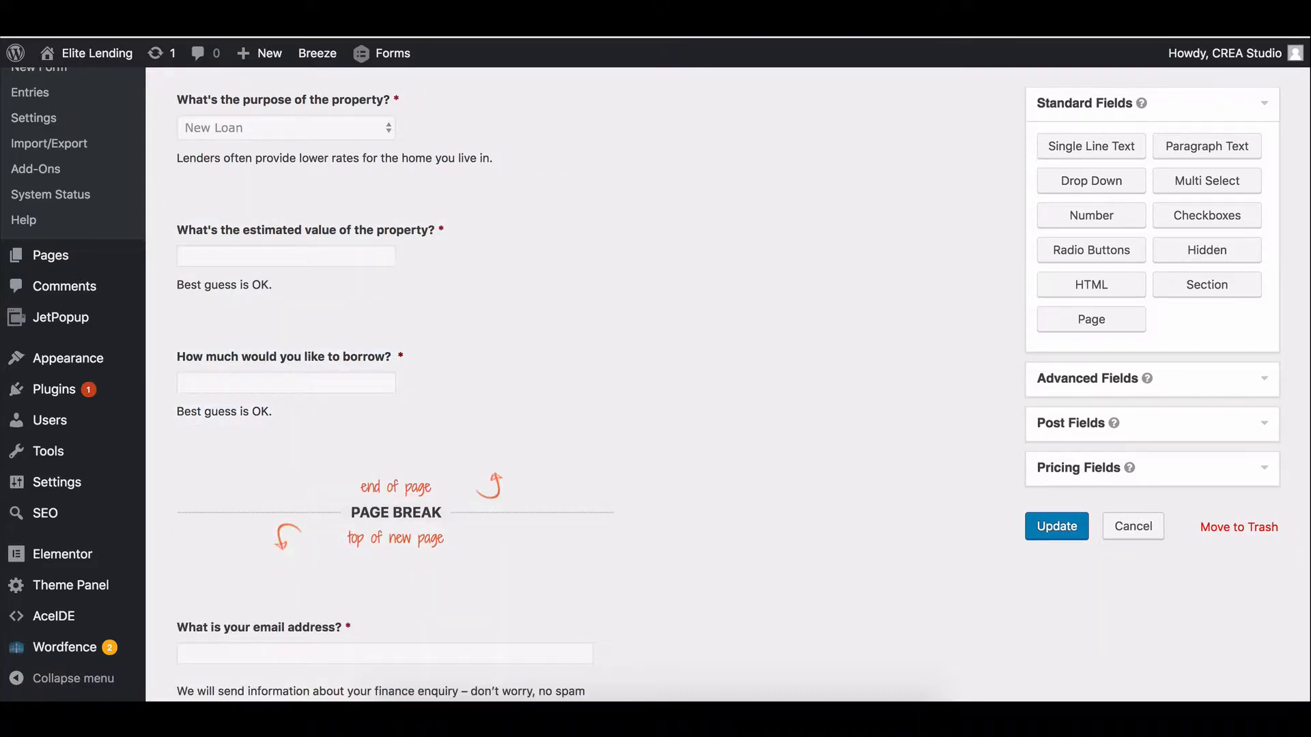
Put a page break above the value question and a duplicate below the borrow question.
{"action": "scroll", "coordinate": [420, 393], "scroll_direction": "up", "scroll_amount": 3}
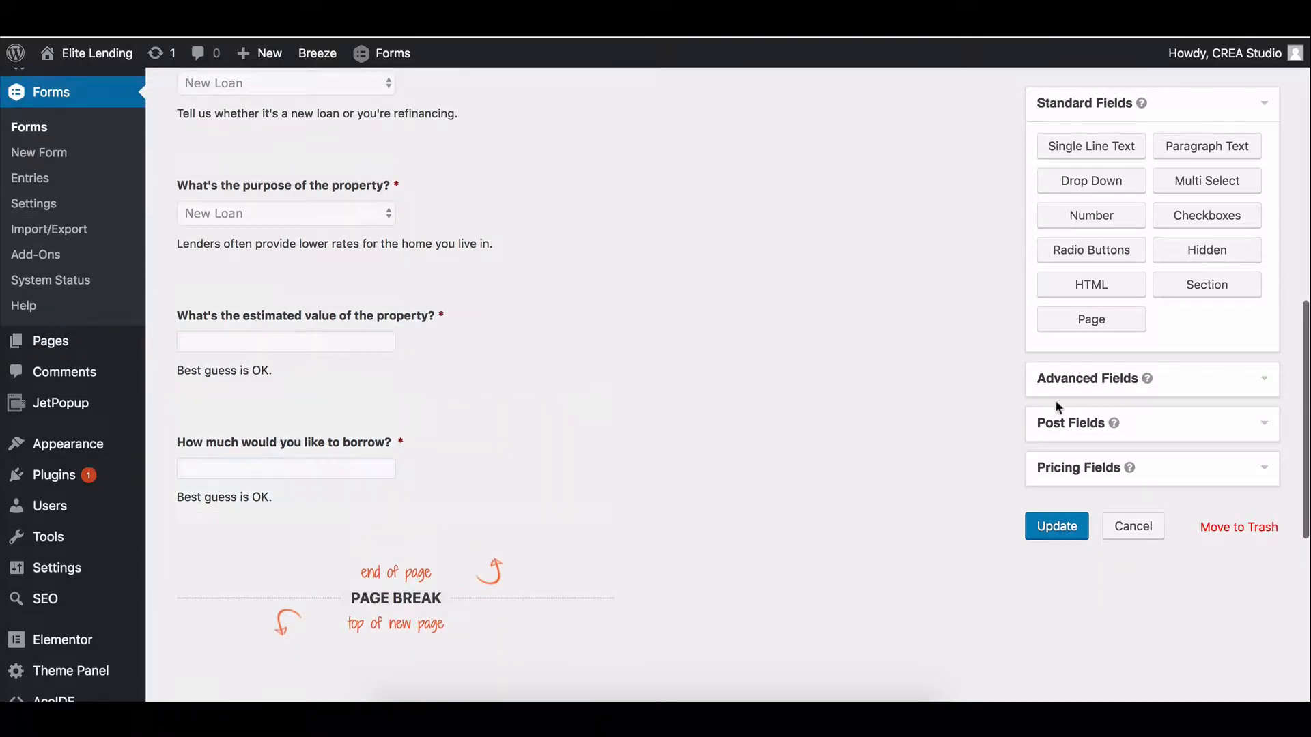
{"action": "left_click_drag", "start_coordinate": [573, 546], "coordinate": [505, 318]}
{"action": "scroll", "coordinate": [583, 325], "scroll_direction": "up", "scroll_amount": 5}
{"action": "scroll", "coordinate": [423, 224], "scroll_direction": "down", "scroll_amount": 10}
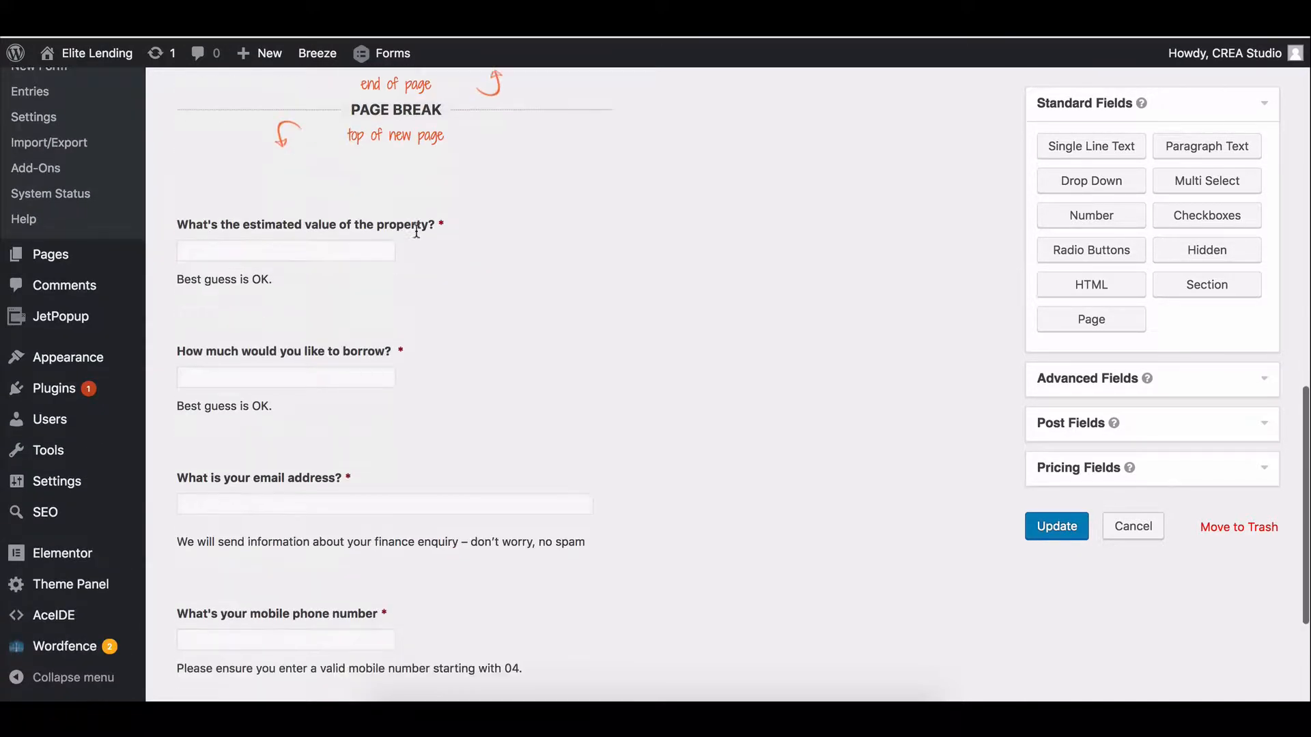
{"action": "scroll", "coordinate": [526, 175], "scroll_direction": "up", "scroll_amount": 3}
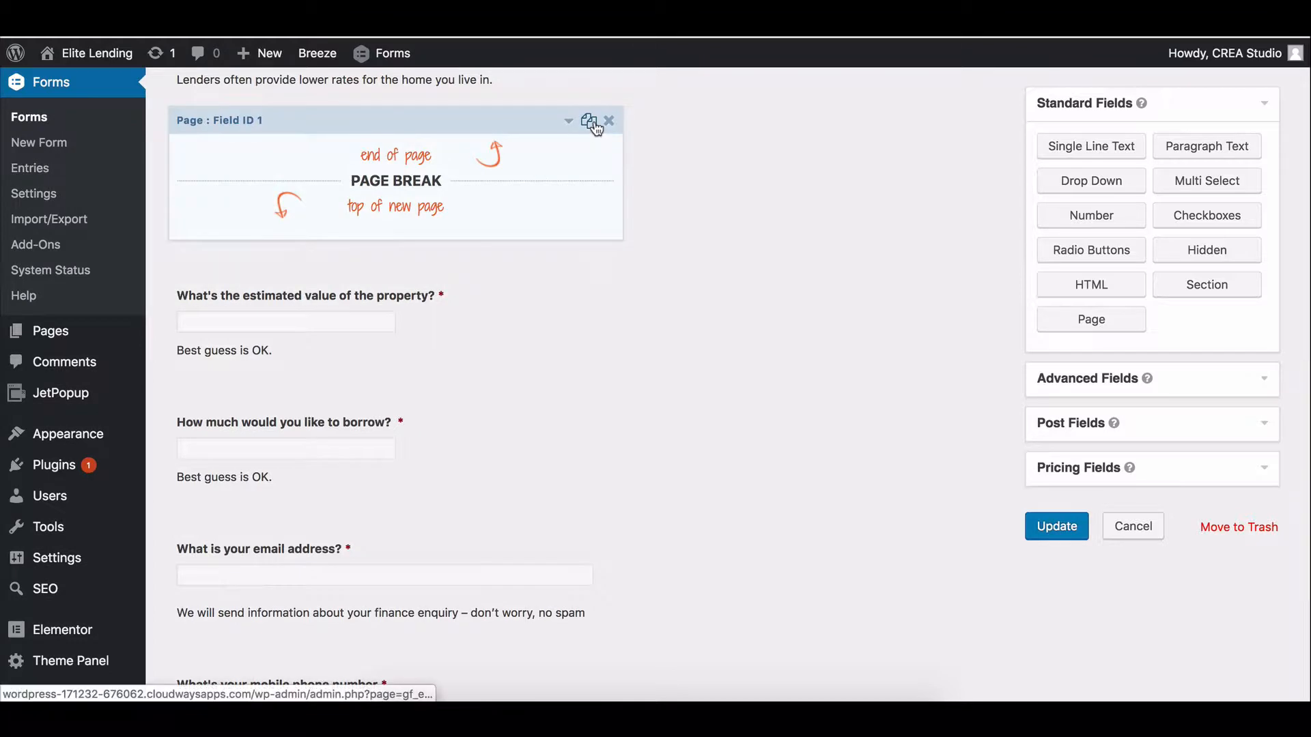
{"action": "left_click", "coordinate": [588, 121]}
{"action": "left_click_drag", "start_coordinate": [396, 265], "coordinate": [396, 543]}
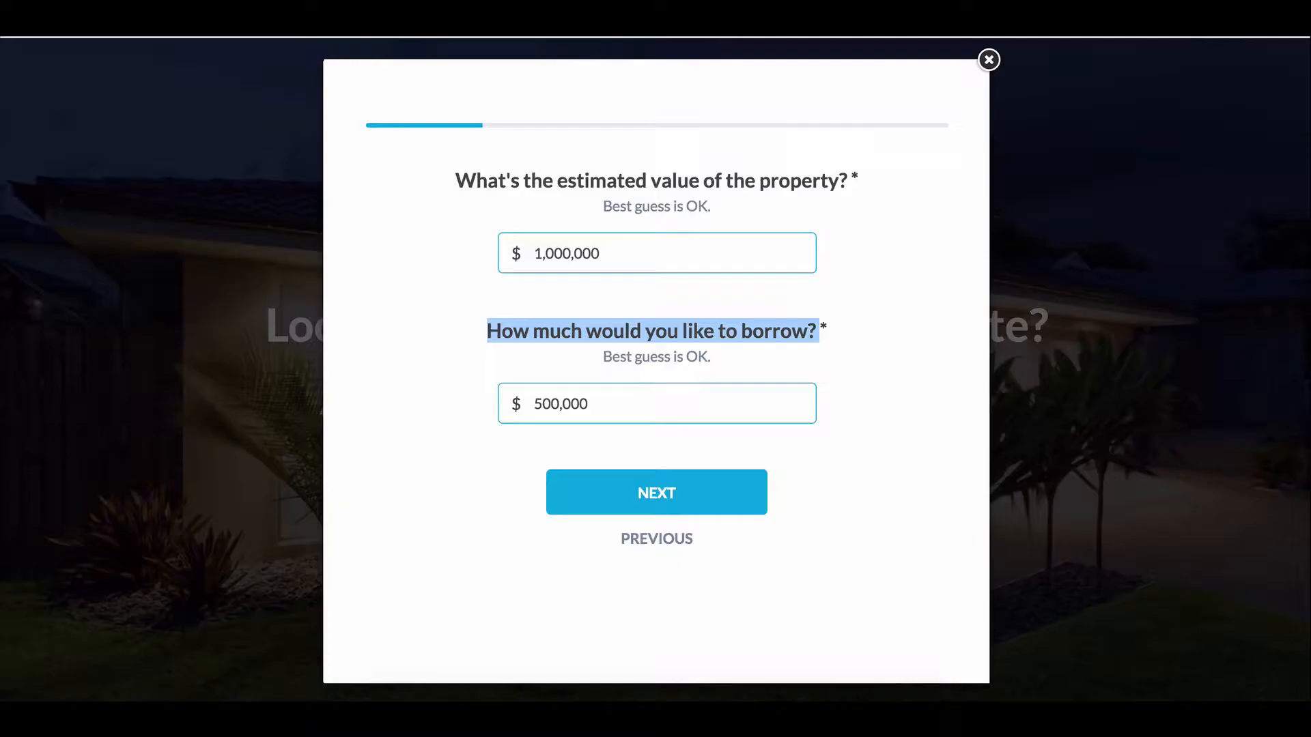
Advance the HashChing quiz to the 'Let's get to know you better' name and postcode step.
{"action": "left_click", "coordinate": [642, 482]}
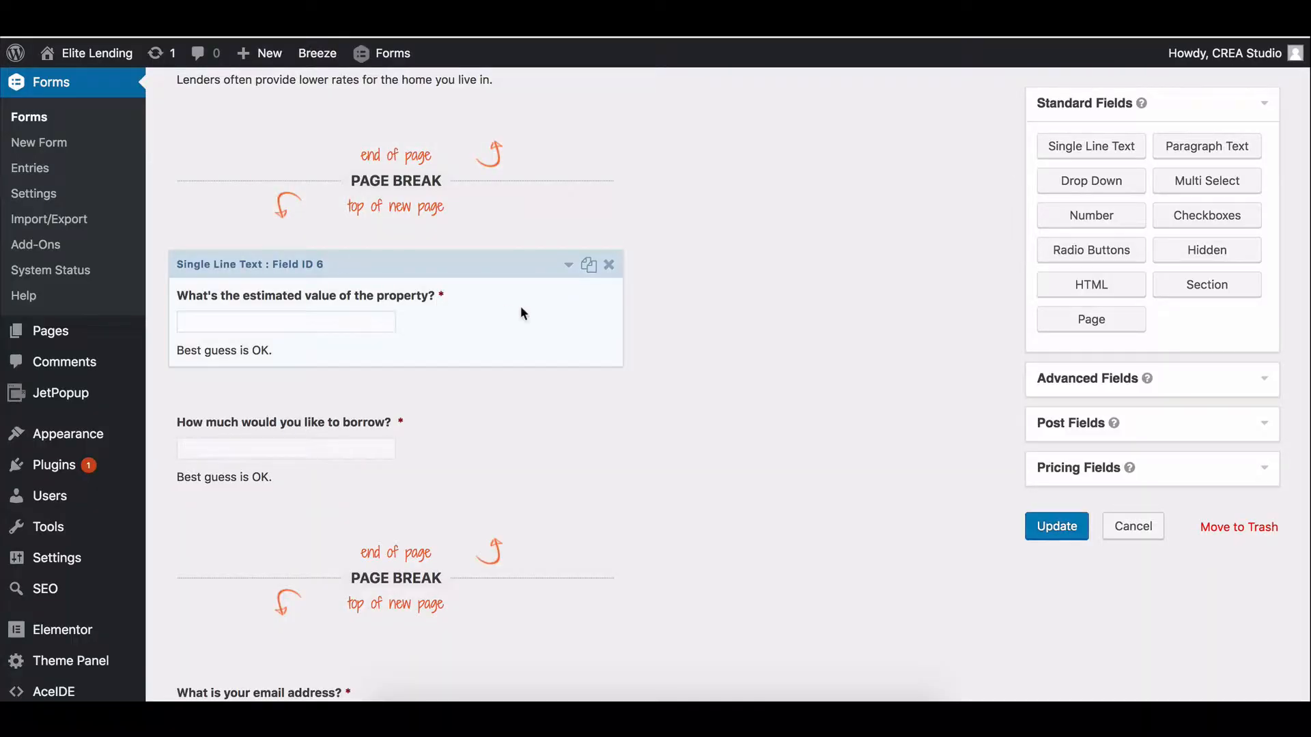
{"action": "scroll", "coordinate": [520, 306], "scroll_direction": "down", "scroll_amount": 2}
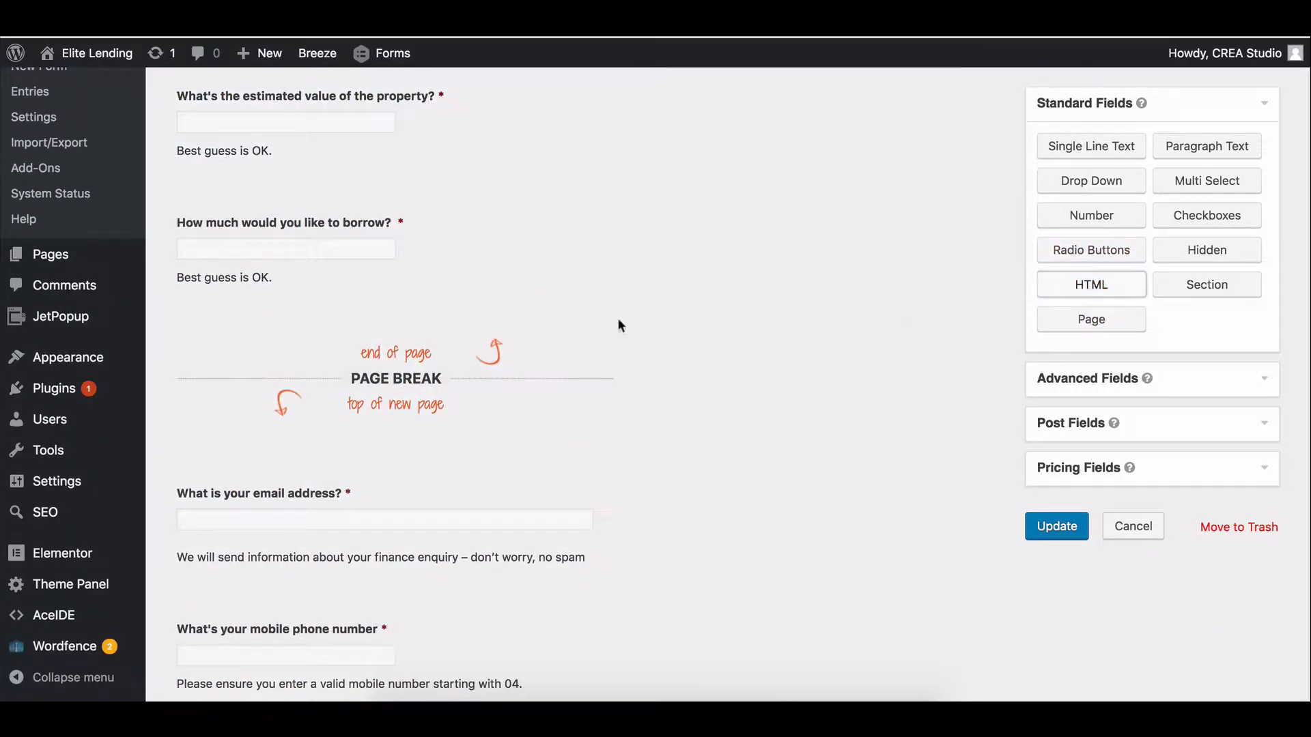
Move the HTML block under the page break, then delete it and confirm the removal.
{"action": "scroll", "coordinate": [417, 285], "scroll_direction": "down", "scroll_amount": 6}
{"action": "scroll", "coordinate": [418, 286], "scroll_direction": "up", "scroll_amount": 2}
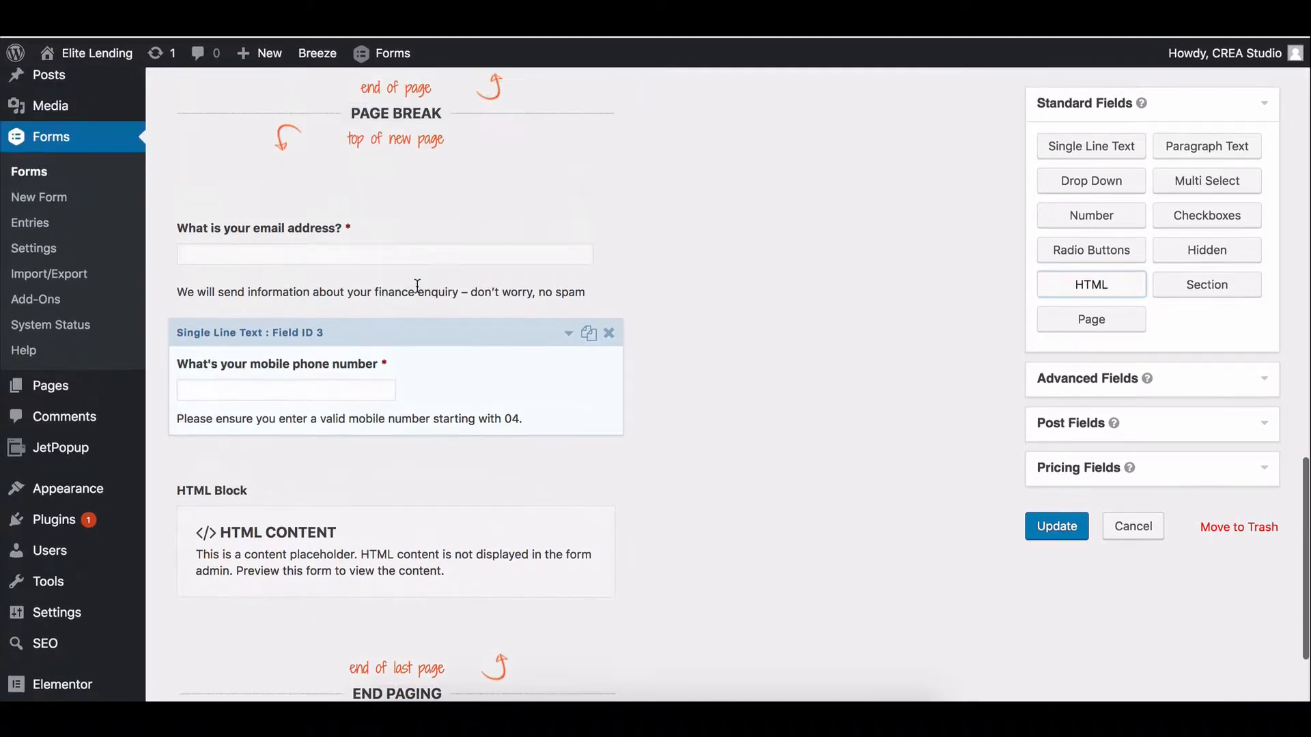
{"action": "left_click_drag", "start_coordinate": [302, 463], "coordinate": [316, 319]}
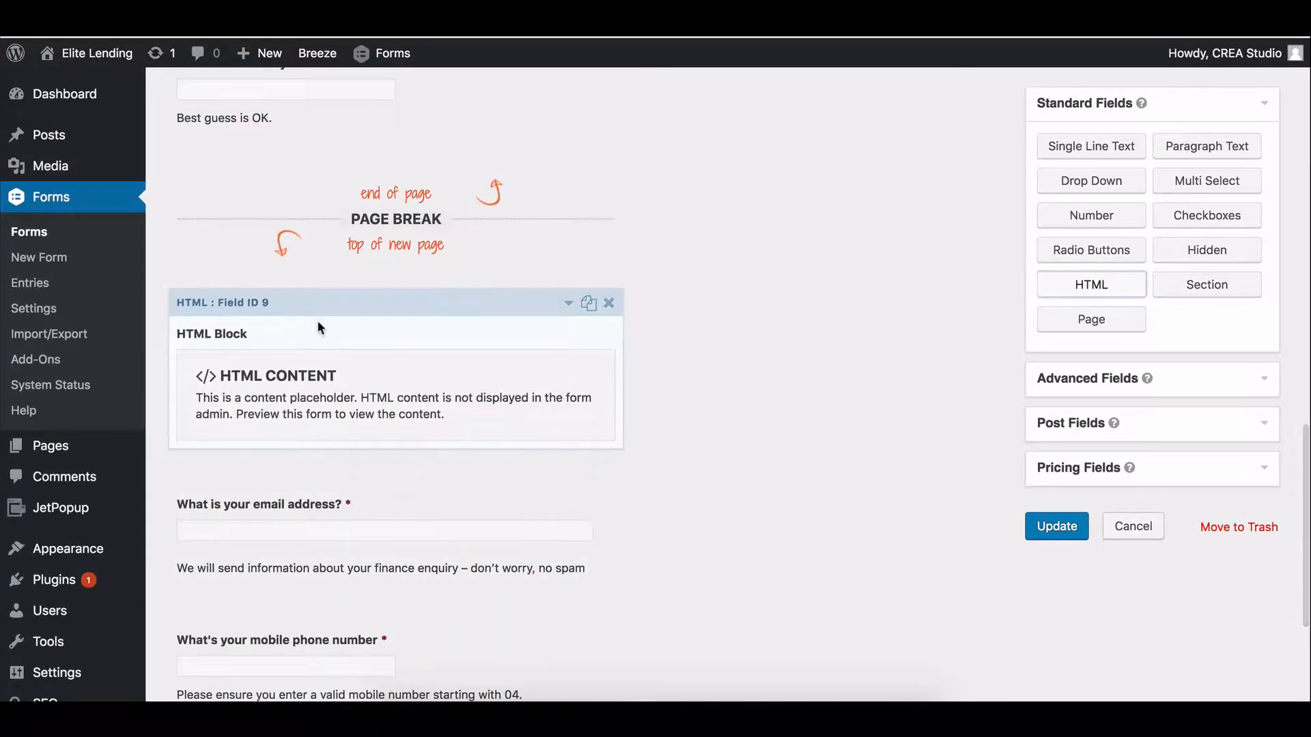
{"action": "scroll", "coordinate": [317, 320], "scroll_direction": "up", "scroll_amount": 4}
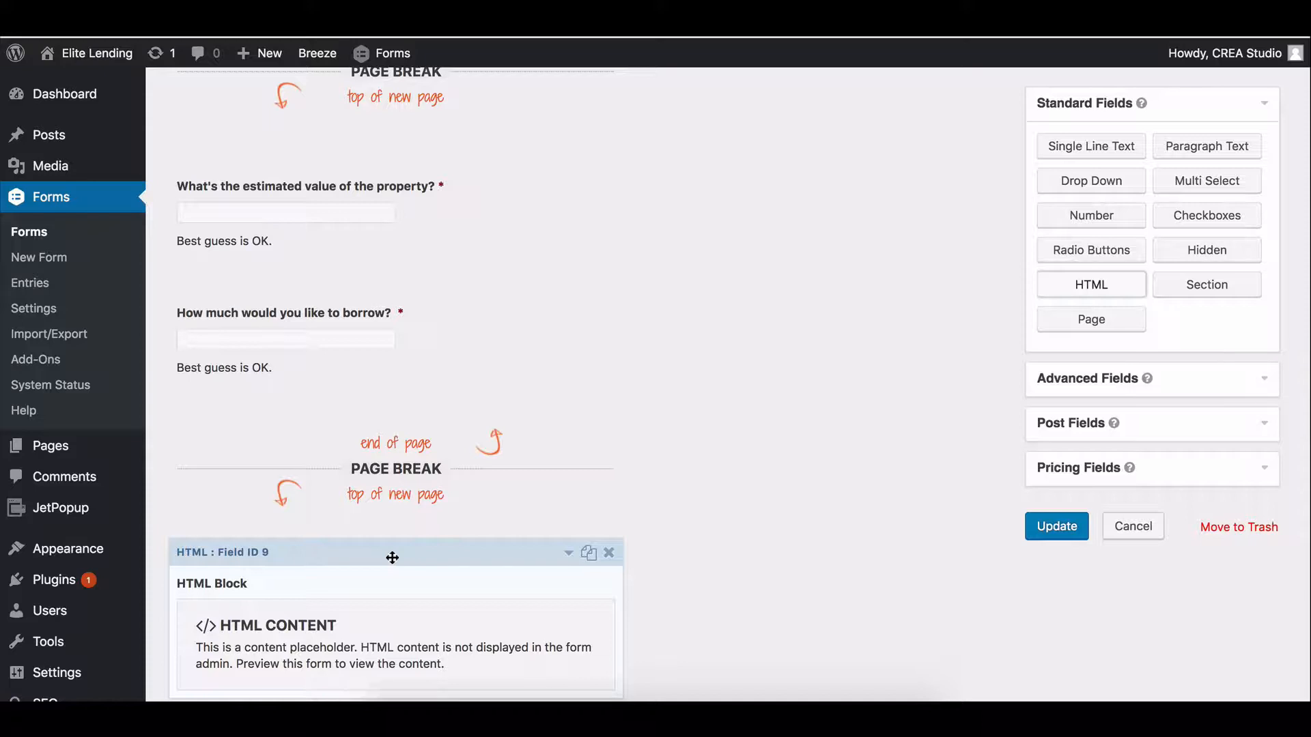
{"action": "scroll", "coordinate": [392, 558], "scroll_direction": "down", "scroll_amount": 2}
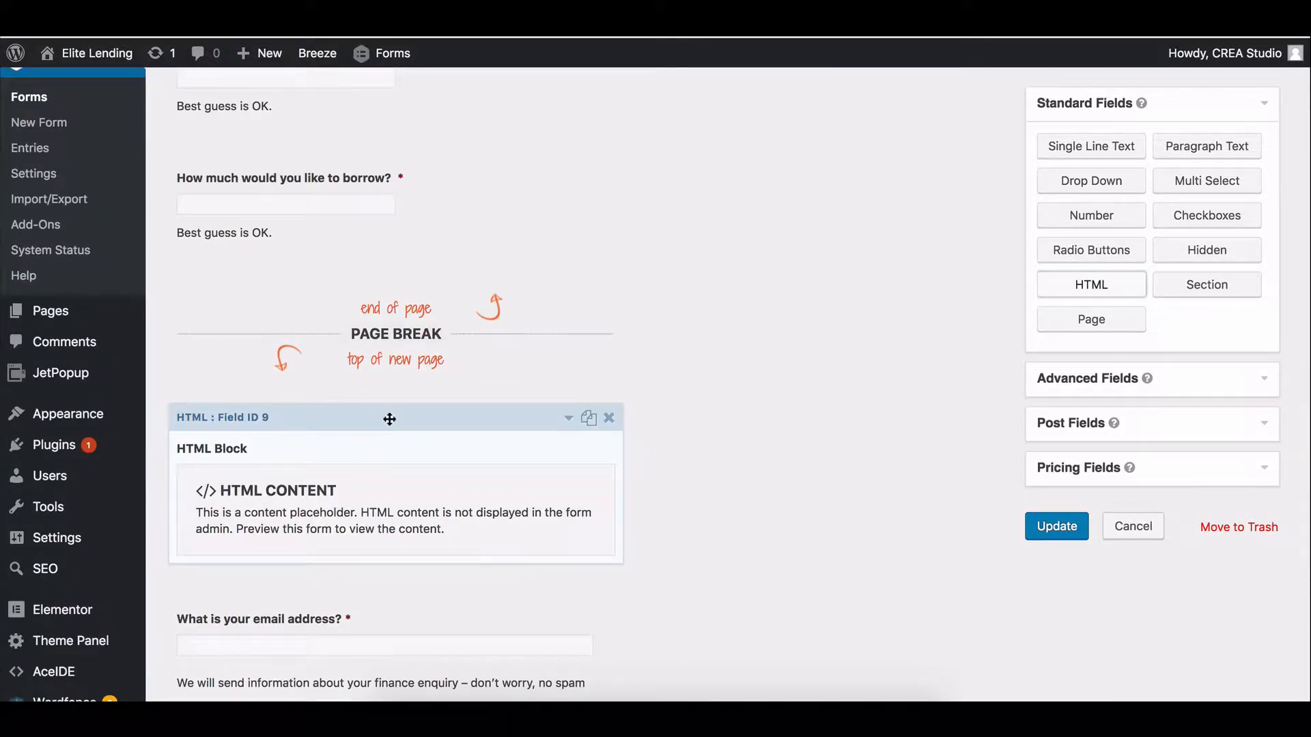
{"action": "left_click", "coordinate": [608, 418]}
{"action": "left_click", "coordinate": [814, 122]}
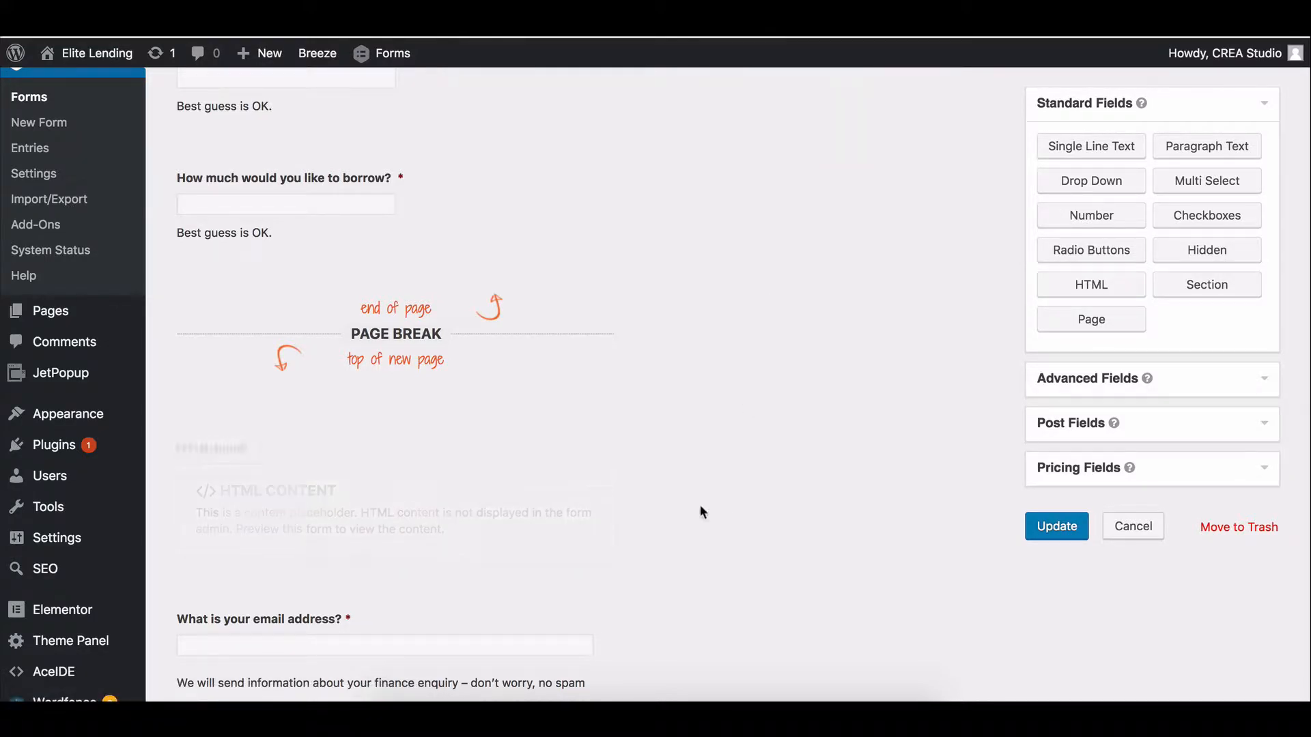
{"action": "scroll", "coordinate": [531, 207], "scroll_direction": "up", "scroll_amount": 1}
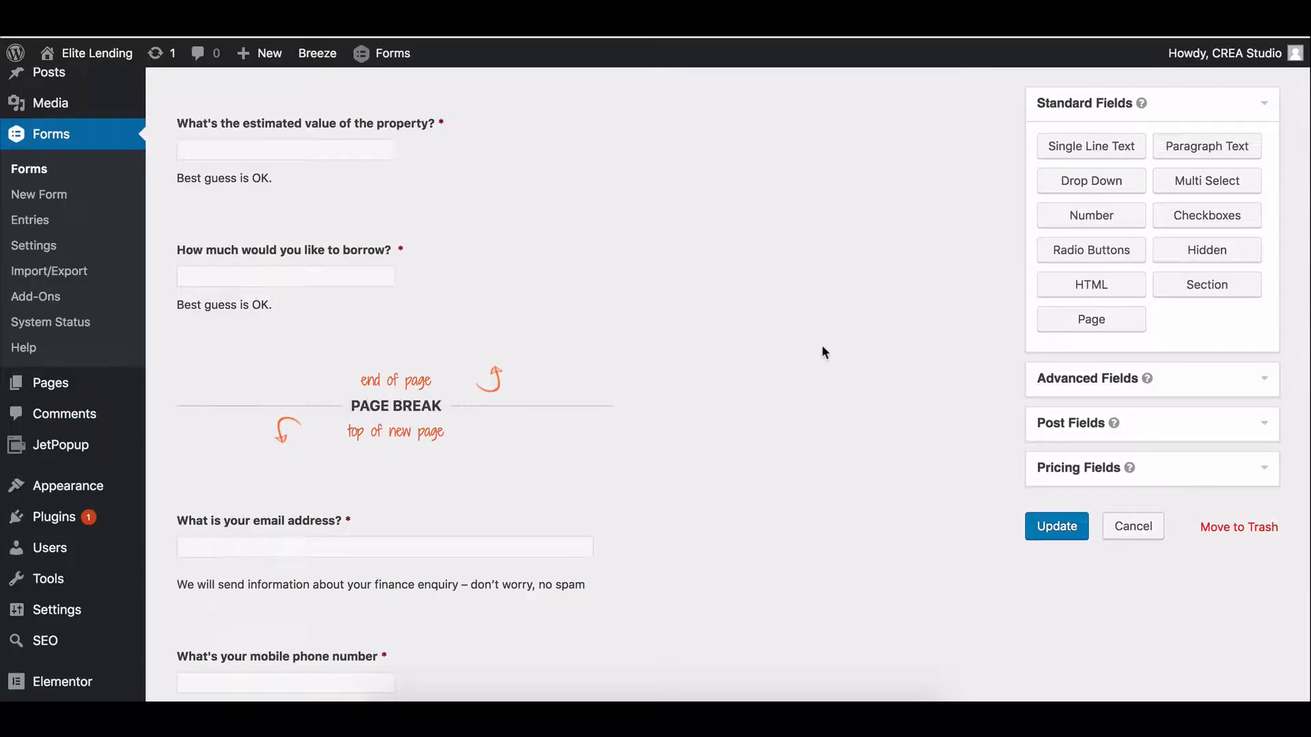
Add a Single Line Text field below the page break labelled 'What's your name?'.
{"action": "scroll", "coordinate": [495, 470], "scroll_direction": "down", "scroll_amount": 2}
{"action": "scroll", "coordinate": [495, 473], "scroll_direction": "down", "scroll_amount": 1}
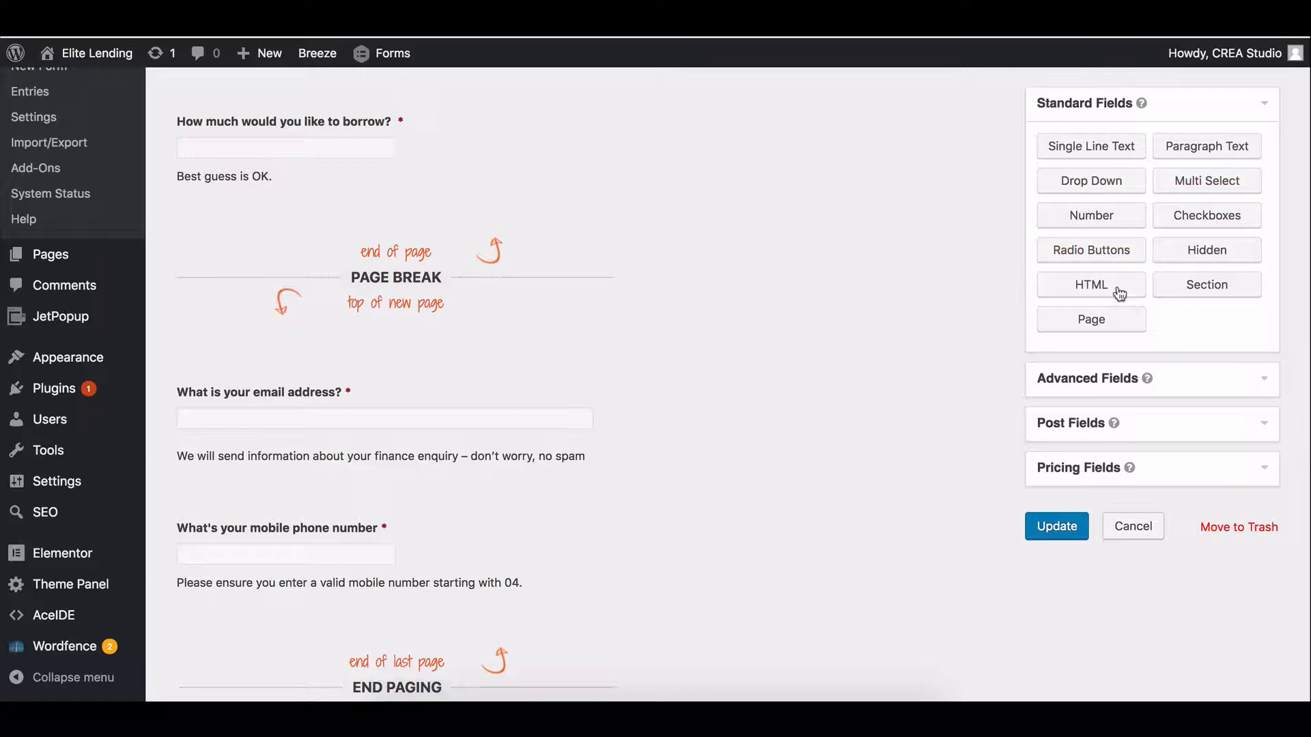
{"action": "left_click", "coordinate": [1121, 142]}
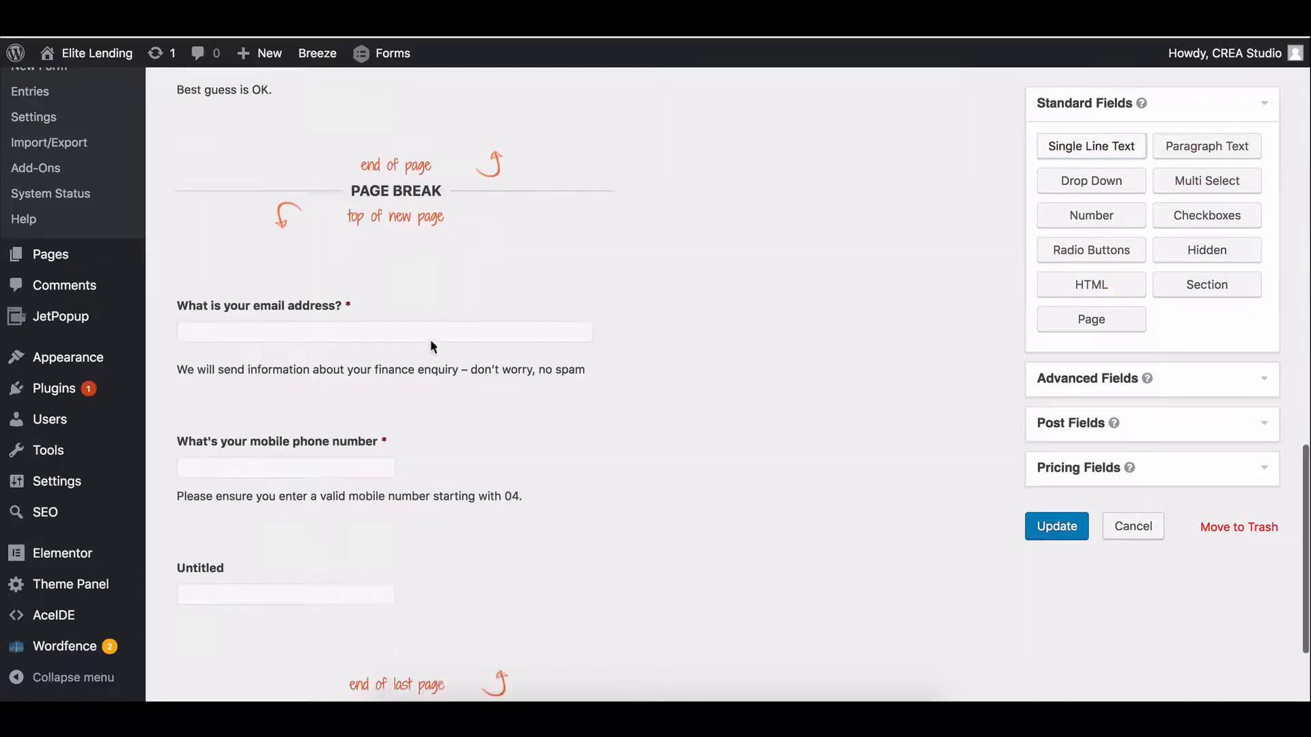
{"action": "left_click_drag", "start_coordinate": [321, 497], "coordinate": [305, 228]}
{"action": "left_click", "coordinate": [307, 247]}
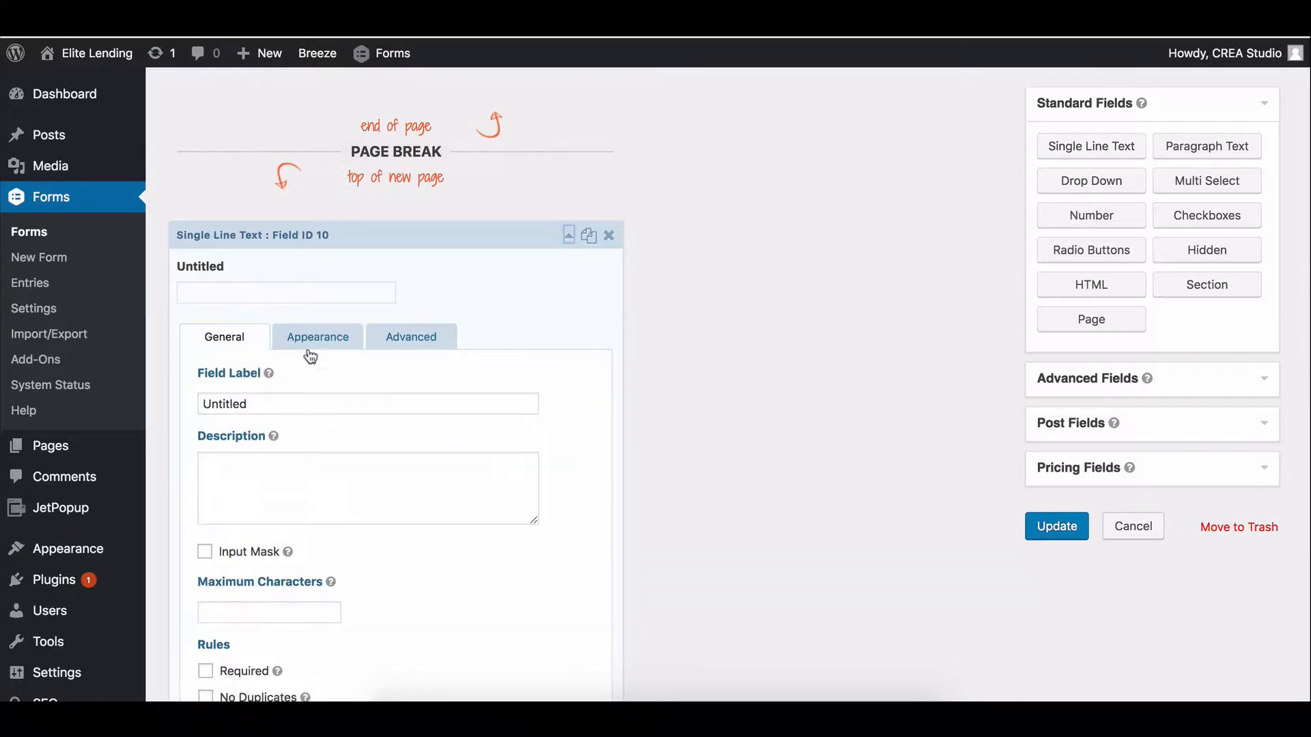
{"action": "double_click", "coordinate": [302, 403]}
{"action": "type", "text": "What's your name?"}
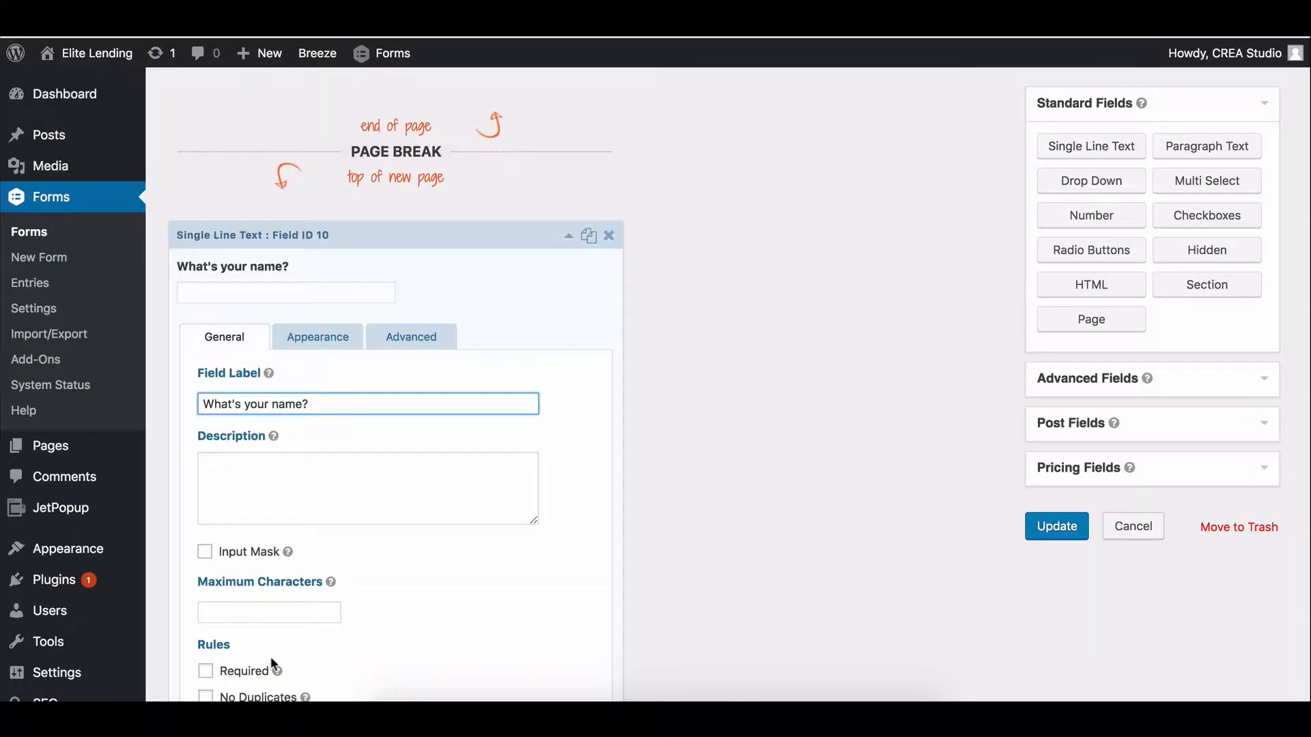
Make the name question required and reword it to 'What's your first name?'.
{"action": "left_click", "coordinate": [205, 670]}
{"action": "scroll", "coordinate": [457, 433], "scroll_direction": "down", "scroll_amount": 3}
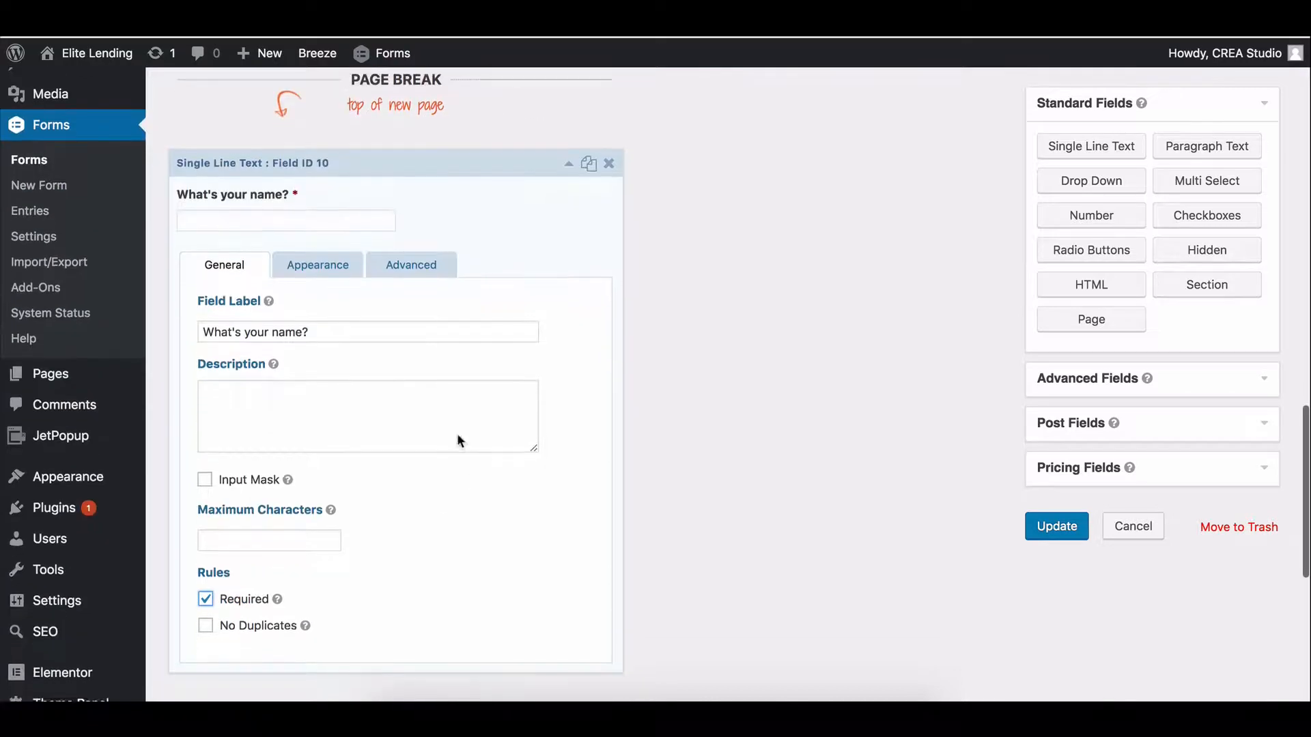
{"action": "left_click", "coordinate": [568, 124]}
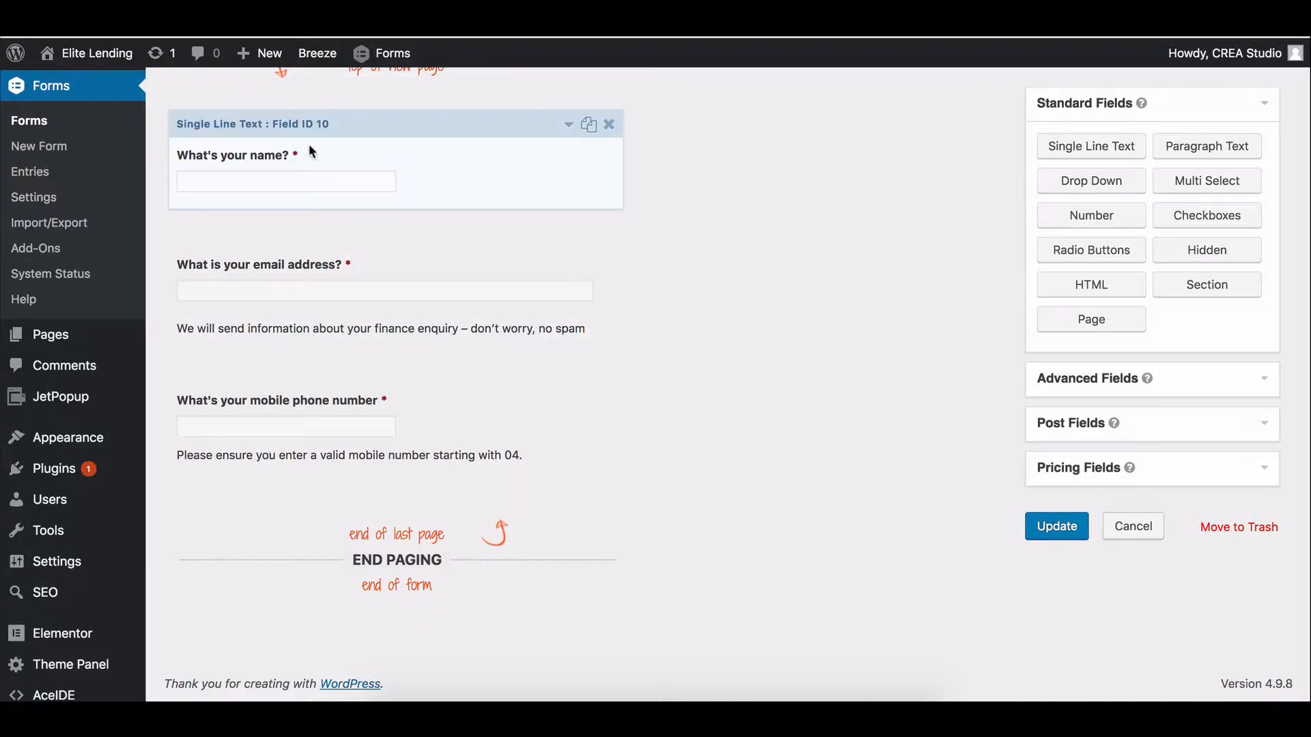
{"action": "left_click", "coordinate": [308, 127]}
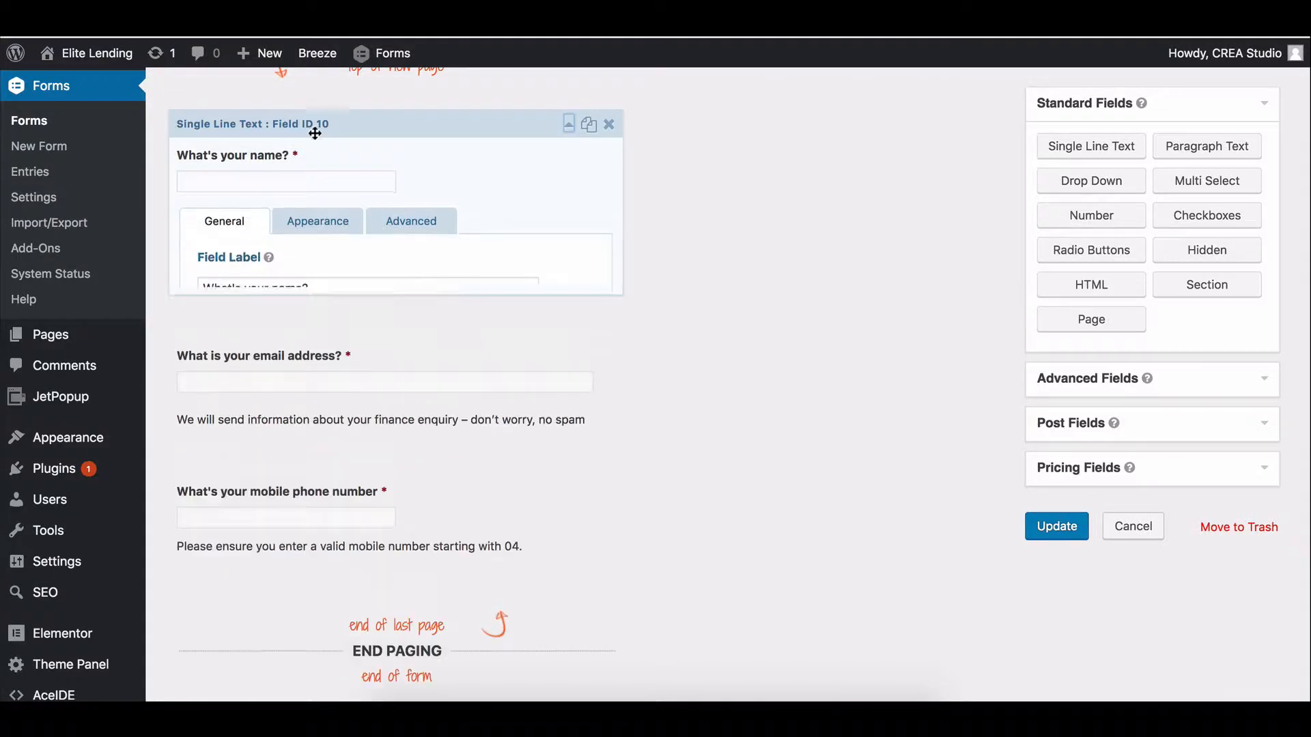
{"action": "type", "text": "first"}
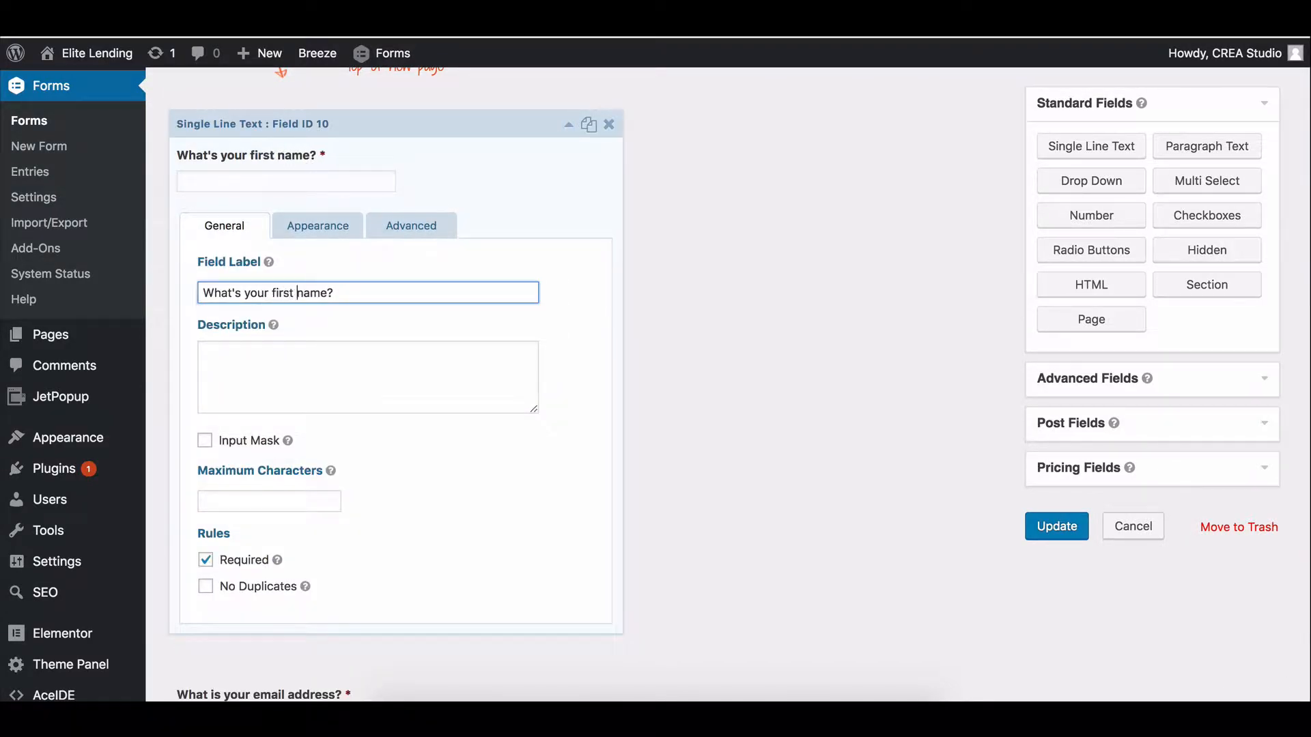
{"action": "left_click", "coordinate": [568, 123]}
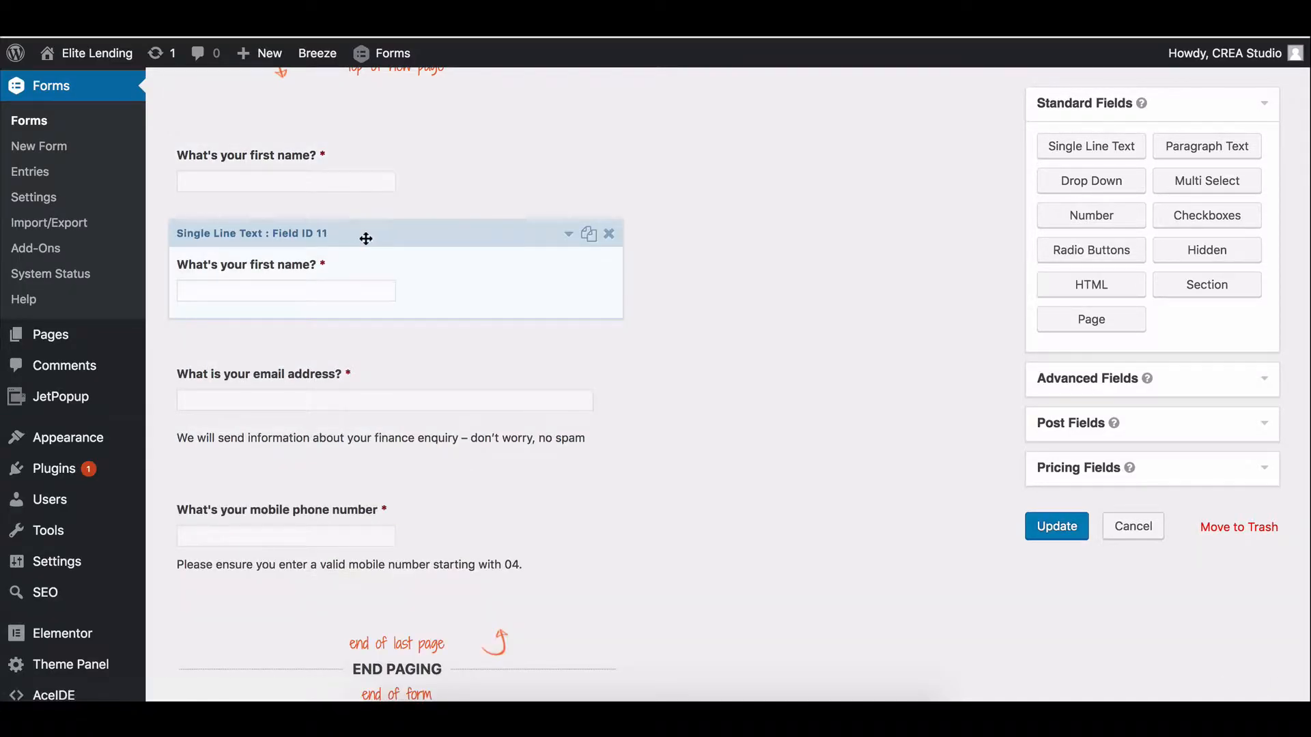
Relabel the copied first-name field 'What's your postal code?'.
{"action": "left_click", "coordinate": [388, 254]}
{"action": "left_click_drag", "start_coordinate": [338, 402], "coordinate": [172, 404]}
{"action": "key", "text": "BackSpace"}
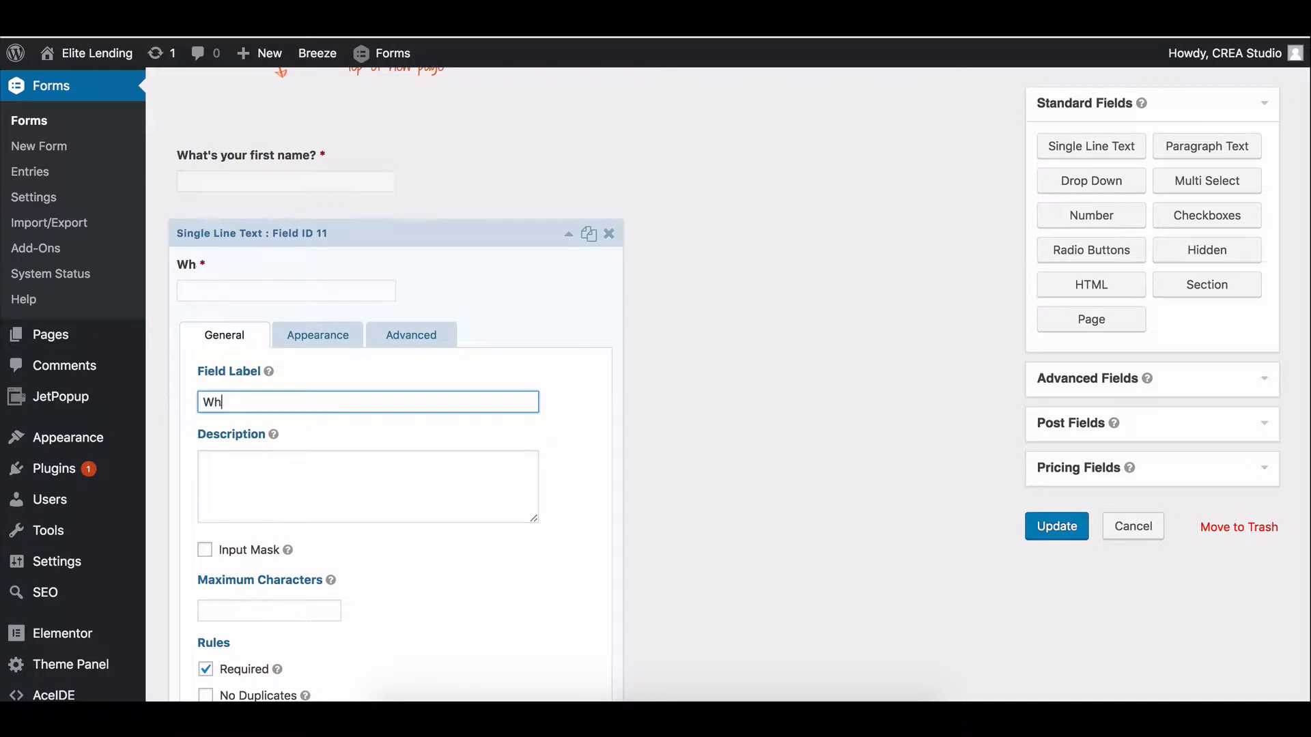
{"action": "type", "text": "at's"}
{"action": "key", "text": "BackSpace"}
{"action": "key", "text": "BackSpace"}
{"action": "type", "text": "'s your postal"}
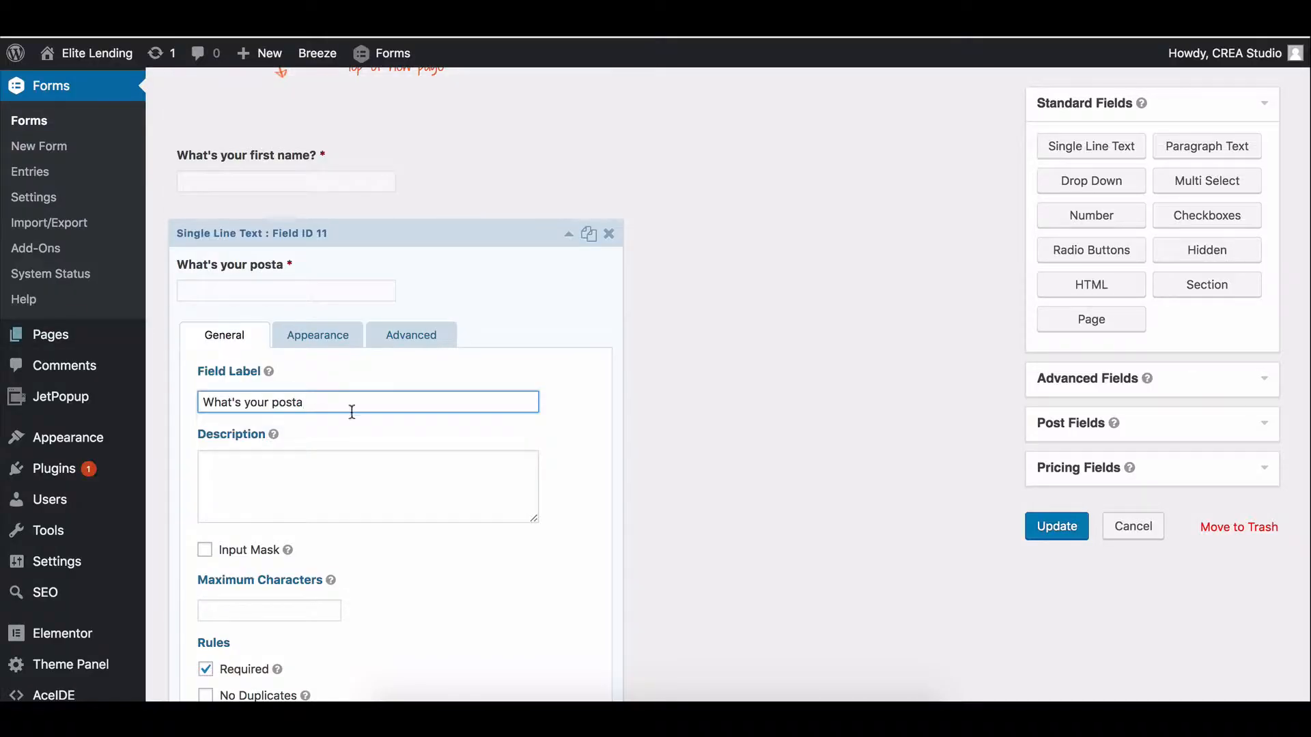
{"action": "key", "text": "BackSpace"}
{"action": "type", "text": "l code?"}
{"action": "left_click", "coordinate": [568, 234]}
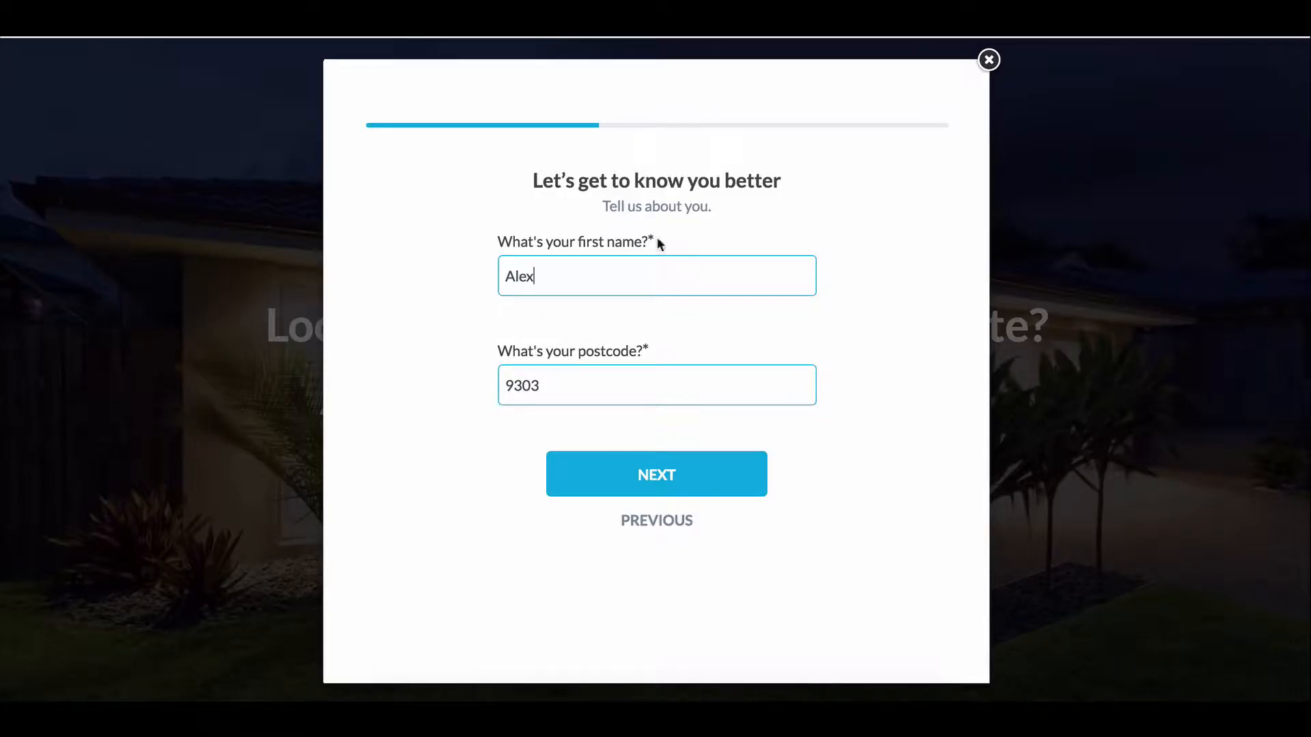
Advance the live form to the contact details step.
{"action": "left_click", "coordinate": [667, 473]}
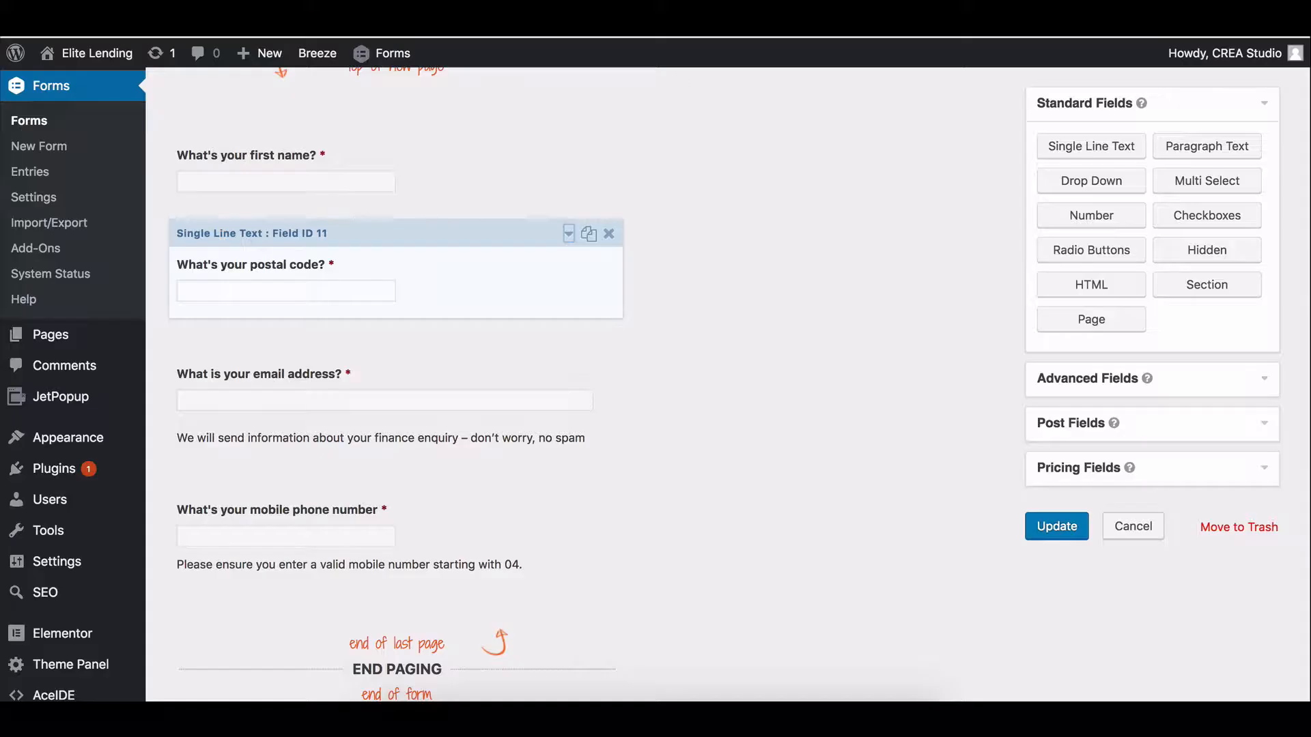
{"action": "scroll", "coordinate": [375, 301], "scroll_direction": "down", "scroll_amount": 2}
{"action": "scroll", "coordinate": [884, 330], "scroll_direction": "up", "scroll_amount": 2}
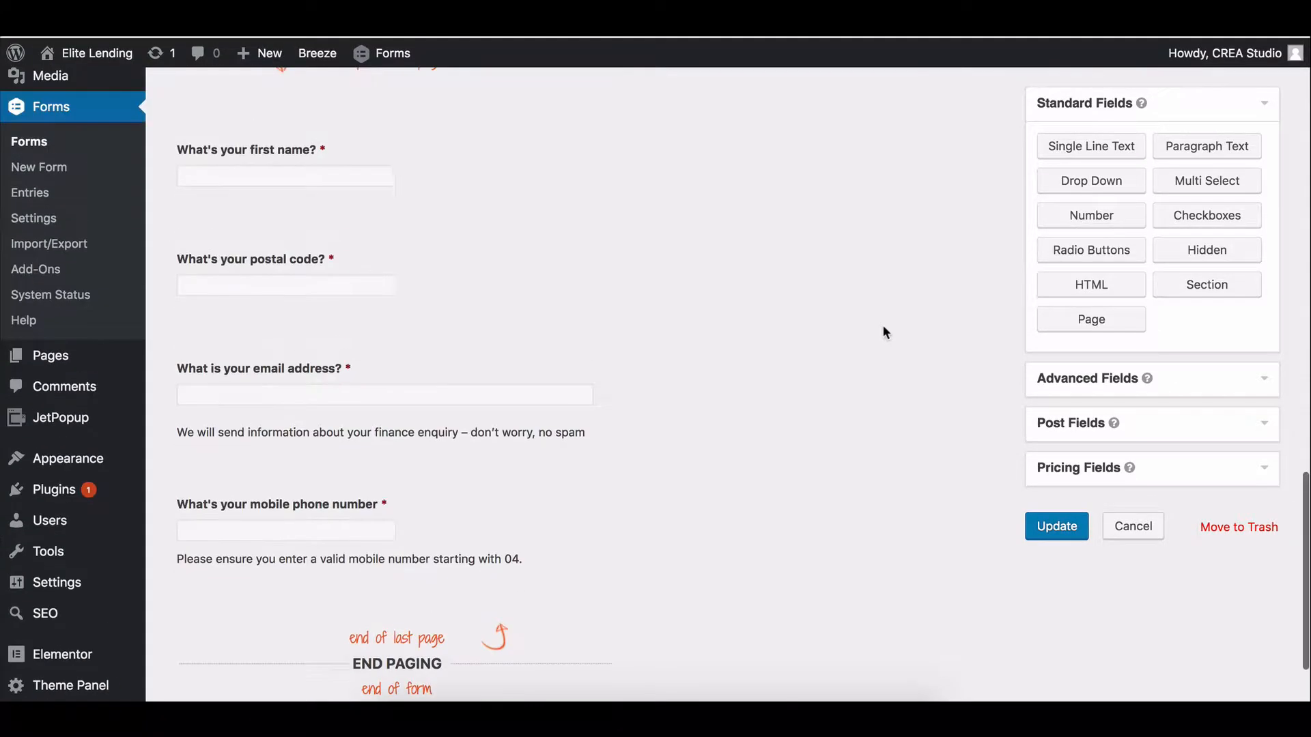
{"action": "scroll", "coordinate": [501, 265], "scroll_direction": "up", "scroll_amount": 4}
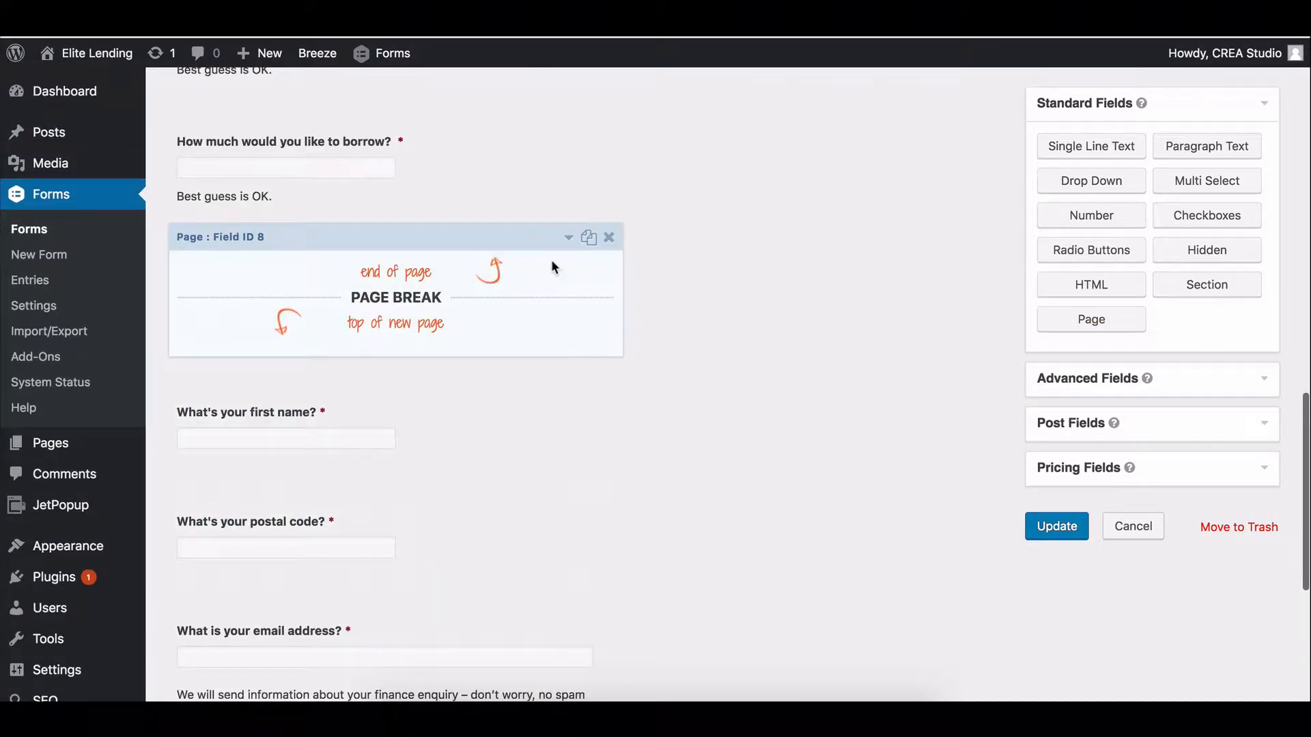
Duplicate the page break and place it between the postal code and email questions.
{"action": "left_click", "coordinate": [589, 239]}
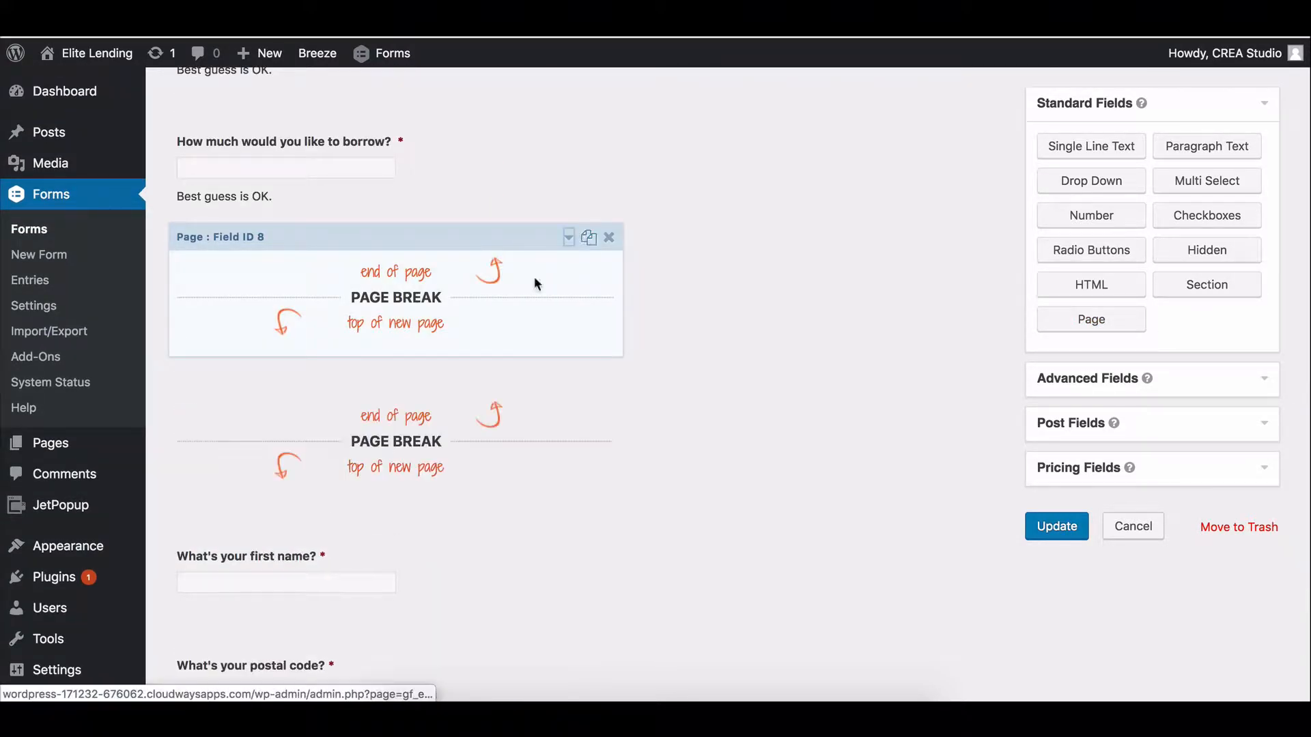
{"action": "scroll", "coordinate": [534, 276], "scroll_direction": "down", "scroll_amount": 3}
{"action": "left_click_drag", "start_coordinate": [411, 138], "coordinate": [409, 413]}
{"action": "scroll", "coordinate": [278, 188], "scroll_direction": "down", "scroll_amount": 1}
{"action": "scroll", "coordinate": [400, 308], "scroll_direction": "down", "scroll_amount": 1}
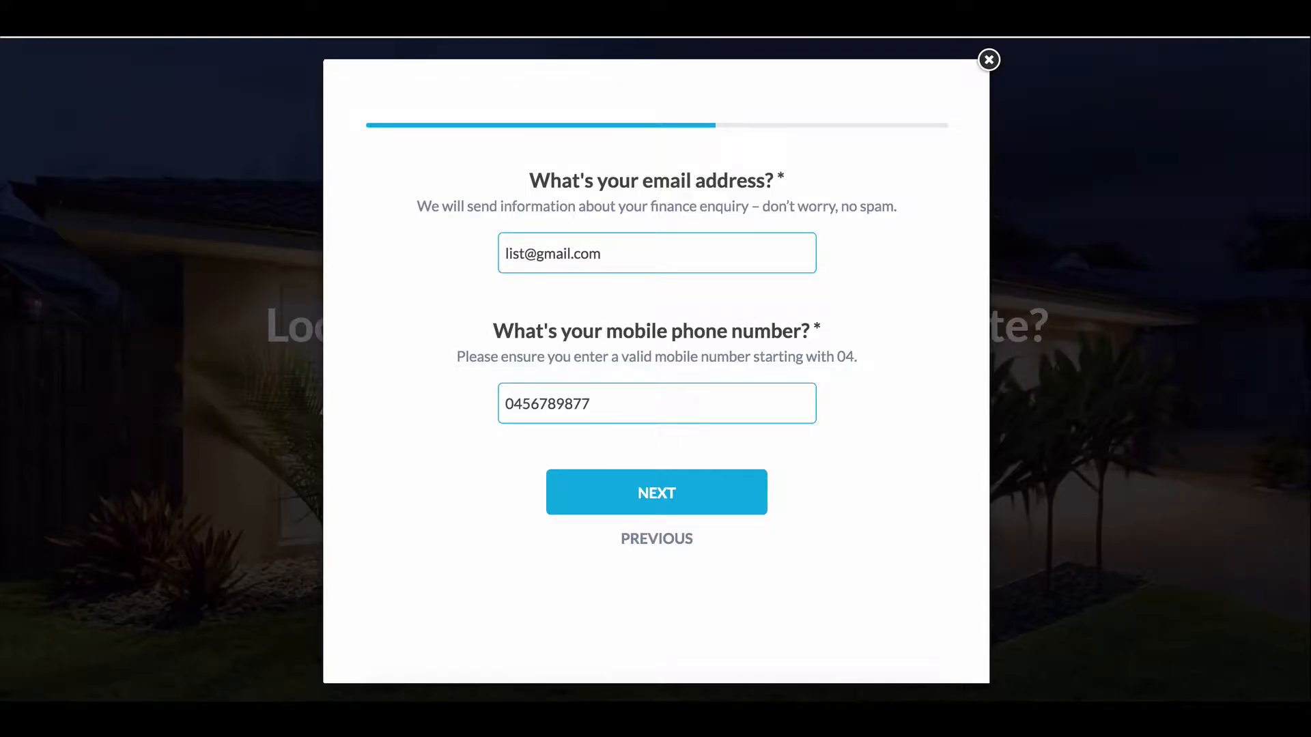
Step the live form back, then forward through email and mobile to the best-time-to-contact page.
{"action": "left_click", "coordinate": [659, 539]}
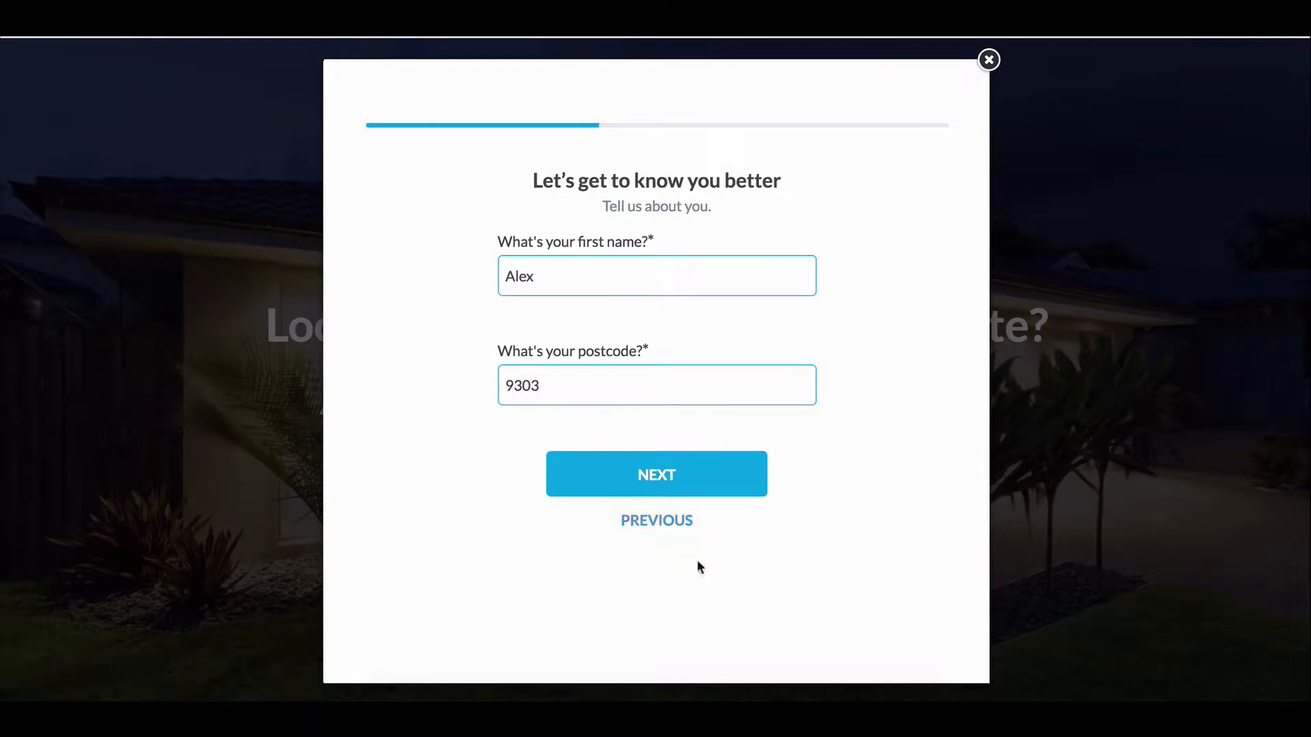
{"action": "left_click", "coordinate": [679, 467]}
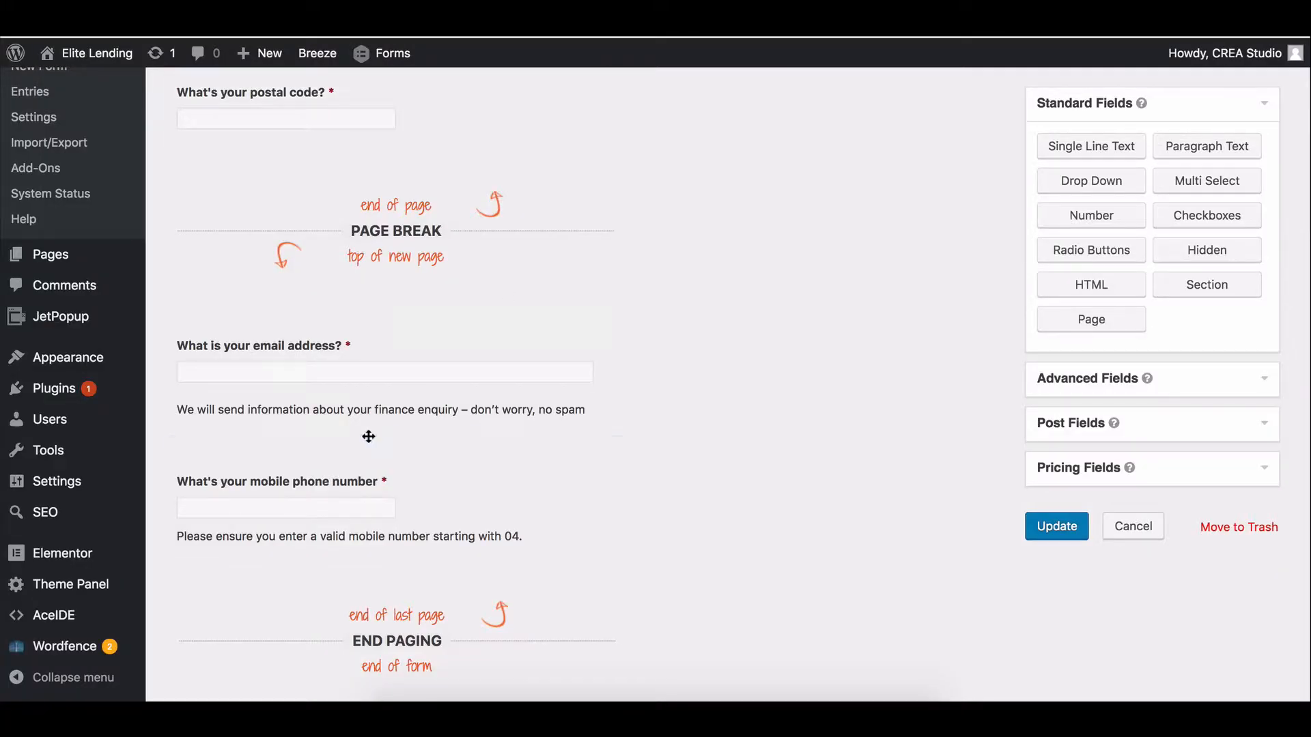
{"action": "scroll", "coordinate": [372, 417], "scroll_direction": "down", "scroll_amount": 2}
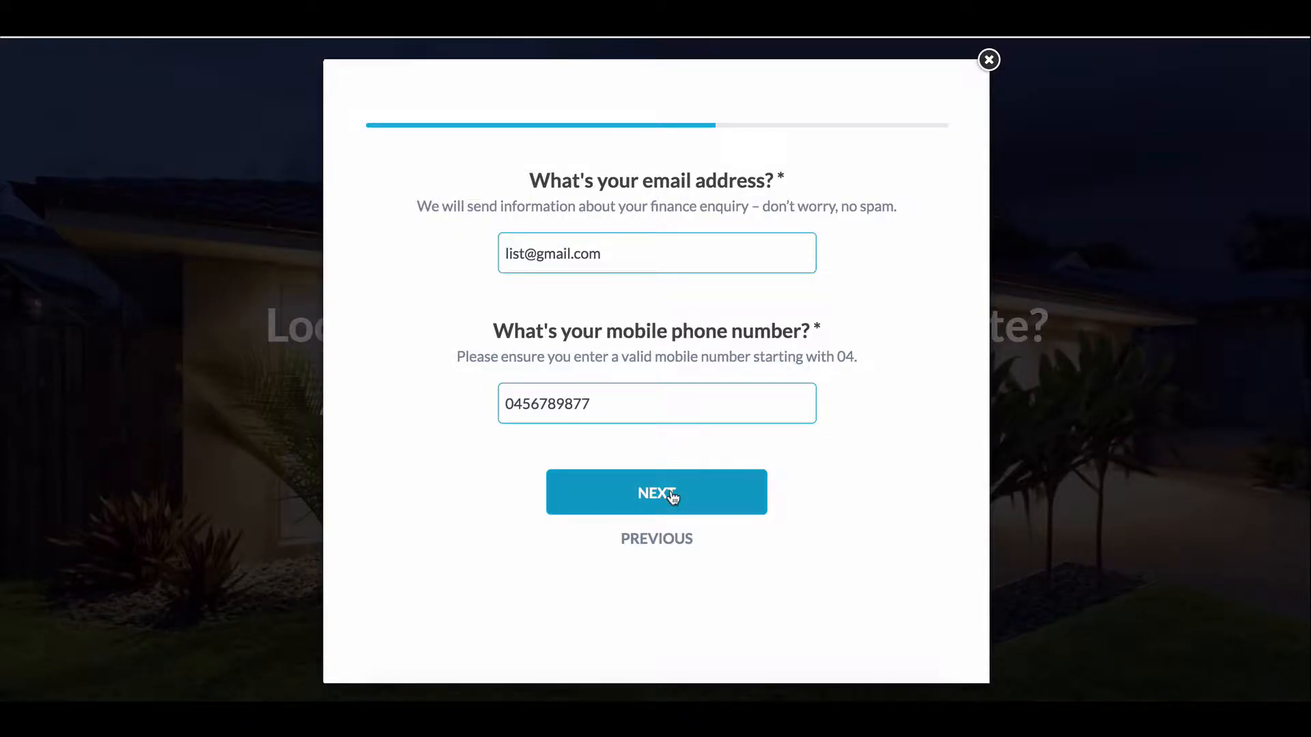
{"action": "left_click", "coordinate": [672, 496]}
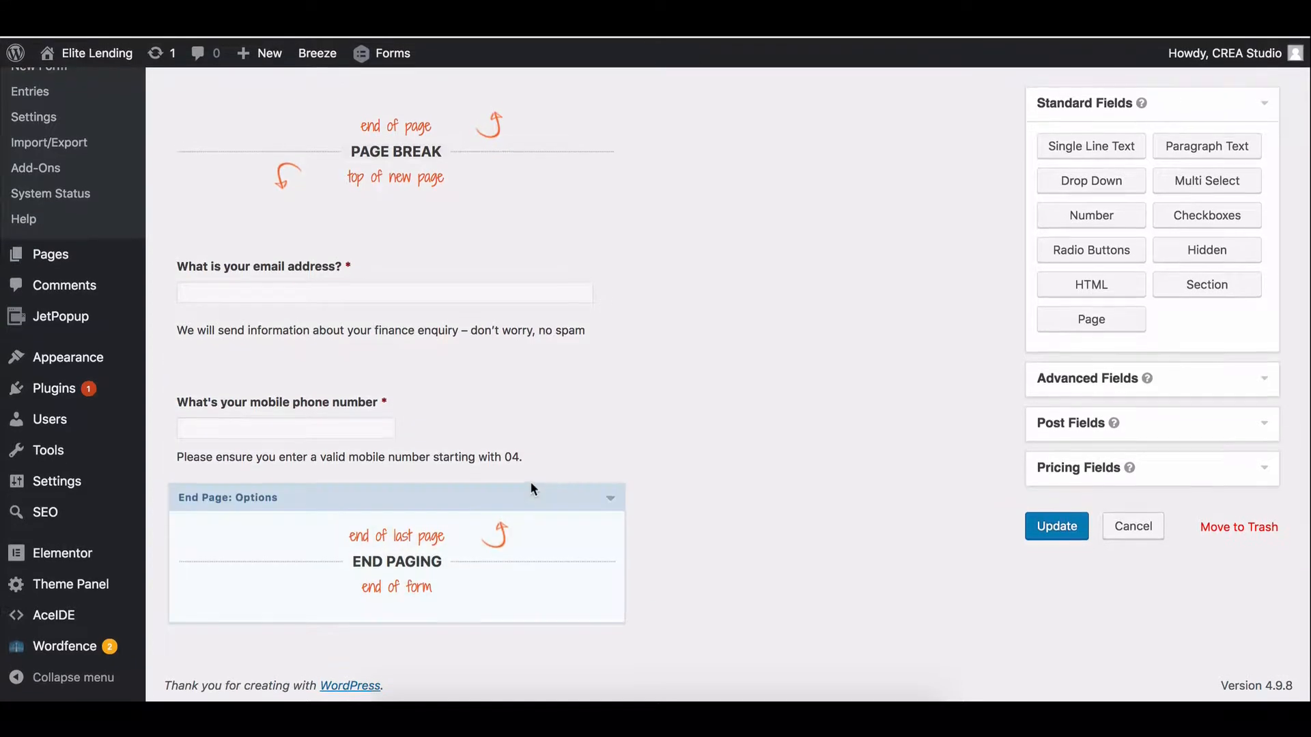
Add a Date field at the end of the form with a duplicated page break above it.
{"action": "scroll", "coordinate": [539, 444], "scroll_direction": "up", "scroll_amount": 2}
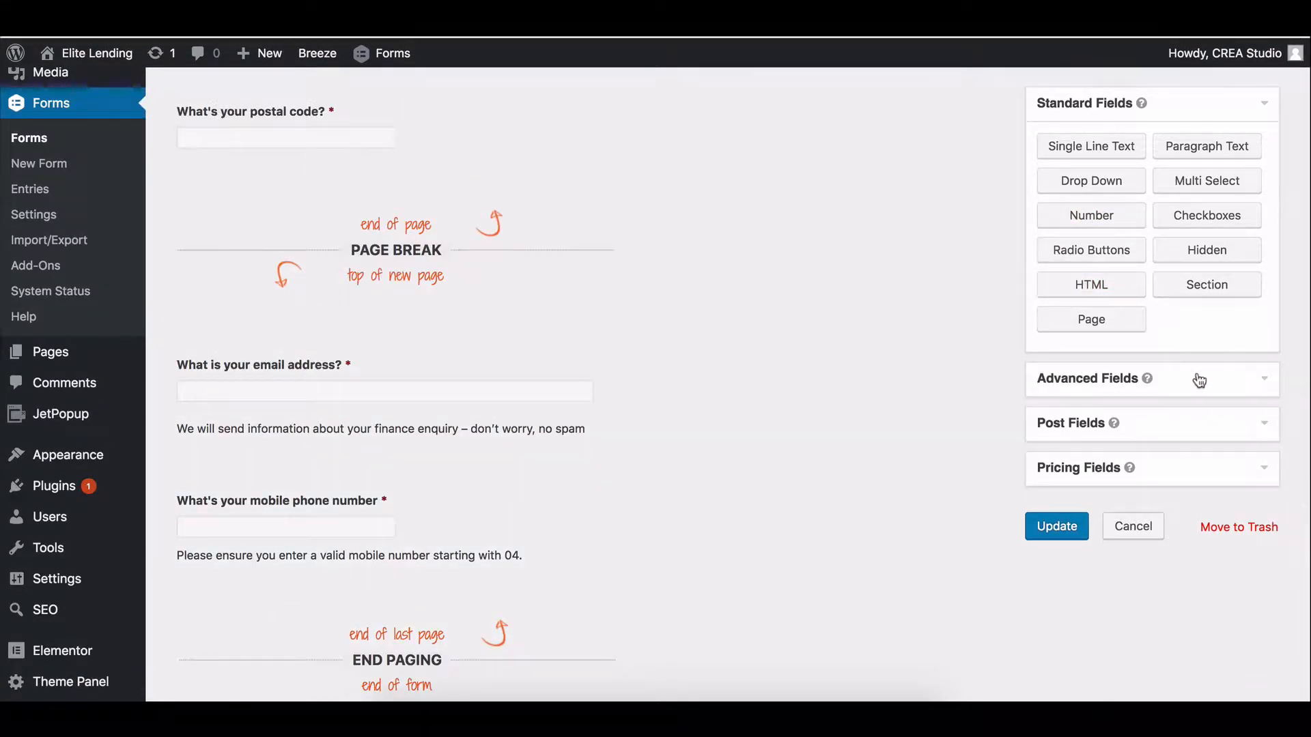
{"action": "left_click", "coordinate": [1199, 380]}
{"action": "left_click", "coordinate": [1229, 200]}
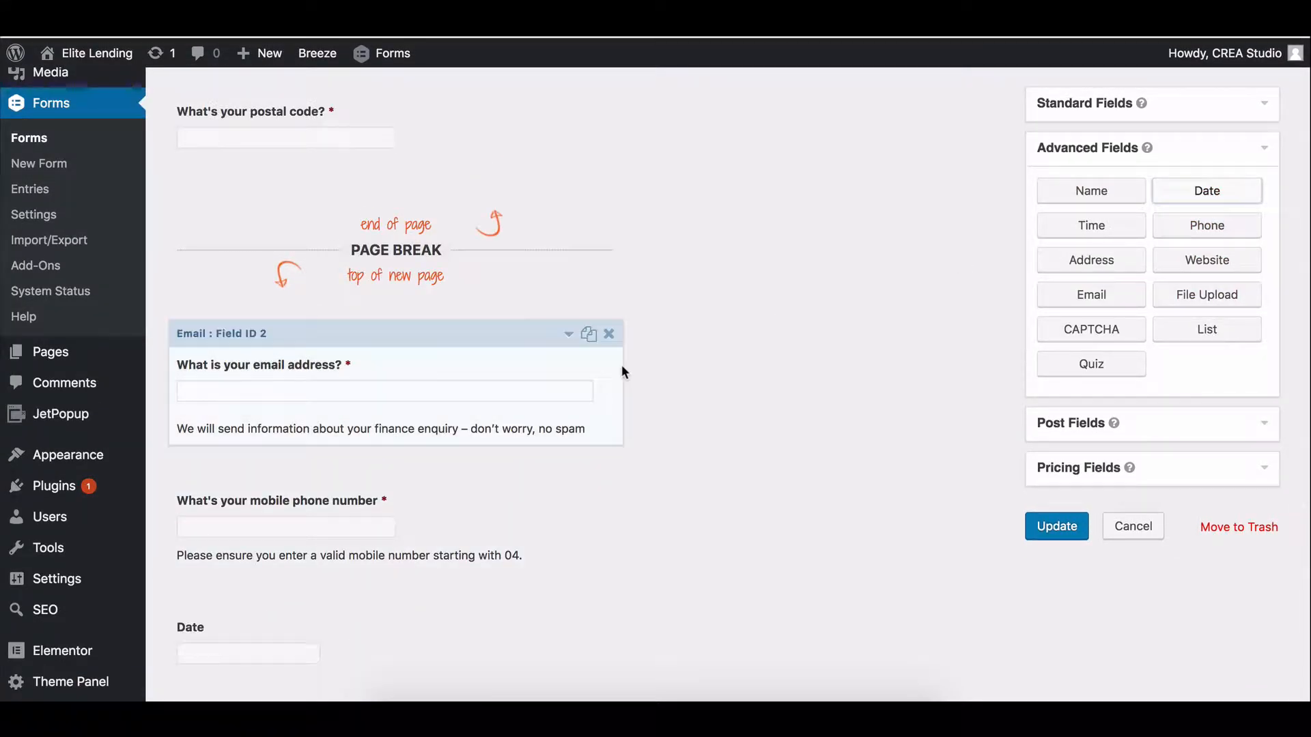
{"action": "scroll", "coordinate": [621, 369], "scroll_direction": "down", "scroll_amount": 2}
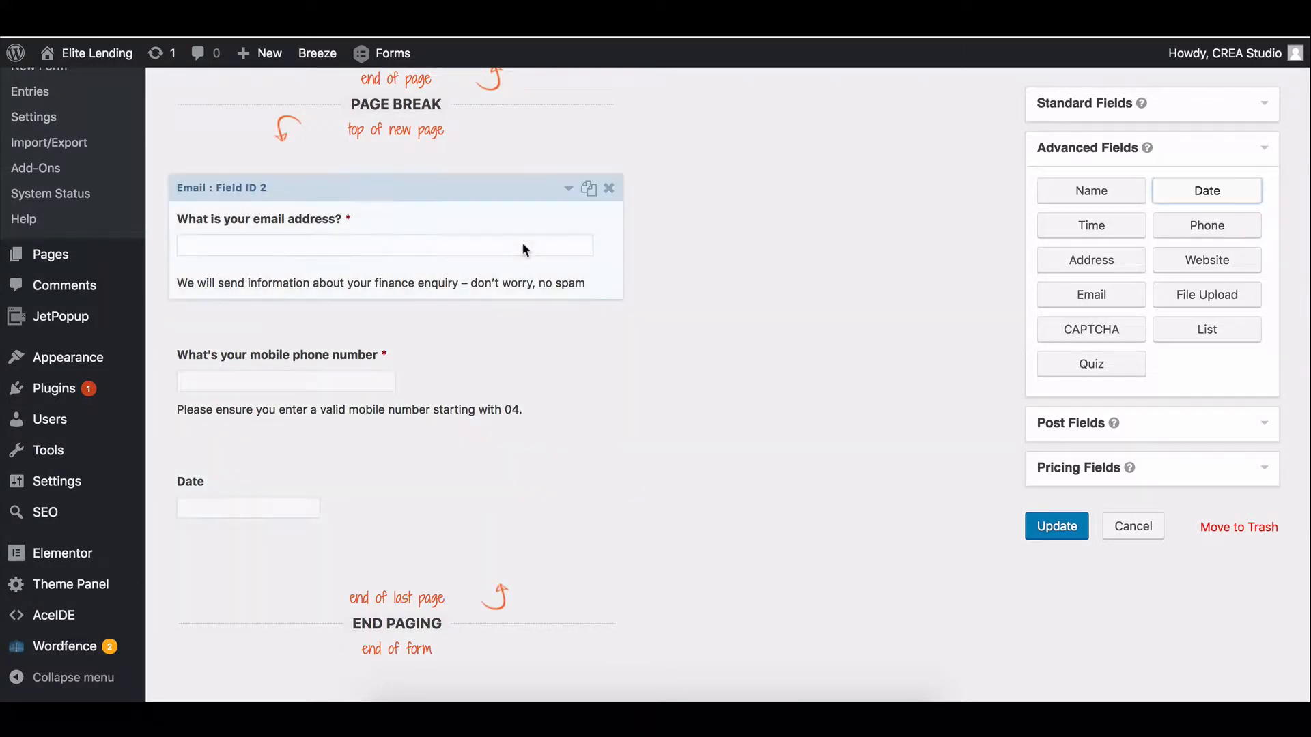
{"action": "scroll", "coordinate": [560, 178], "scroll_direction": "up", "scroll_amount": 1}
{"action": "left_click", "coordinate": [588, 111]}
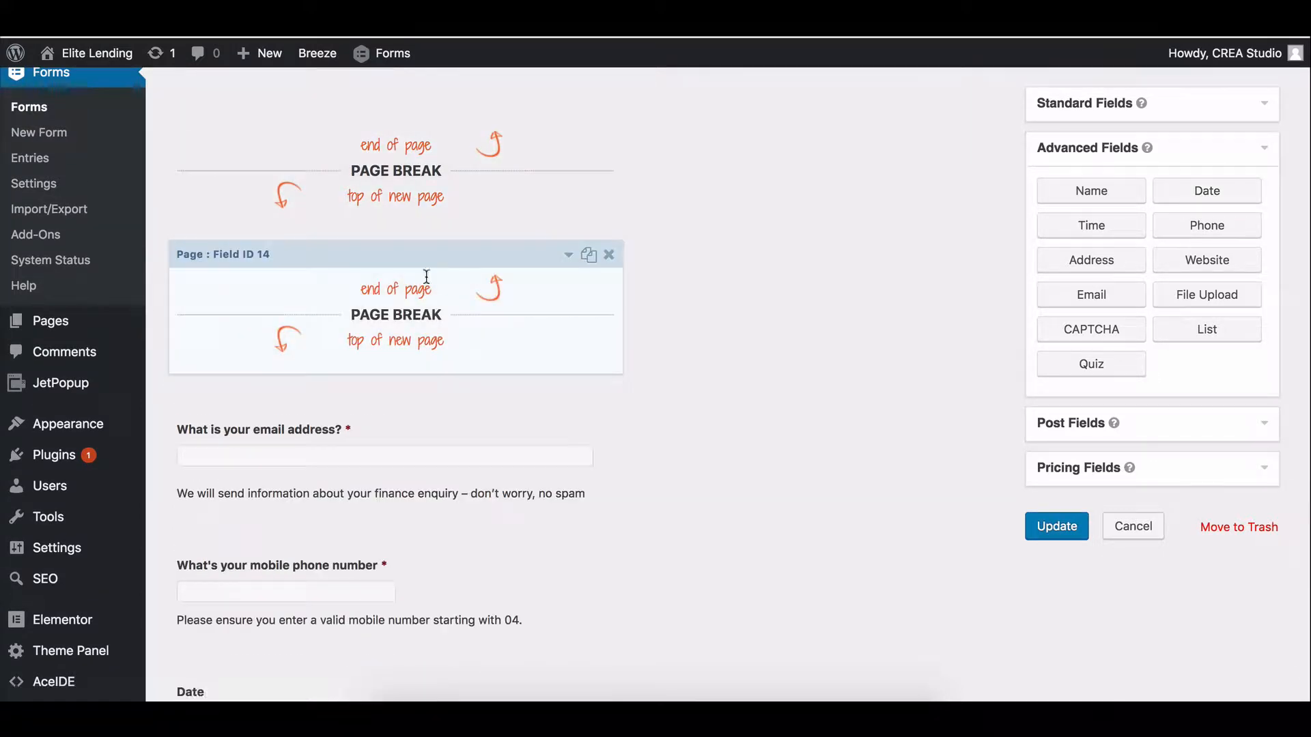
{"action": "left_click_drag", "start_coordinate": [424, 278], "coordinate": [442, 351]}
Label the Date field "What's the best day to call you?" and collapse its settings.
{"action": "left_click", "coordinate": [470, 386]}
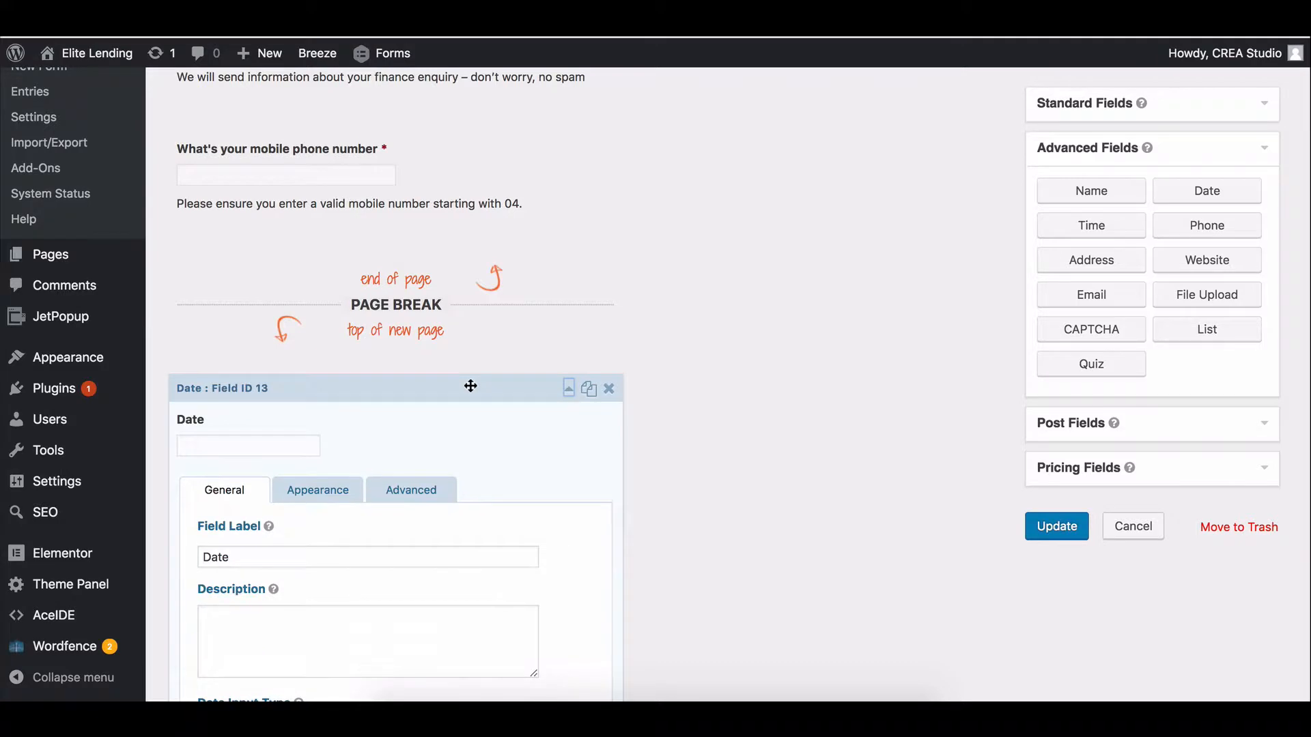
{"action": "left_click", "coordinate": [268, 562]}
{"action": "key", "text": "super+a"}
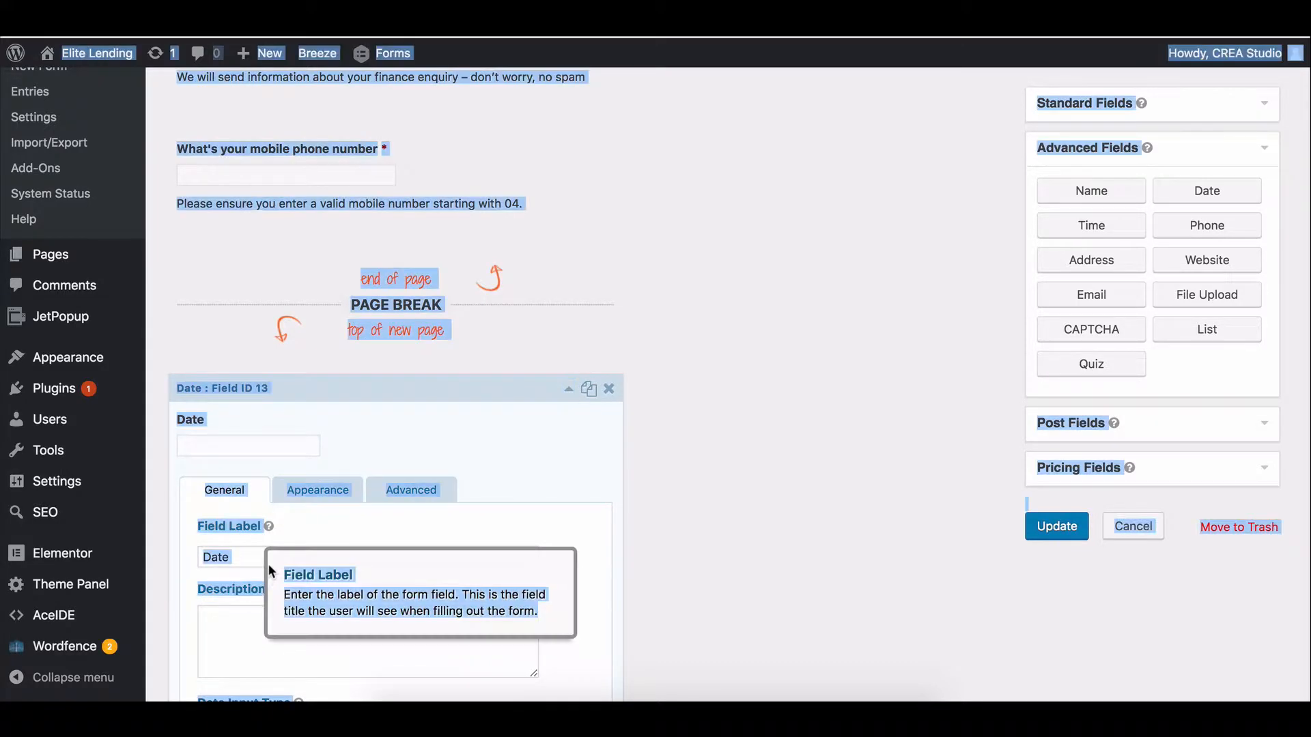
{"action": "left_click", "coordinate": [249, 559]}
{"action": "key", "text": "super+a"}
{"action": "type", "text": "Lu"}
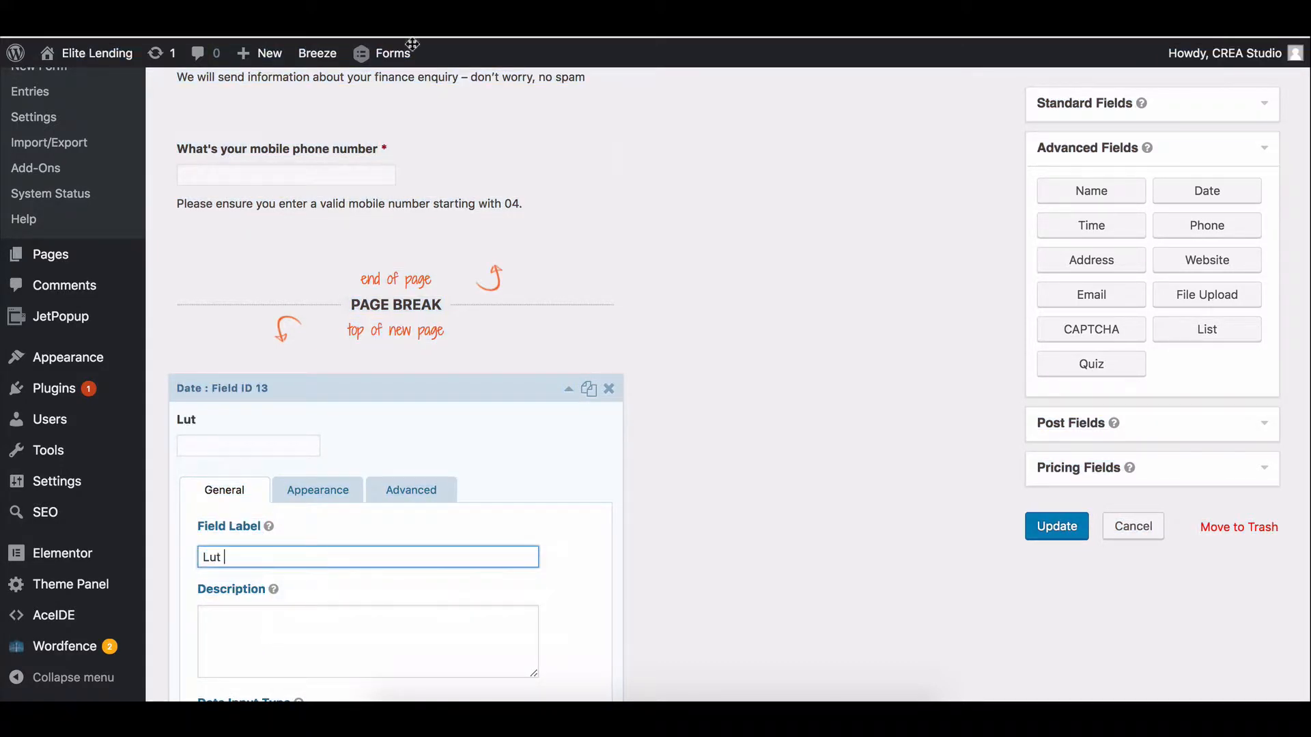
{"action": "key", "text": "Tab"}
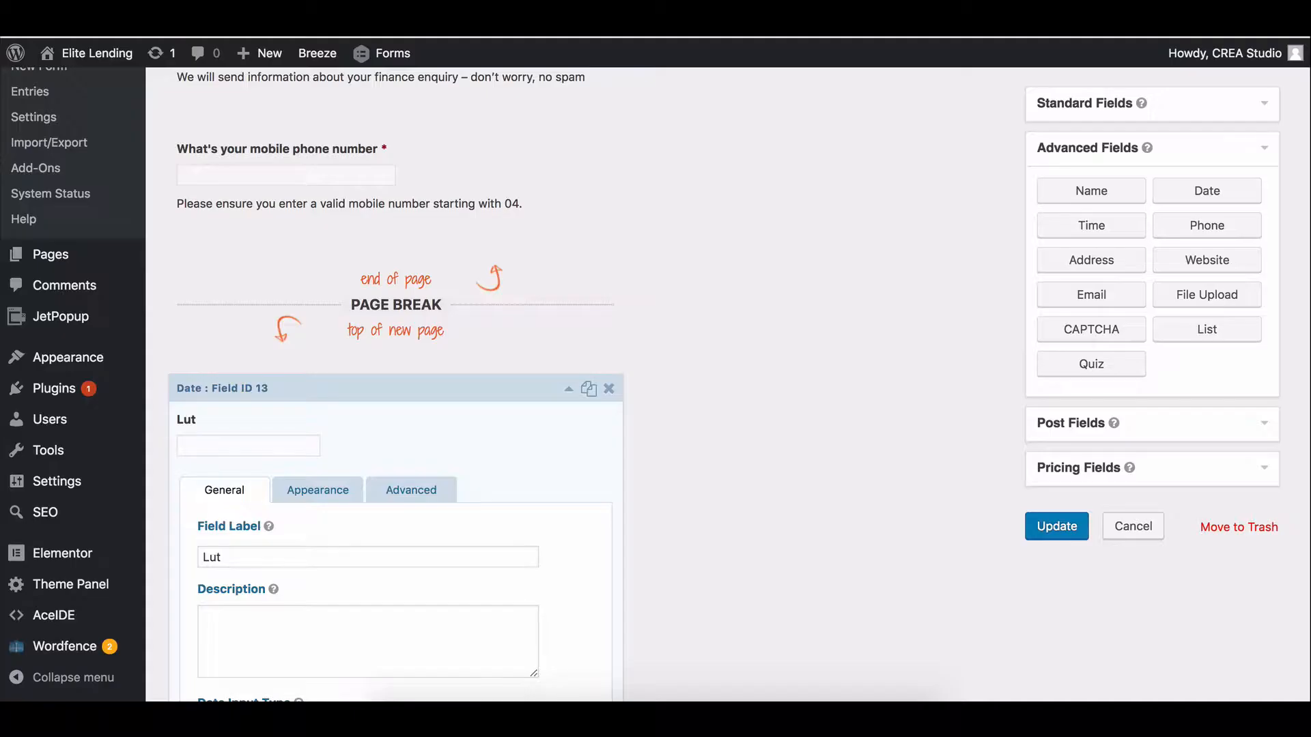
{"action": "double_click", "coordinate": [278, 564]}
{"action": "type", "text": "What's the bset"}
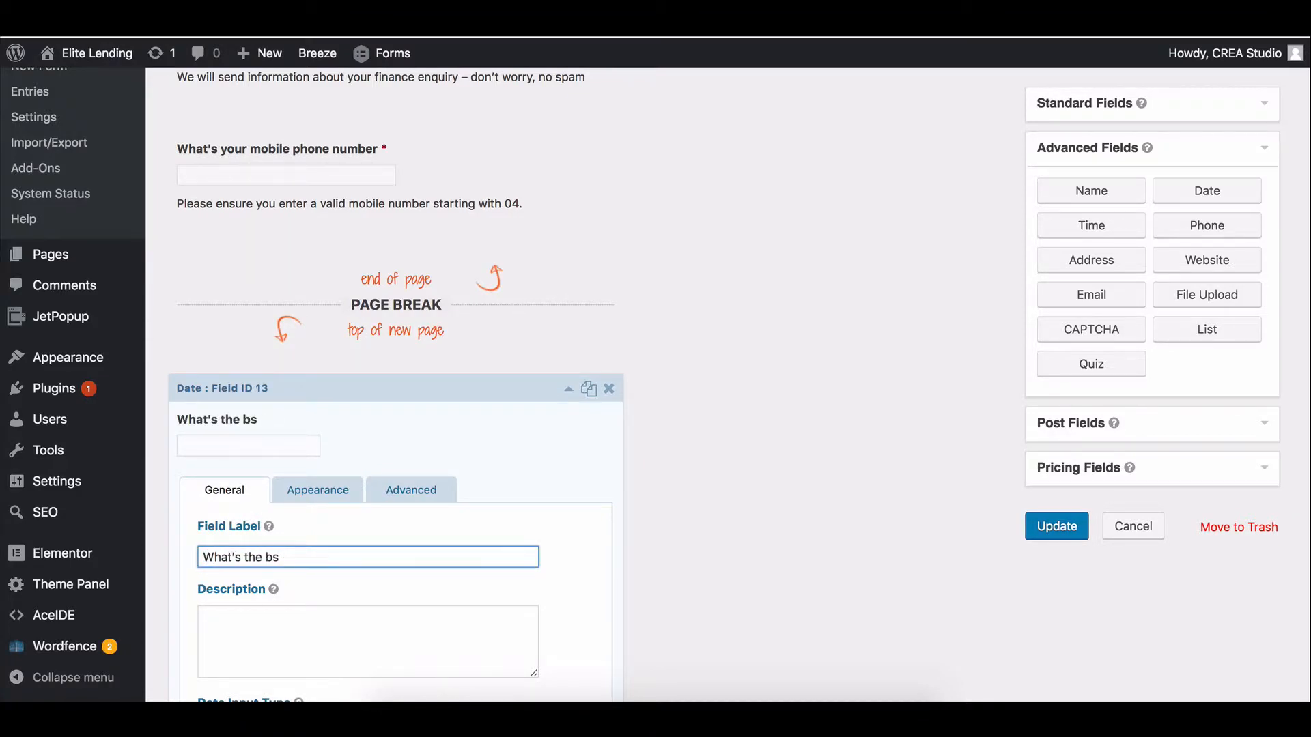
{"action": "key", "text": "BackSpace"}
{"action": "type", "text": "est day to call you?"}
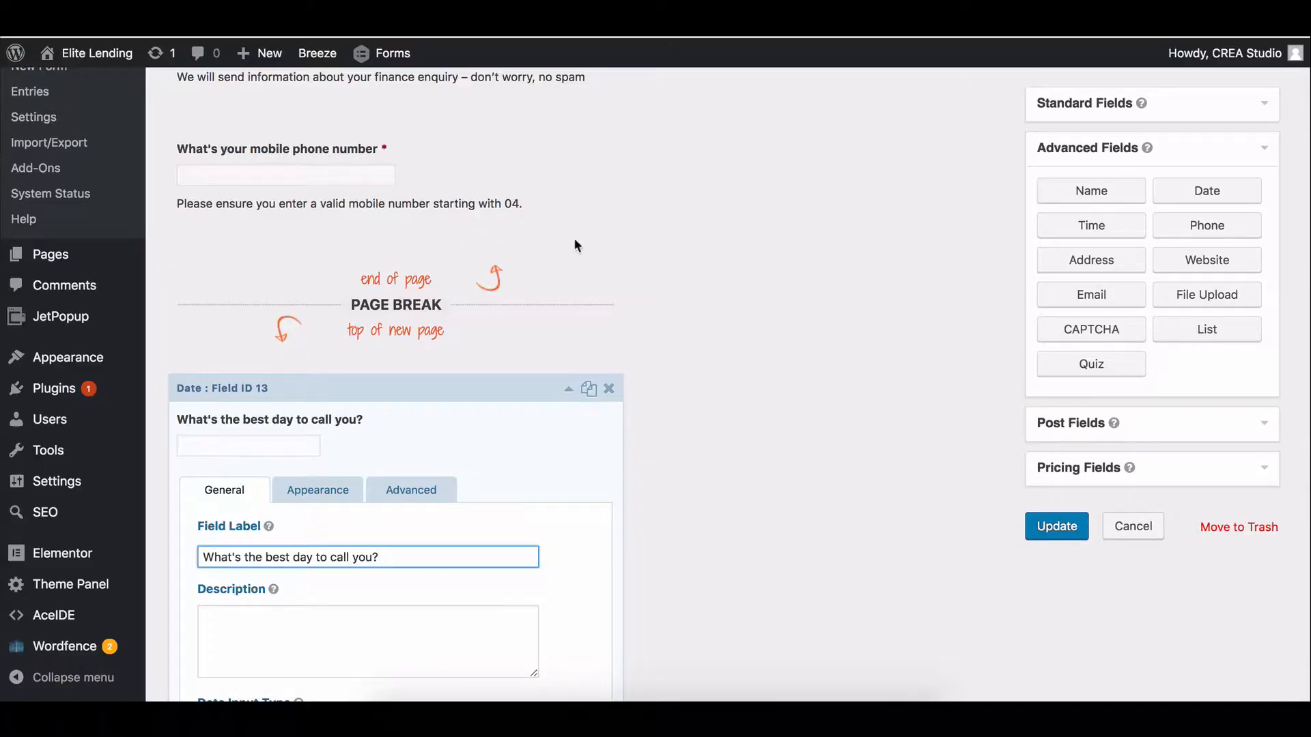
{"action": "left_click", "coordinate": [444, 382]}
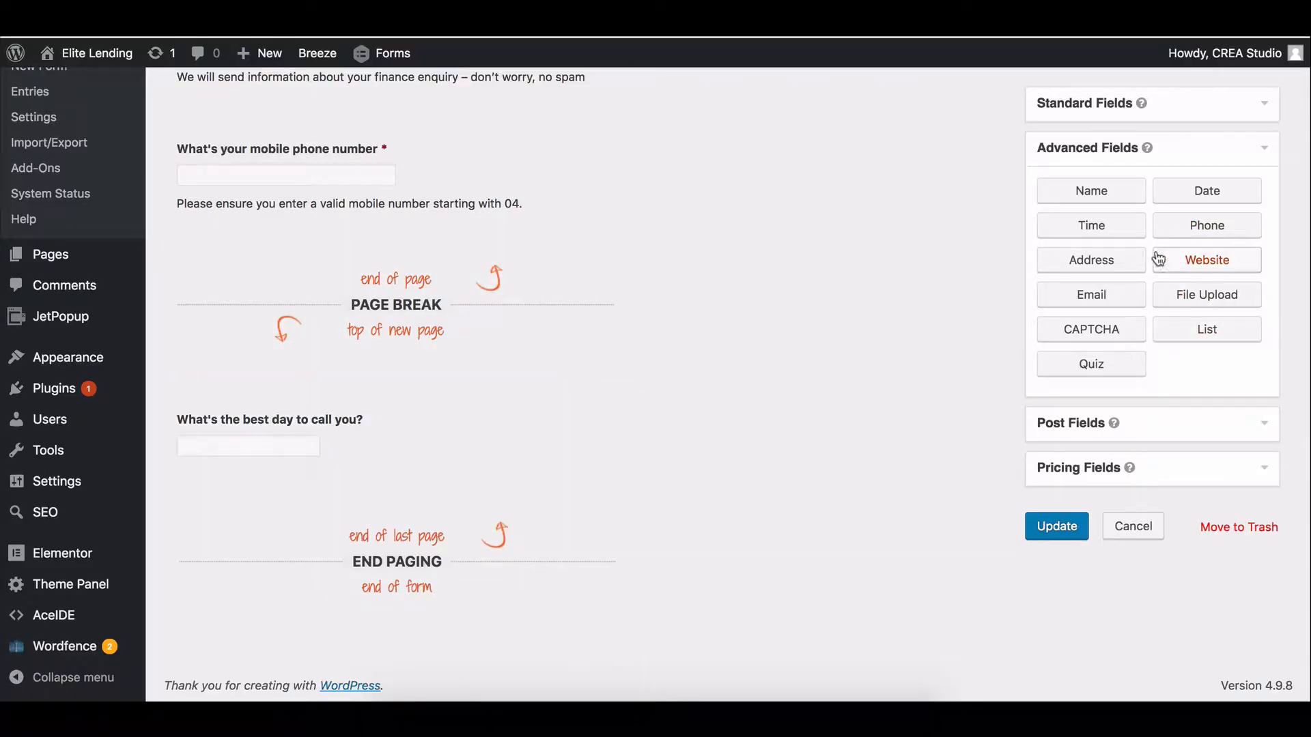
Add a Time field below the date question labelled "What's the best time to call you?".
{"action": "left_click", "coordinate": [1084, 232]}
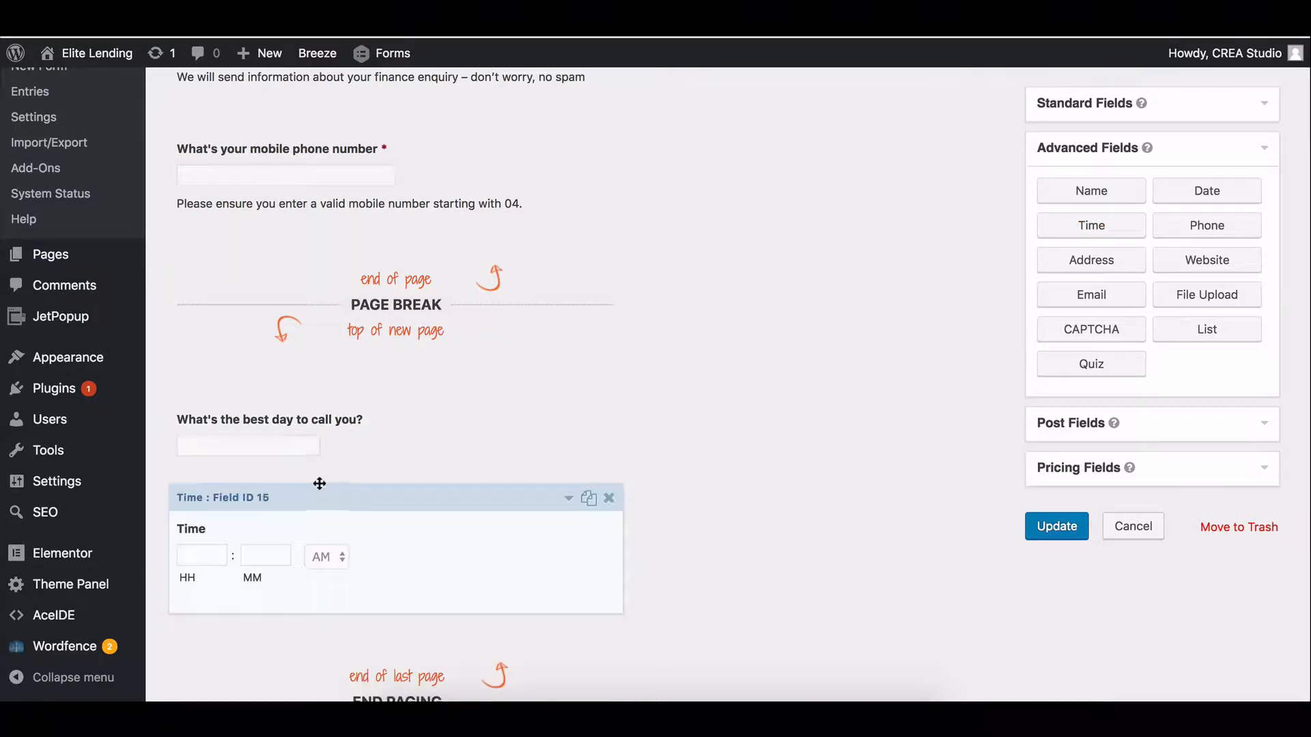
{"action": "left_click", "coordinate": [317, 498]}
{"action": "scroll", "coordinate": [317, 506], "scroll_direction": "down", "scroll_amount": 3}
{"action": "double_click", "coordinate": [275, 489]}
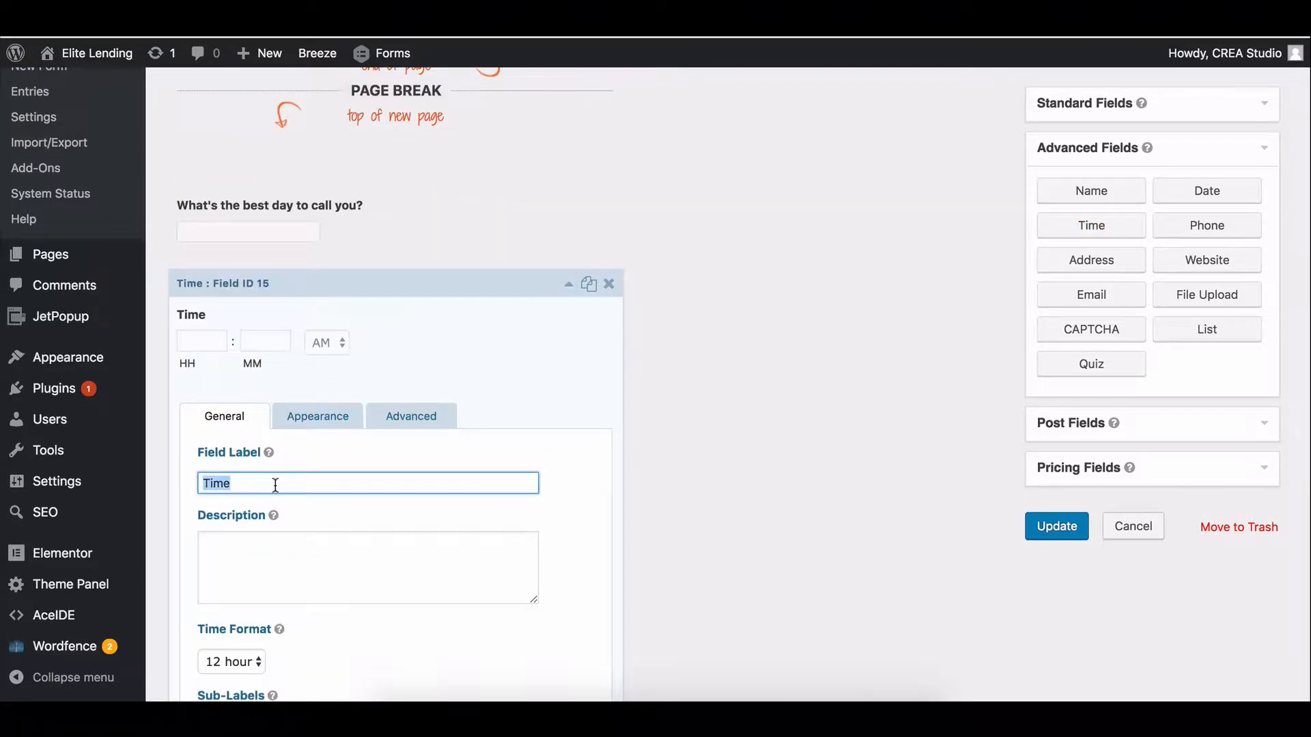
{"action": "type", "text": "What's the "}
{"action": "type", "text": "best time"}
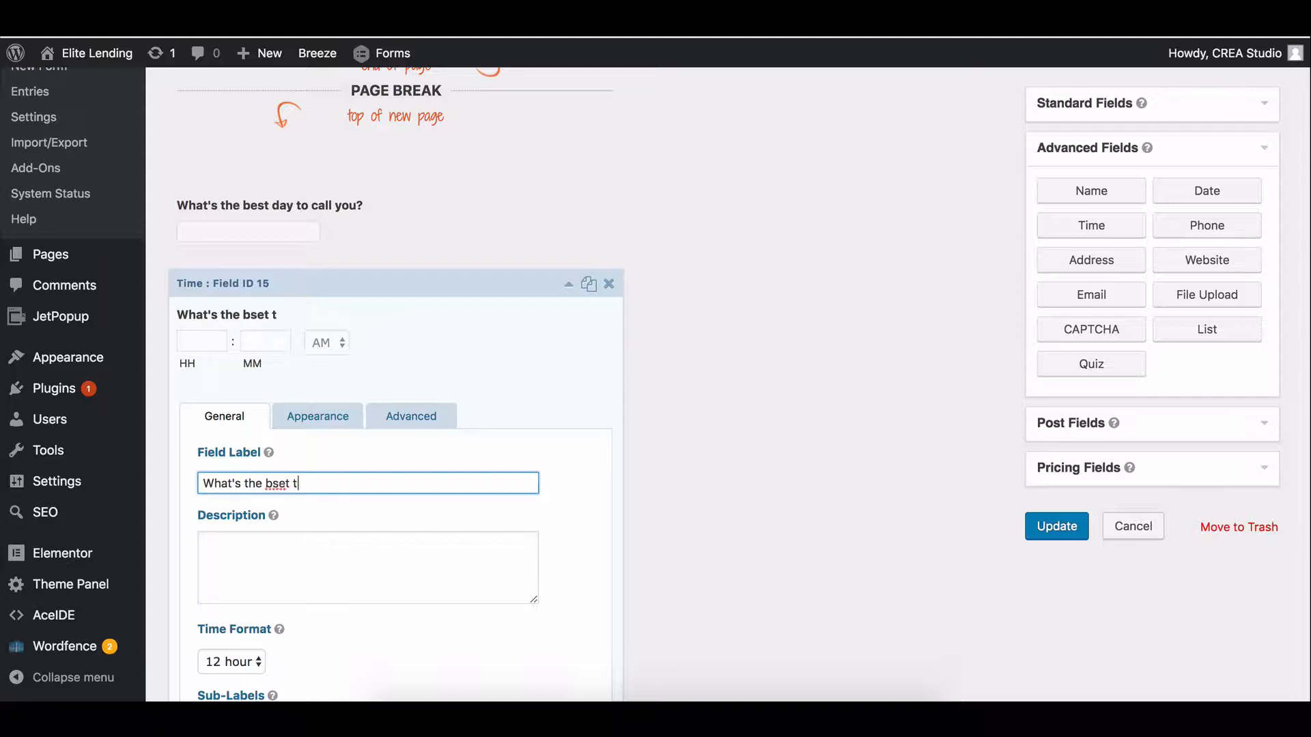
{"action": "key", "text": "BackSpace"}
{"action": "key", "text": "BackSpace"}
{"action": "key", "text": "BackSpace"}
{"action": "key", "text": "BackSpace"}
{"action": "key", "text": "BackSpace"}
{"action": "key", "text": "BackSpace"}
{"action": "key", "text": "BackSpace"}
{"action": "key", "text": "BackSpace"}
{"action": "type", "text": "s"}
{"action": "key", "text": "BackSpace"}
{"action": "type", "text": "est time to call you?"}
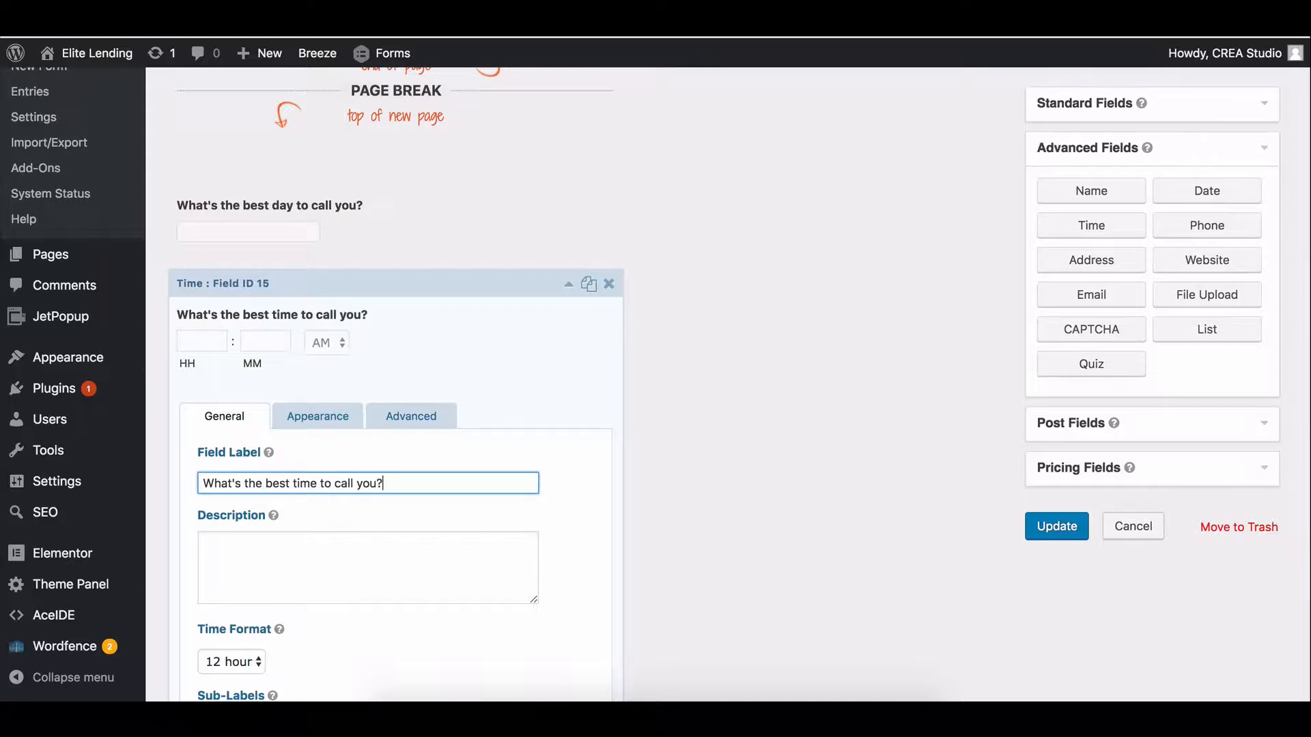
{"action": "scroll", "coordinate": [277, 513], "scroll_direction": "down", "scroll_amount": 4}
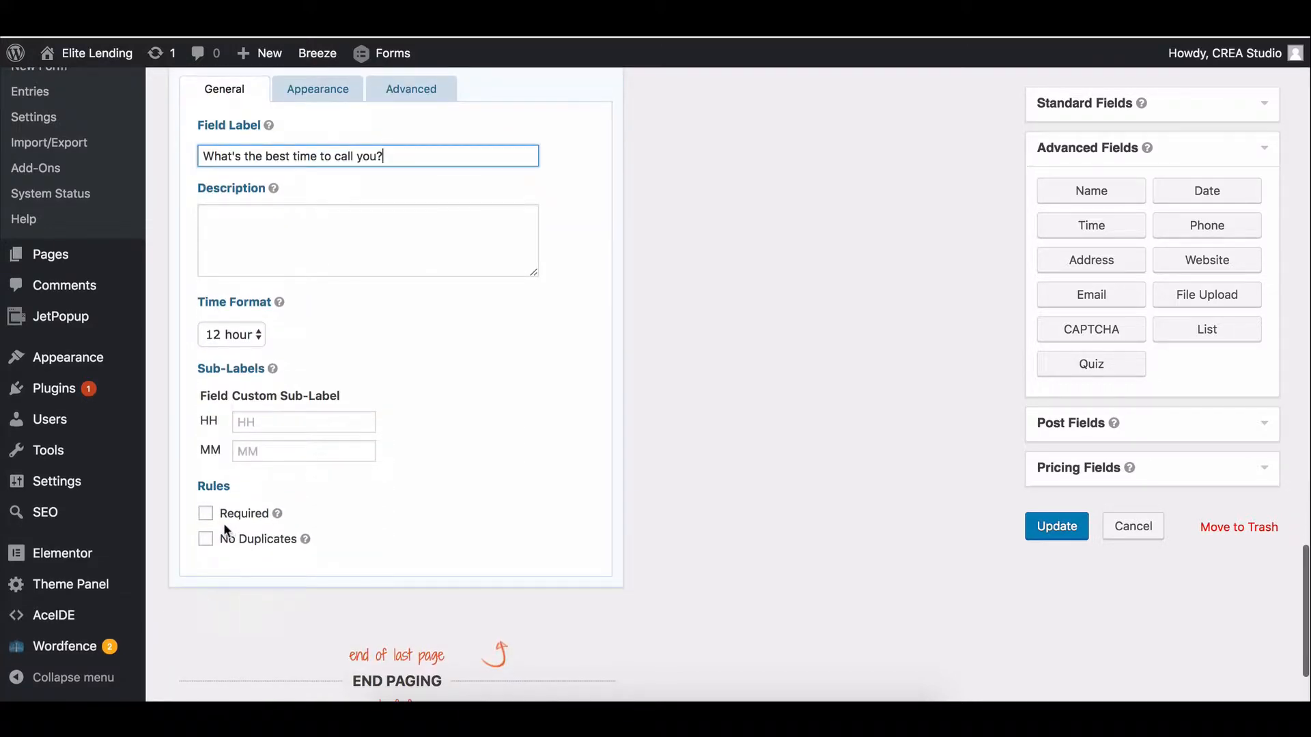
{"action": "scroll", "coordinate": [223, 523], "scroll_direction": "up", "scroll_amount": 4}
Collapse the Time field's settings and save the updated lead form.
{"action": "left_click", "coordinate": [637, 96]}
{"action": "left_click", "coordinate": [569, 228]}
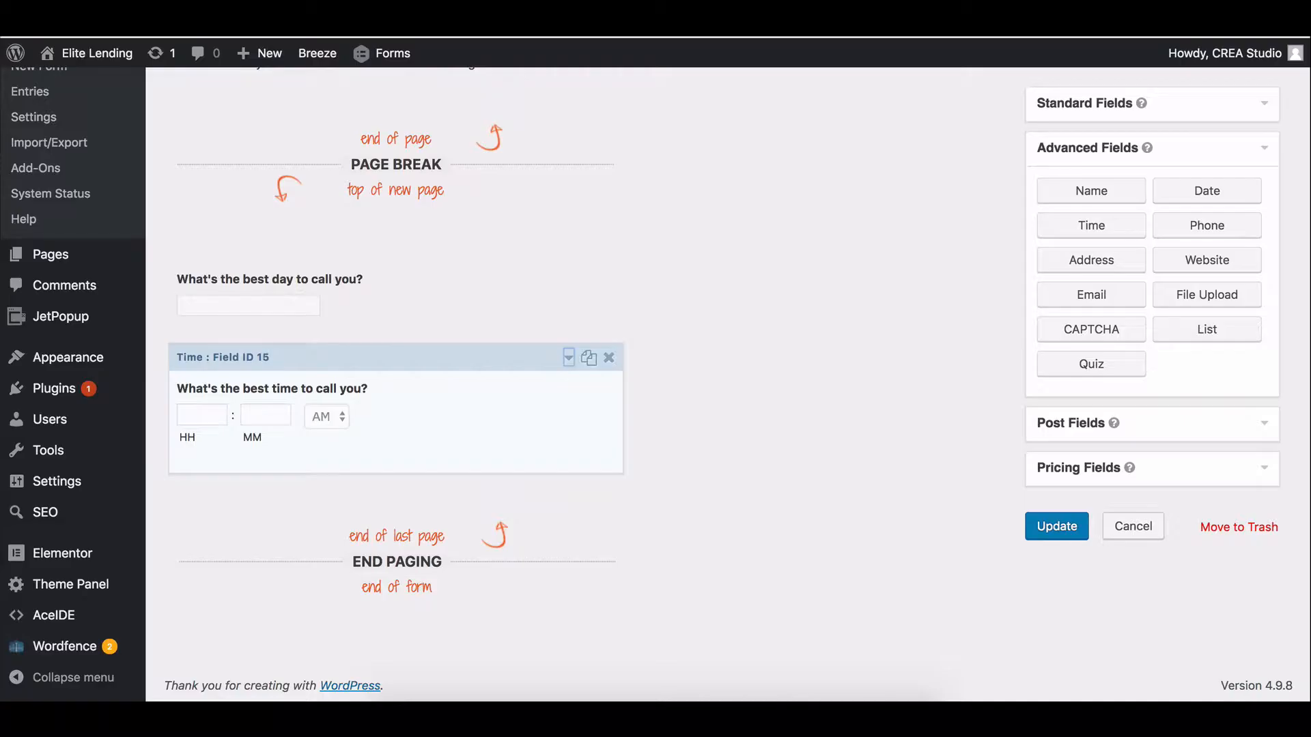
{"action": "left_click", "coordinate": [1056, 527]}
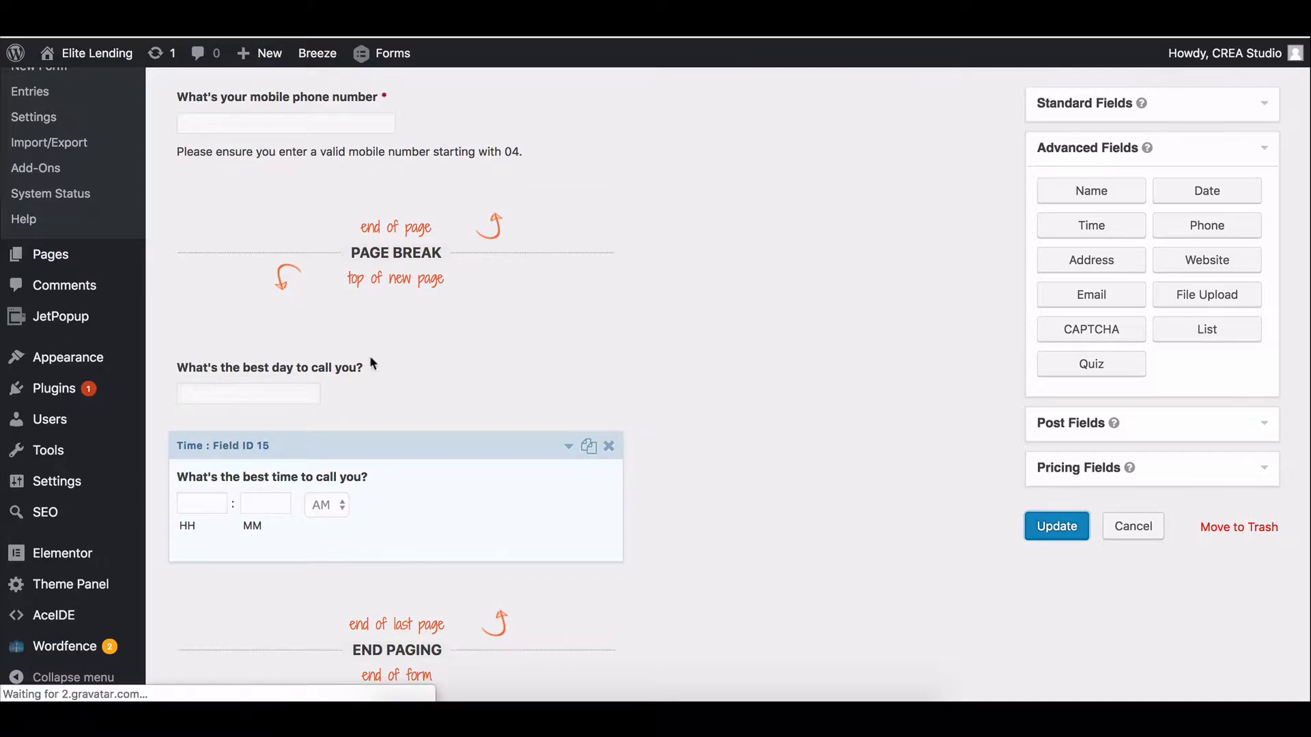
{"action": "scroll", "coordinate": [626, 391], "scroll_direction": "down", "scroll_amount": 8}
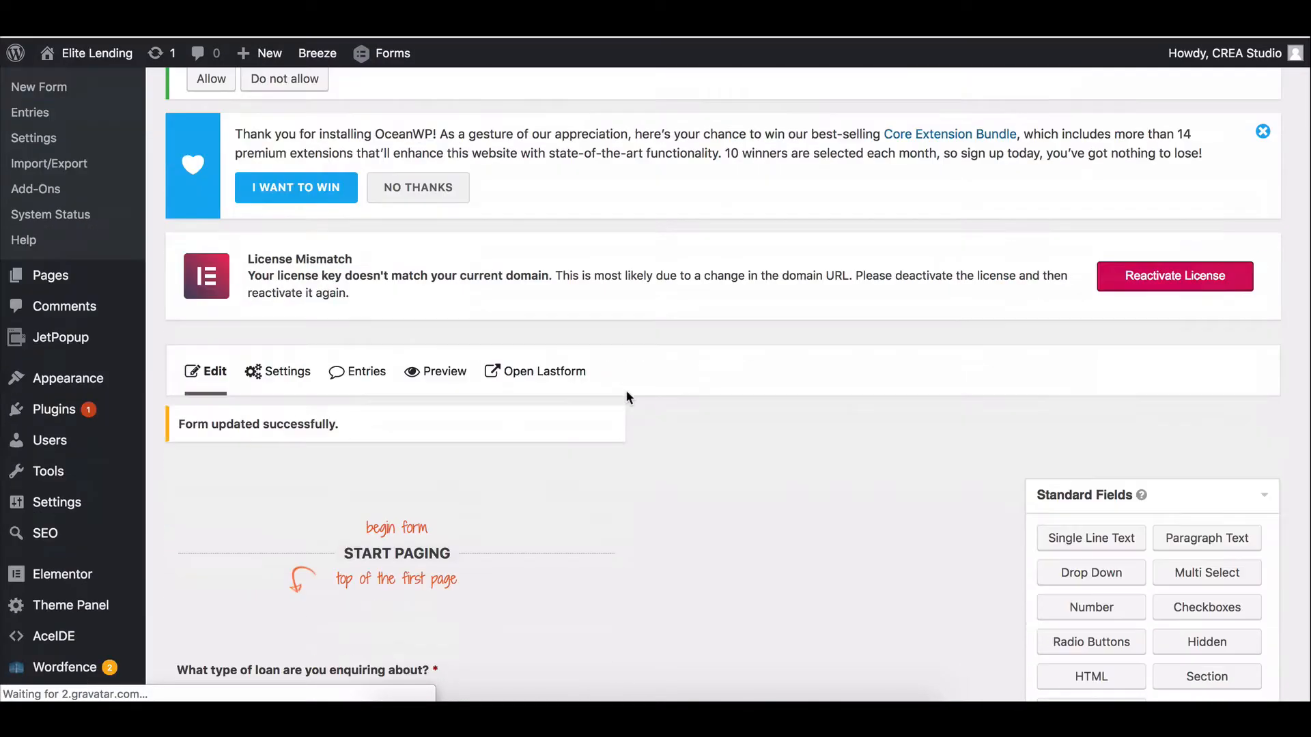
Change the form's submit button text to 'See If I Qualify' and update the form settings.
{"action": "scroll", "coordinate": [652, 372], "scroll_direction": "up", "scroll_amount": 8}
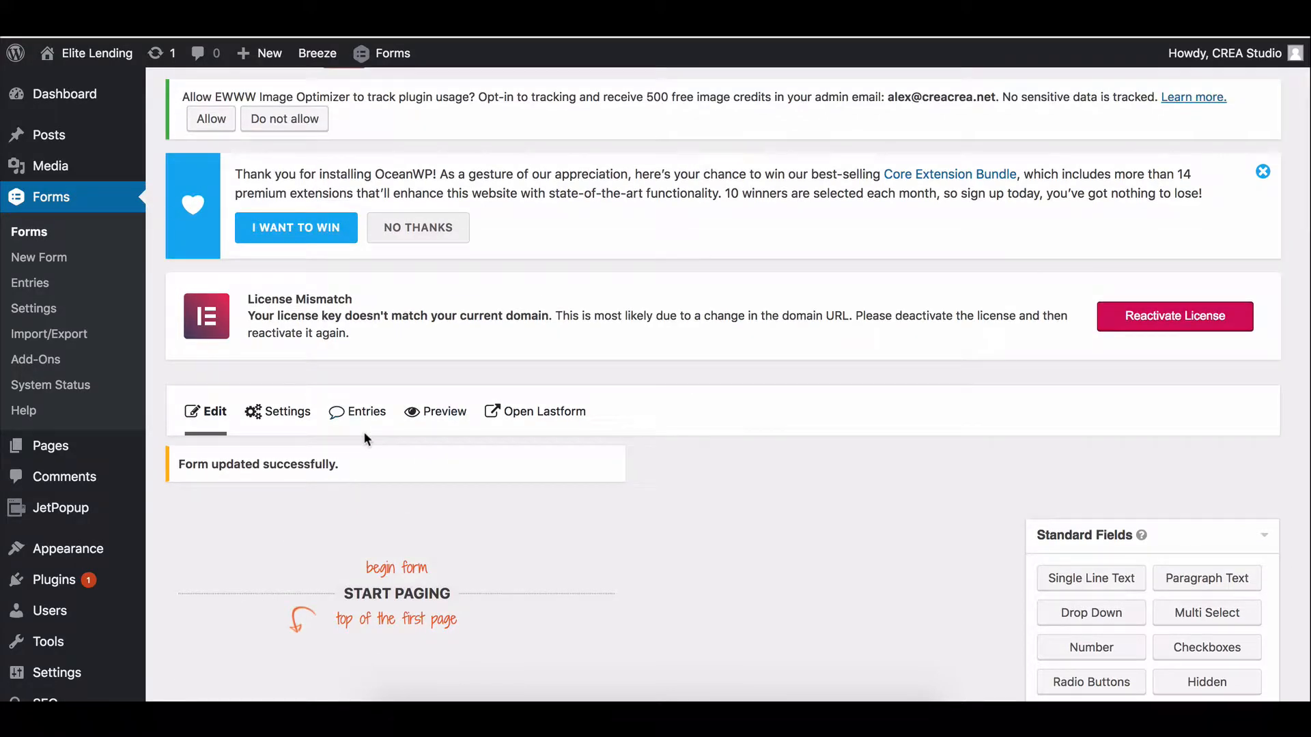
{"action": "mouse_move", "coordinate": [280, 411]}
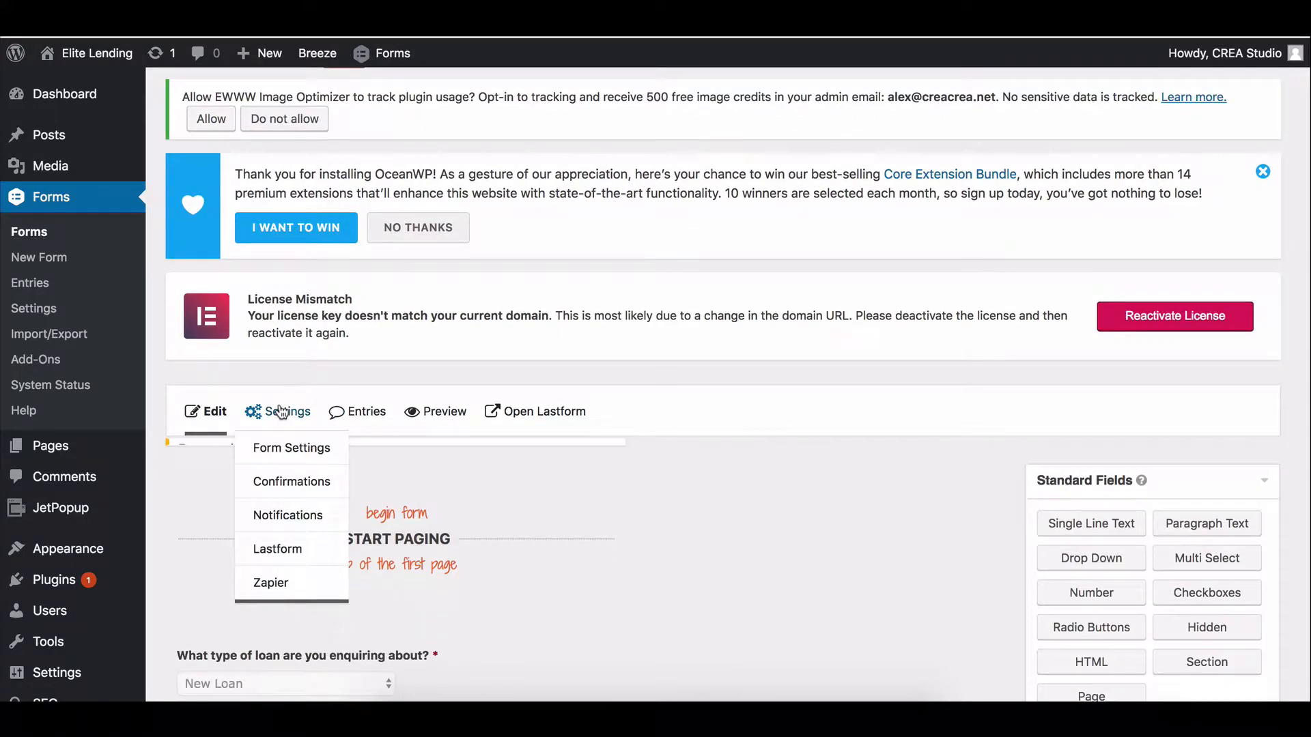
{"action": "left_click", "coordinate": [290, 448]}
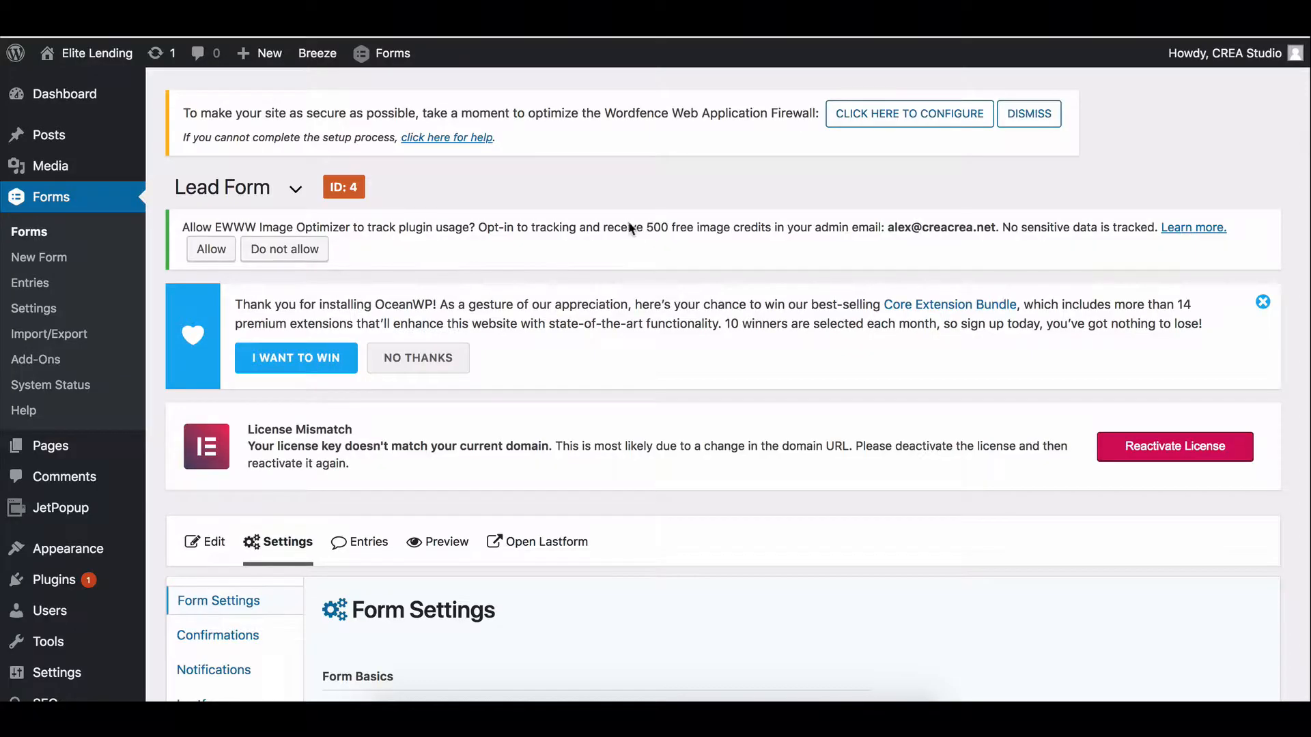
{"action": "scroll", "coordinate": [494, 255], "scroll_direction": "down", "scroll_amount": 8}
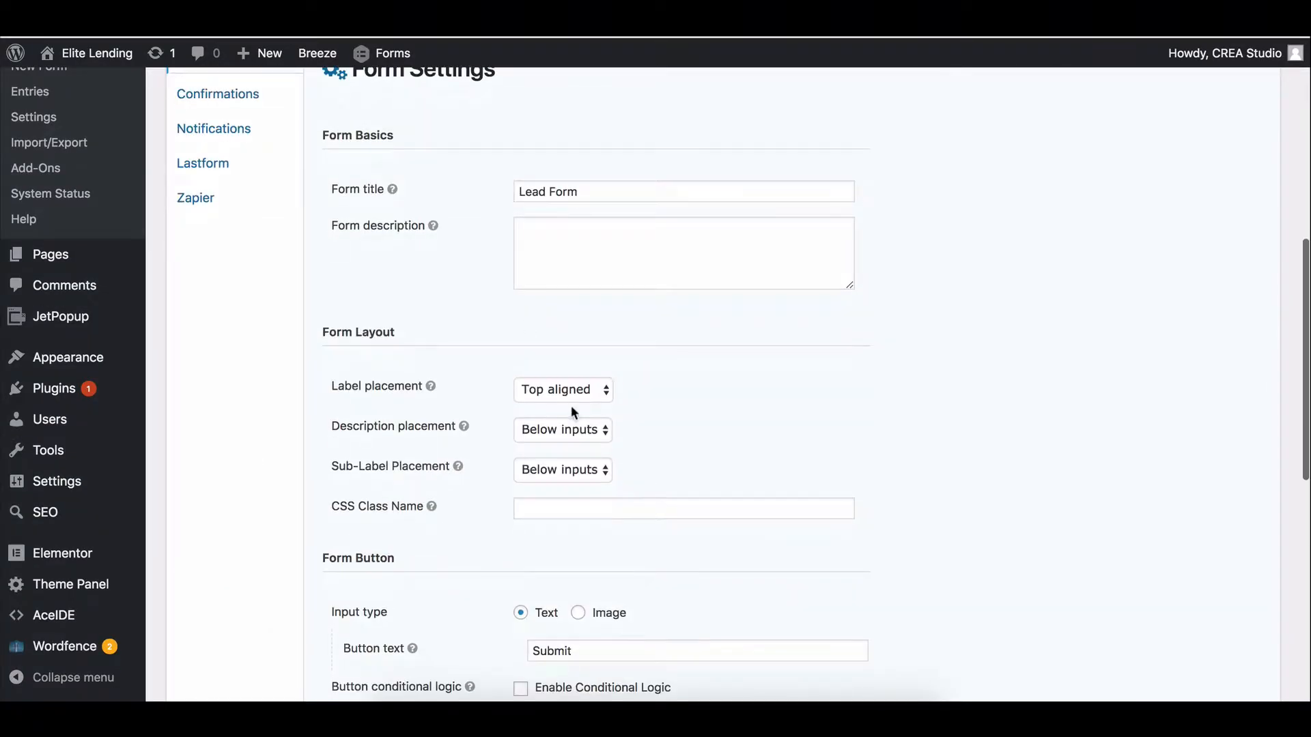
{"action": "triple_click", "coordinate": [605, 649]}
{"action": "type", "text": "S"}
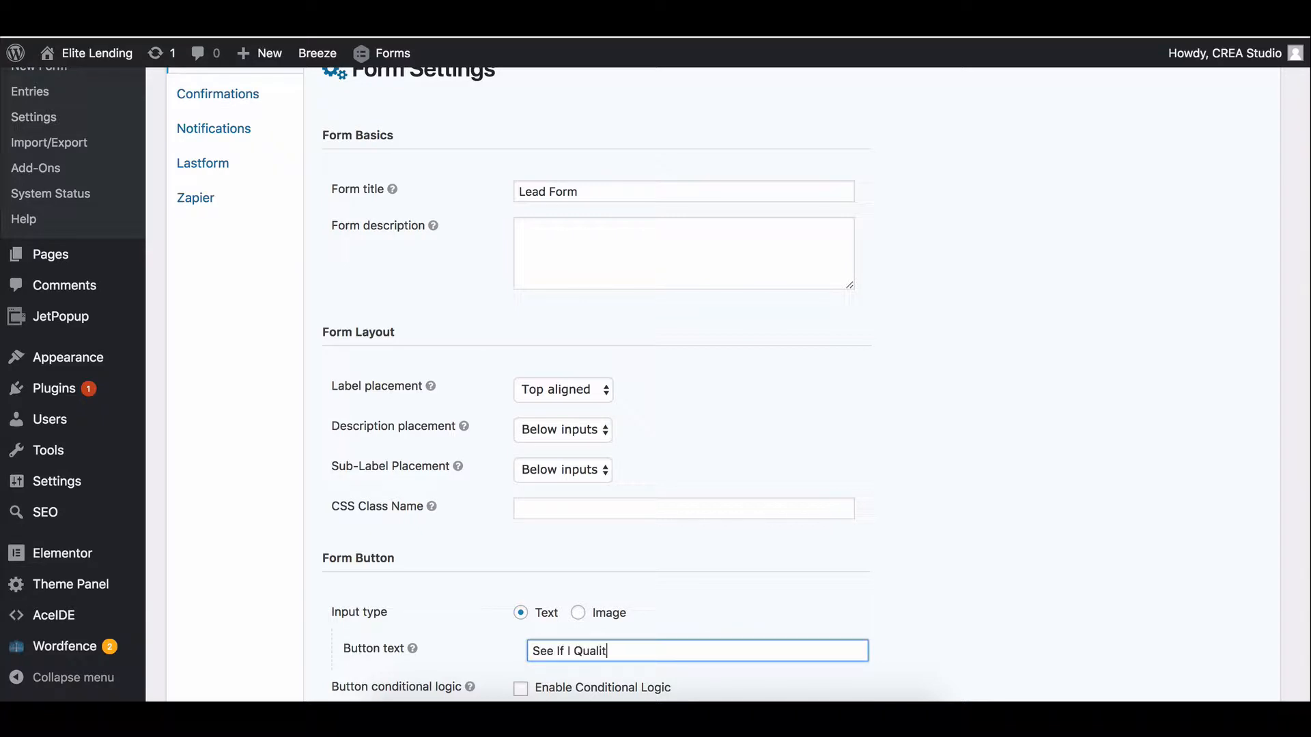
{"action": "scroll", "coordinate": [662, 478], "scroll_direction": "down", "scroll_amount": 3}
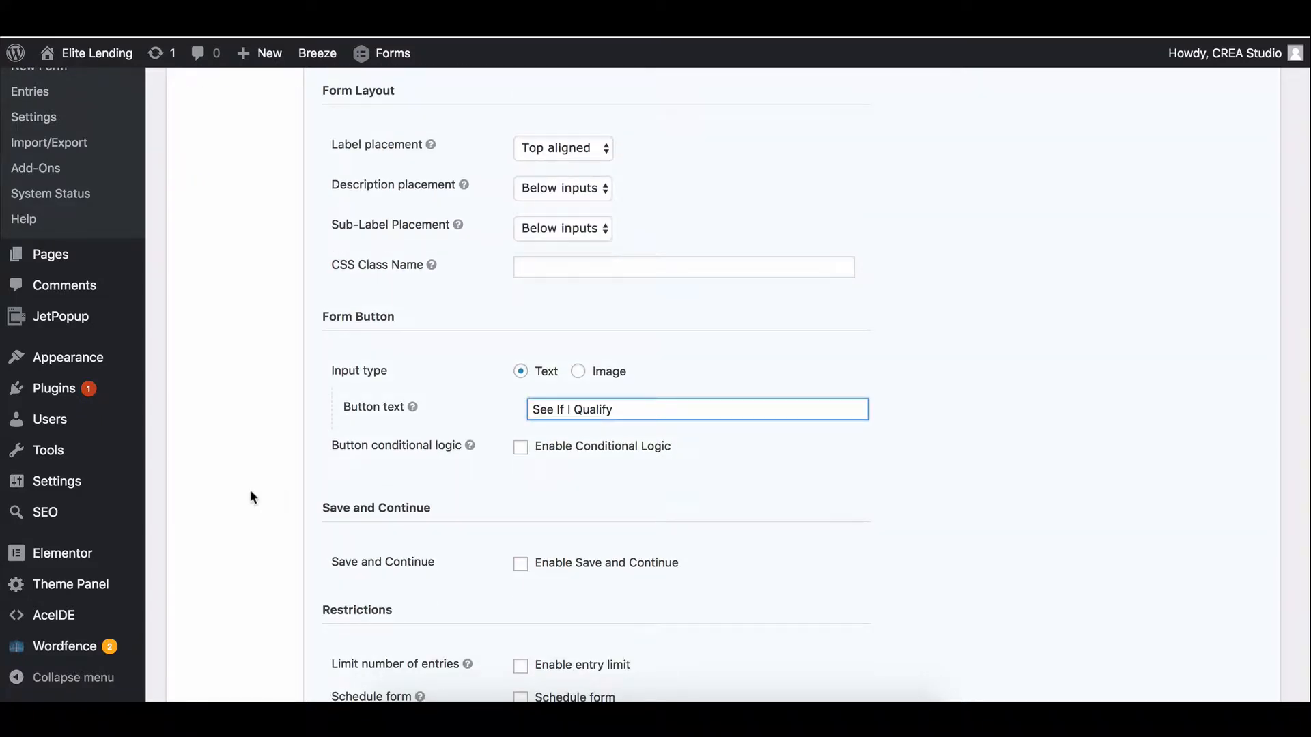
{"action": "scroll", "coordinate": [250, 490], "scroll_direction": "up", "scroll_amount": 5}
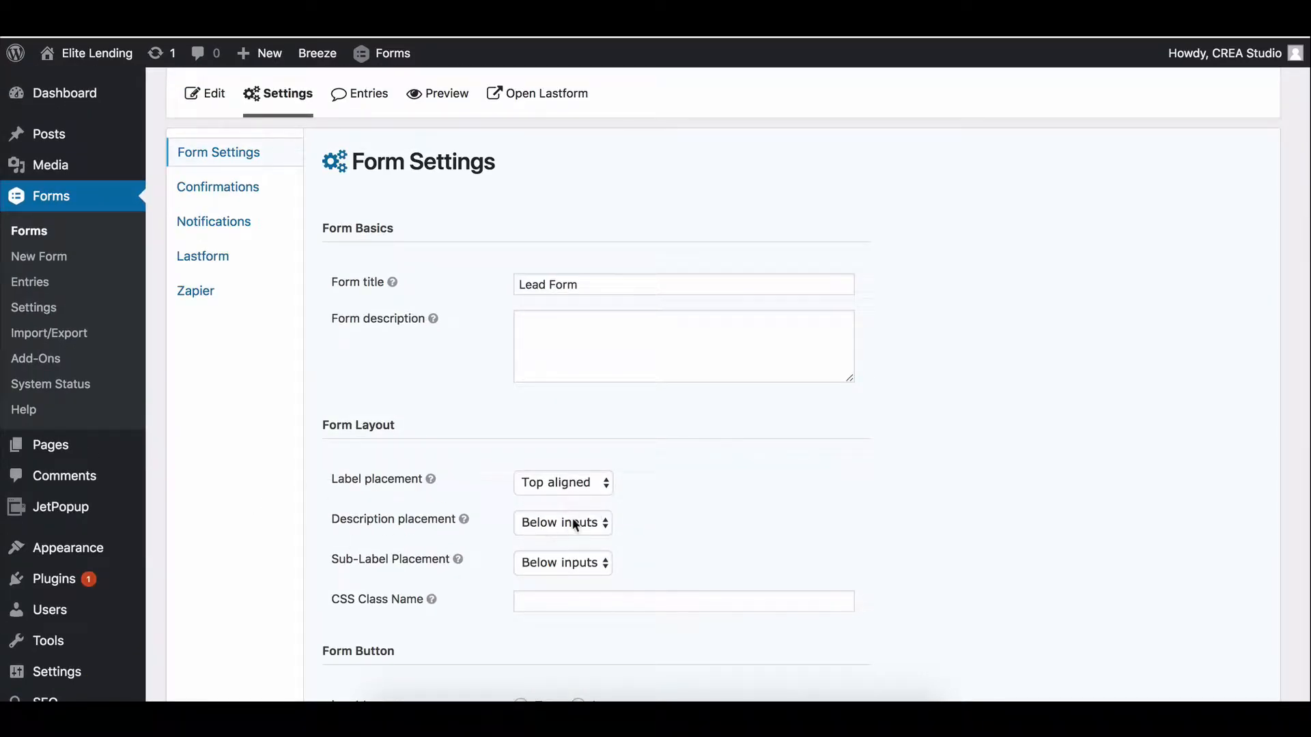
{"action": "scroll", "coordinate": [226, 467], "scroll_direction": "down", "scroll_amount": 5}
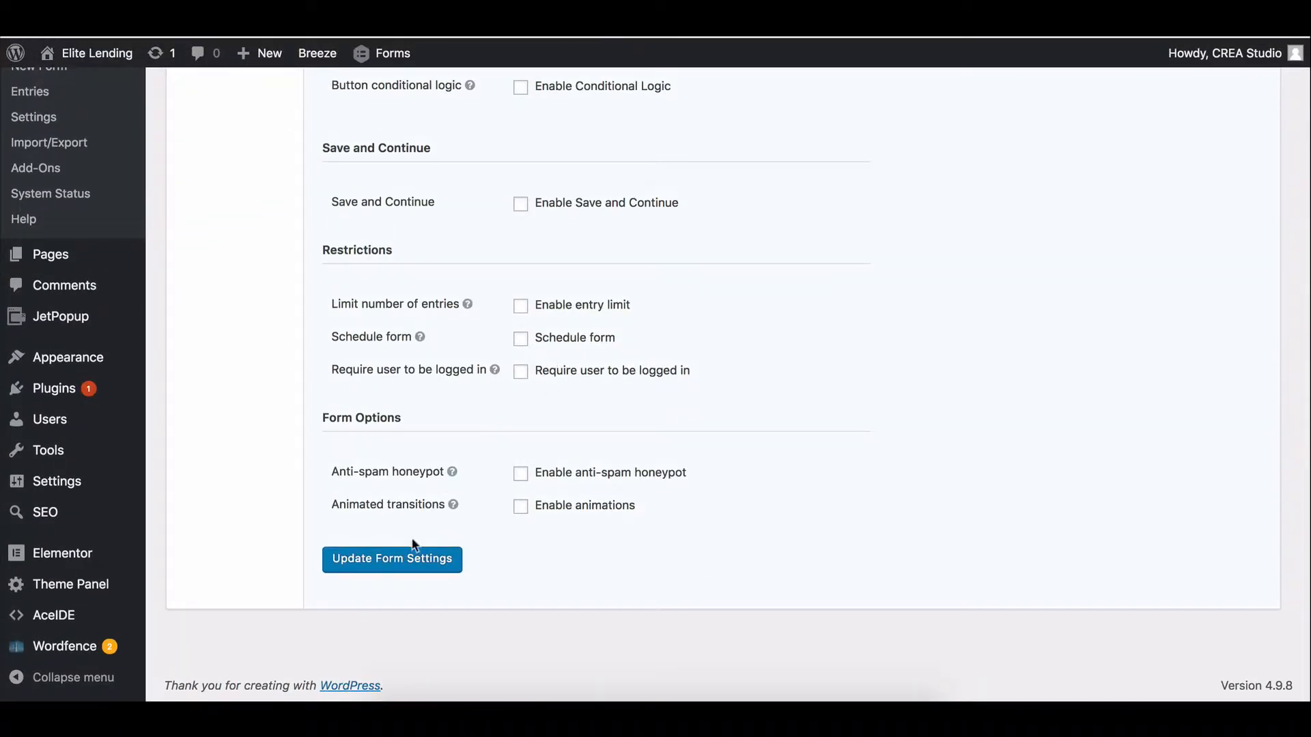
{"action": "left_click", "coordinate": [397, 569]}
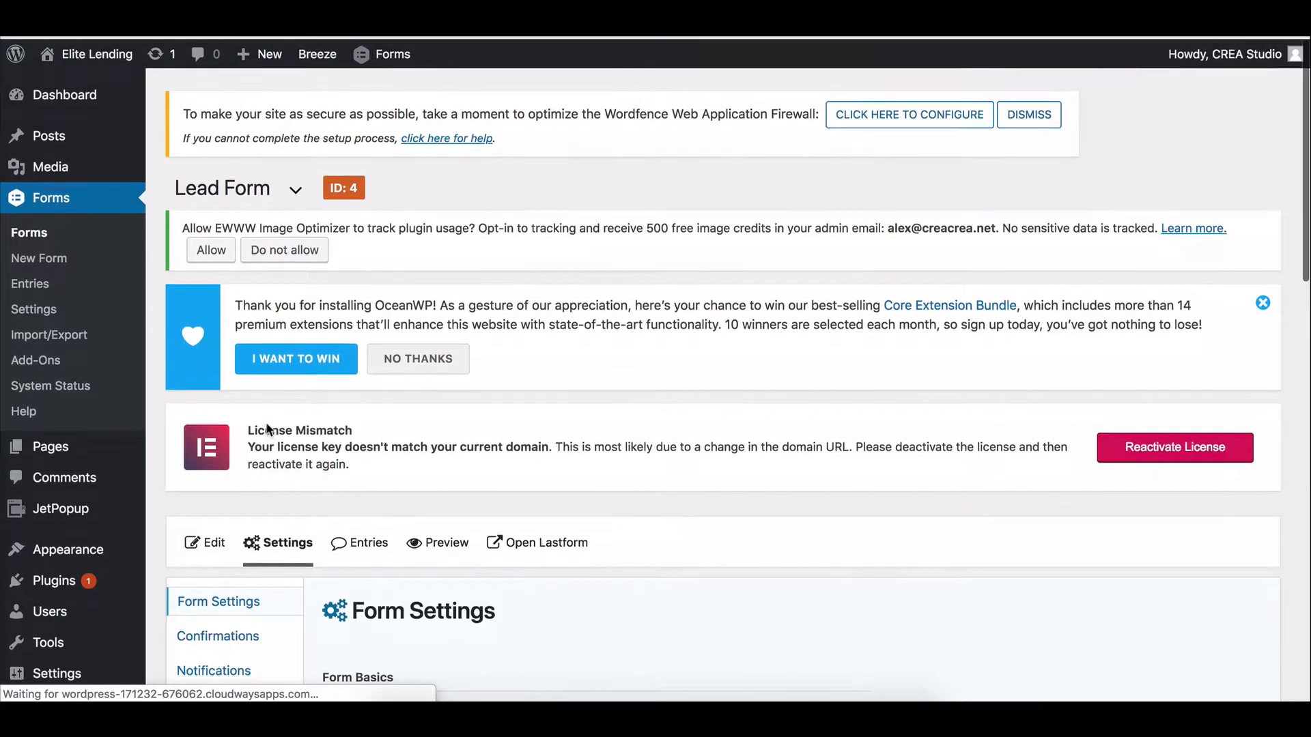
Go to the form's Lastform settings.
{"action": "scroll", "coordinate": [526, 165], "scroll_direction": "down", "scroll_amount": 4}
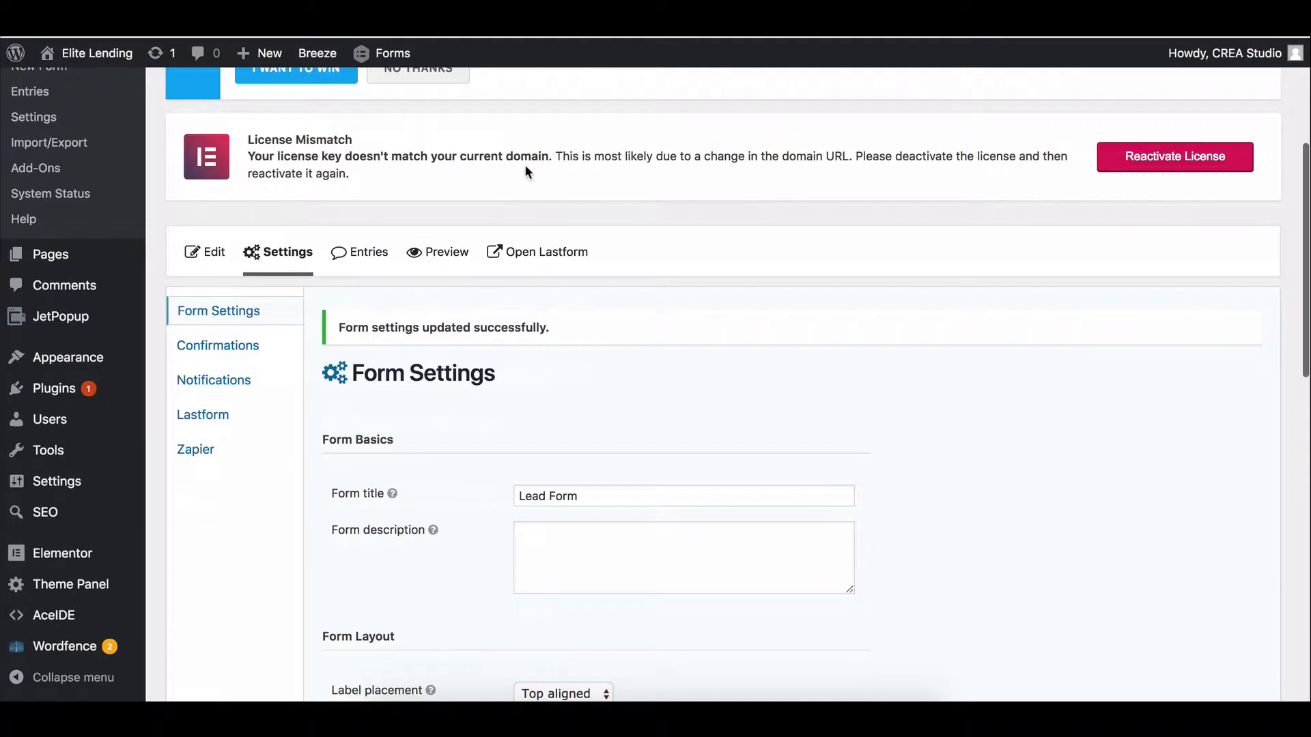
{"action": "mouse_move", "coordinate": [293, 254]}
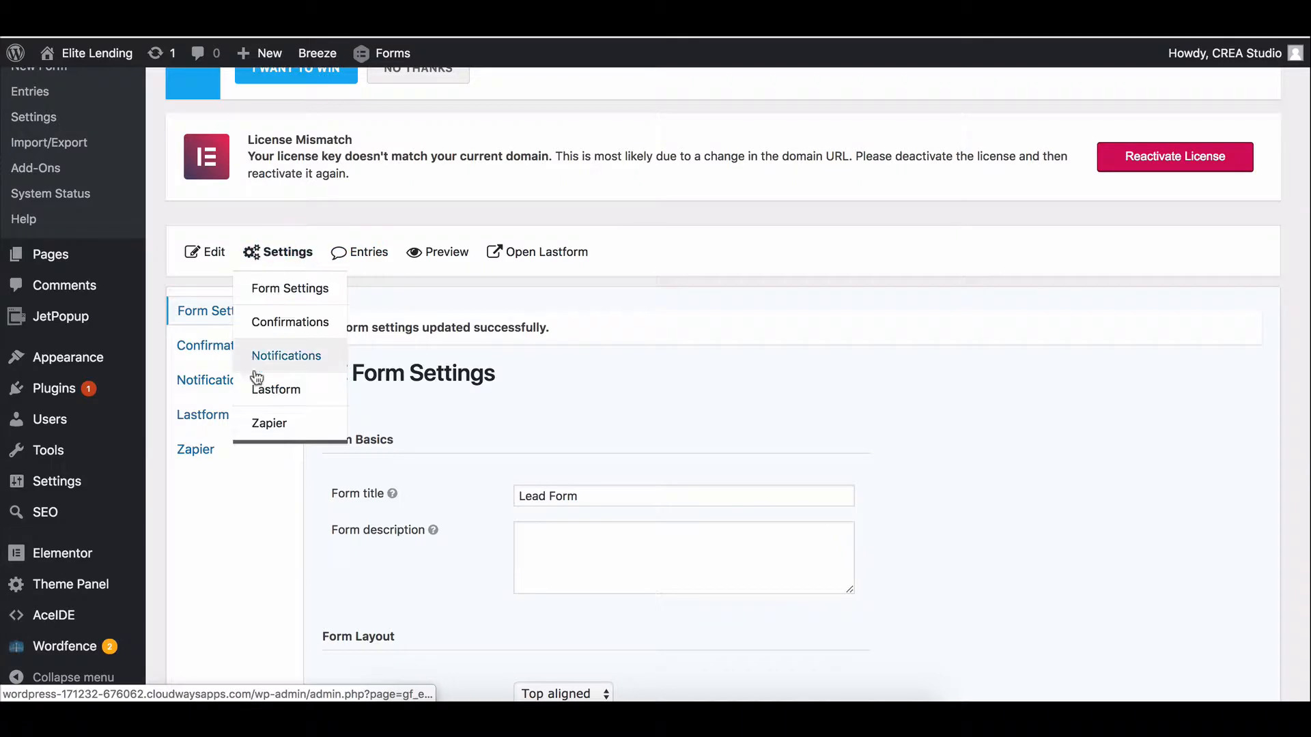
{"action": "left_click", "coordinate": [274, 394]}
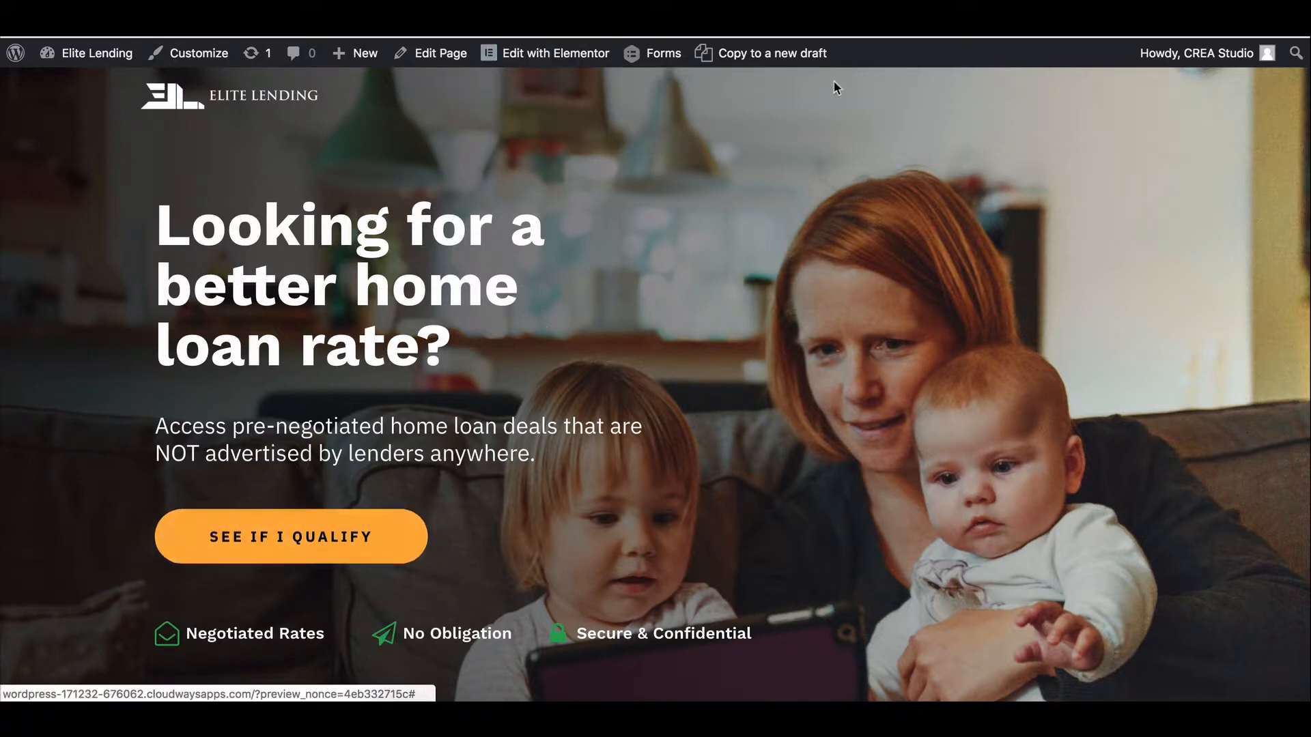
Scroll the Elite Lending home page to look at the orange See If I Qualify button.
{"action": "scroll", "coordinate": [863, 257], "scroll_direction": "down", "scroll_amount": 3}
{"action": "scroll", "coordinate": [863, 258], "scroll_direction": "up", "scroll_amount": 3}
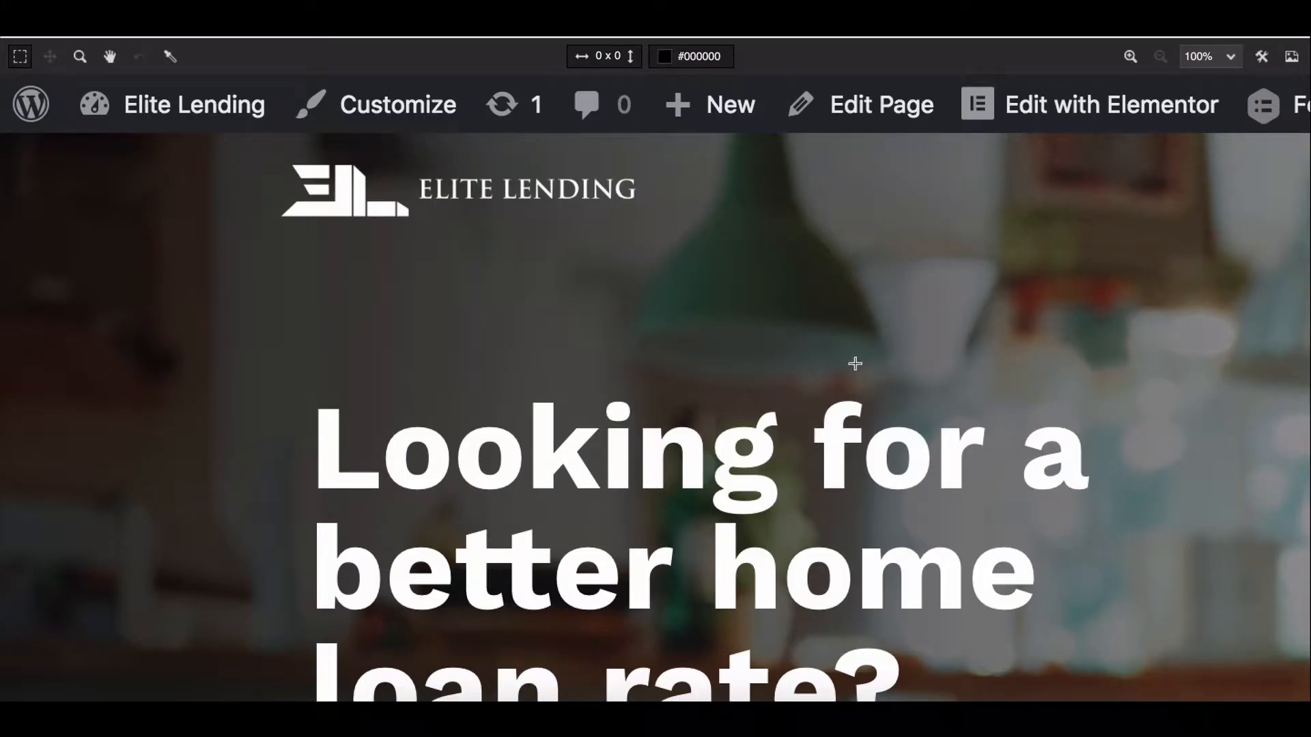
Sample the qualify button's orange with the eyedropper and select its #FF9900 hex value.
{"action": "left_click_drag", "start_coordinate": [1064, 475], "coordinate": [339, 188]}
{"action": "left_click_drag", "start_coordinate": [301, 539], "coordinate": [960, 58]}
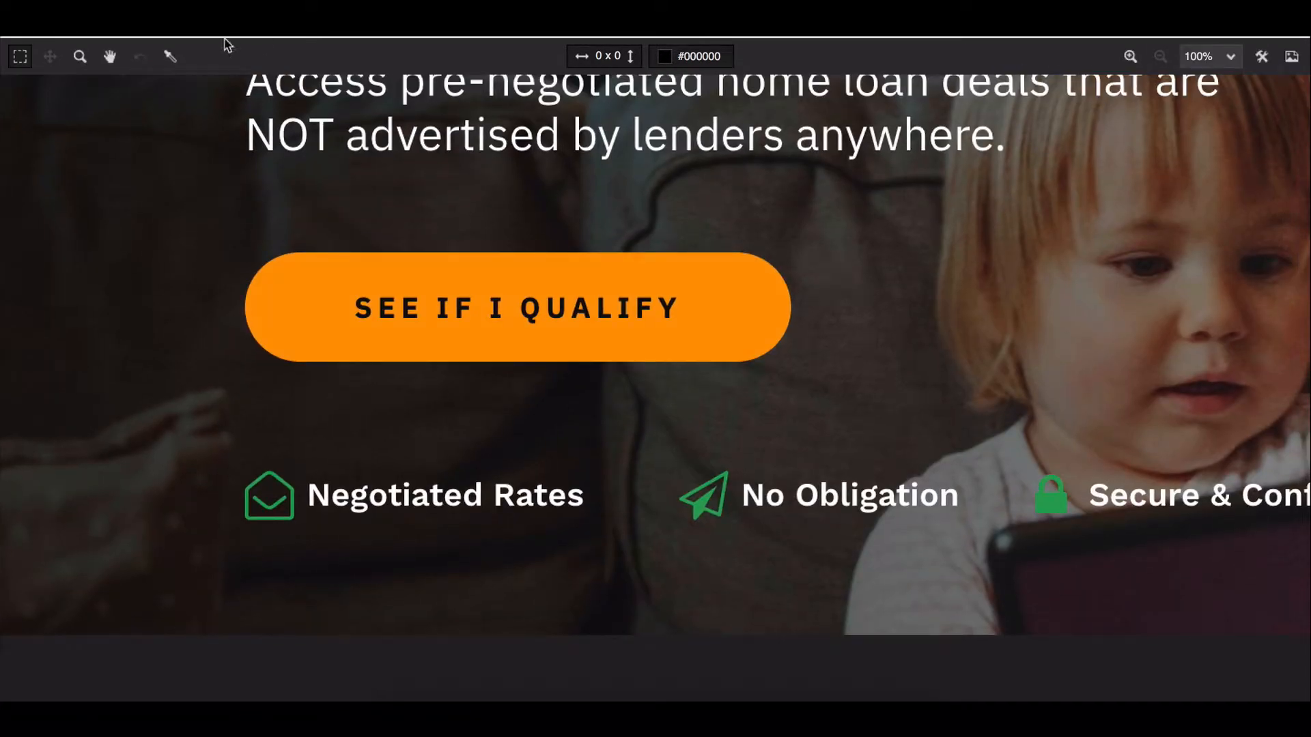
{"action": "left_click", "coordinate": [170, 56]}
{"action": "left_click", "coordinate": [293, 311]}
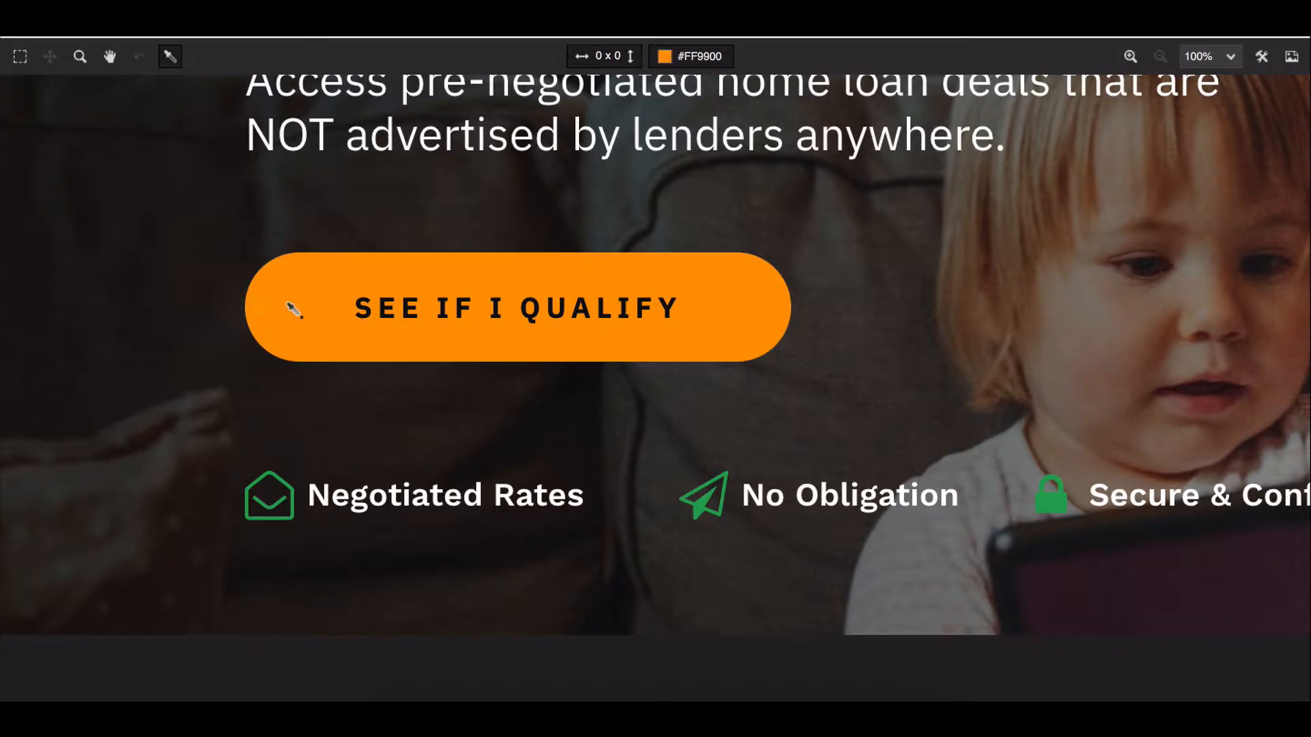
{"action": "left_click", "coordinate": [699, 56]}
{"action": "key", "text": "ctrl+c"}
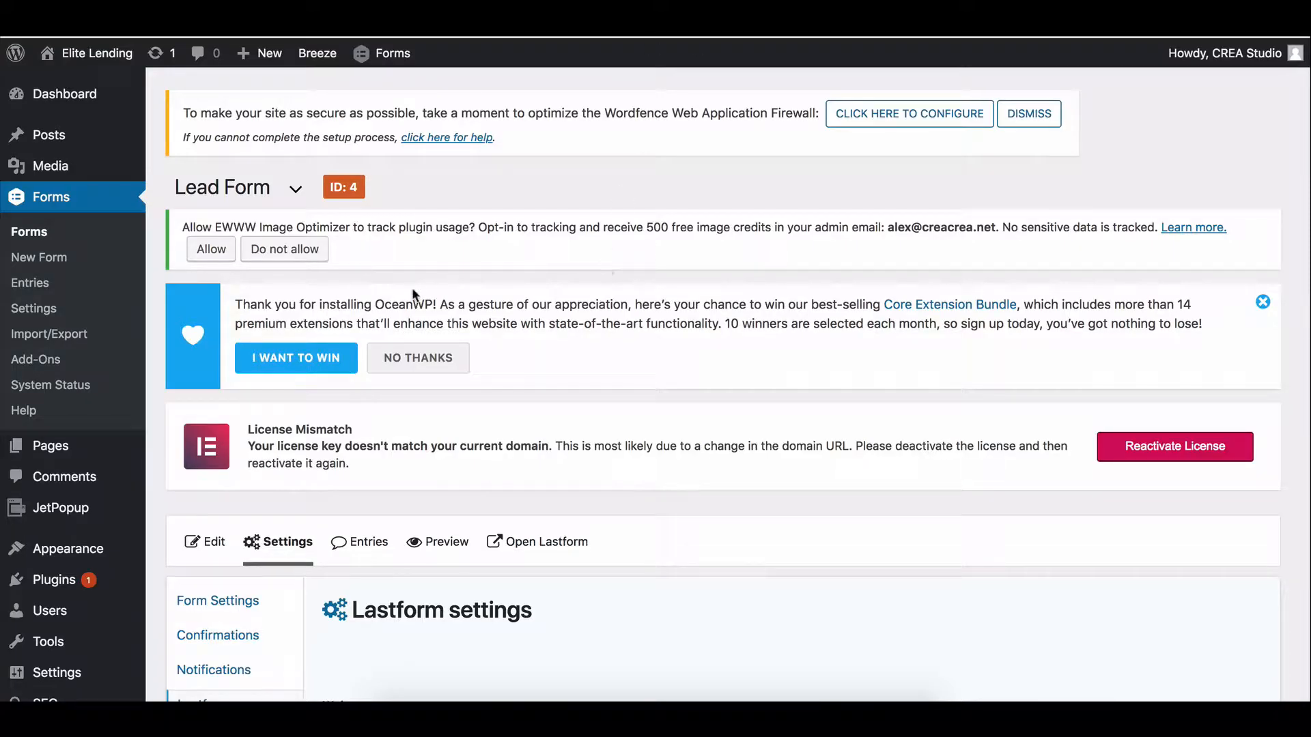
Set the Lastform question colour to #333333.
{"action": "scroll", "coordinate": [413, 292], "scroll_direction": "down", "scroll_amount": 10}
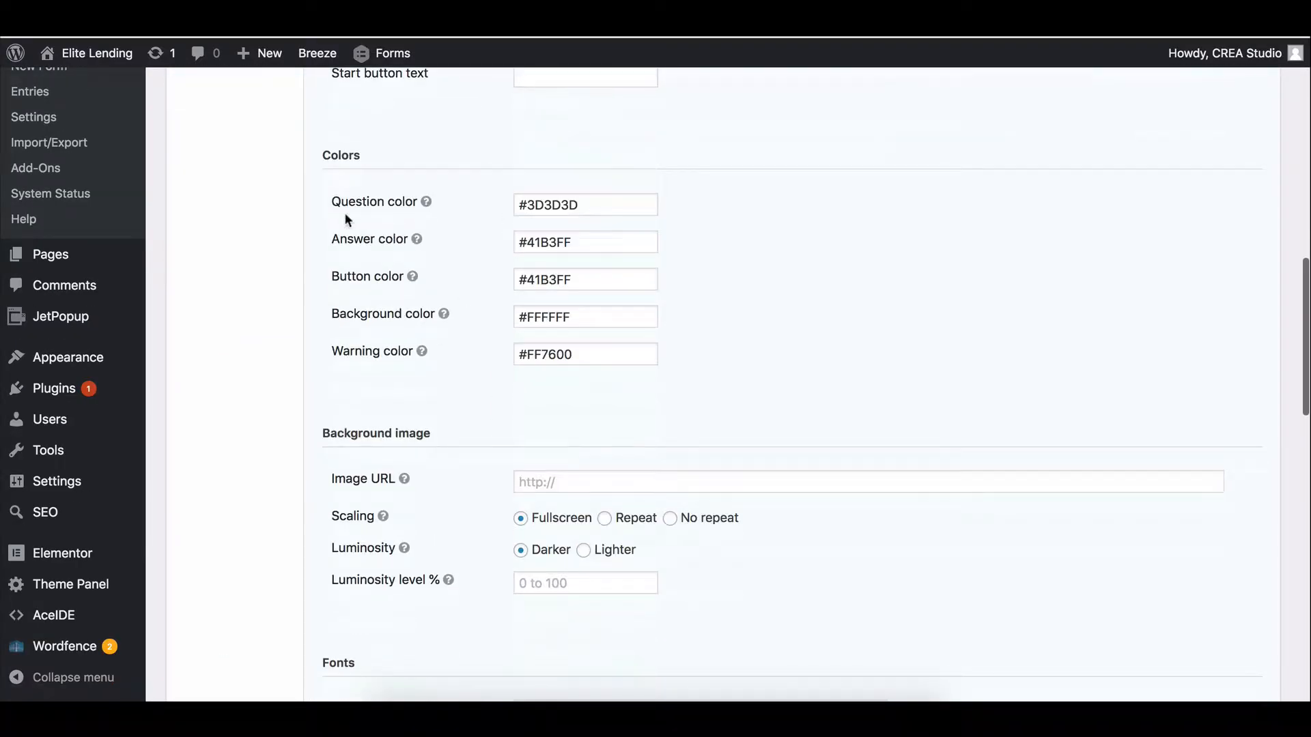
{"action": "double_click", "coordinate": [604, 205]}
{"action": "left_click_drag", "start_coordinate": [609, 205], "coordinate": [529, 204]}
{"action": "type", "text": "333"}
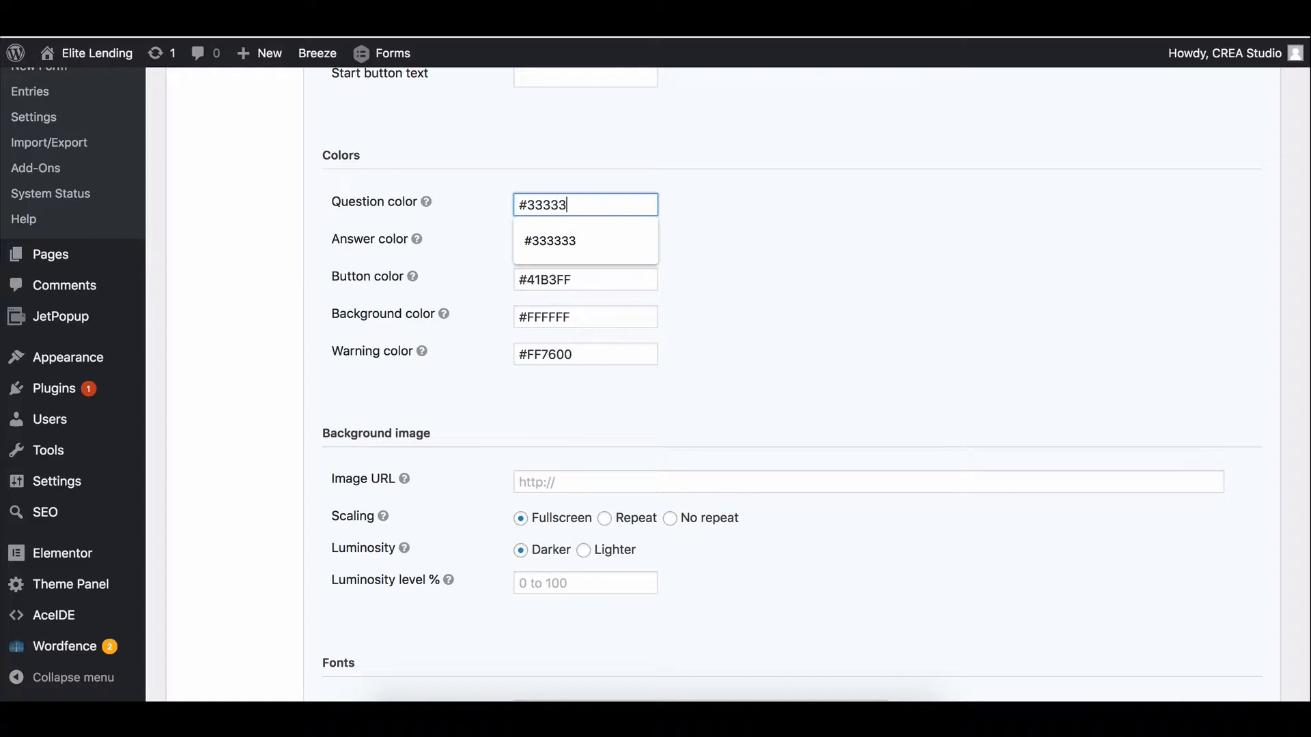
{"action": "left_click", "coordinate": [740, 207]}
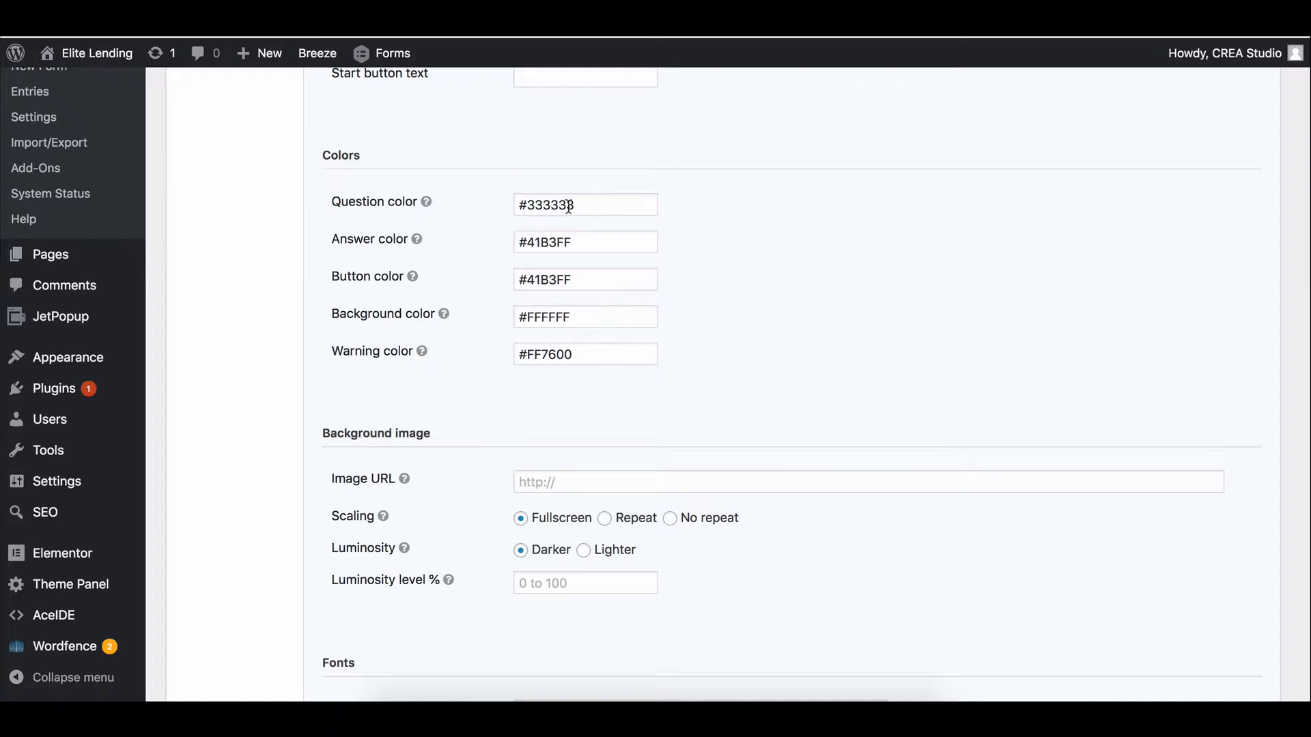
{"action": "left_click_drag", "start_coordinate": [527, 205], "coordinate": [594, 206]}
{"action": "left_click", "coordinate": [595, 207]}
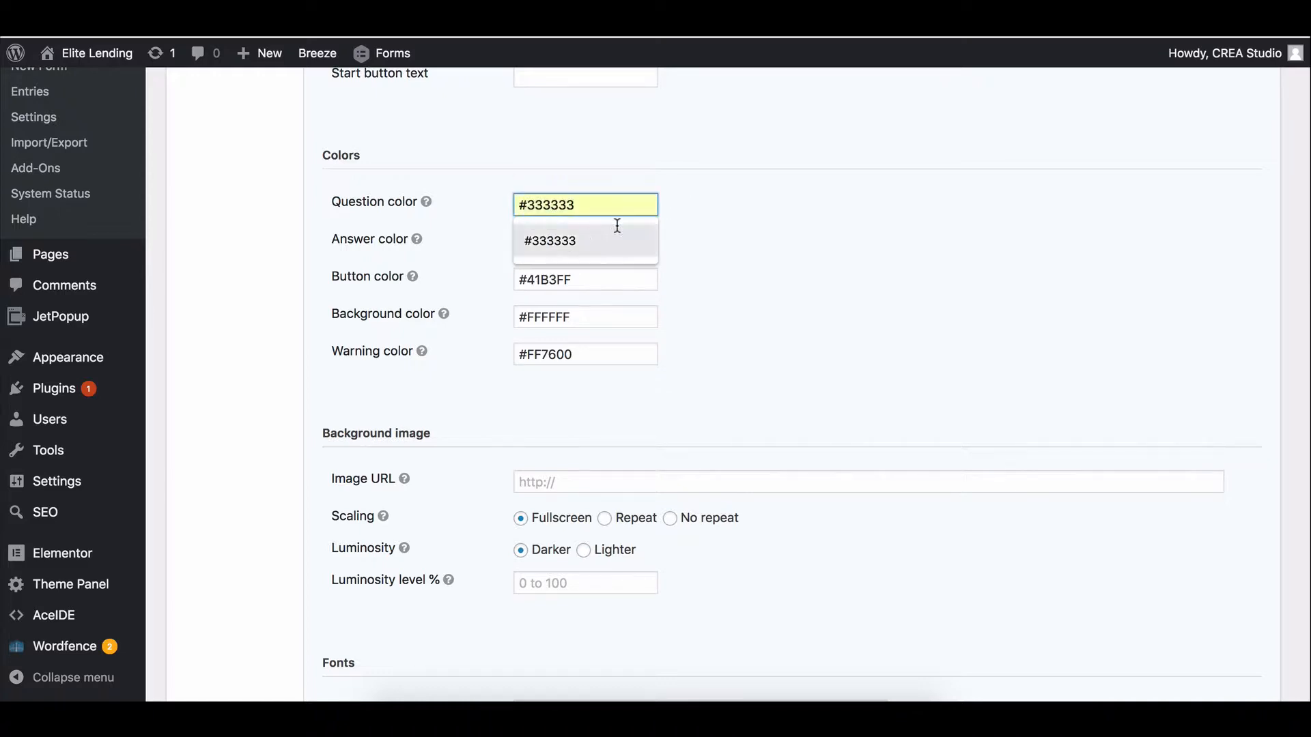
{"action": "left_click", "coordinate": [624, 236]}
Set the answer and button colours to #FF9900, leaving the background colour unchanged.
{"action": "left_click", "coordinate": [604, 245]}
{"action": "double_click", "coordinate": [547, 243]}
{"action": "type", "text": "FF9900"}
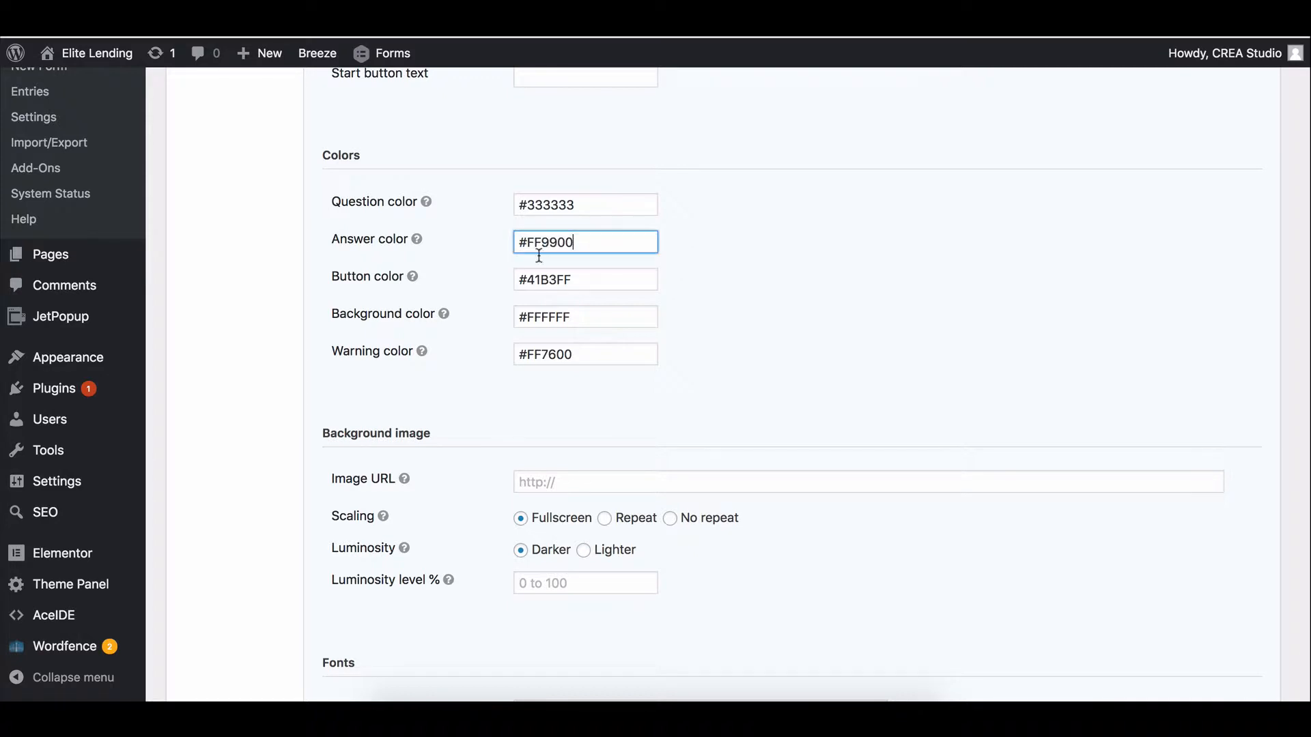
{"action": "double_click", "coordinate": [581, 284]}
{"action": "key", "text": "ctrl+v"}
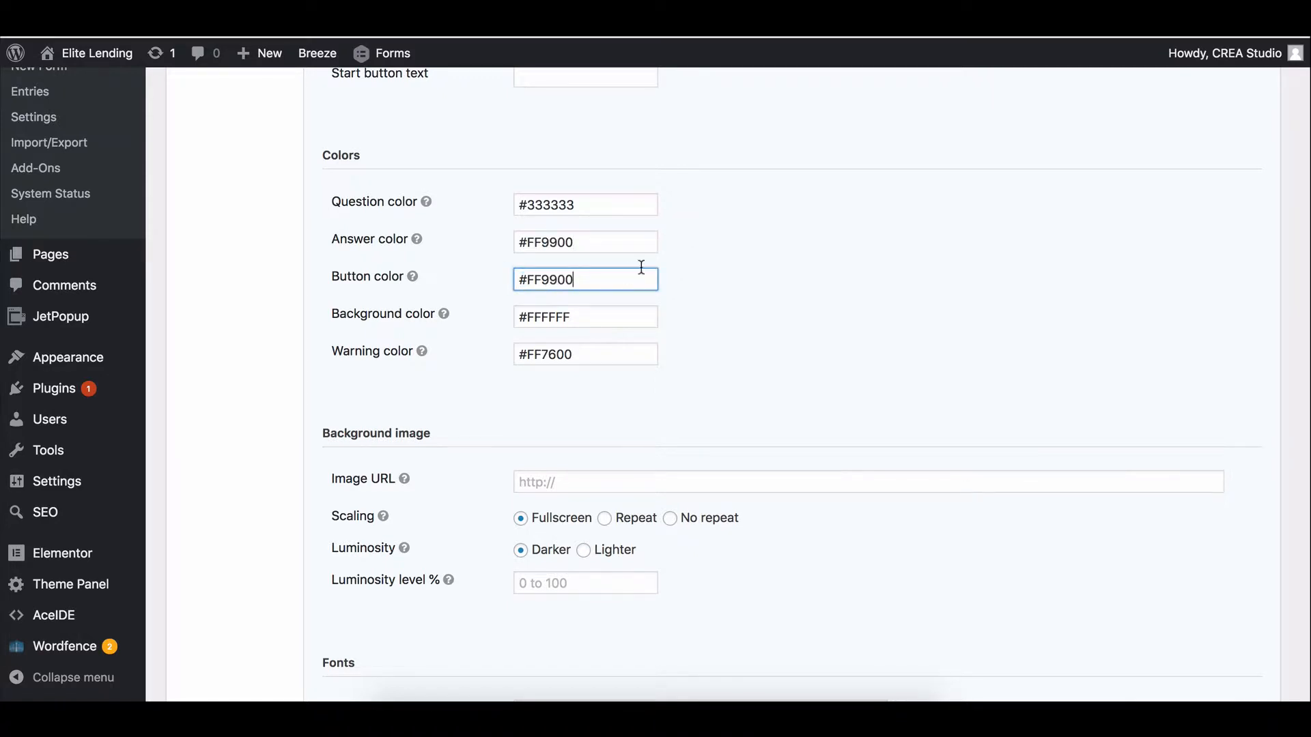
{"action": "left_click", "coordinate": [693, 273]}
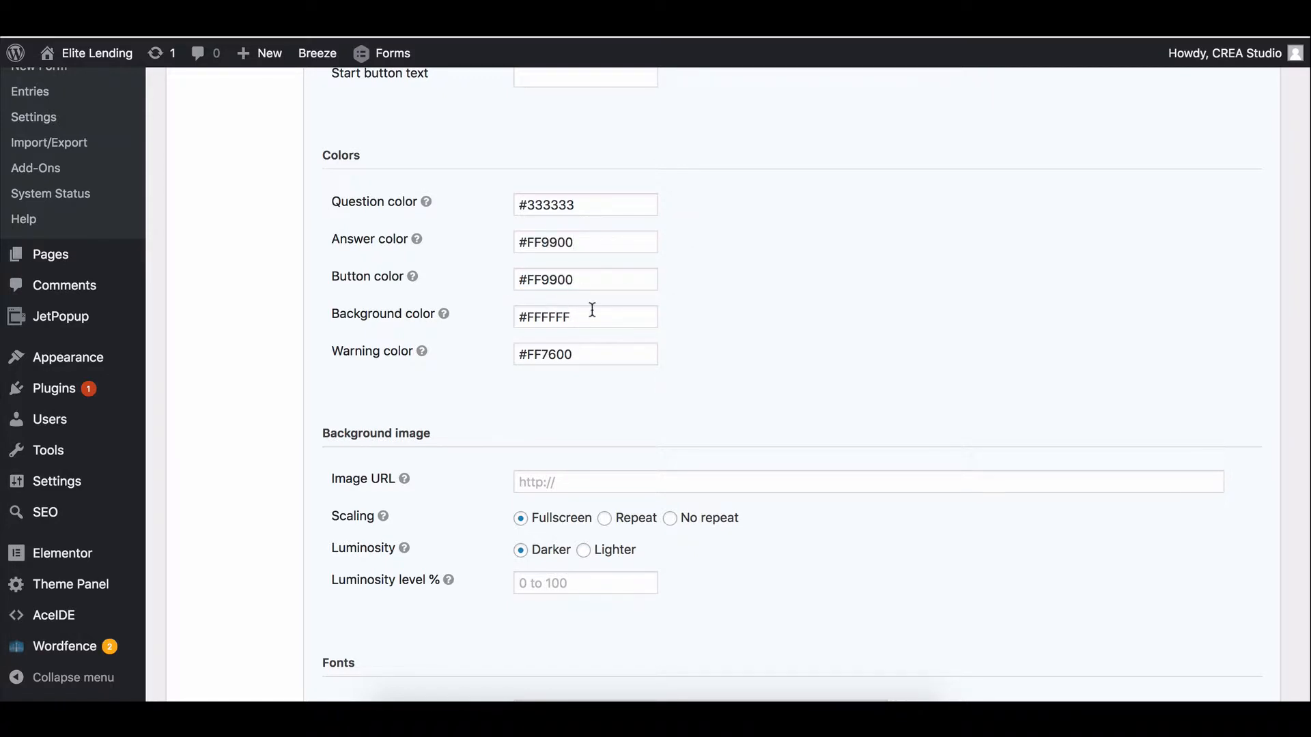
{"action": "left_click", "coordinate": [591, 310]}
{"action": "left_click", "coordinate": [706, 300]}
Turn off Lastform's welcome screen.
{"action": "scroll", "coordinate": [679, 342], "scroll_direction": "down", "scroll_amount": 2}
{"action": "scroll", "coordinate": [676, 286], "scroll_direction": "down", "scroll_amount": 3}
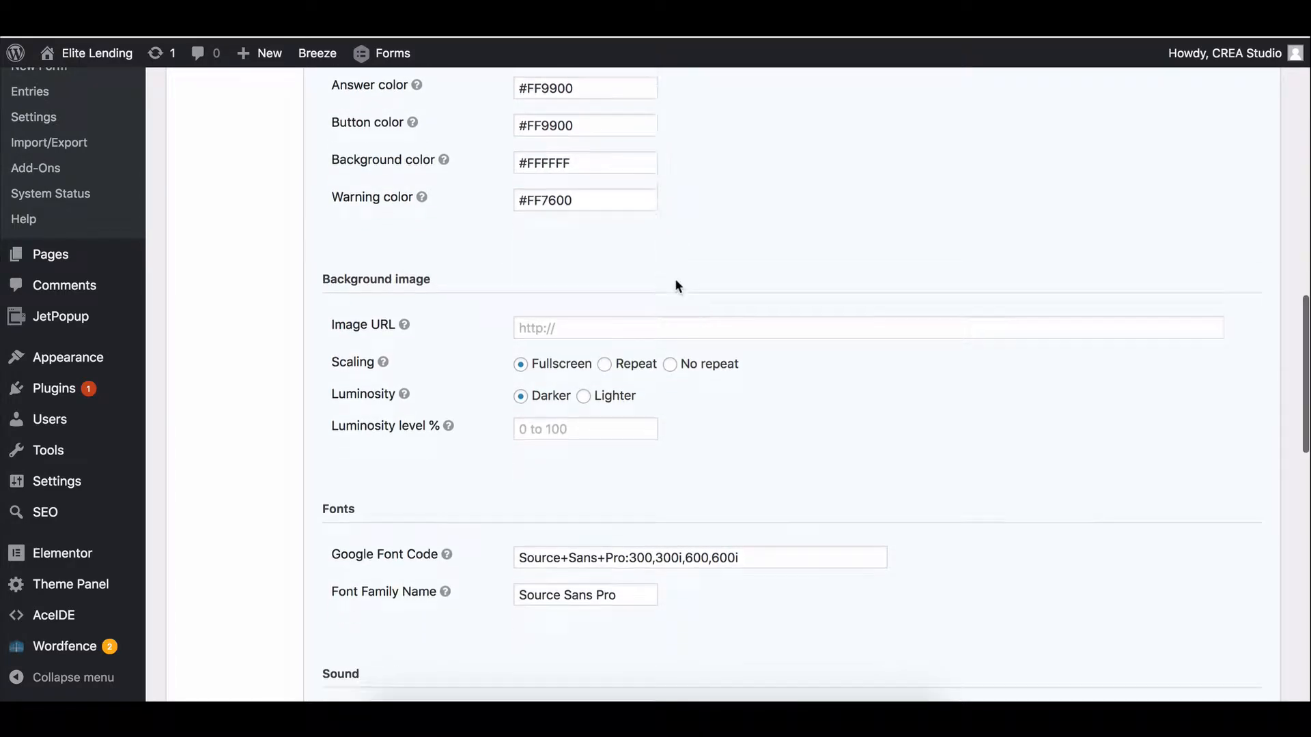
{"action": "scroll", "coordinate": [674, 278], "scroll_direction": "up", "scroll_amount": 15}
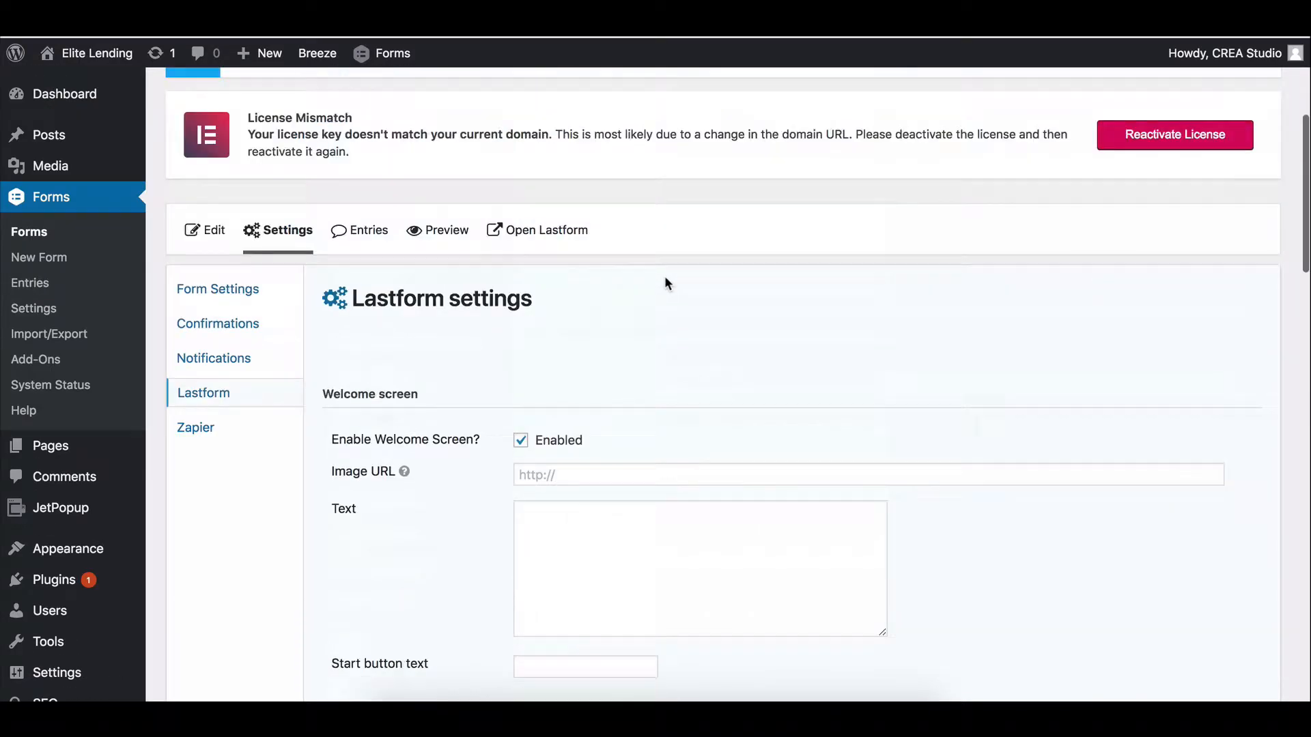
{"action": "left_click", "coordinate": [520, 440]}
{"action": "scroll", "coordinate": [526, 465], "scroll_direction": "down", "scroll_amount": 5}
{"action": "scroll", "coordinate": [622, 338], "scroll_direction": "down", "scroll_amount": 10}
{"action": "scroll", "coordinate": [623, 338], "scroll_direction": "up", "scroll_amount": 5}
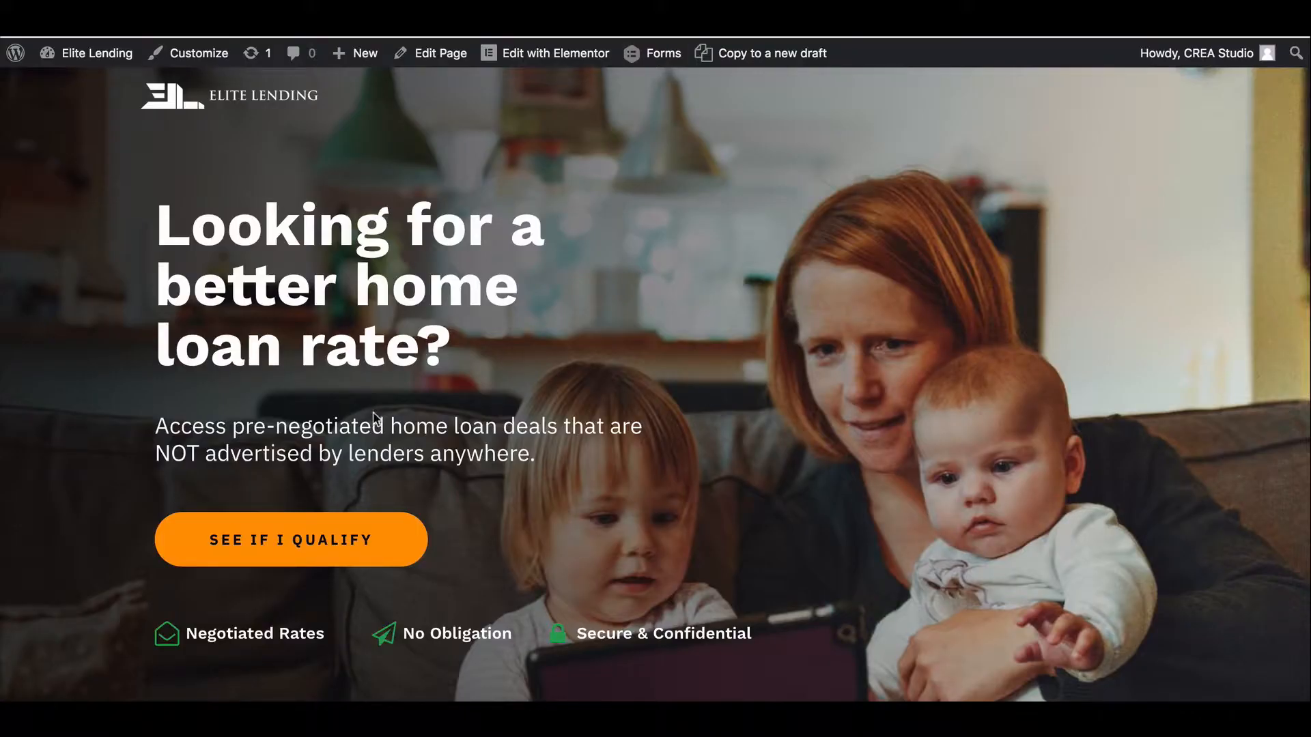
Open the home page in Elementor and inspect the subheading paragraph's Typography style settings.
{"action": "left_click", "coordinate": [568, 54]}
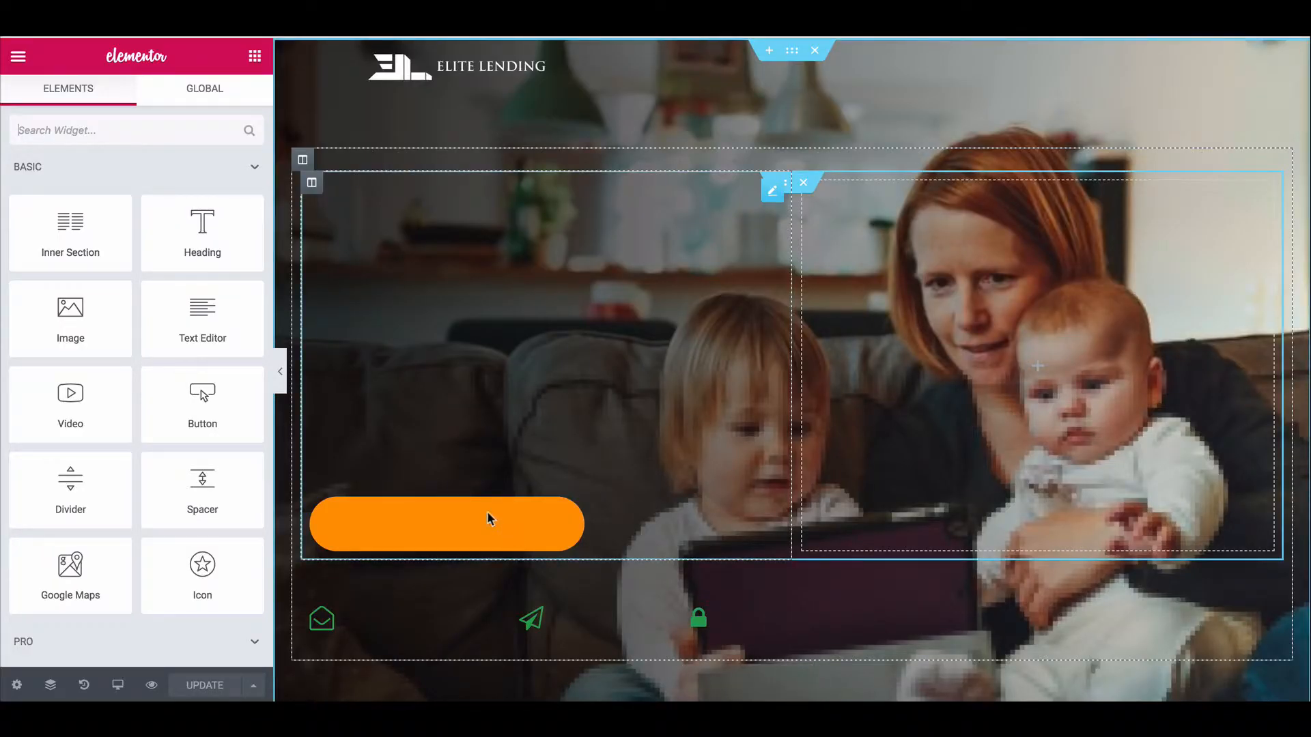
{"action": "left_click", "coordinate": [770, 411]}
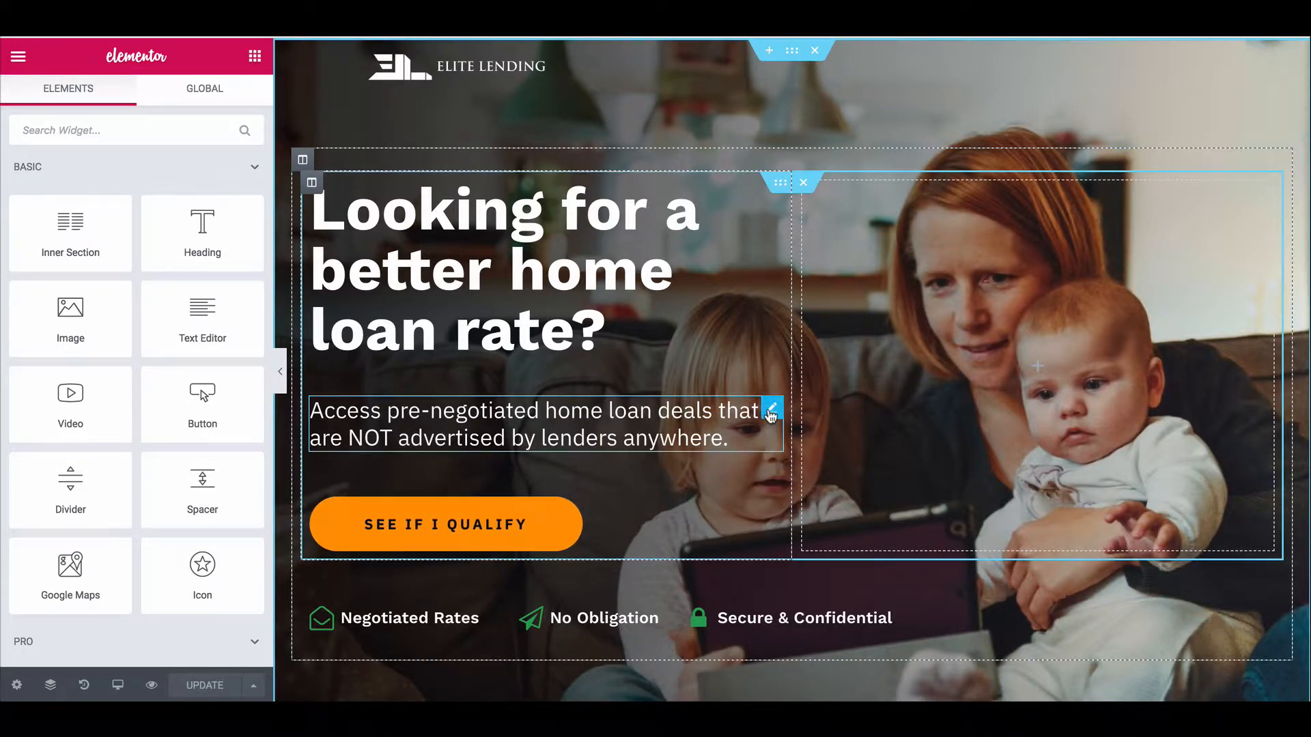
{"action": "left_click", "coordinate": [137, 106]}
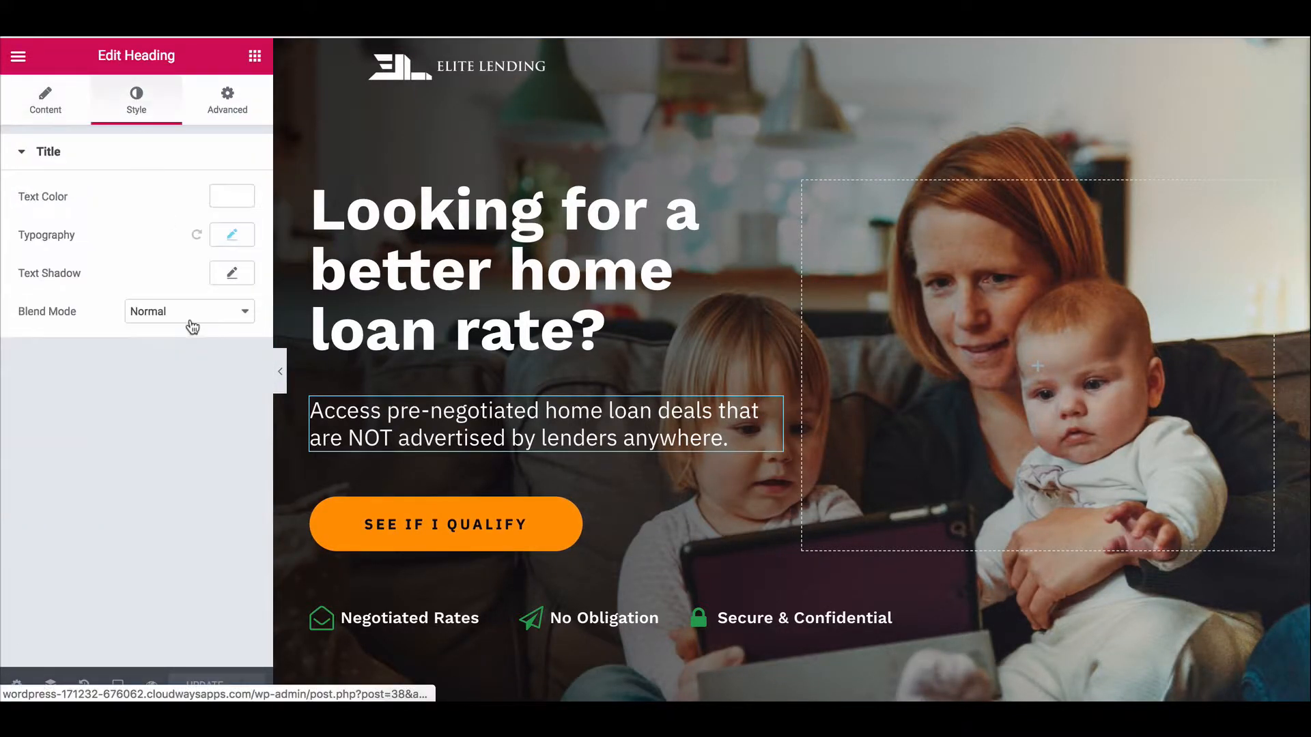
{"action": "left_click", "coordinate": [232, 236]}
{"action": "left_click", "coordinate": [232, 236]}
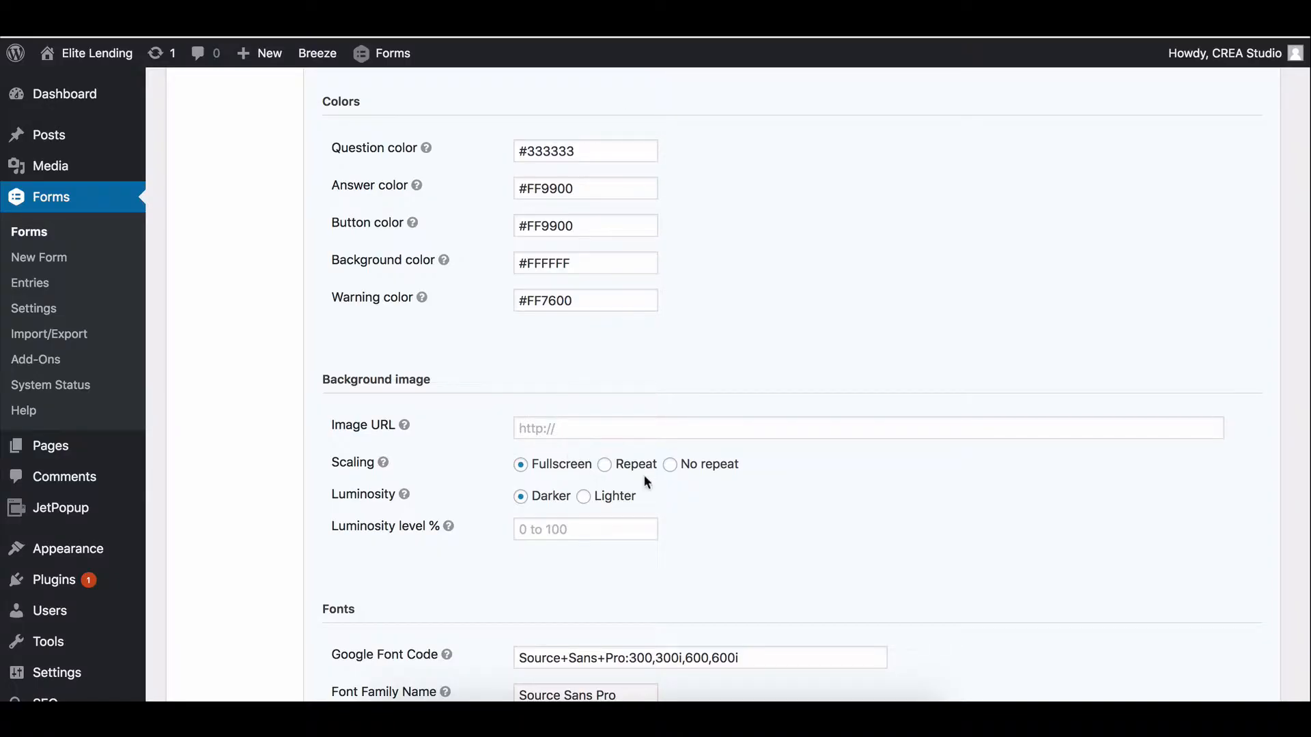
Find the Google Font Code setting and follow its help link to fonts.google.com.
{"action": "scroll", "coordinate": [646, 481], "scroll_direction": "down", "scroll_amount": 3}
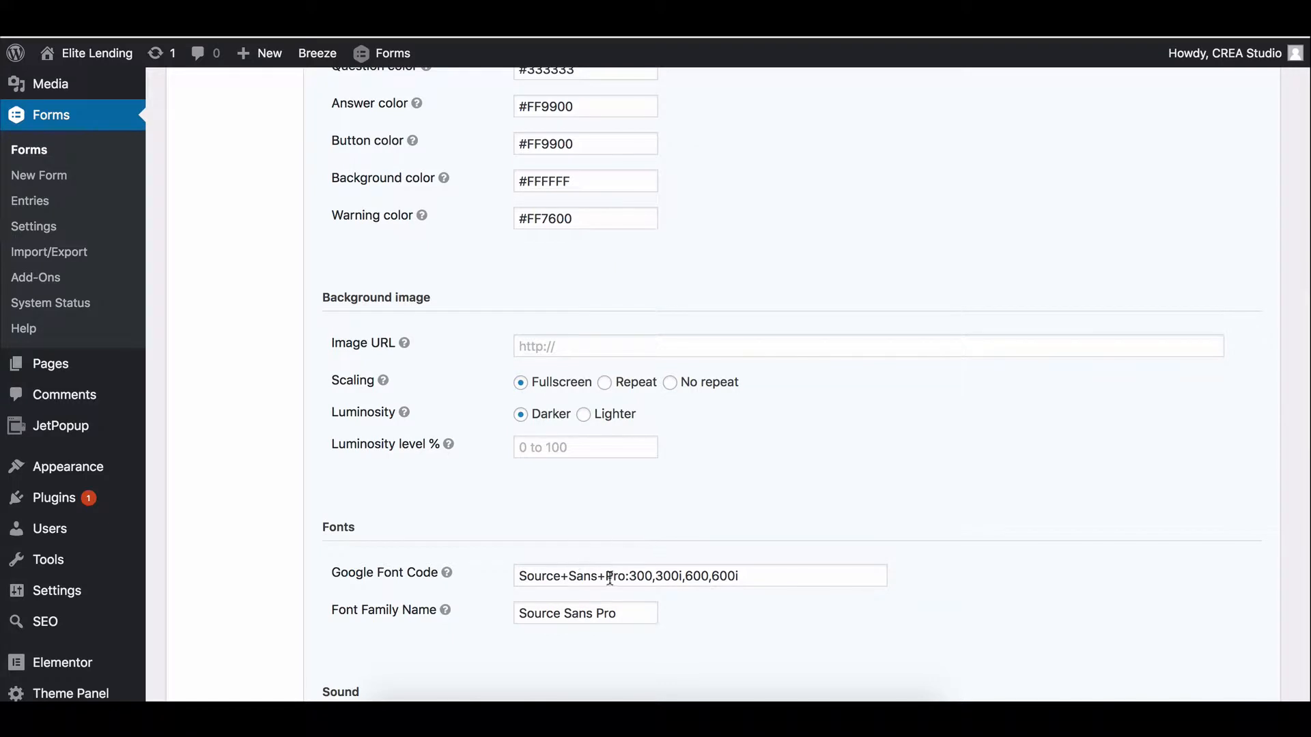
{"action": "left_click_drag", "start_coordinate": [594, 578], "coordinate": [485, 584]}
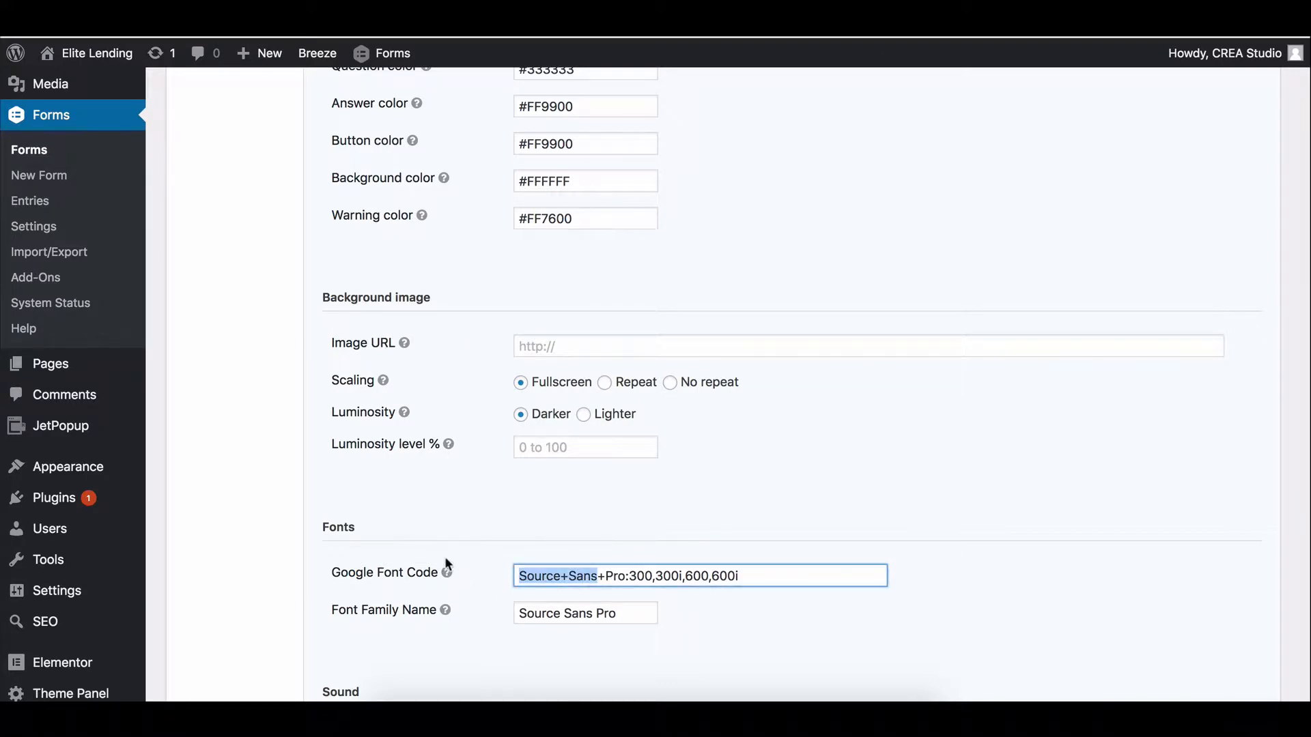
{"action": "mouse_move", "coordinate": [445, 573]}
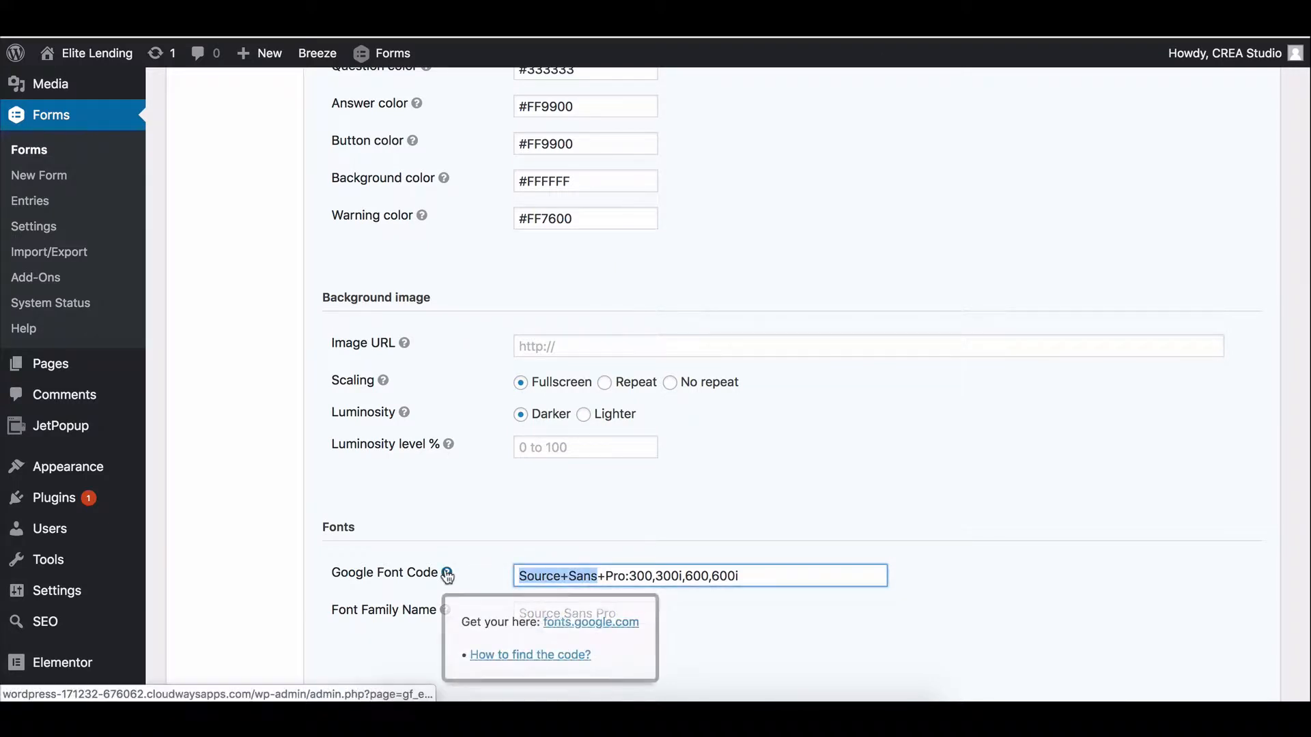
{"action": "left_click", "coordinate": [557, 623]}
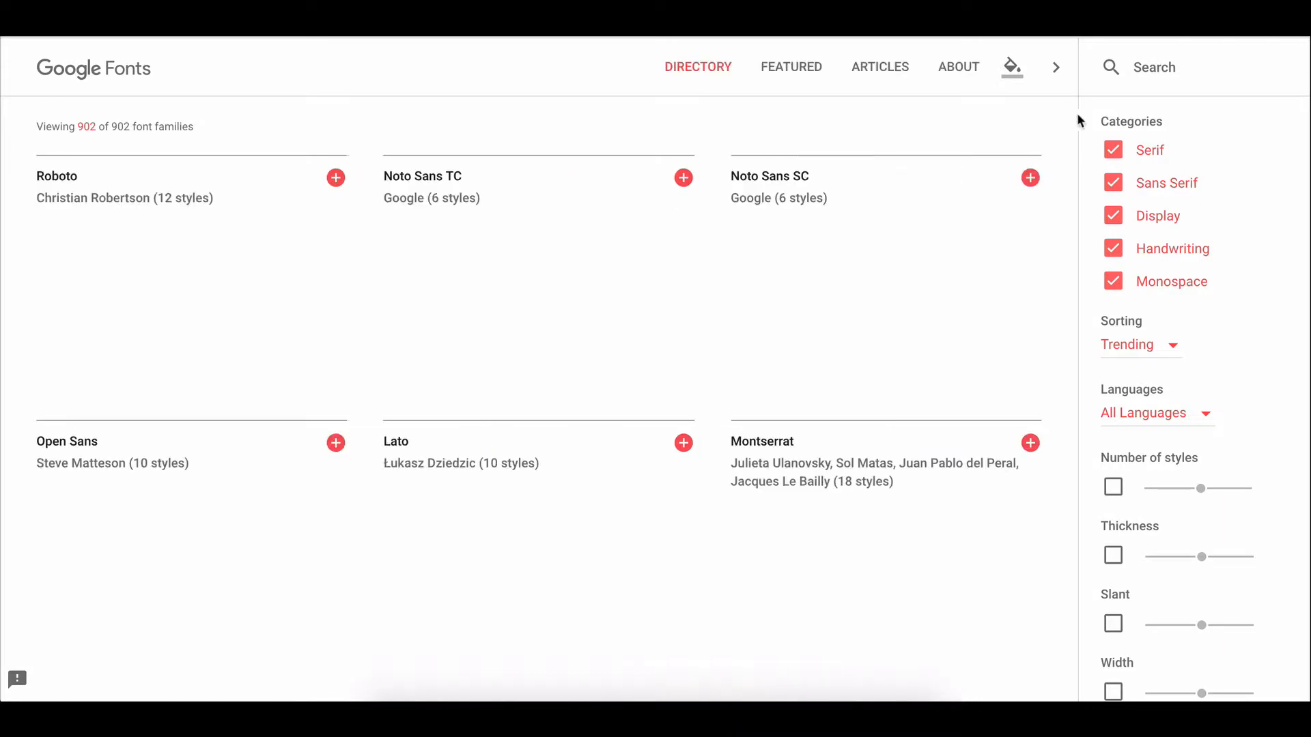
Search 'ibm plex', select IBM Plex Sans, and highlight IBM+Plex+Sans in its embed code.
{"action": "left_click", "coordinate": [1149, 63]}
{"action": "type", "text": "ibm plex"}
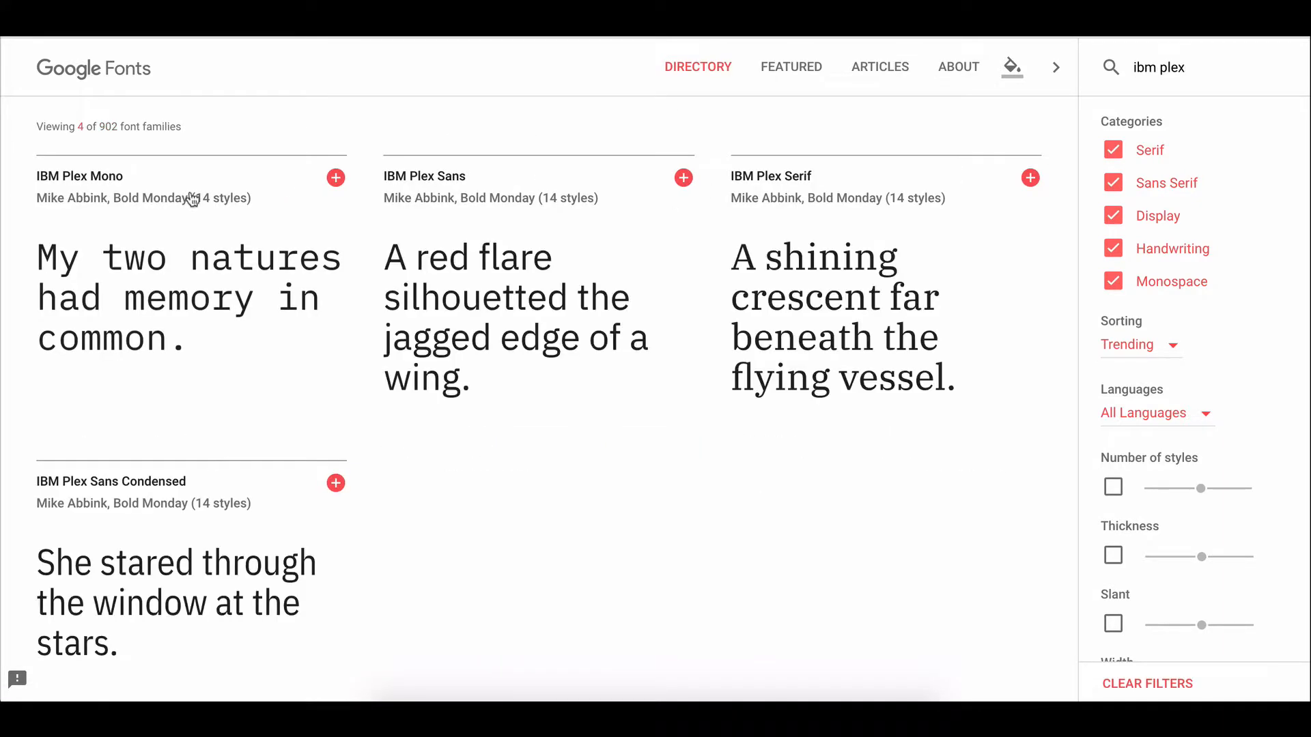
{"action": "mouse_move", "coordinate": [593, 183]}
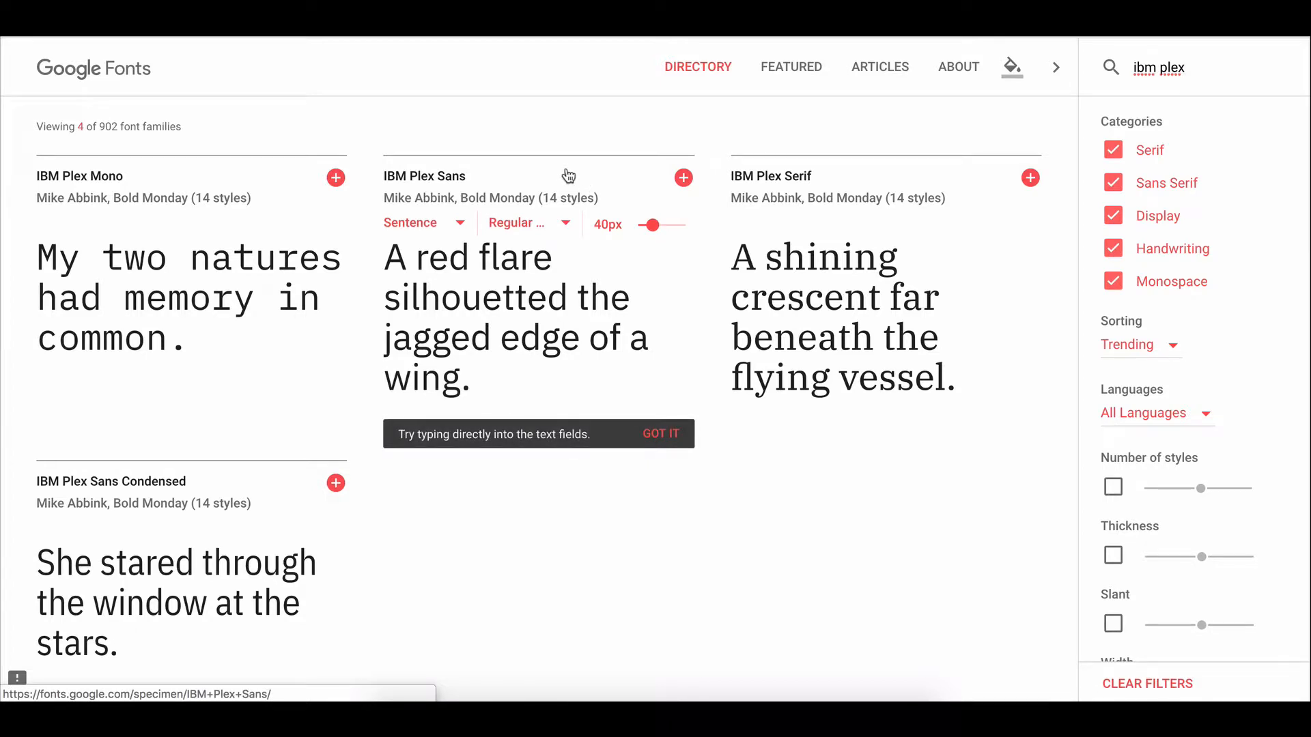
{"action": "left_click", "coordinate": [565, 178]}
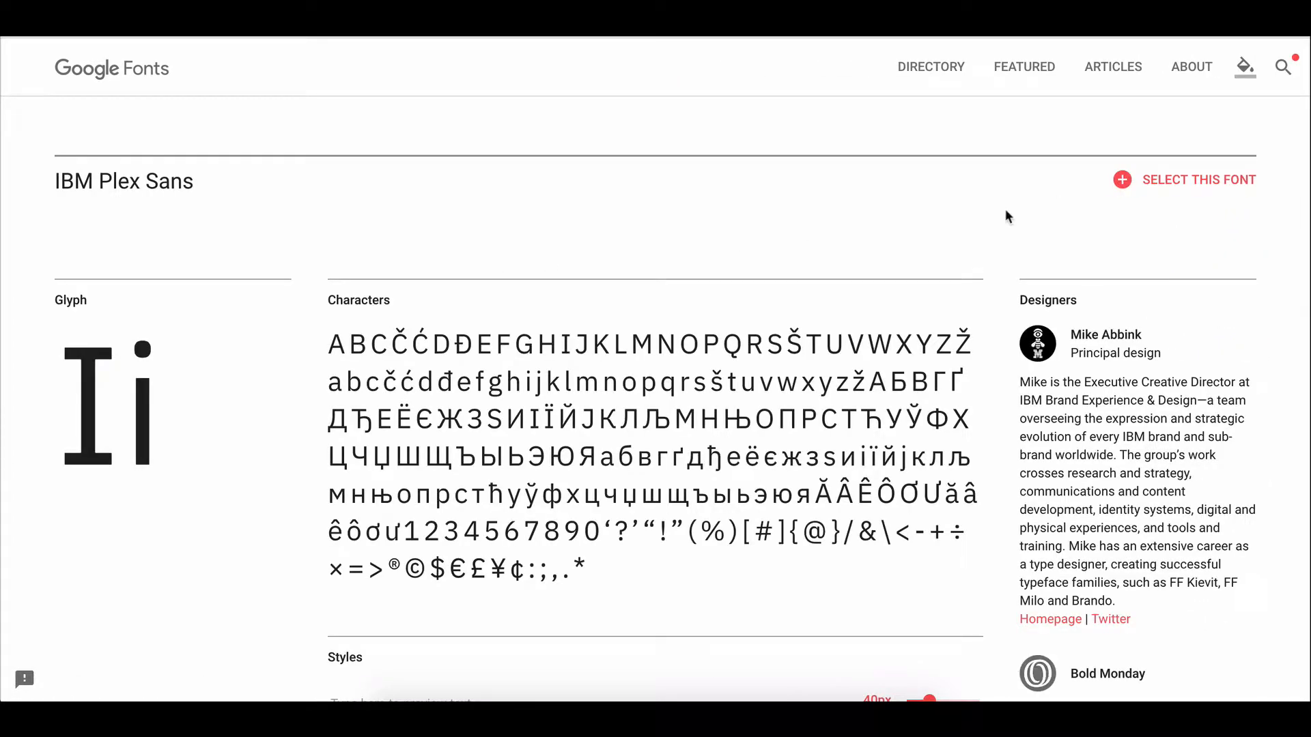
{"action": "left_click", "coordinate": [1145, 181]}
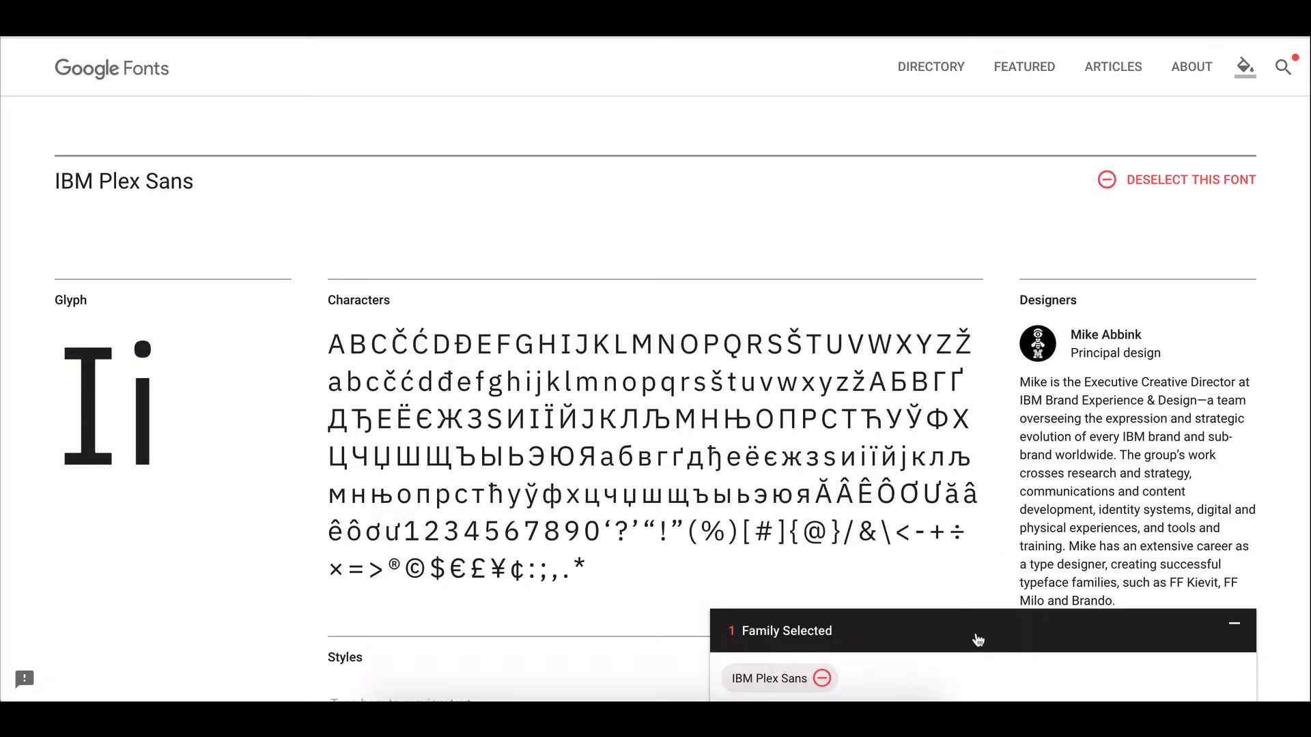
{"action": "left_click", "coordinate": [979, 661]}
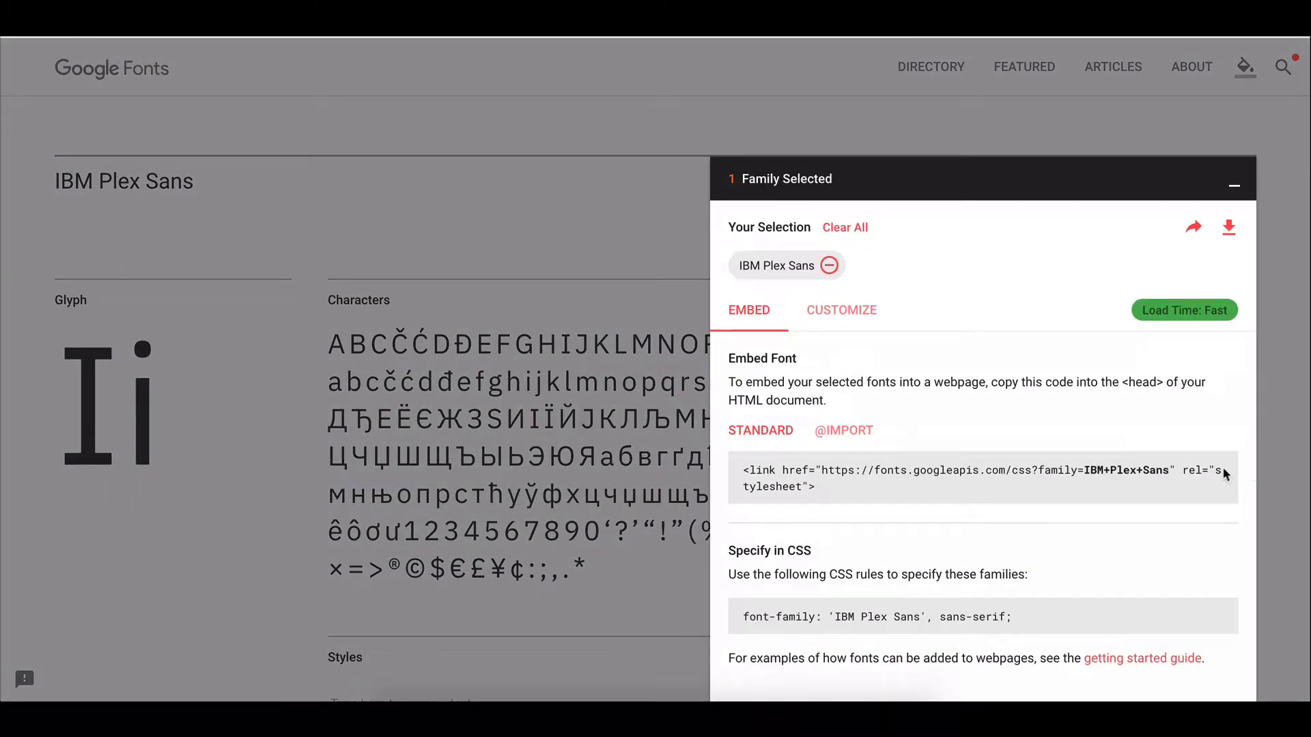
{"action": "left_click_drag", "start_coordinate": [1168, 464], "coordinate": [1083, 466]}
{"action": "key", "text": "ctrl+c"}
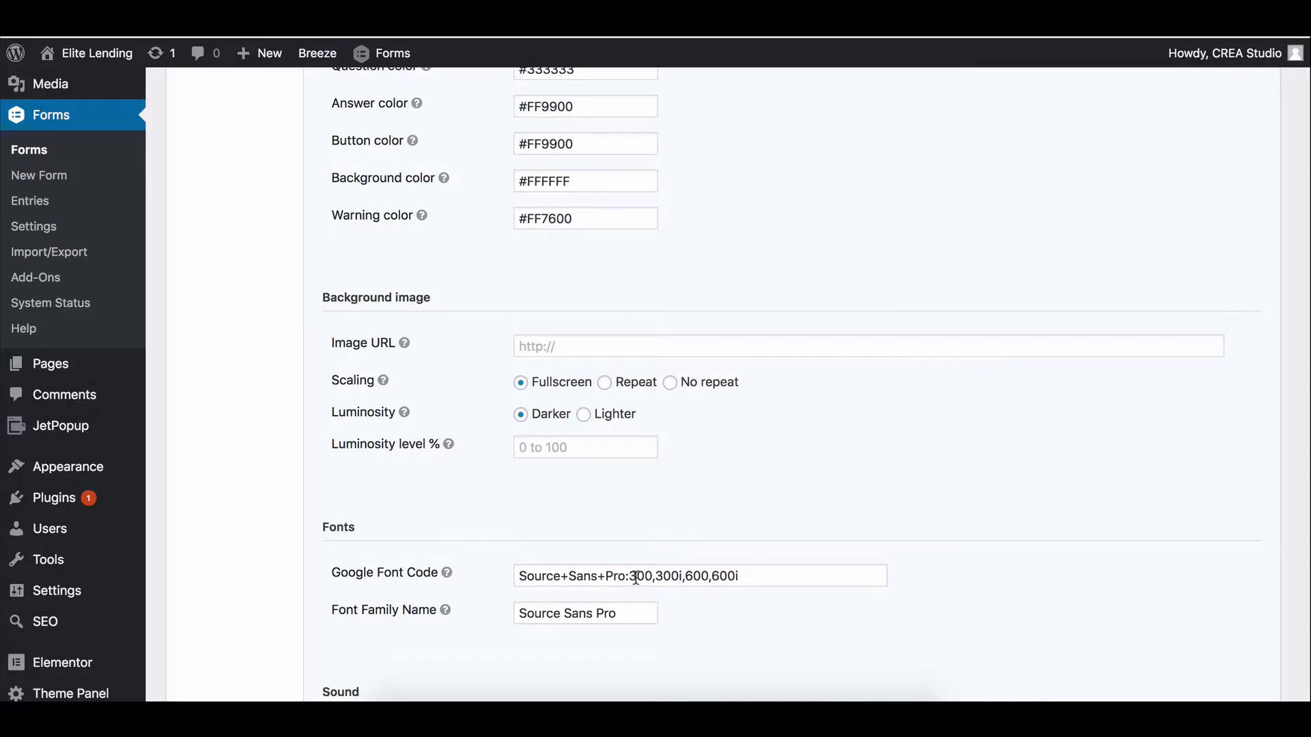
Replace Source+Sans+Pro with IBM+Plex+Sans in the font code and name the family IBM Plex Sans.
{"action": "left_click_drag", "start_coordinate": [624, 571], "coordinate": [501, 571]}
{"action": "key", "text": "ctrl+v"}
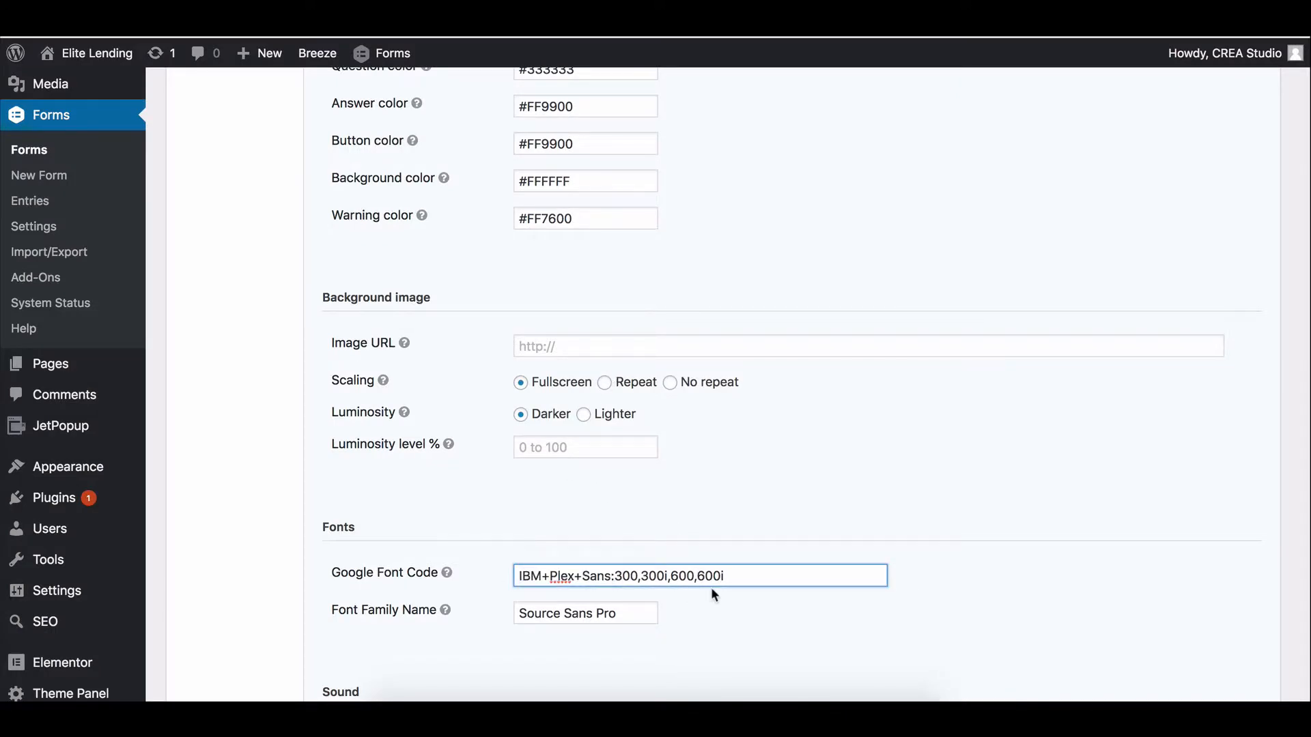
{"action": "left_click", "coordinate": [740, 571]}
{"action": "key", "text": "shift+Left"}
{"action": "key", "text": "shift+Left"}
{"action": "key", "text": "shift+Left"}
{"action": "key", "text": "shift+Left"}
{"action": "key", "text": "shift+Left"}
{"action": "key", "text": "shift+Left"}
{"action": "key", "text": "shift+Left"}
{"action": "key", "text": "shift+Left"}
{"action": "key", "text": "Left"}
{"action": "left_click_drag", "start_coordinate": [622, 612], "coordinate": [483, 600]}
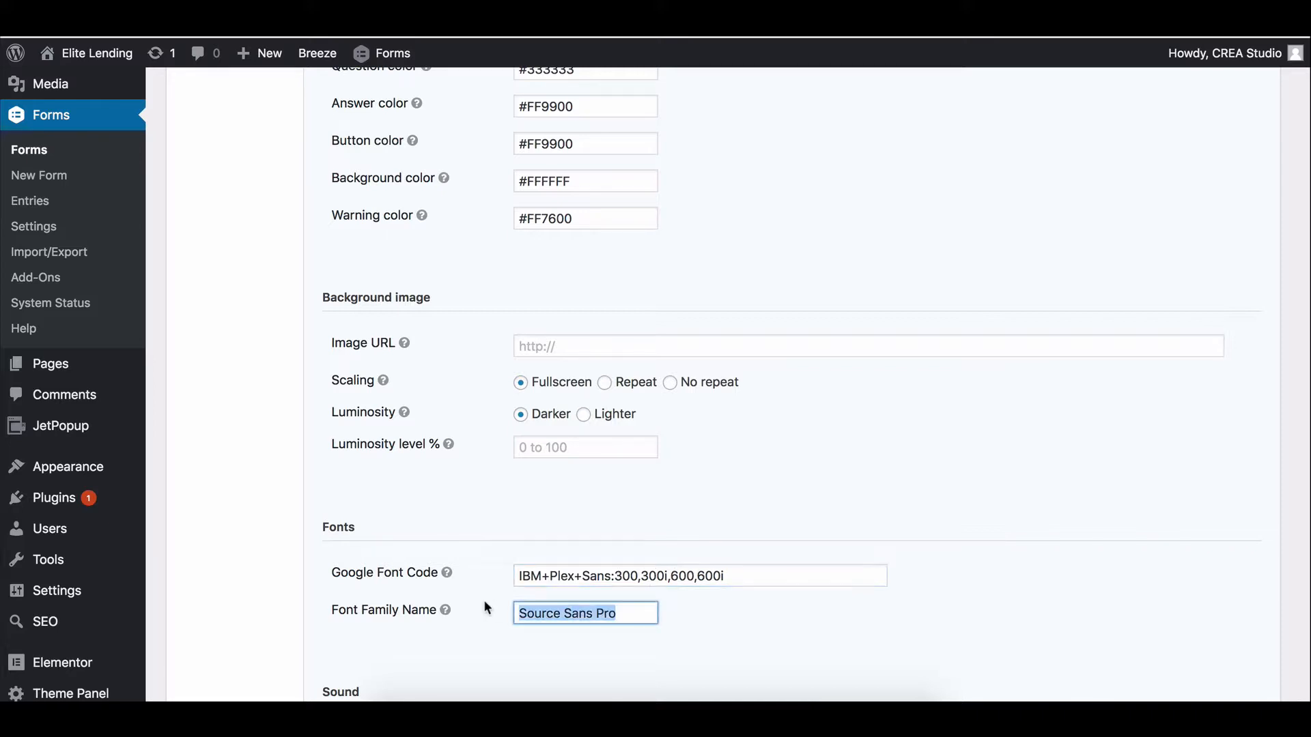
{"action": "type", "text": "IBM"}
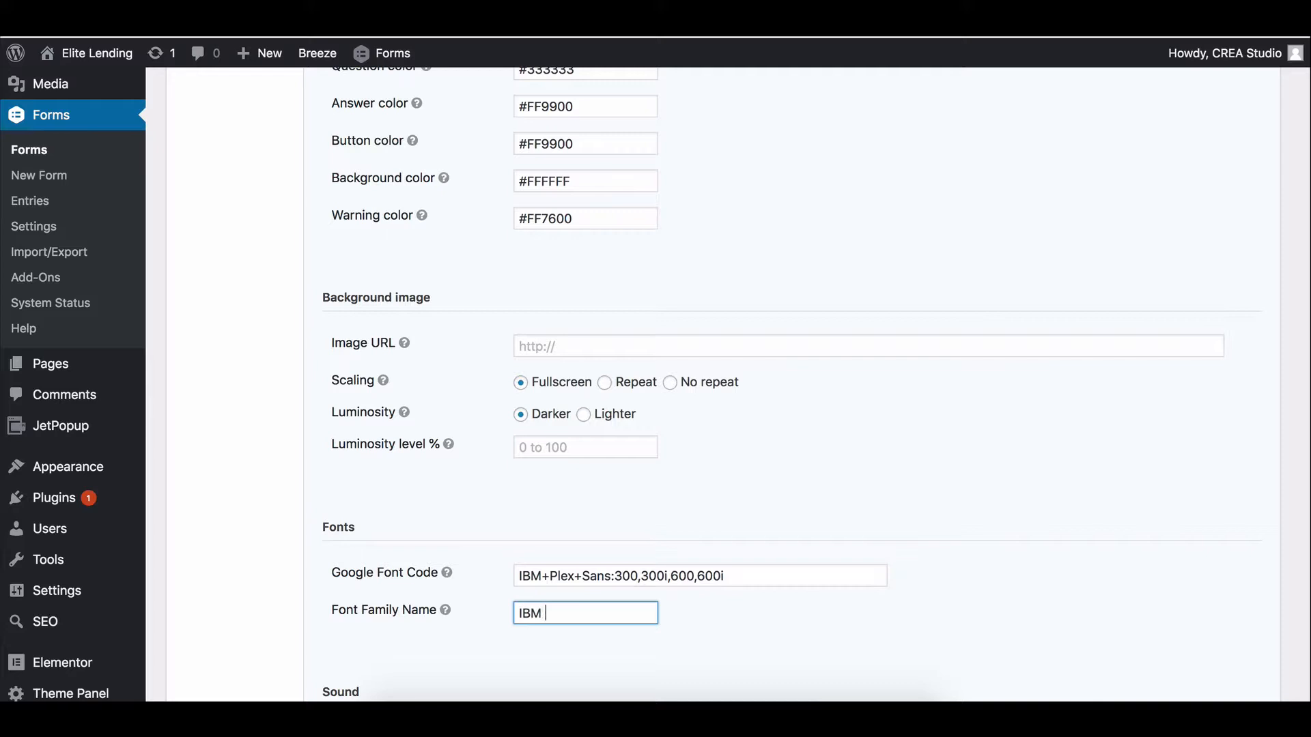
{"action": "type", "text": " Plex Sans"}
{"action": "left_click", "coordinate": [751, 27]}
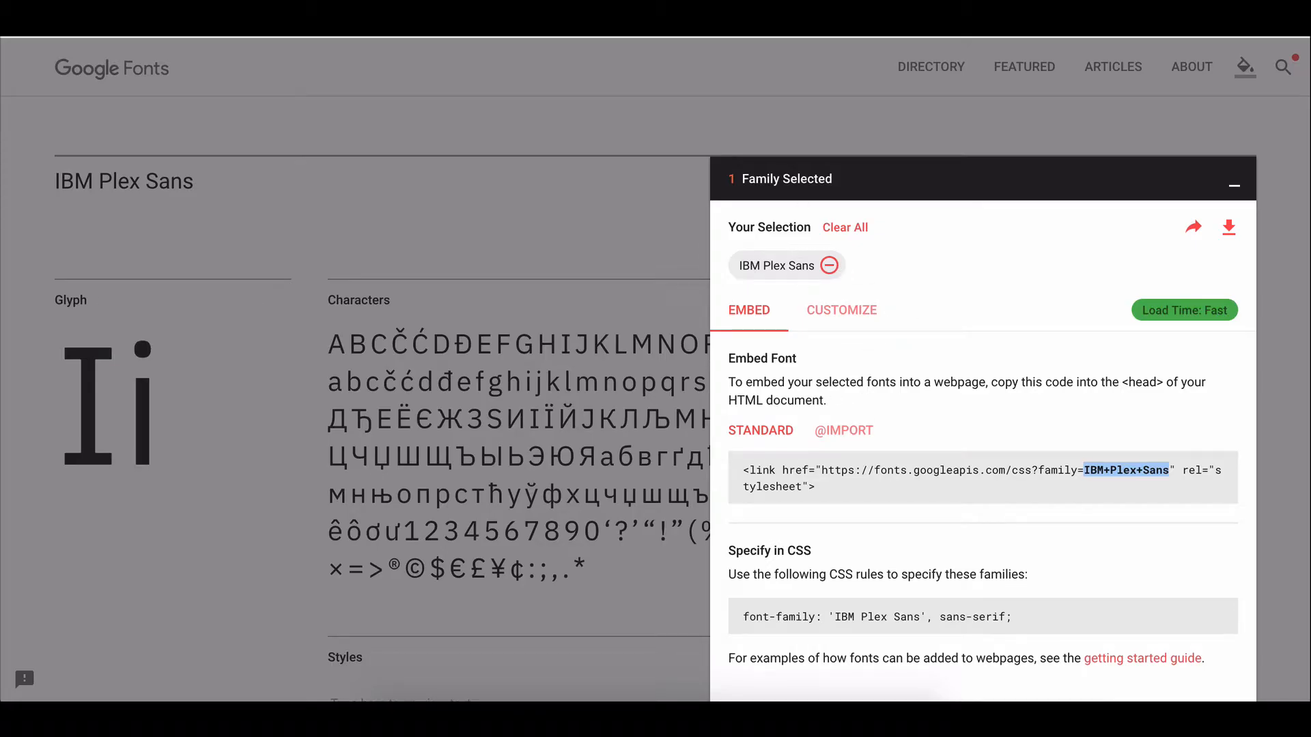
{"action": "left_click", "coordinate": [614, 28]}
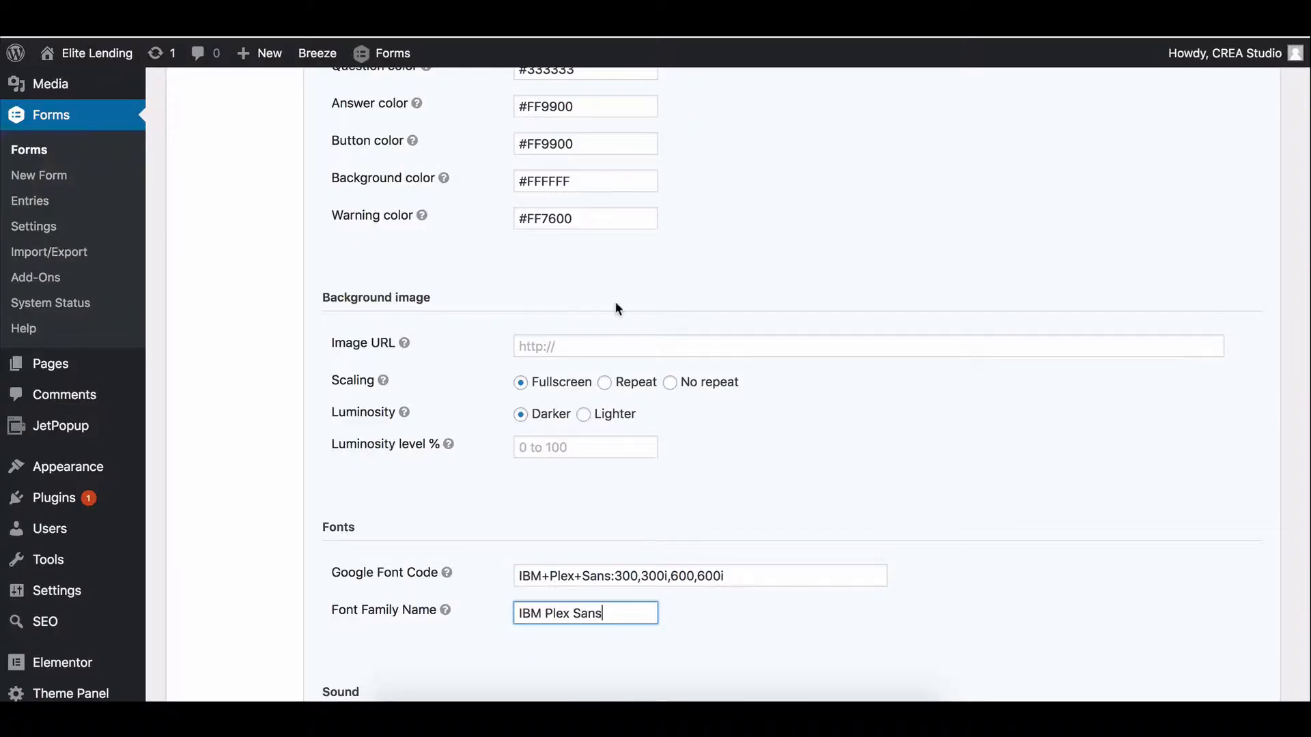
Set the Lastform progress display to questions answered out of total.
{"action": "scroll", "coordinate": [404, 498], "scroll_direction": "down", "scroll_amount": 3}
{"action": "scroll", "coordinate": [511, 419], "scroll_direction": "down", "scroll_amount": 4}
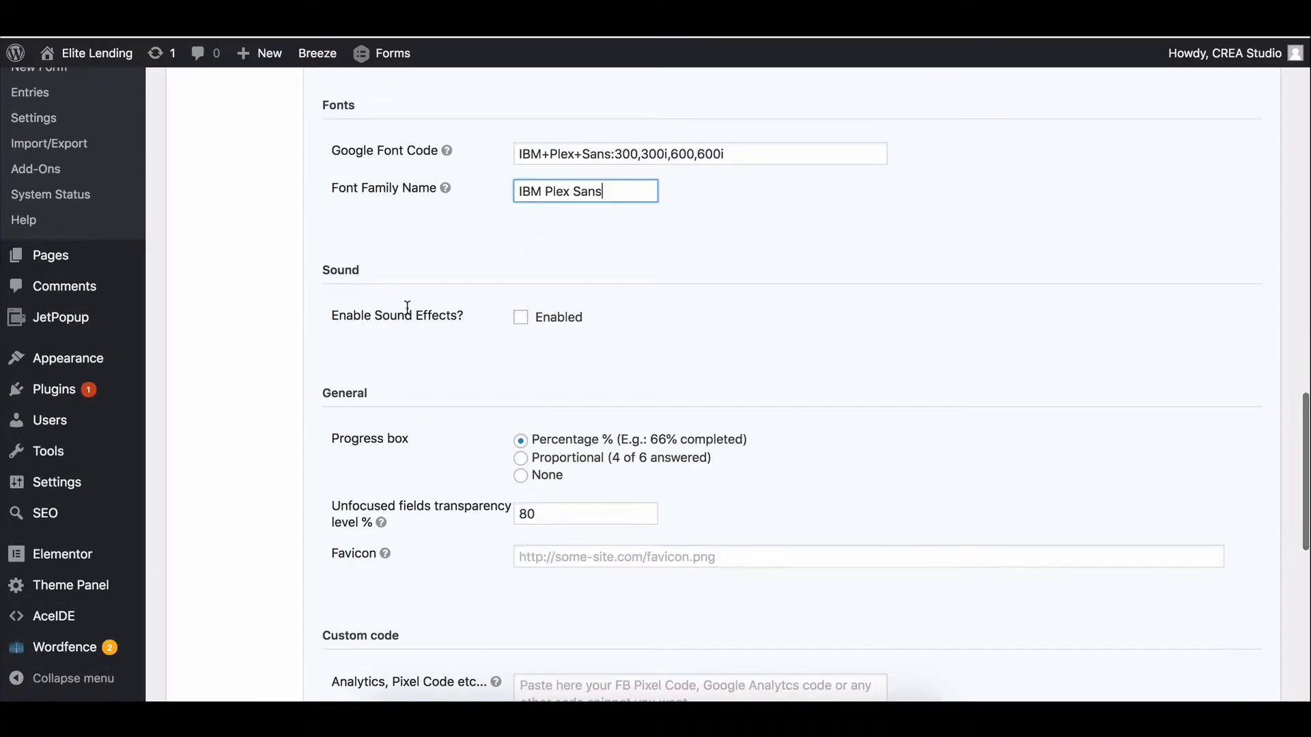
{"action": "scroll", "coordinate": [424, 410], "scroll_direction": "down", "scroll_amount": 2}
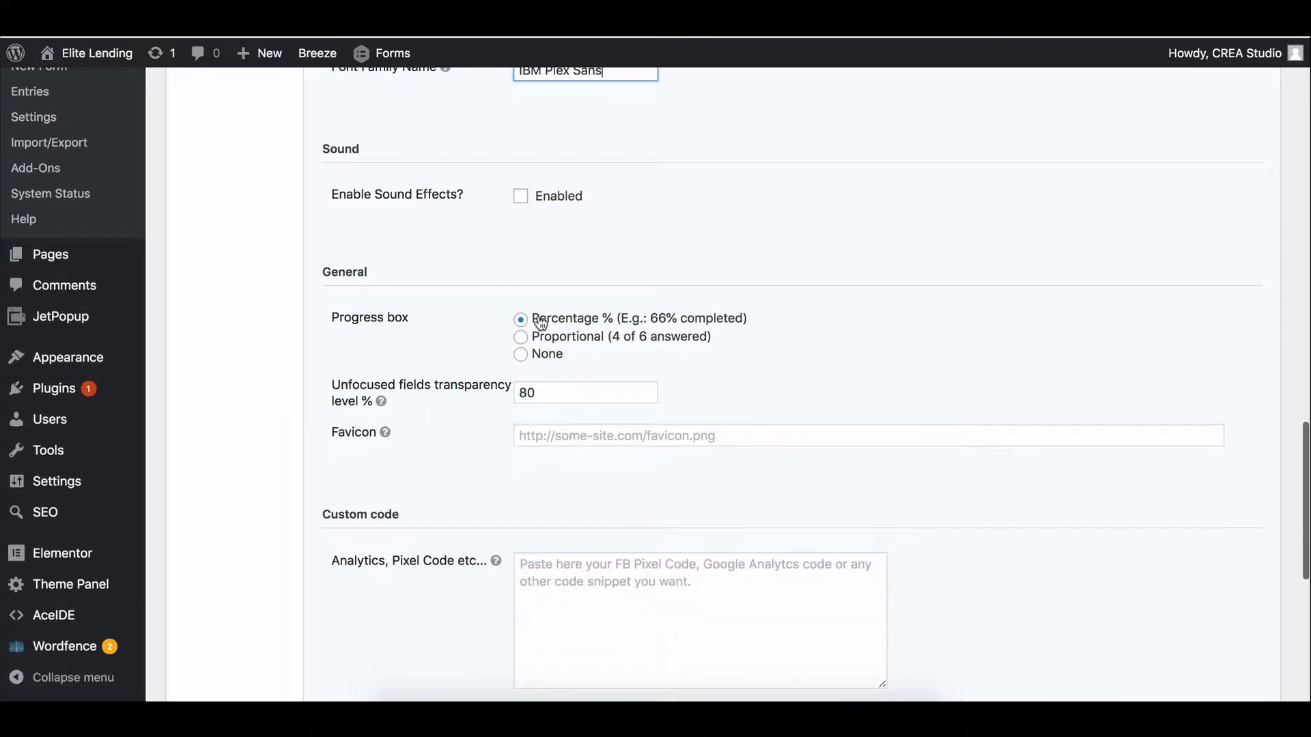
{"action": "left_click", "coordinate": [521, 337]}
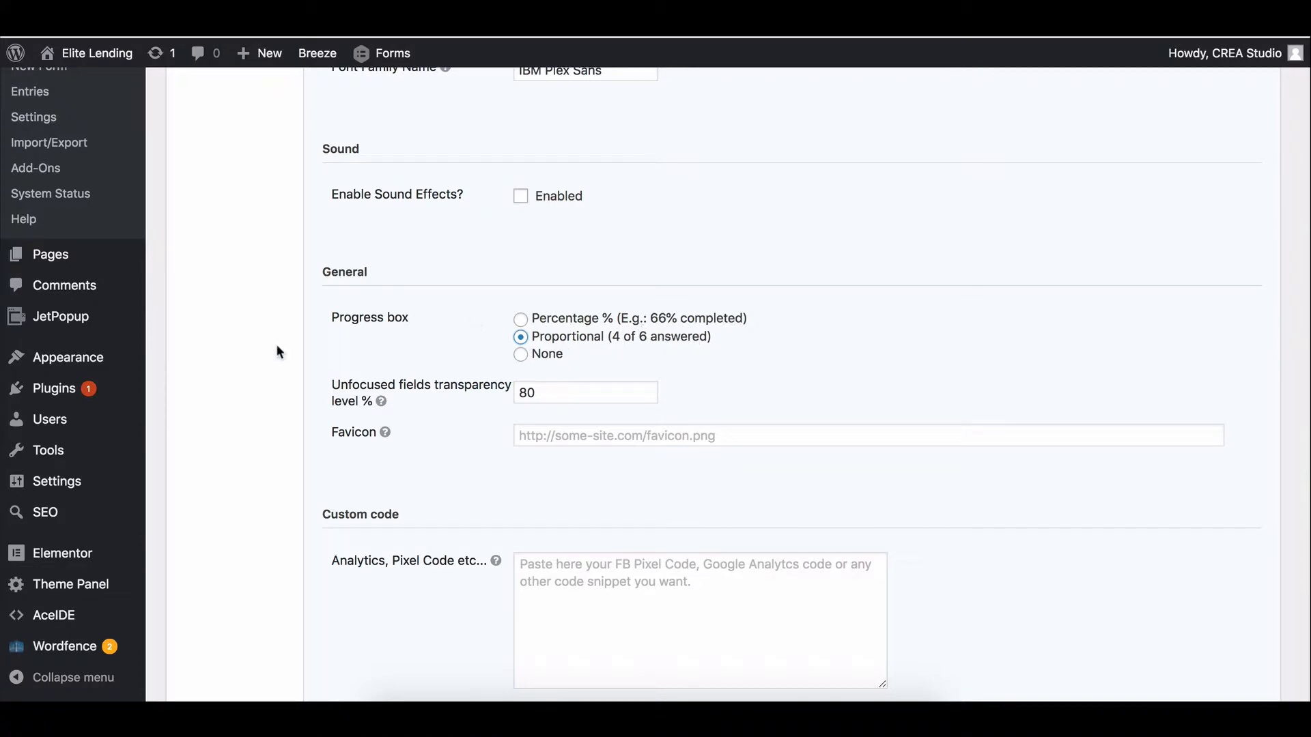
Save the Lead Form's Lastform settings with the IBM Plex Sans font and colours.
{"action": "scroll", "coordinate": [275, 350], "scroll_direction": "down", "scroll_amount": 5}
{"action": "scroll", "coordinate": [275, 350], "scroll_direction": "down", "scroll_amount": 3}
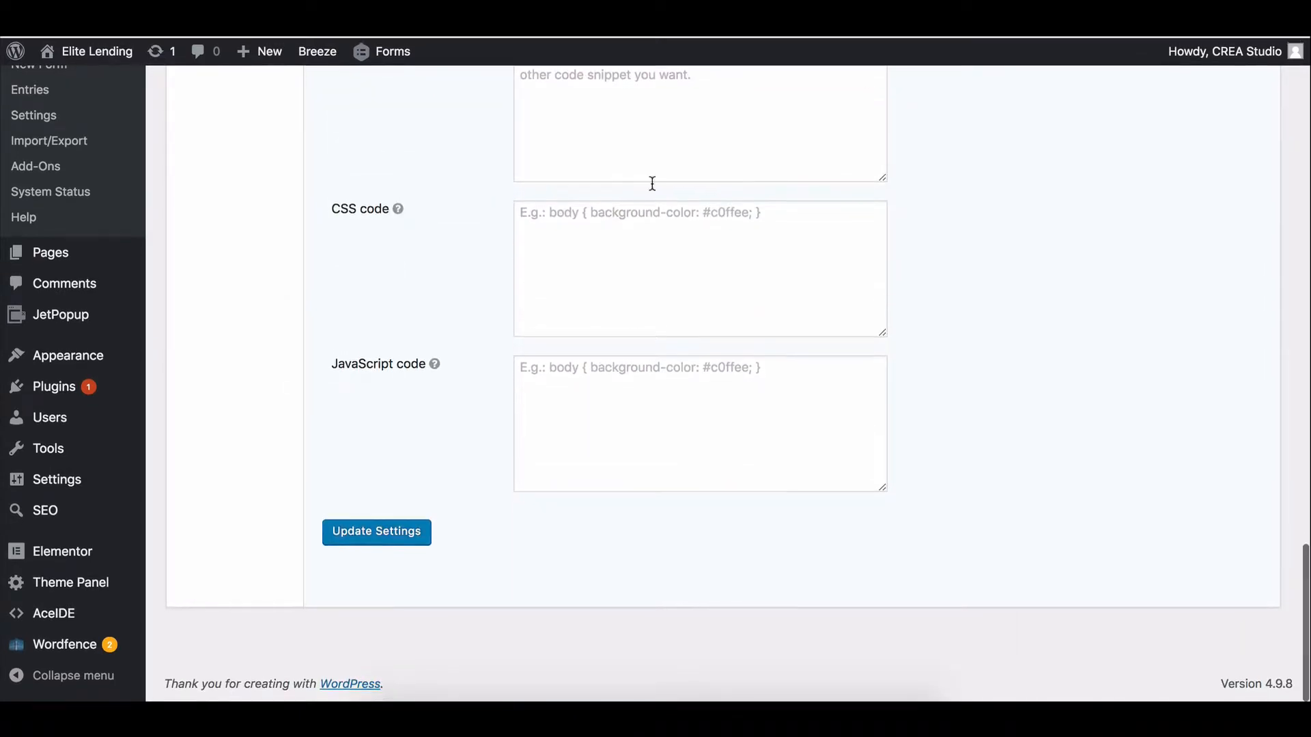
{"action": "scroll", "coordinate": [466, 293], "scroll_direction": "up", "scroll_amount": 7}
{"action": "scroll", "coordinate": [467, 294], "scroll_direction": "up", "scroll_amount": 5}
{"action": "scroll", "coordinate": [467, 293], "scroll_direction": "down", "scroll_amount": 15}
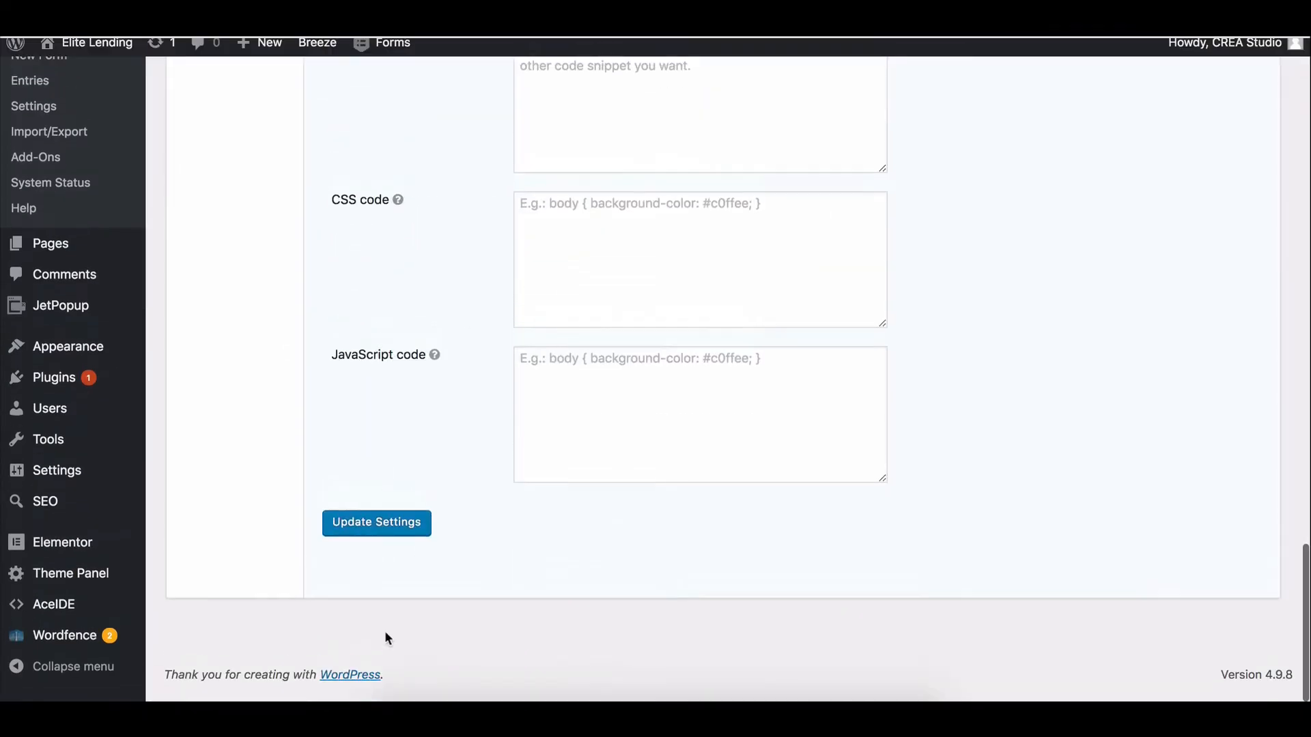
{"action": "left_click", "coordinate": [392, 543]}
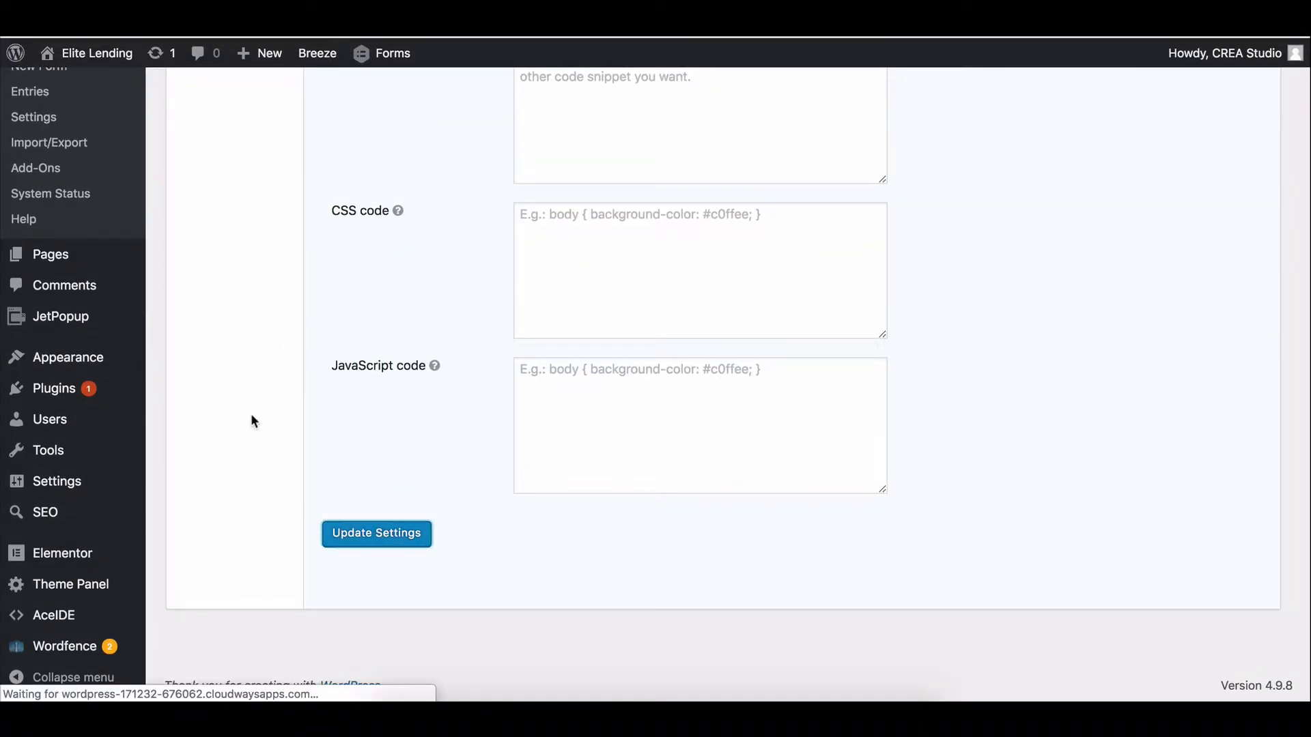
Focus the luminosity level percentage field in the Lastform settings.
{"action": "scroll", "coordinate": [493, 380], "scroll_direction": "down", "scroll_amount": 9}
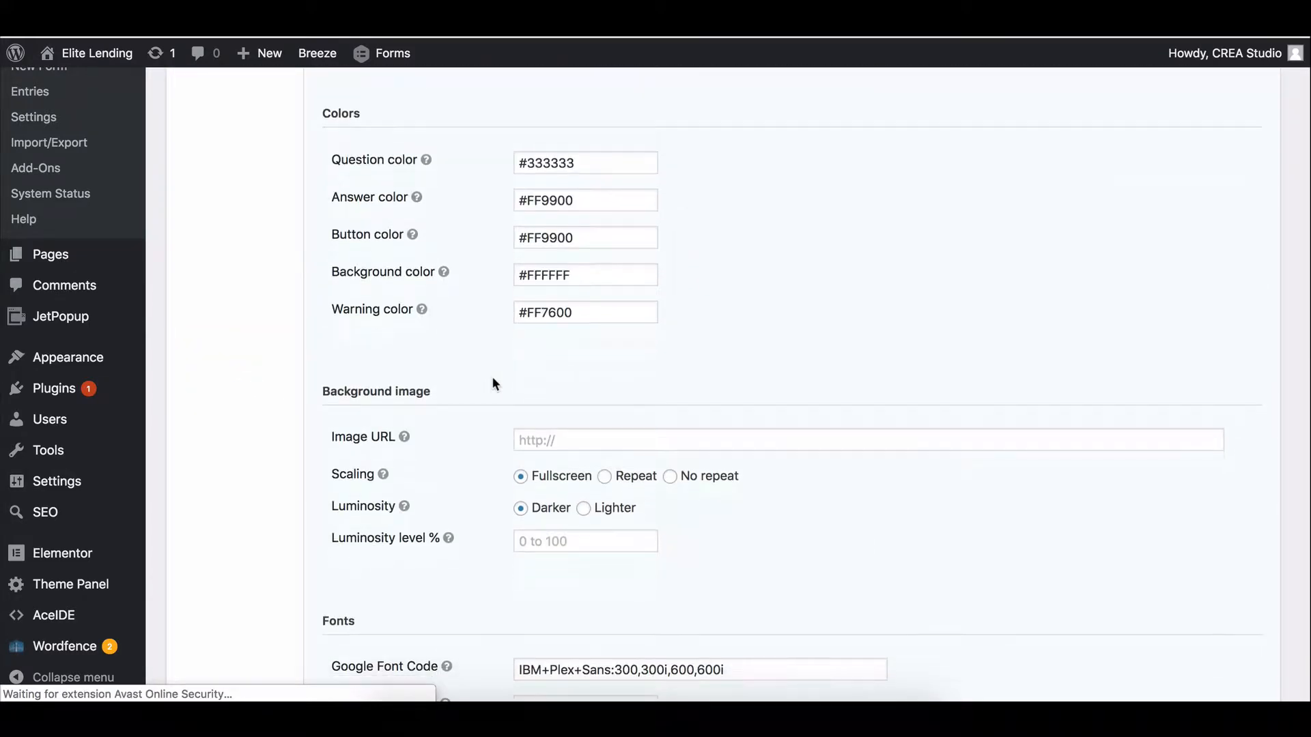
{"action": "scroll", "coordinate": [493, 381], "scroll_direction": "up", "scroll_amount": 10}
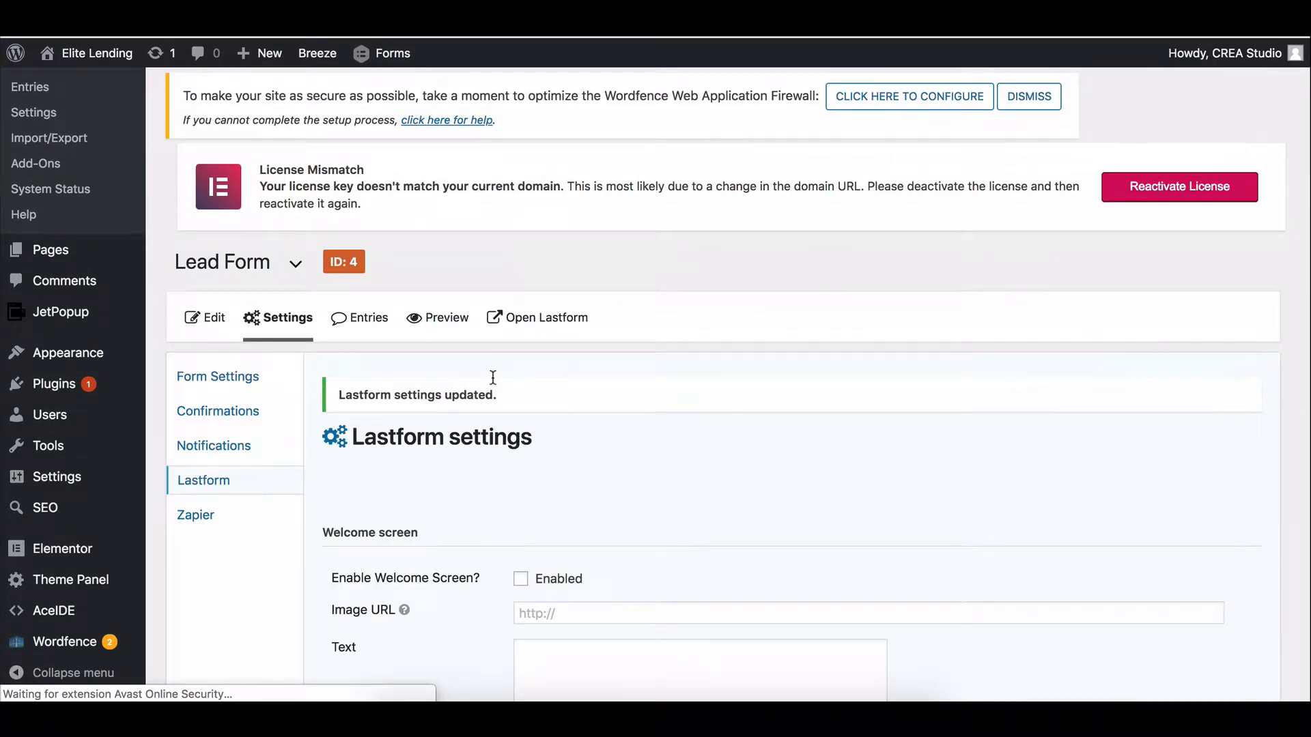
{"action": "scroll", "coordinate": [493, 379], "scroll_direction": "down", "scroll_amount": 6}
{"action": "scroll", "coordinate": [493, 380], "scroll_direction": "down", "scroll_amount": 7}
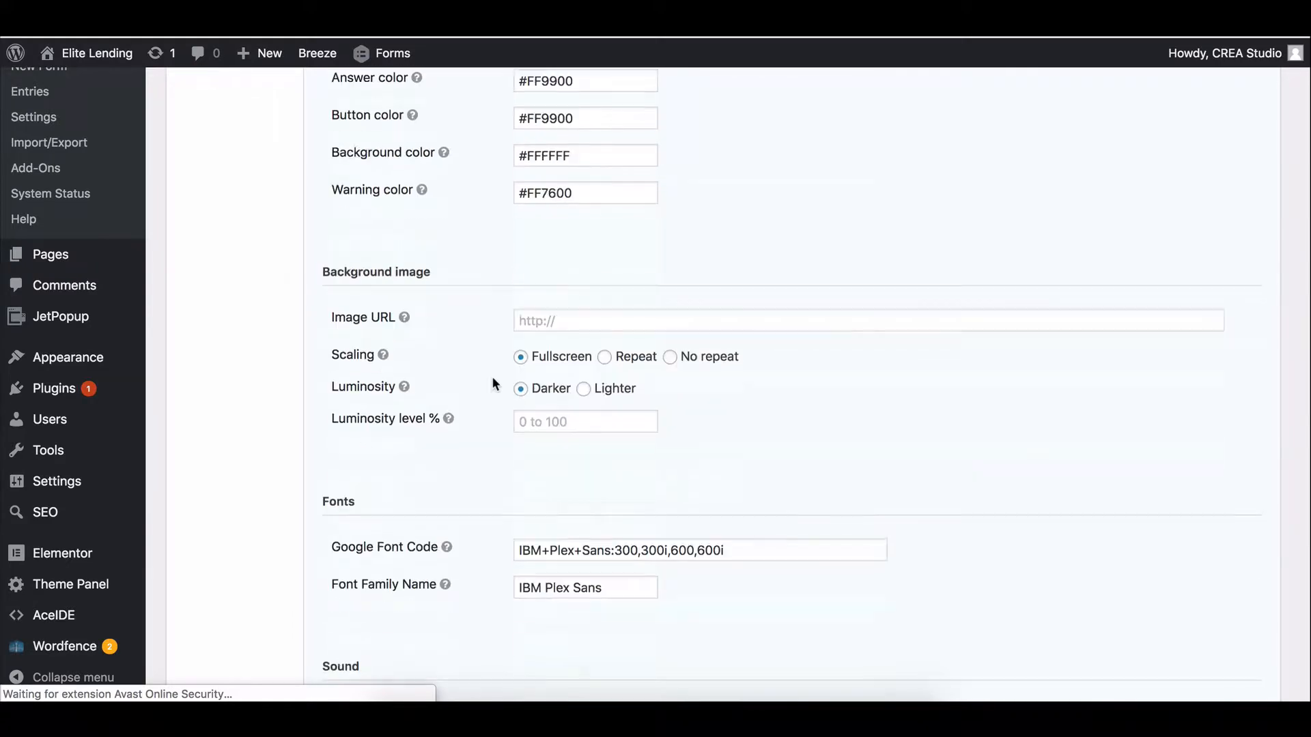
{"action": "scroll", "coordinate": [679, 349], "scroll_direction": "up", "scroll_amount": 1}
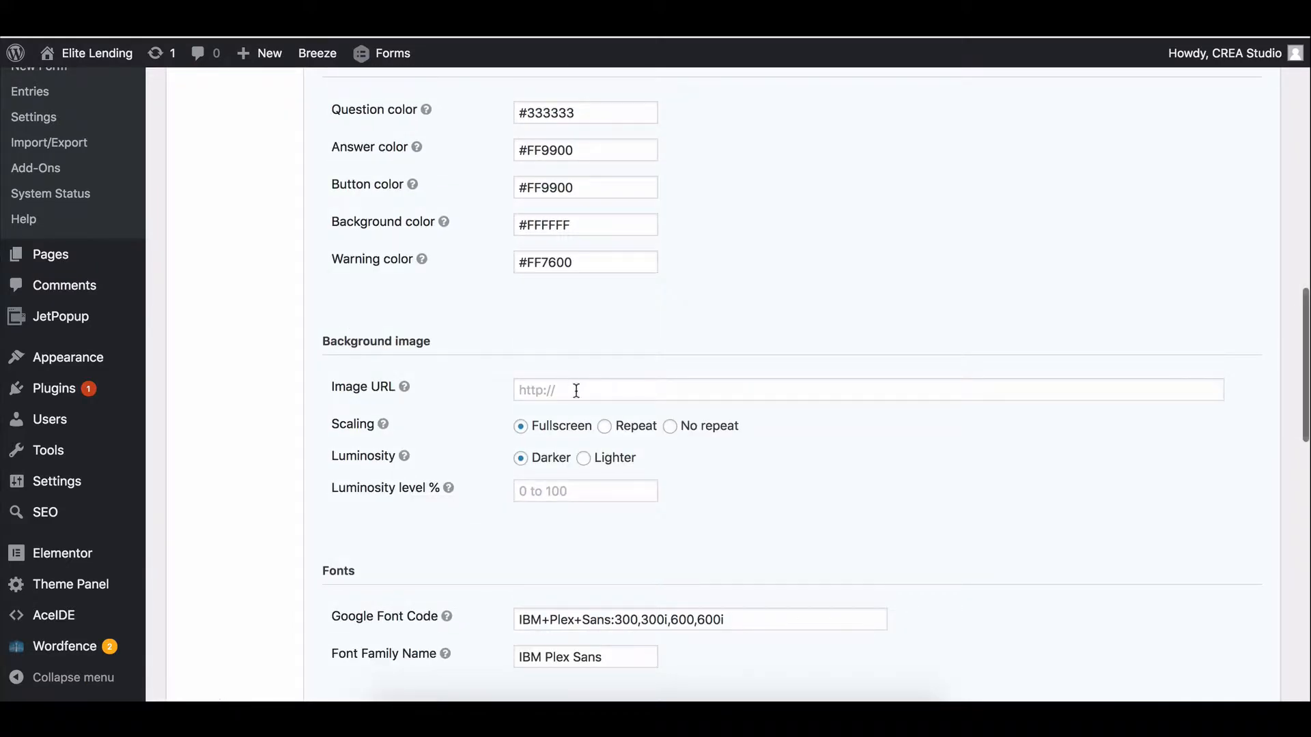
{"action": "mouse_move", "coordinate": [411, 455]}
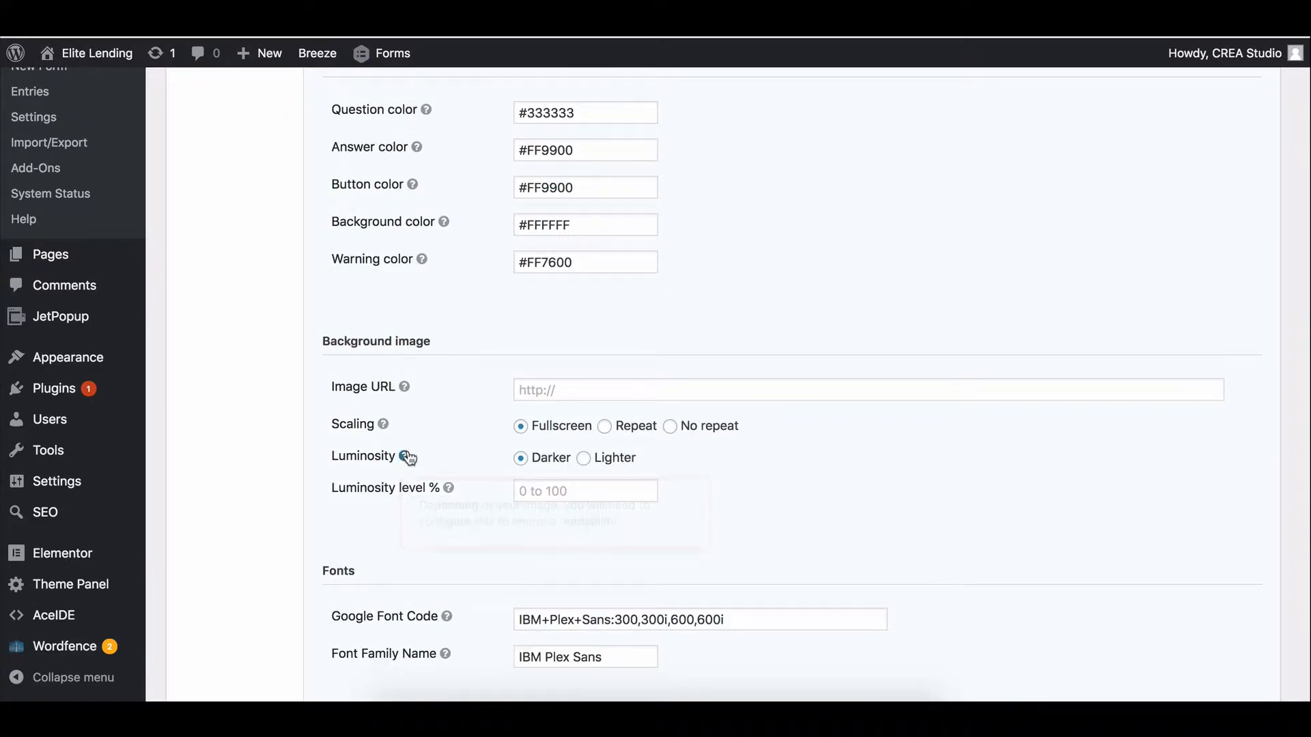
{"action": "left_click", "coordinate": [576, 486]}
{"action": "left_click", "coordinate": [767, 509]}
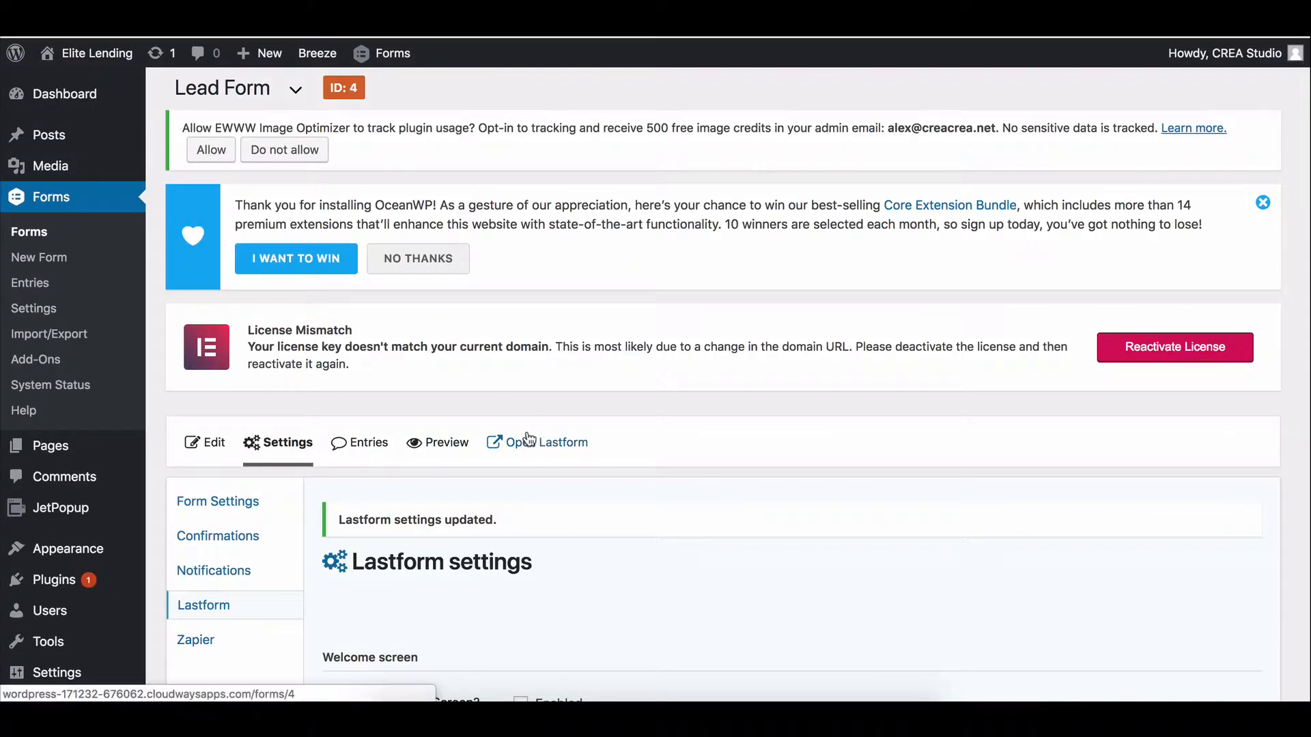
Open the Lead Form in full-screen Lastform view and scroll through its first step.
{"action": "left_click", "coordinate": [528, 440]}
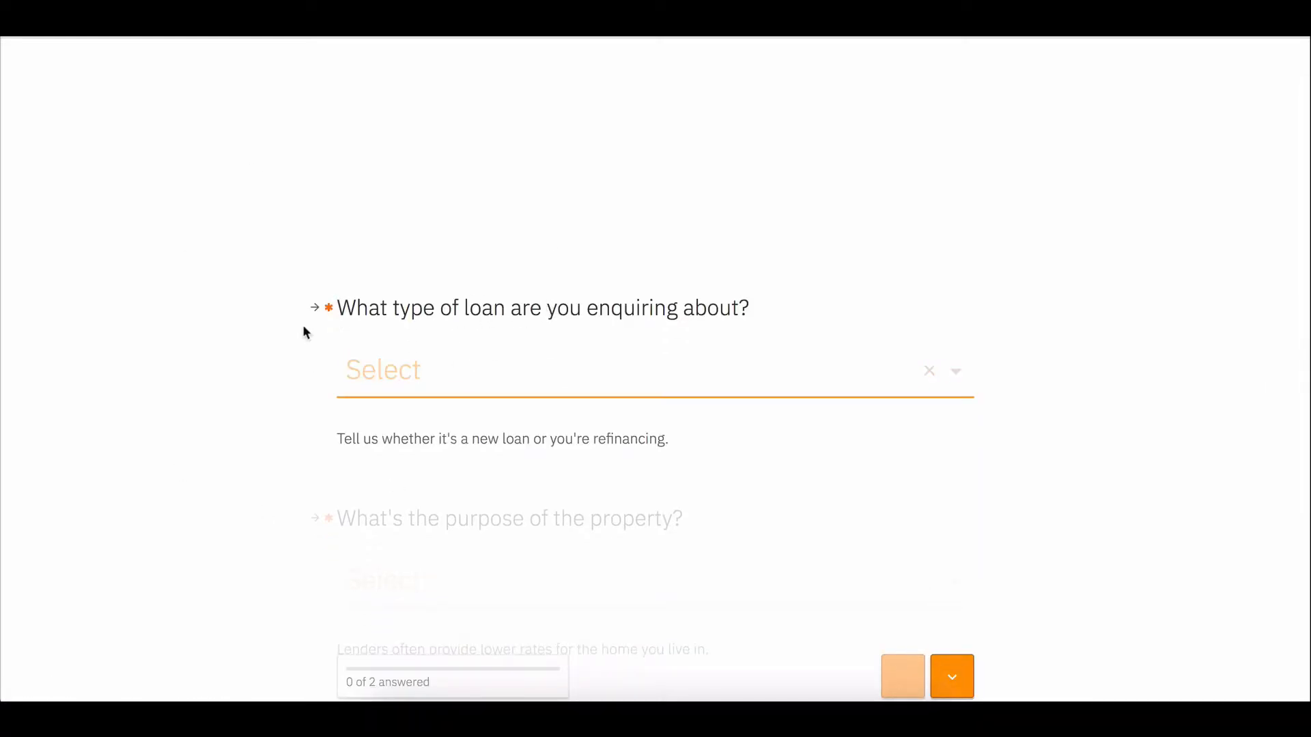
{"action": "scroll", "coordinate": [304, 331], "scroll_direction": "down", "scroll_amount": 3}
{"action": "scroll", "coordinate": [303, 332], "scroll_direction": "down", "scroll_amount": 3}
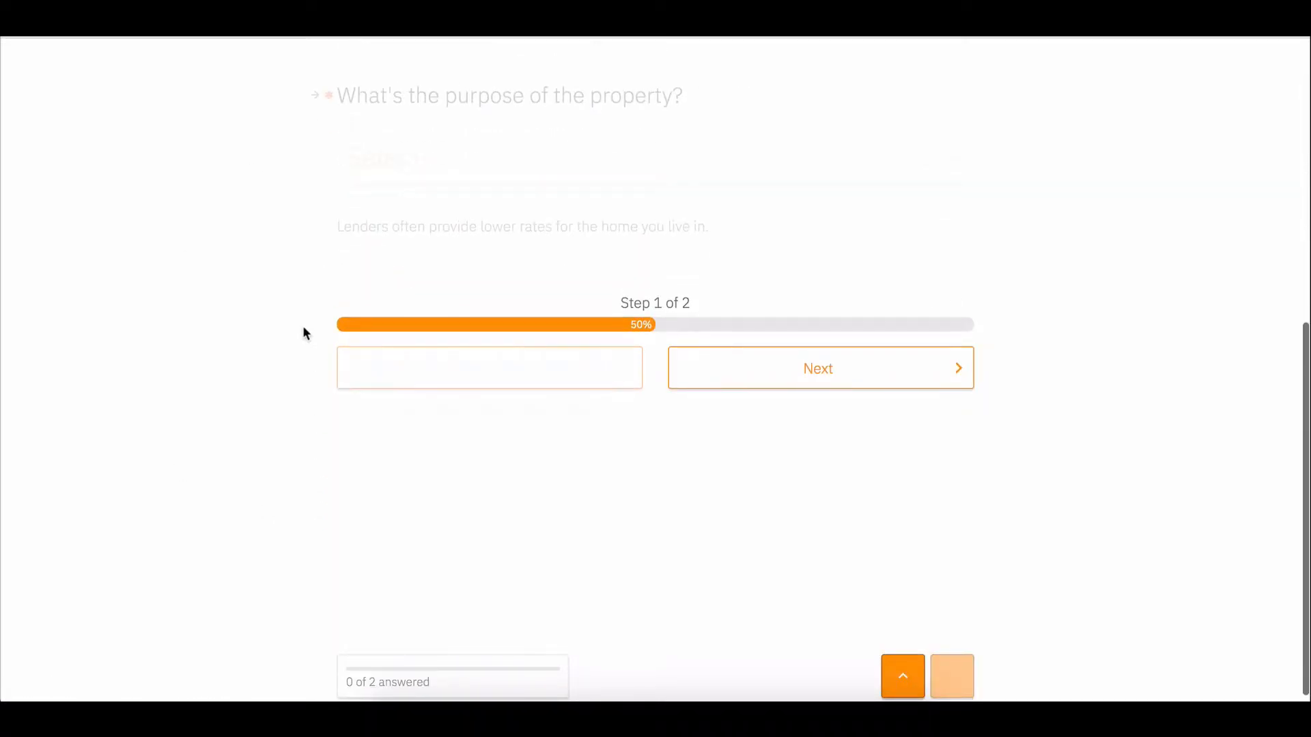
{"action": "scroll", "coordinate": [303, 333], "scroll_direction": "down", "scroll_amount": 3}
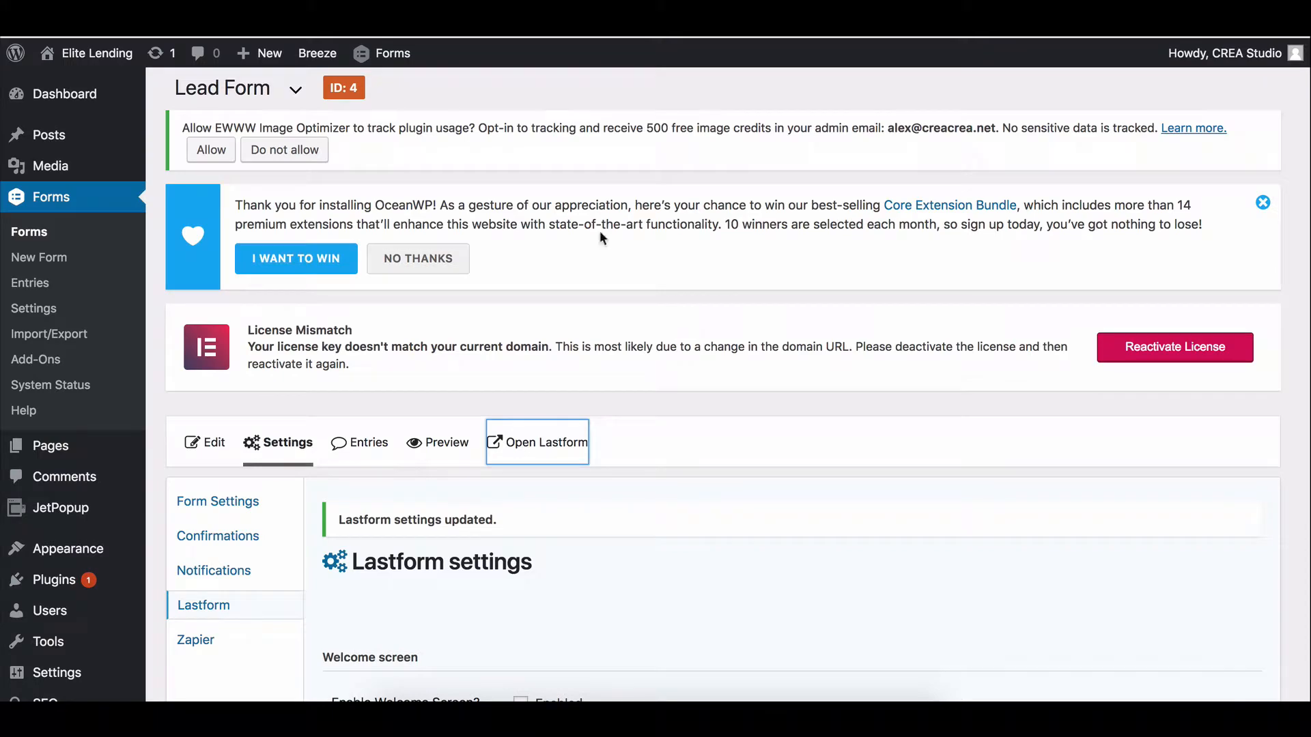
{"action": "scroll", "coordinate": [595, 257], "scroll_direction": "down", "scroll_amount": 8}
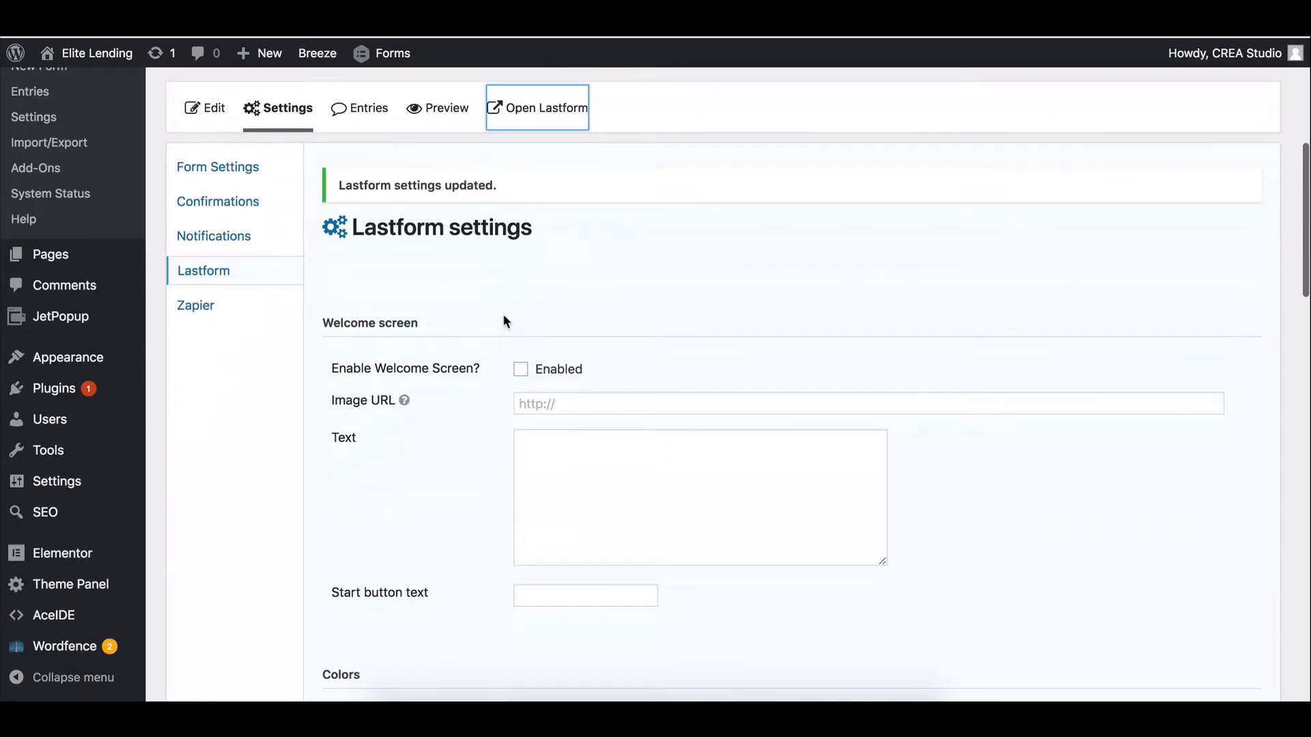
{"action": "scroll", "coordinate": [429, 381], "scroll_direction": "up", "scroll_amount": 2}
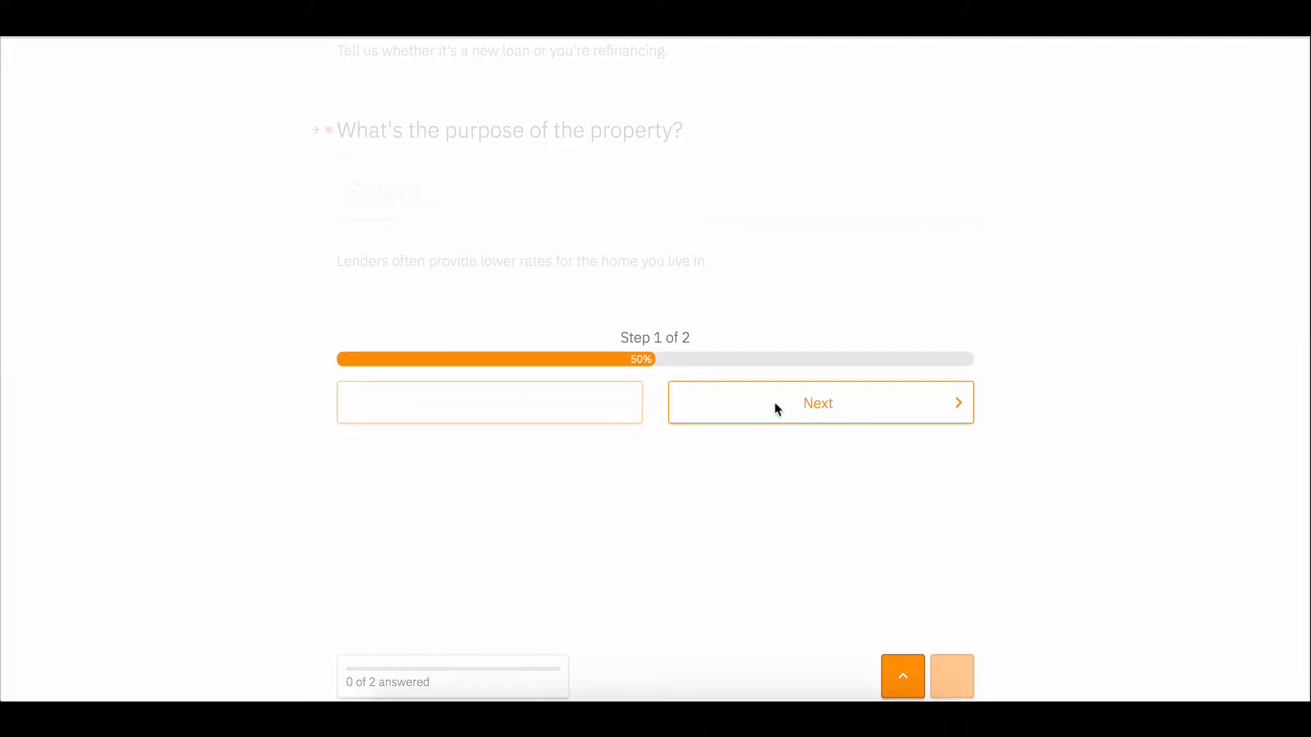
Advance the form to step 2, then return to the step 1 loan-type questions.
{"action": "left_click", "coordinate": [850, 413]}
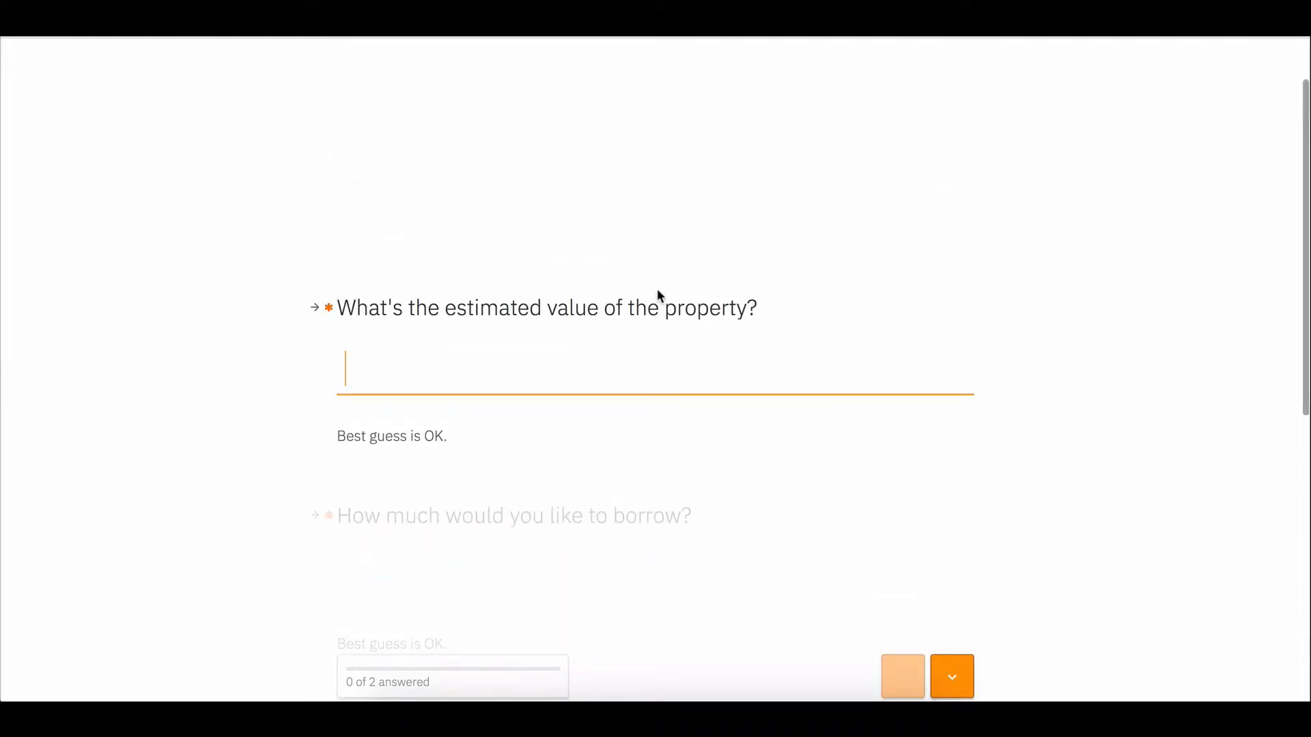
{"action": "scroll", "coordinate": [628, 355], "scroll_direction": "down", "scroll_amount": 4}
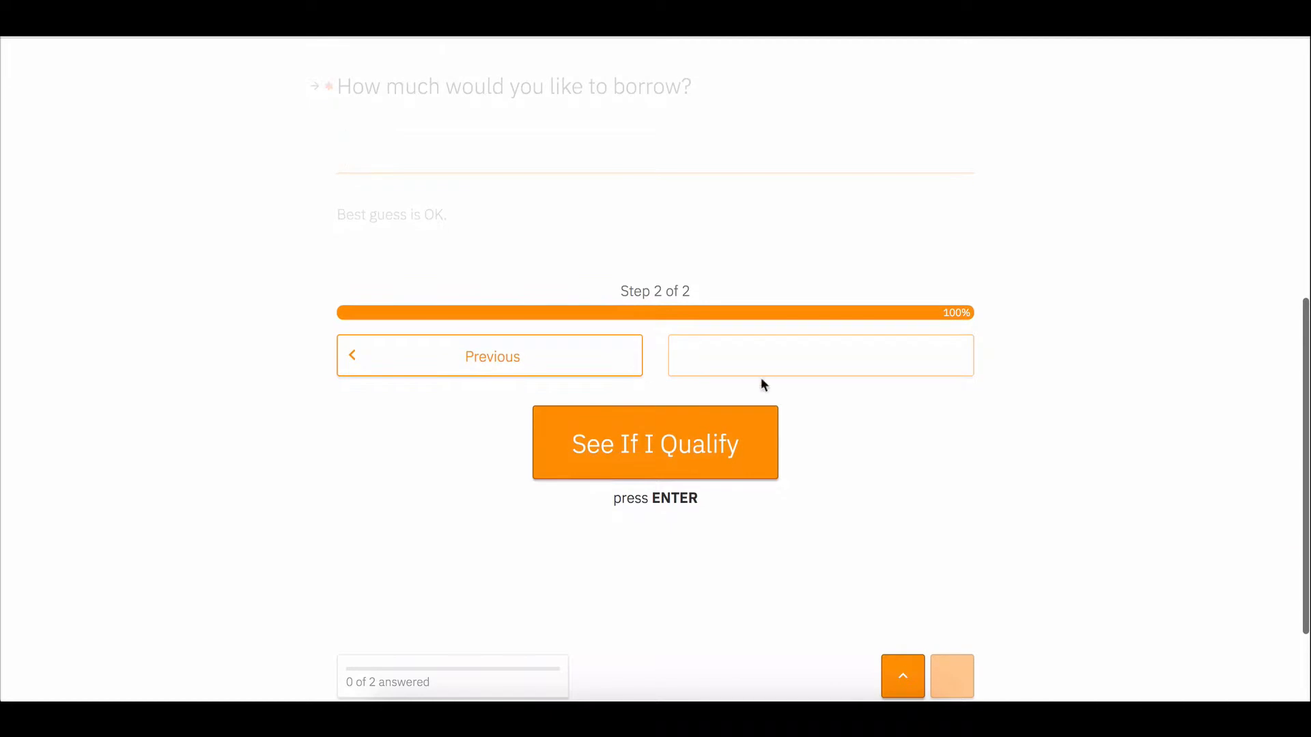
{"action": "left_click", "coordinate": [561, 370]}
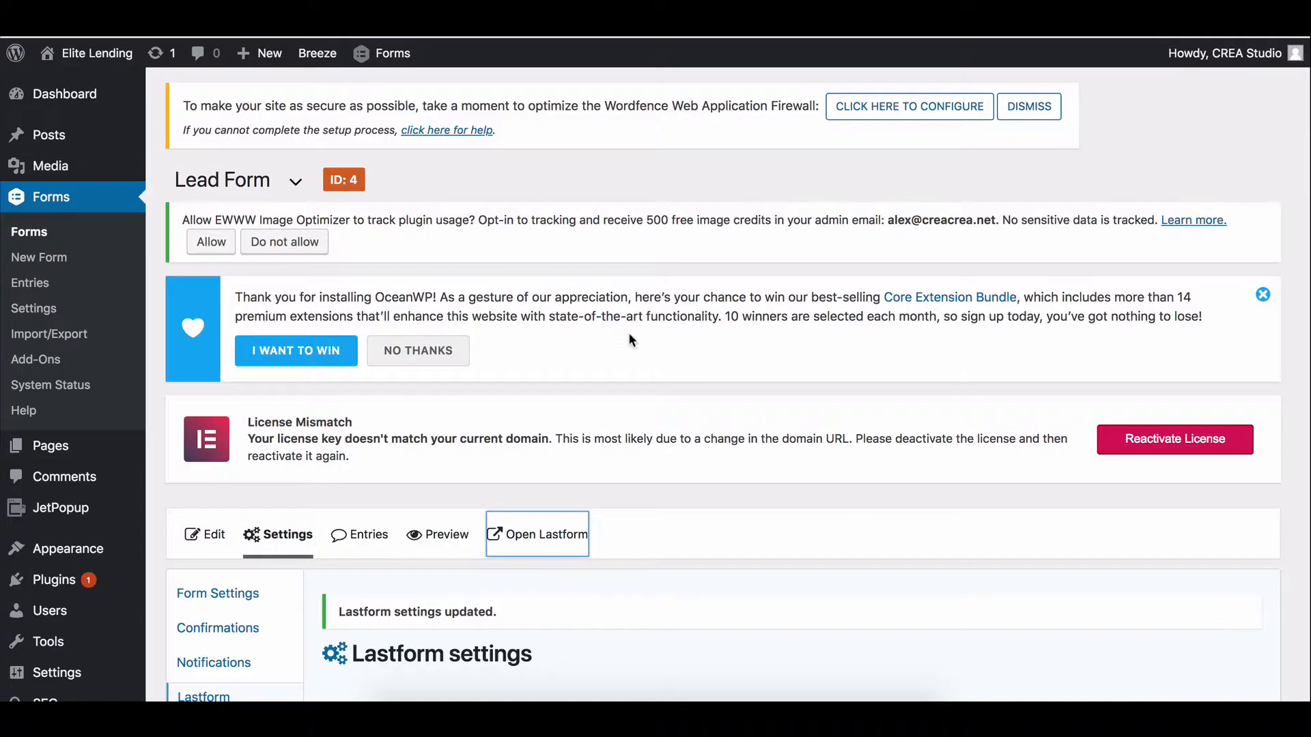
Save the Lead Form's Lastform settings.
{"action": "scroll", "coordinate": [551, 466], "scroll_direction": "down", "scroll_amount": 15}
{"action": "scroll", "coordinate": [304, 474], "scroll_direction": "down", "scroll_amount": 15}
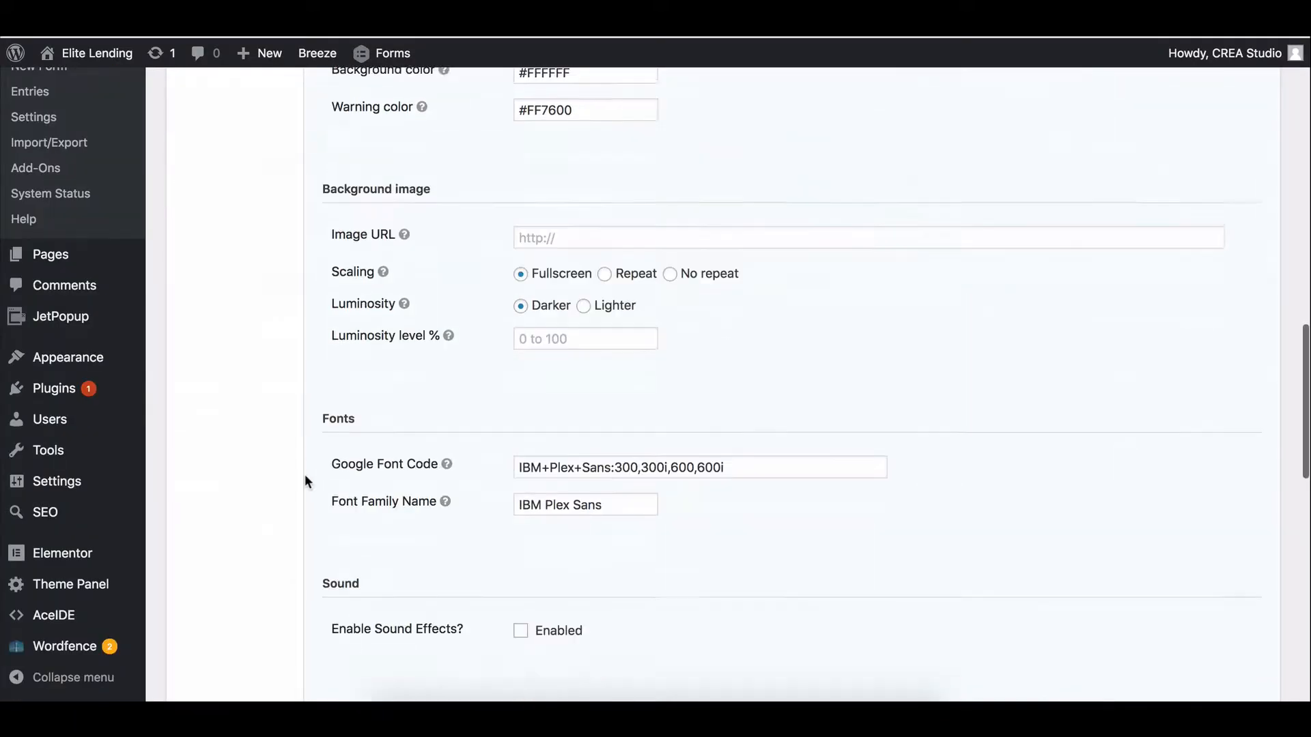
{"action": "left_click", "coordinate": [362, 539]}
In the form editor, move the Page Break below the borrow question and update the form.
{"action": "scroll", "coordinate": [390, 567], "scroll_direction": "up", "scroll_amount": 20}
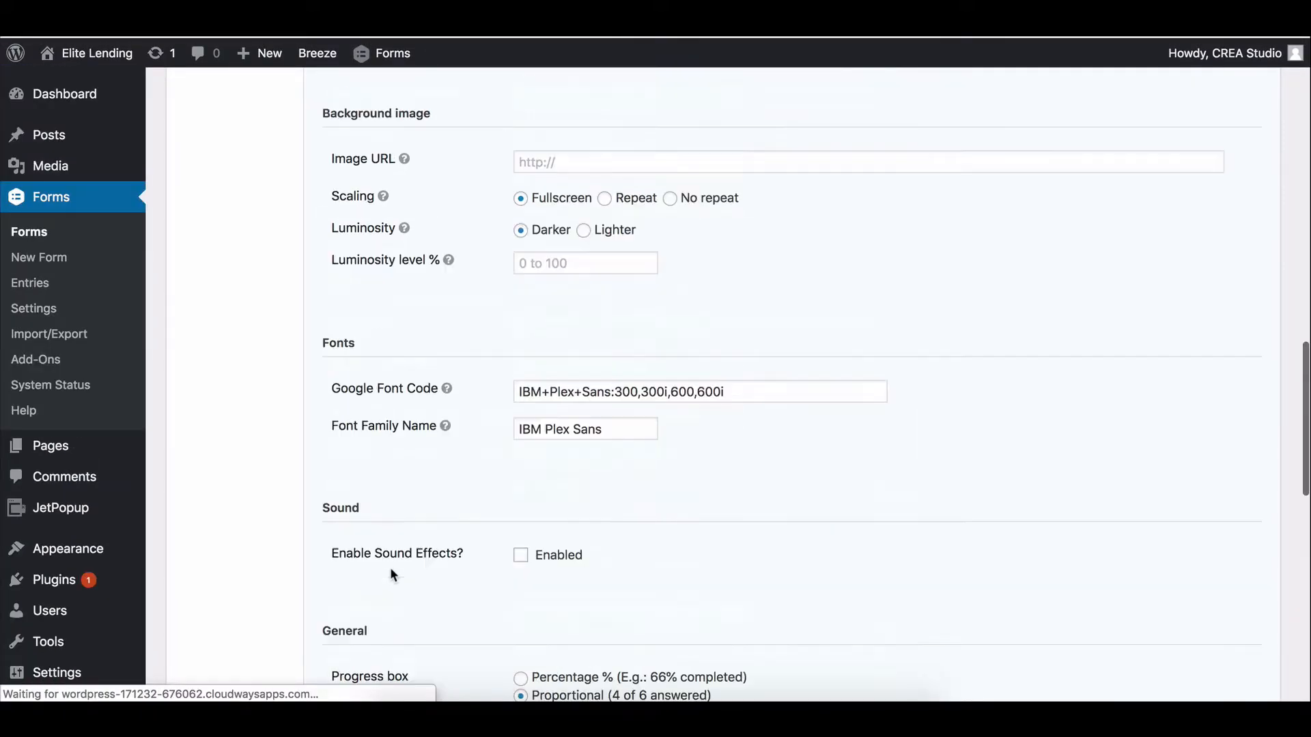
{"action": "scroll", "coordinate": [351, 210], "scroll_direction": "up", "scroll_amount": 5}
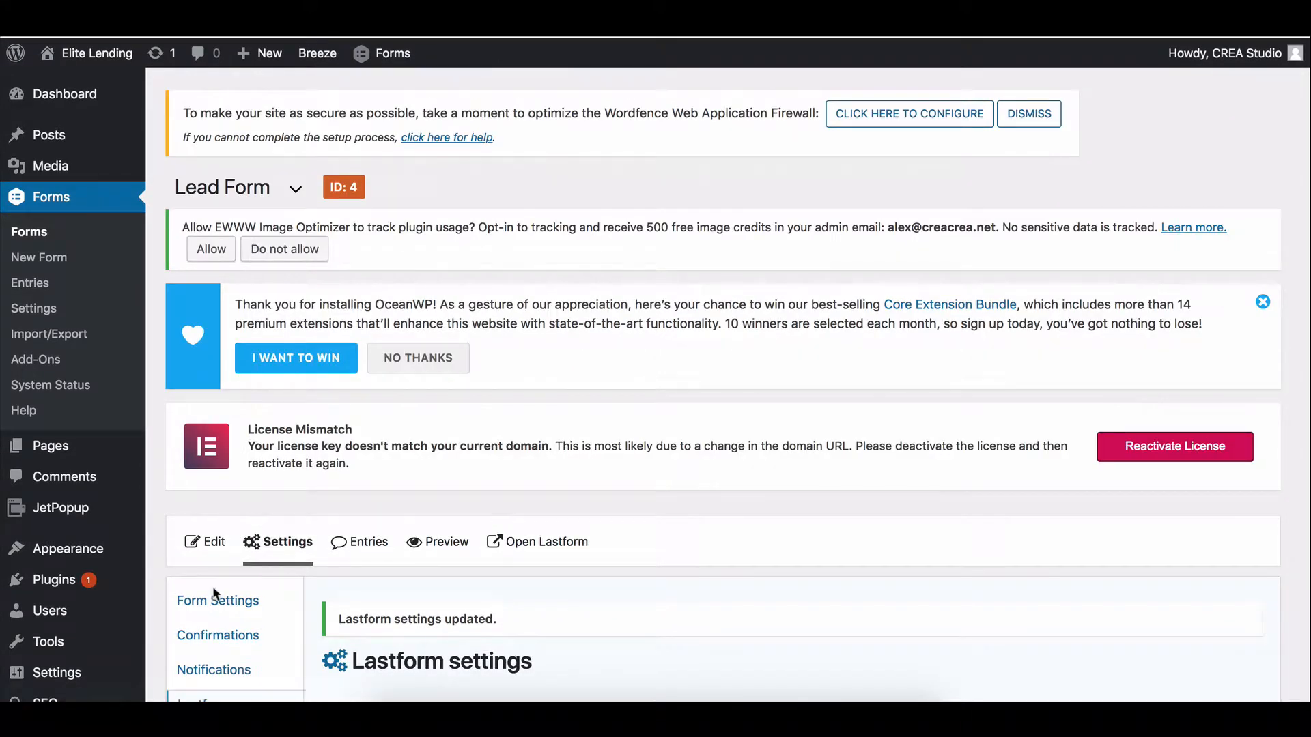
{"action": "left_click", "coordinate": [214, 539]}
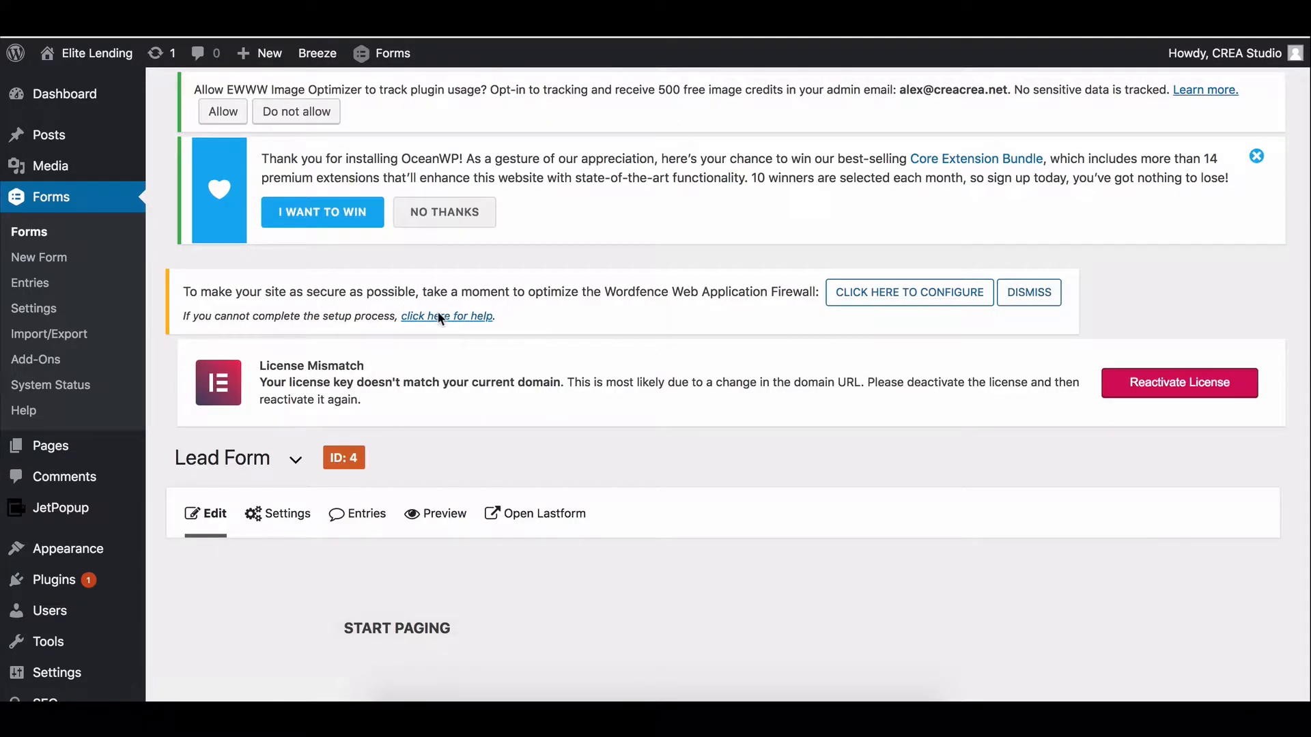
{"action": "scroll", "coordinate": [437, 310], "scroll_direction": "down", "scroll_amount": 4}
{"action": "scroll", "coordinate": [558, 341], "scroll_direction": "down", "scroll_amount": 7}
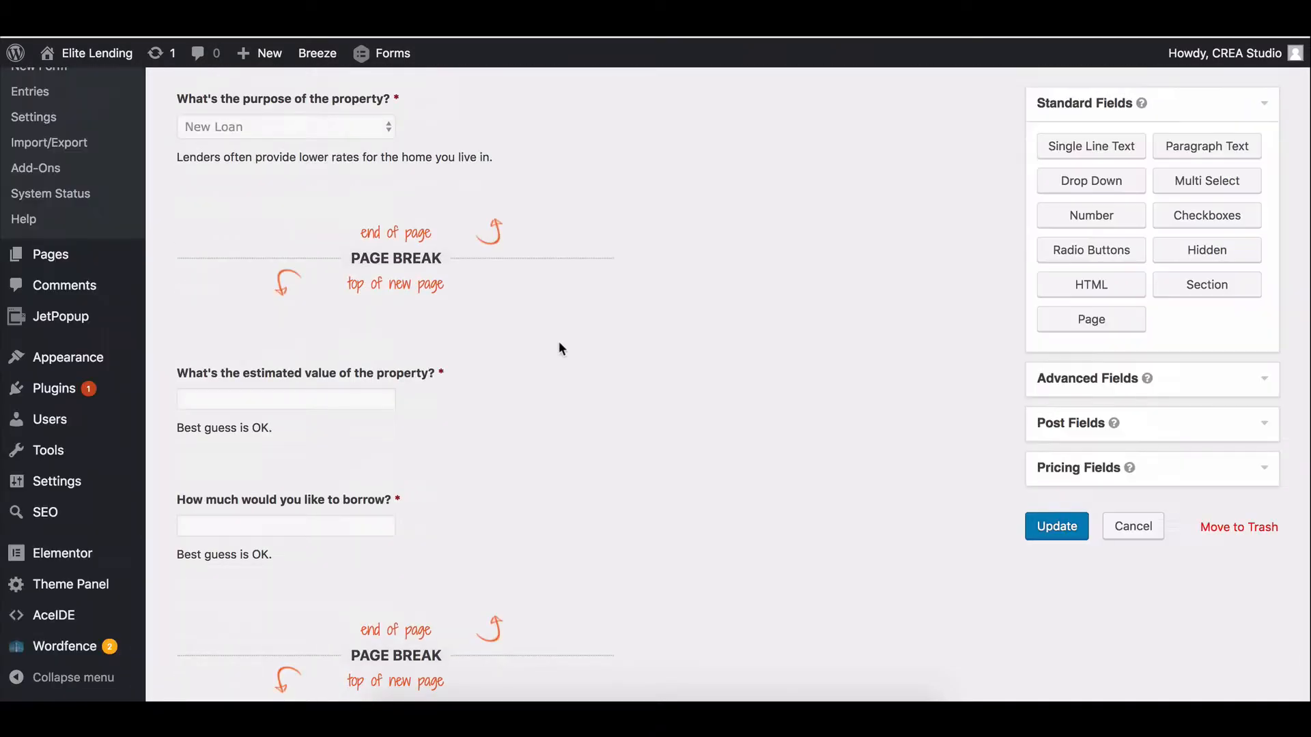
{"action": "left_click_drag", "start_coordinate": [444, 258], "coordinate": [455, 393]}
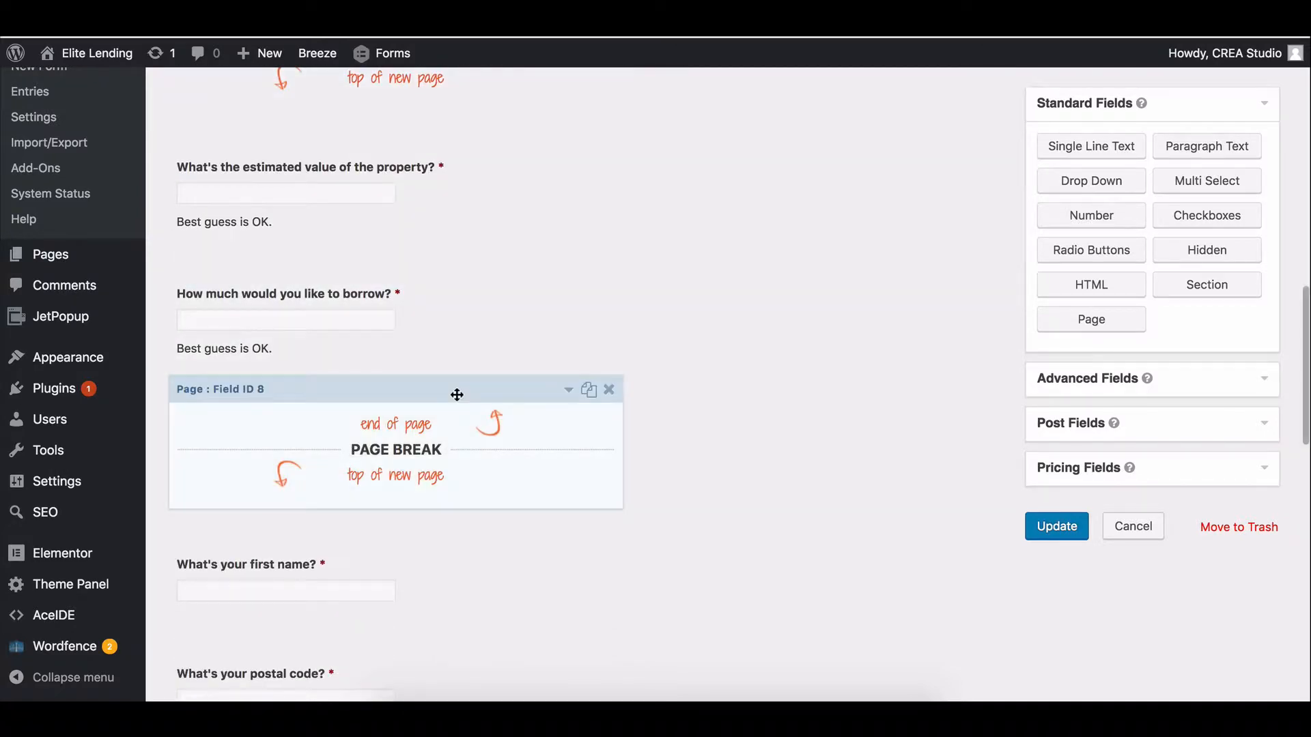
{"action": "scroll", "coordinate": [483, 362], "scroll_direction": "down", "scroll_amount": 6}
{"action": "scroll", "coordinate": [484, 359], "scroll_direction": "down", "scroll_amount": 5}
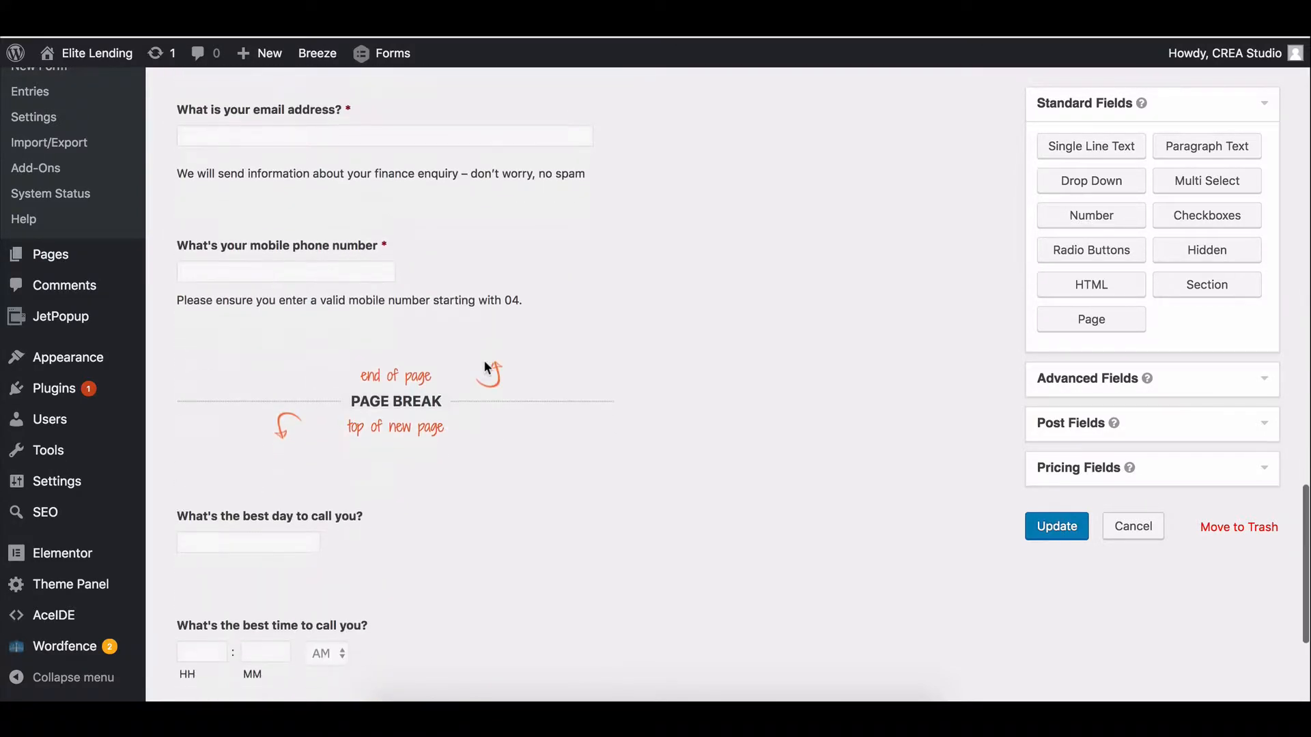
{"action": "scroll", "coordinate": [483, 359], "scroll_direction": "down", "scroll_amount": 3}
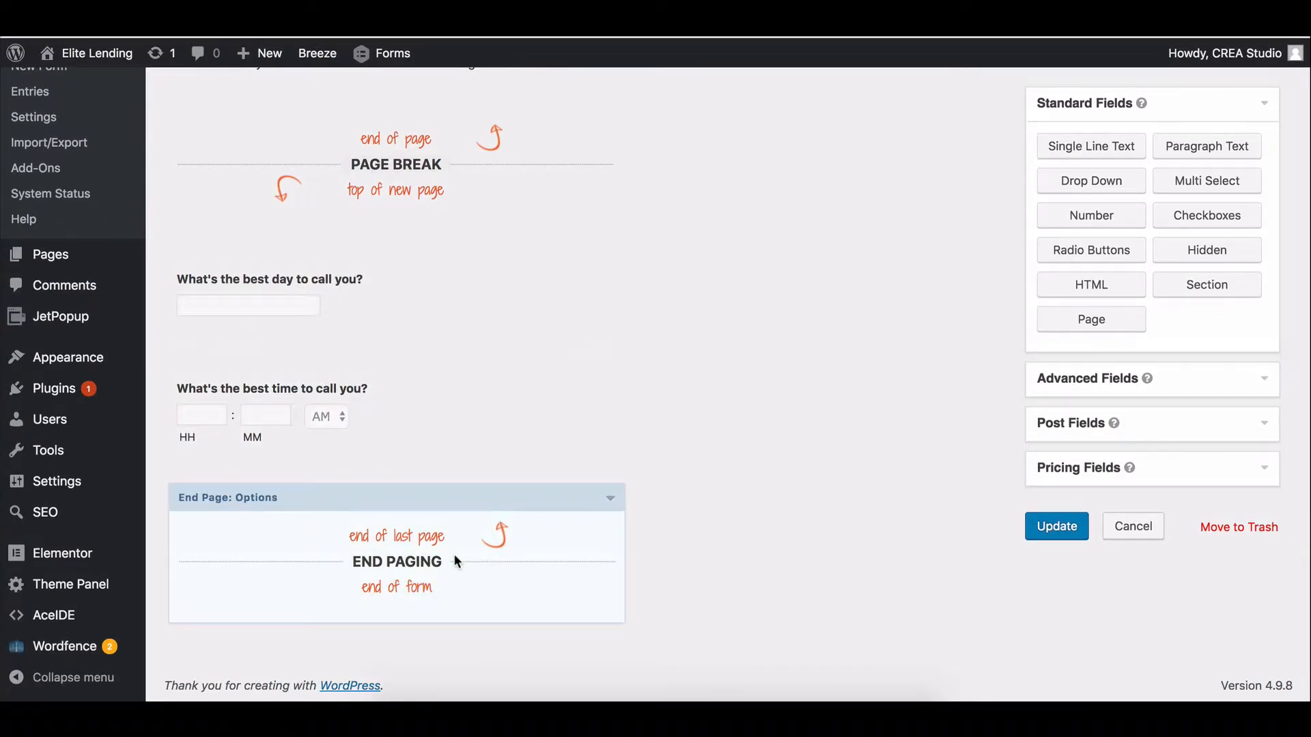
{"action": "left_click", "coordinate": [1056, 525]}
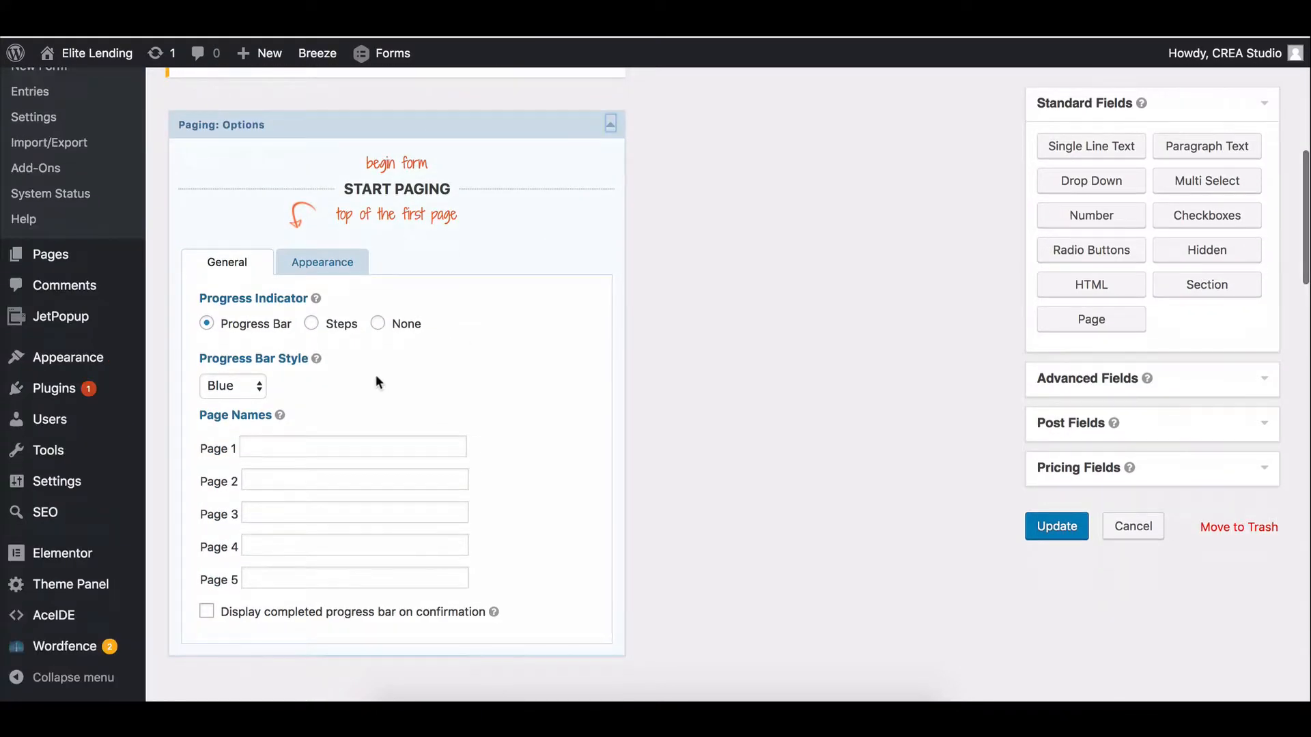
Set the Lead Form's Progress Bar Style to Orange and update the form.
{"action": "scroll", "coordinate": [379, 383], "scroll_direction": "down", "scroll_amount": 1}
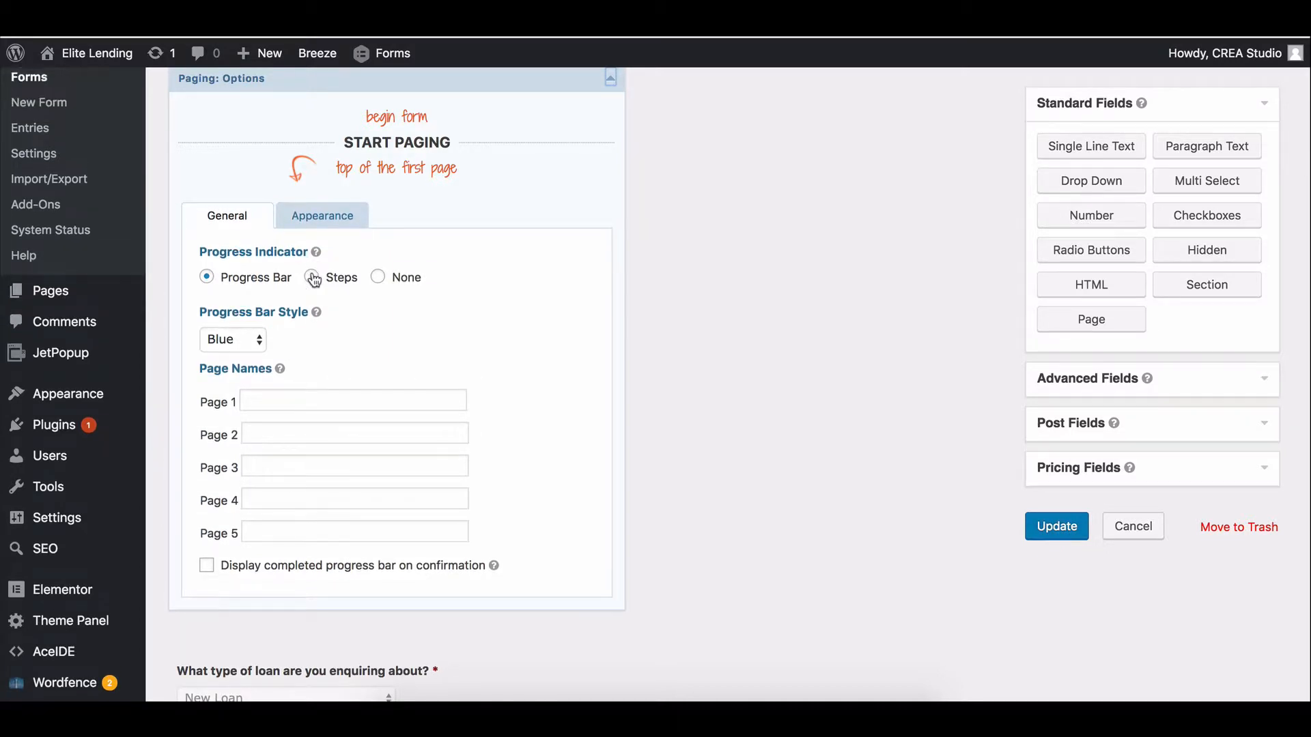
{"action": "left_click", "coordinate": [227, 338]}
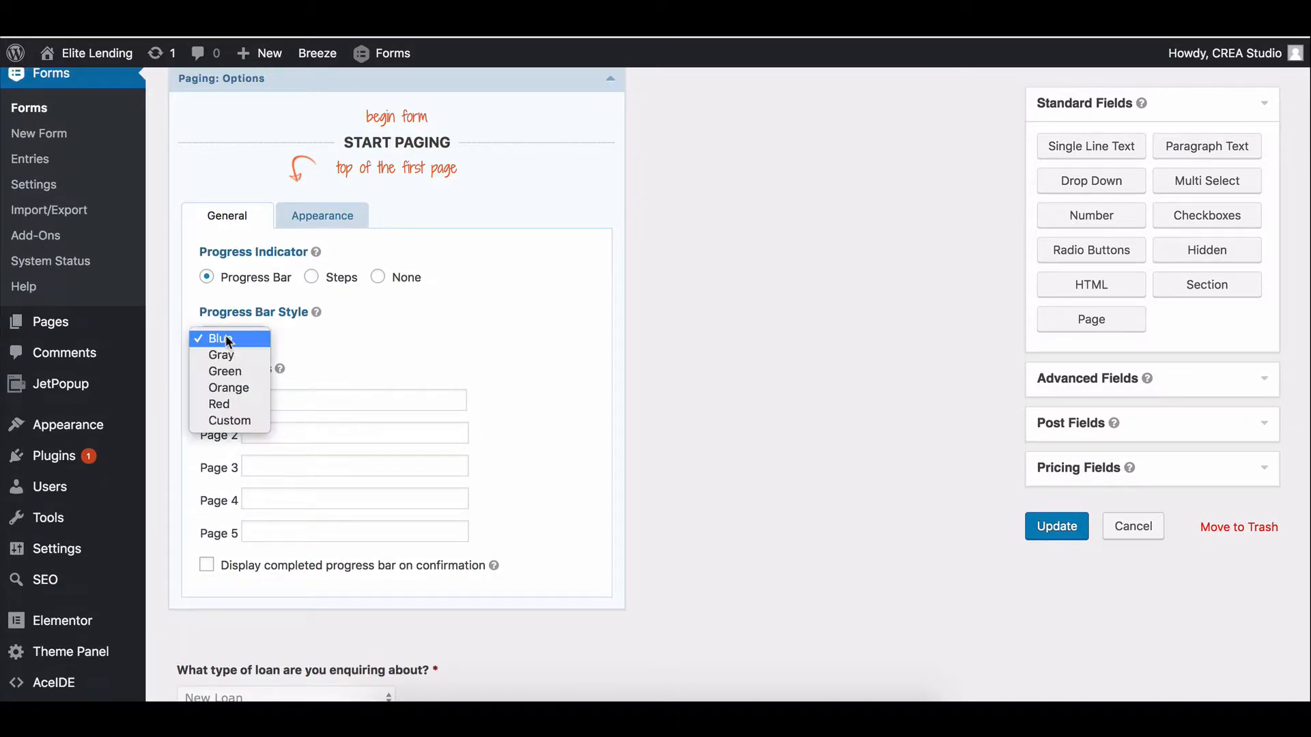
{"action": "left_click", "coordinate": [236, 390]}
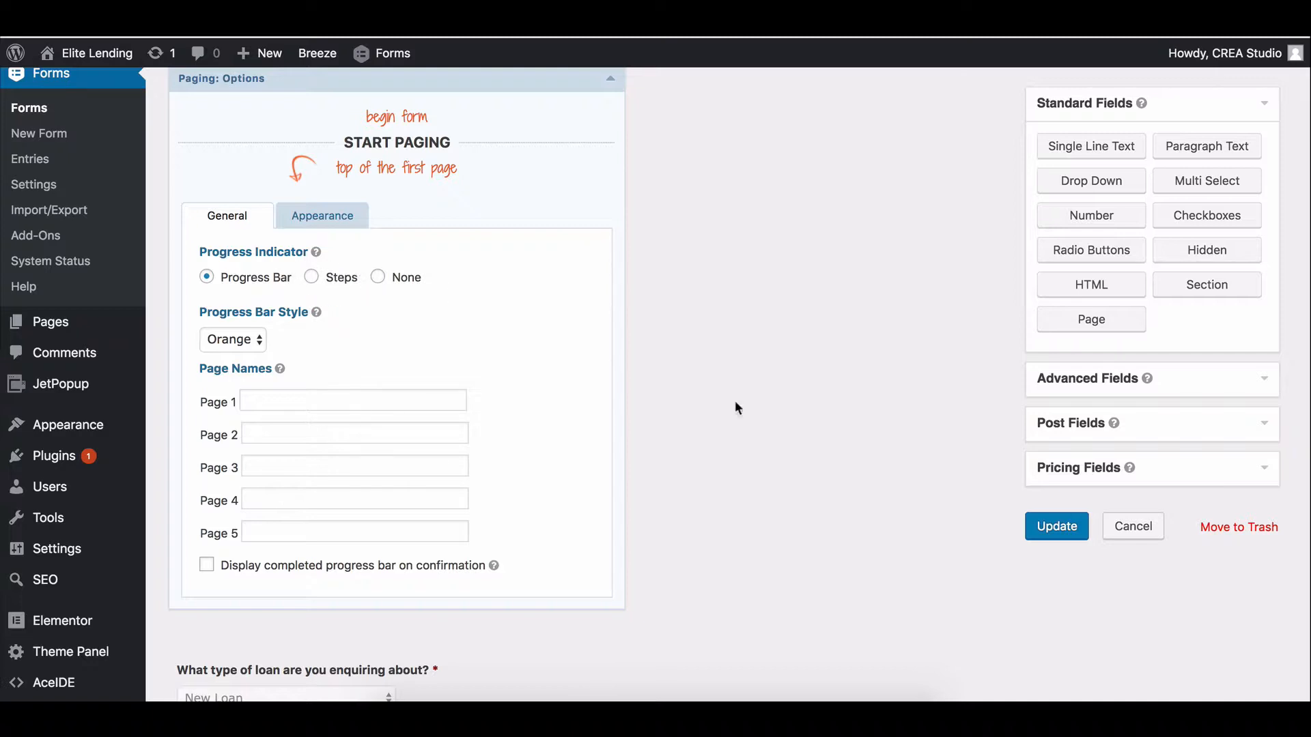
{"action": "left_click", "coordinate": [1052, 539]}
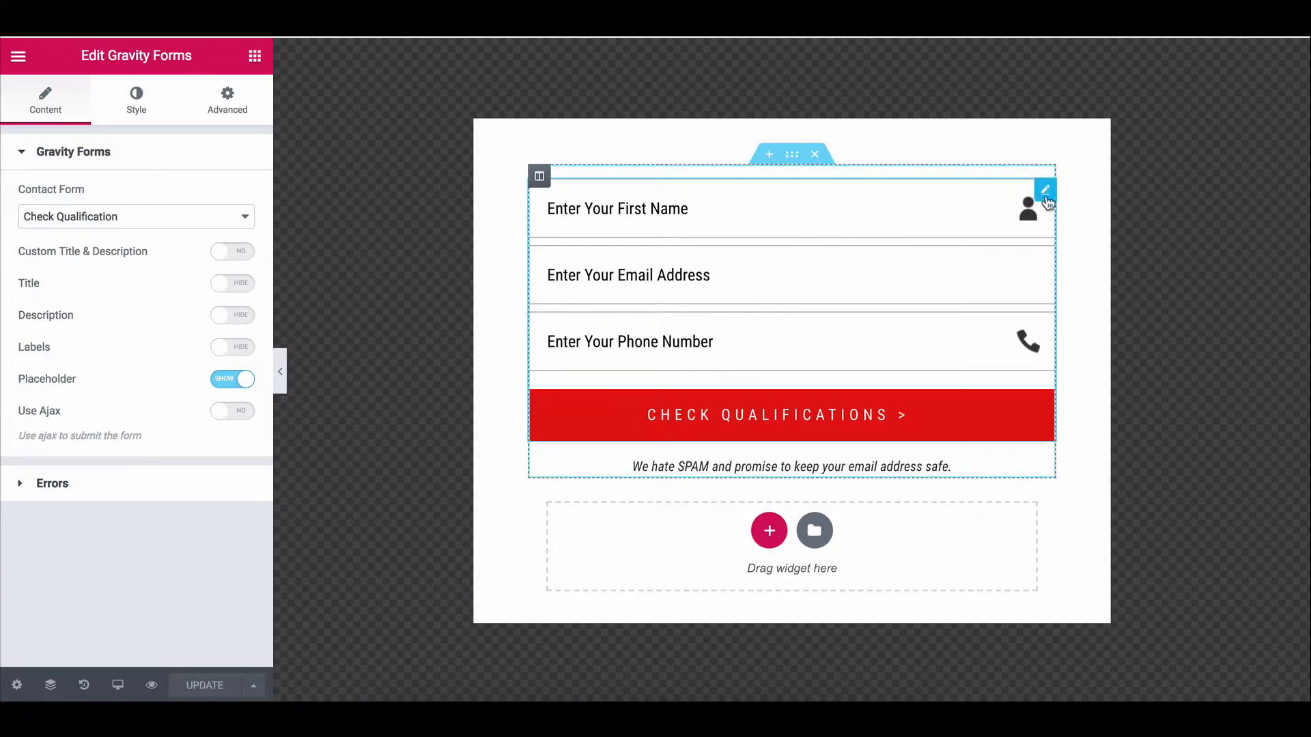
Delete the Check Qualification Gravity Forms widget and the 'We hate SPAM' text widget.
{"action": "right_click", "coordinate": [1047, 201]}
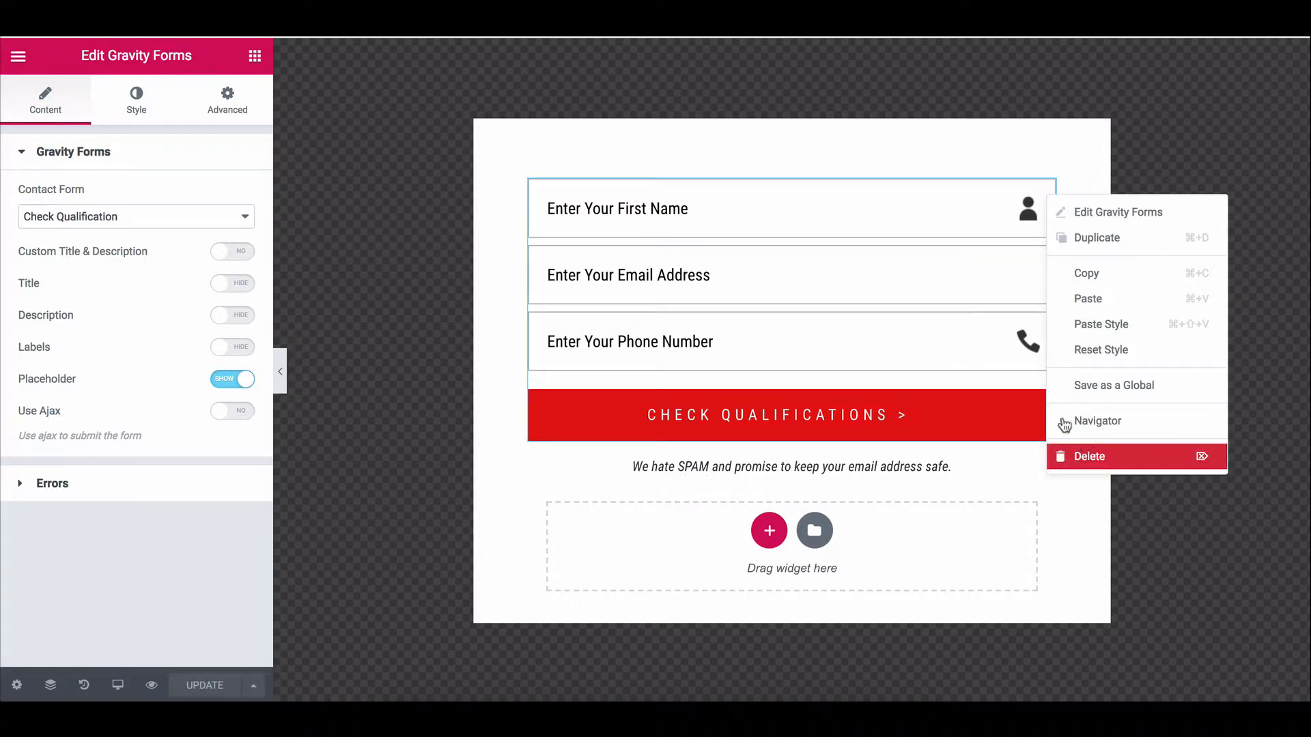
{"action": "key", "text": "Delete"}
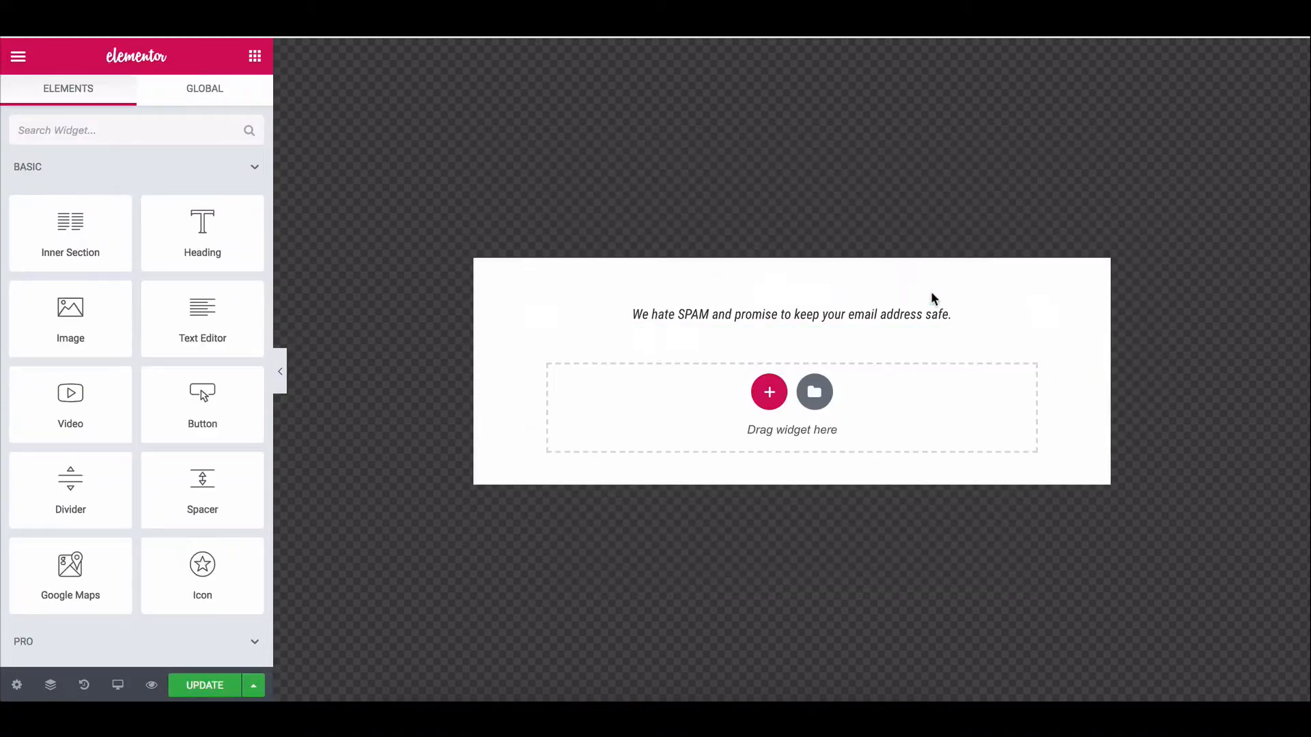
{"action": "right_click", "coordinate": [1041, 316]}
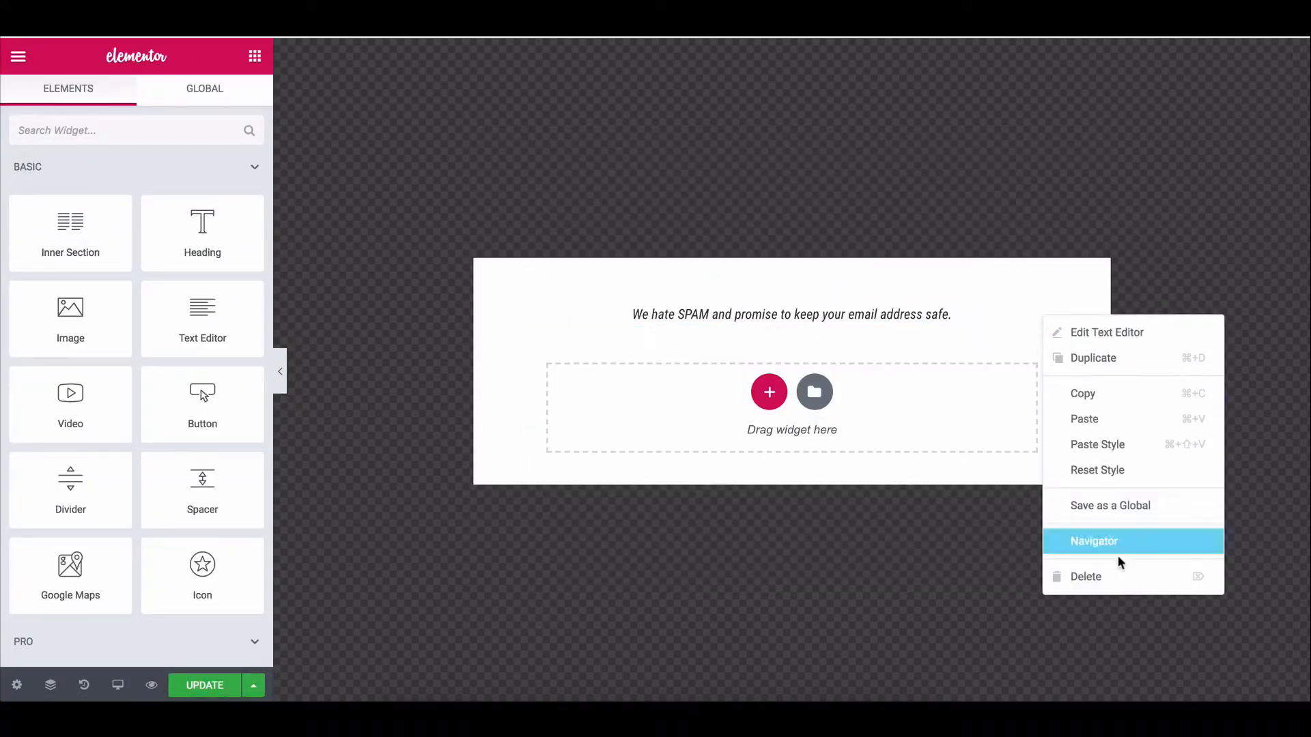
{"action": "left_click", "coordinate": [1126, 586]}
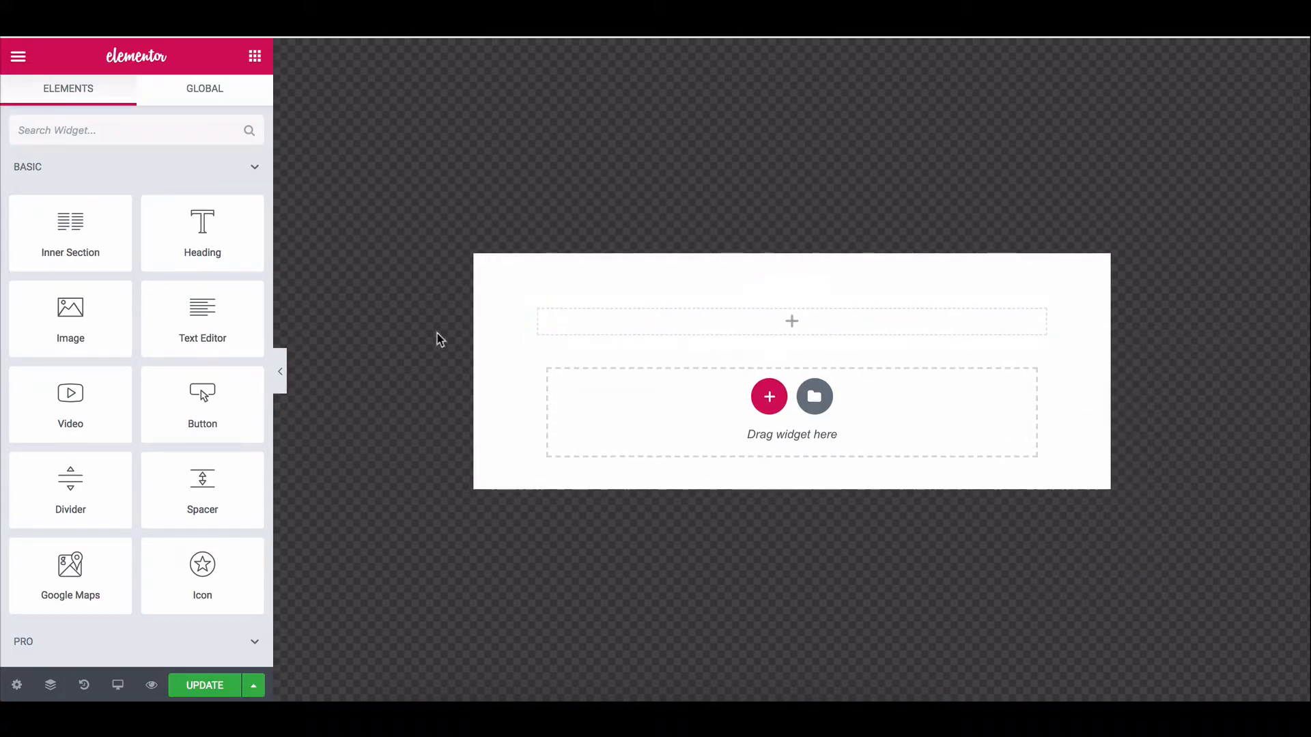
Review the popup's own settings and its Style options.
{"action": "left_click", "coordinate": [16, 685]}
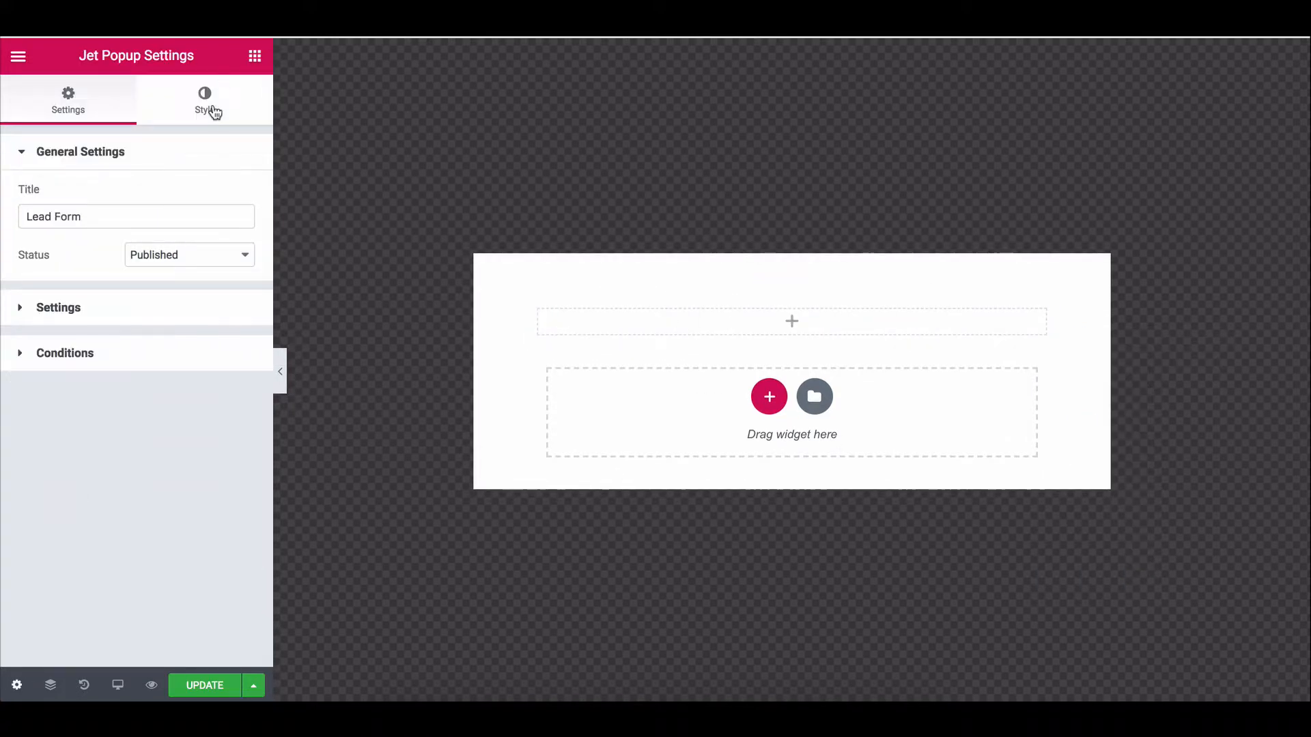
{"action": "left_click", "coordinate": [199, 135]}
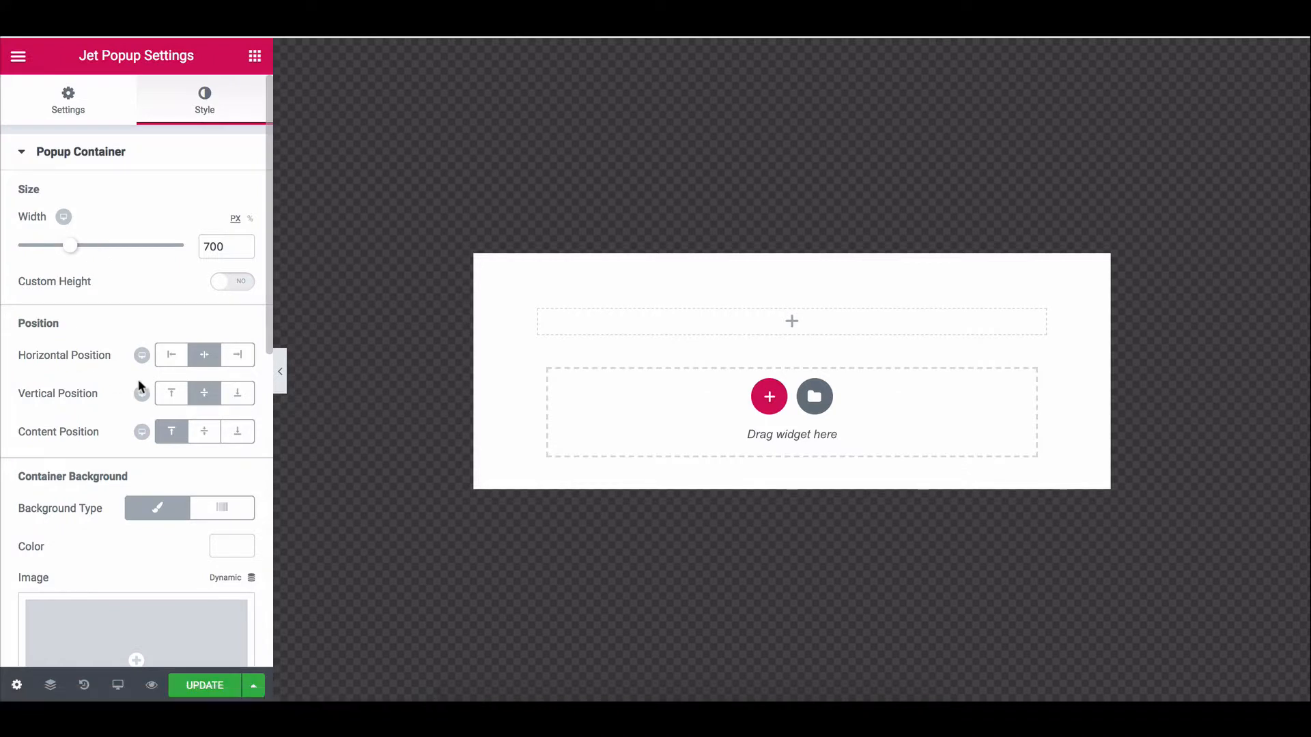
{"action": "scroll", "coordinate": [102, 317], "scroll_direction": "down", "scroll_amount": 3}
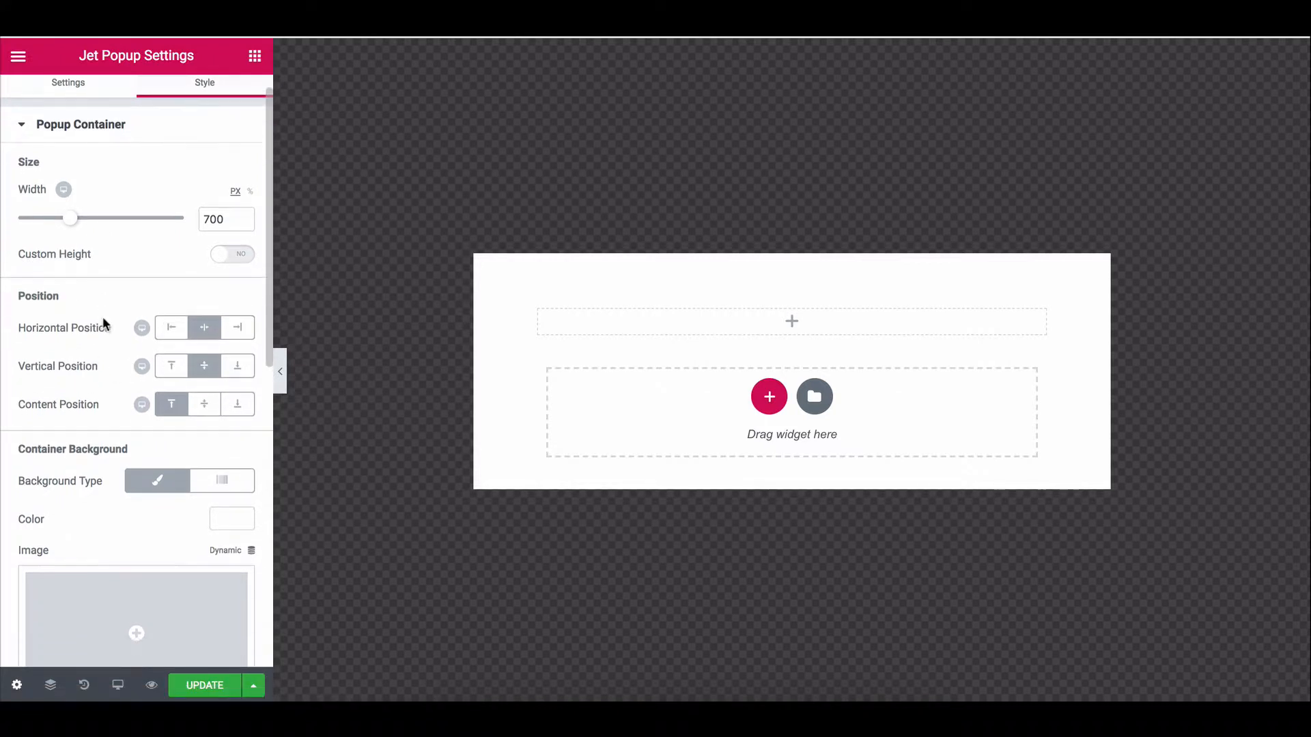
{"action": "scroll", "coordinate": [102, 318], "scroll_direction": "up", "scroll_amount": 1}
{"action": "scroll", "coordinate": [103, 318], "scroll_direction": "up", "scroll_amount": 3}
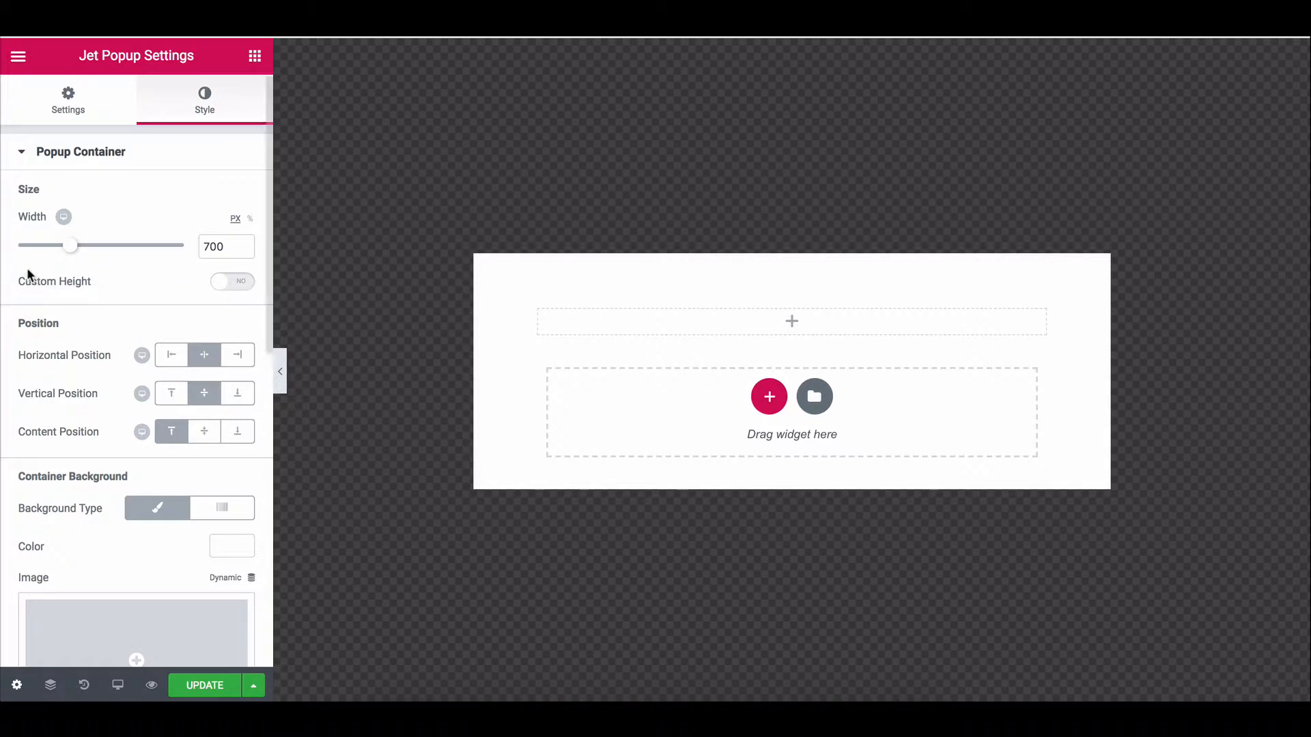
Close the popup editor tab and leave the page without saving changes.
{"action": "scroll", "coordinate": [26, 268], "scroll_direction": "down", "scroll_amount": 1}
{"action": "scroll", "coordinate": [26, 268], "scroll_direction": "down", "scroll_amount": 9}
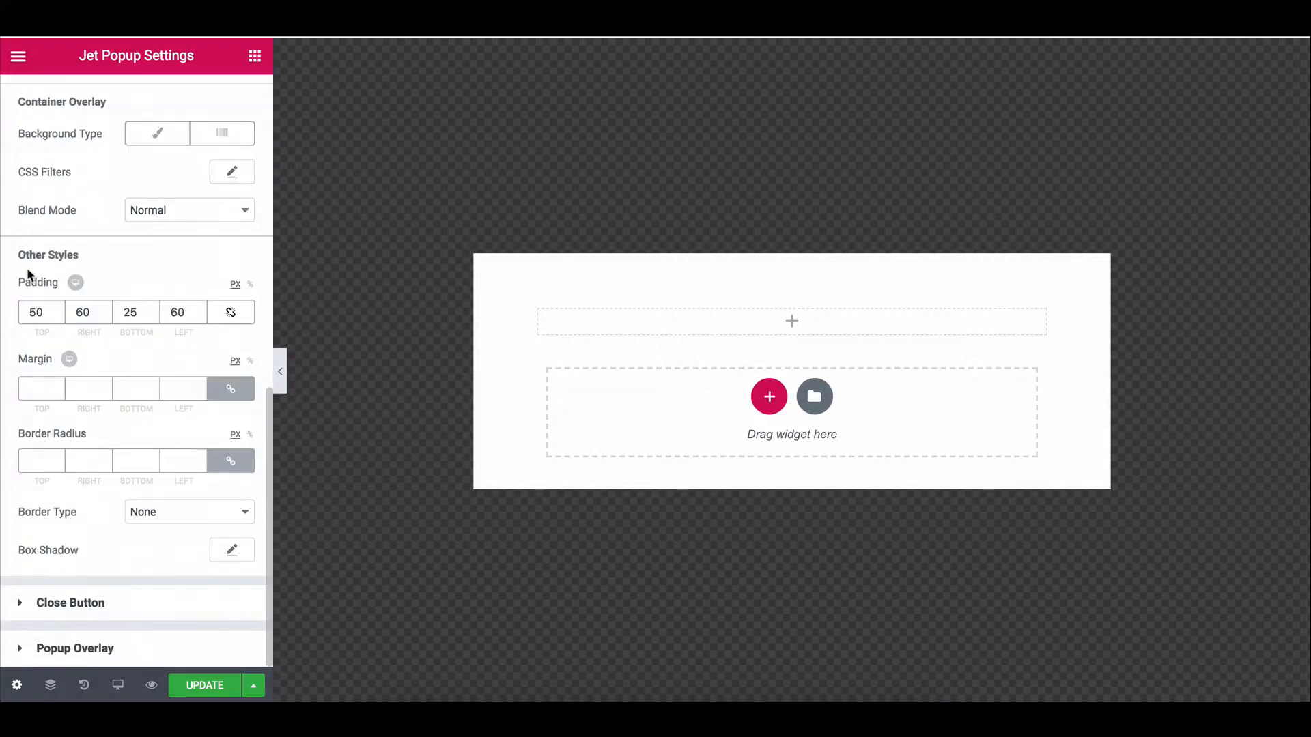
{"action": "scroll", "coordinate": [27, 267], "scroll_direction": "up", "scroll_amount": 4}
{"action": "scroll", "coordinate": [28, 275], "scroll_direction": "up", "scroll_amount": 6}
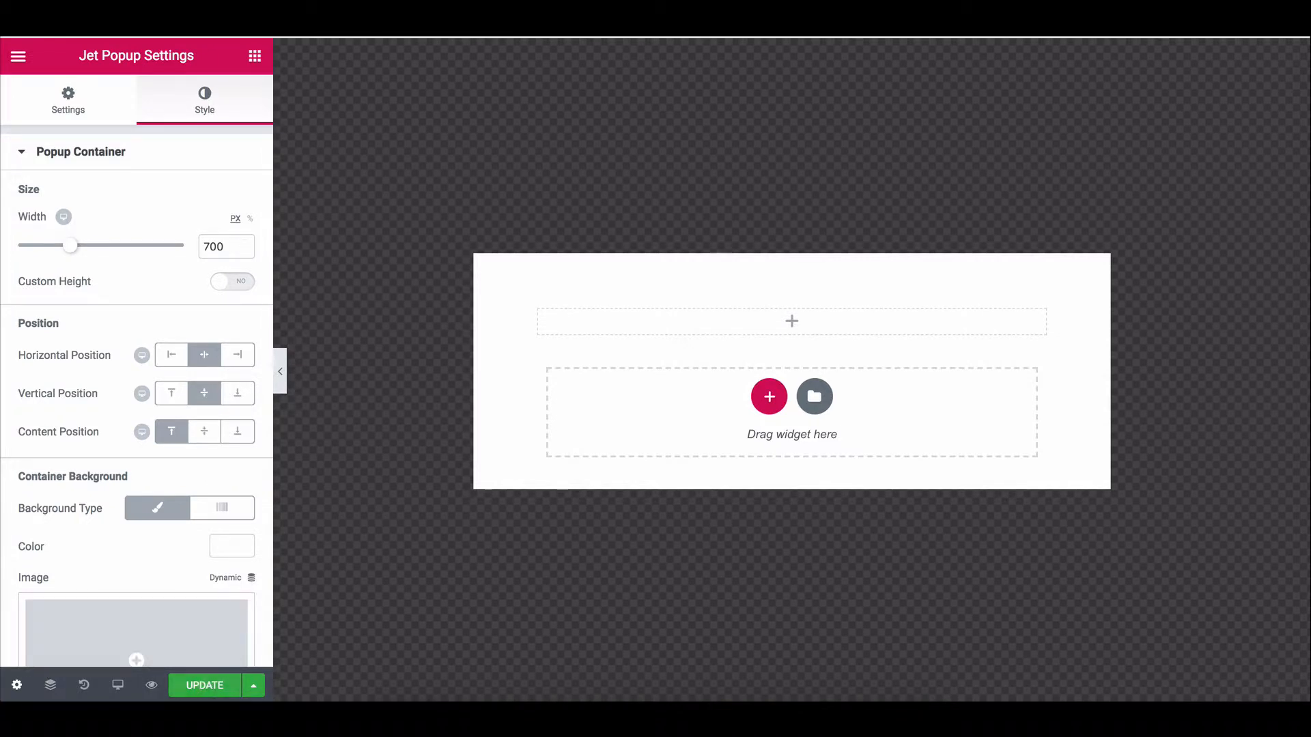
{"action": "key", "text": "super+w"}
{"action": "left_click", "coordinate": [792, 207]}
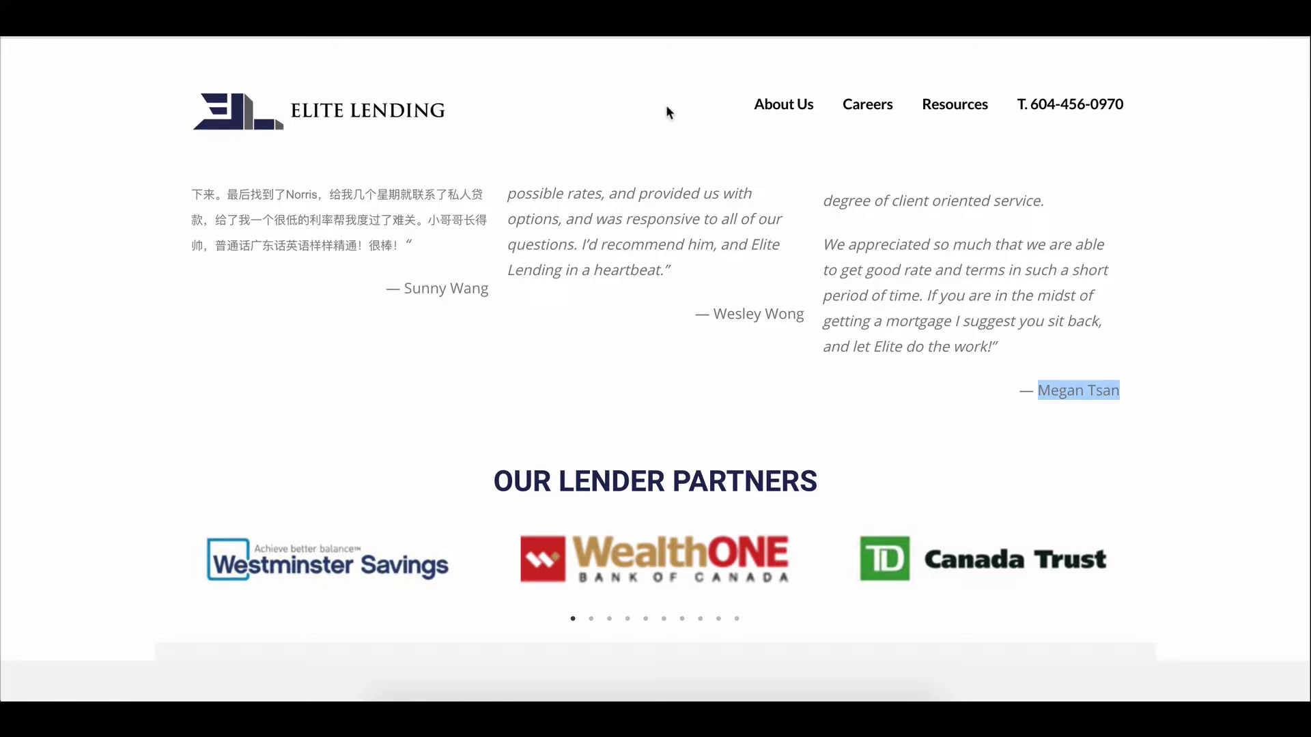
Go to JetPopup > All Popups in the admin and trash the Lead Form popup.
{"action": "key", "text": "super+w"}
{"action": "mouse_move", "coordinate": [59, 510]}
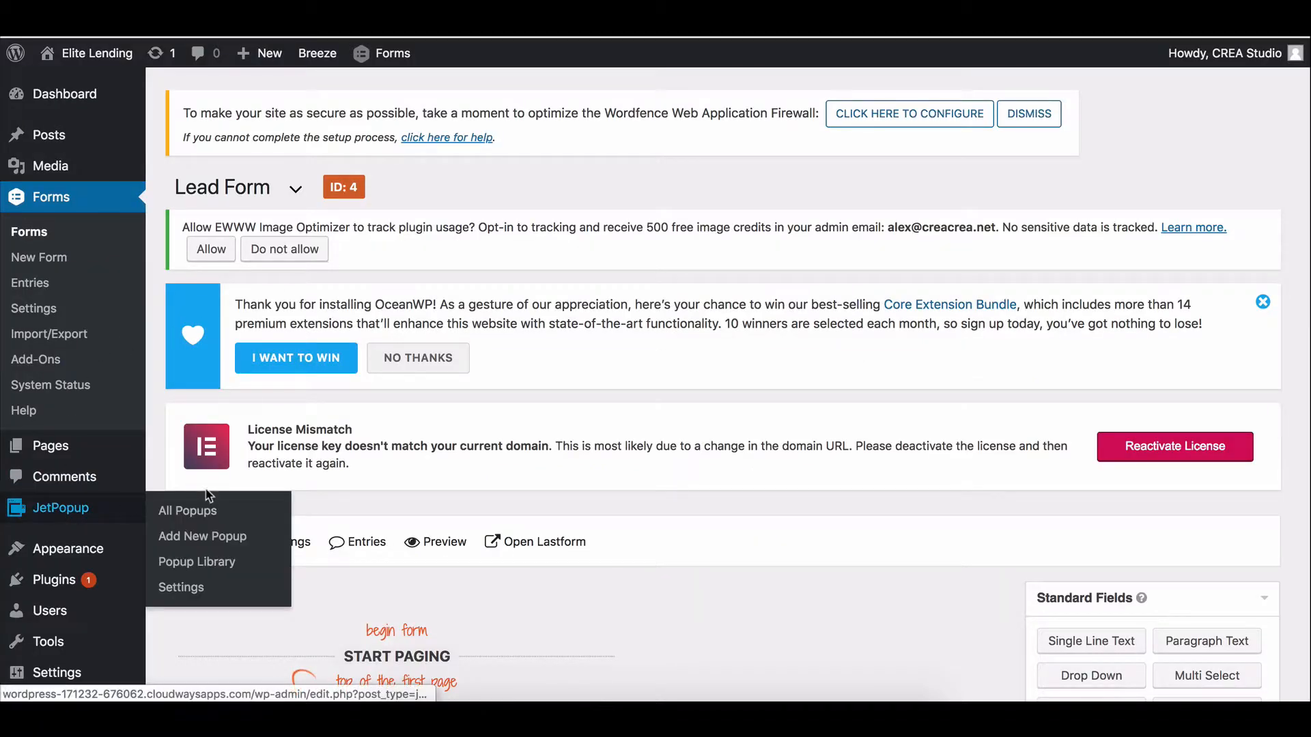
{"action": "left_click", "coordinate": [207, 509]}
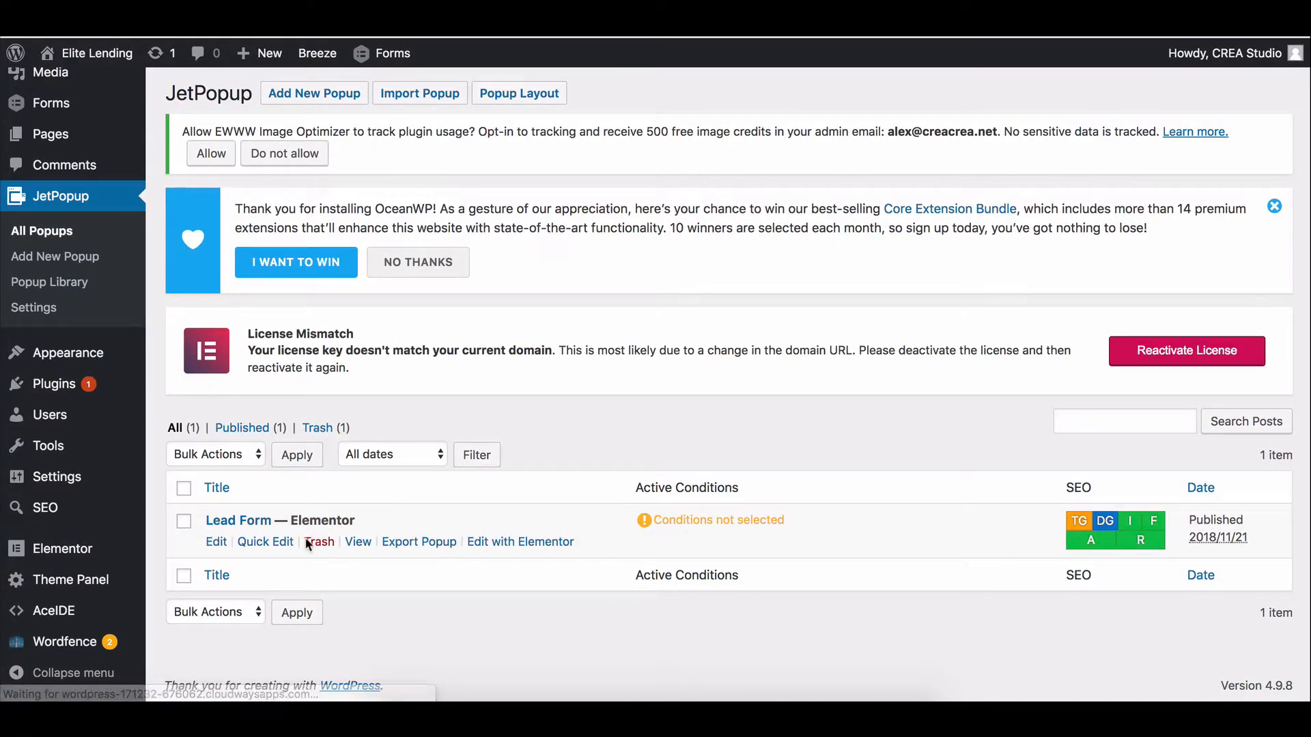
{"action": "left_click", "coordinate": [313, 543]}
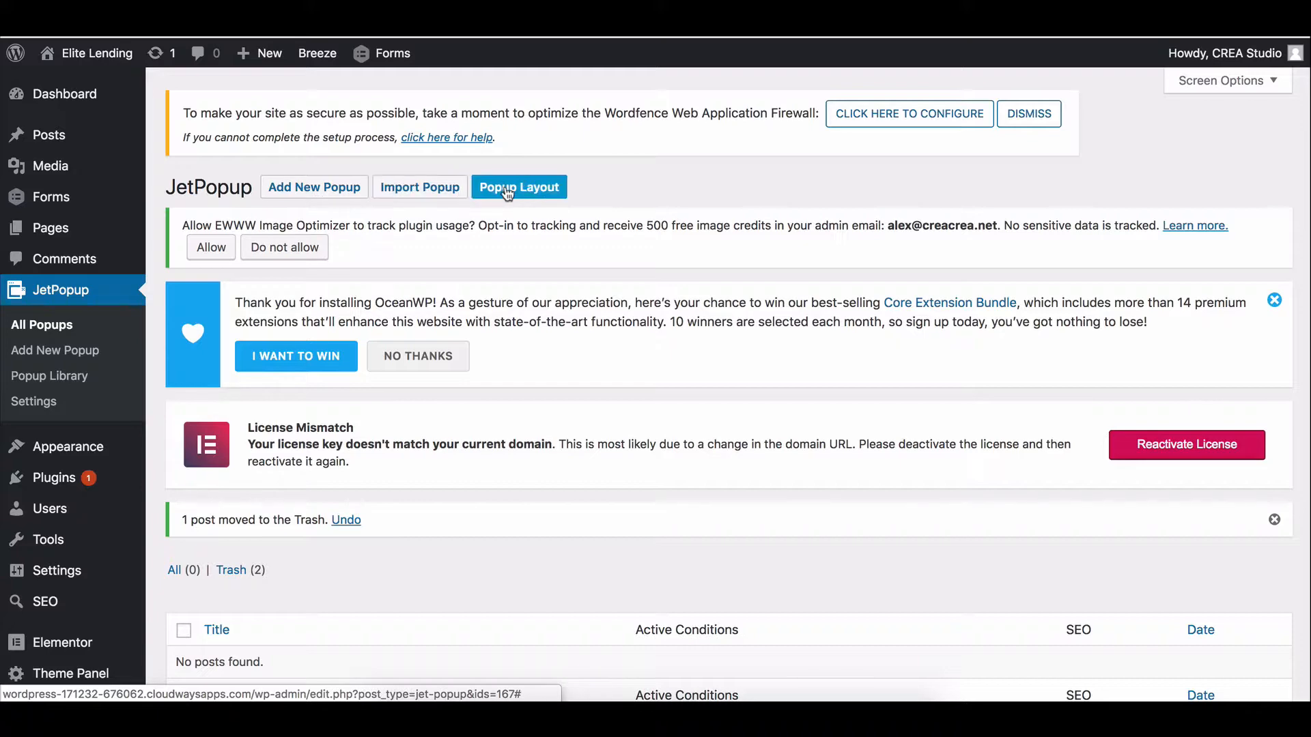
Create a new popup from the full-screen Full View layout preset.
{"action": "left_click", "coordinate": [532, 186]}
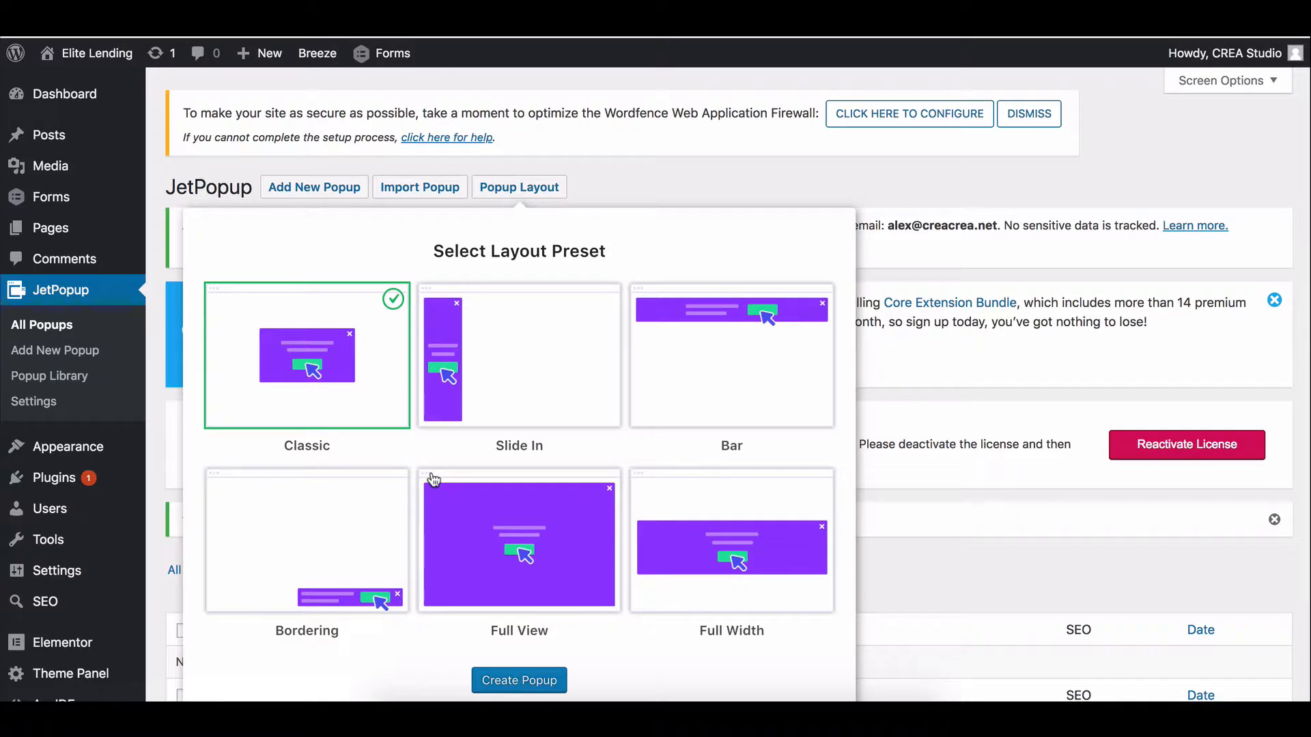
{"action": "left_click", "coordinate": [498, 558]}
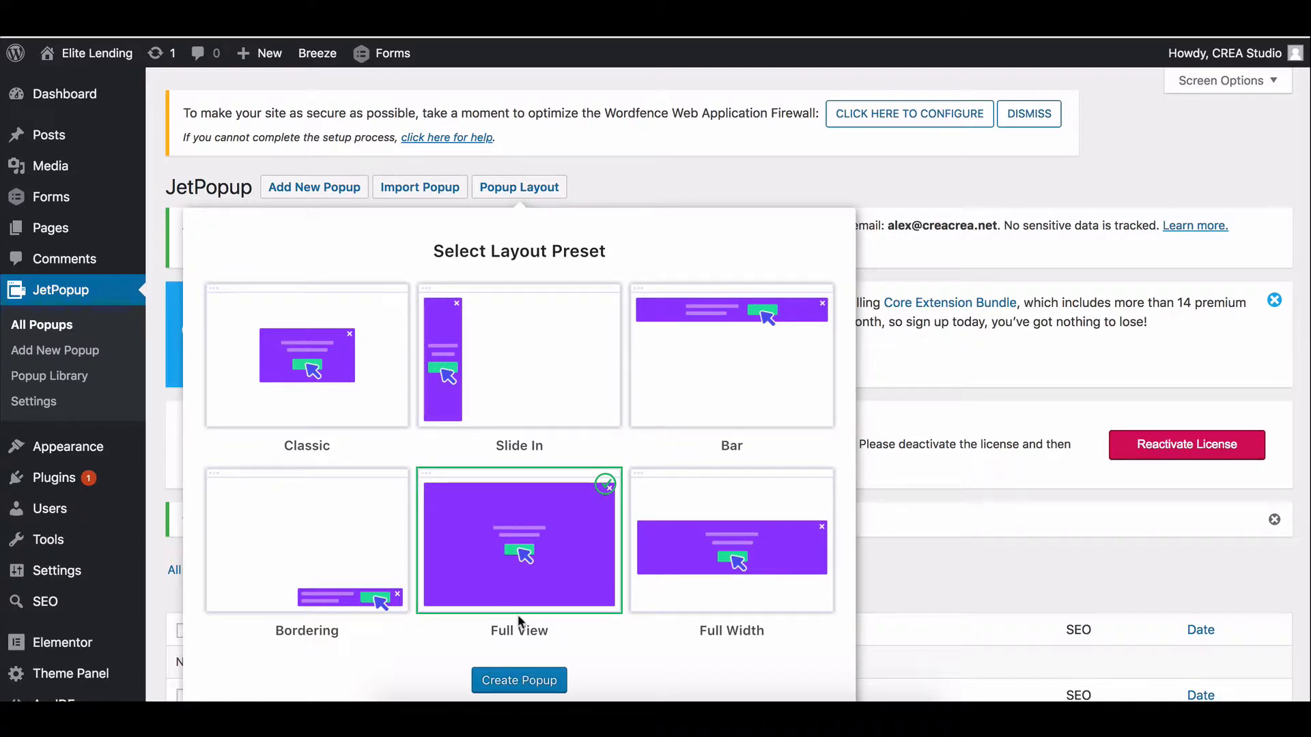
{"action": "left_click", "coordinate": [520, 681]}
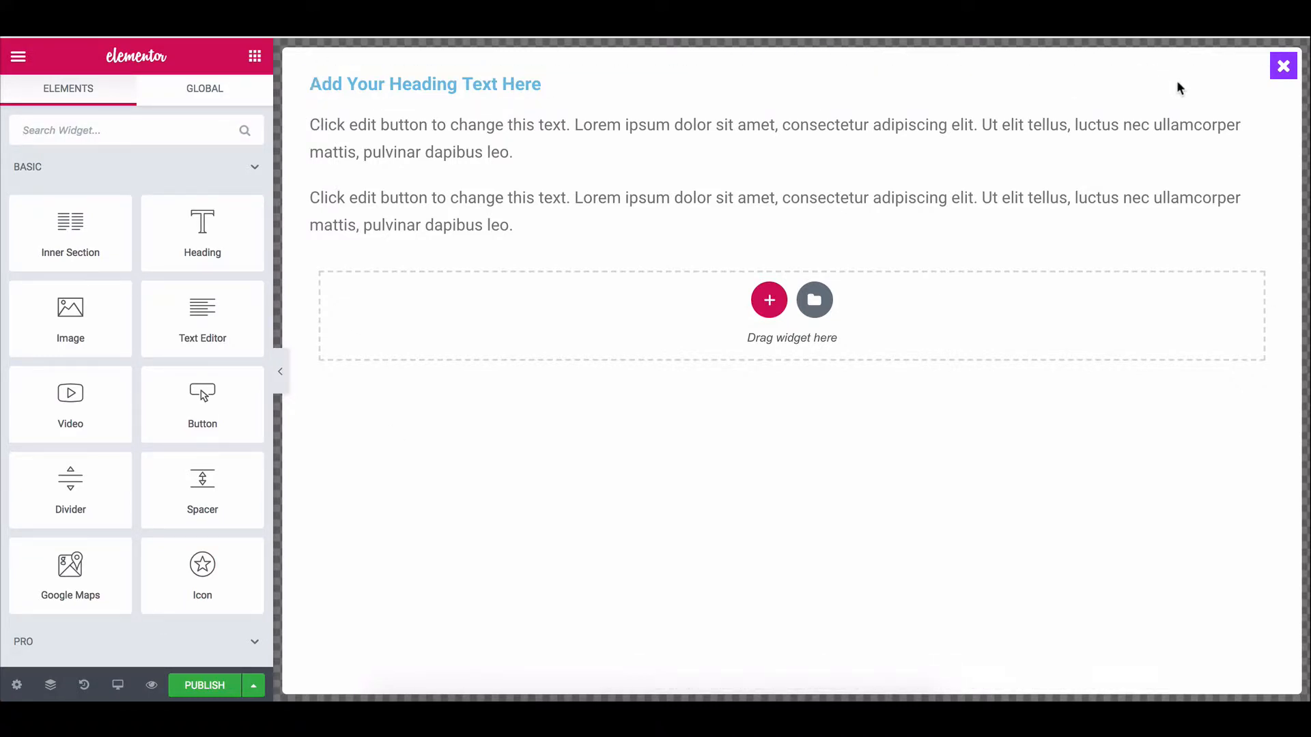
Delete the template's heading and placeholder text sections, glancing at the Global widgets list.
{"action": "left_click", "coordinate": [814, 60]}
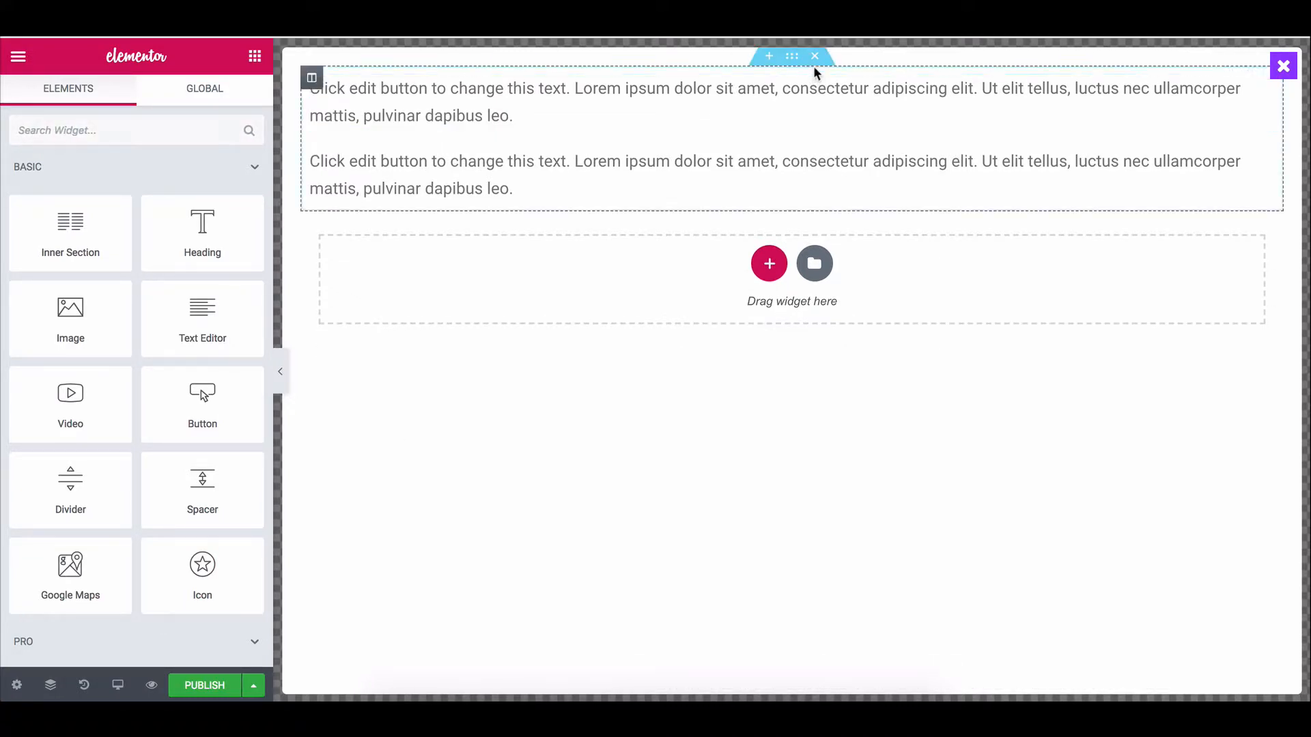
{"action": "left_click", "coordinate": [814, 61]}
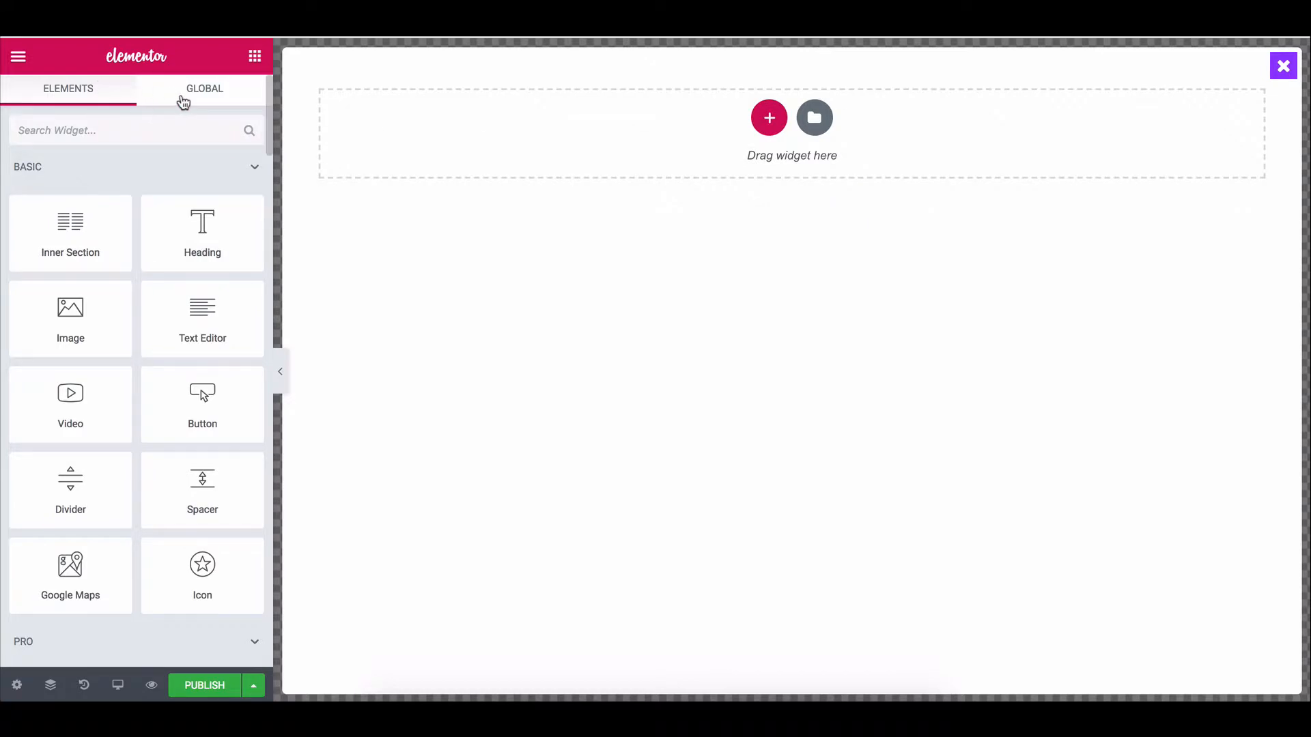
{"action": "left_click", "coordinate": [183, 103]}
{"action": "left_click", "coordinate": [80, 105]}
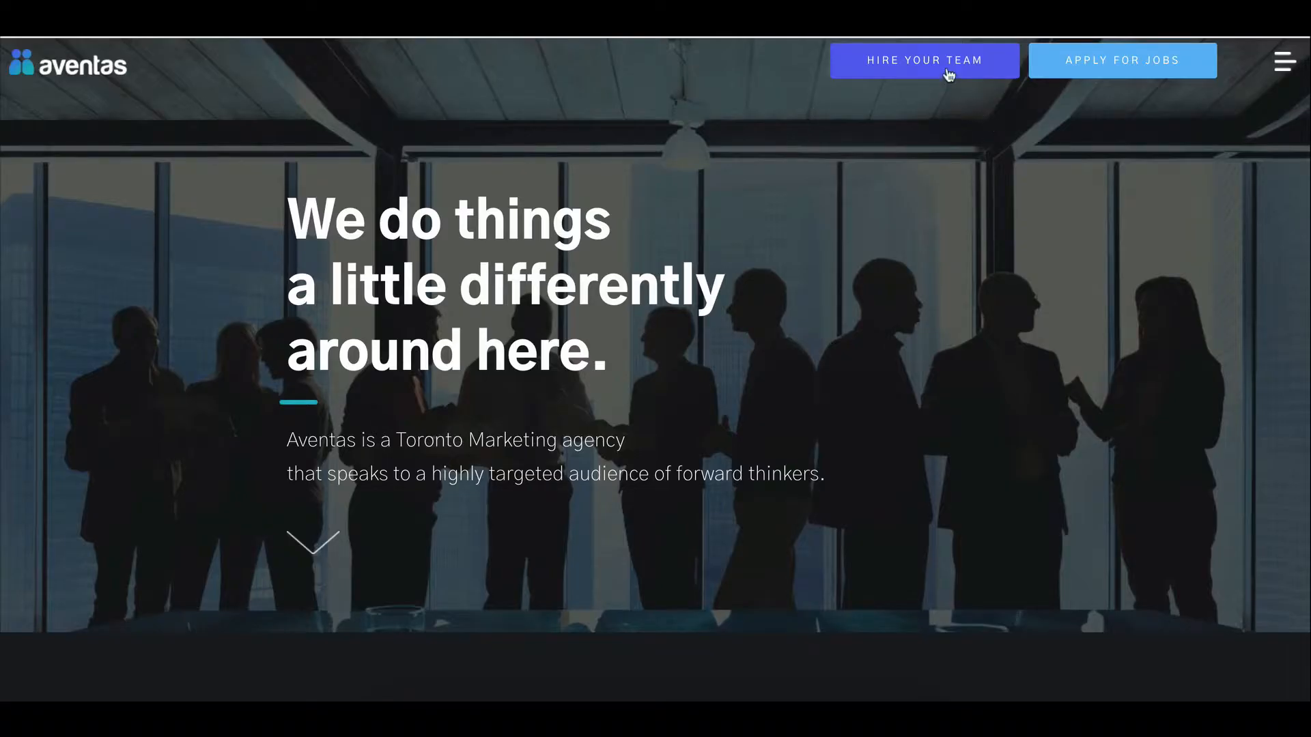
Preview the Aventas 'Hire Your Team' full-screen form popup, scroll through it, and close it.
{"action": "left_click", "coordinate": [929, 65]}
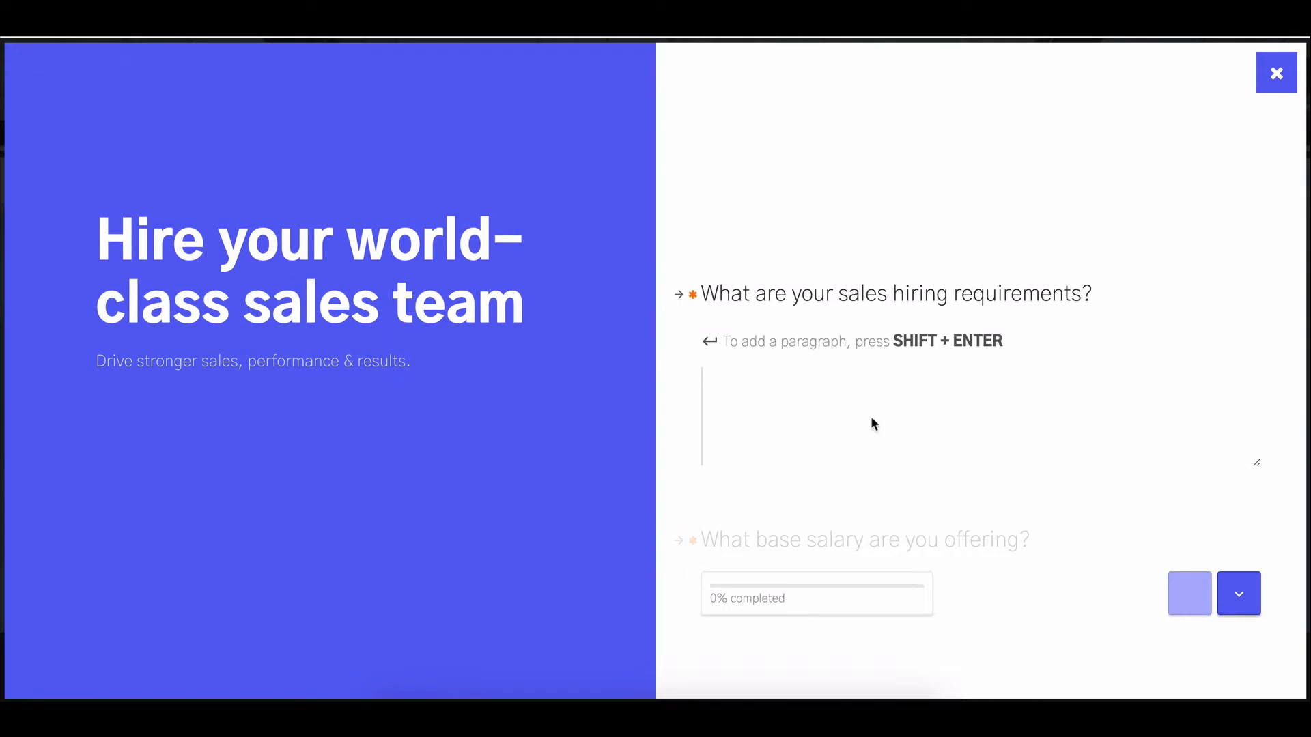
{"action": "scroll", "coordinate": [878, 363], "scroll_direction": "down", "scroll_amount": 5}
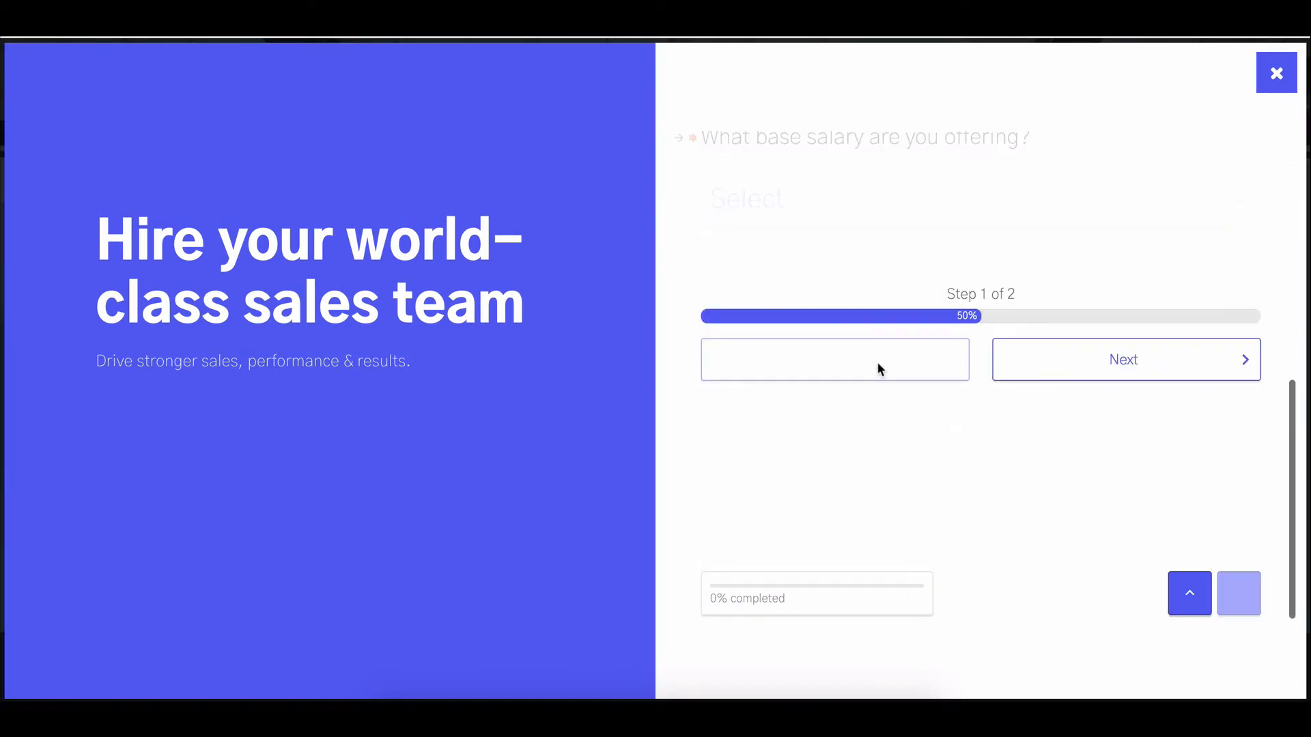
{"action": "scroll", "coordinate": [896, 302], "scroll_direction": "up", "scroll_amount": 5}
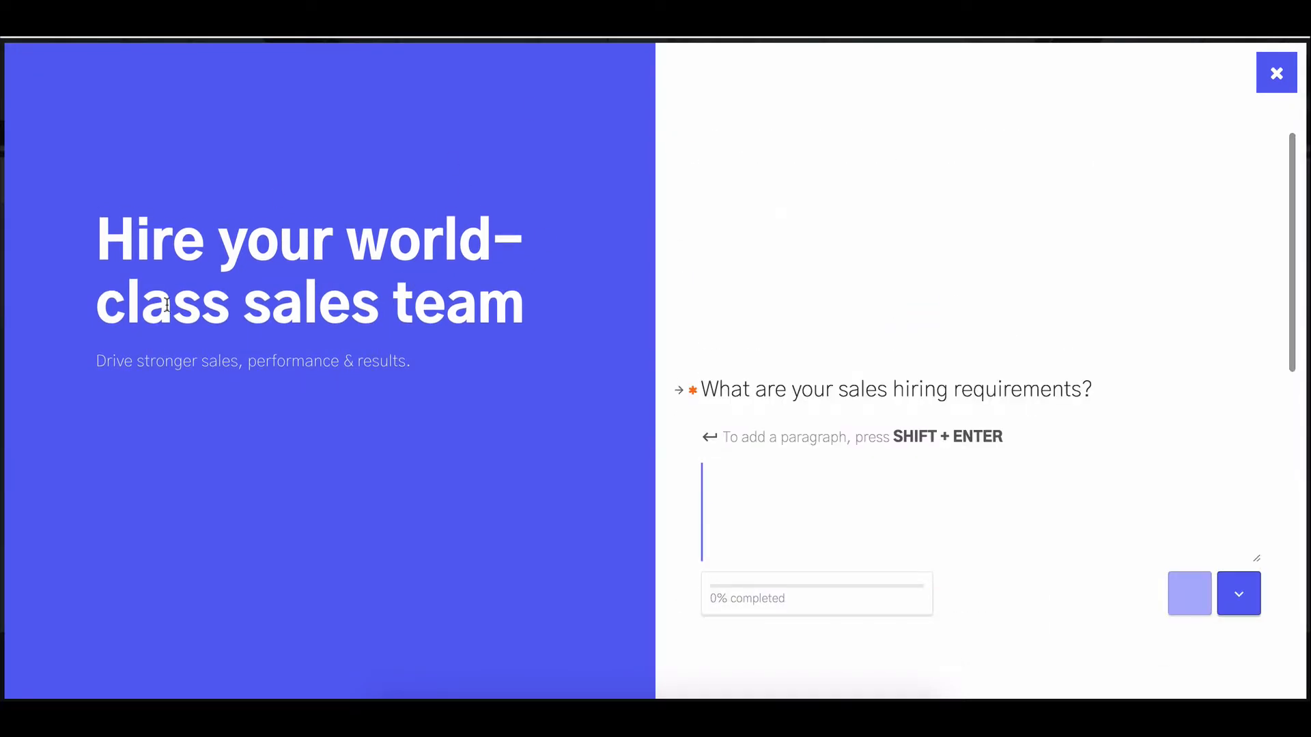
{"action": "scroll", "coordinate": [1028, 247], "scroll_direction": "down", "scroll_amount": 2}
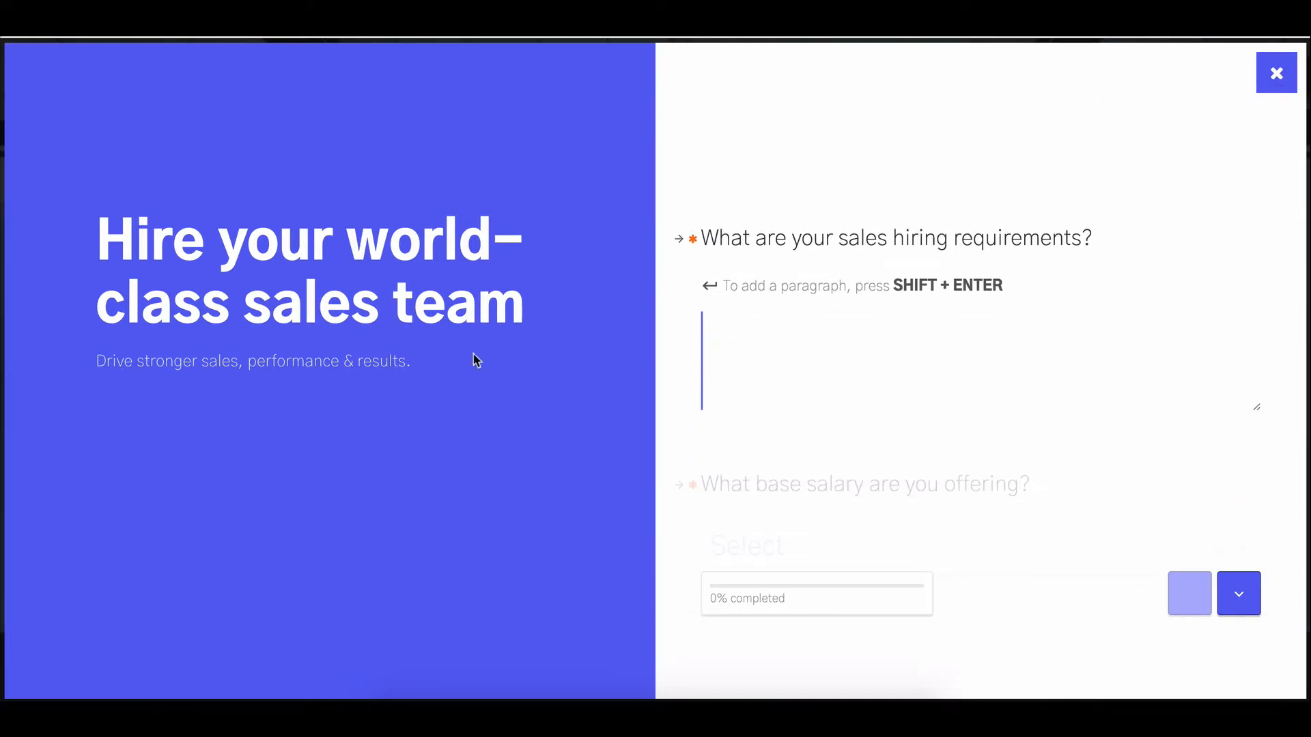
{"action": "left_click", "coordinate": [1265, 90]}
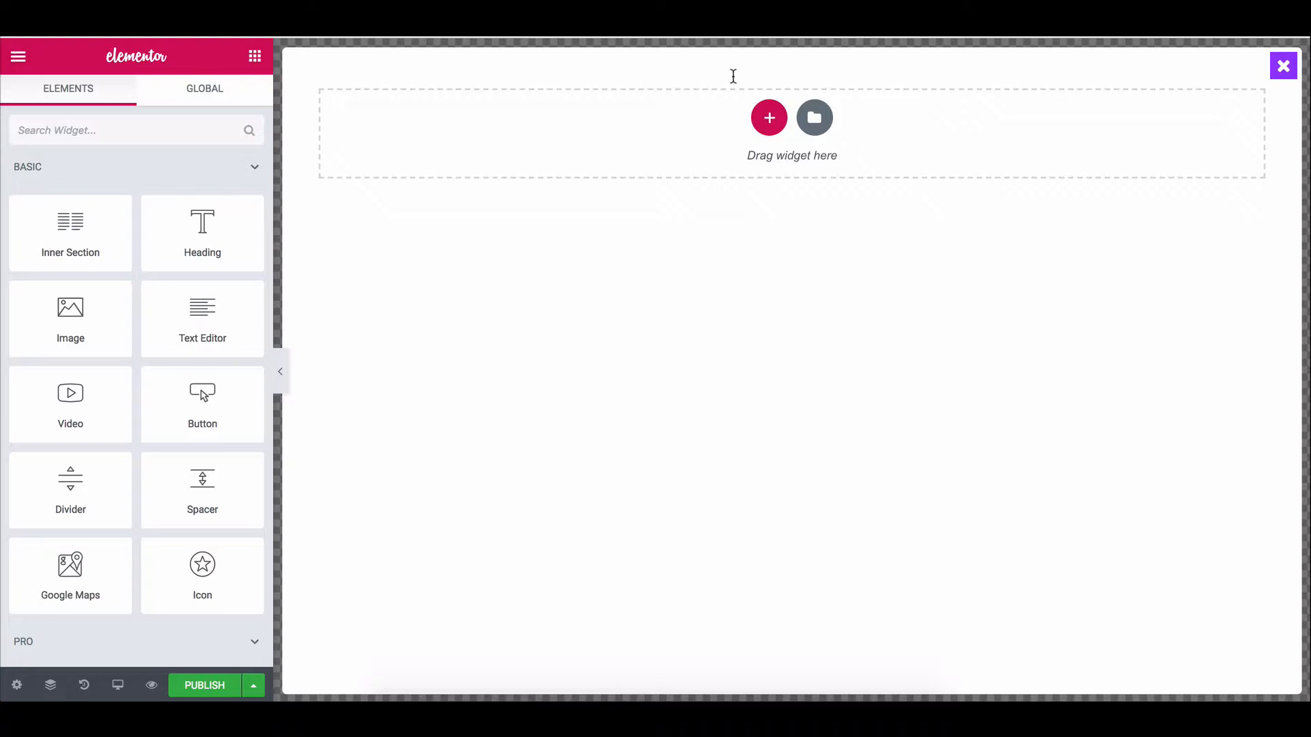
Add a two-column section to the popup and bring up the popup's own settings.
{"action": "left_click", "coordinate": [770, 118]}
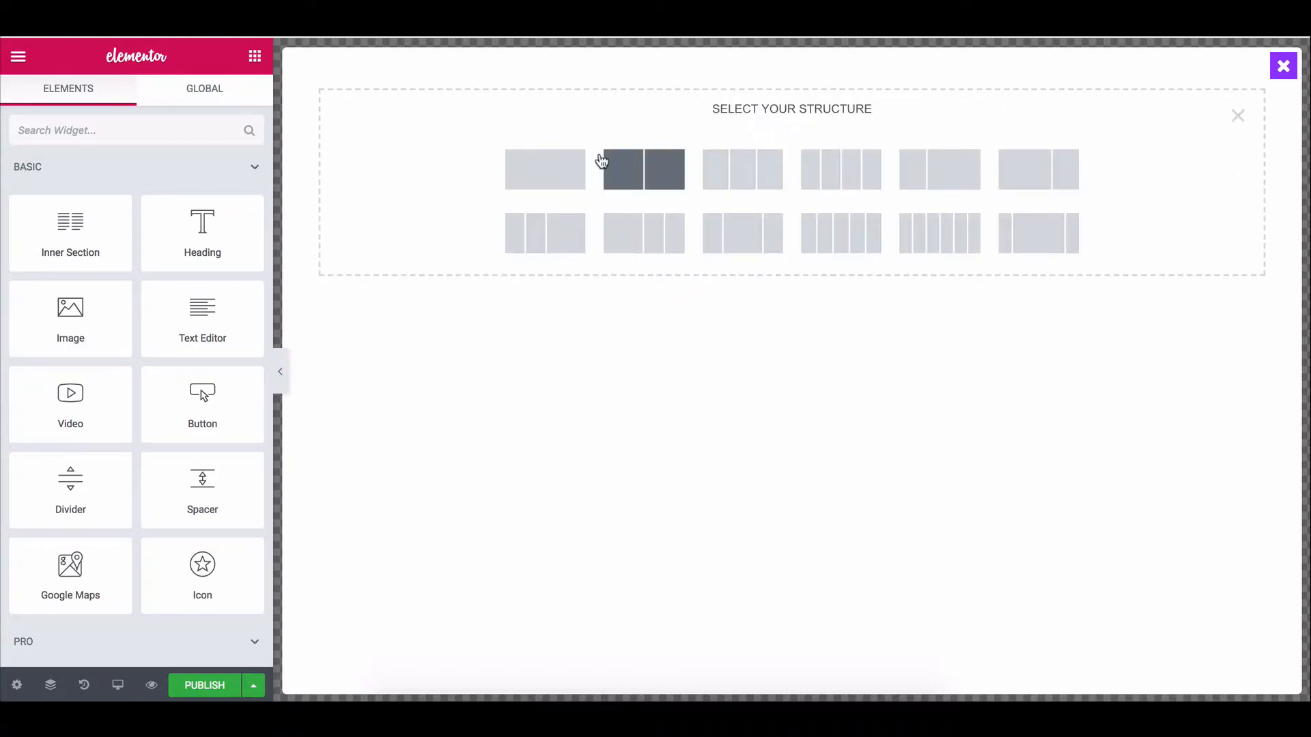
{"action": "left_click", "coordinate": [662, 170]}
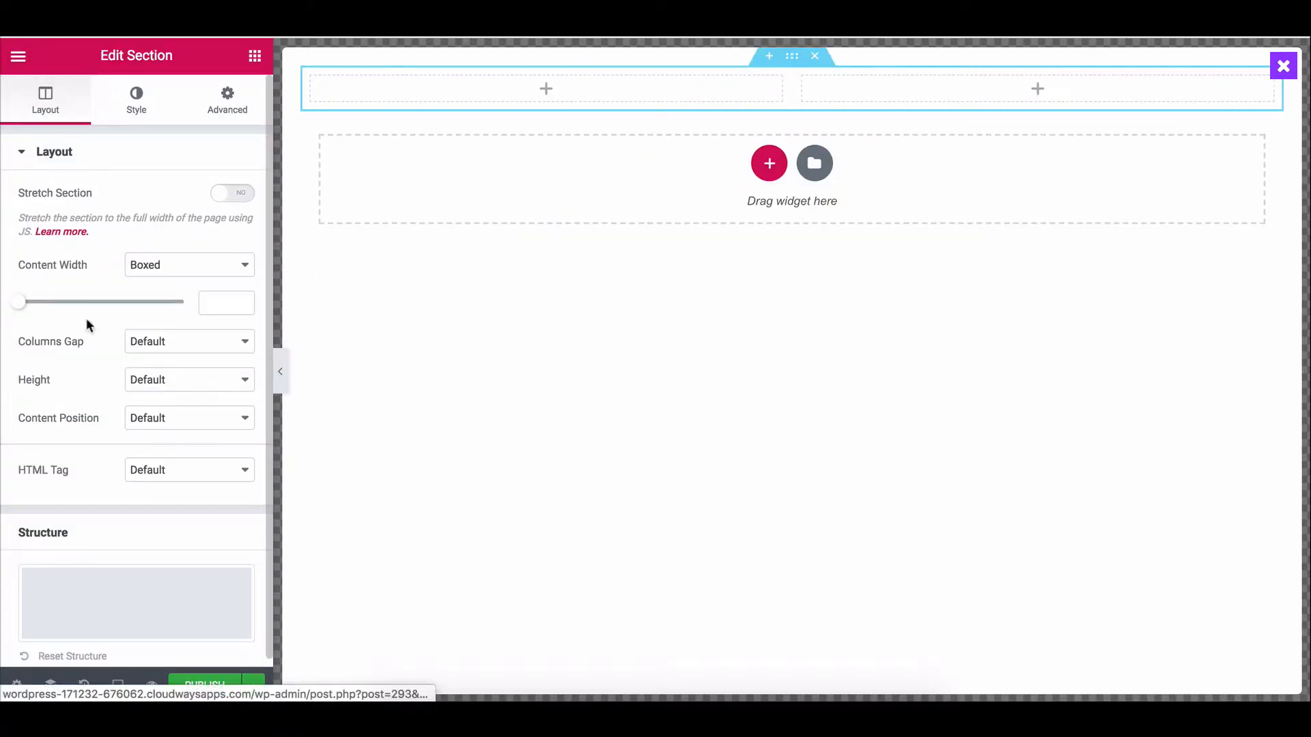
{"action": "left_click", "coordinate": [37, 678]}
{"action": "left_click", "coordinate": [17, 685]}
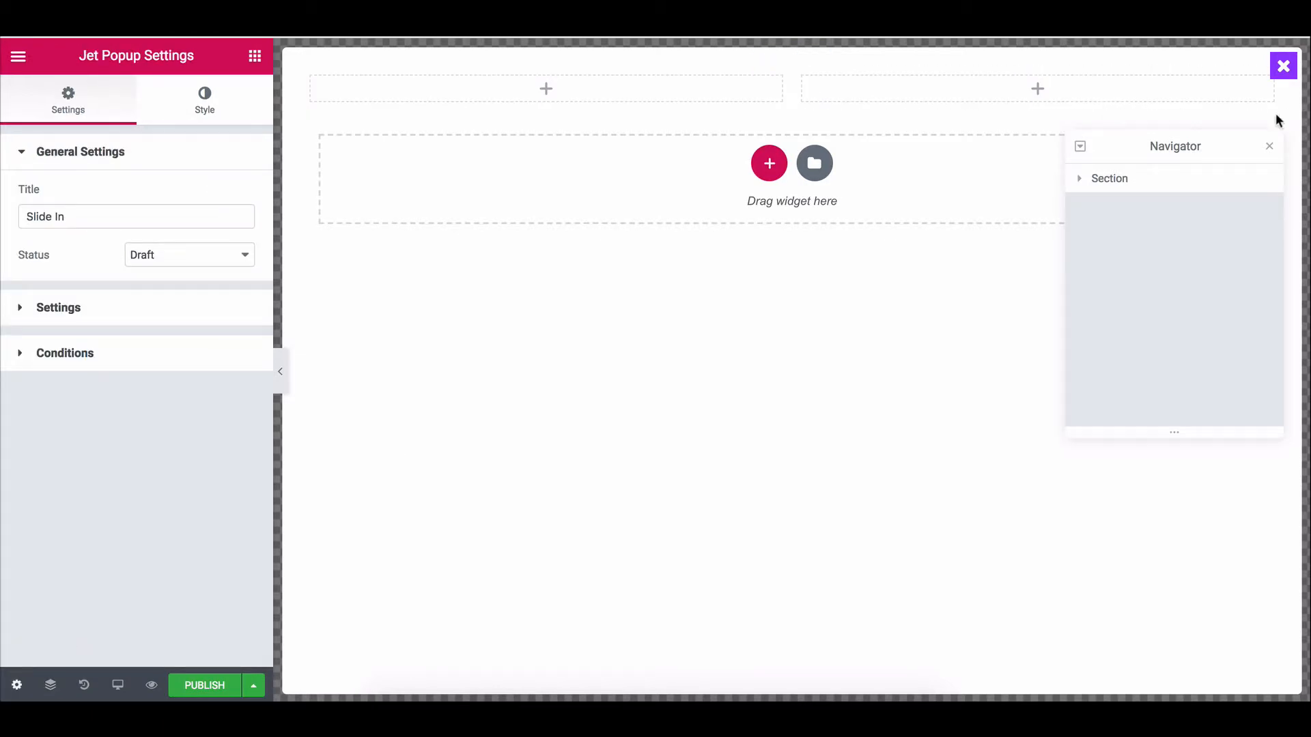
{"action": "left_click", "coordinate": [1269, 150]}
Retitle the popup 'Lead Form Fullscreen' and give it the ZoomOut opening animation.
{"action": "triple_click", "coordinate": [85, 216]}
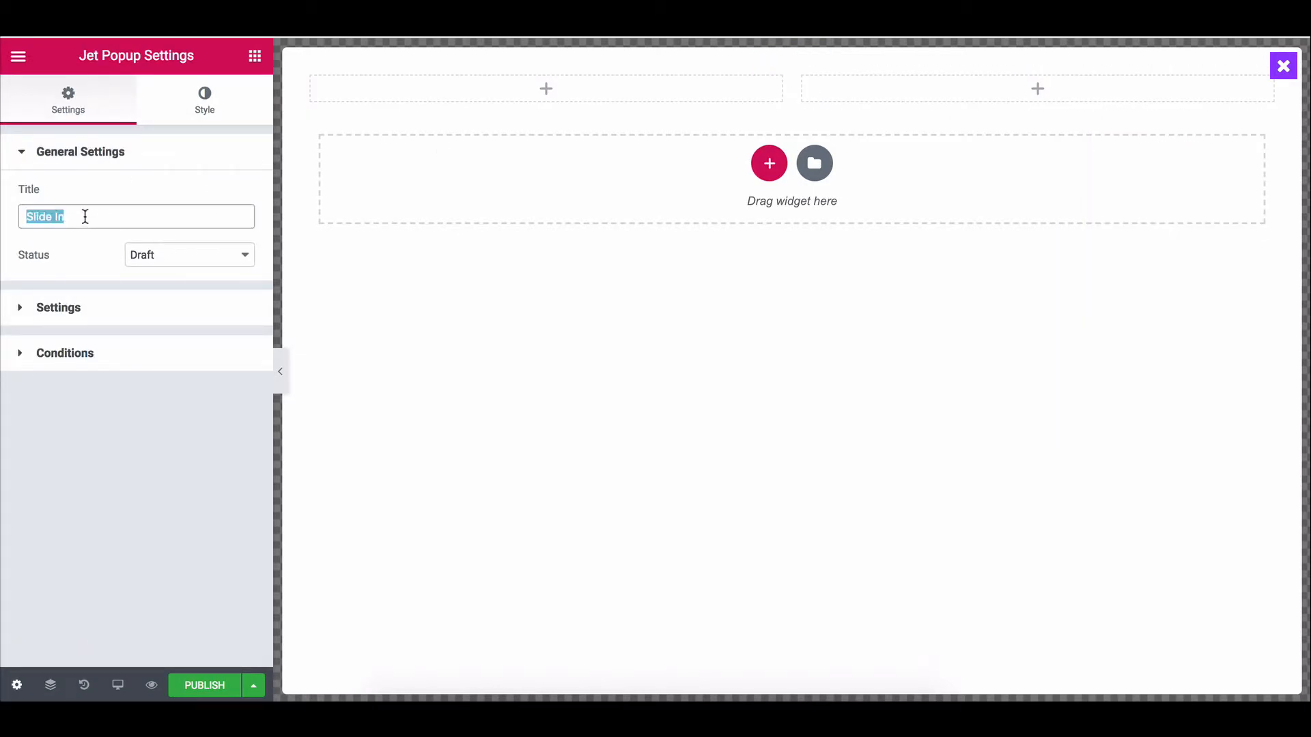
{"action": "type", "text": "Lead Form Fullscreen"}
{"action": "left_click", "coordinate": [118, 314]}
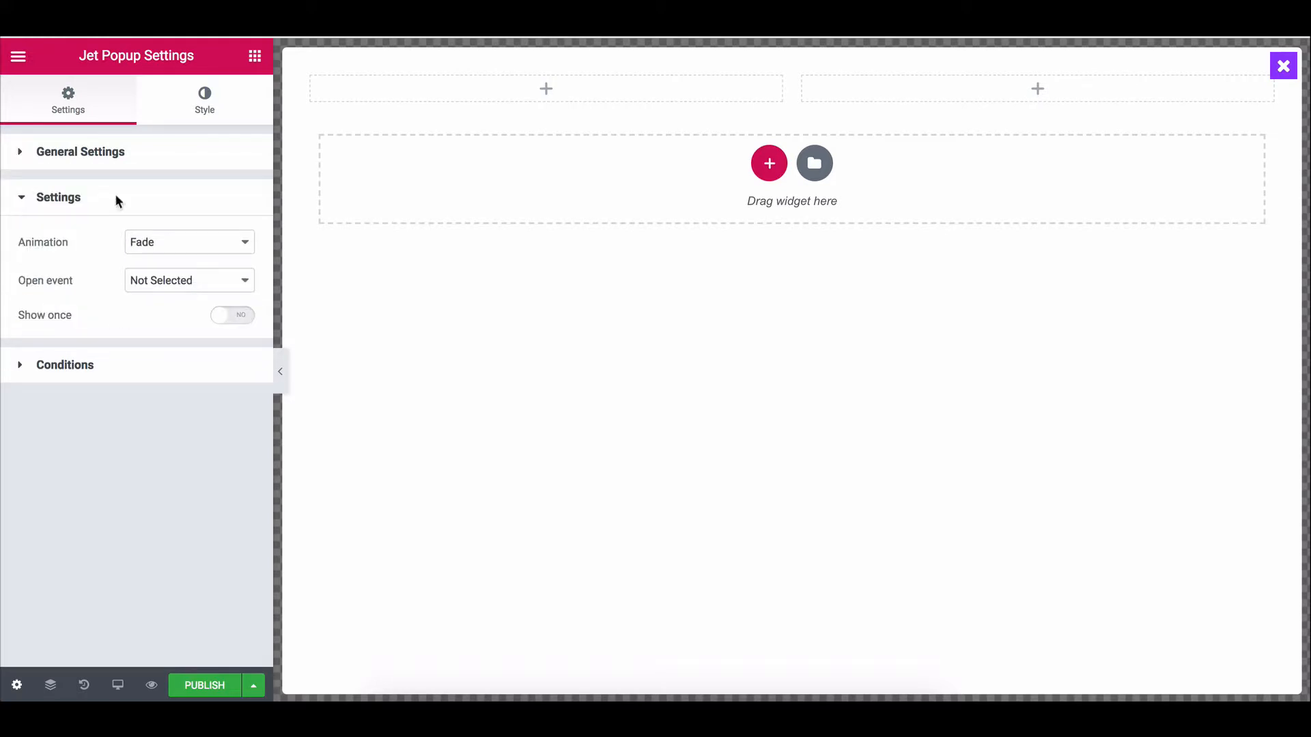
{"action": "left_click", "coordinate": [219, 115]}
{"action": "left_click", "coordinate": [89, 96]}
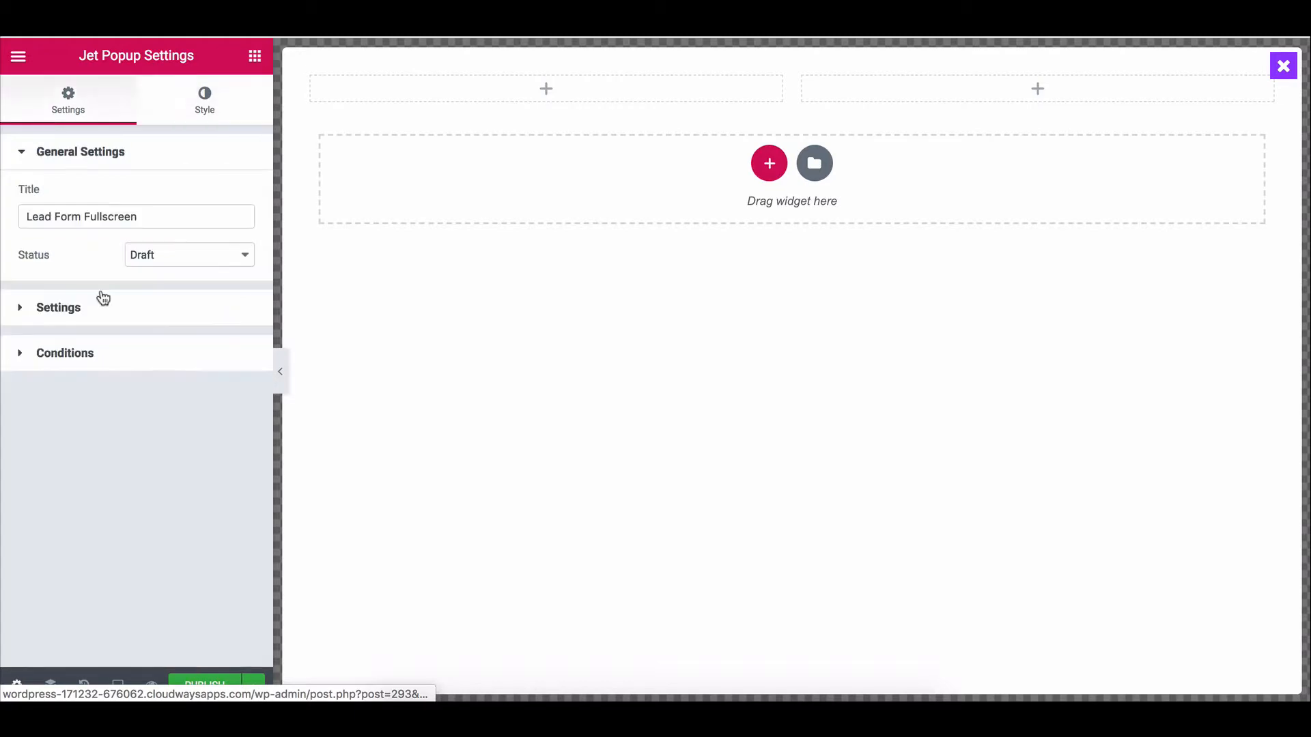
{"action": "left_click", "coordinate": [83, 319]}
{"action": "left_click", "coordinate": [181, 250]}
{"action": "left_click", "coordinate": [182, 269]}
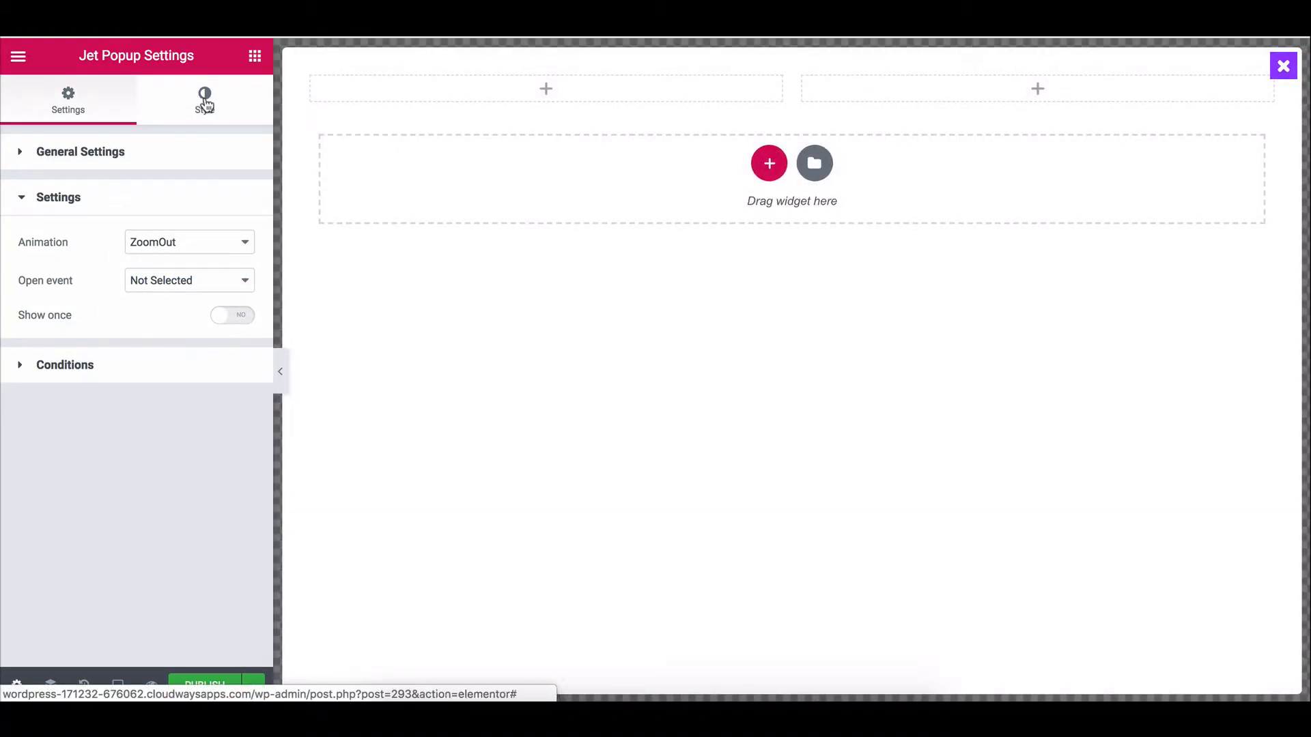
{"action": "left_click", "coordinate": [174, 118]}
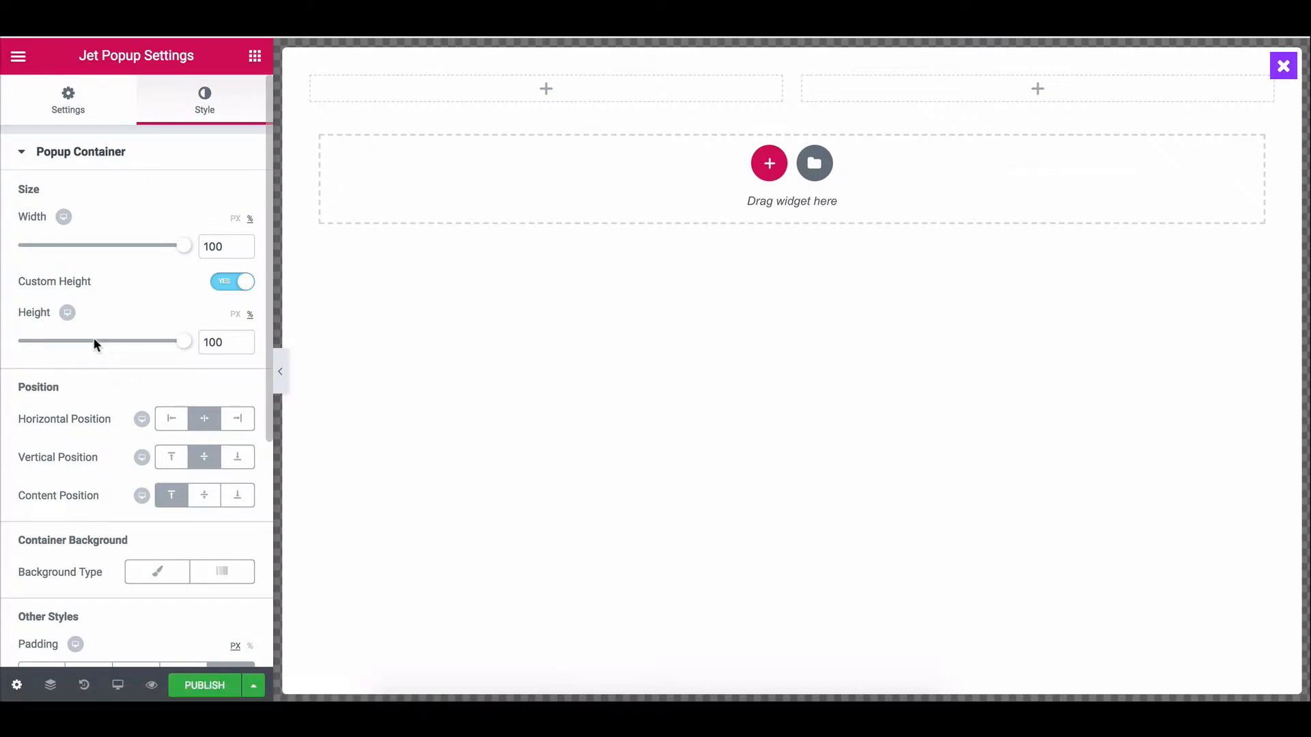
Set the linked popup container padding to 0 on all sides.
{"action": "scroll", "coordinate": [95, 345], "scroll_direction": "down", "scroll_amount": 1}
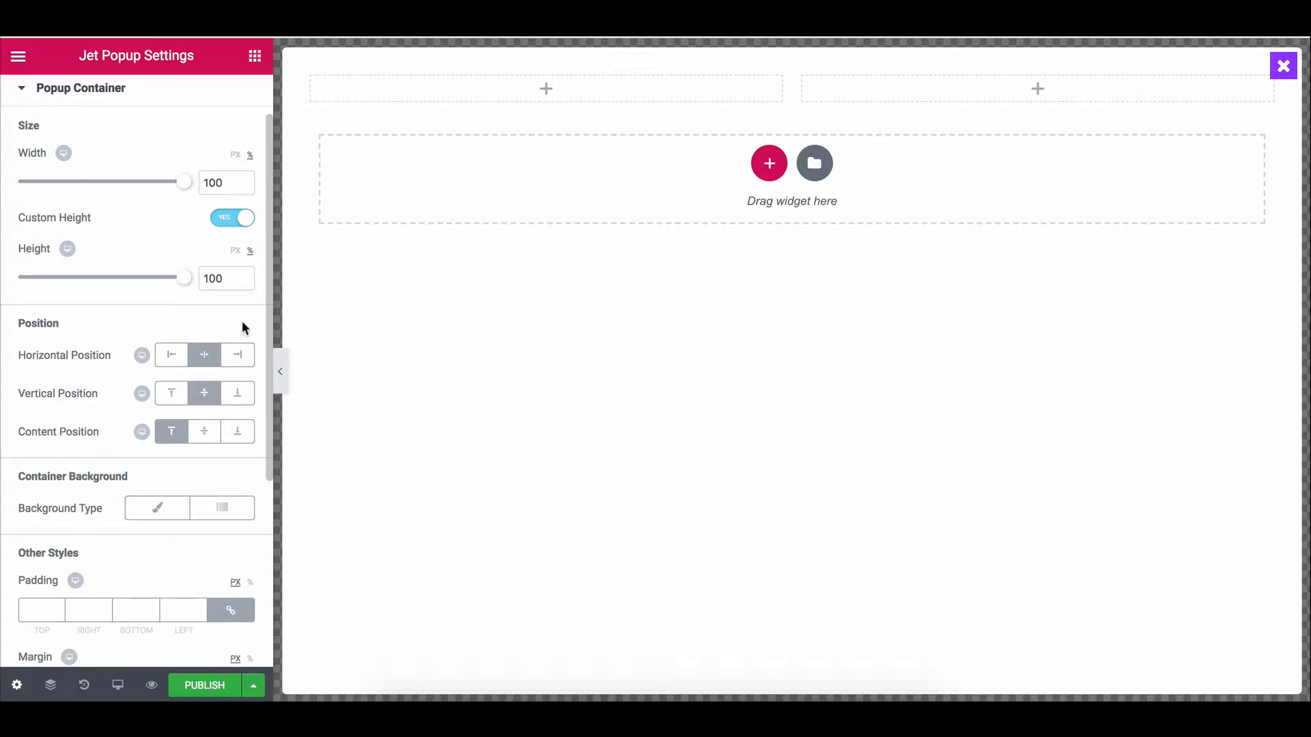
{"action": "scroll", "coordinate": [147, 392], "scroll_direction": "down", "scroll_amount": 4}
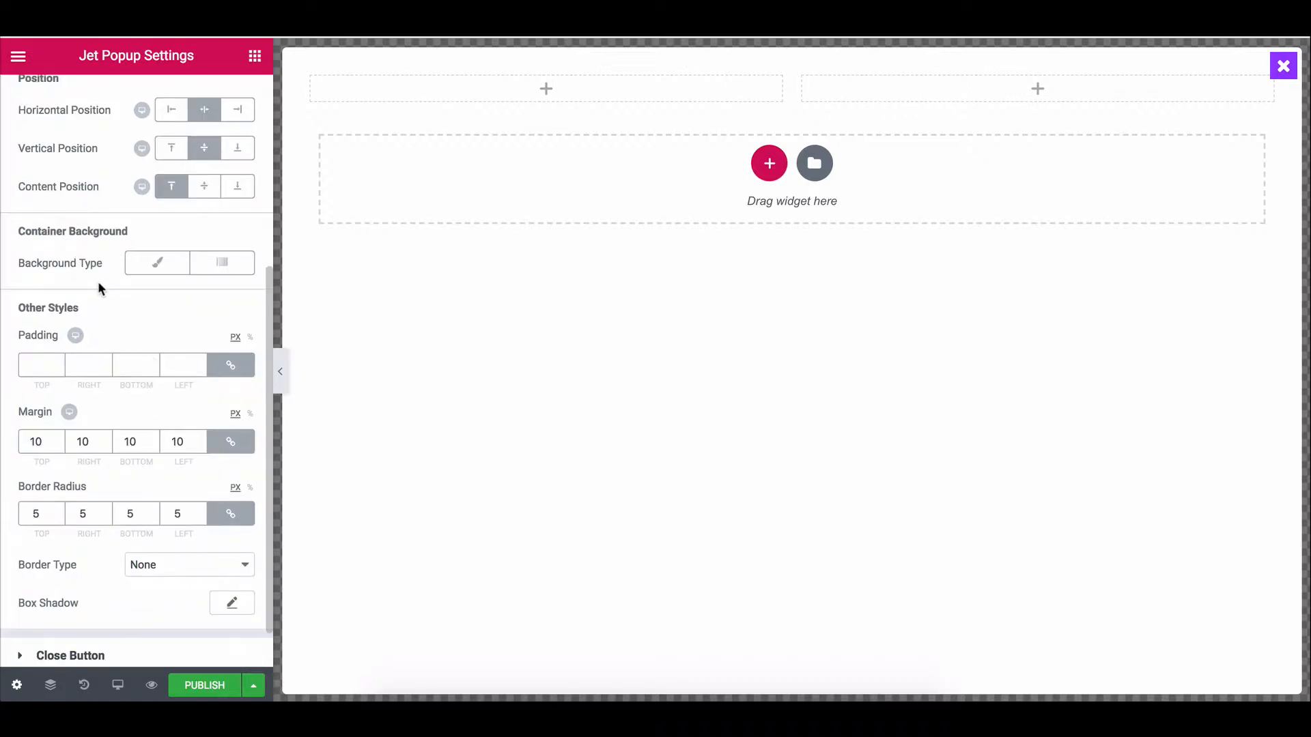
{"action": "scroll", "coordinate": [97, 281], "scroll_direction": "down", "scroll_amount": 1}
{"action": "scroll", "coordinate": [97, 281], "scroll_direction": "up", "scroll_amount": 4}
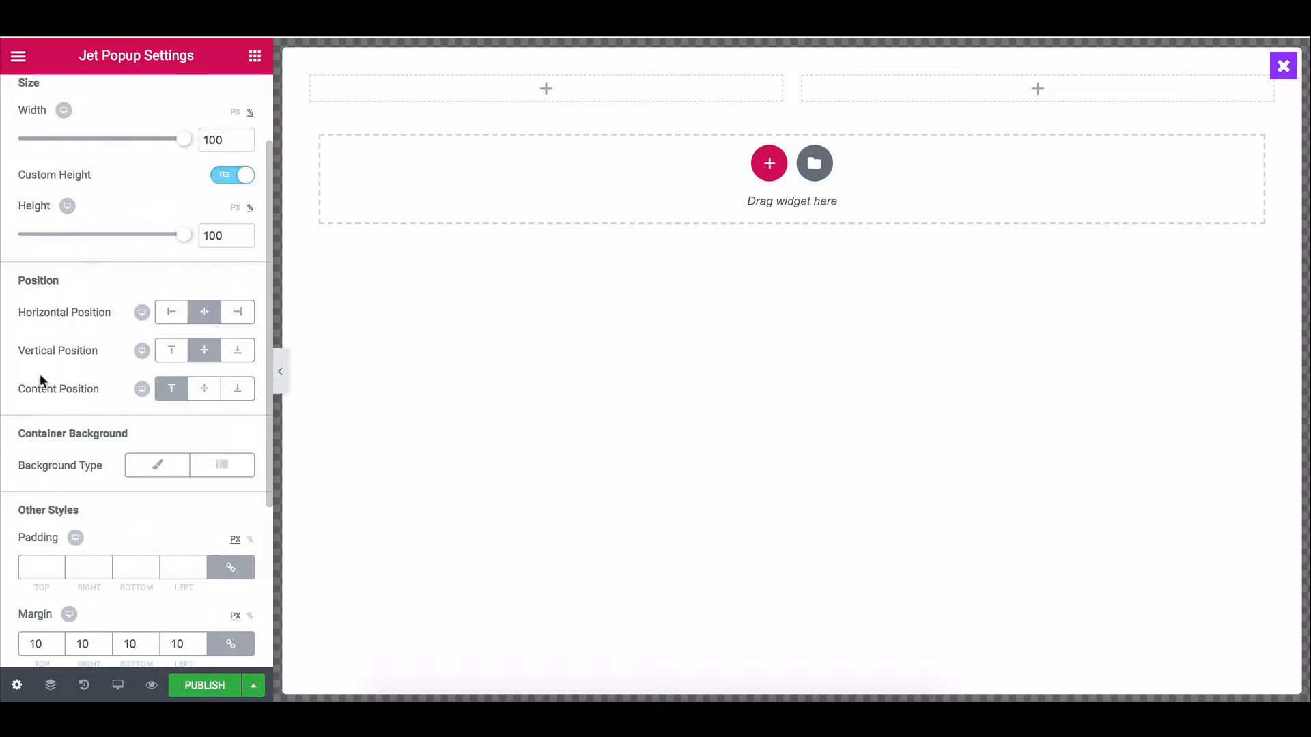
{"action": "scroll", "coordinate": [39, 374], "scroll_direction": "down", "scroll_amount": 2}
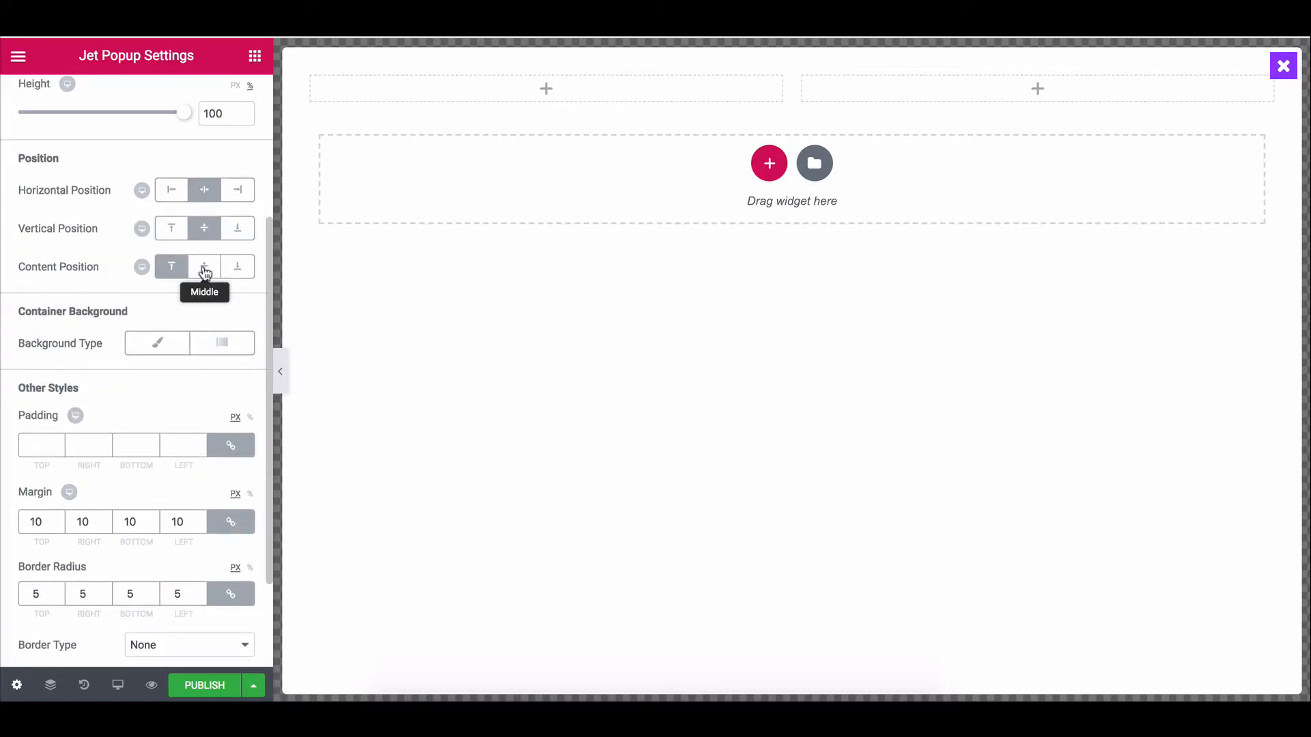
{"action": "scroll", "coordinate": [139, 246], "scroll_direction": "down", "scroll_amount": 2}
{"action": "scroll", "coordinate": [102, 614], "scroll_direction": "up", "scroll_amount": 5}
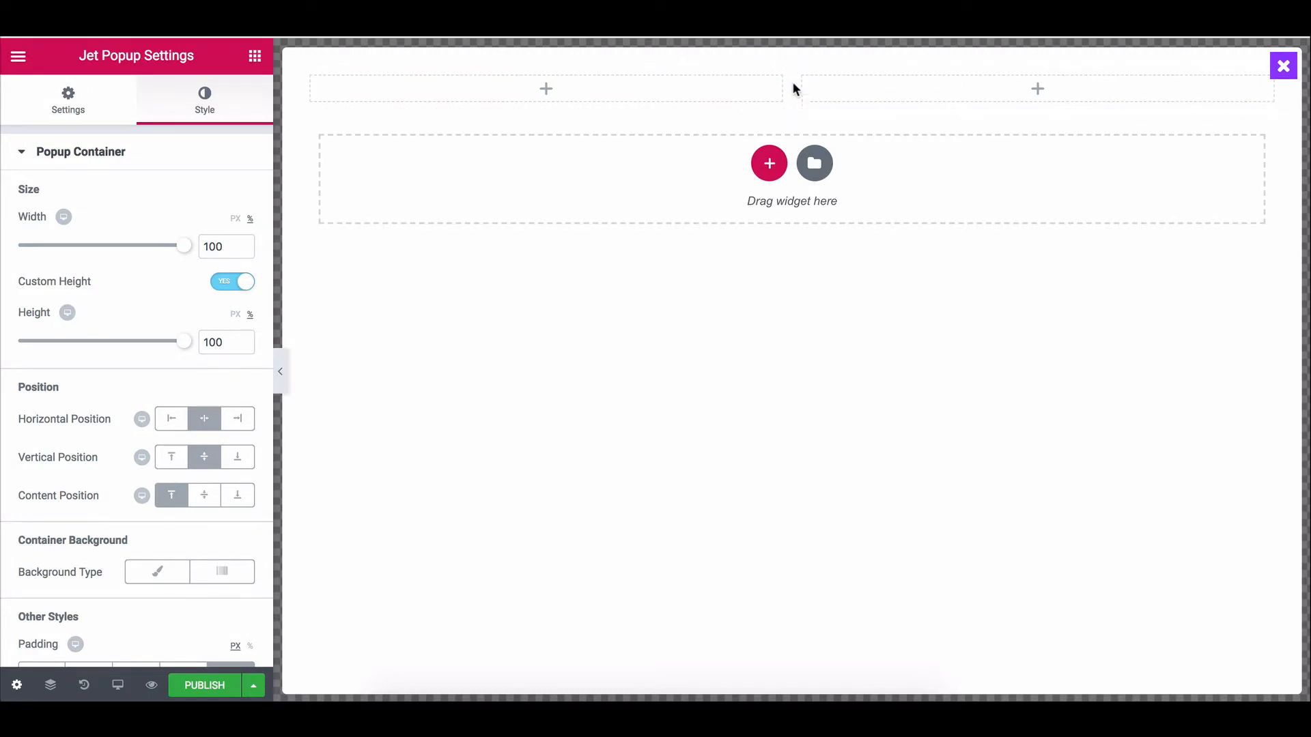
{"action": "scroll", "coordinate": [131, 315], "scroll_direction": "down", "scroll_amount": 2}
{"action": "scroll", "coordinate": [131, 316], "scroll_direction": "down", "scroll_amount": 2}
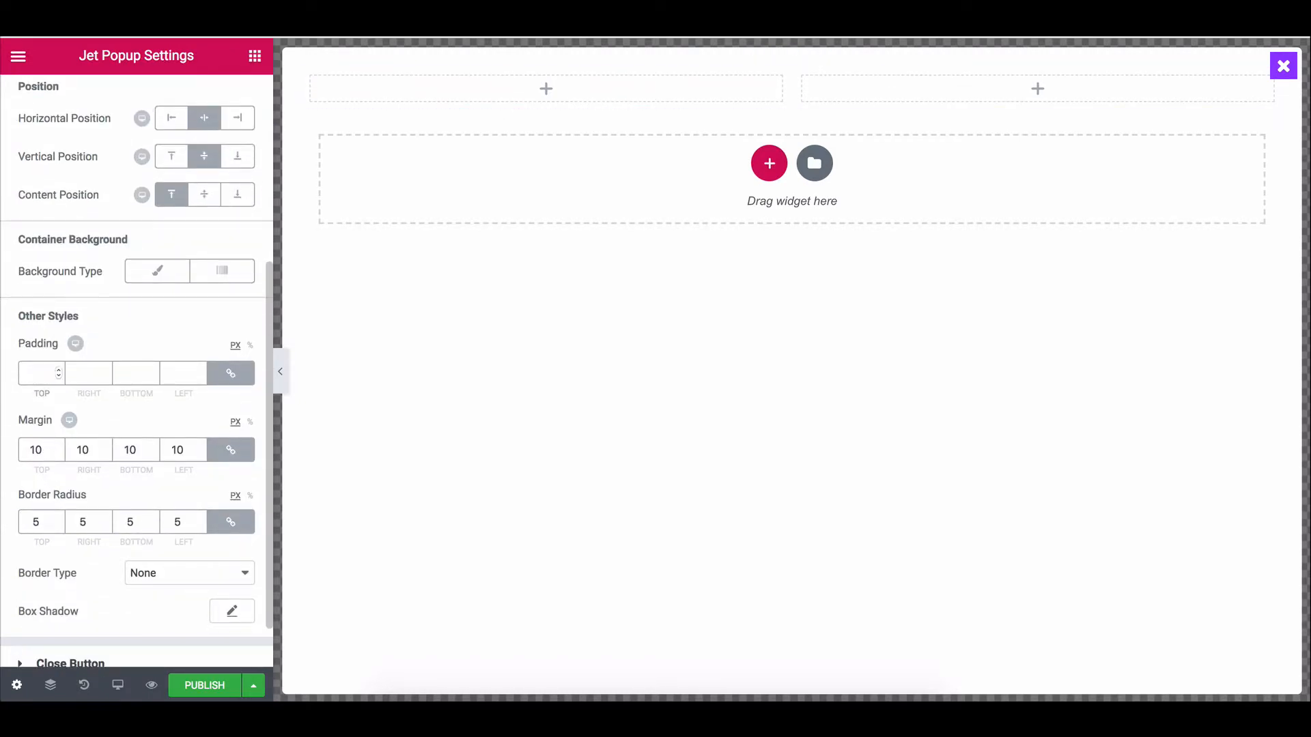
{"action": "left_click", "coordinate": [37, 372]}
{"action": "type", "text": "0"}
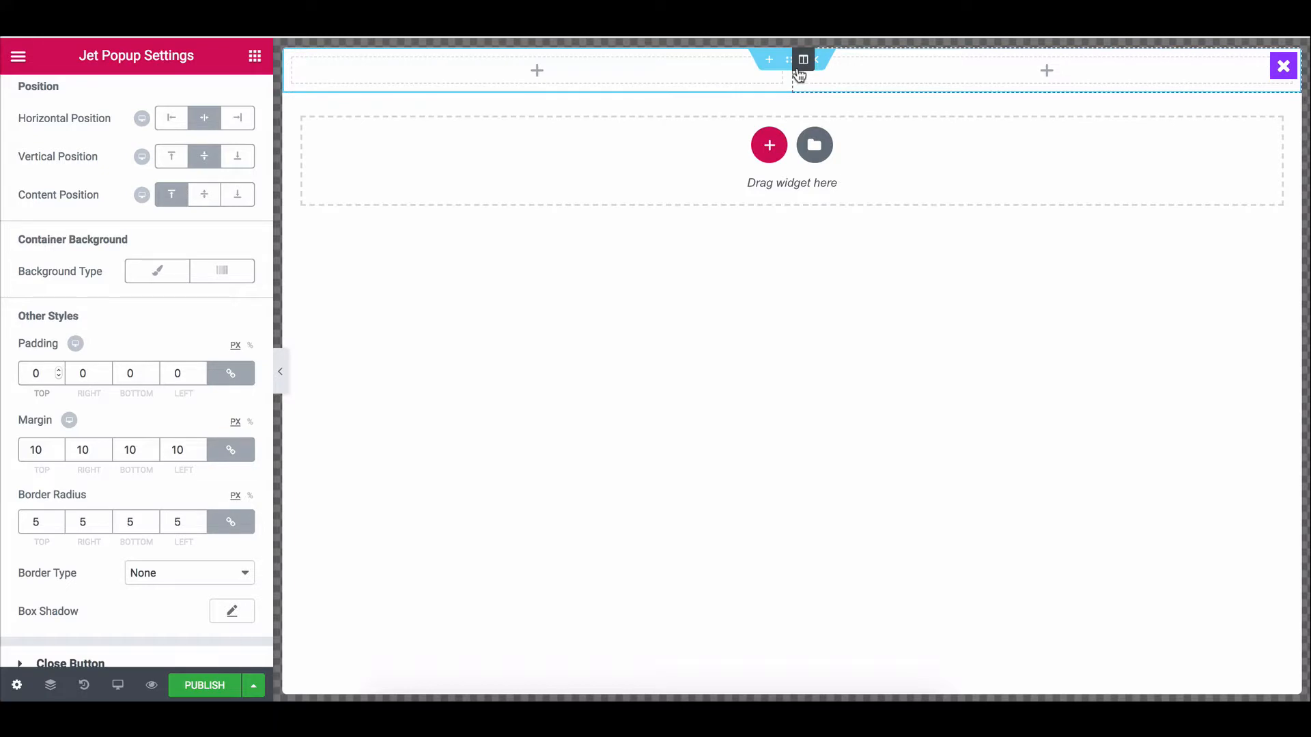
Delete one column from the top section and set its background type back to Classic.
{"action": "left_click", "coordinate": [789, 66]}
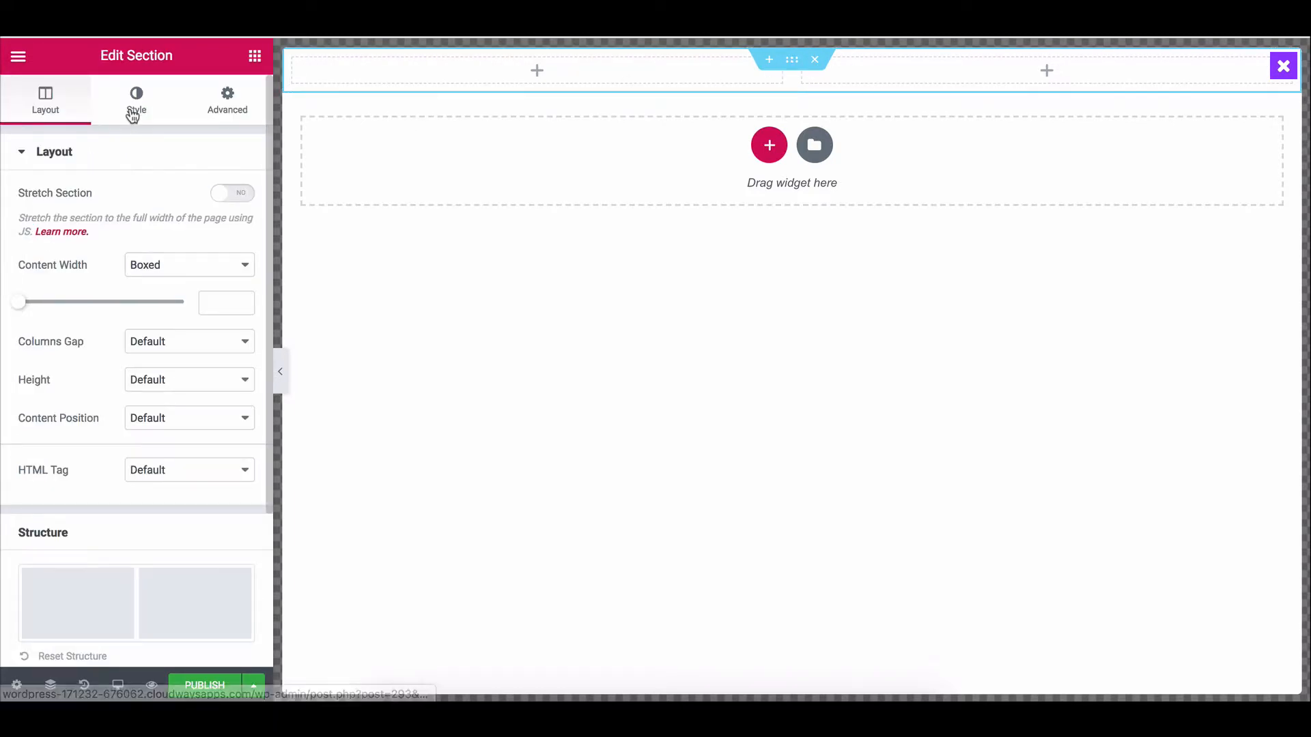
{"action": "left_click", "coordinate": [134, 113]}
{"action": "left_click", "coordinate": [189, 236]}
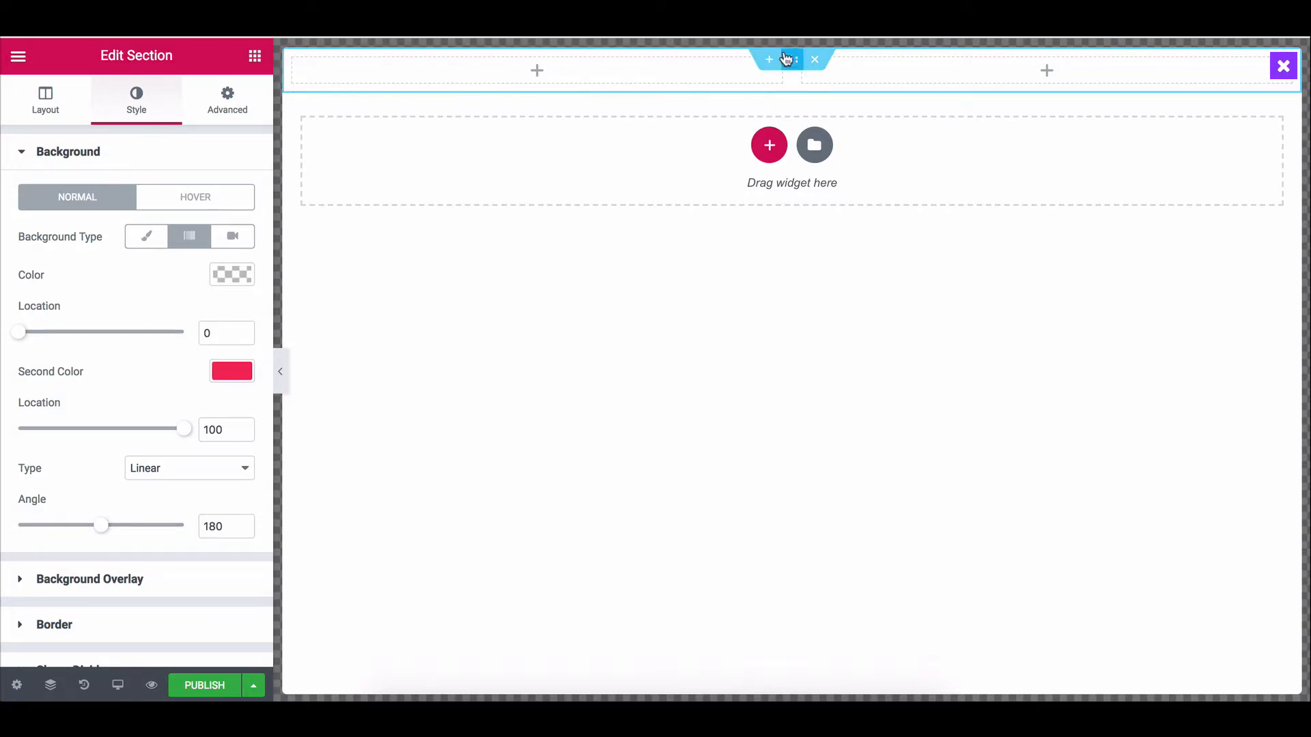
{"action": "right_click", "coordinate": [295, 60]}
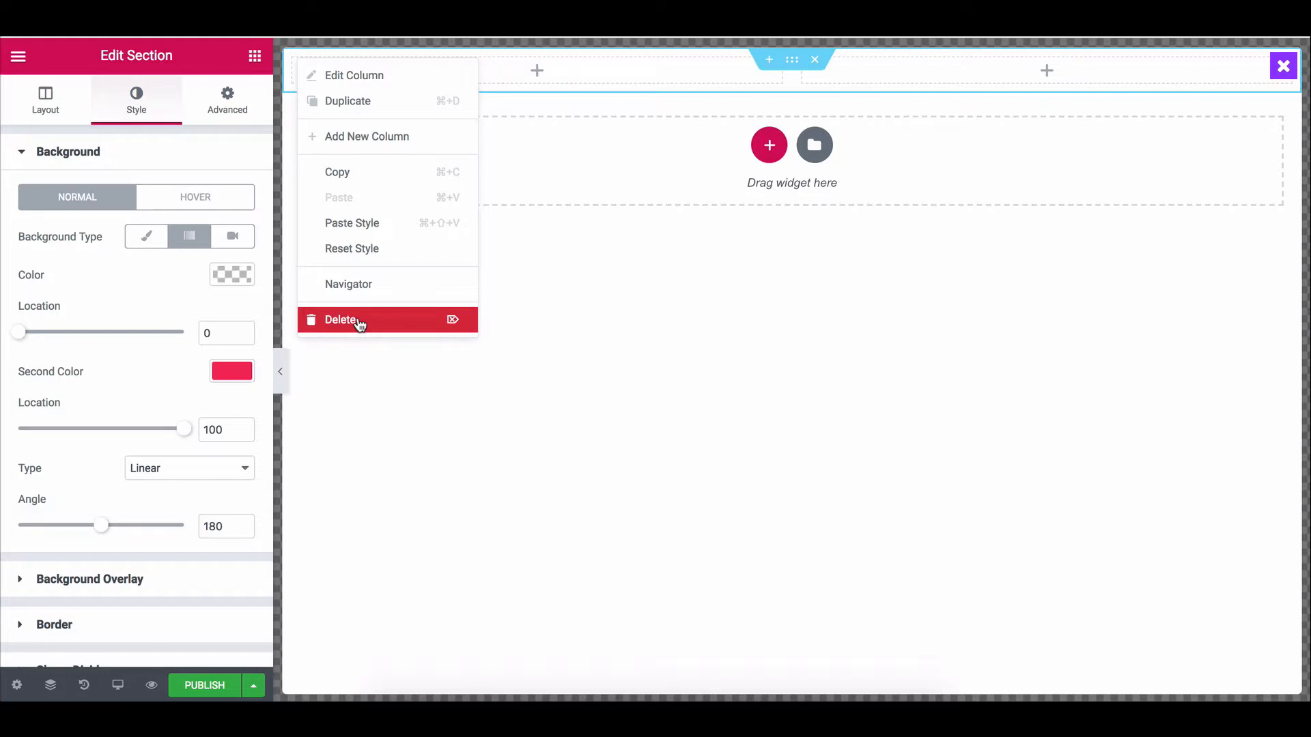
{"action": "left_click", "coordinate": [358, 321]}
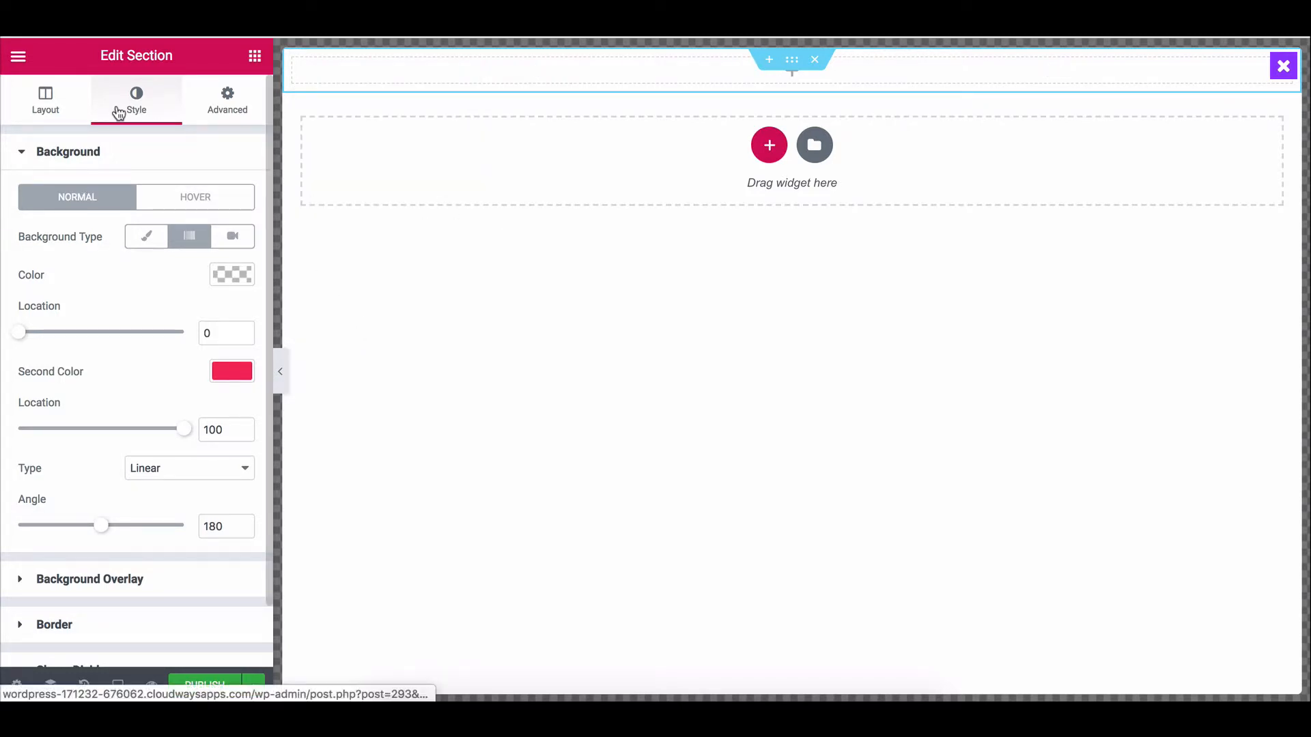
{"action": "left_click", "coordinate": [60, 104]}
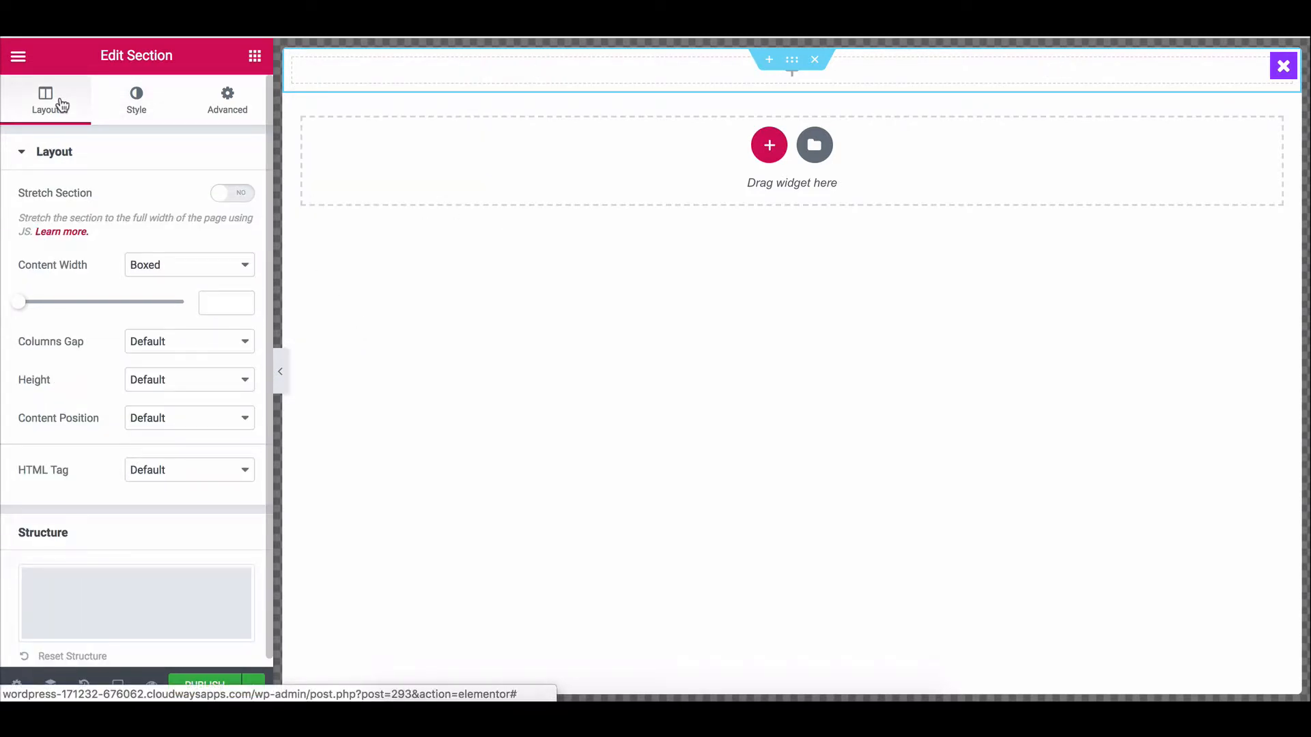
{"action": "left_click", "coordinate": [130, 95]}
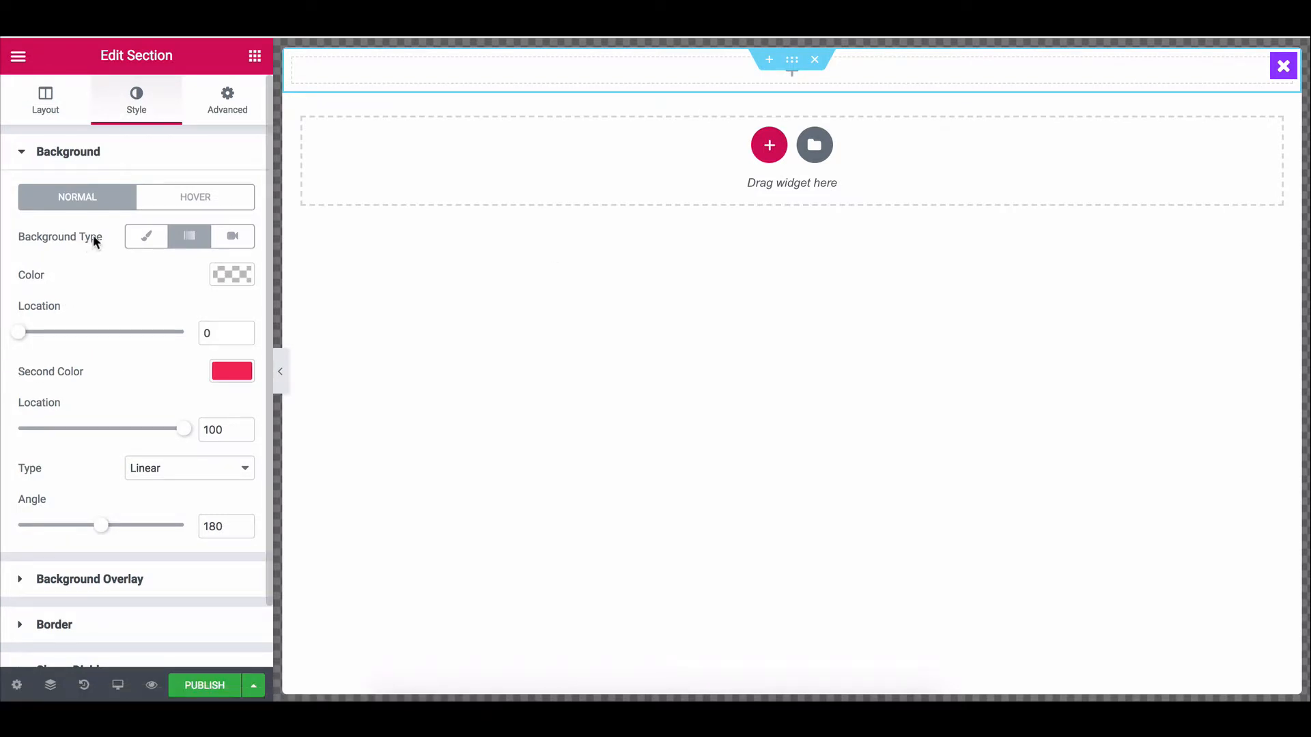
{"action": "left_click", "coordinate": [144, 239]}
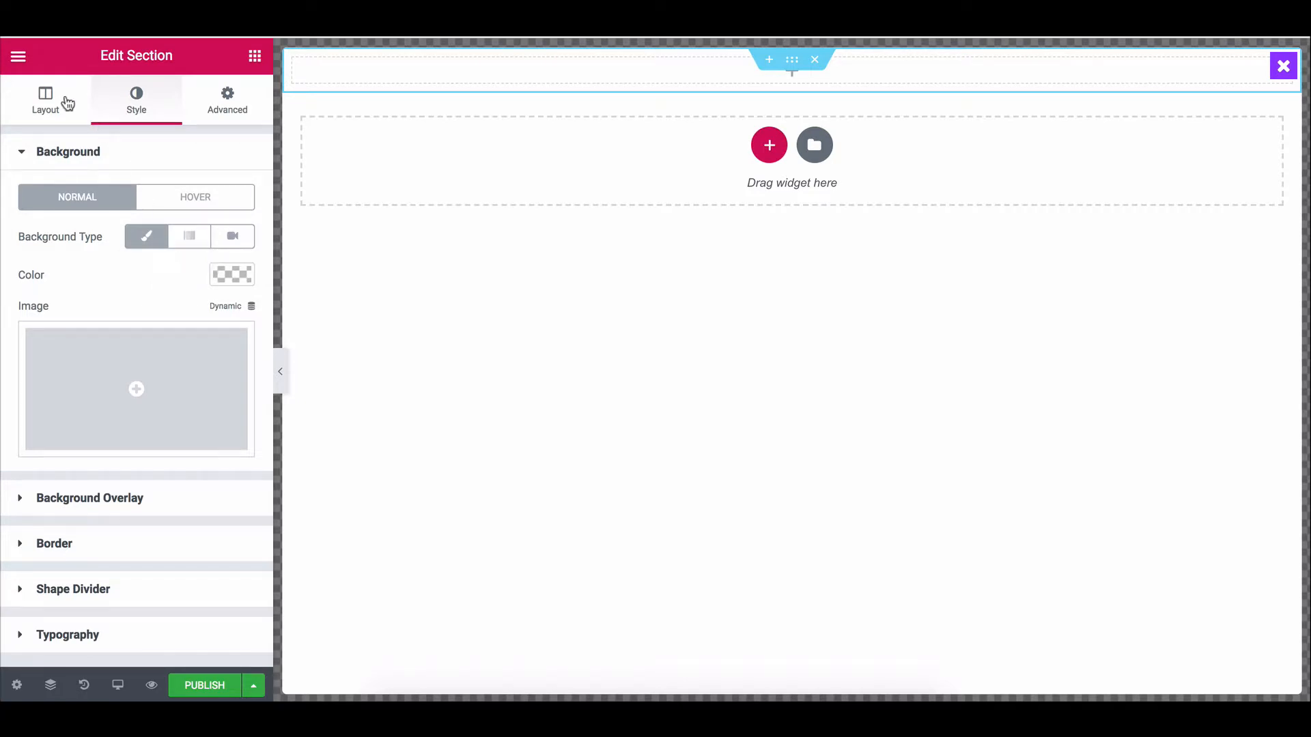
{"action": "left_click", "coordinate": [67, 102]}
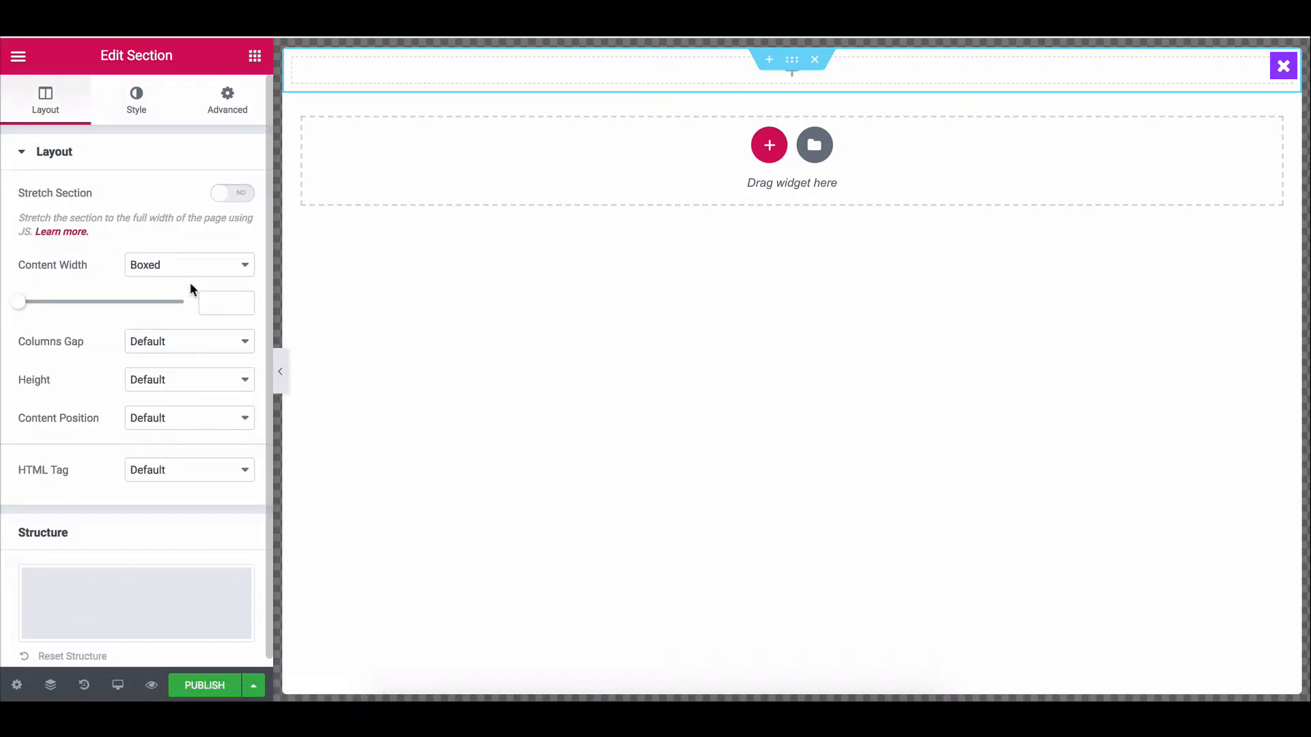
Set the popup container width to 100.
{"action": "left_click", "coordinate": [17, 684]}
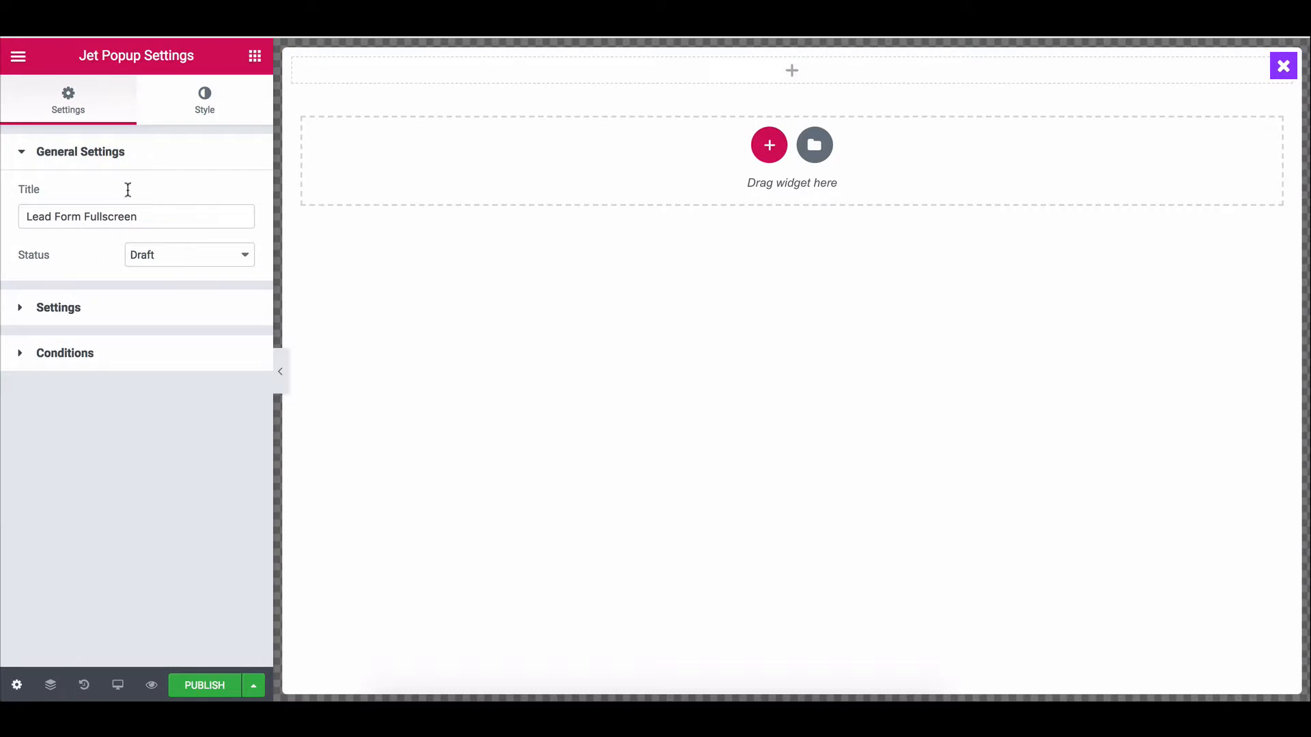
{"action": "left_click", "coordinate": [145, 121]}
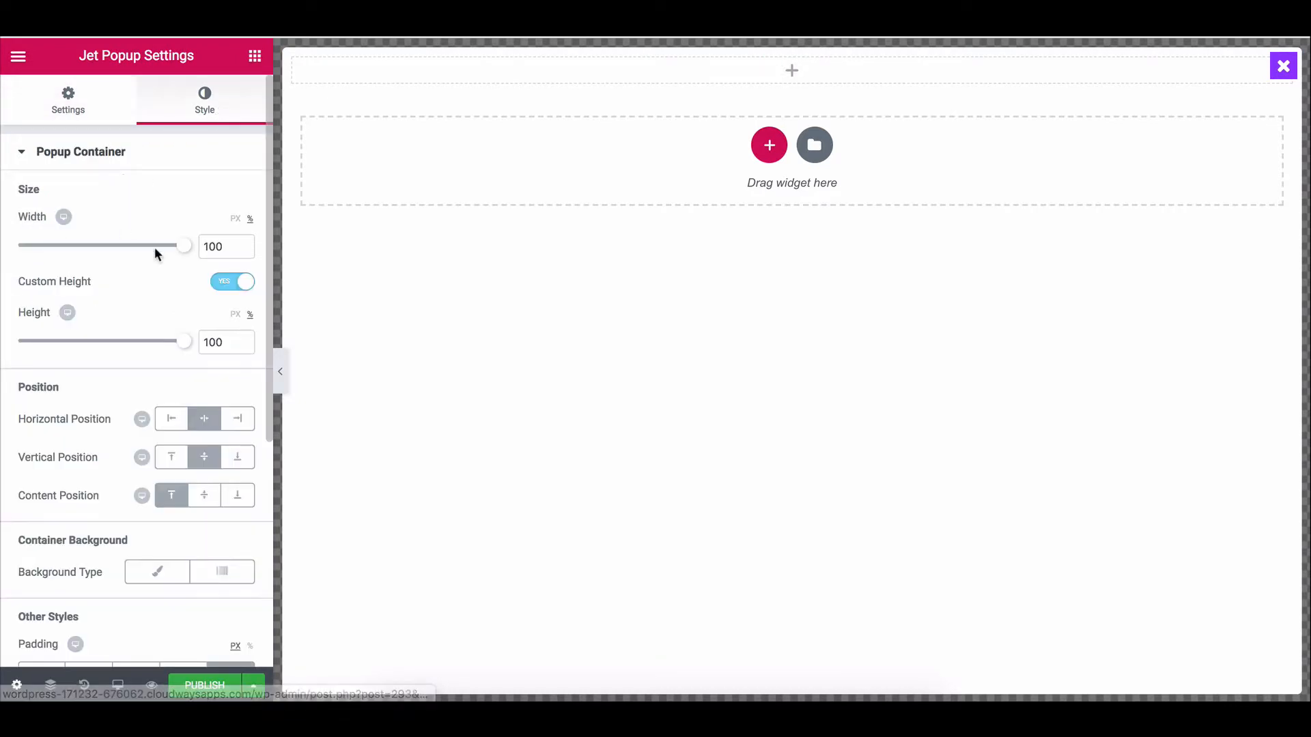
{"action": "left_click", "coordinate": [236, 220]}
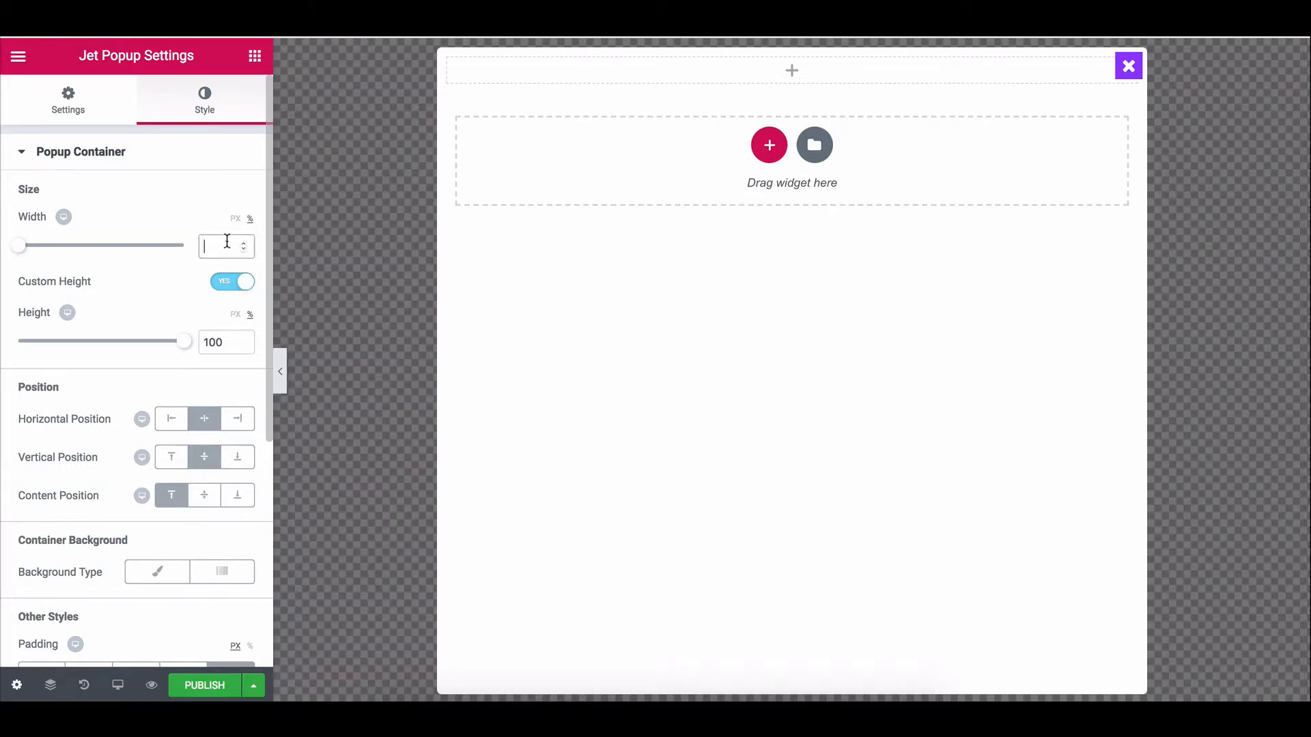
{"action": "left_click", "coordinate": [227, 241]}
{"action": "type", "text": "100"}
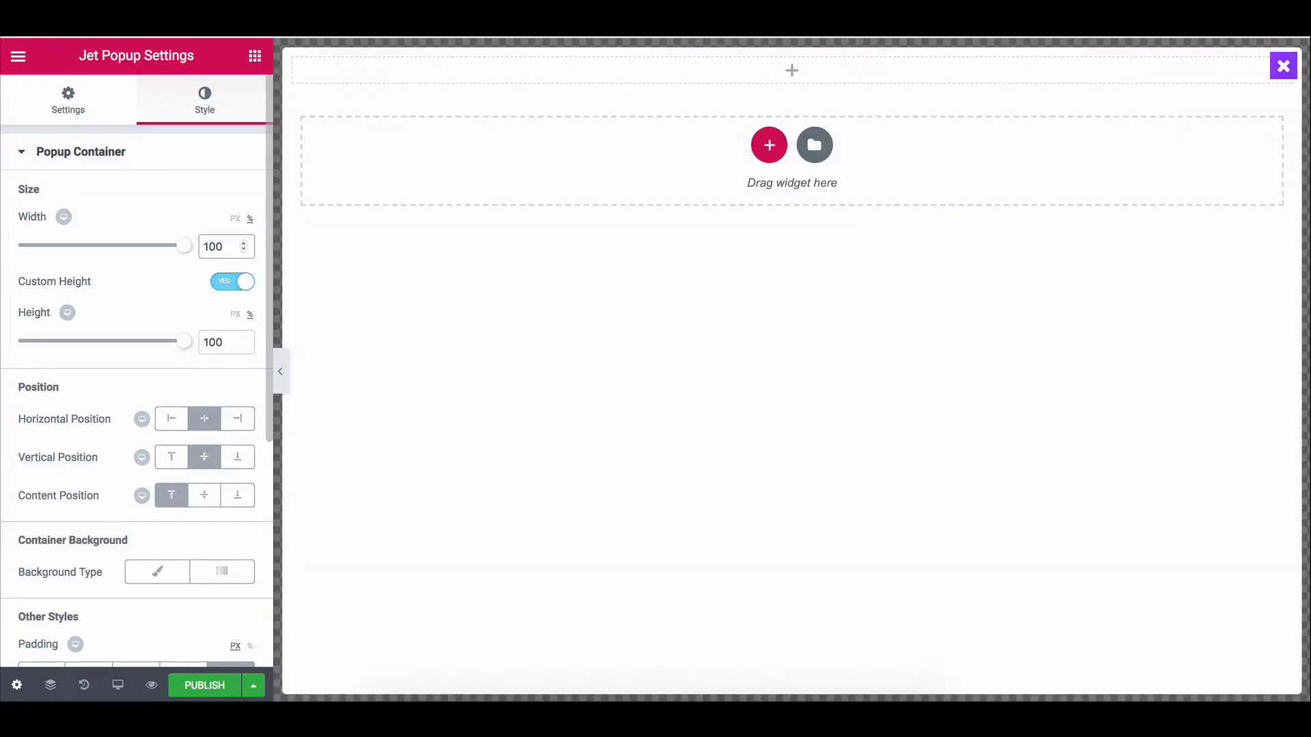
{"action": "left_click", "coordinate": [104, 101]}
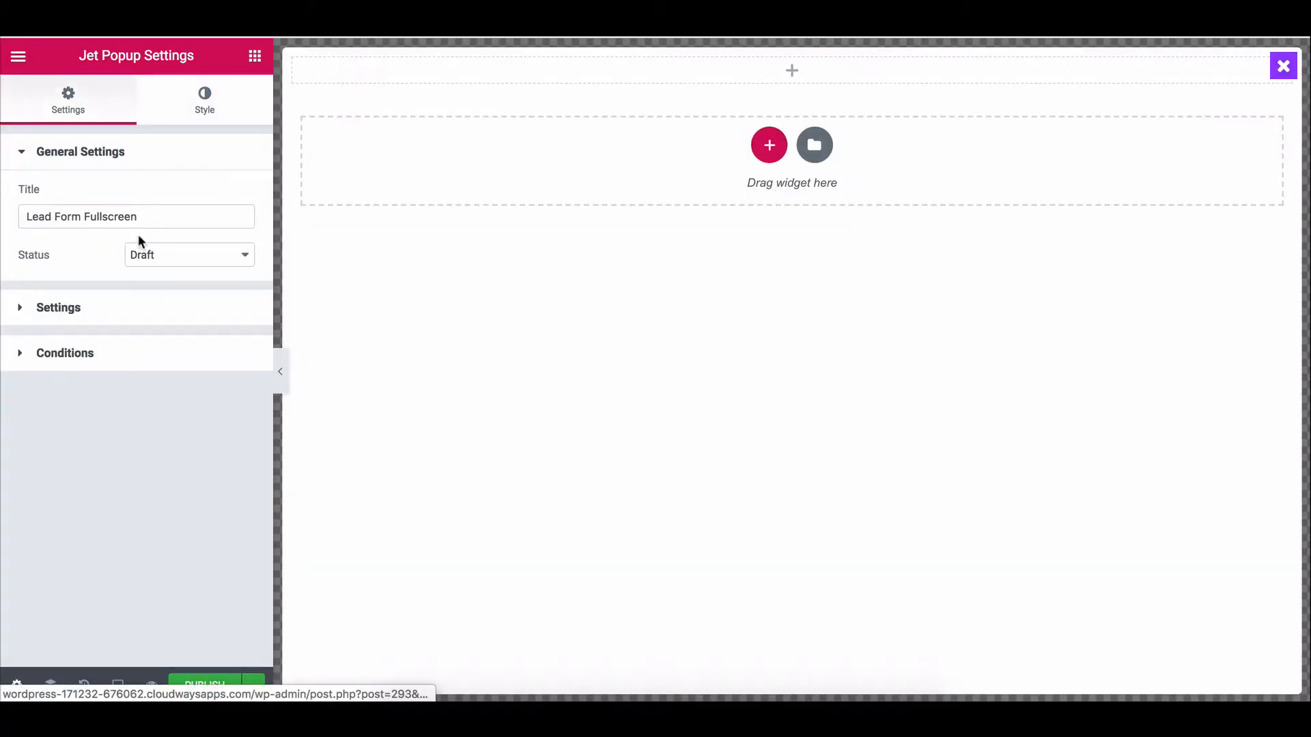
{"action": "left_click", "coordinate": [186, 111]}
Give the popup container a linked margin of 50 on every side.
{"action": "scroll", "coordinate": [136, 531], "scroll_direction": "down", "scroll_amount": 5}
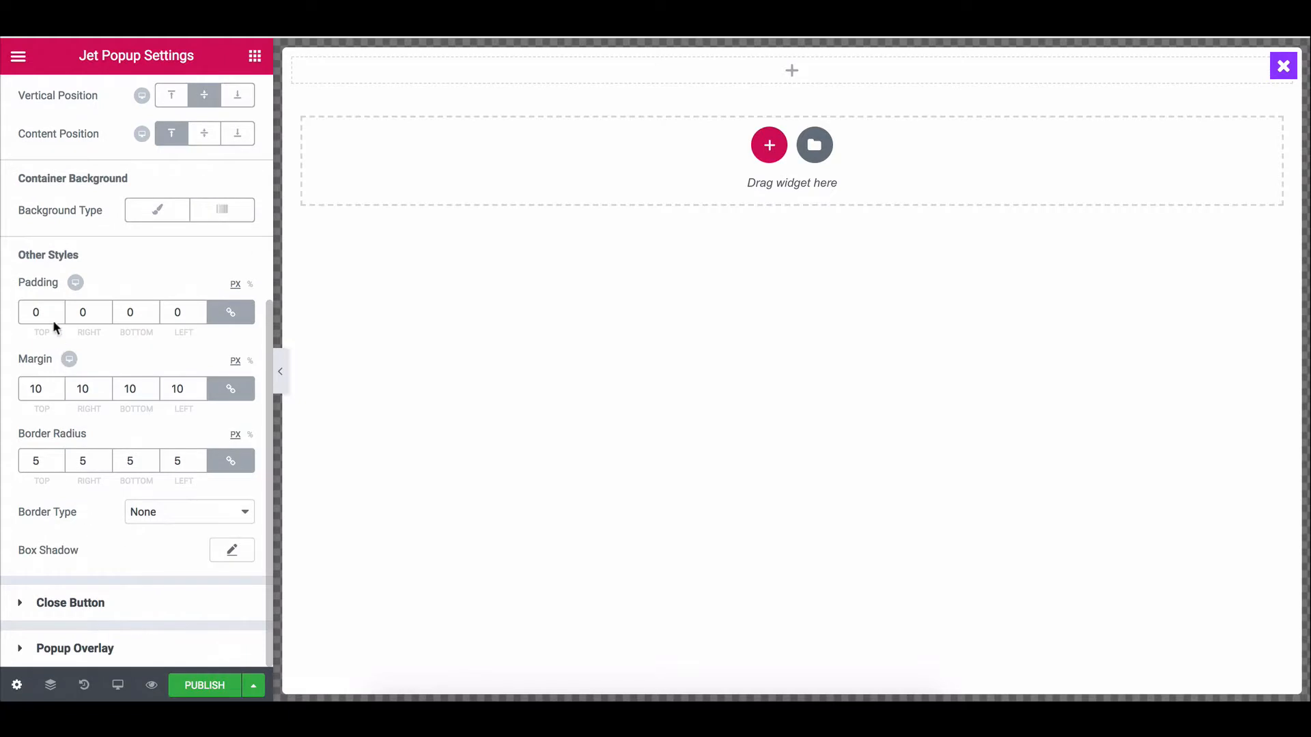
{"action": "left_click_drag", "start_coordinate": [53, 321], "coordinate": [13, 317]}
{"action": "left_click_drag", "start_coordinate": [41, 389], "coordinate": [20, 383]}
{"action": "type", "text": "50"}
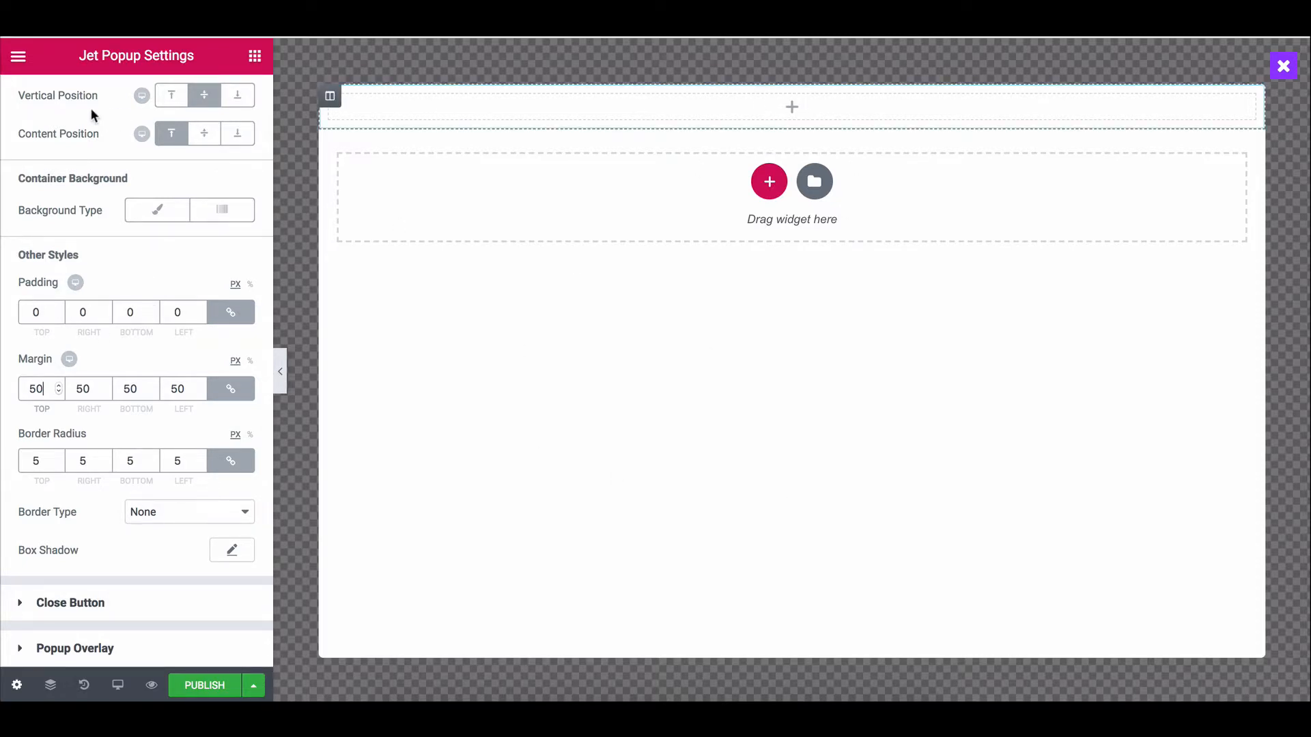
{"action": "scroll", "coordinate": [225, 91], "scroll_direction": "up", "scroll_amount": 5}
{"action": "left_click", "coordinate": [247, 69]}
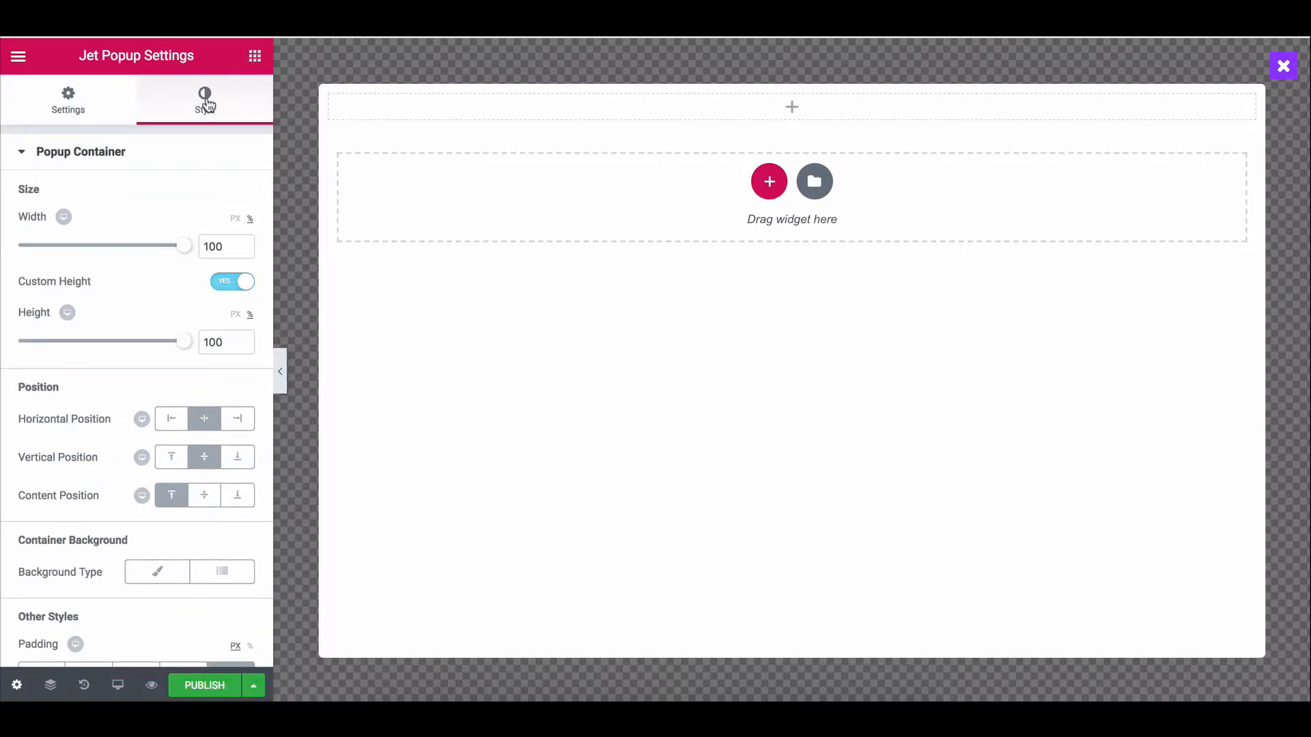
Search the elements for 'html' and drag the HTML widget into the popup's top section.
{"action": "type", "text": "html"}
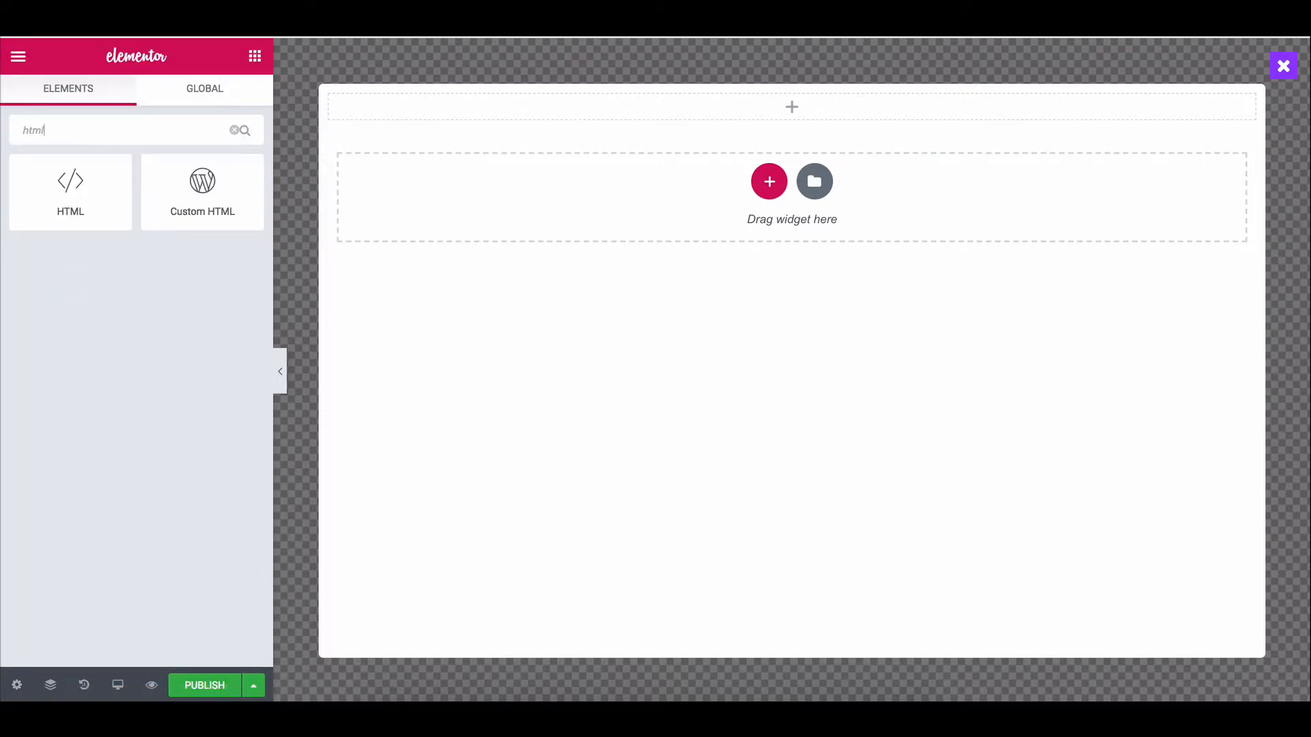
{"action": "left_click_drag", "start_coordinate": [70, 181], "coordinate": [492, 108]}
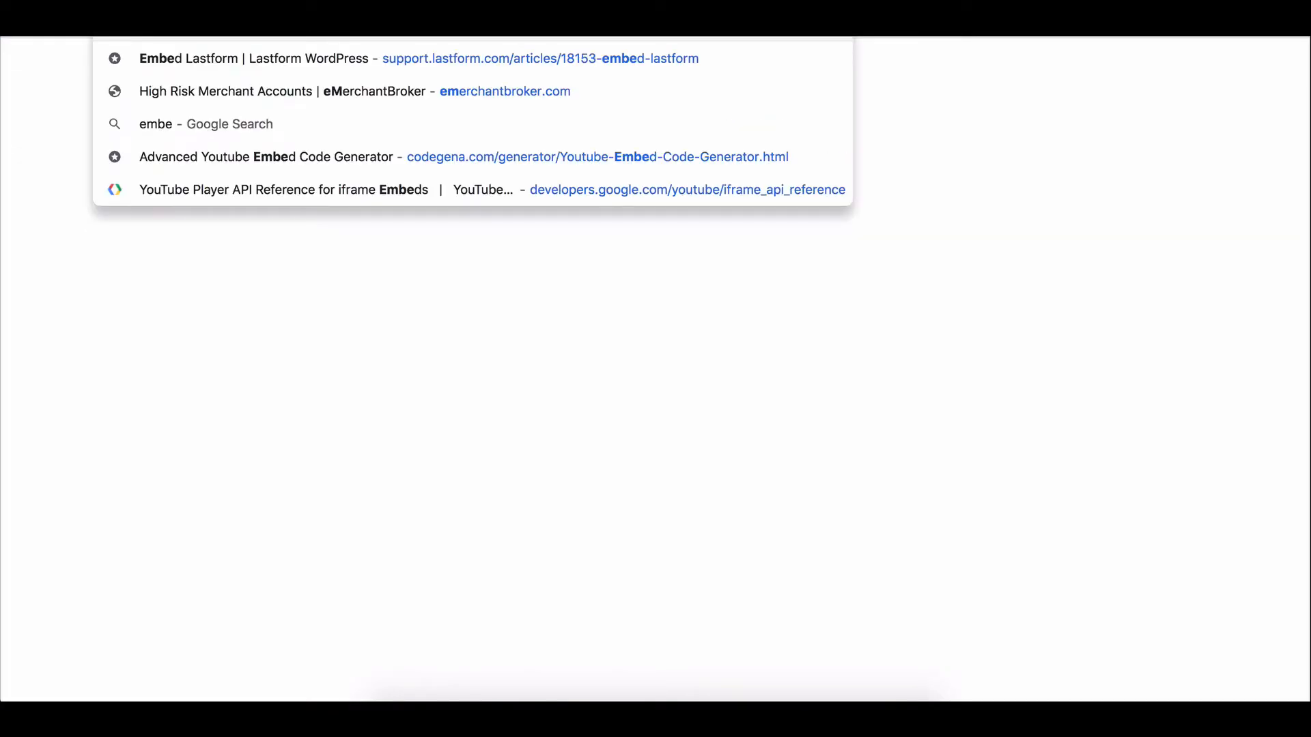
Search the web for 'embed' and select the first iframe snippet in Lastform's Embed Lastform article.
{"action": "type", "text": "d"}
{"action": "key", "text": "Return"}
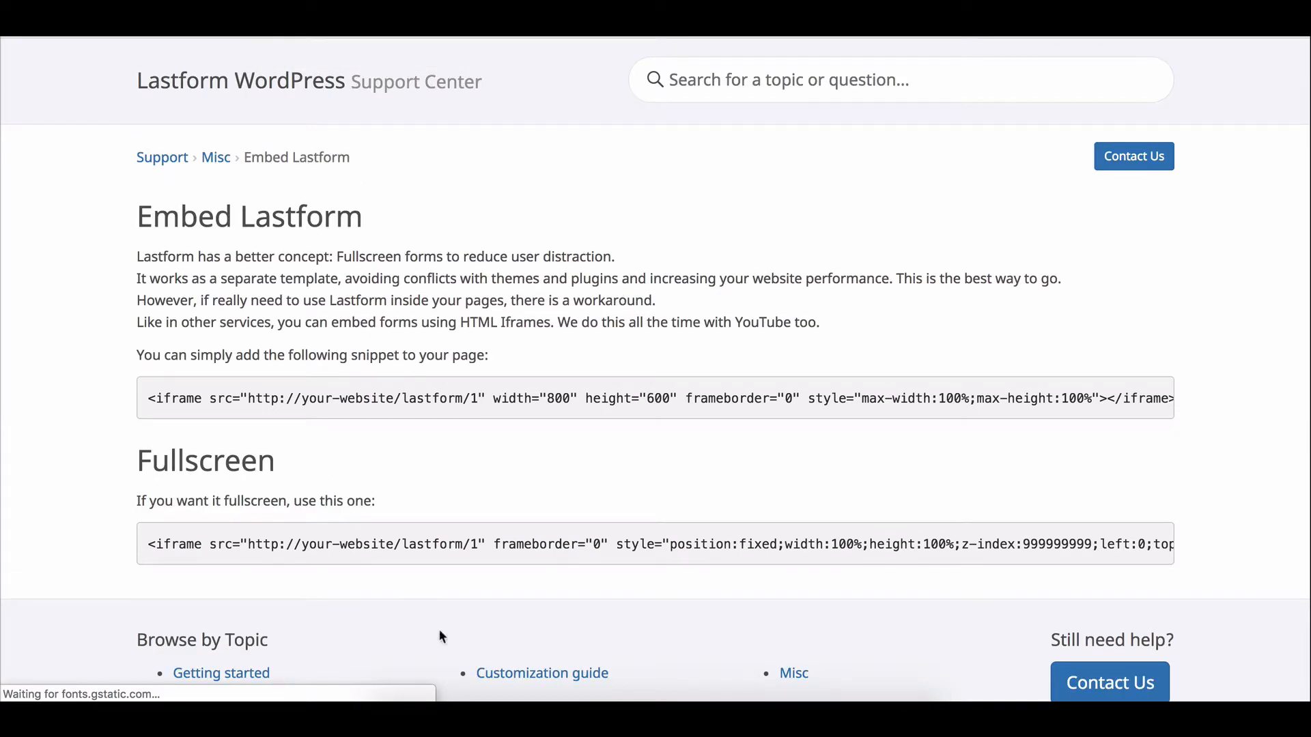
{"action": "triple_click", "coordinate": [393, 394]}
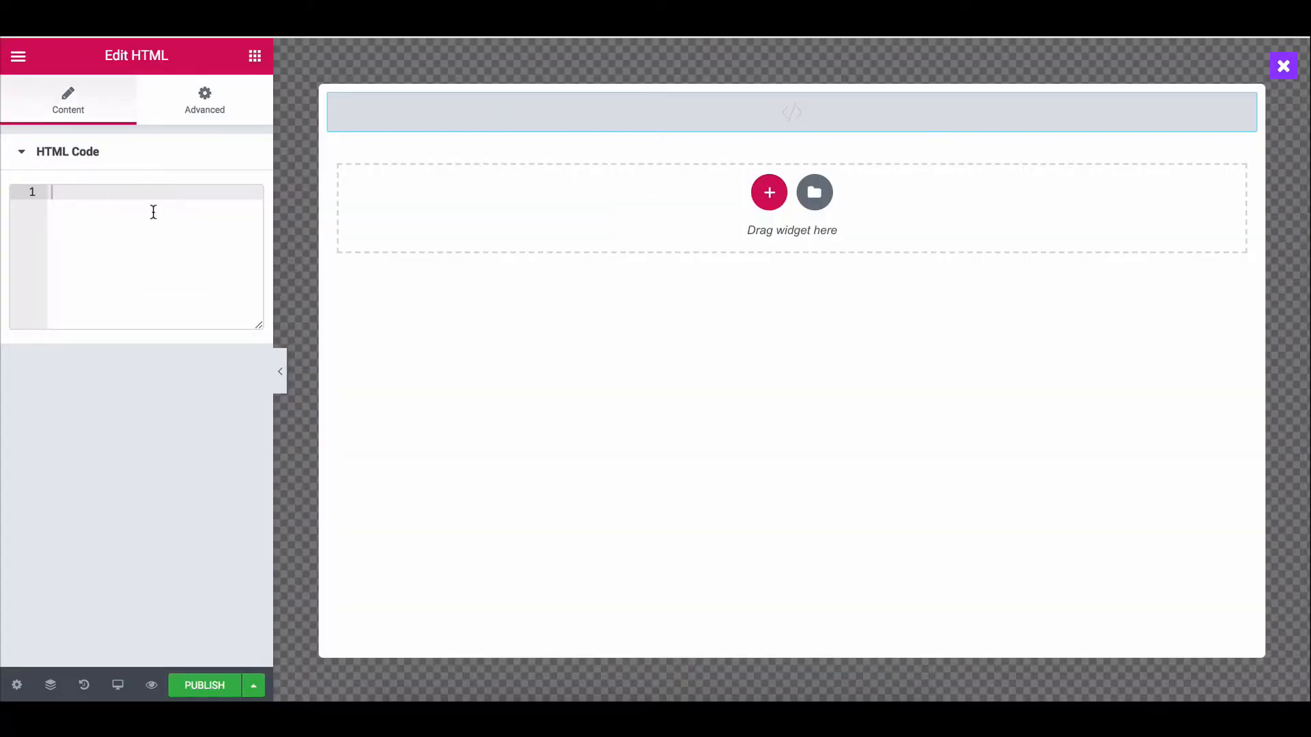
Paste the Lastform iframe code into the HTML widget and exit to the WordPress dashboard.
{"action": "type", "text": "<iframe src=\"http://your-website/lastform/1\" width=\"800\" height=\"600\" frameborder=\"0\" style=\"max-width:100%;max-height:100%\"></iframe>"}
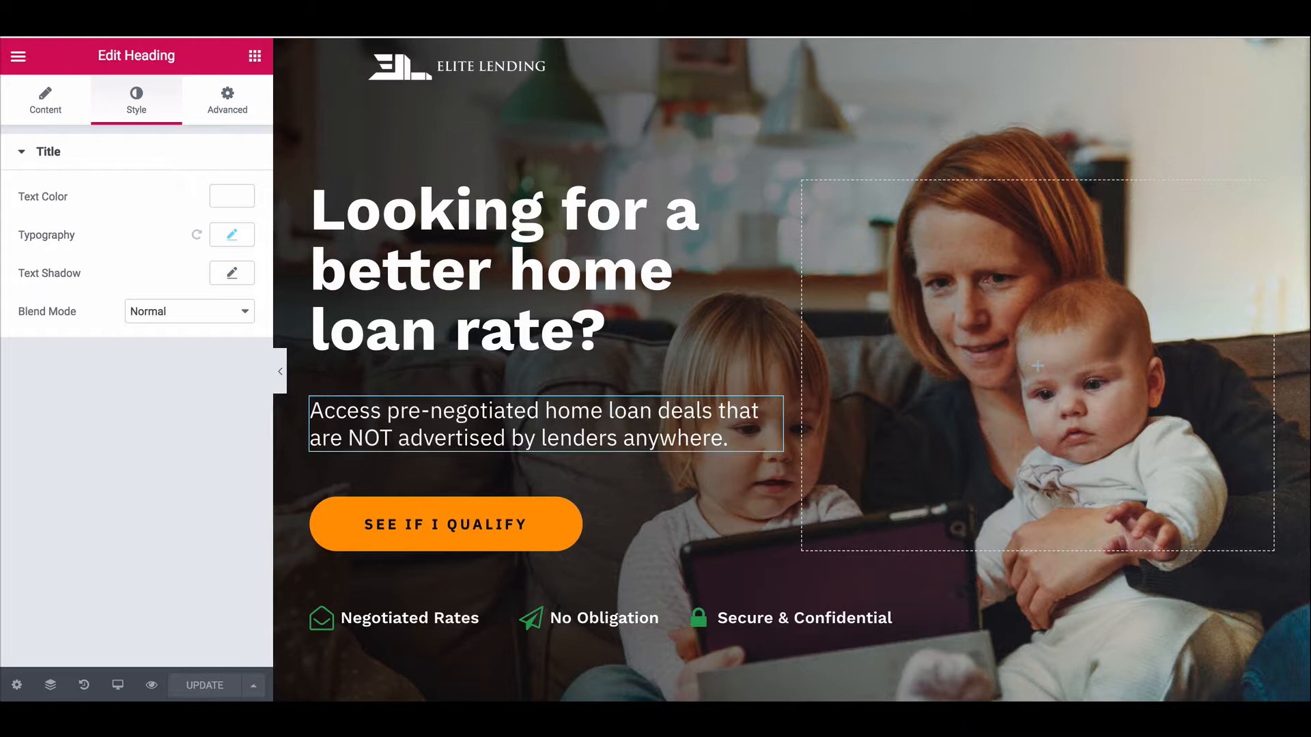
{"action": "left_click", "coordinate": [9, 65]}
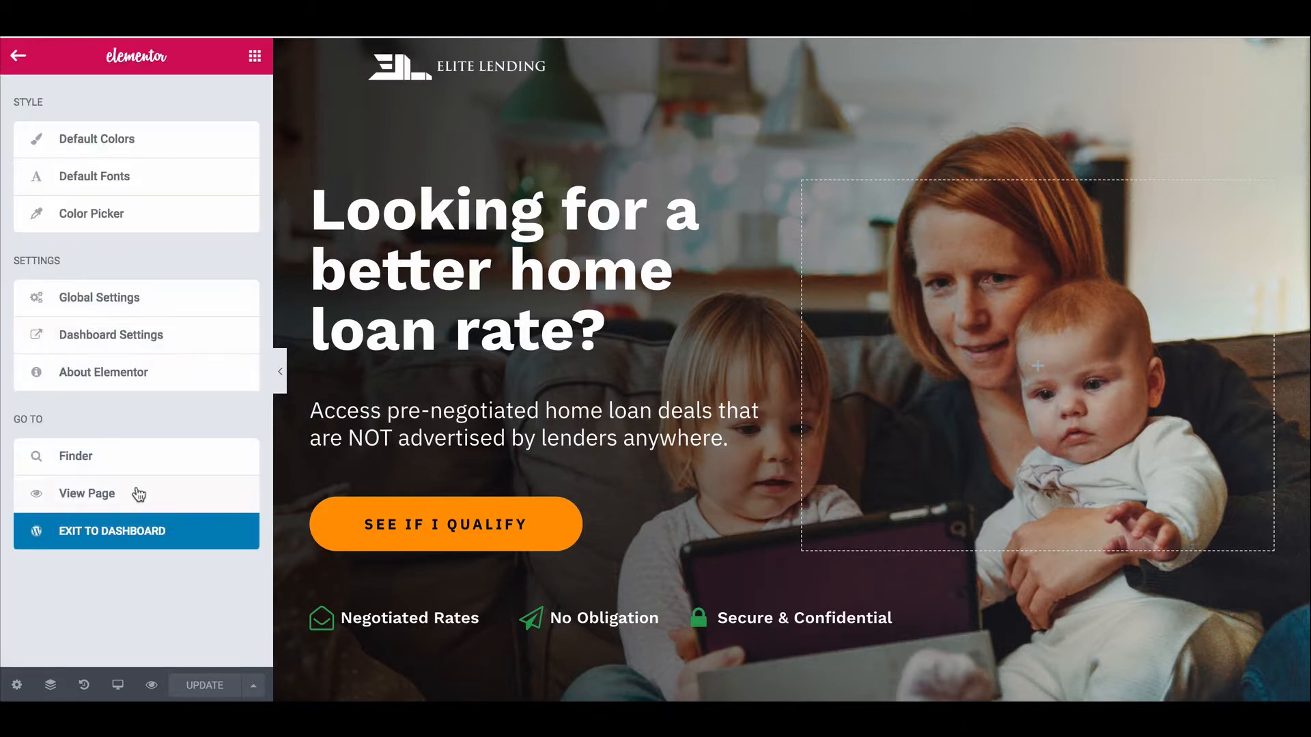
{"action": "left_click", "coordinate": [127, 524]}
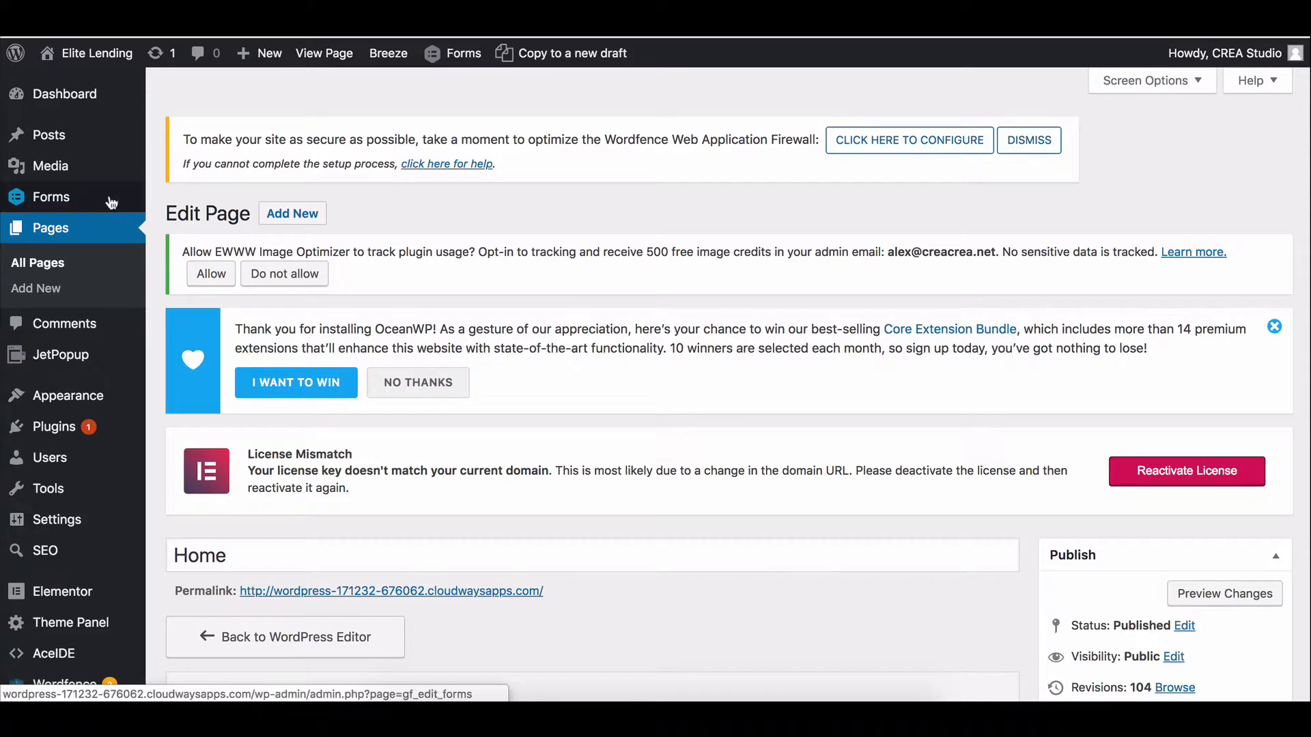
In Forms, copy the link address of the Lead Form's 'Open Lastform' link.
{"action": "mouse_move", "coordinate": [111, 202]}
{"action": "left_click", "coordinate": [172, 203]}
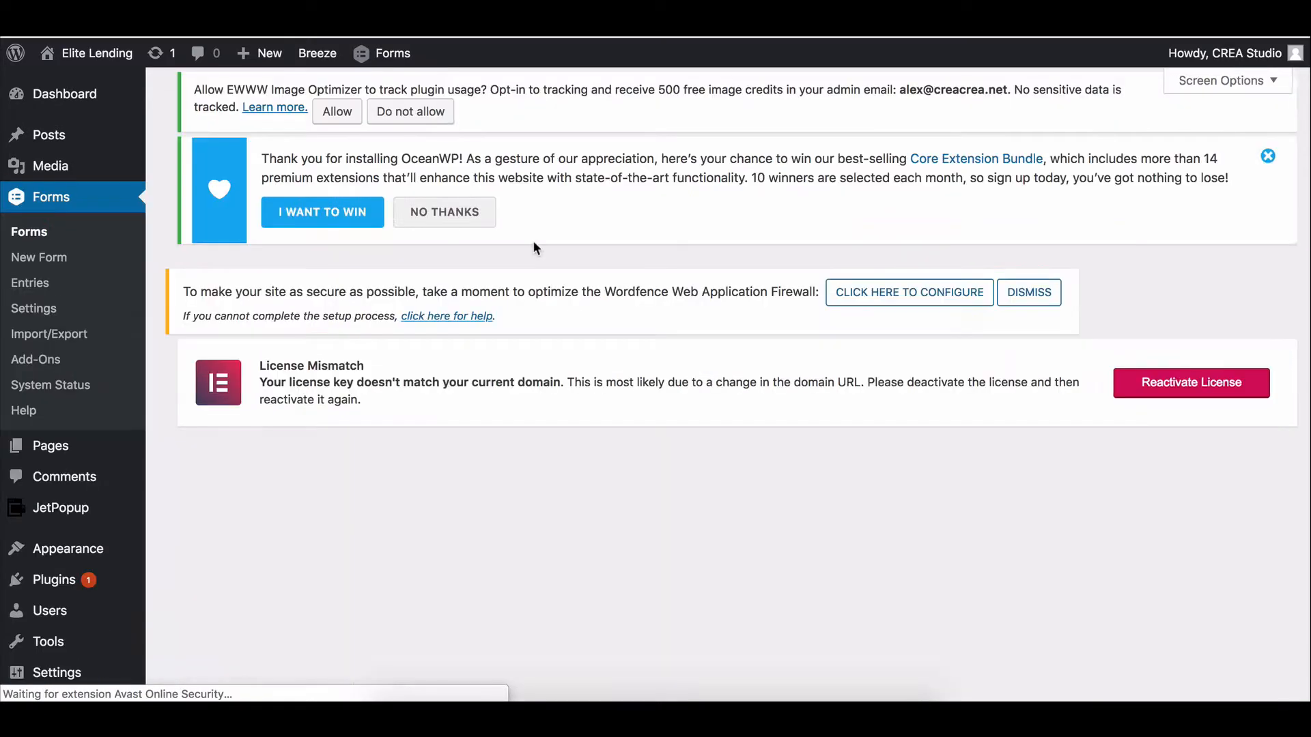
{"action": "scroll", "coordinate": [482, 359], "scroll_direction": "down", "scroll_amount": 3}
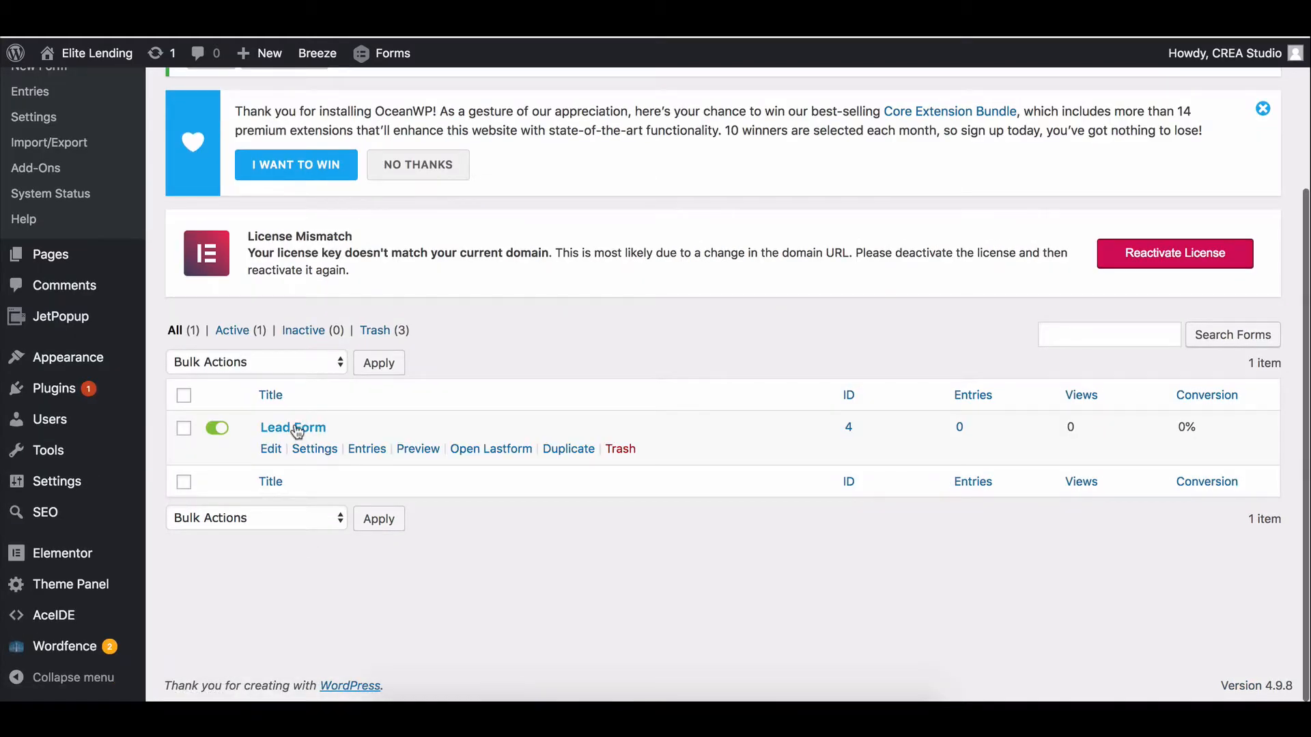
{"action": "right_click", "coordinate": [506, 452]}
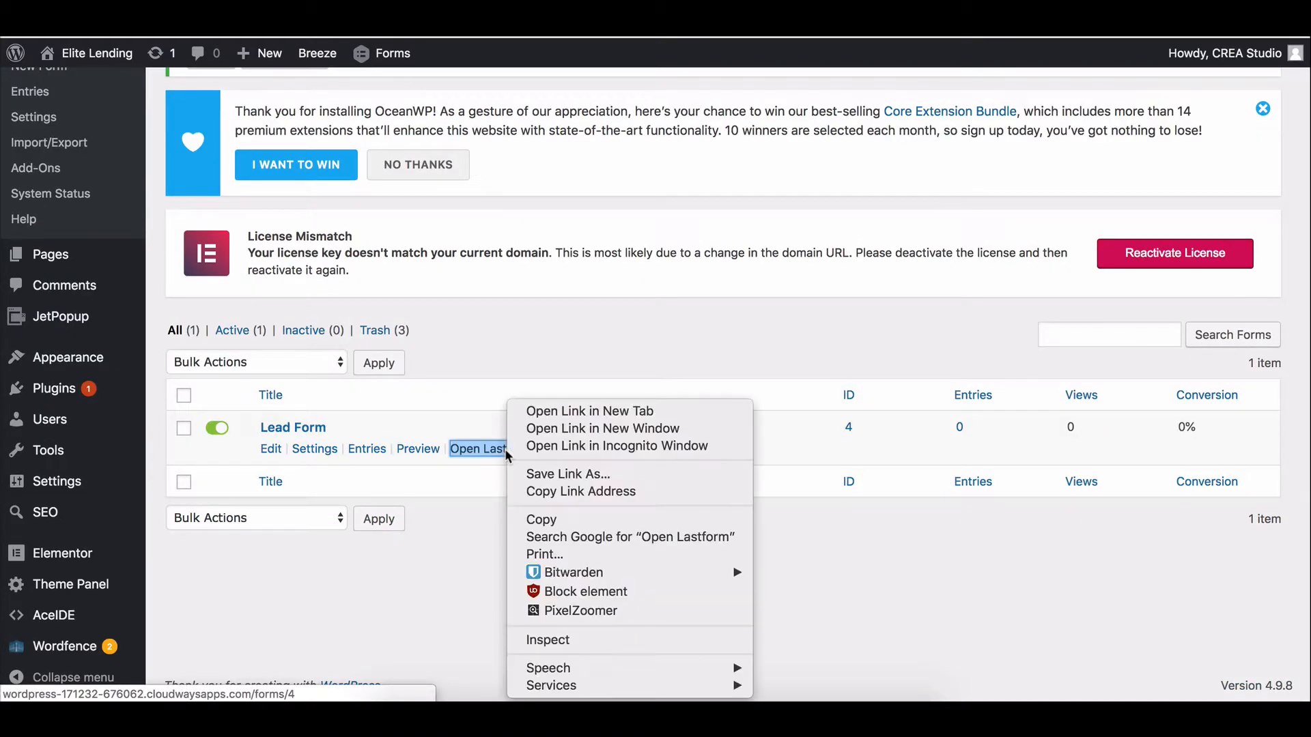
{"action": "left_click", "coordinate": [560, 489]}
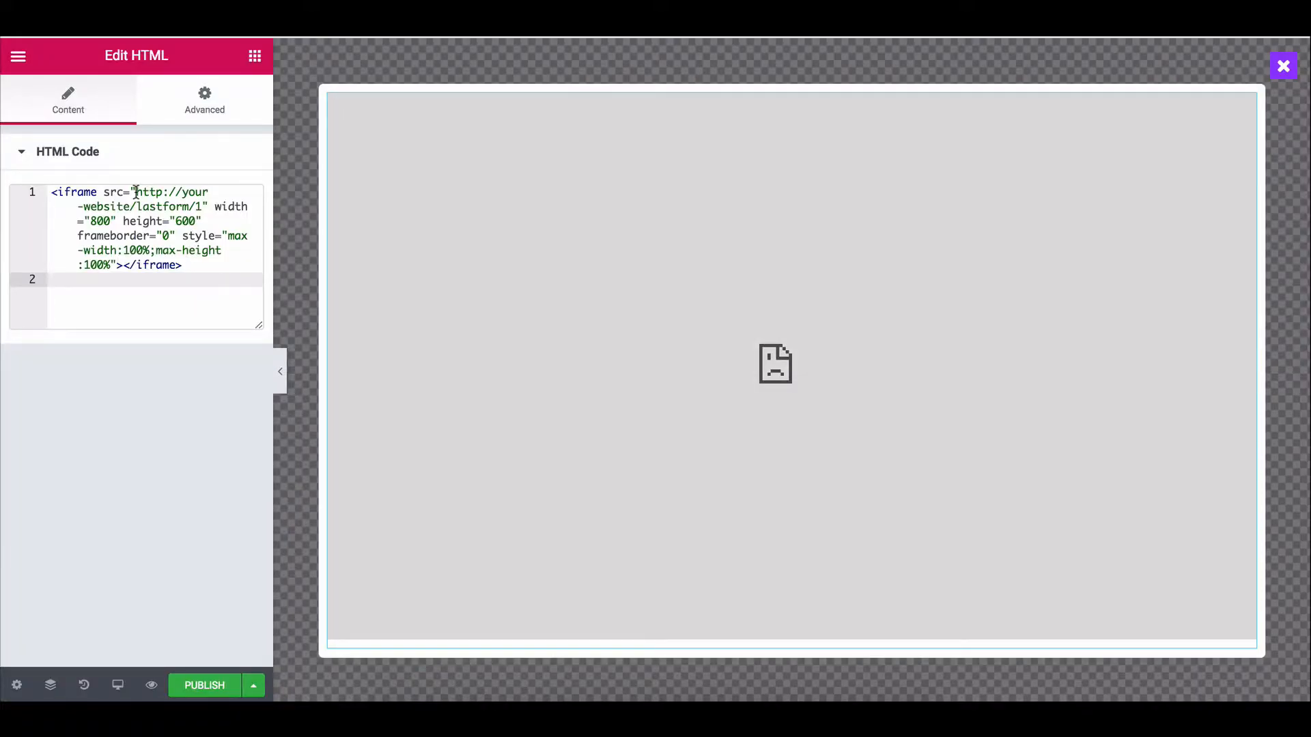
Replace the iframe's placeholder src with the copied forms/4 link and publish the popup.
{"action": "left_click_drag", "start_coordinate": [136, 192], "coordinate": [197, 206]}
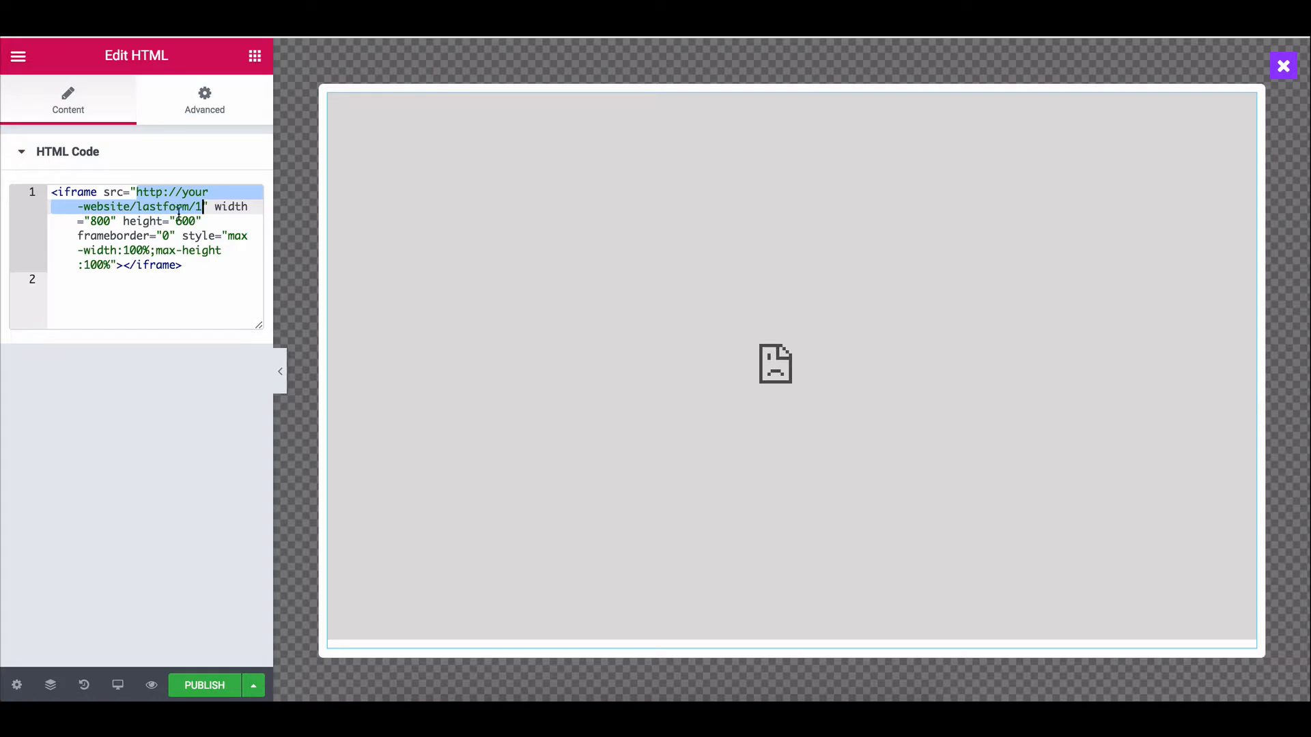
{"action": "key", "text": "ctrl+v"}
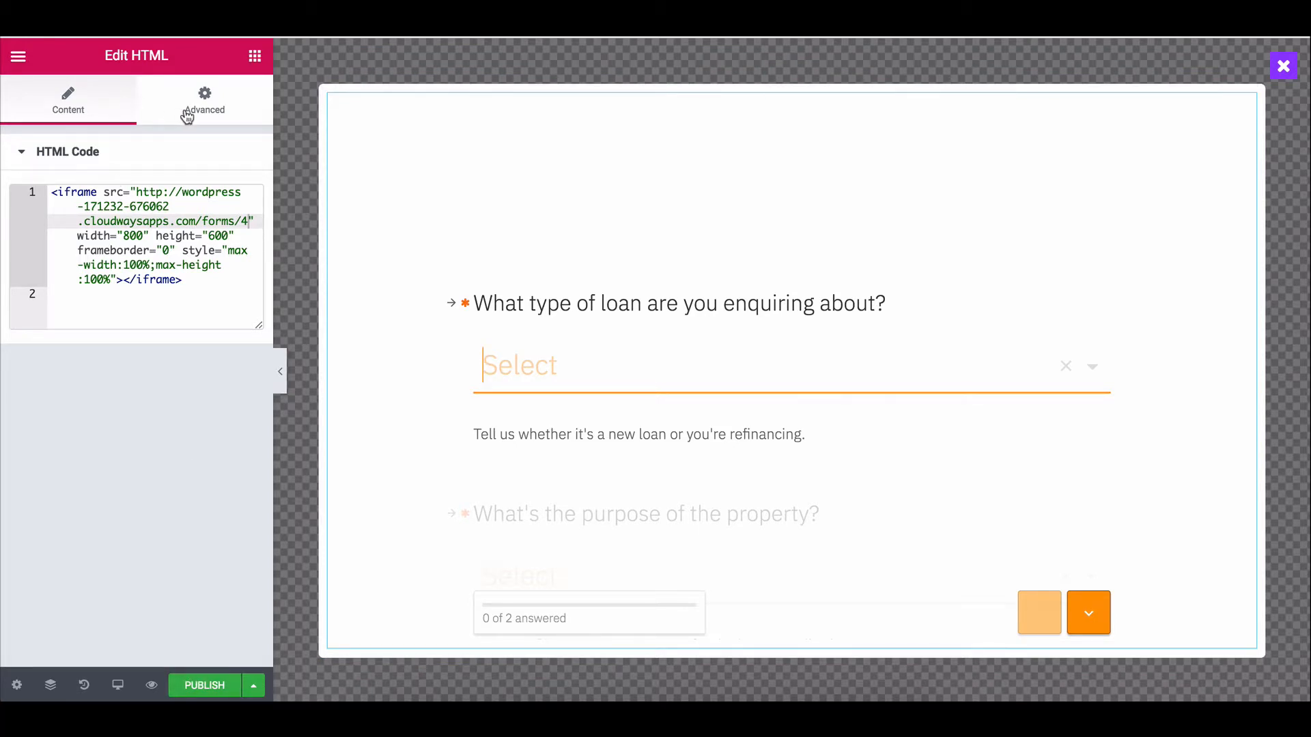
{"action": "left_click", "coordinate": [111, 108]}
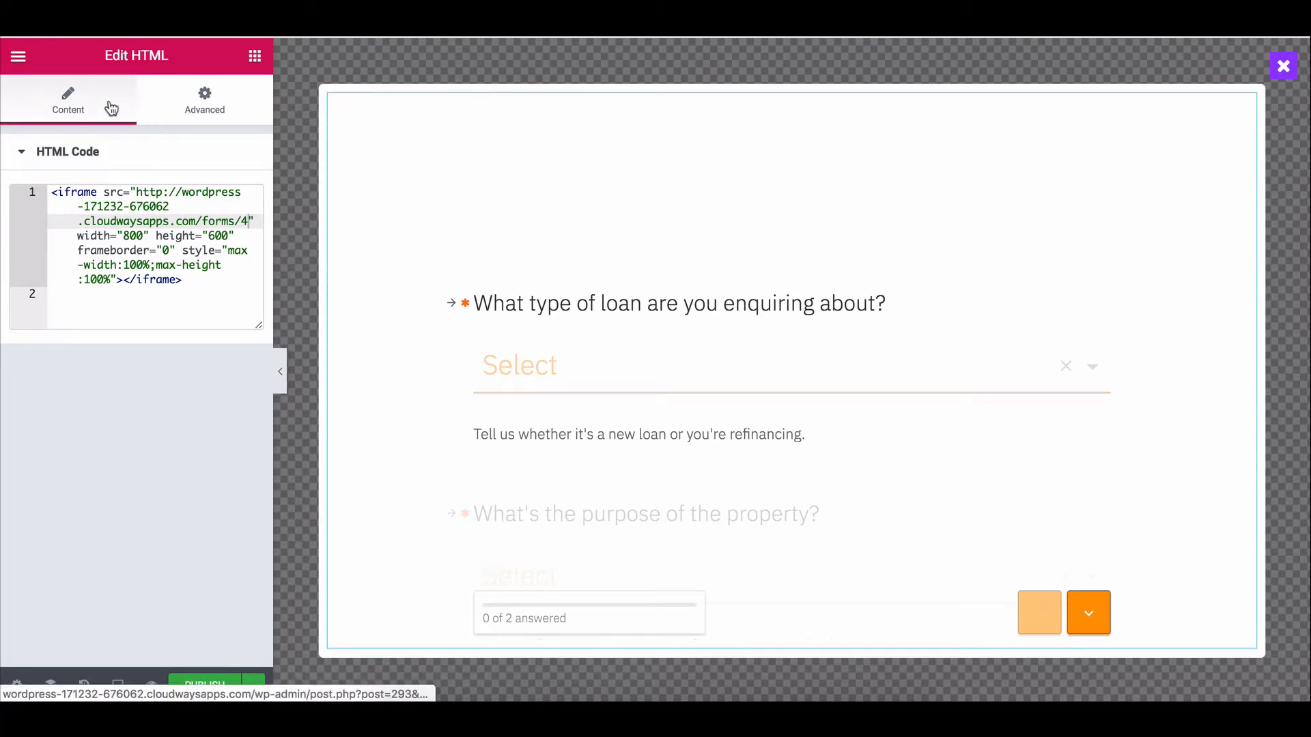
{"action": "left_click", "coordinate": [206, 686]}
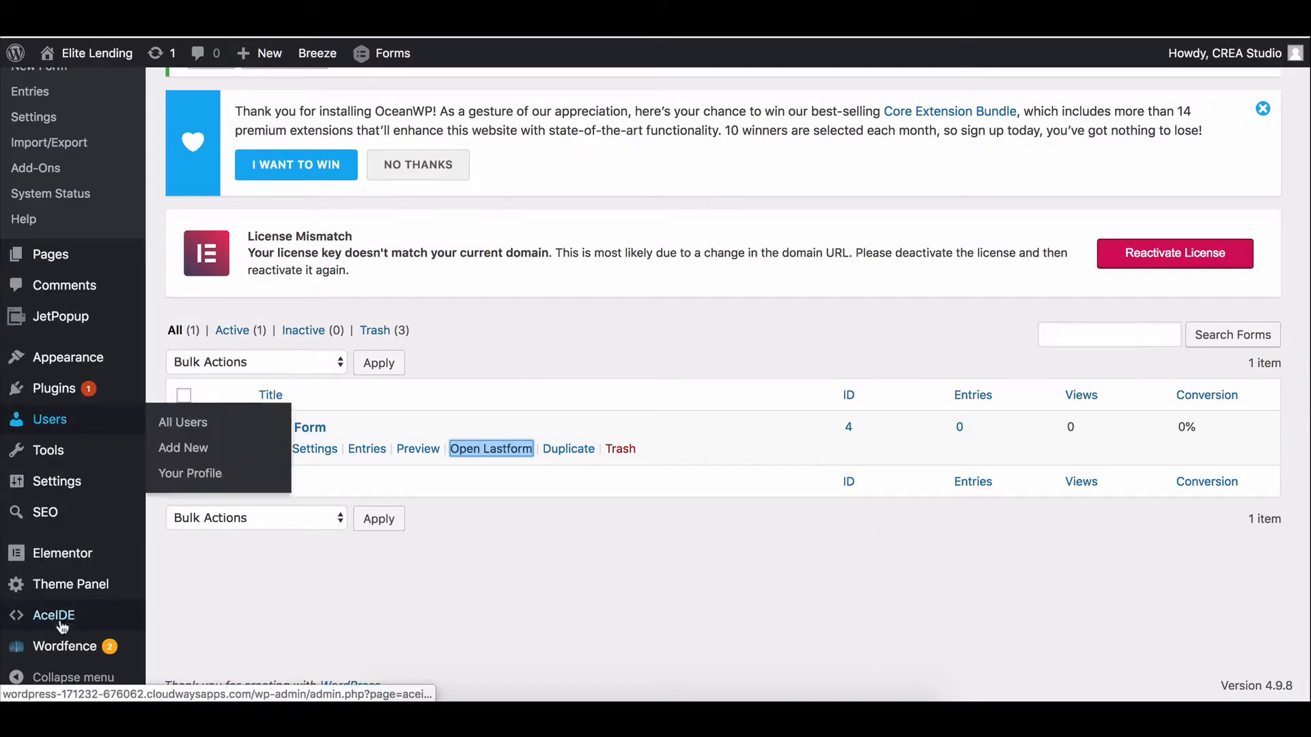
Open Wordfence's All Options page after publishing fails with a 403 error.
{"action": "mouse_move", "coordinate": [58, 649]}
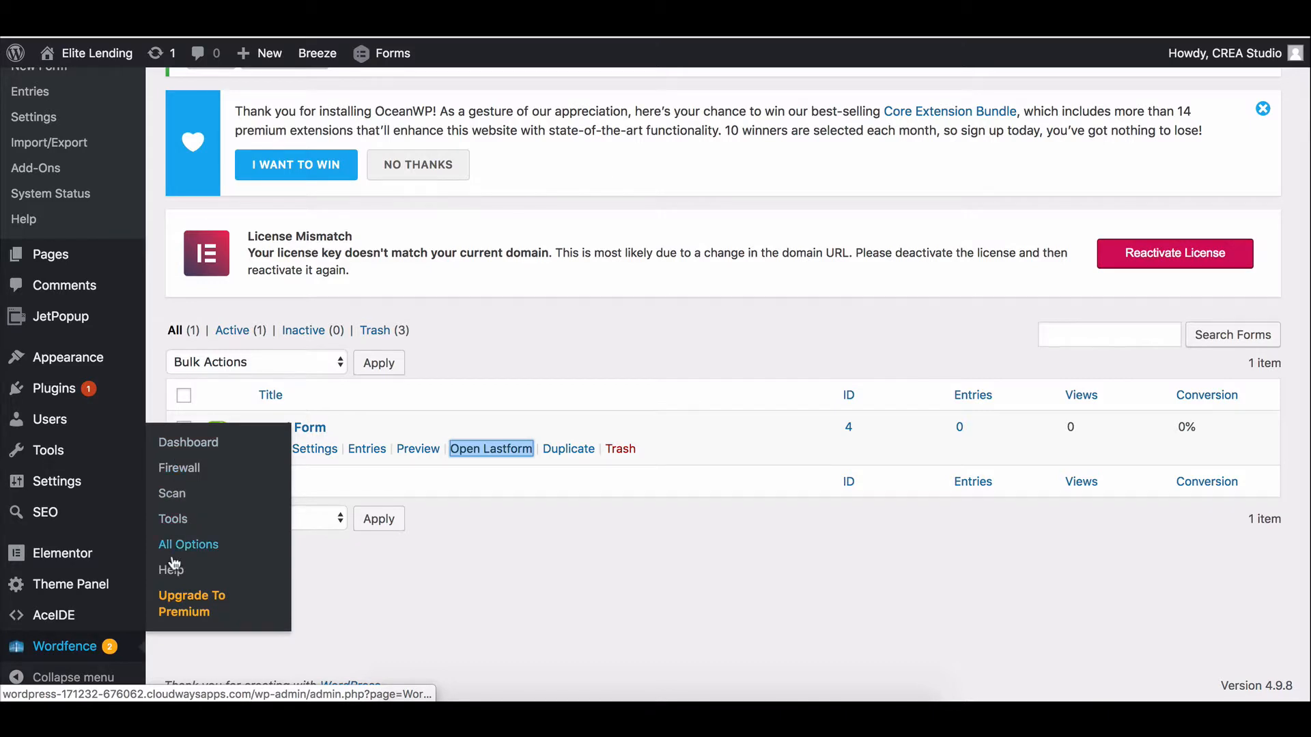
{"action": "left_click", "coordinate": [181, 546]}
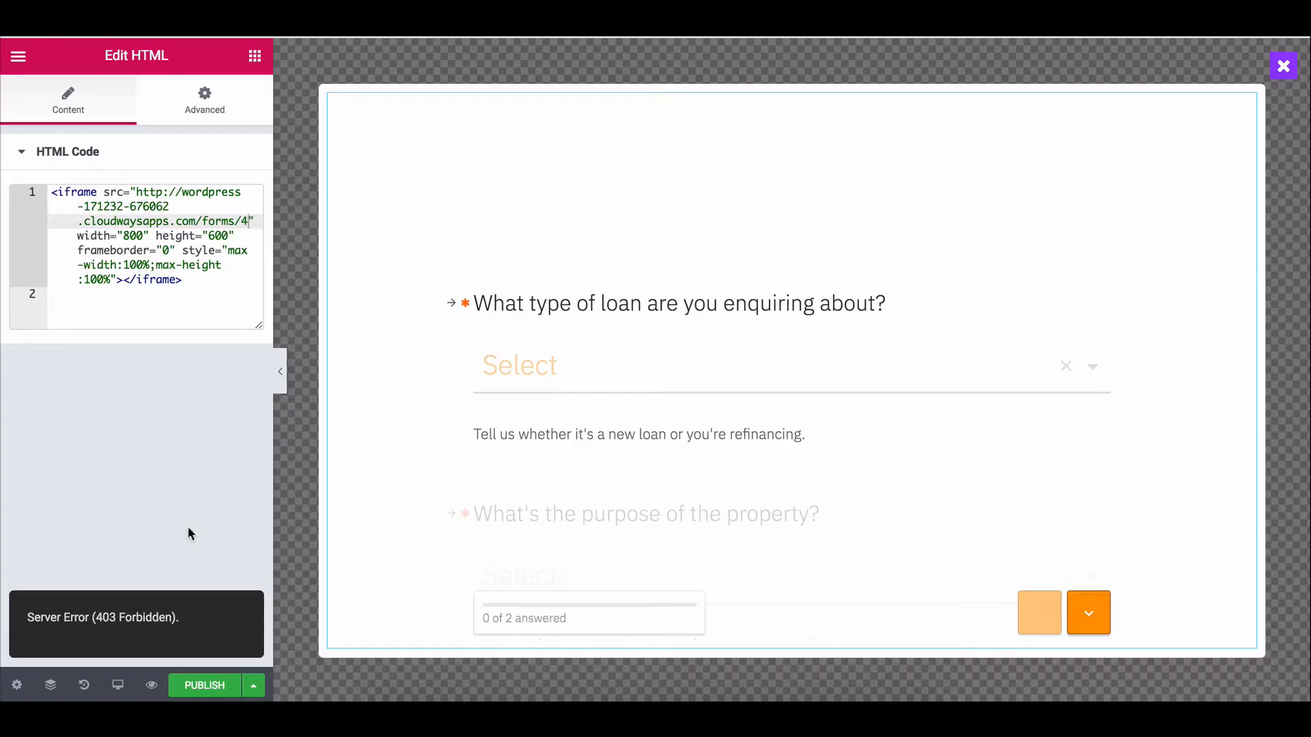
{"action": "key", "text": "Return"}
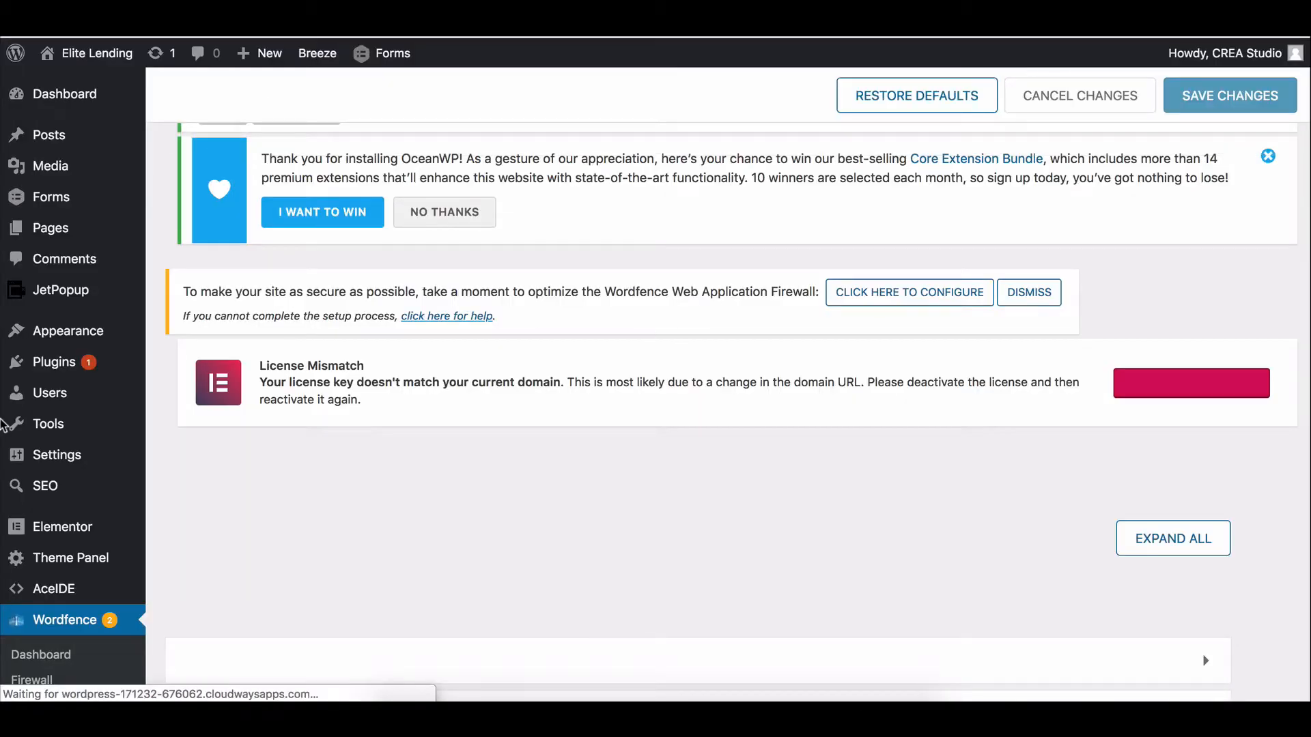
Switch the Wordfence firewall to Learning Mode, save, and publish the popup again.
{"action": "scroll", "coordinate": [177, 461], "scroll_direction": "down", "scroll_amount": 6}
{"action": "scroll", "coordinate": [177, 464], "scroll_direction": "down", "scroll_amount": 1}
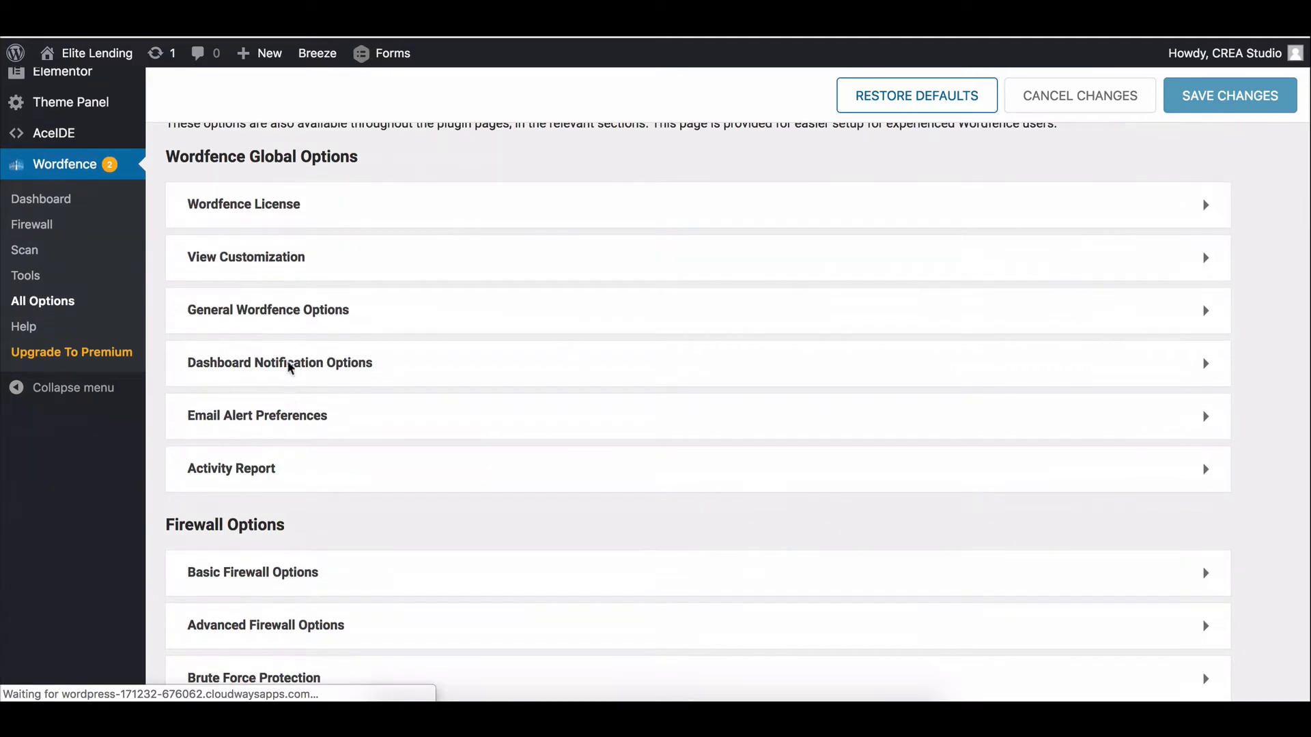
{"action": "scroll", "coordinate": [264, 601], "scroll_direction": "down", "scroll_amount": 3}
{"action": "scroll", "coordinate": [267, 478], "scroll_direction": "up", "scroll_amount": 1}
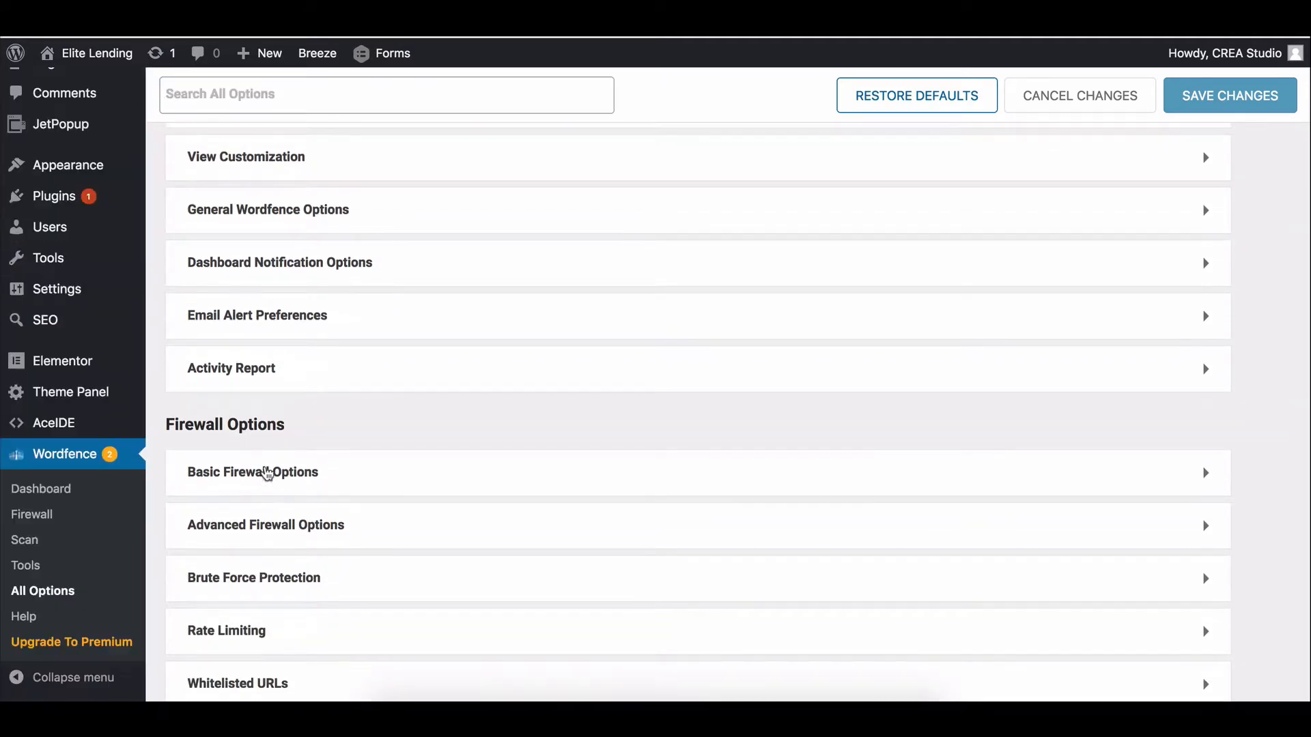
{"action": "left_click", "coordinate": [281, 478]}
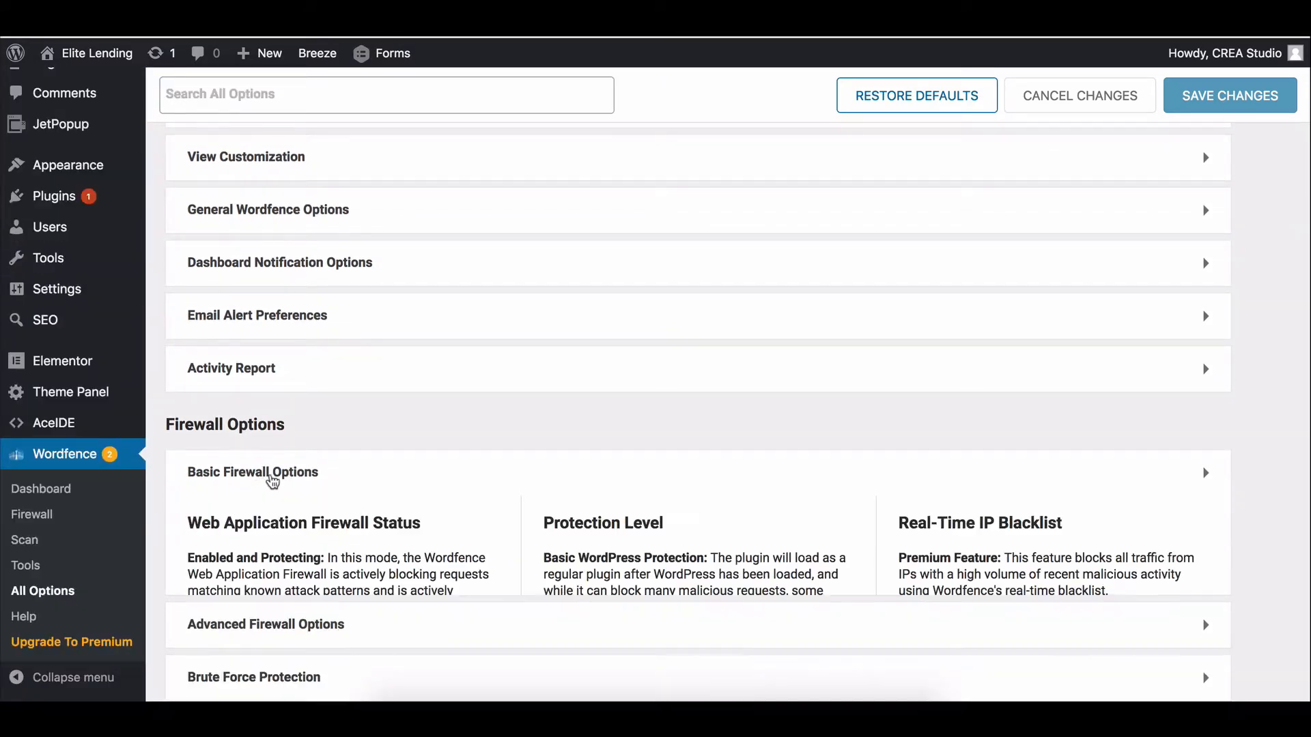
{"action": "scroll", "coordinate": [274, 505], "scroll_direction": "down", "scroll_amount": 2}
{"action": "left_click", "coordinate": [260, 535]}
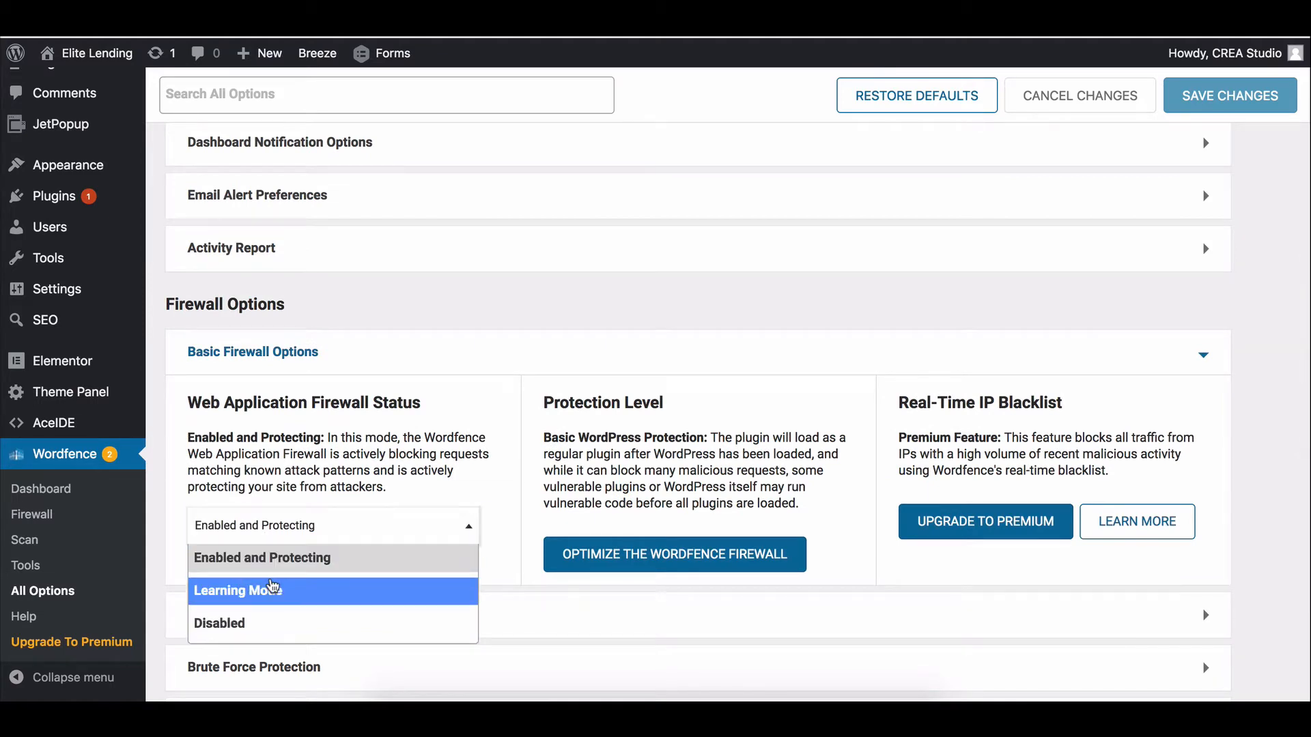
{"action": "left_click", "coordinate": [273, 586]}
{"action": "left_click", "coordinate": [1229, 95]}
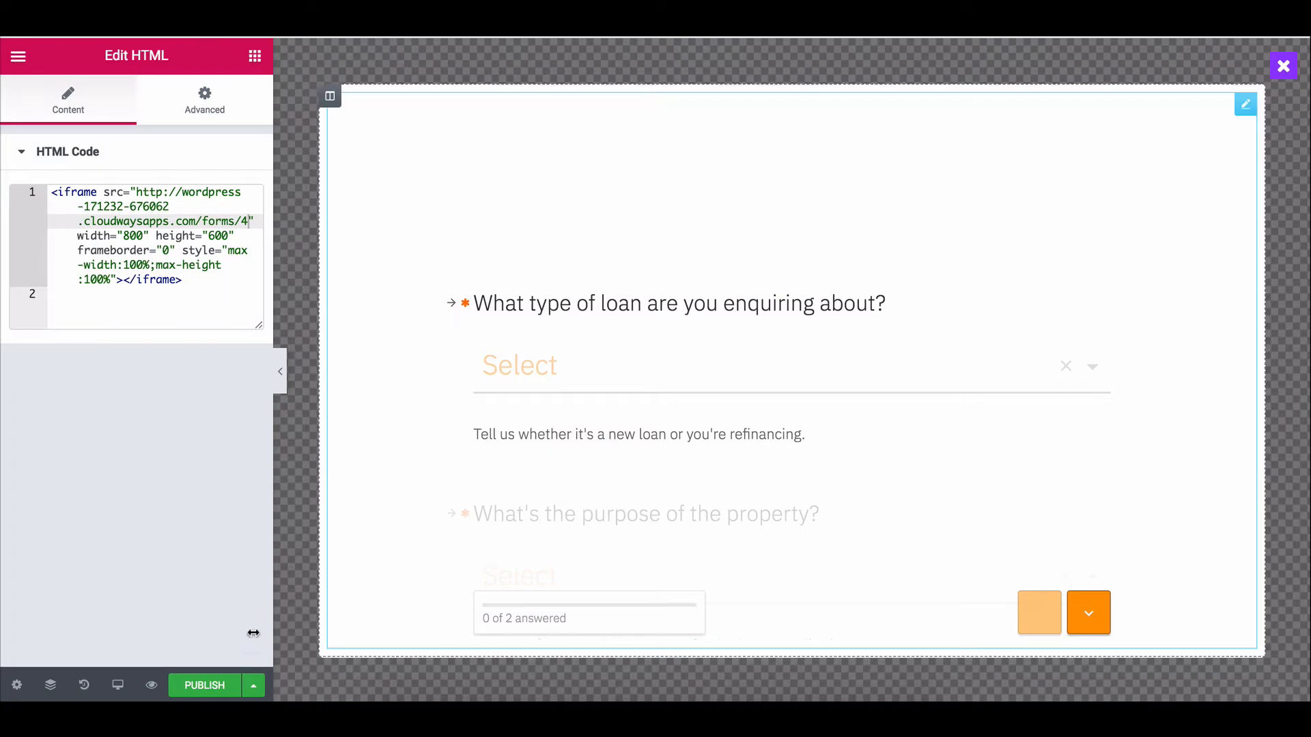
{"action": "left_click", "coordinate": [200, 686]}
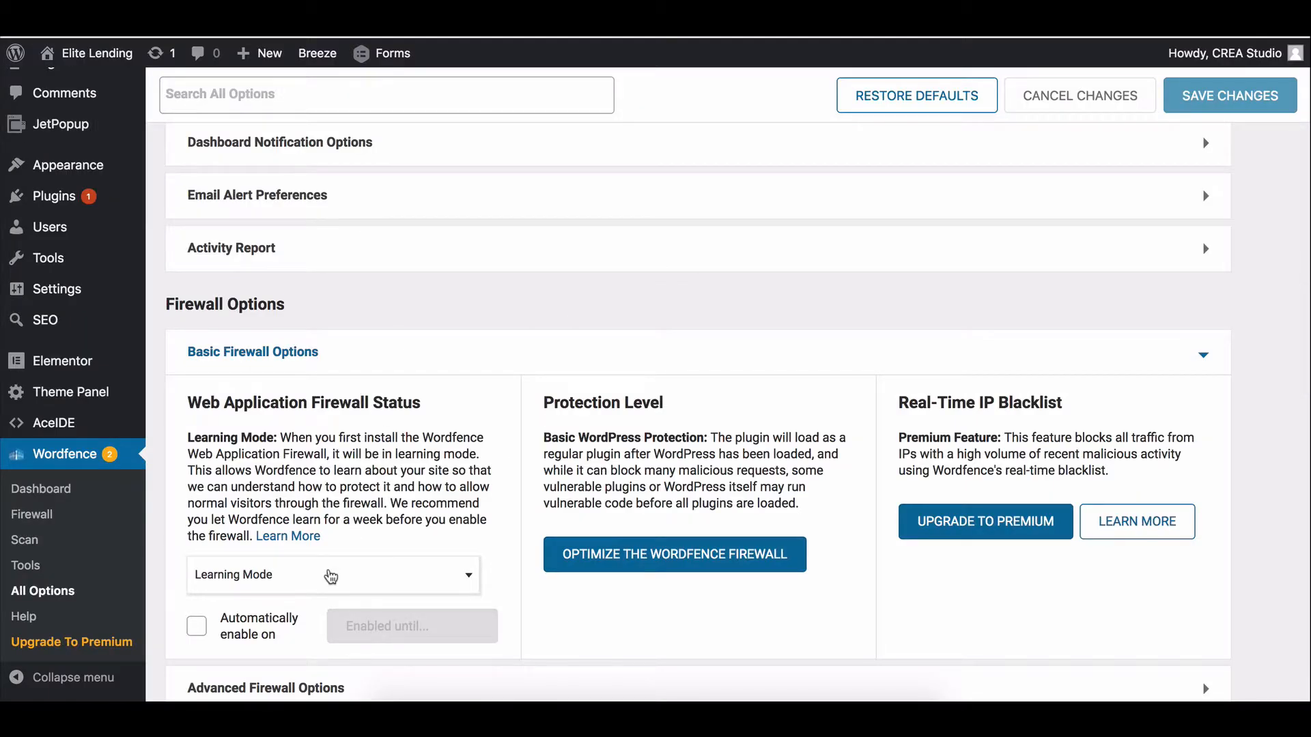
Restore the firewall status to Enabled and Protecting and save.
{"action": "left_click", "coordinate": [331, 577]}
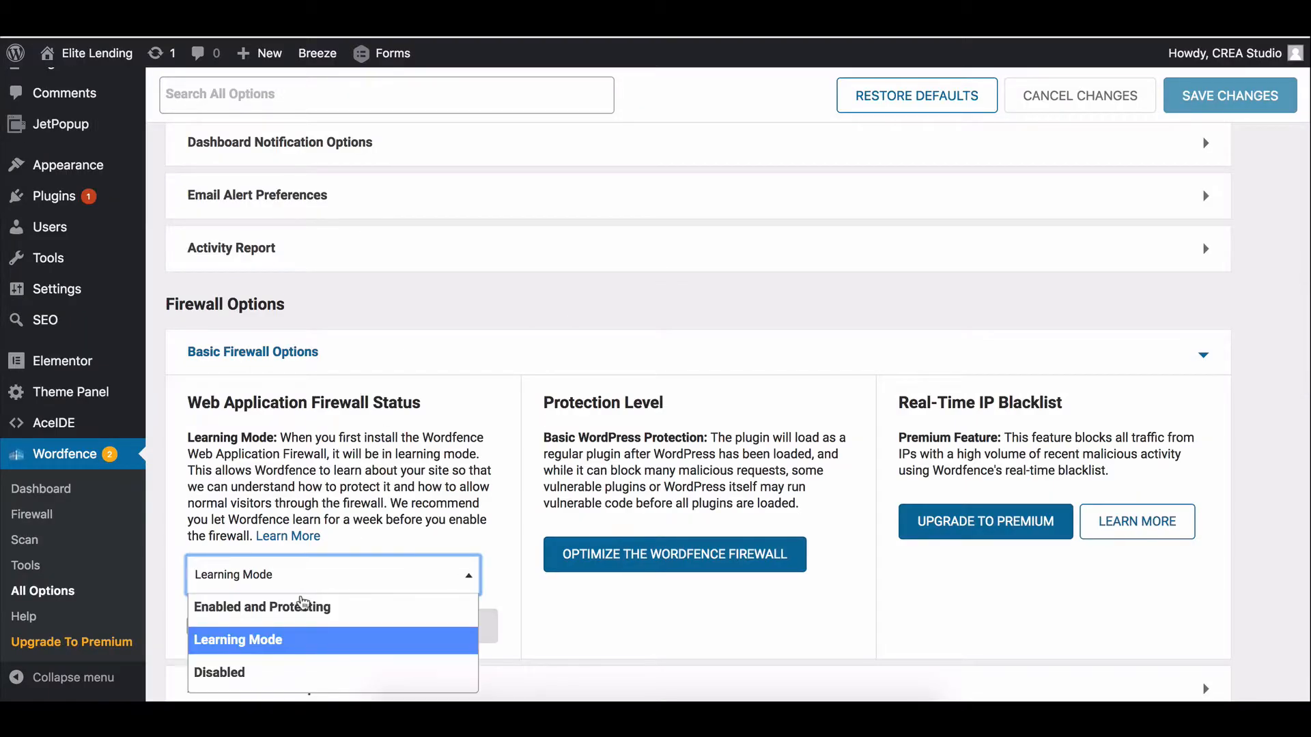
{"action": "left_click", "coordinate": [301, 608]}
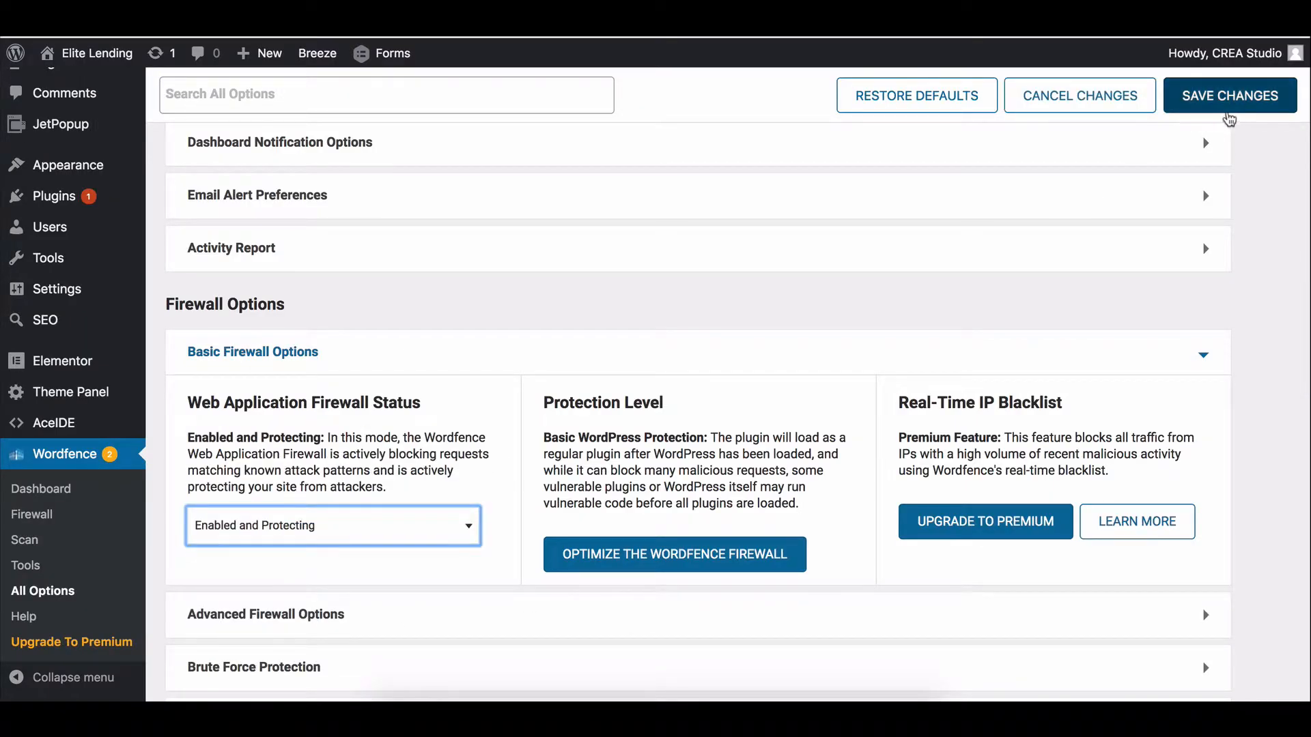
{"action": "left_click", "coordinate": [1225, 103]}
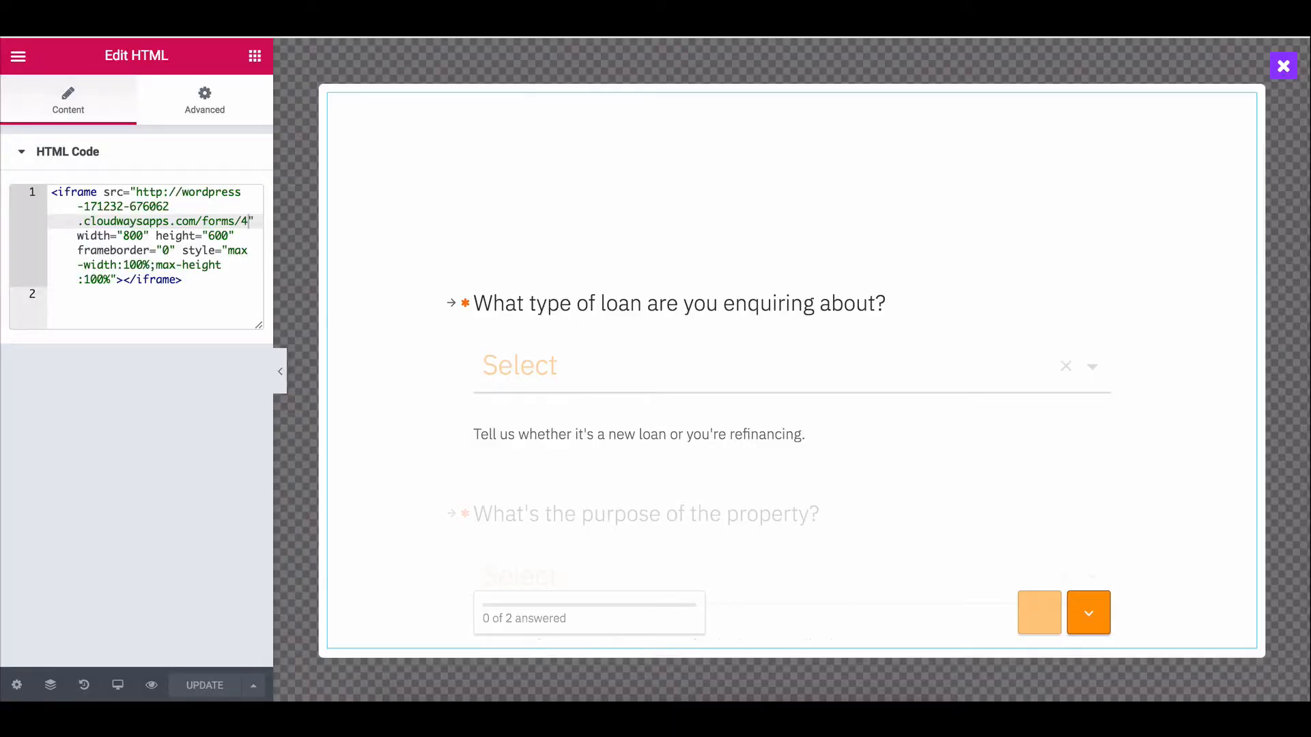
Exit the Elementor popup editor to the WordPress dashboard.
{"action": "left_click", "coordinate": [25, 64]}
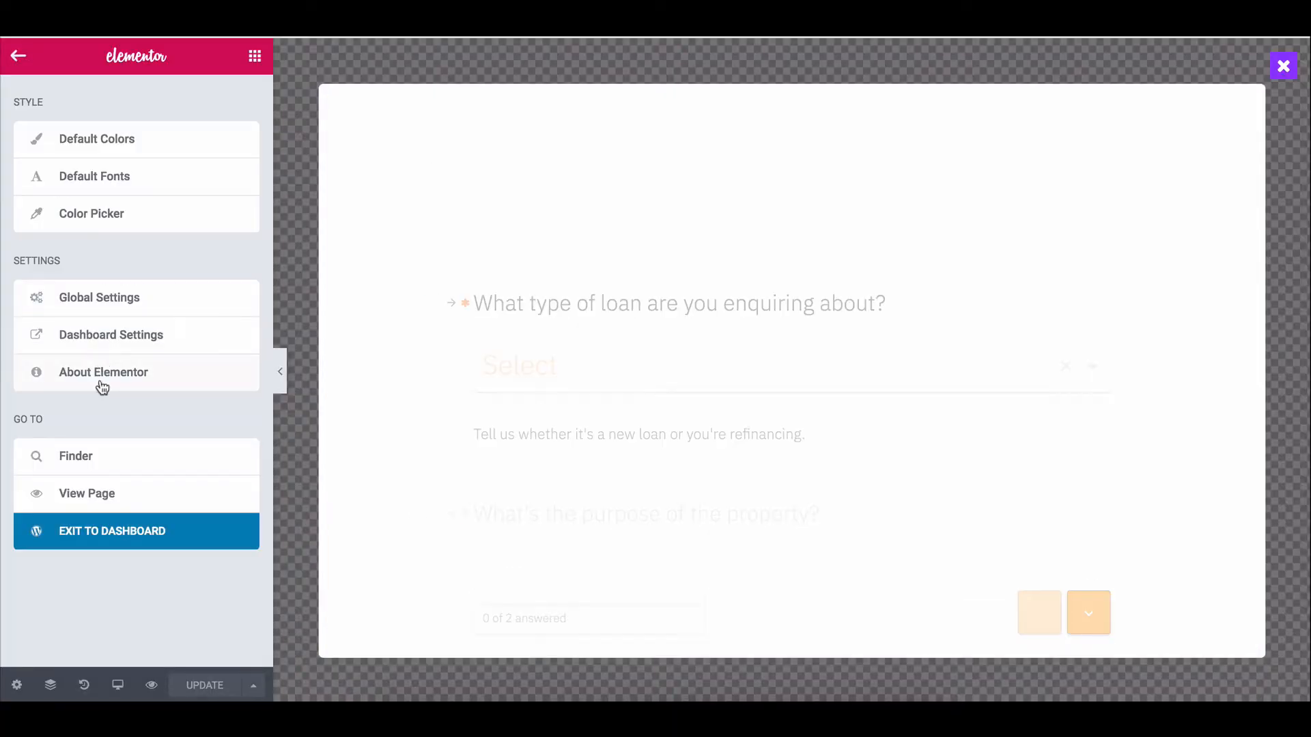
{"action": "left_click", "coordinate": [129, 527]}
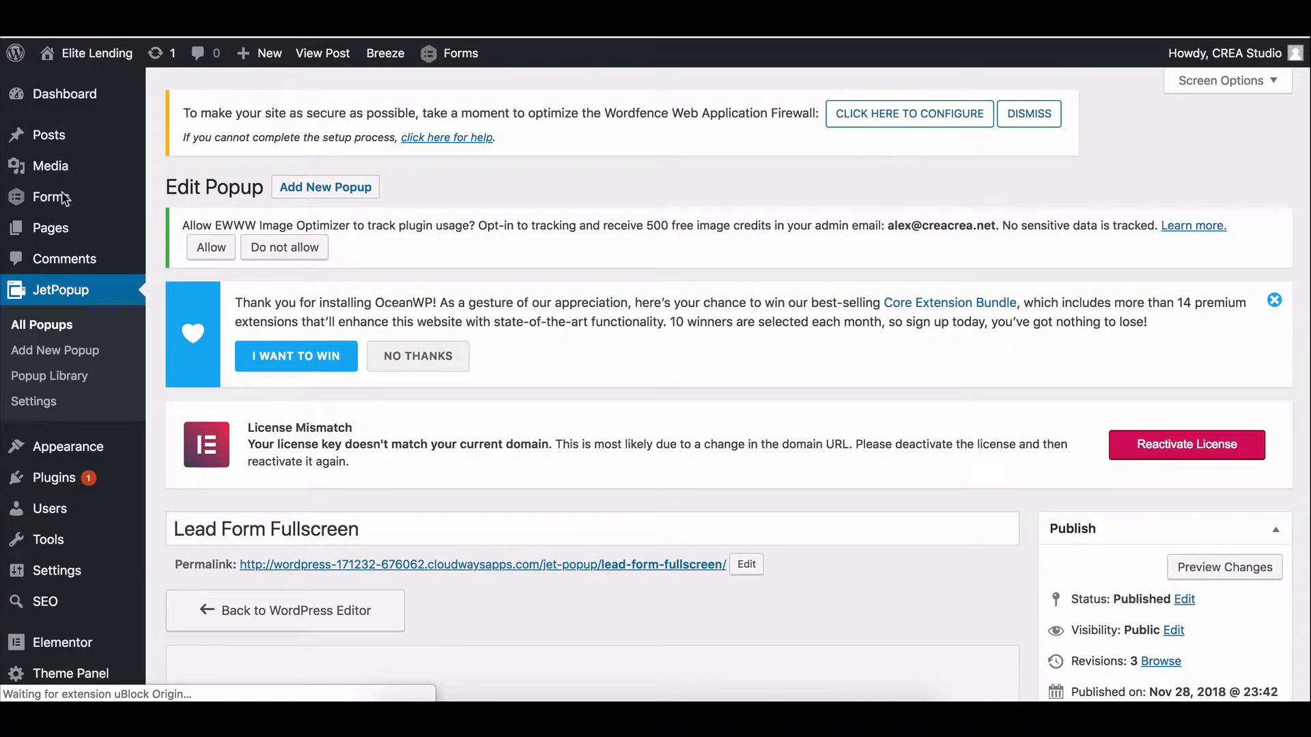
From the All Pages list, open the Home page with Elementor.
{"action": "mouse_move", "coordinate": [69, 233]}
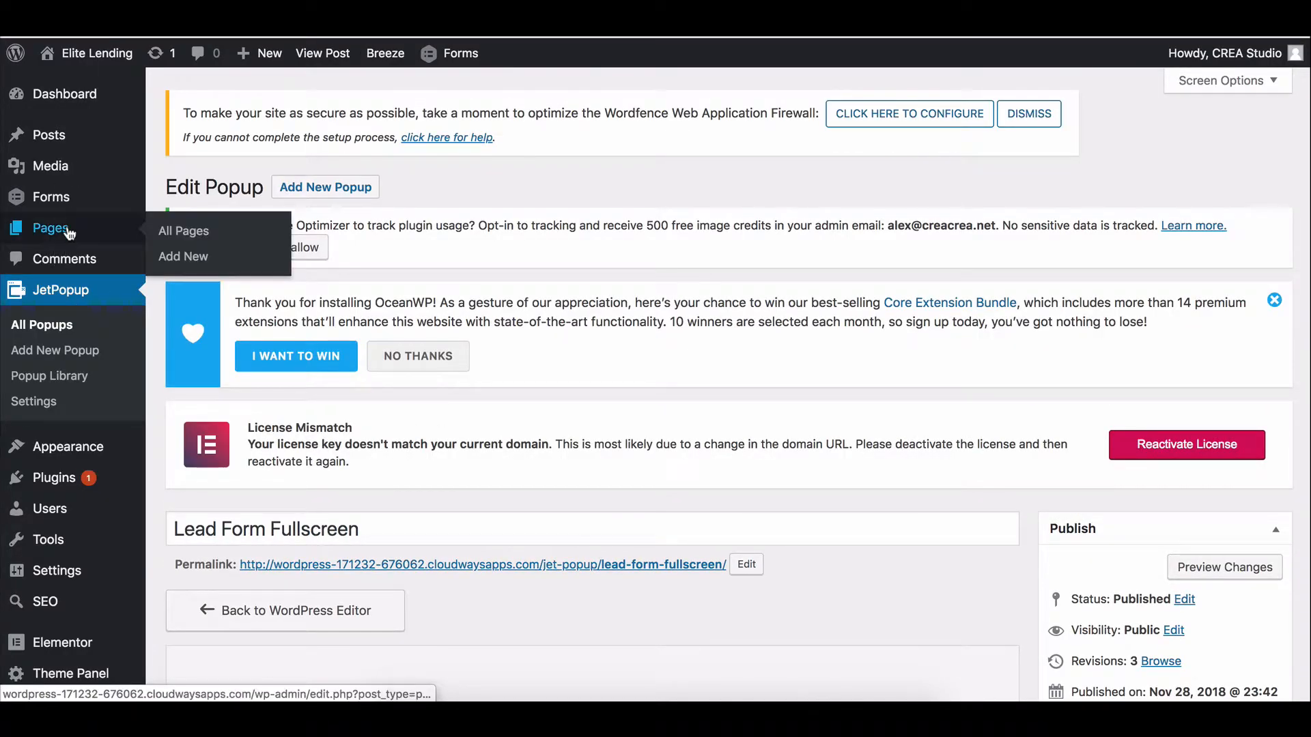
{"action": "left_click", "coordinate": [156, 236]}
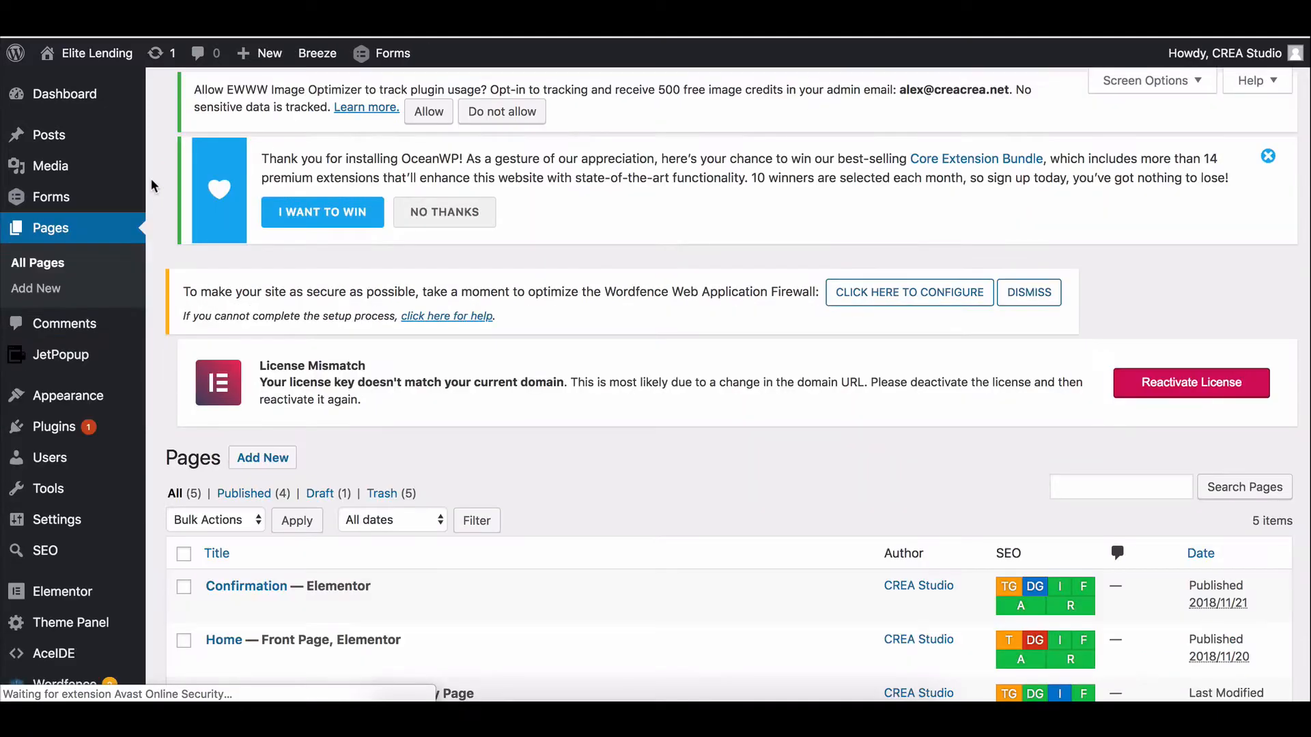
{"action": "scroll", "coordinate": [524, 502], "scroll_direction": "down", "scroll_amount": 3}
{"action": "scroll", "coordinate": [312, 509], "scroll_direction": "down", "scroll_amount": 2}
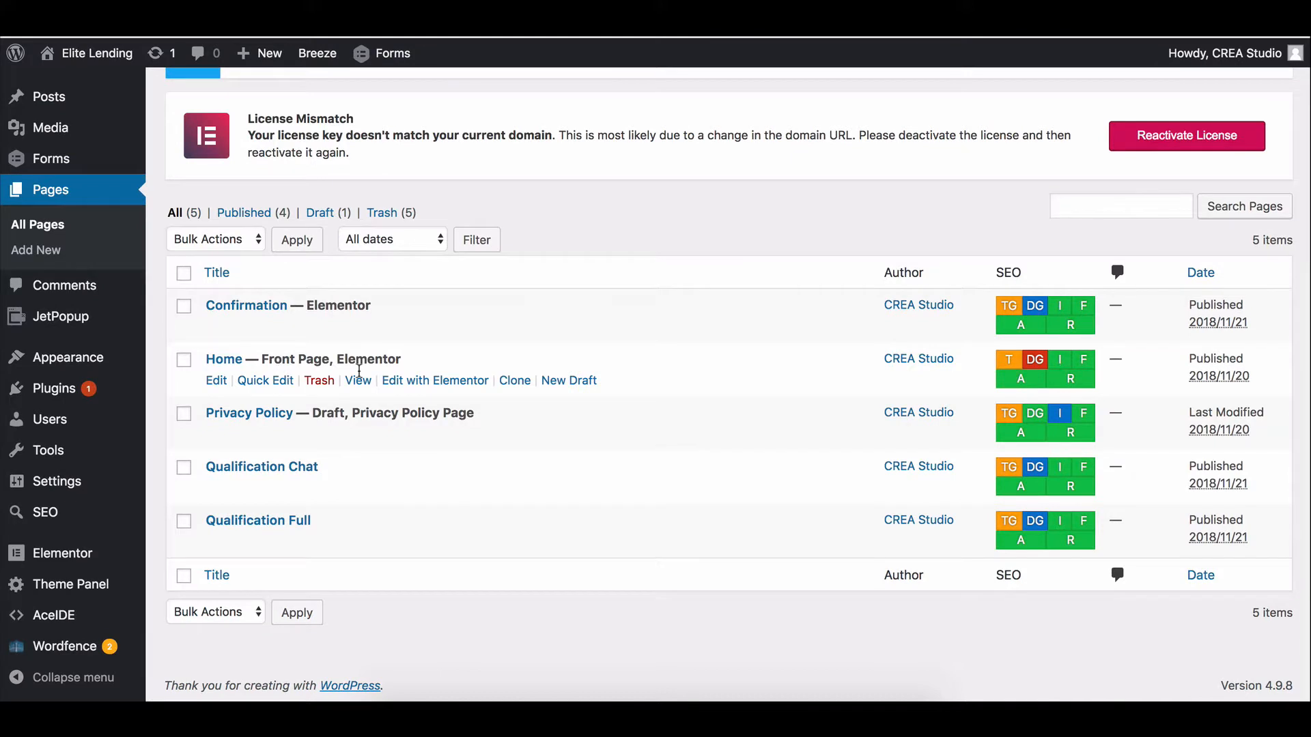
{"action": "left_click", "coordinate": [431, 380]}
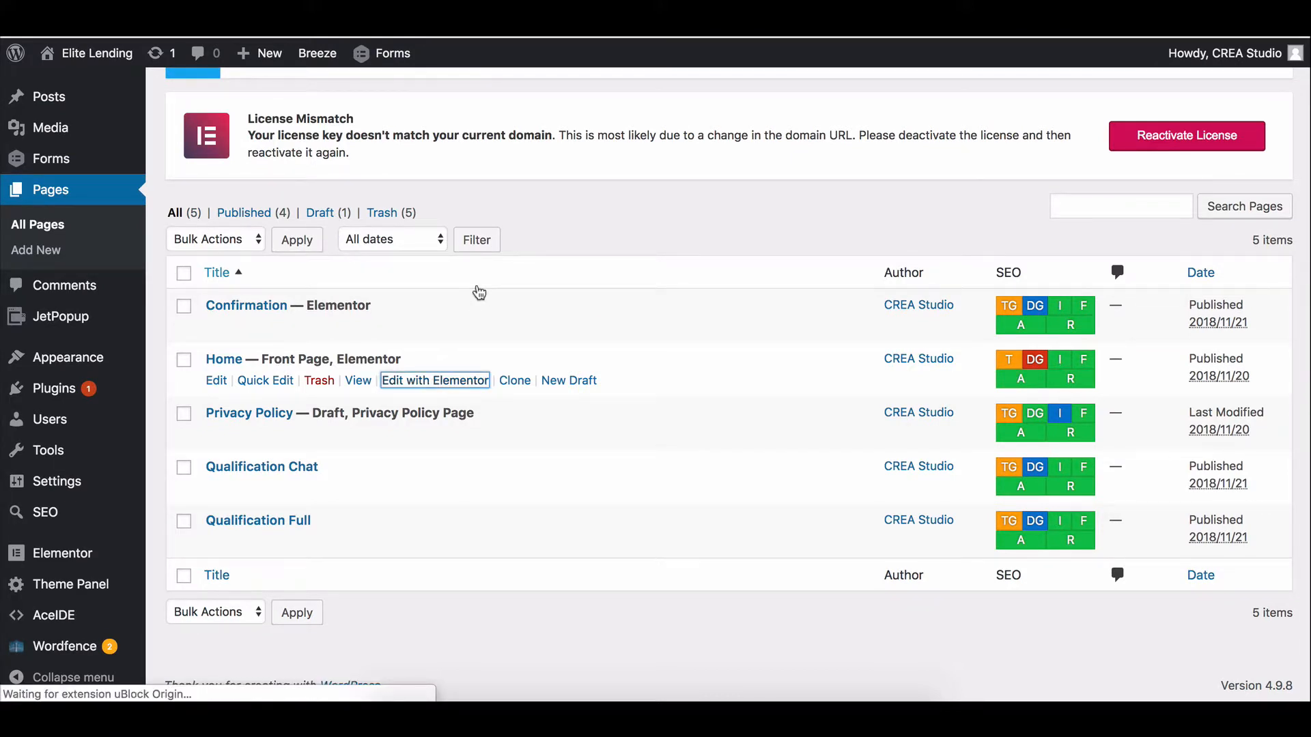
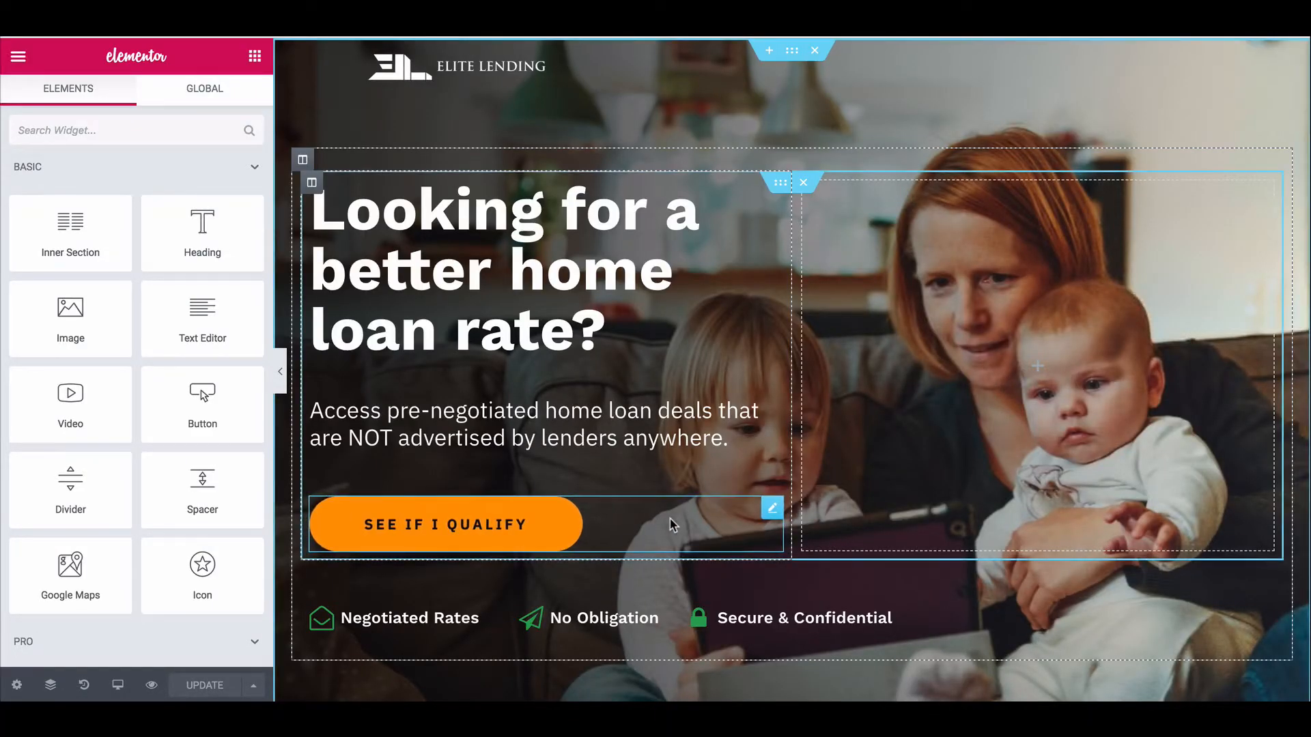
Attach the Lead Form Fullscreen popup to the hero SEE IF I QUALIFY button via Jet Popup.
{"action": "left_click", "coordinate": [673, 524]}
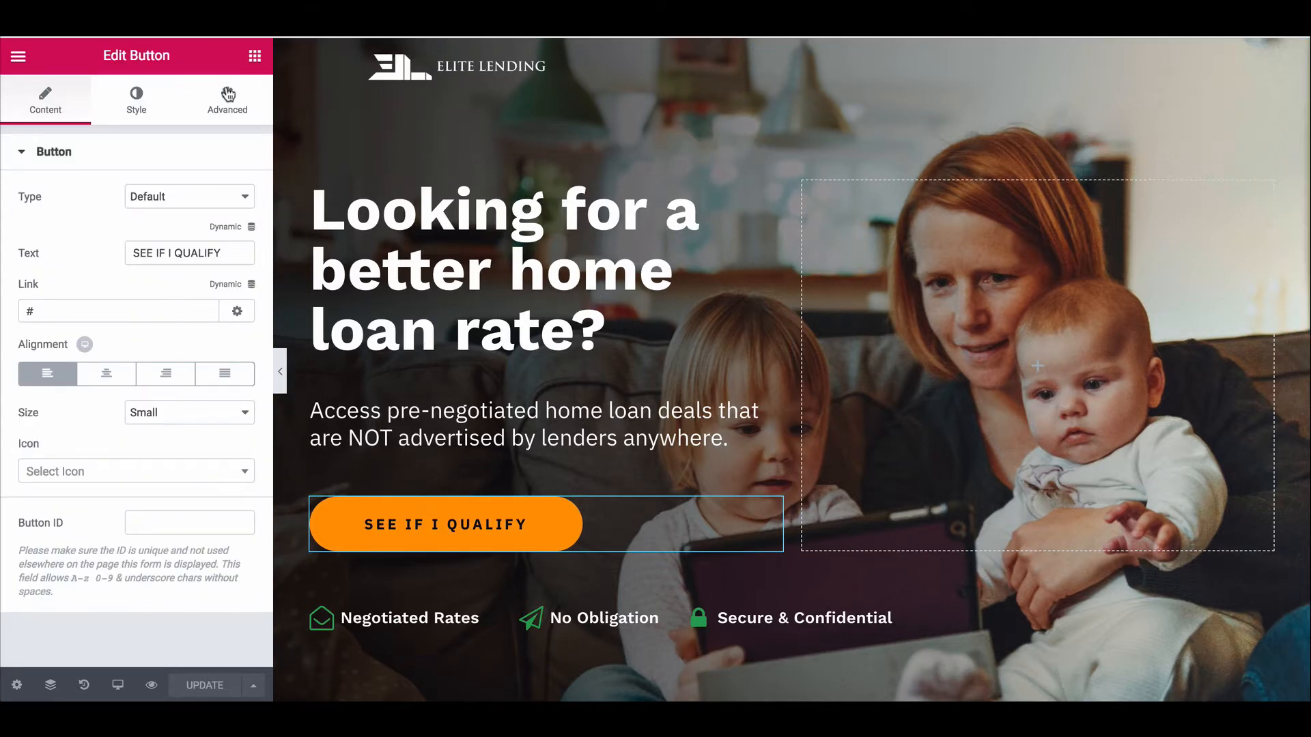
{"action": "left_click", "coordinate": [228, 112]}
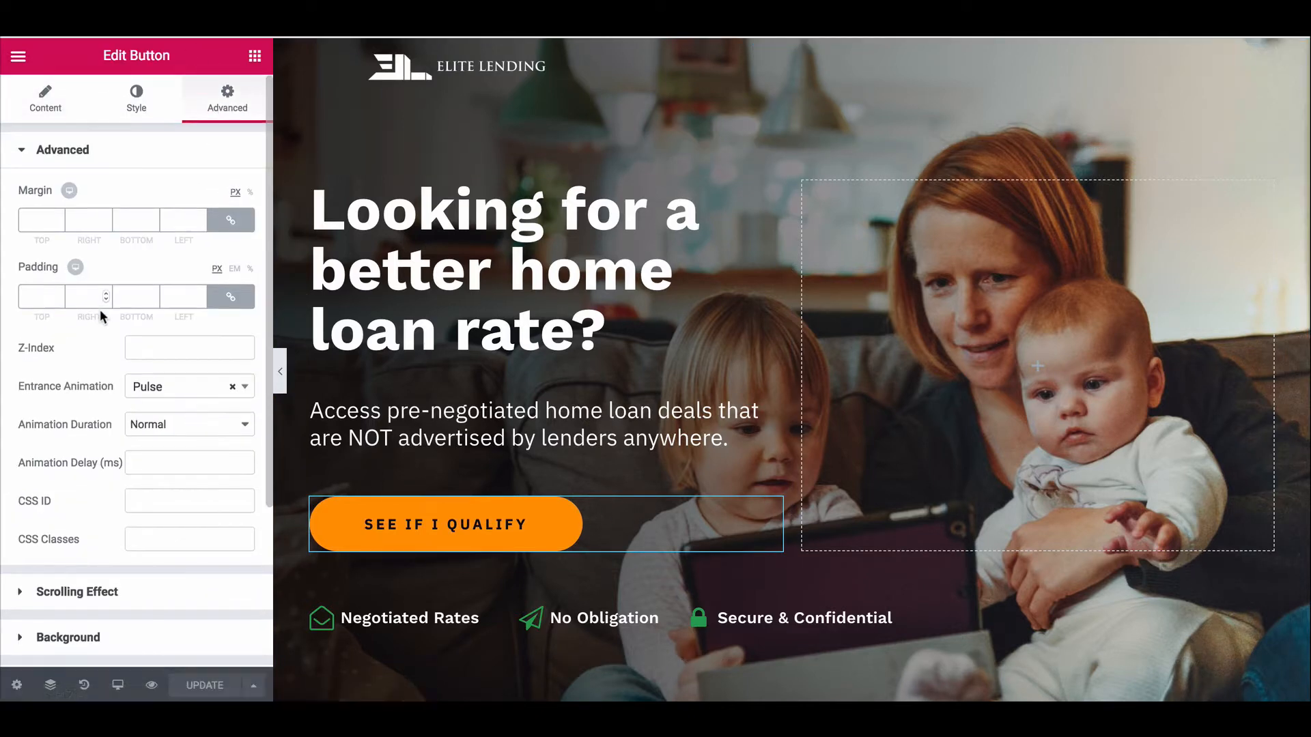
{"action": "scroll", "coordinate": [94, 424], "scroll_direction": "down", "scroll_amount": 3}
{"action": "left_click", "coordinate": [115, 652]}
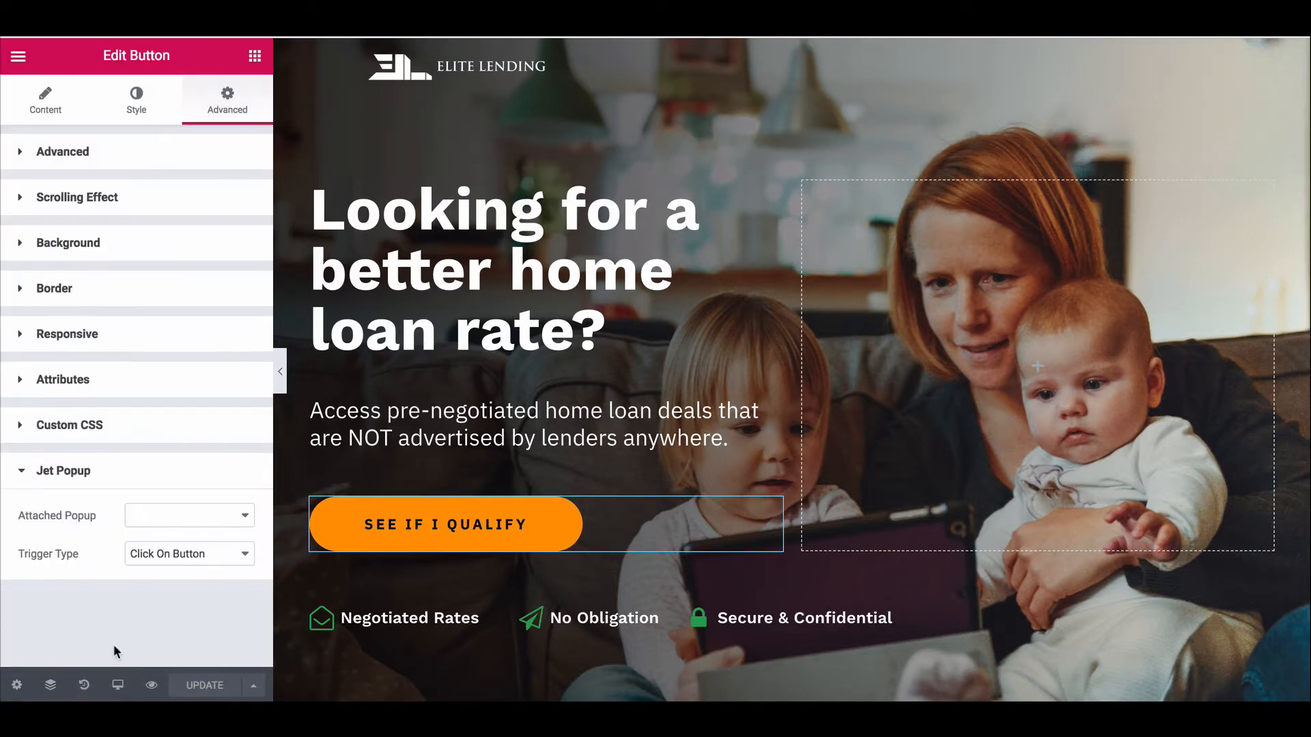
{"action": "left_click", "coordinate": [199, 525]}
{"action": "left_click", "coordinate": [195, 515]}
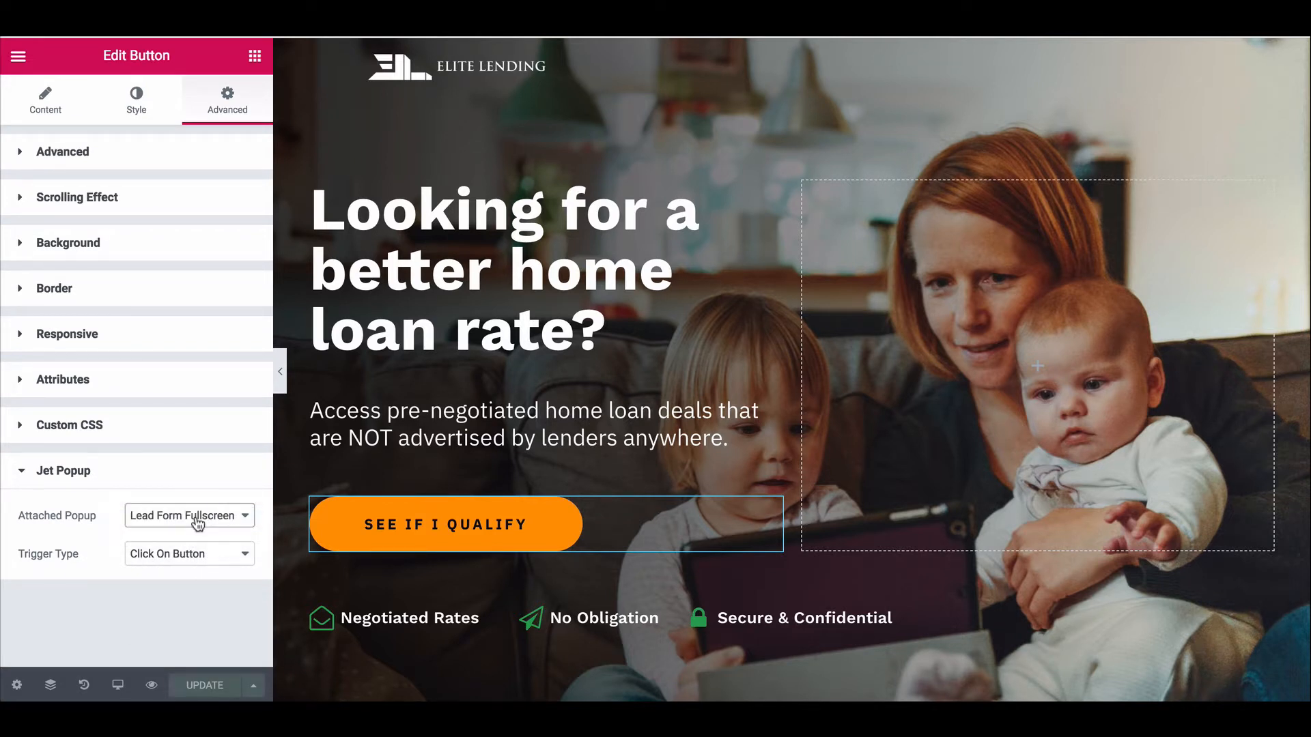
Attach the Lead Form Fullscreen popup to the lower SEE IF I QUALIFY button.
{"action": "scroll", "coordinate": [641, 409], "scroll_direction": "down", "scroll_amount": 15}
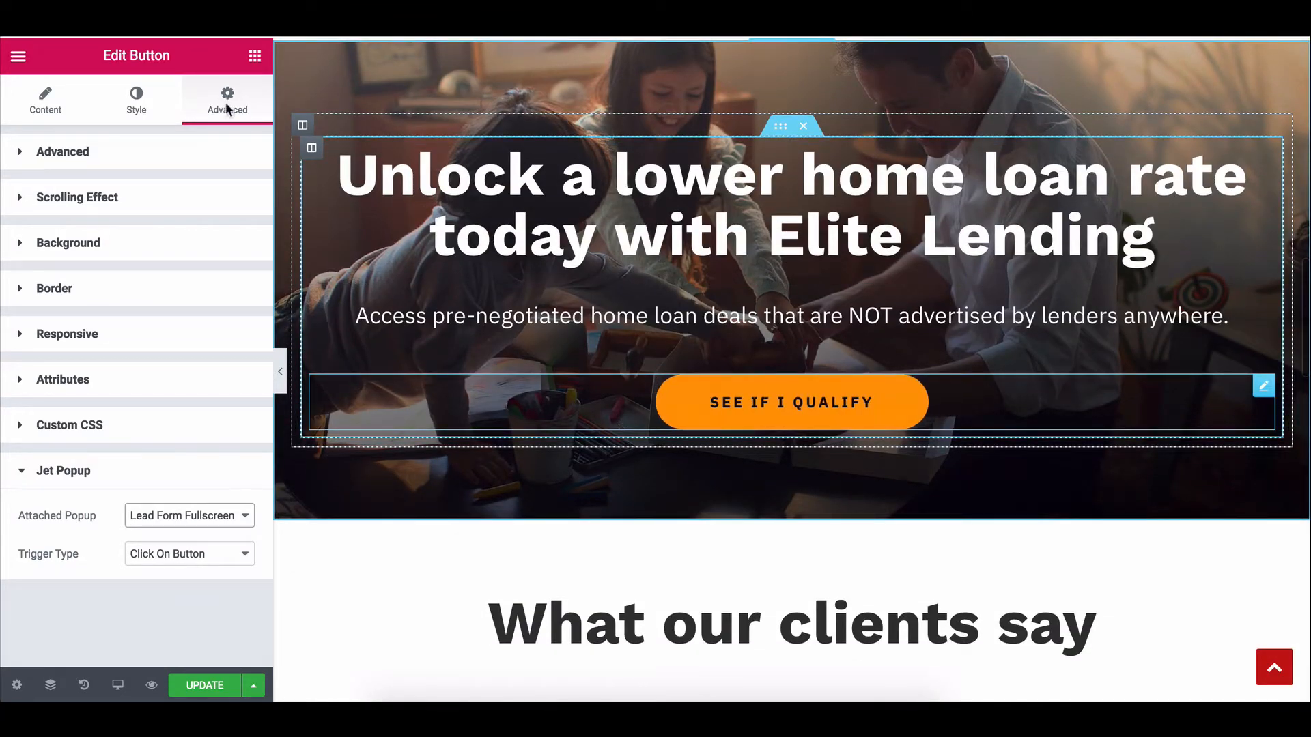
{"action": "left_click", "coordinate": [231, 102]}
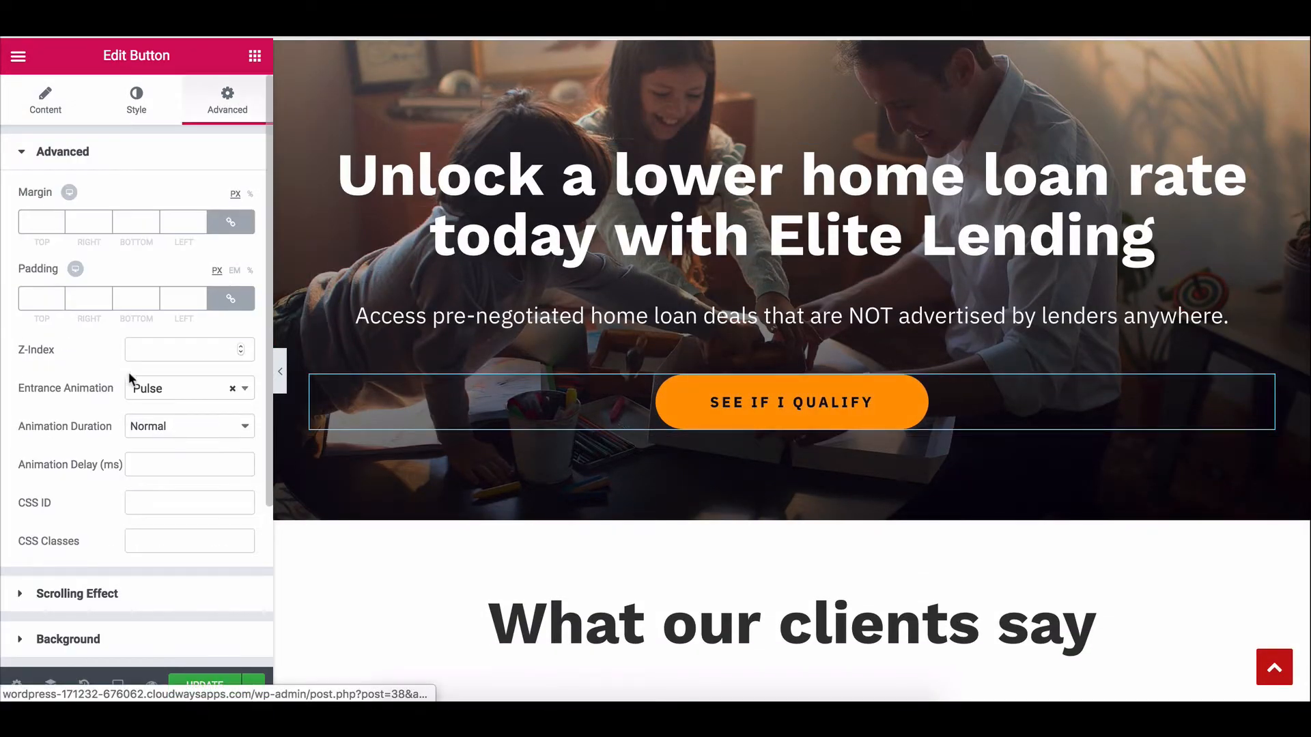
{"action": "scroll", "coordinate": [139, 471], "scroll_direction": "down", "scroll_amount": 4}
{"action": "left_click", "coordinate": [112, 648]}
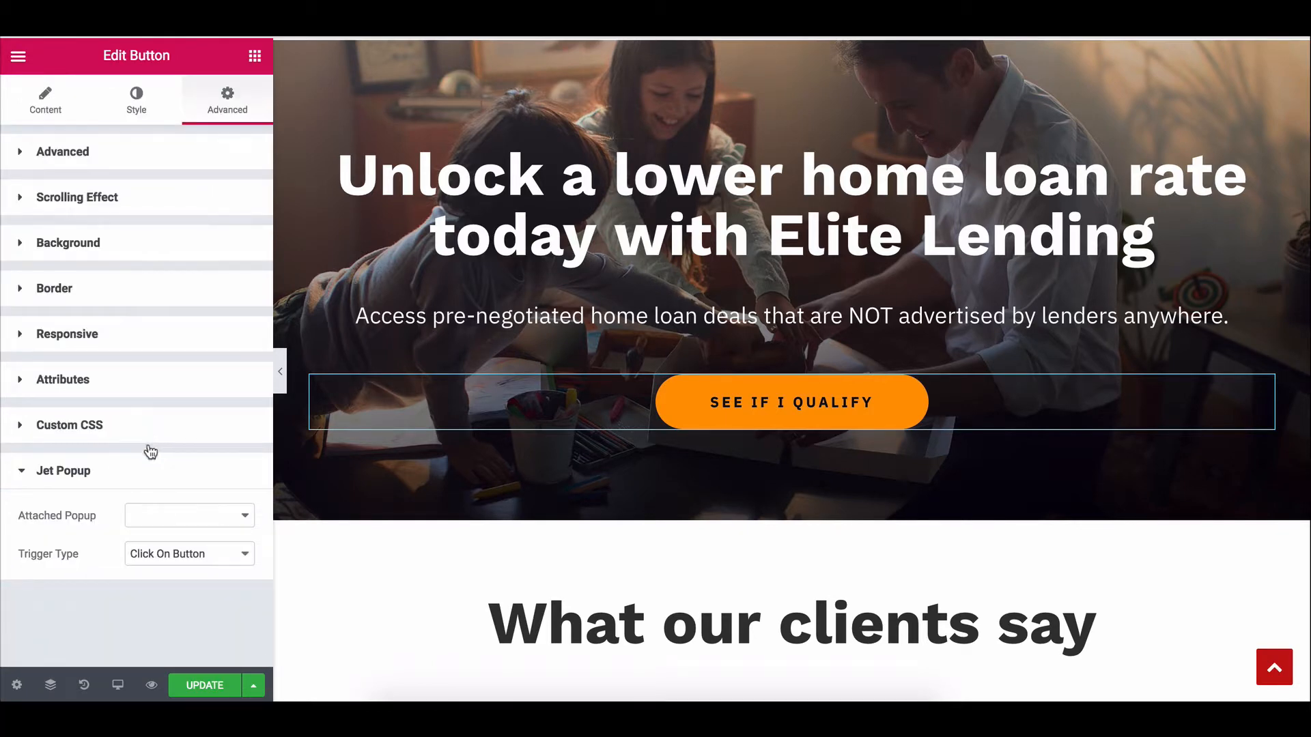
{"action": "left_click", "coordinate": [183, 519]}
{"action": "left_click", "coordinate": [182, 513]}
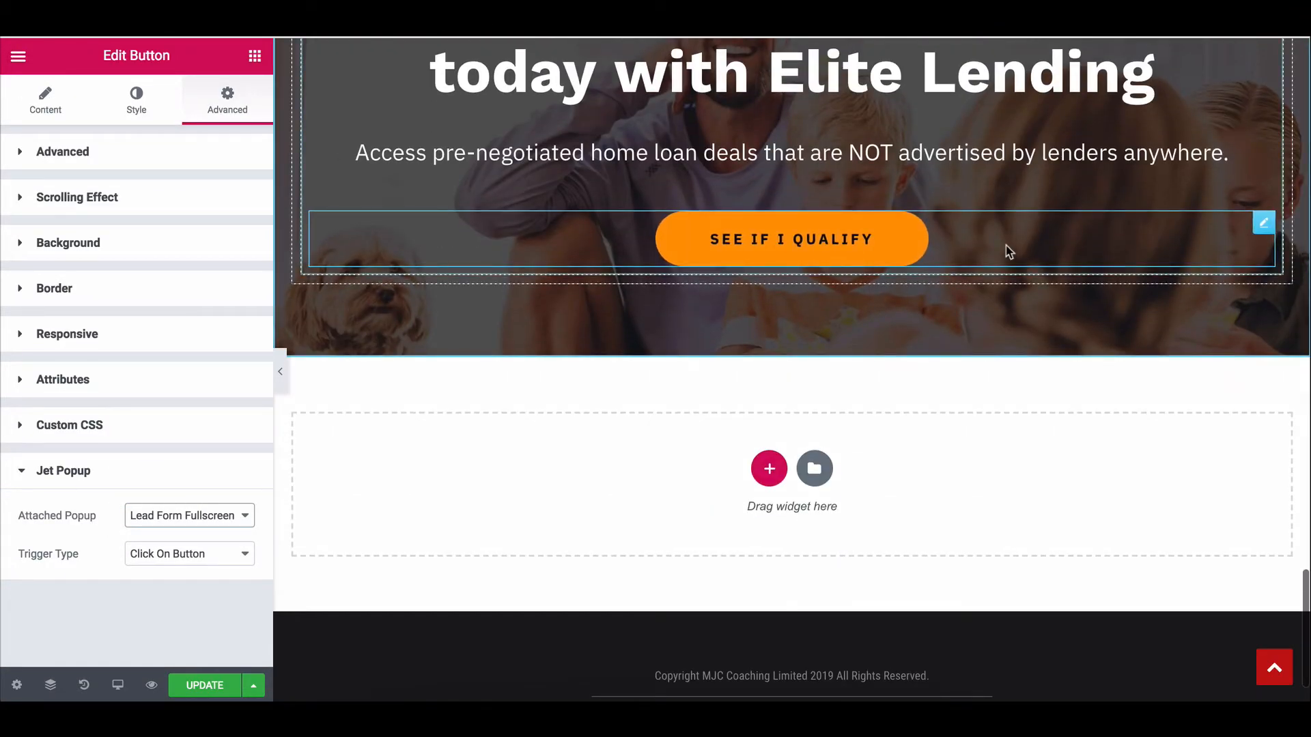
Confirm the lower button's attached popup, update the page and preview changes.
{"action": "left_click", "coordinate": [227, 101]}
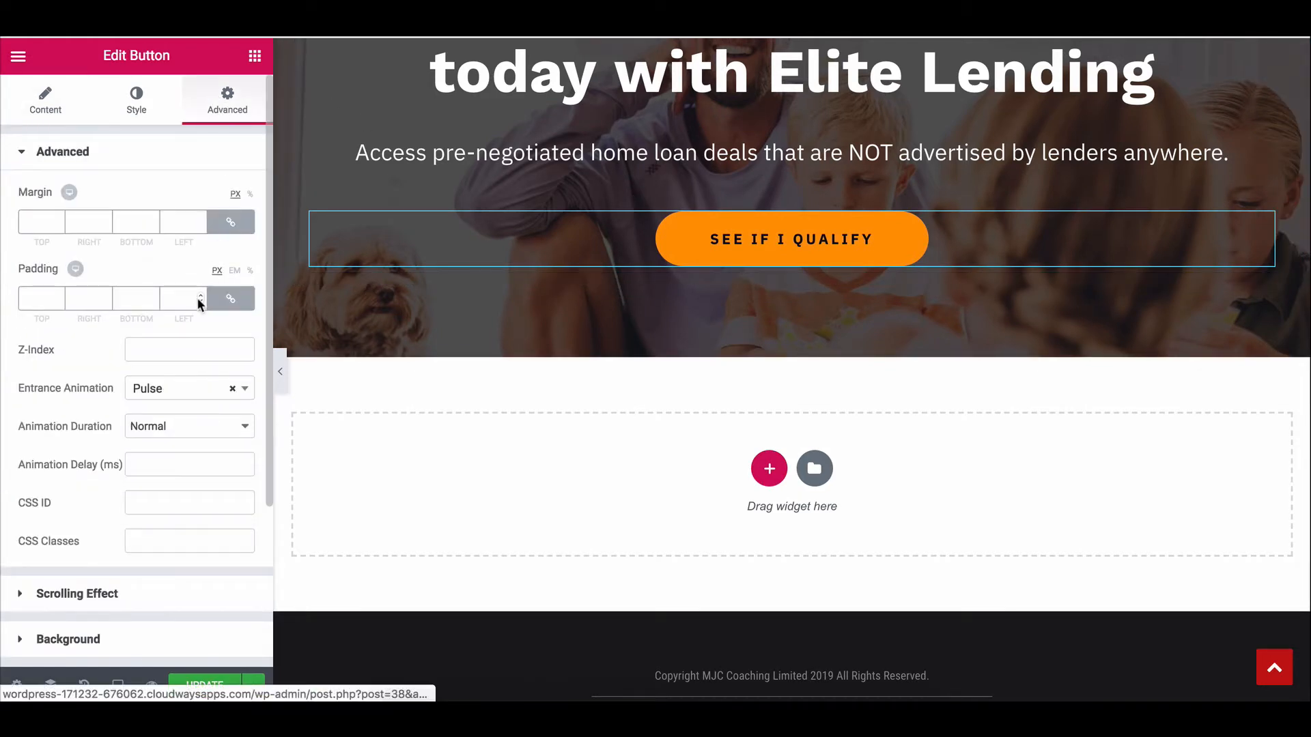
{"action": "scroll", "coordinate": [197, 297], "scroll_direction": "down", "scroll_amount": 3}
{"action": "left_click", "coordinate": [134, 641]}
{"action": "left_click", "coordinate": [180, 515]}
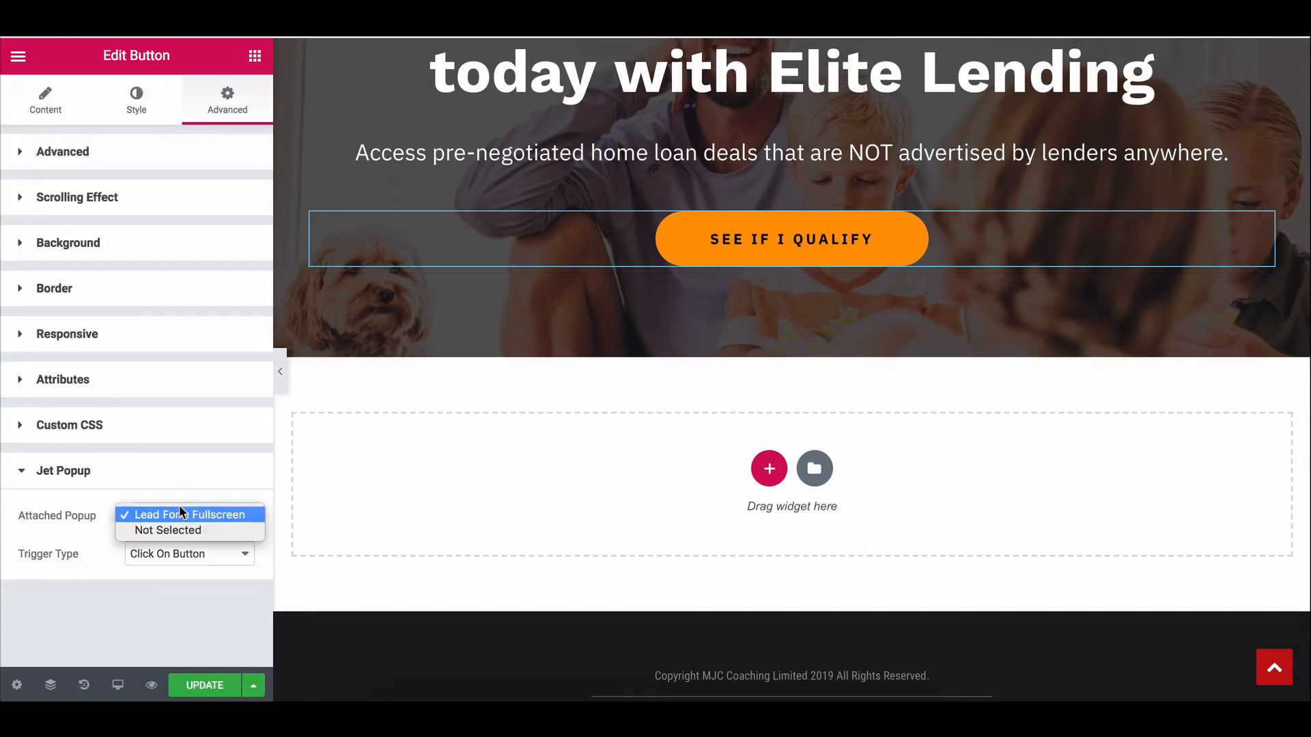
{"action": "left_click", "coordinate": [214, 687]}
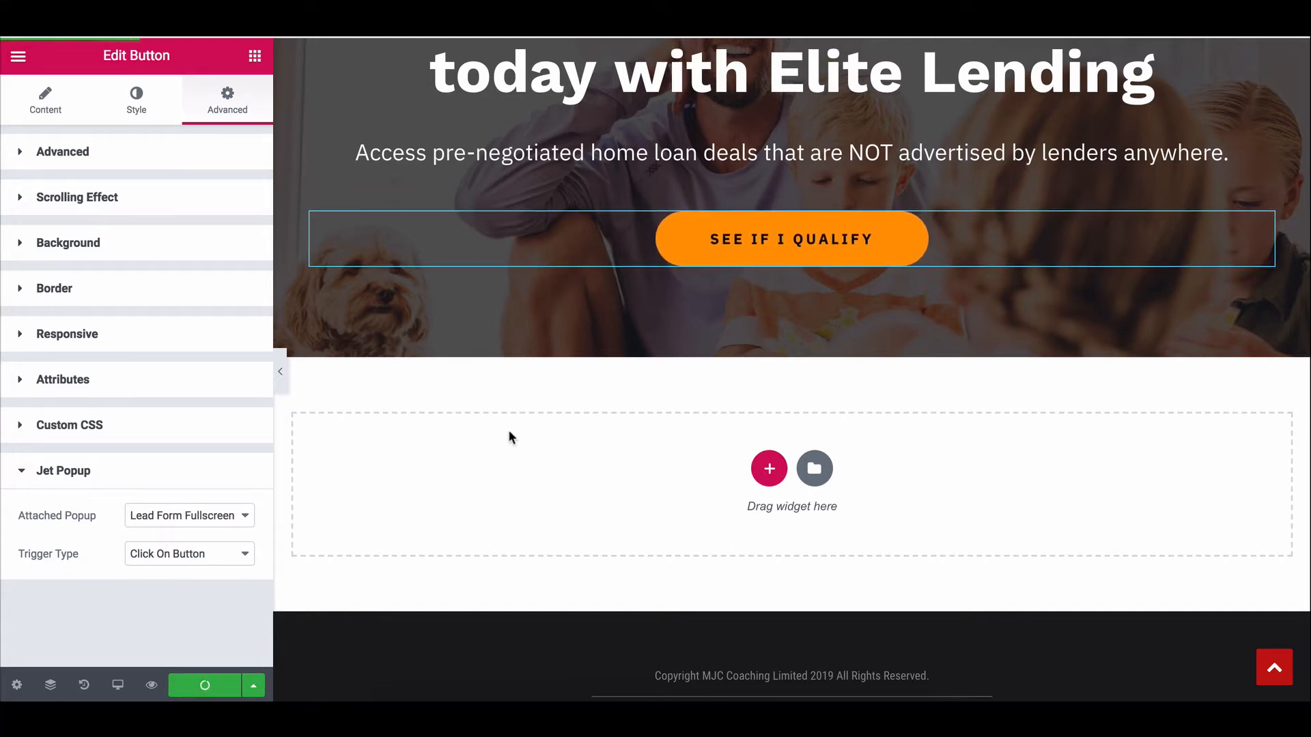
{"action": "left_click", "coordinate": [153, 684]}
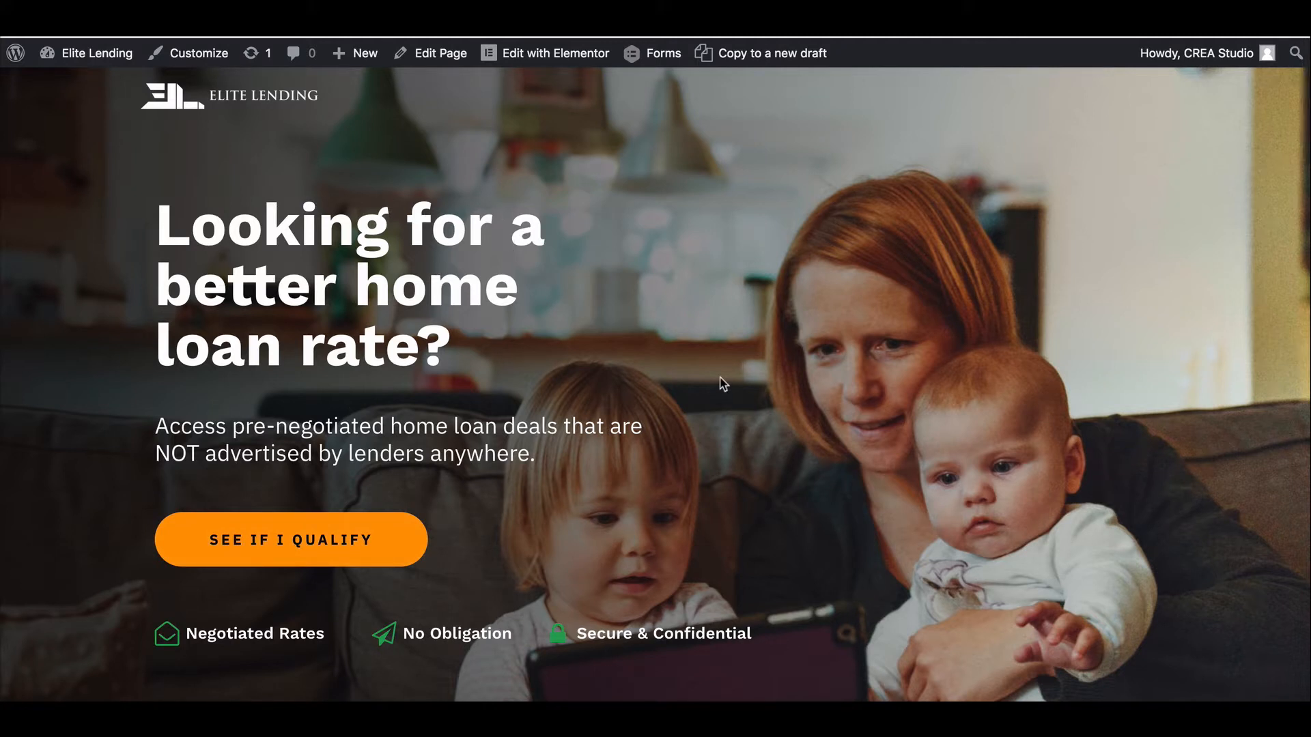
Check the lead form popup opened from the hero button, then close it.
{"action": "scroll", "coordinate": [323, 289], "scroll_direction": "down", "scroll_amount": 5}
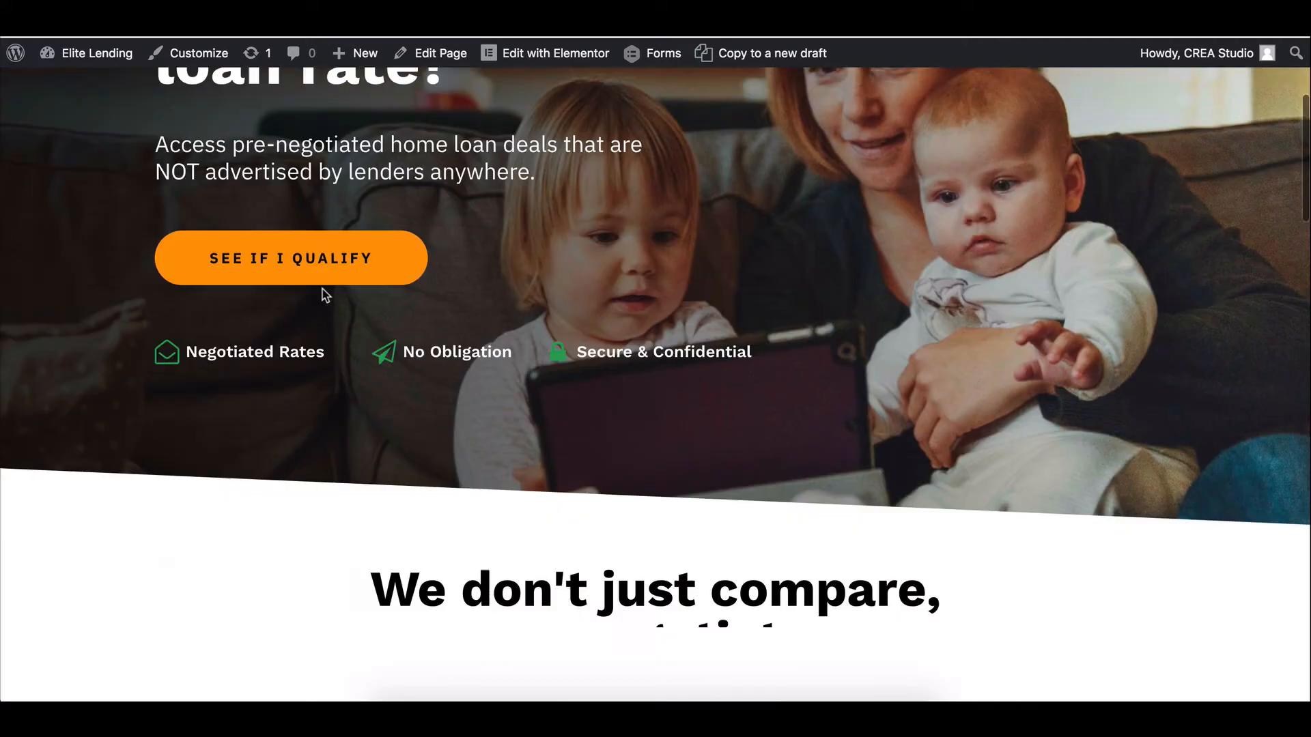
{"action": "scroll", "coordinate": [328, 296], "scroll_direction": "up", "scroll_amount": 5}
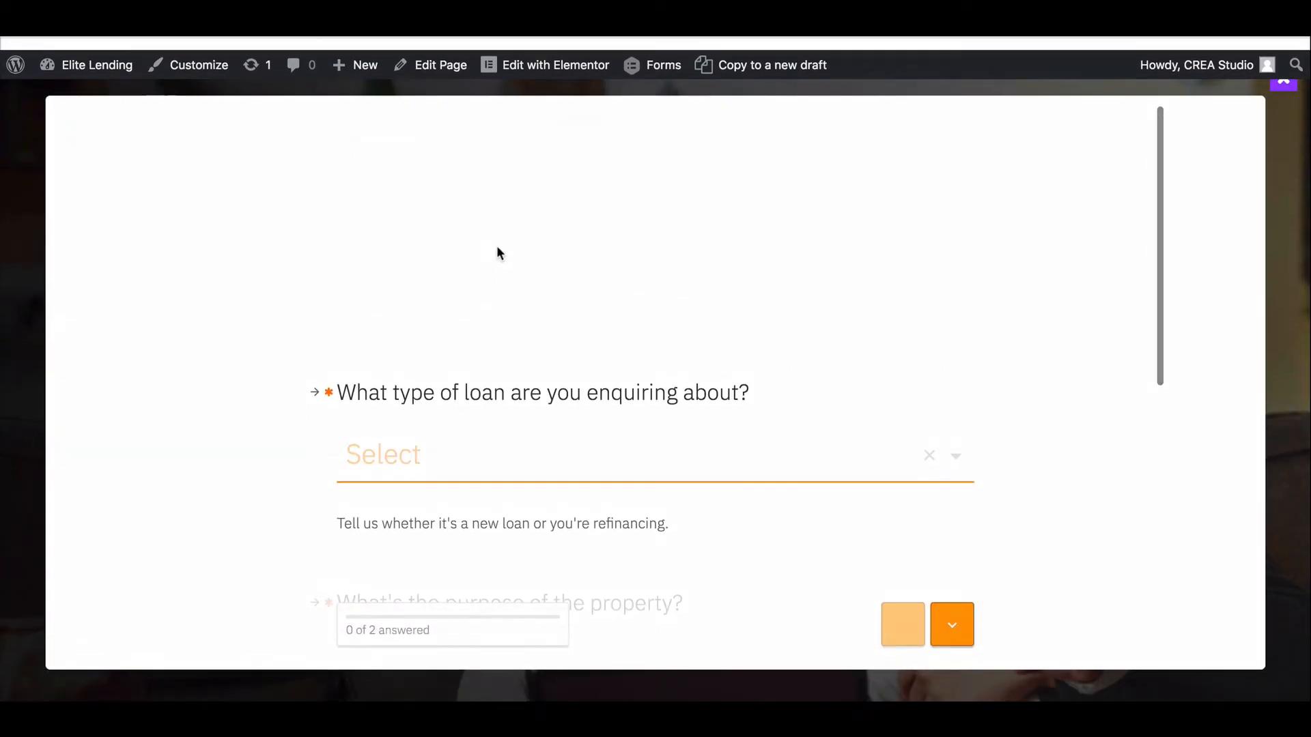
{"action": "left_click", "coordinate": [24, 284]}
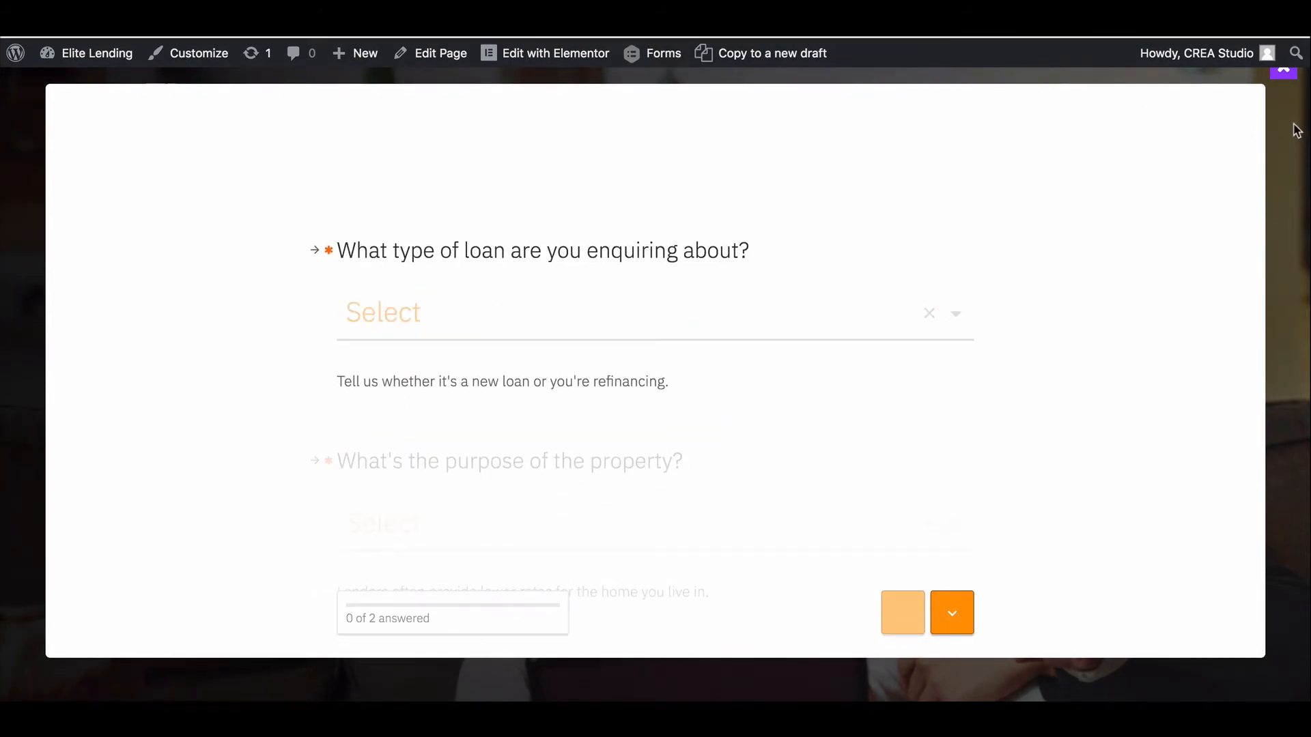
{"action": "left_click", "coordinate": [1286, 67]}
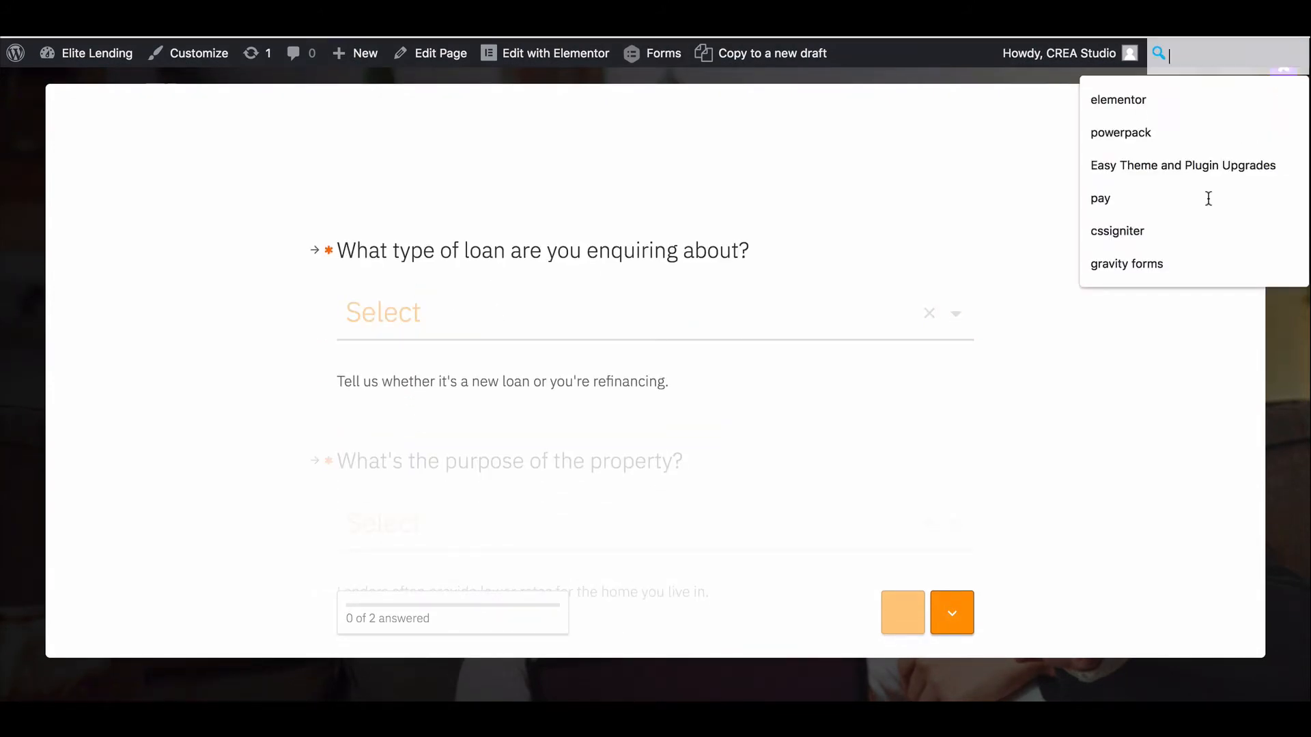
{"action": "left_click", "coordinate": [1288, 373]}
{"action": "left_click", "coordinate": [1268, 188]}
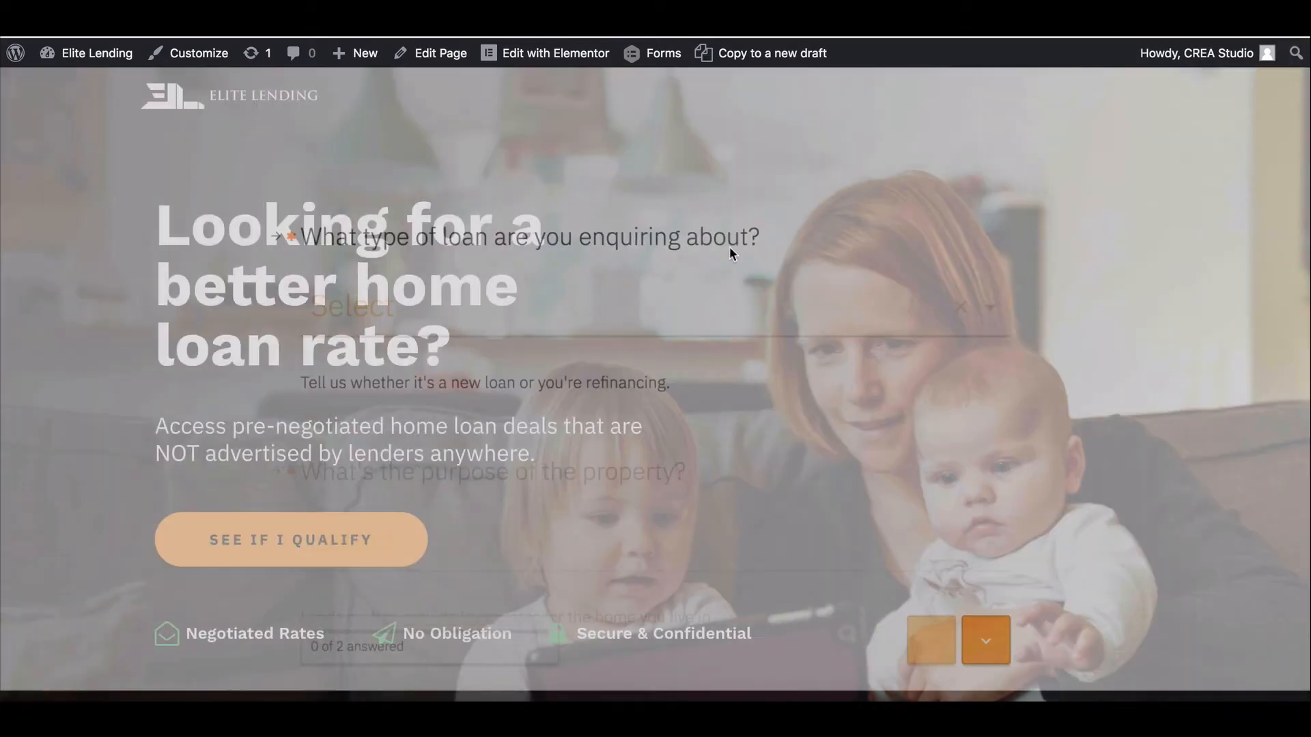
Open the lead form from the Unlock a lower home loan rate banner's SEE IF I QUALIFY button.
{"action": "scroll", "coordinate": [130, 246], "scroll_direction": "down", "scroll_amount": 15}
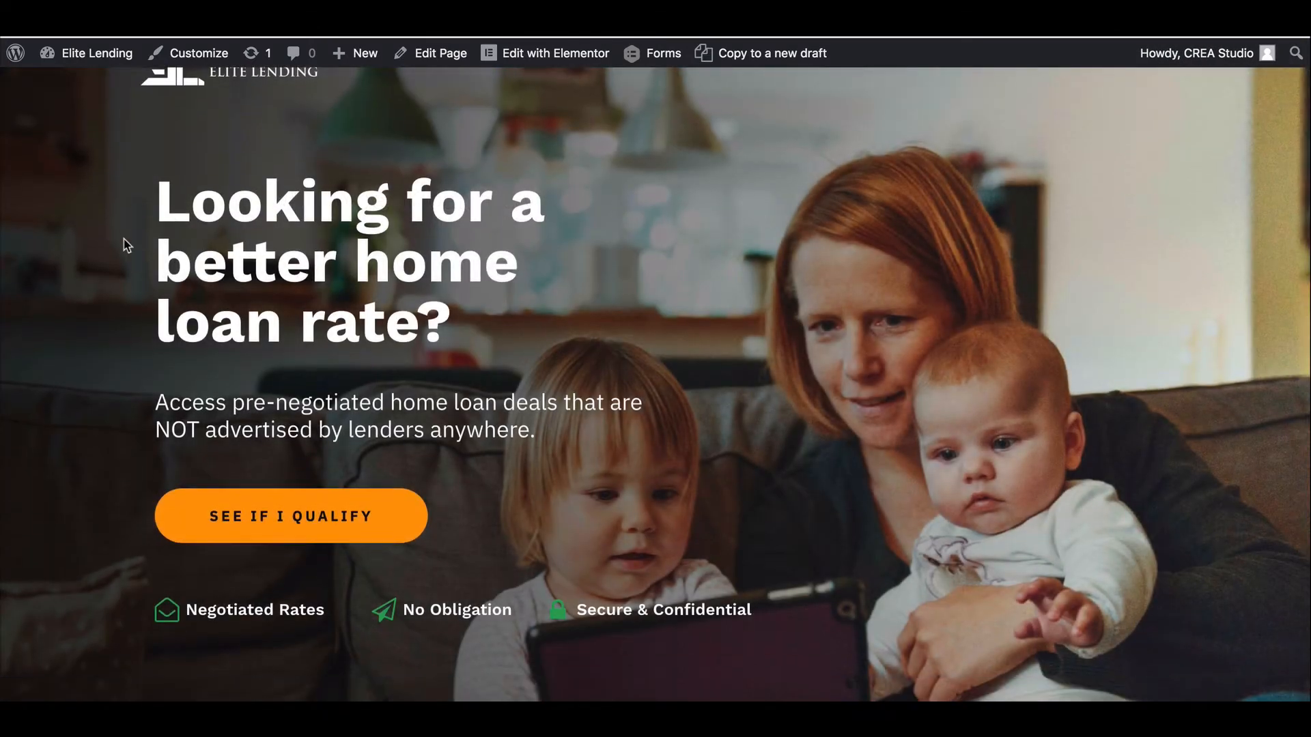
{"action": "scroll", "coordinate": [156, 270], "scroll_direction": "down", "scroll_amount": 5}
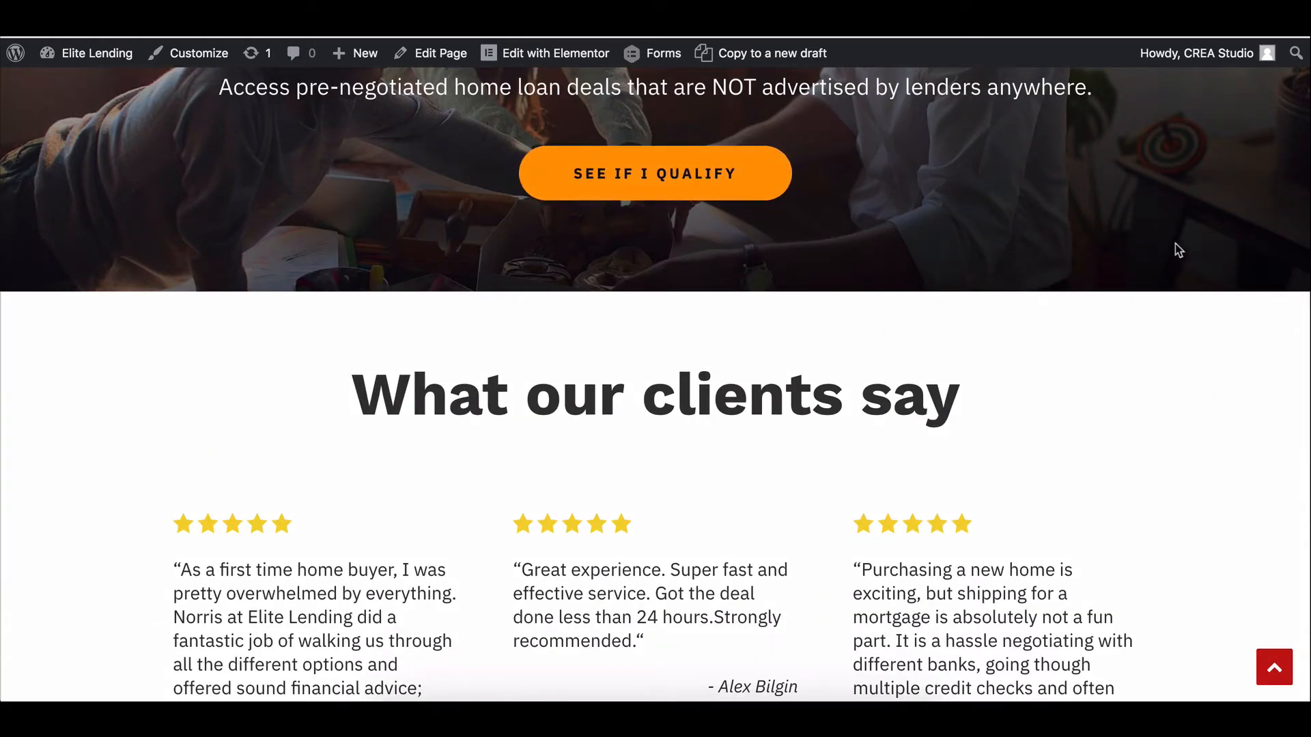
{"action": "scroll", "coordinate": [1181, 252], "scroll_direction": "up", "scroll_amount": 8}
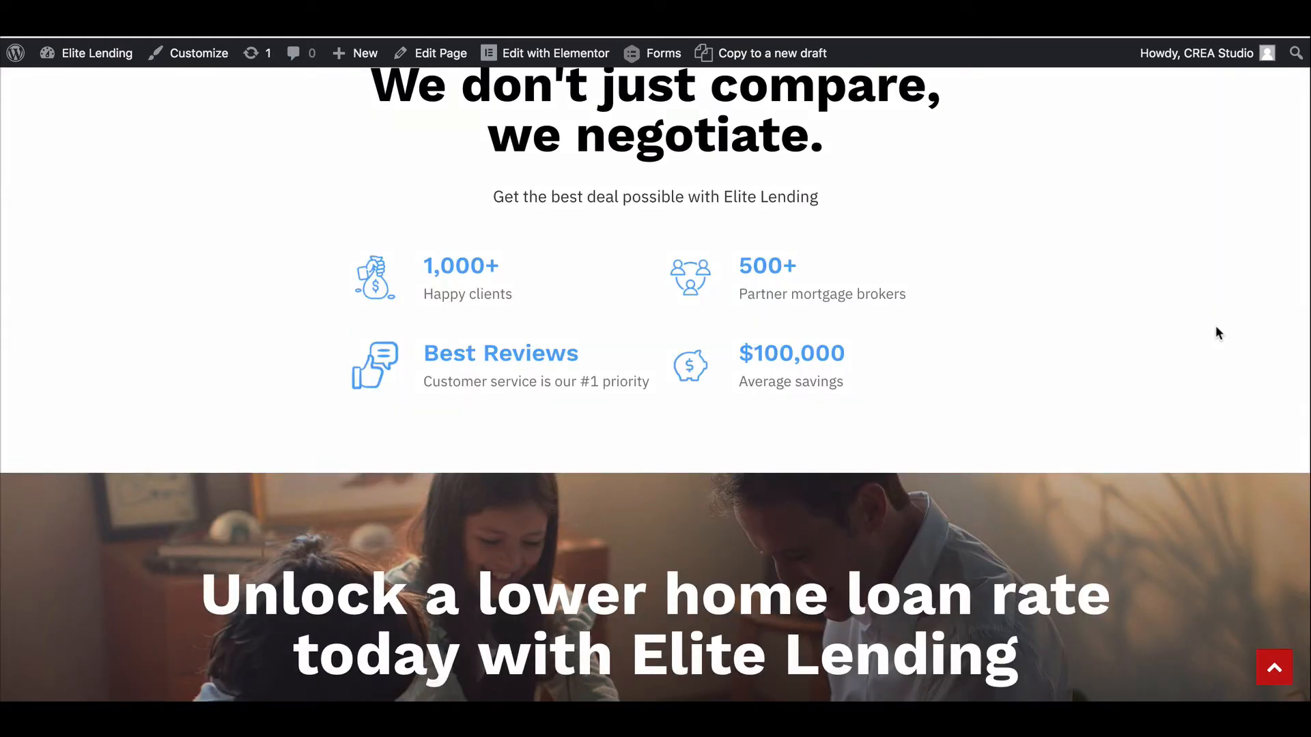
{"action": "scroll", "coordinate": [1218, 333], "scroll_direction": "down", "scroll_amount": 6}
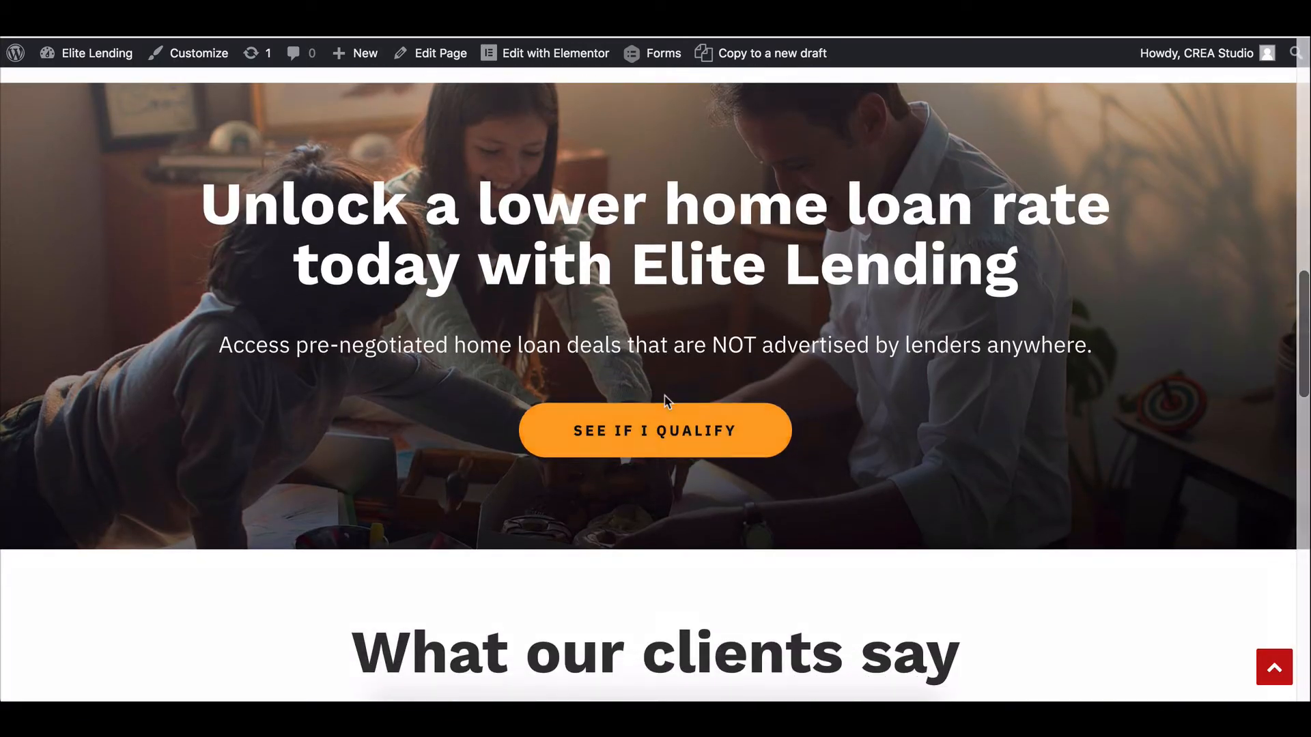
{"action": "left_click", "coordinate": [667, 428]}
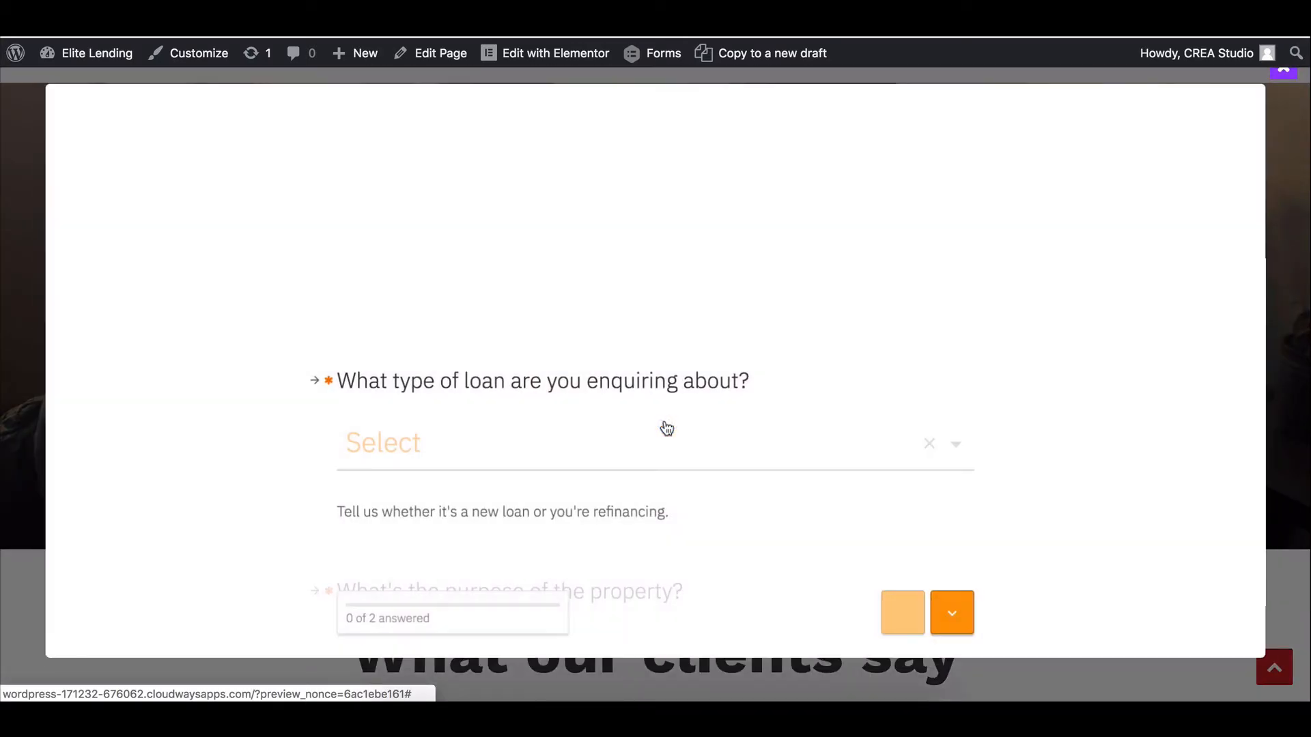
Answer loan type New Loan and purpose Refinance an Existing Loan.
{"action": "left_click", "coordinate": [539, 347]}
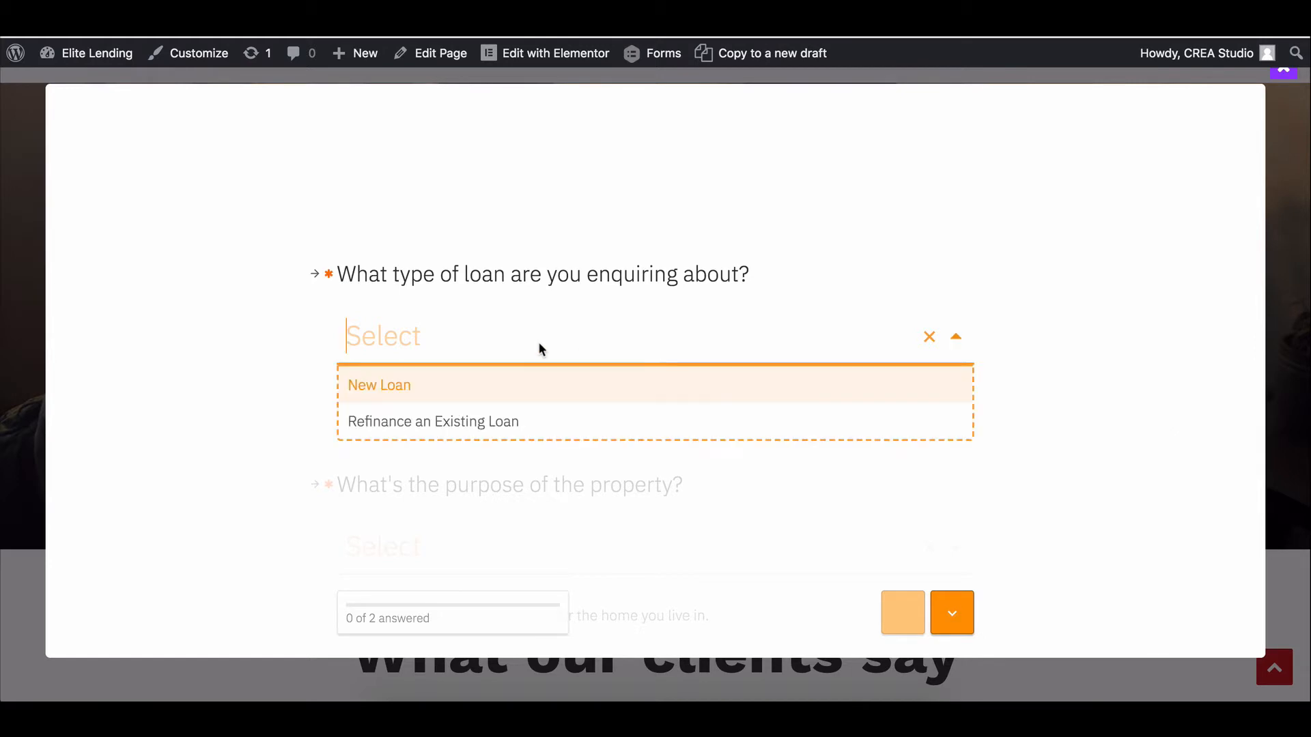
{"action": "left_click", "coordinate": [517, 387]}
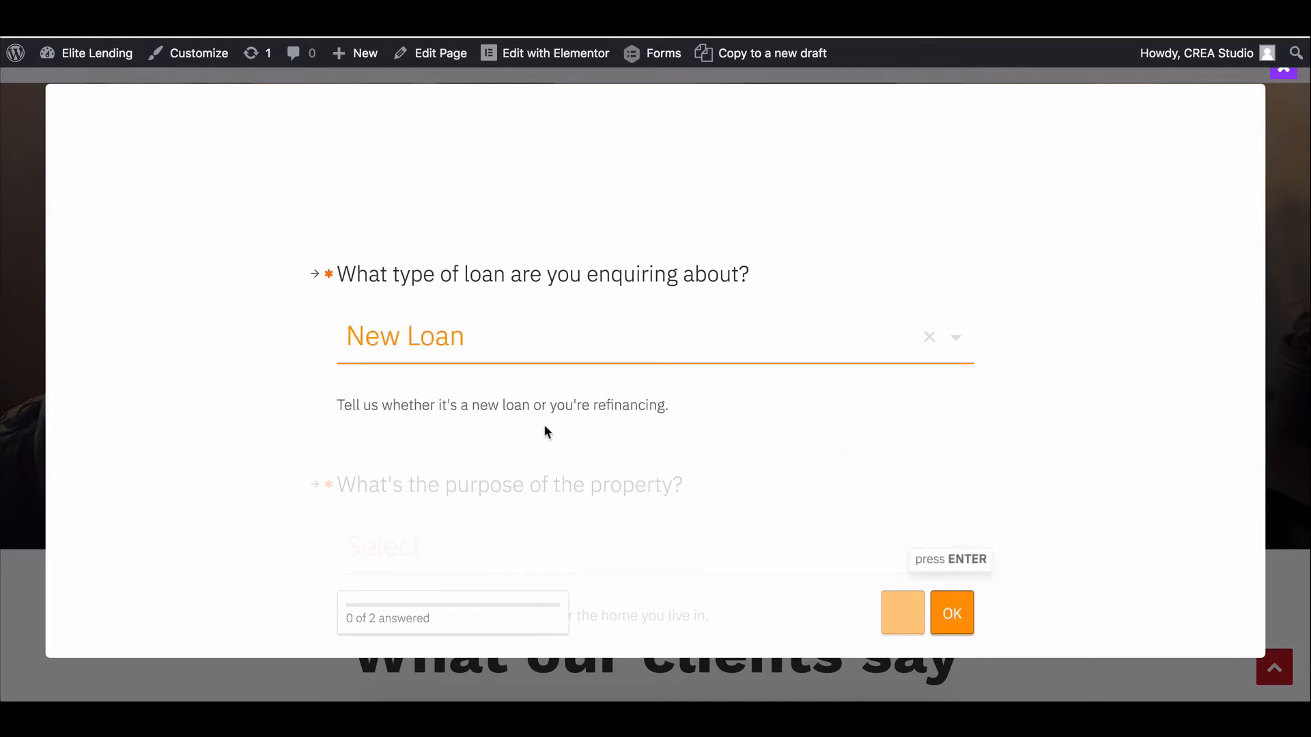
{"action": "left_click", "coordinate": [952, 613]}
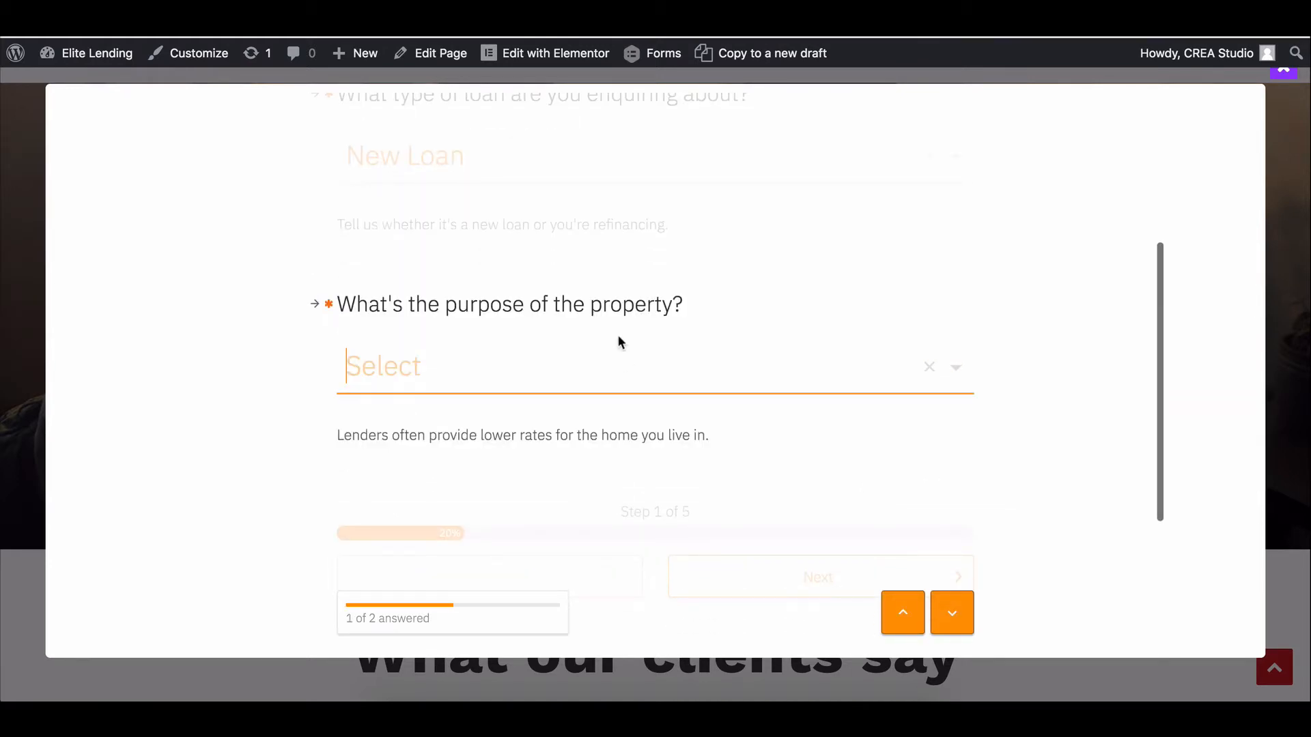
{"action": "left_click", "coordinate": [572, 370]}
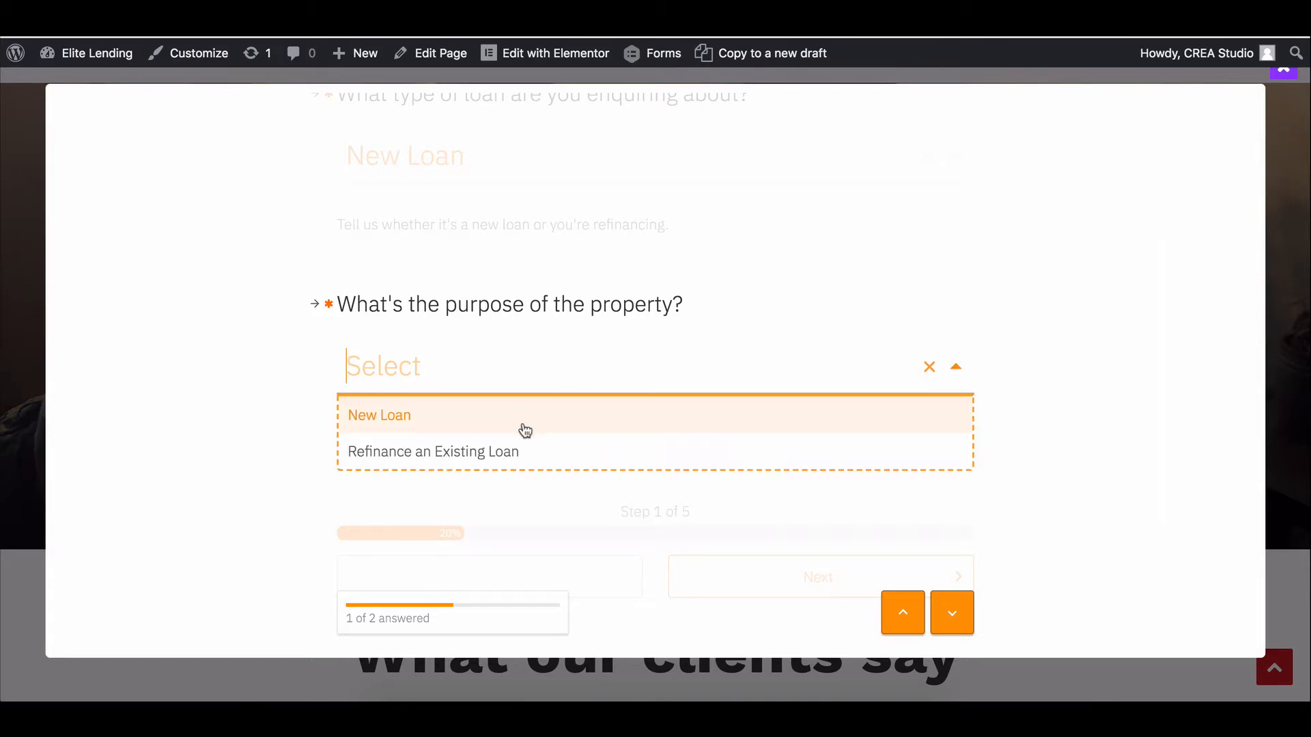
{"action": "left_click", "coordinate": [546, 445]}
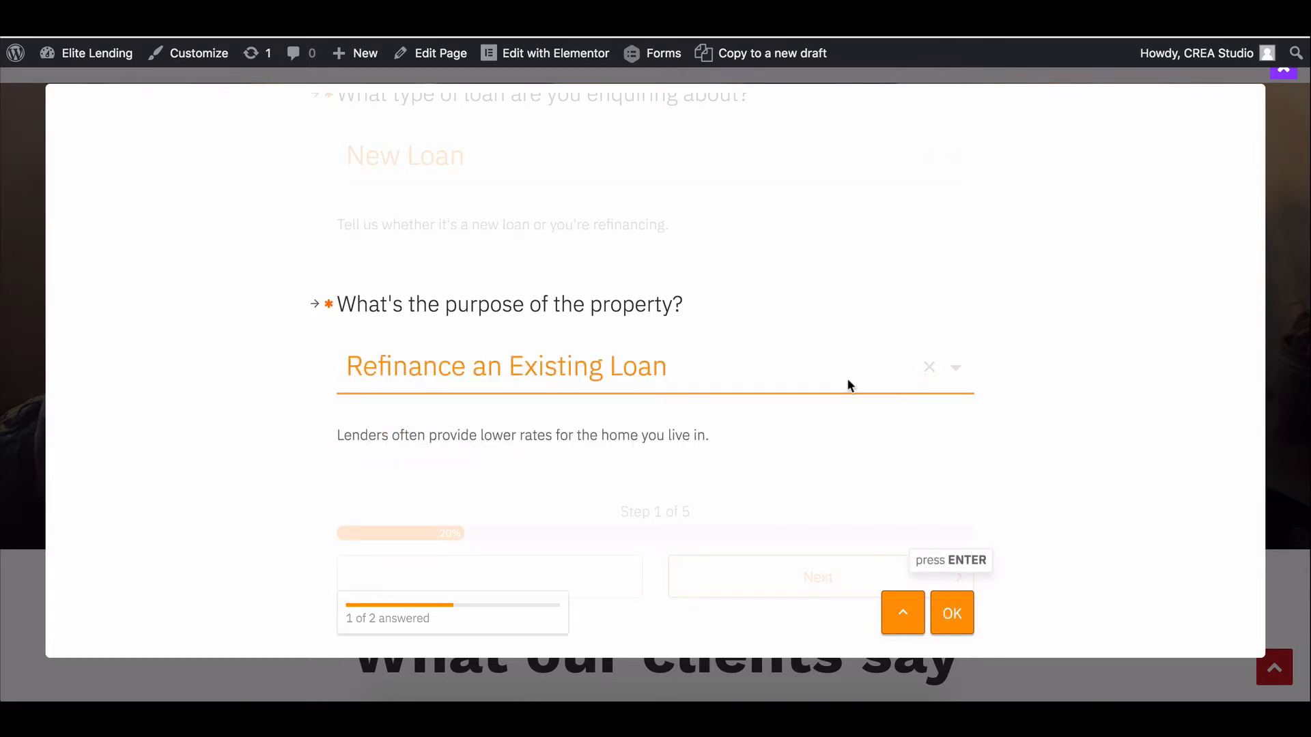
{"action": "left_click", "coordinate": [953, 615]}
{"action": "left_click", "coordinate": [780, 405]}
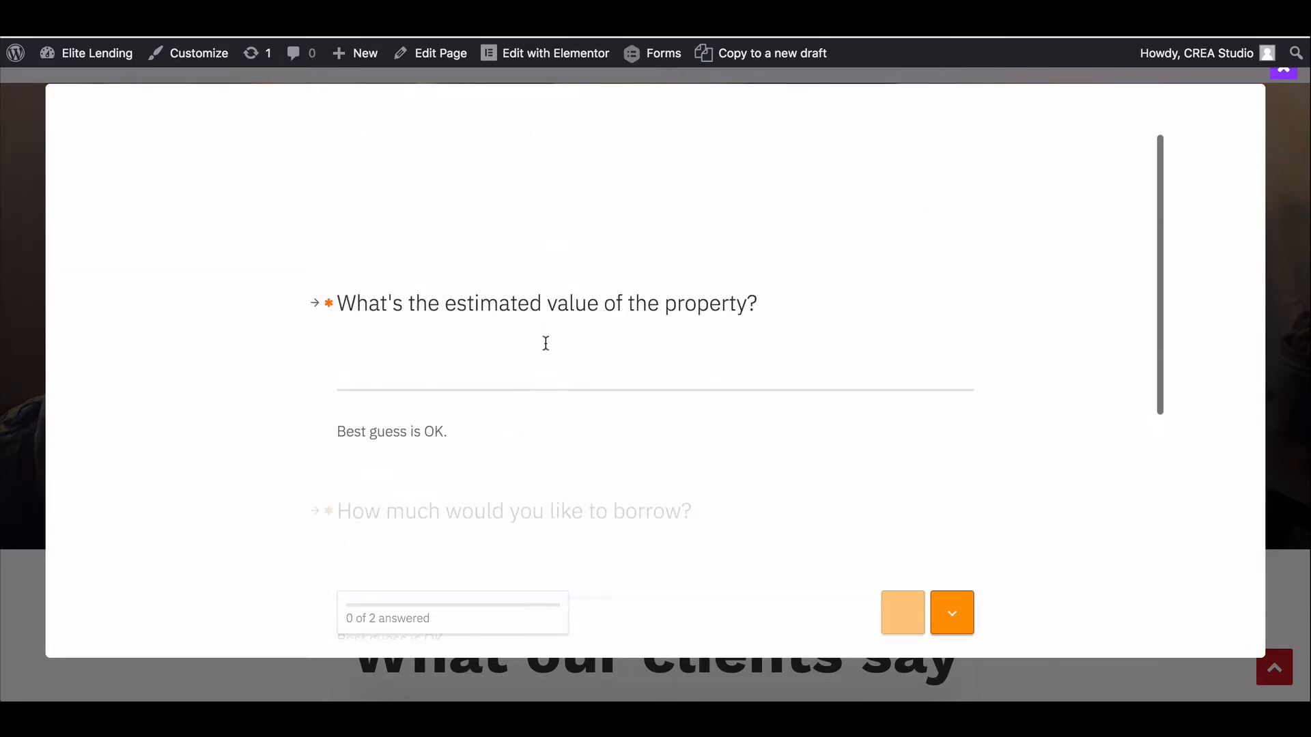
Enter the estimated property value and 500000 to borrow, advancing to step 3.
{"action": "type", "text": "19"}
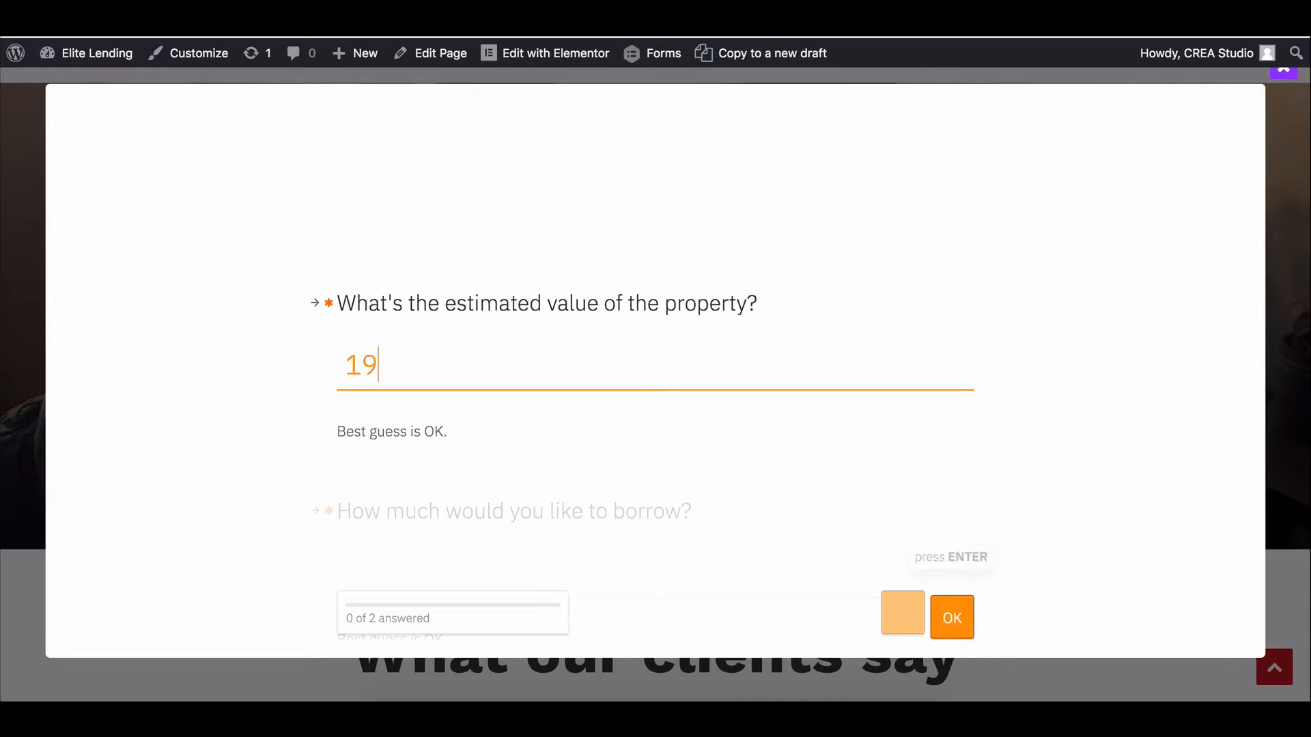
{"action": "key", "text": "BackSpace"}
{"action": "key", "text": "BackSpace"}
{"action": "type", "text": "$1000"}
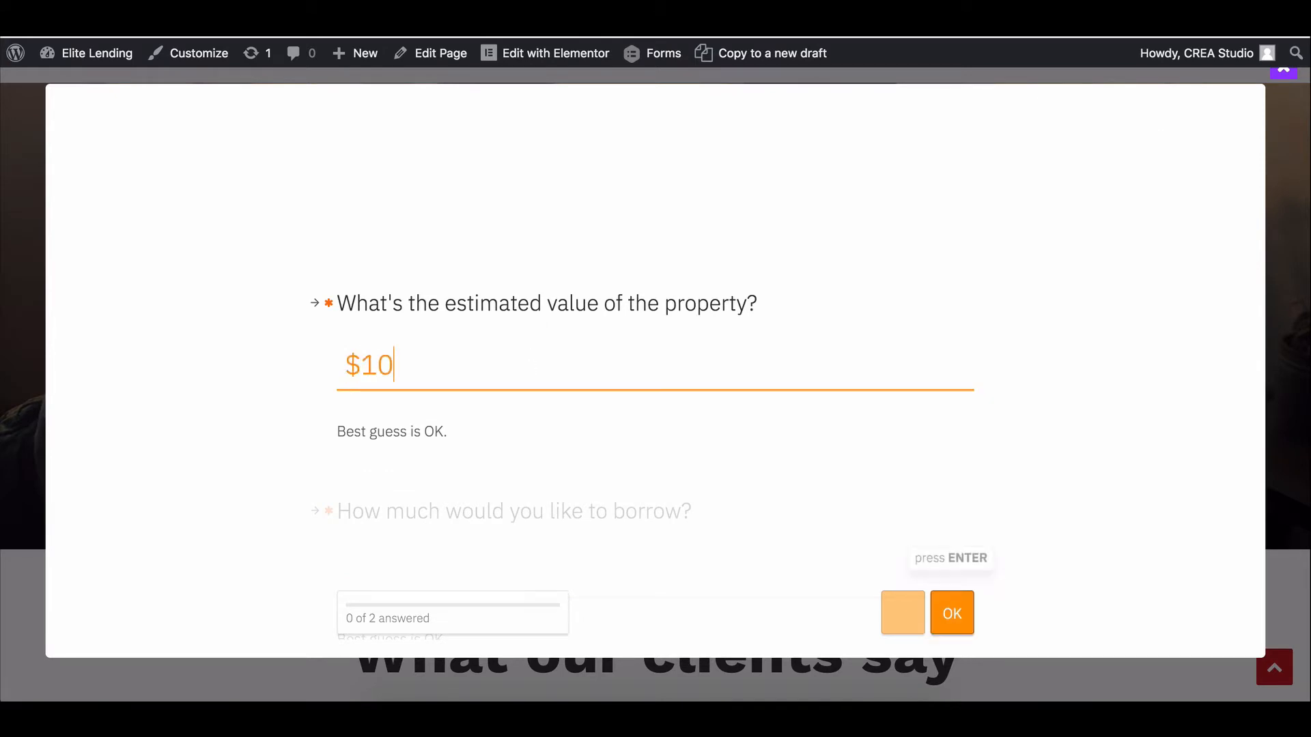
{"action": "type", "text": "00"}
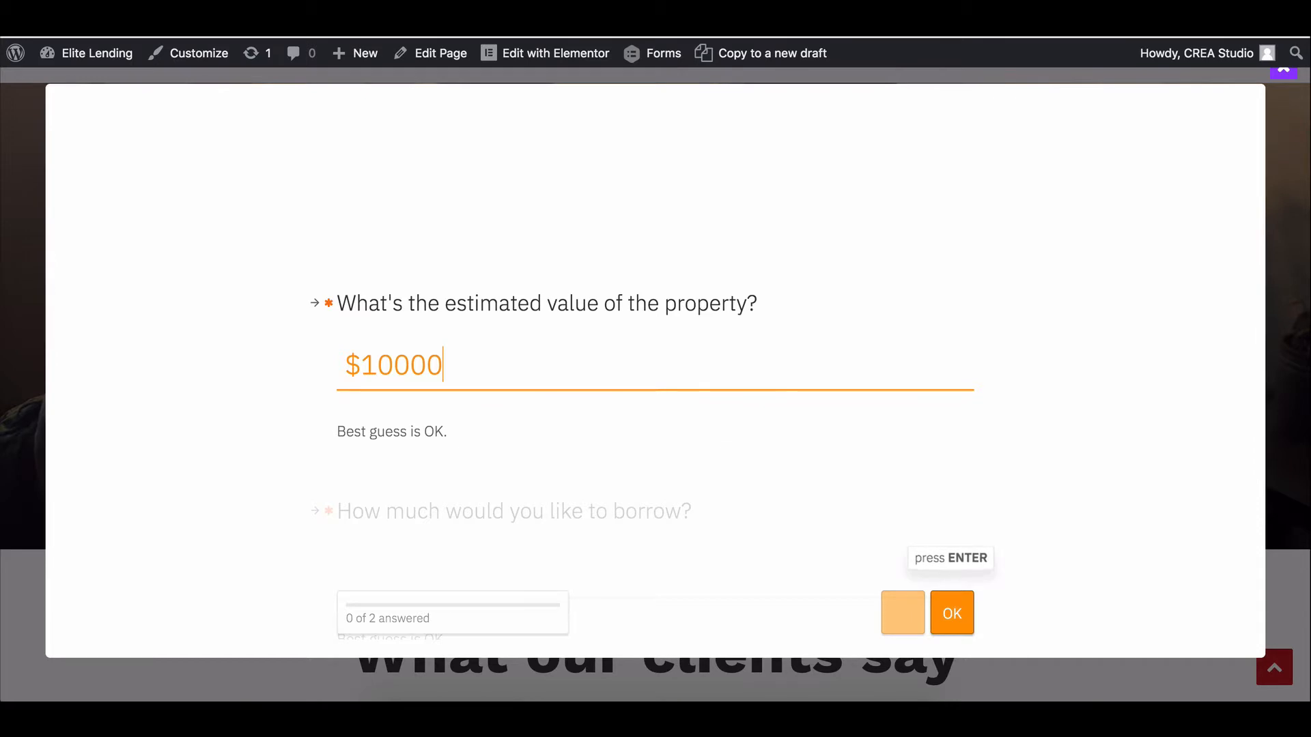
{"action": "scroll", "coordinate": [592, 441], "scroll_direction": "down", "scroll_amount": 1}
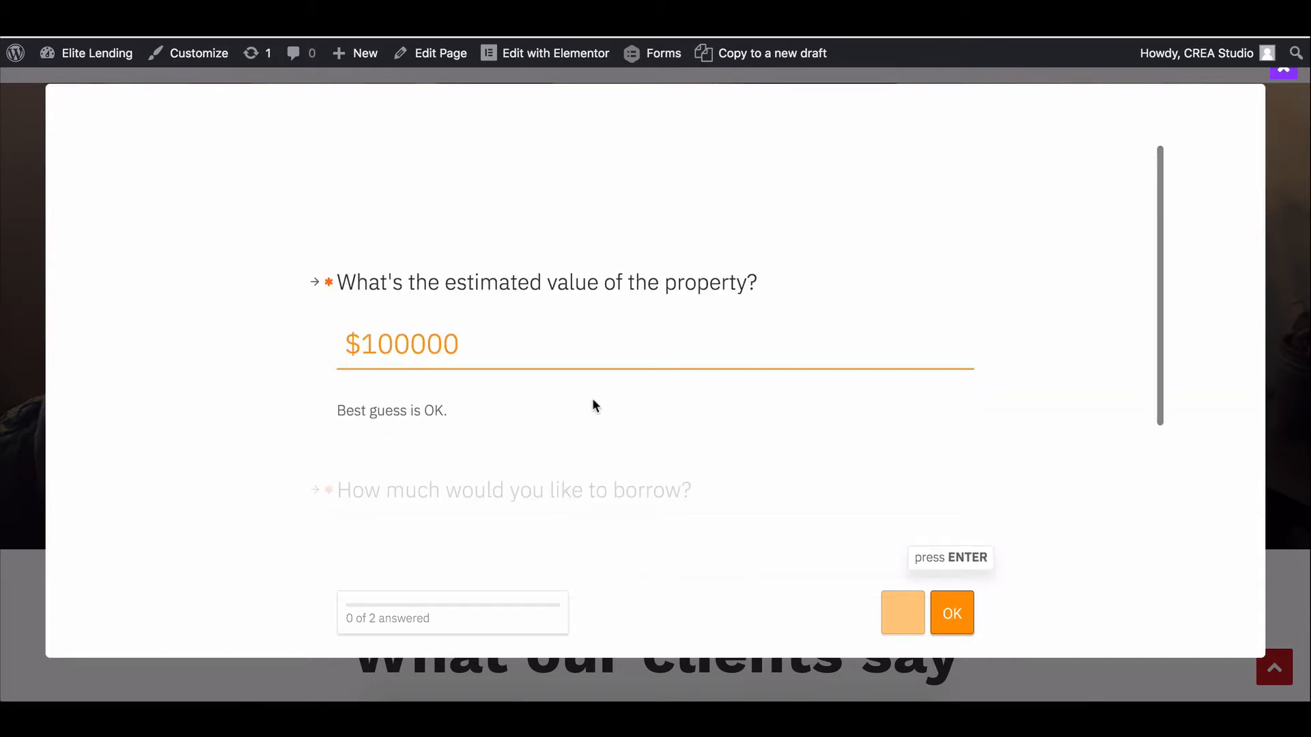
{"action": "left_click", "coordinate": [949, 604]}
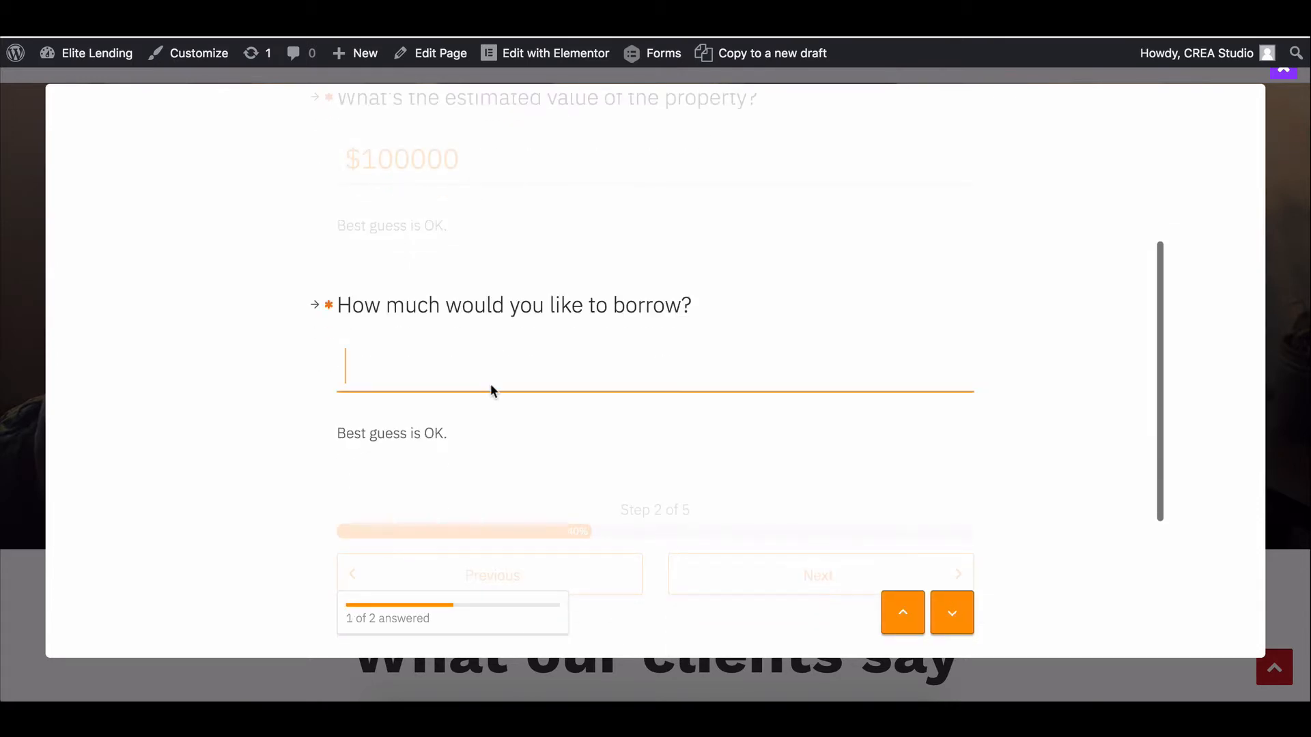
{"action": "type", "text": "5000000"}
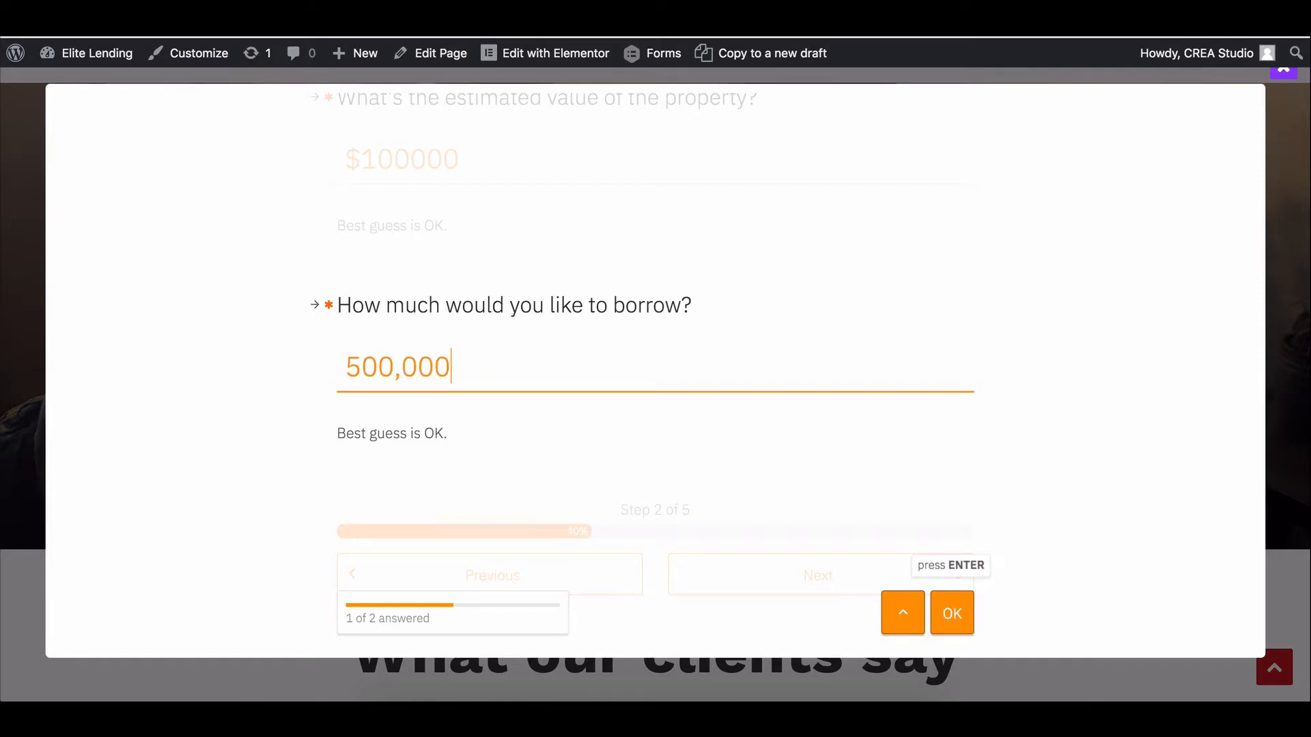
{"action": "key", "text": "Return"}
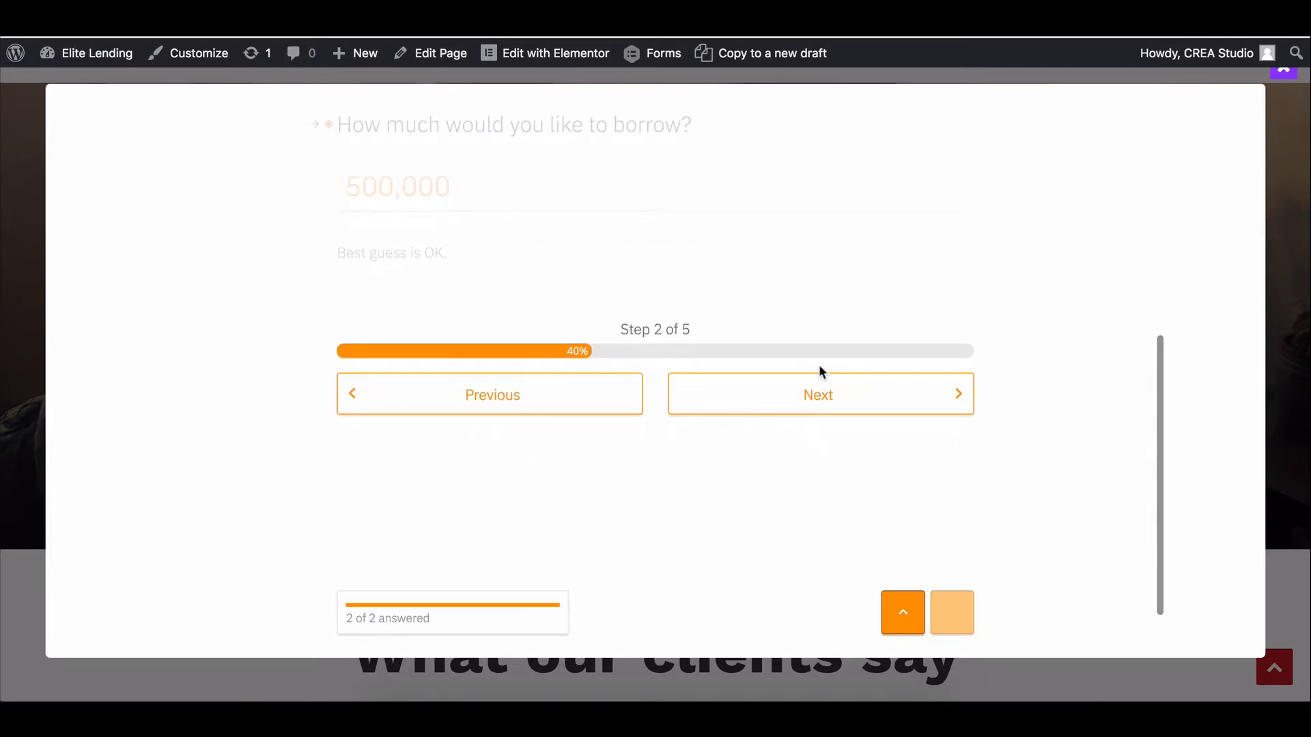
{"action": "left_click", "coordinate": [814, 392]}
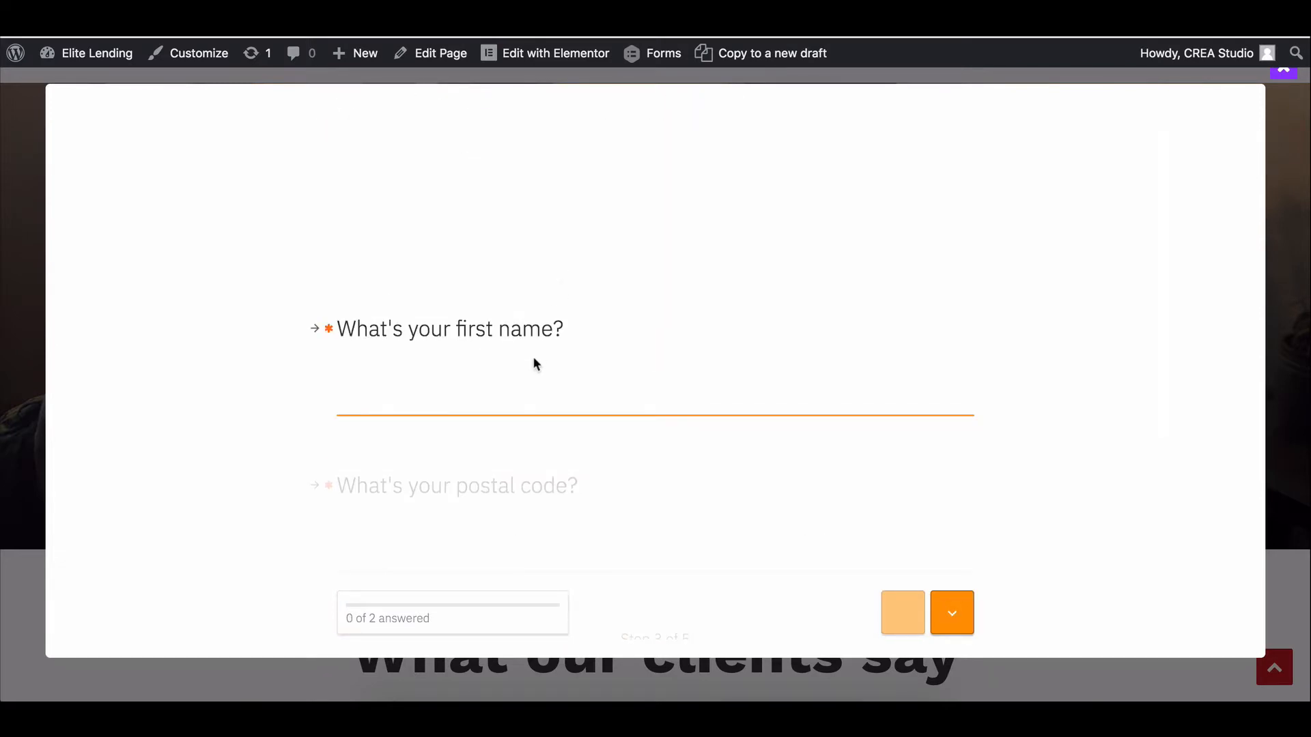
Fill in the first name, postal code, e-mail address and mobile phone number.
{"action": "type", "text": "Alex"}
{"action": "key", "text": "Return"}
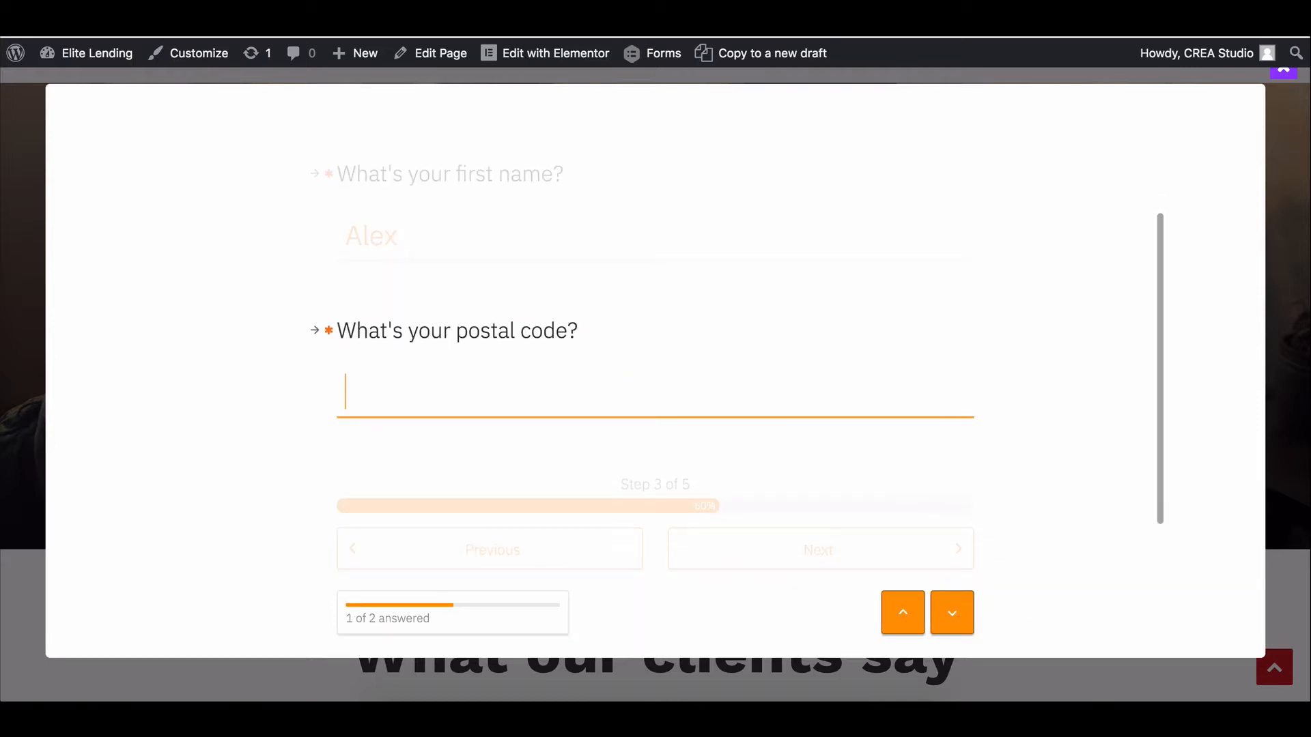
{"action": "type", "text": "93035"}
{"action": "key", "text": "Return"}
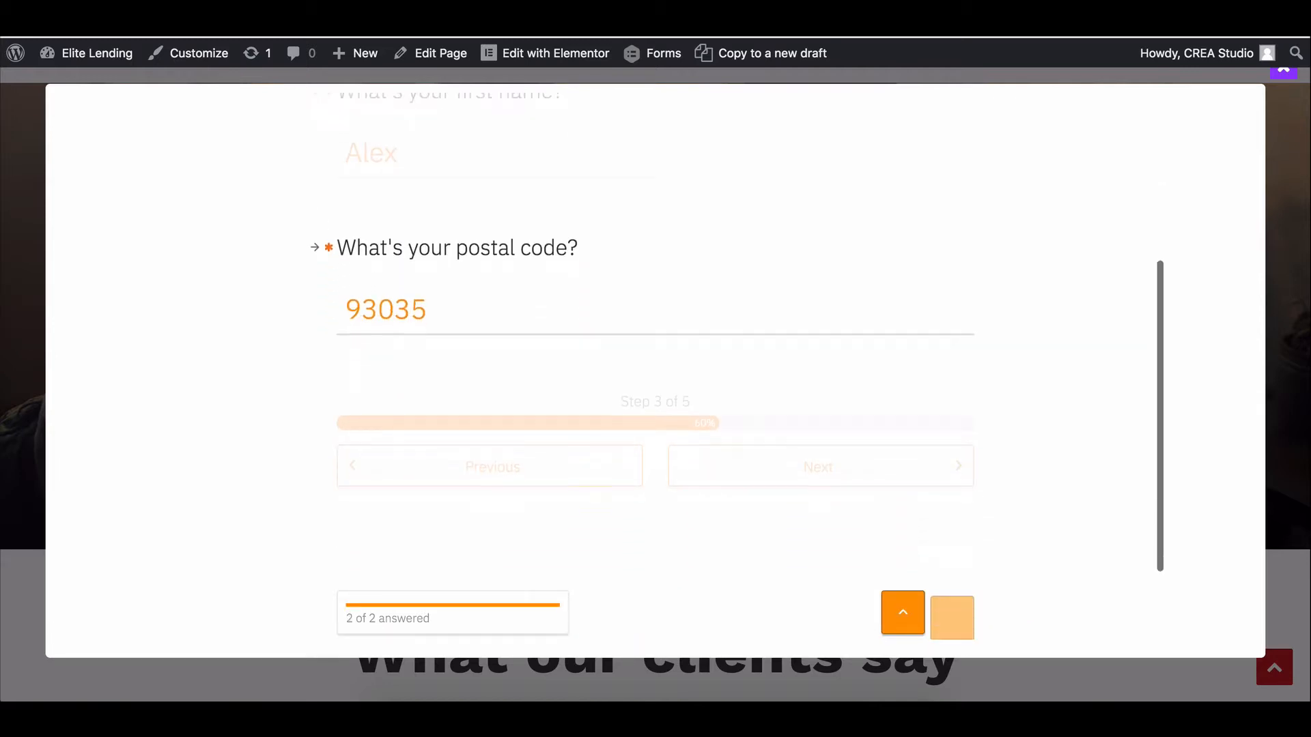
{"action": "left_click", "coordinate": [801, 404]}
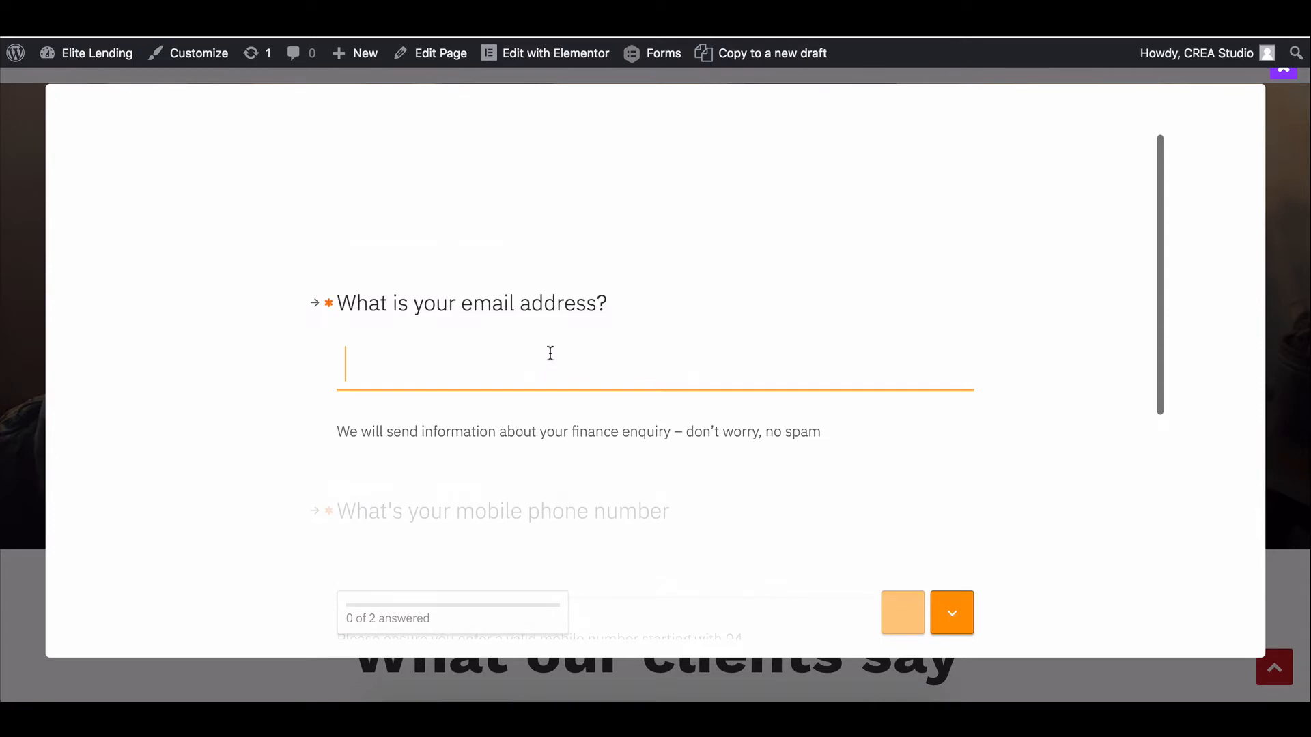
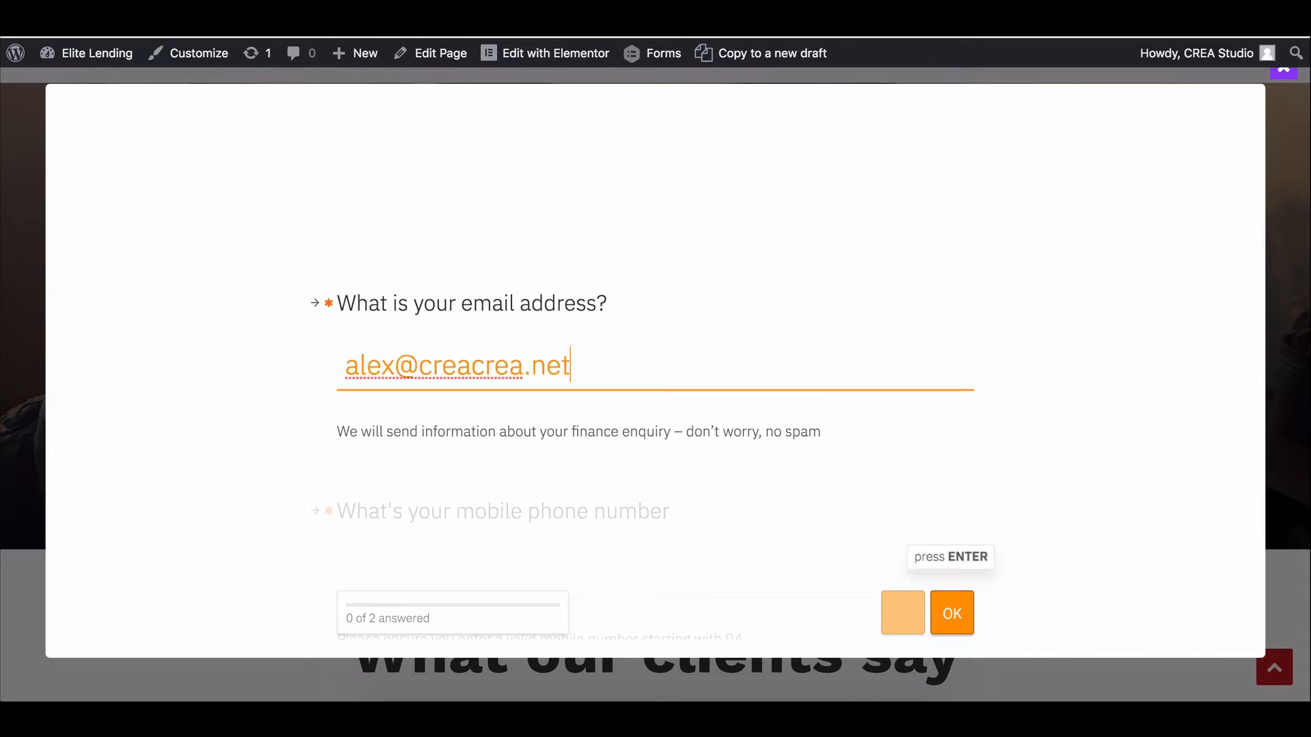
{"action": "key", "text": "Return"}
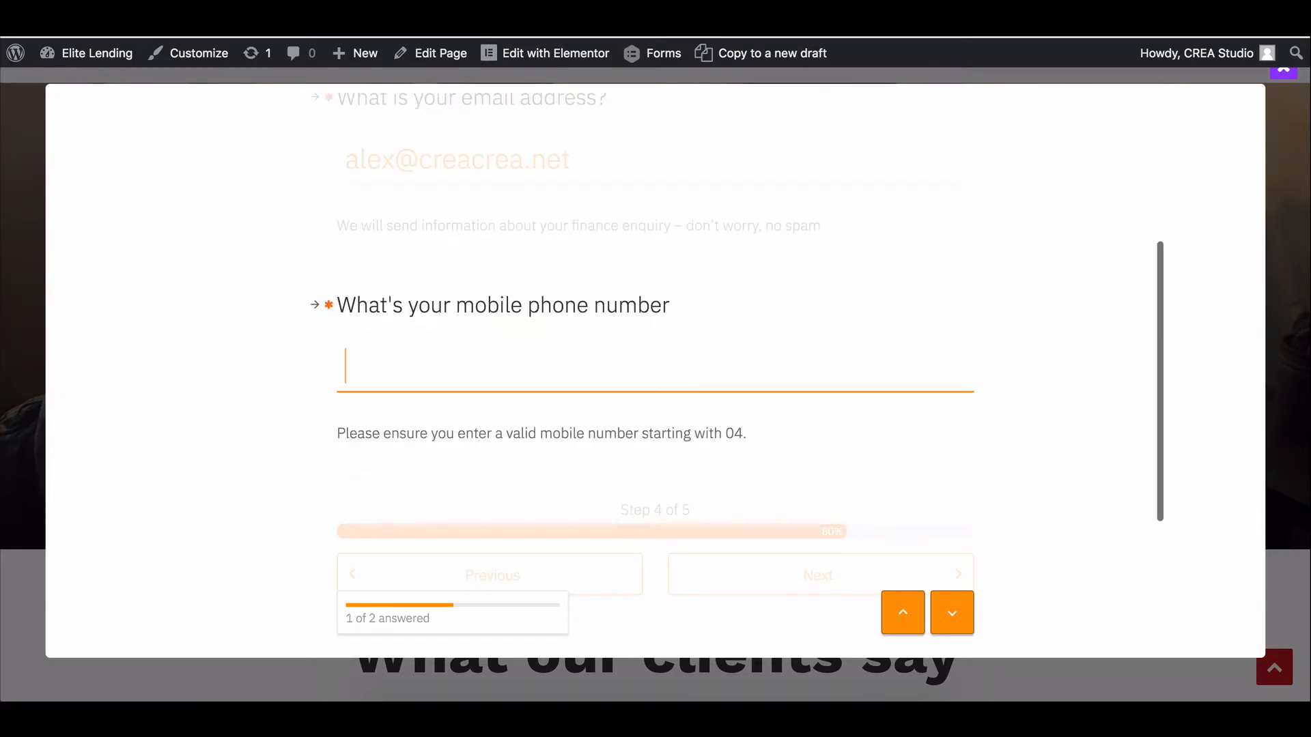
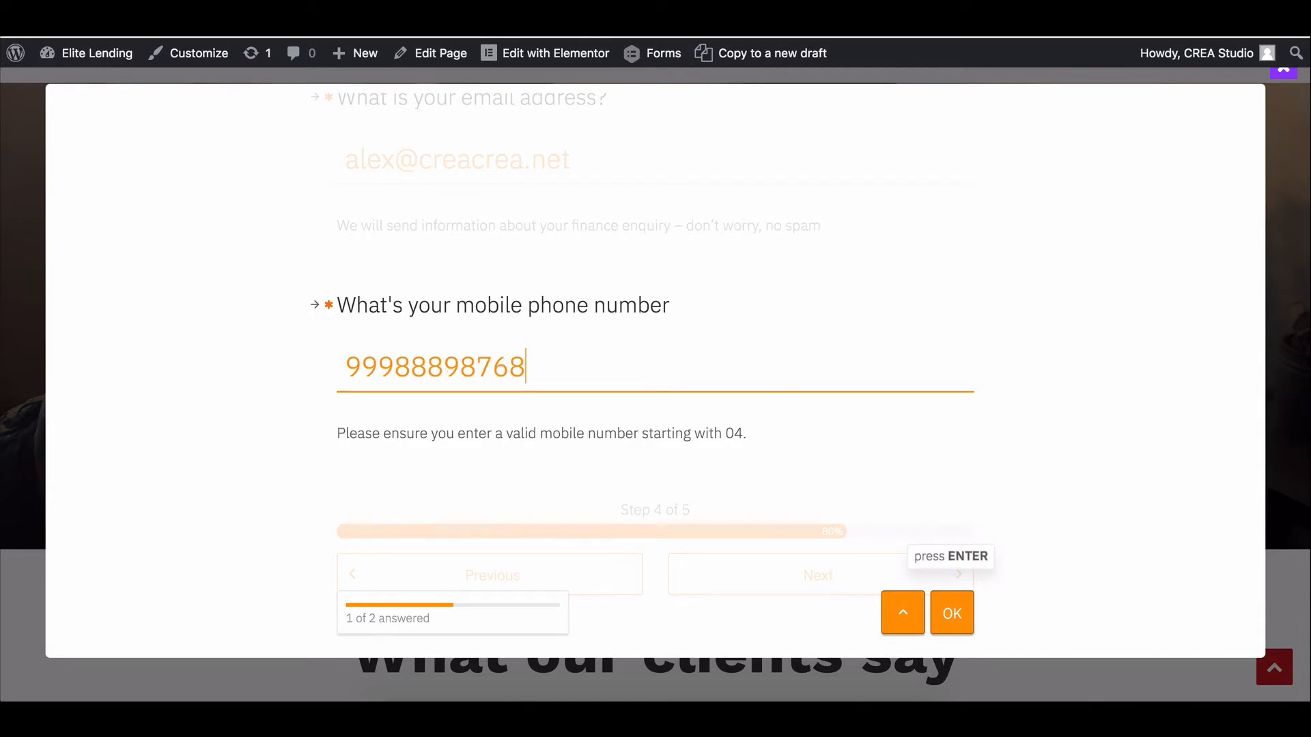
{"action": "key", "text": "Return"}
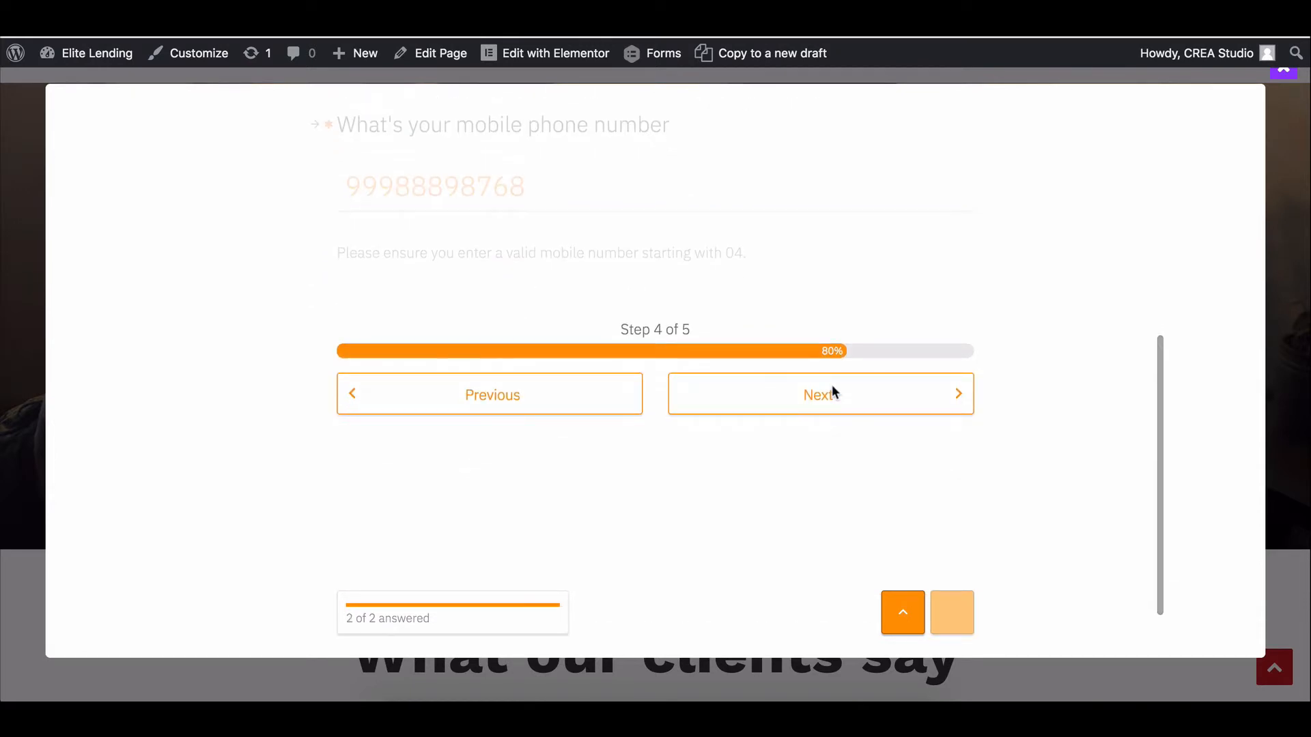
Pick call day 11/02/2018 and time 6:00 PM, then close the popup.
{"action": "left_click", "coordinate": [832, 386]}
{"action": "left_click", "coordinate": [495, 386]}
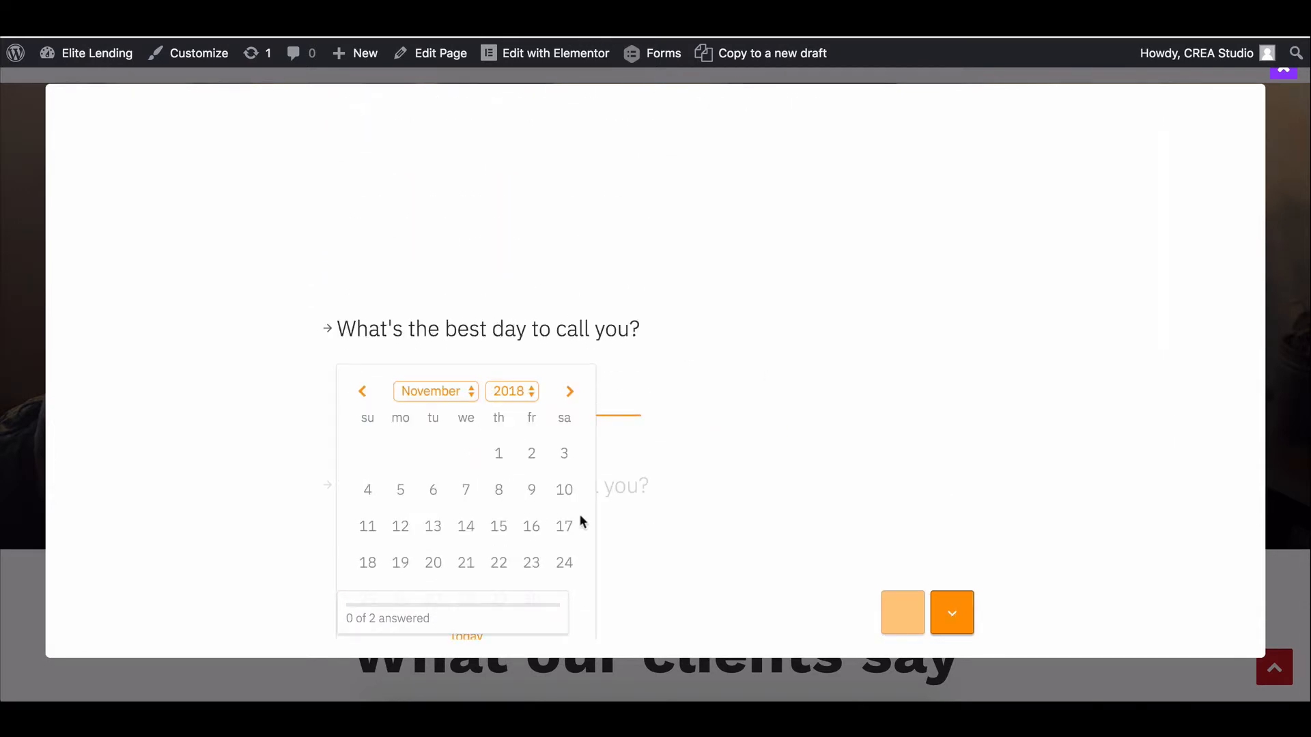
{"action": "left_click", "coordinate": [492, 493]}
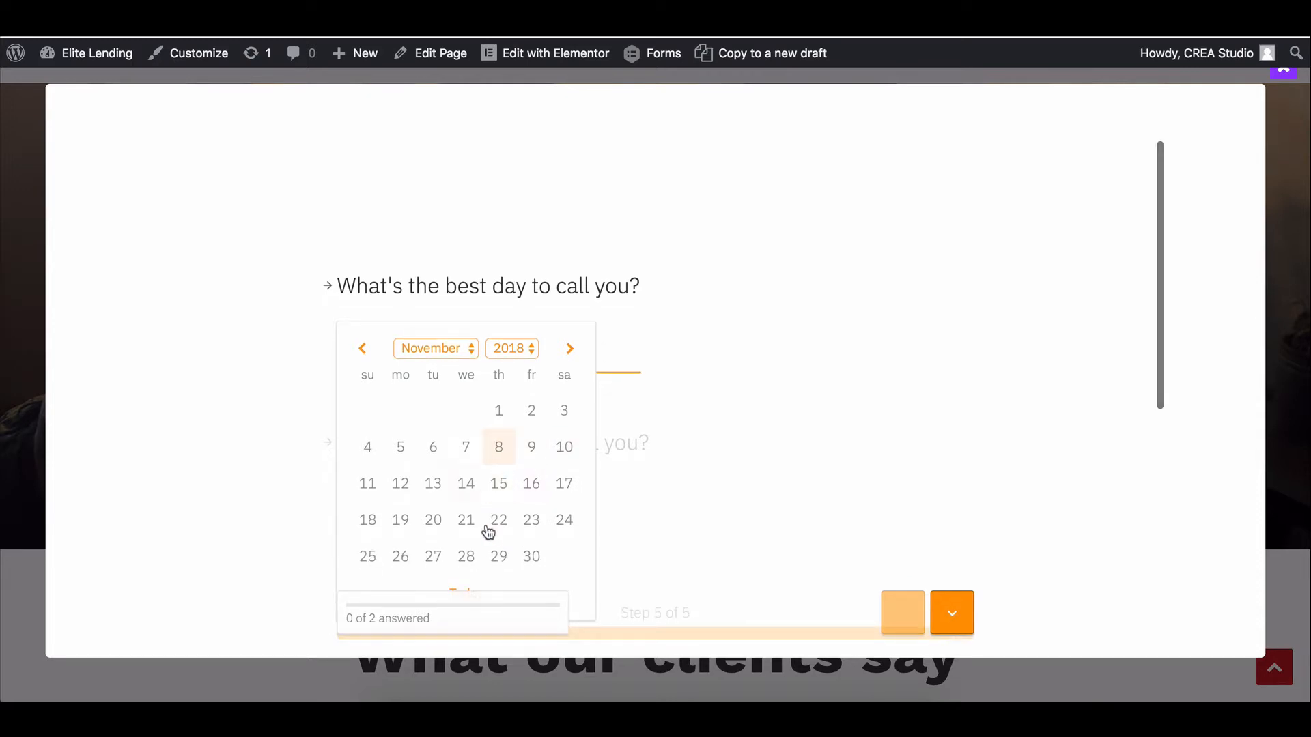
{"action": "scroll", "coordinate": [488, 533], "scroll_direction": "down", "scroll_amount": 1}
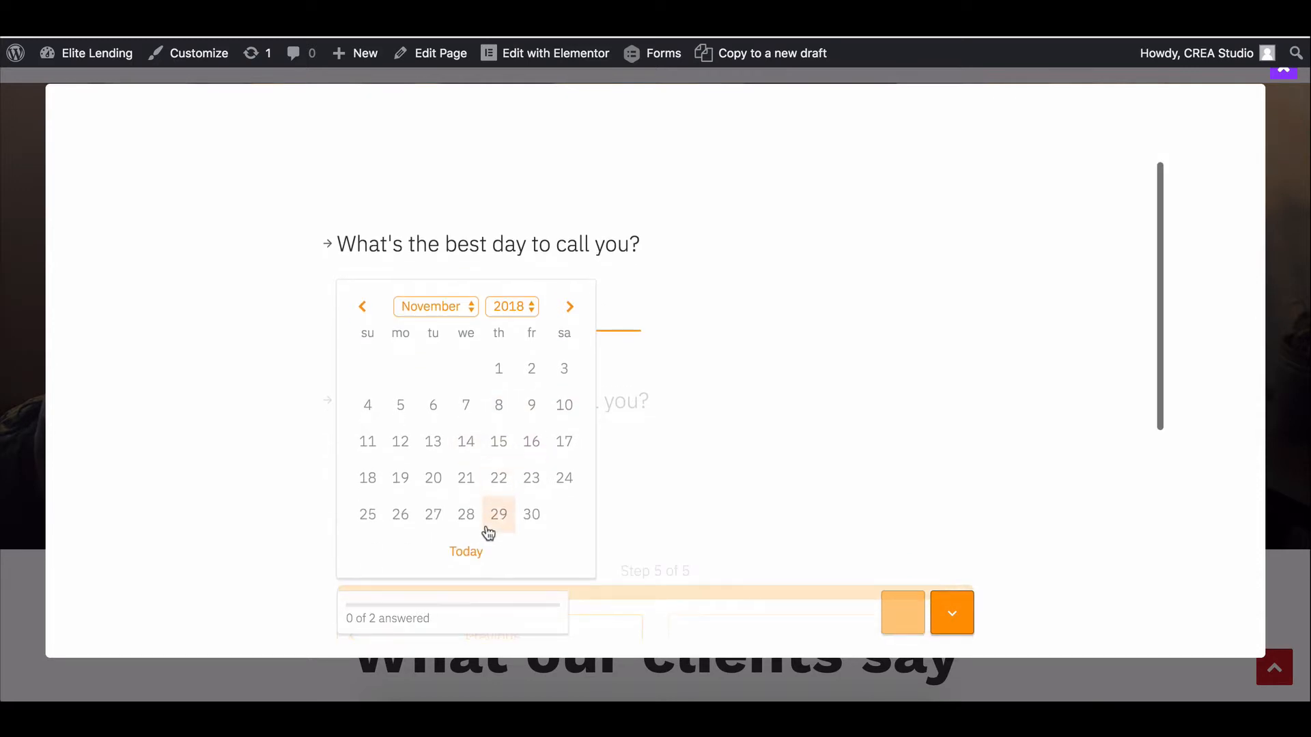
{"action": "left_click", "coordinate": [531, 369]}
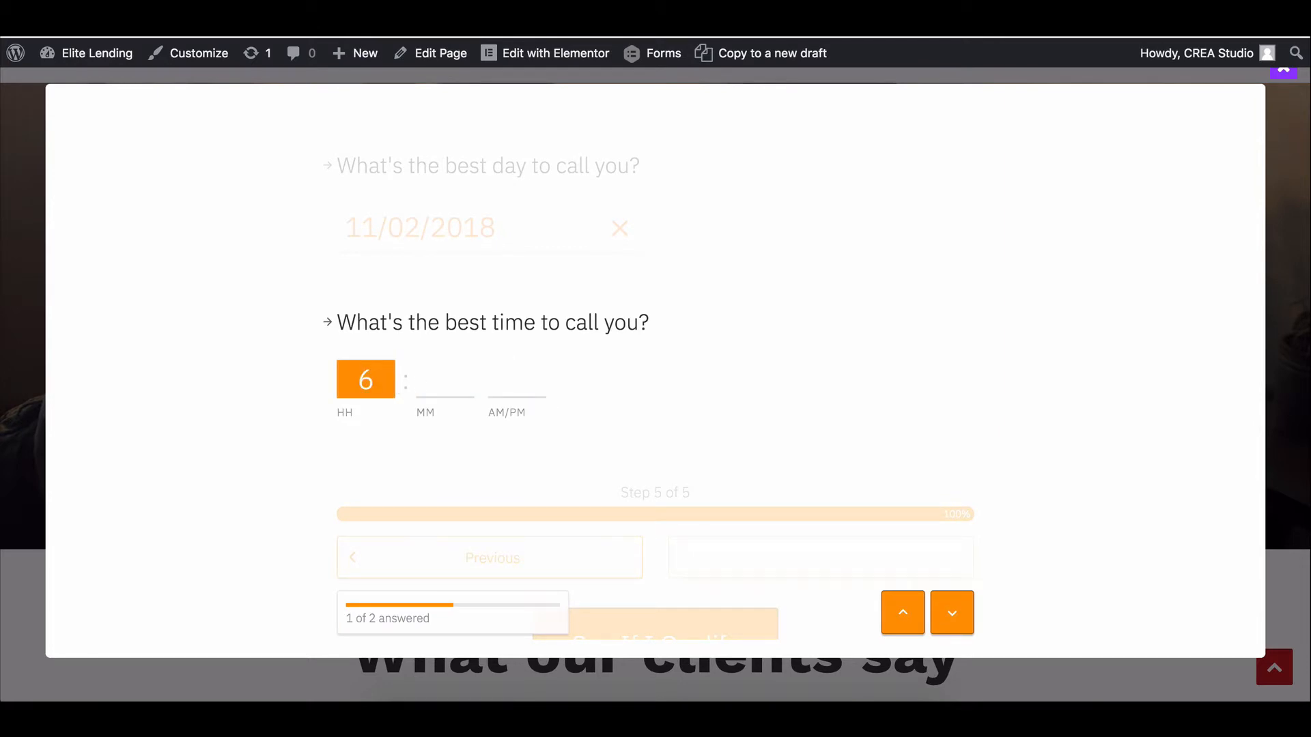
{"action": "key", "text": "Tab"}
{"action": "type", "text": "00"}
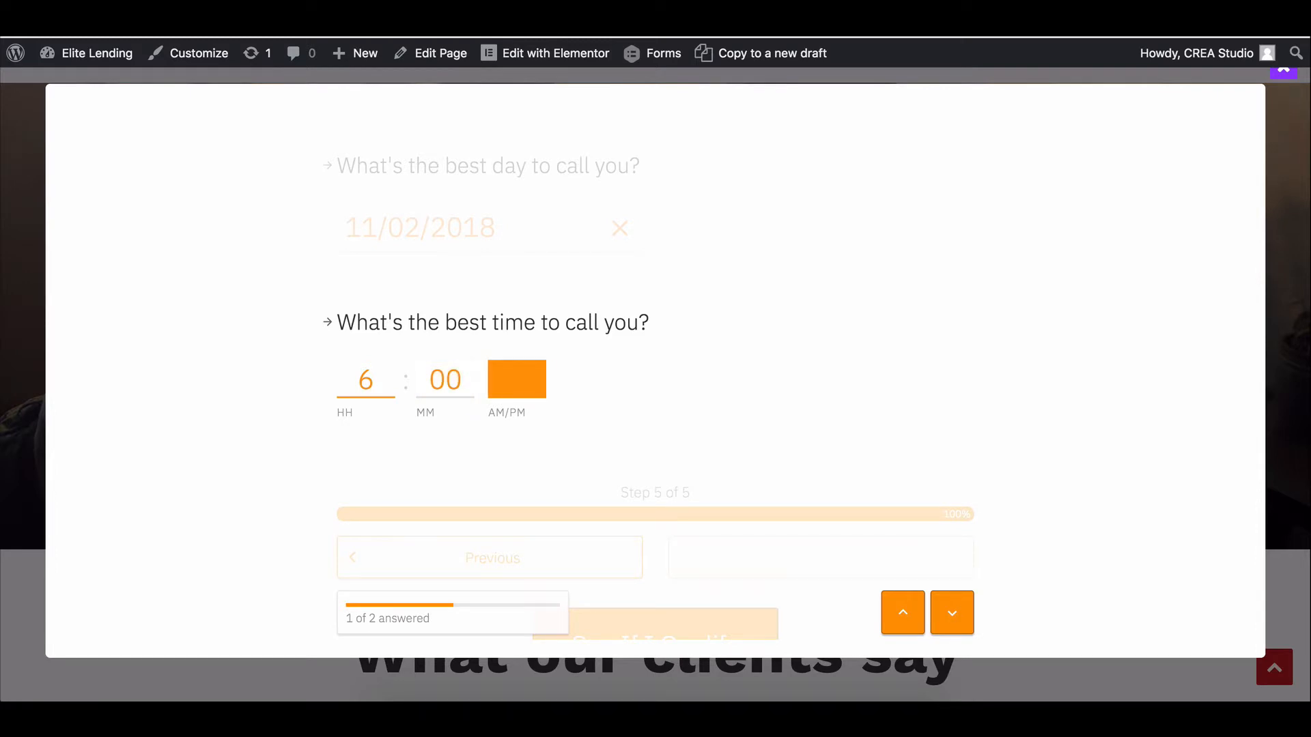
{"action": "type", "text": "p"}
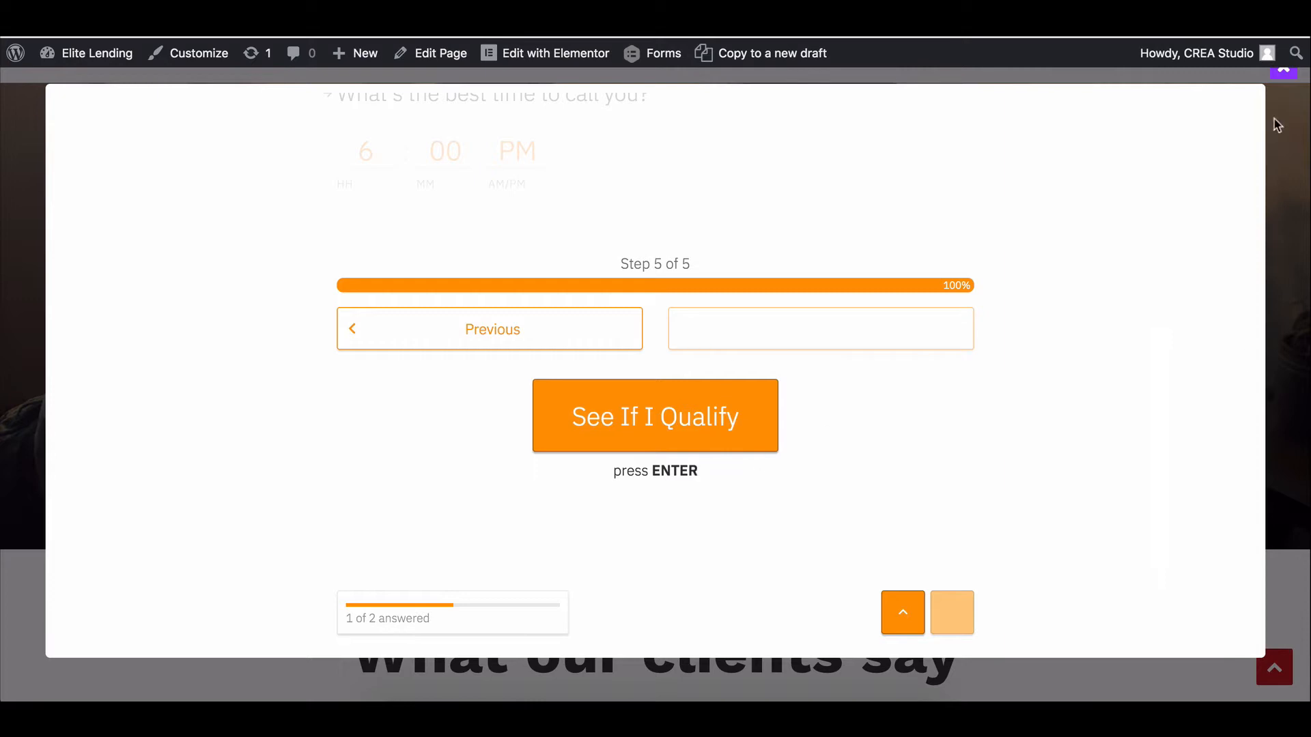
{"action": "left_click", "coordinate": [1286, 80]}
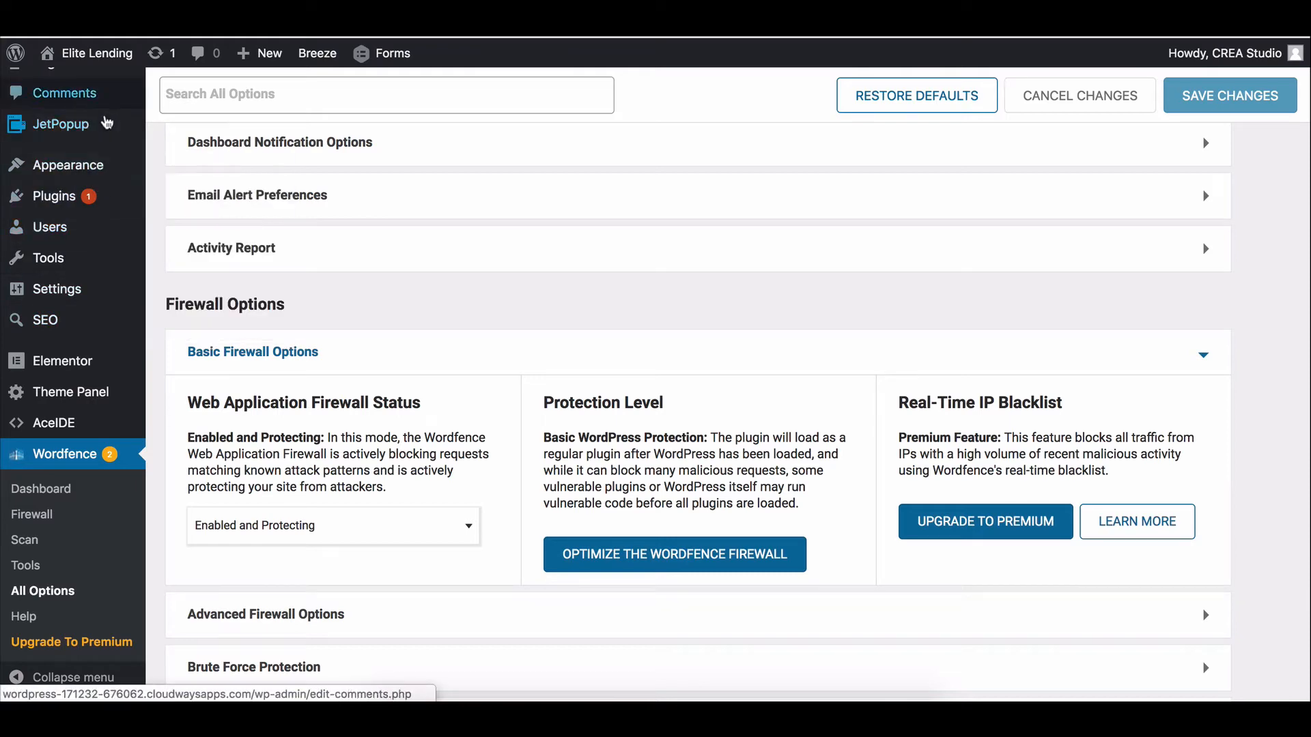
From JetPopup All Popups, open Lead Form Fullscreen with Elementor.
{"action": "left_click", "coordinate": [161, 130]}
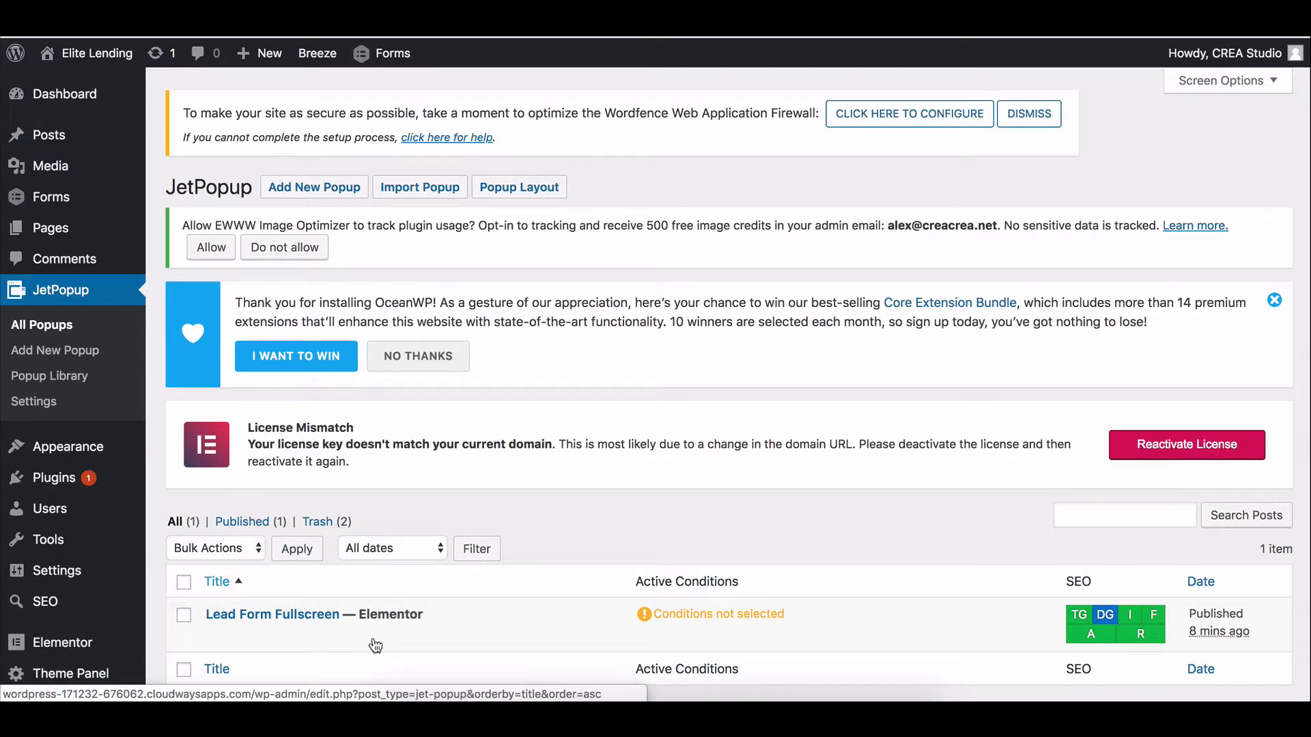
{"action": "scroll", "coordinate": [333, 493], "scroll_direction": "down", "scroll_amount": 2}
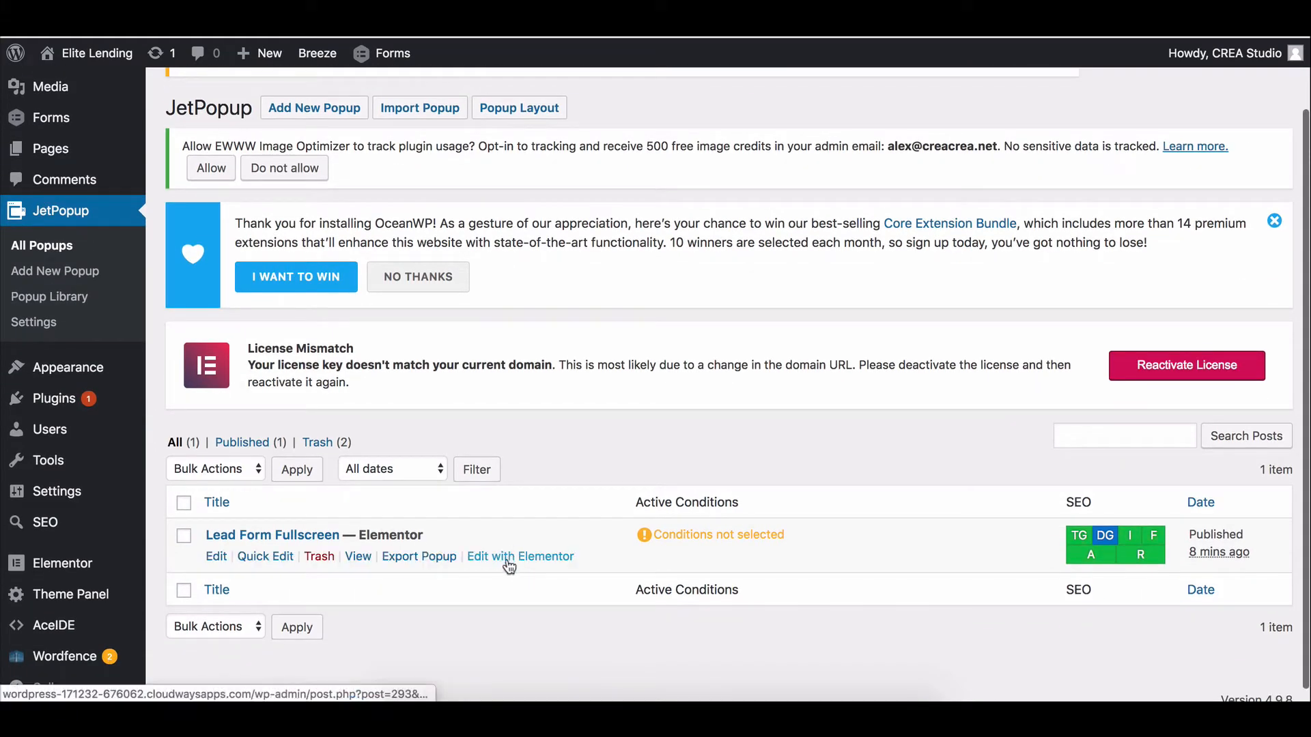
{"action": "left_click", "coordinate": [511, 558]}
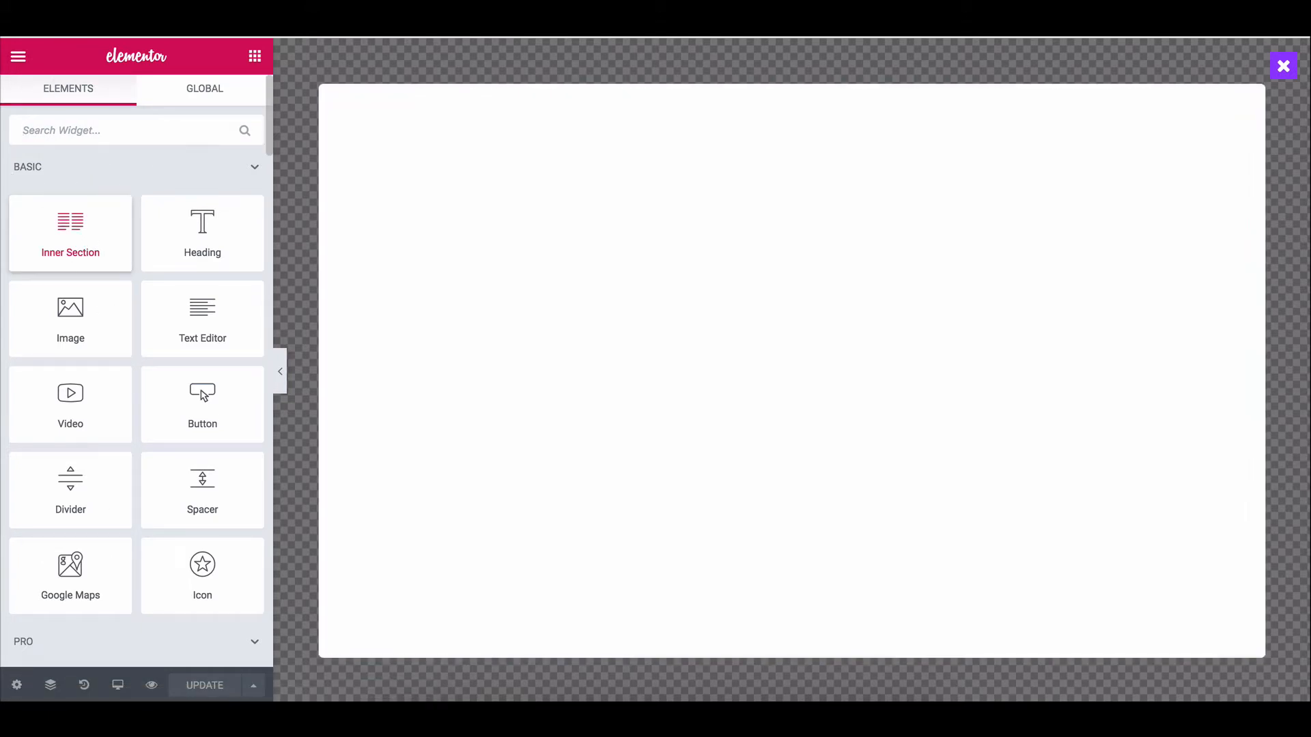
Set the popup container width to 800 px and turn Custom Height off.
{"action": "left_click", "coordinate": [17, 685]}
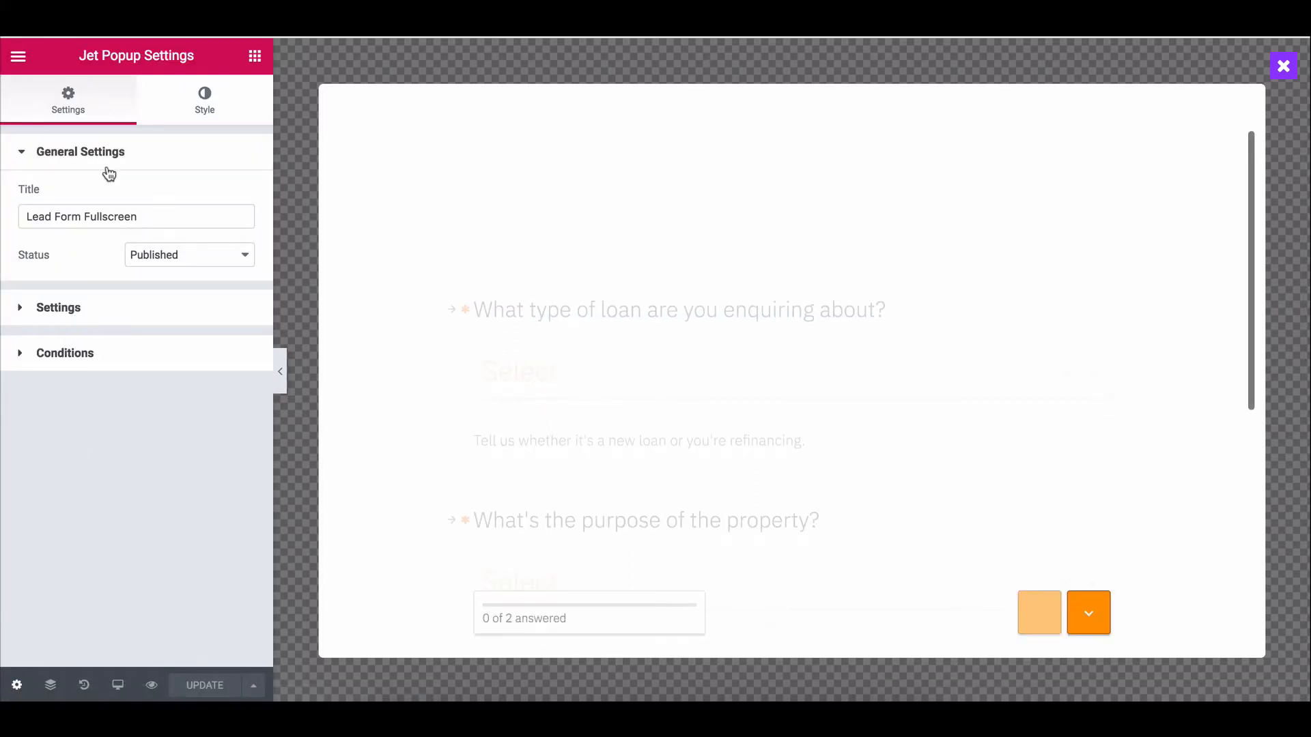
{"action": "left_click", "coordinate": [131, 301]}
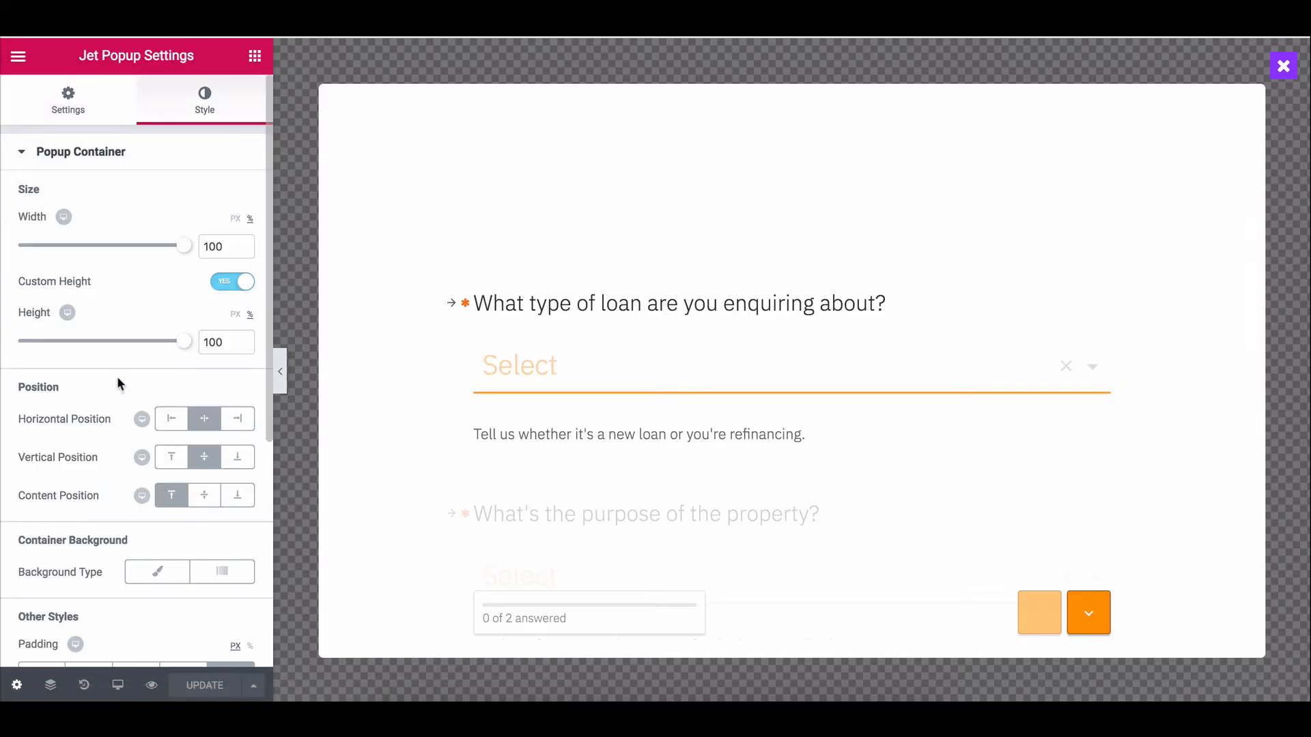
{"action": "scroll", "coordinate": [117, 379], "scroll_direction": "down", "scroll_amount": 2}
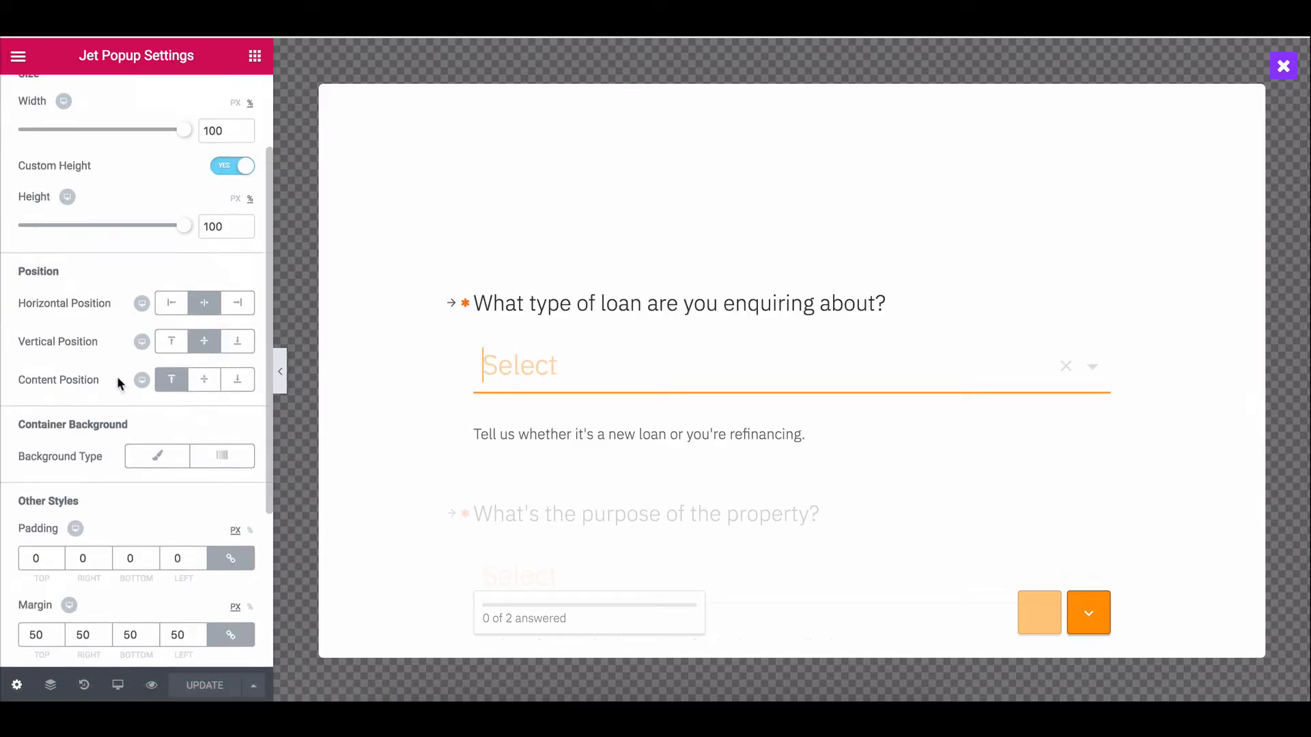
{"action": "scroll", "coordinate": [117, 375], "scroll_direction": "down", "scroll_amount": 1}
{"action": "scroll", "coordinate": [117, 376], "scroll_direction": "up", "scroll_amount": 4}
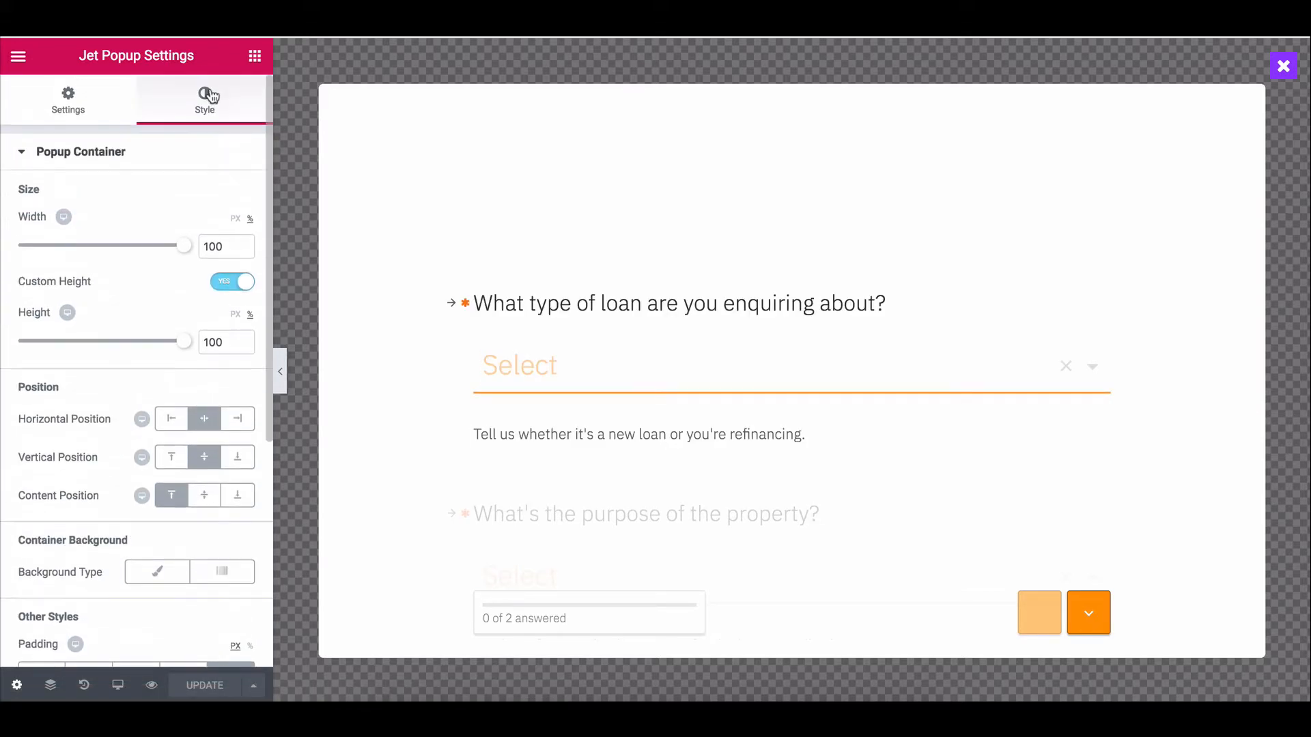
{"action": "left_click", "coordinate": [236, 219]}
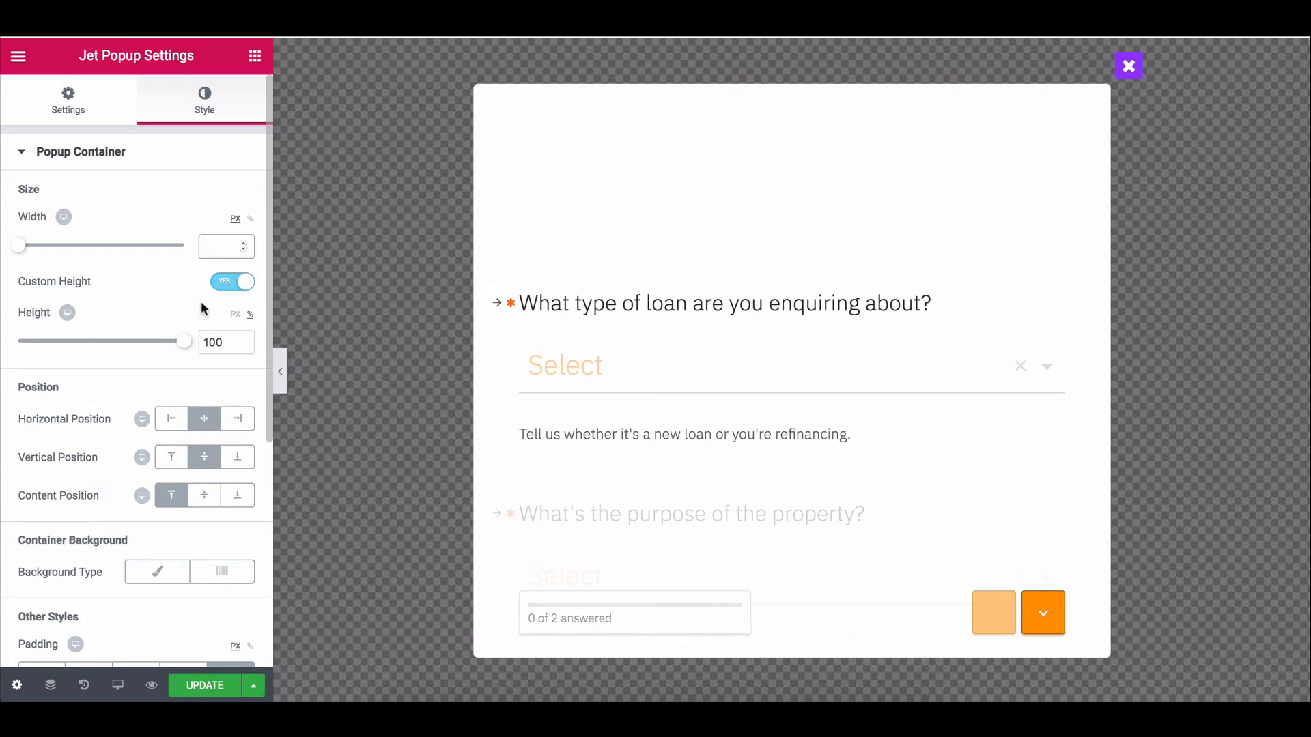
{"action": "type", "text": "800"}
{"action": "left_click", "coordinate": [234, 287]}
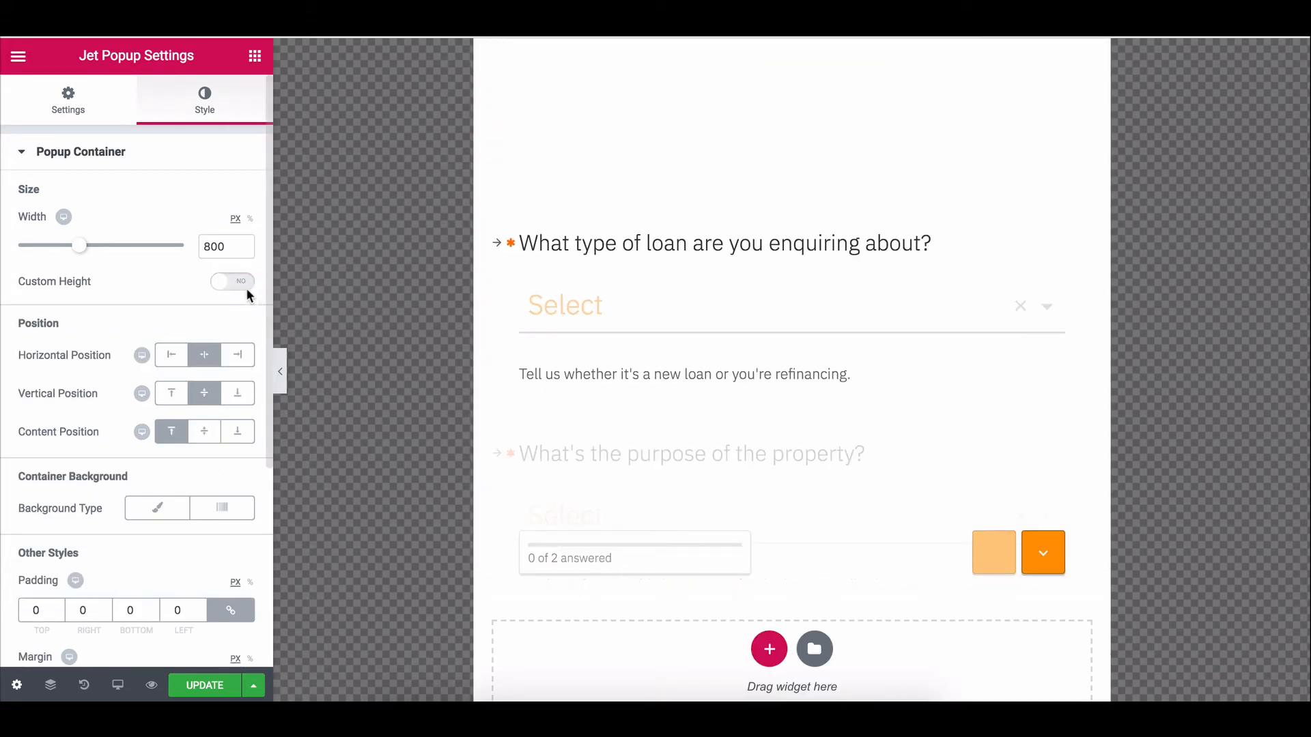
Preview the 800 px popup with the panel hidden and test the form's Next button.
{"action": "left_click", "coordinate": [284, 366]}
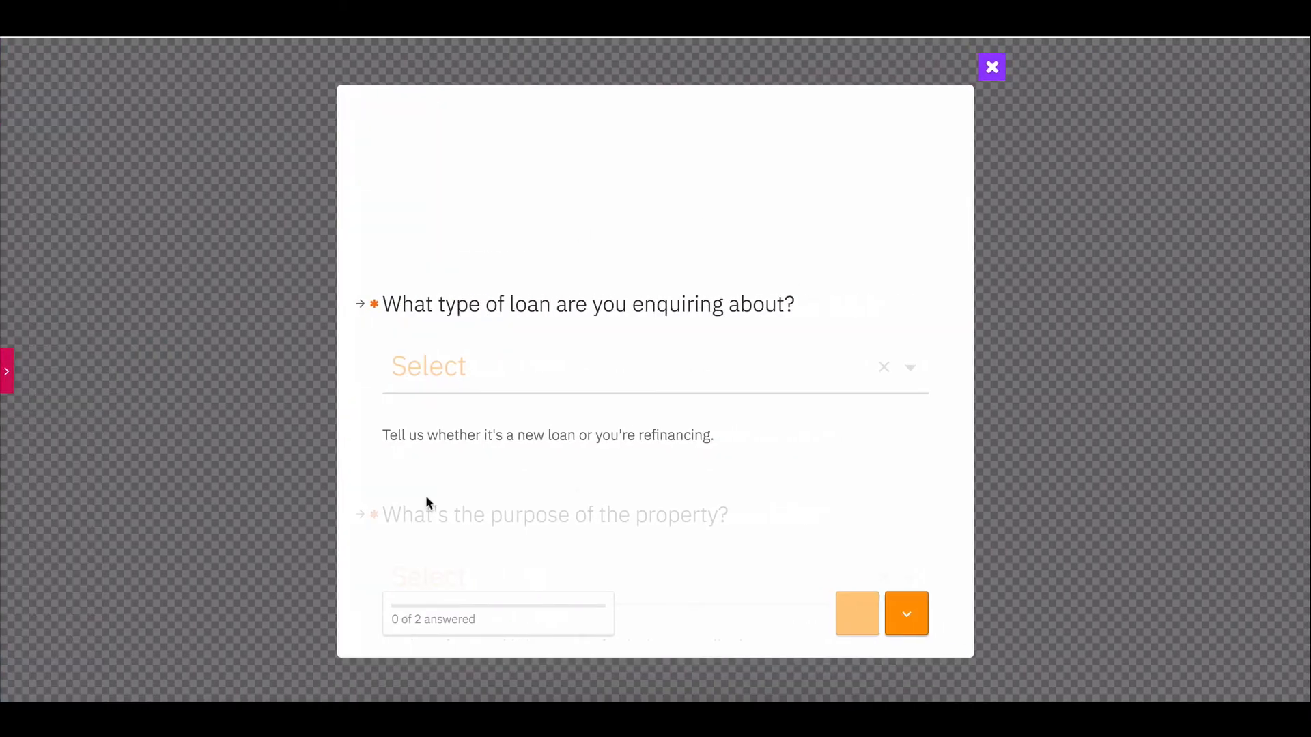
{"action": "scroll", "coordinate": [589, 424], "scroll_direction": "down", "scroll_amount": 2}
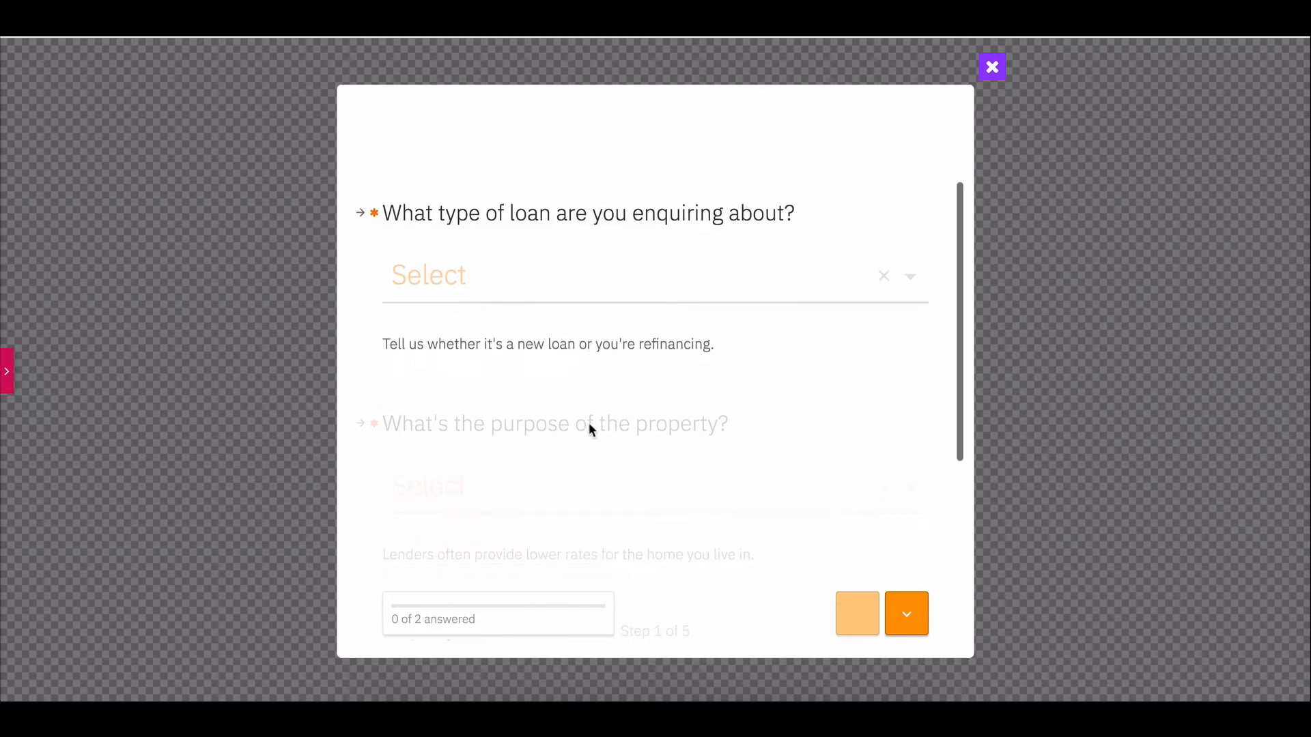
{"action": "scroll", "coordinate": [589, 424], "scroll_direction": "up", "scroll_amount": 1}
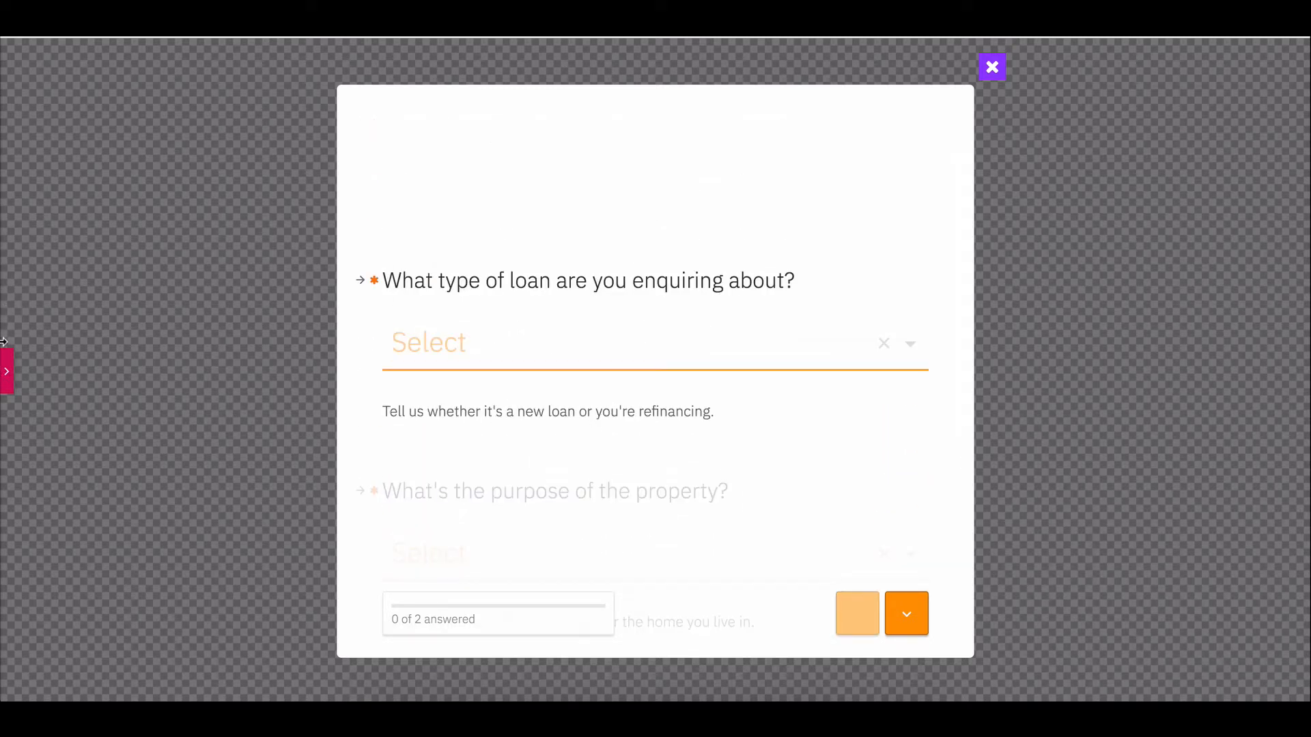
{"action": "left_click", "coordinate": [6, 368]}
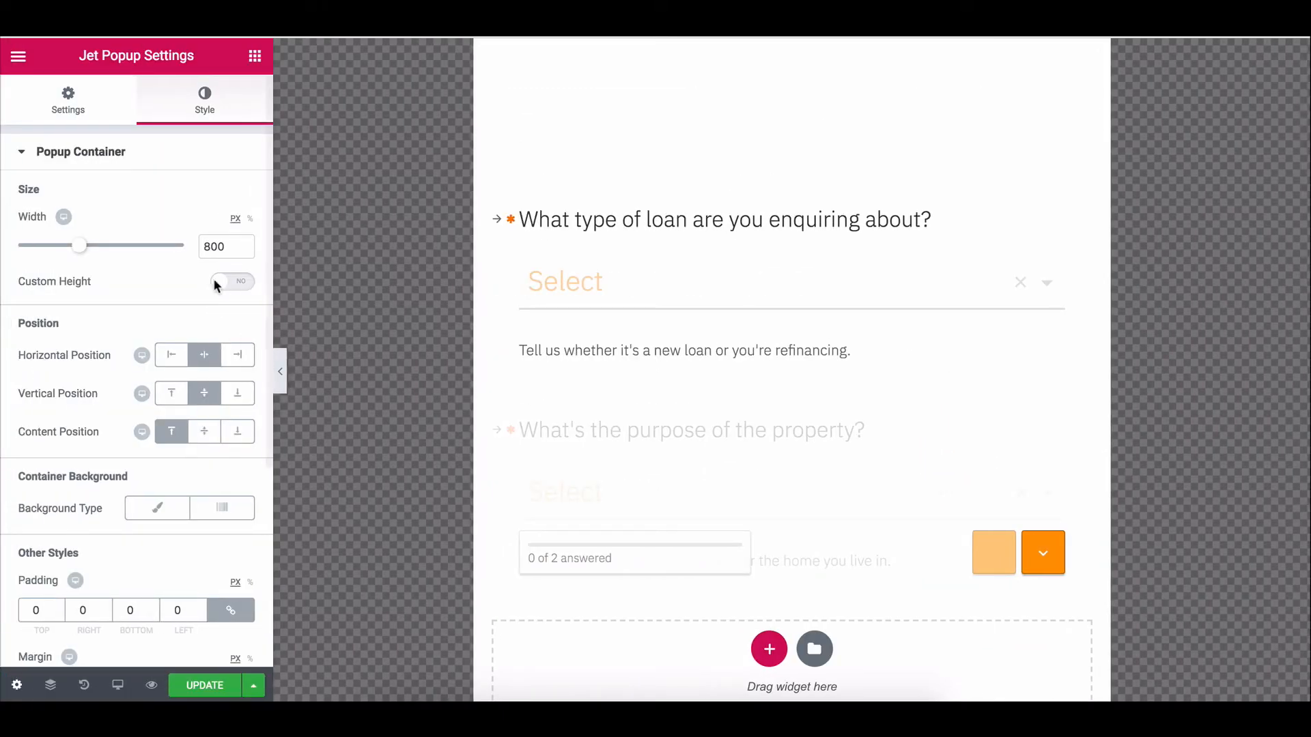
{"action": "left_click", "coordinate": [280, 372]}
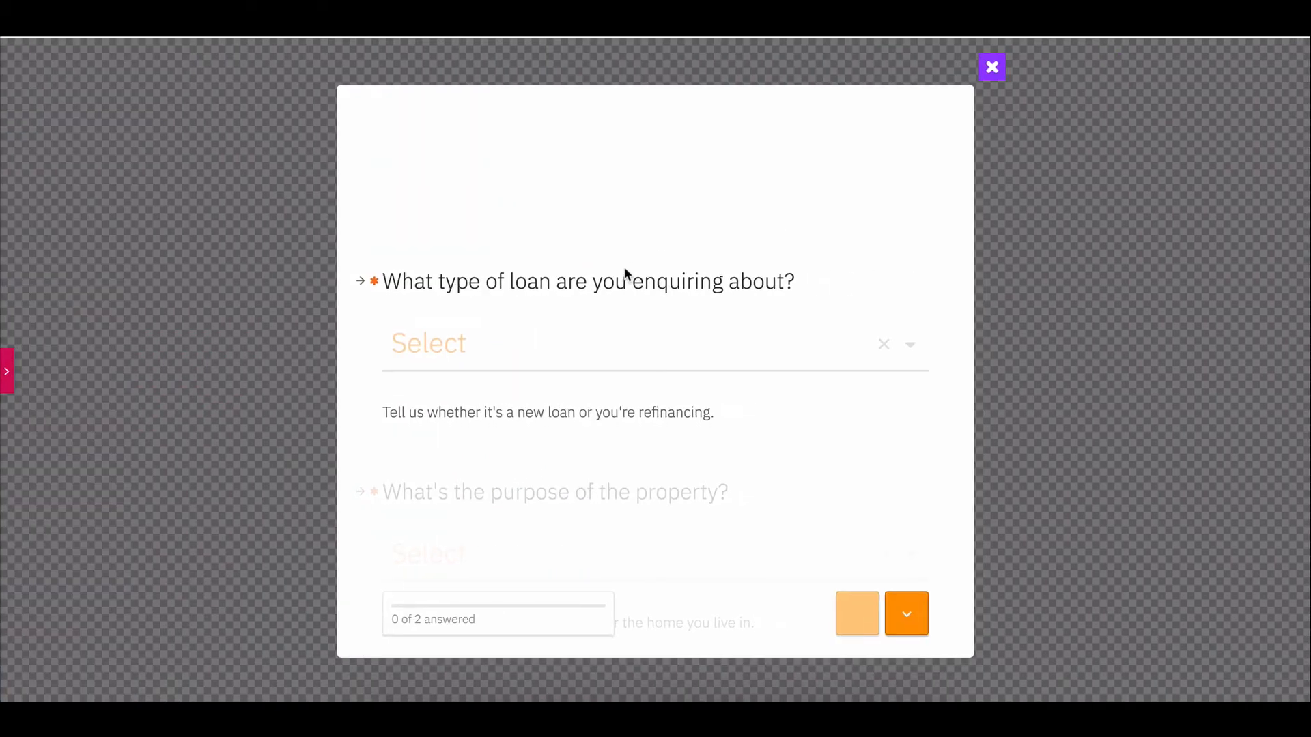
{"action": "scroll", "coordinate": [624, 268], "scroll_direction": "down", "scroll_amount": 5}
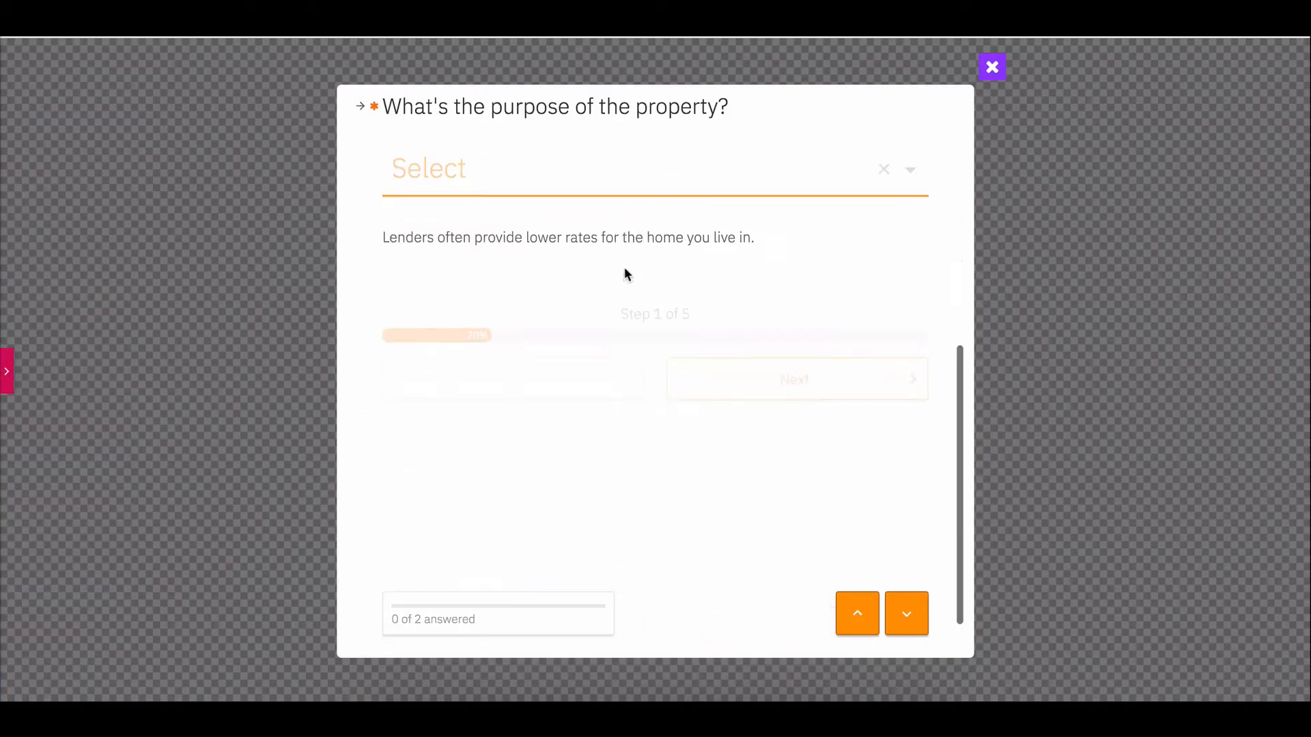
{"action": "scroll", "coordinate": [624, 269], "scroll_direction": "up", "scroll_amount": 3}
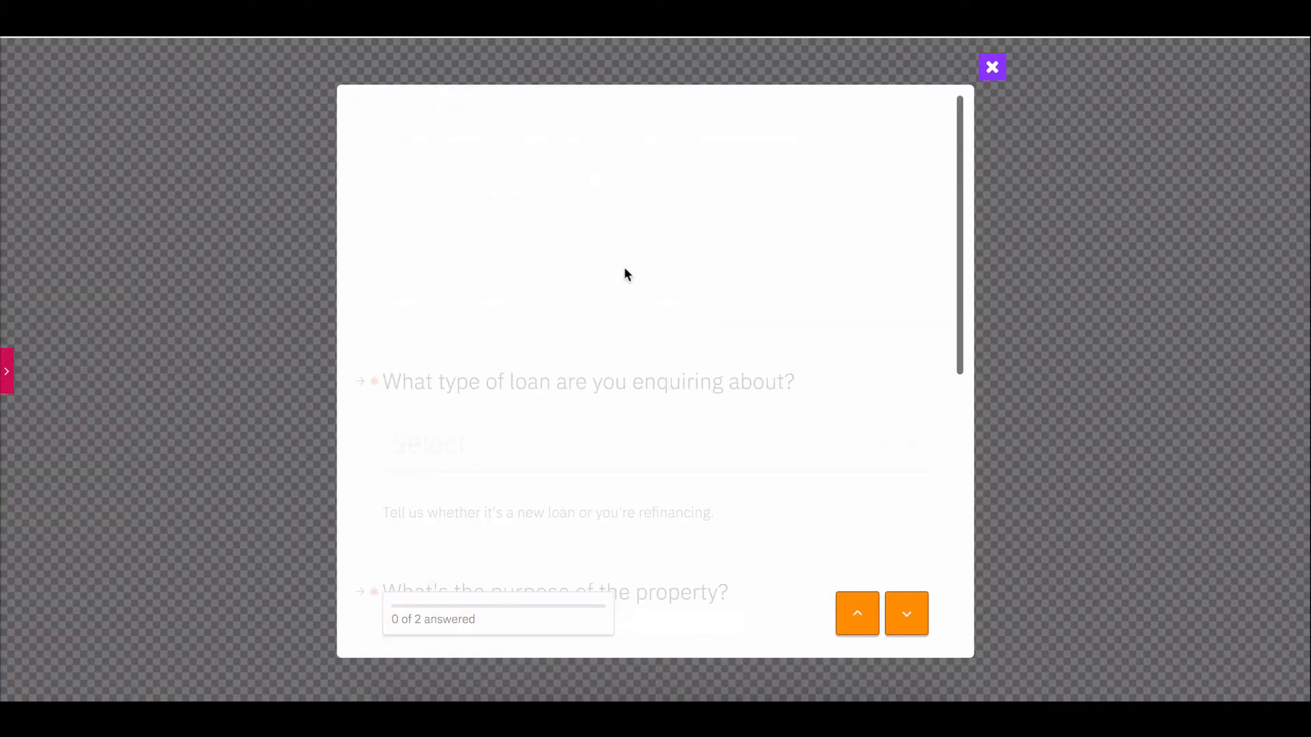
{"action": "scroll", "coordinate": [624, 273], "scroll_direction": "down", "scroll_amount": 5}
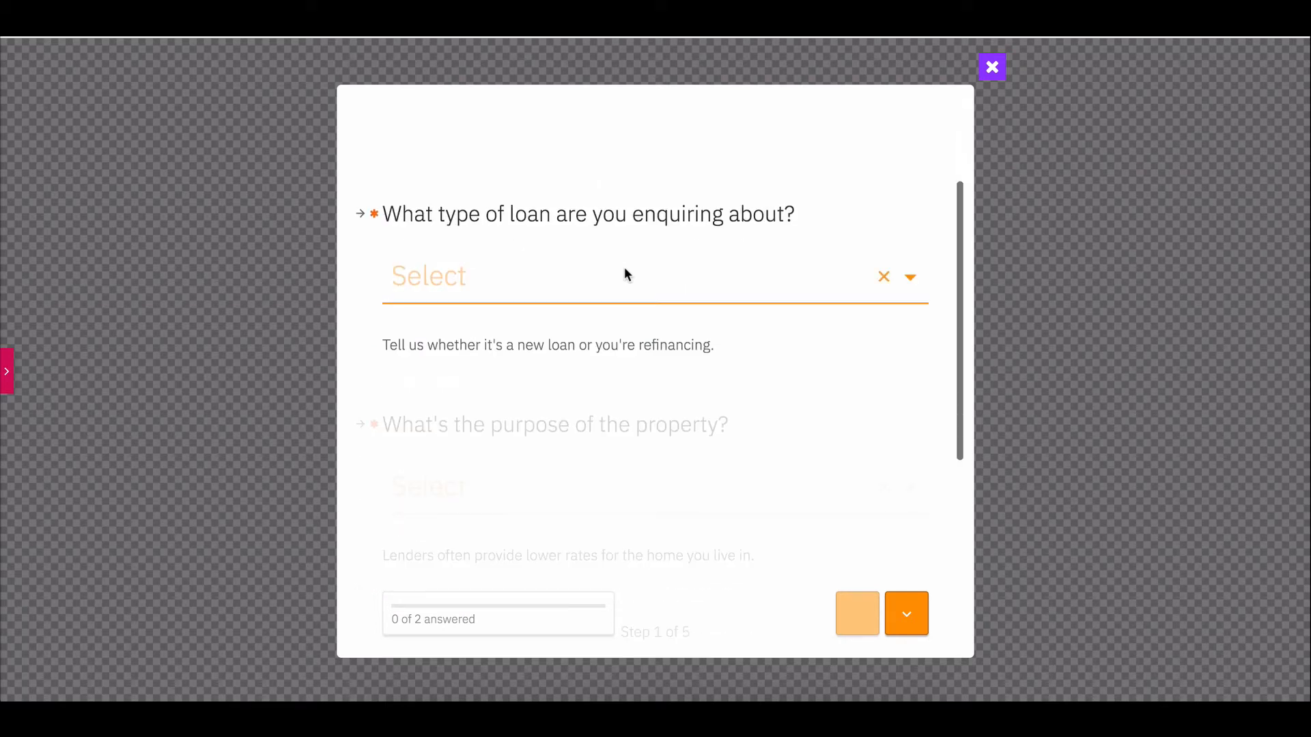
{"action": "scroll", "coordinate": [624, 273], "scroll_direction": "down", "scroll_amount": 2}
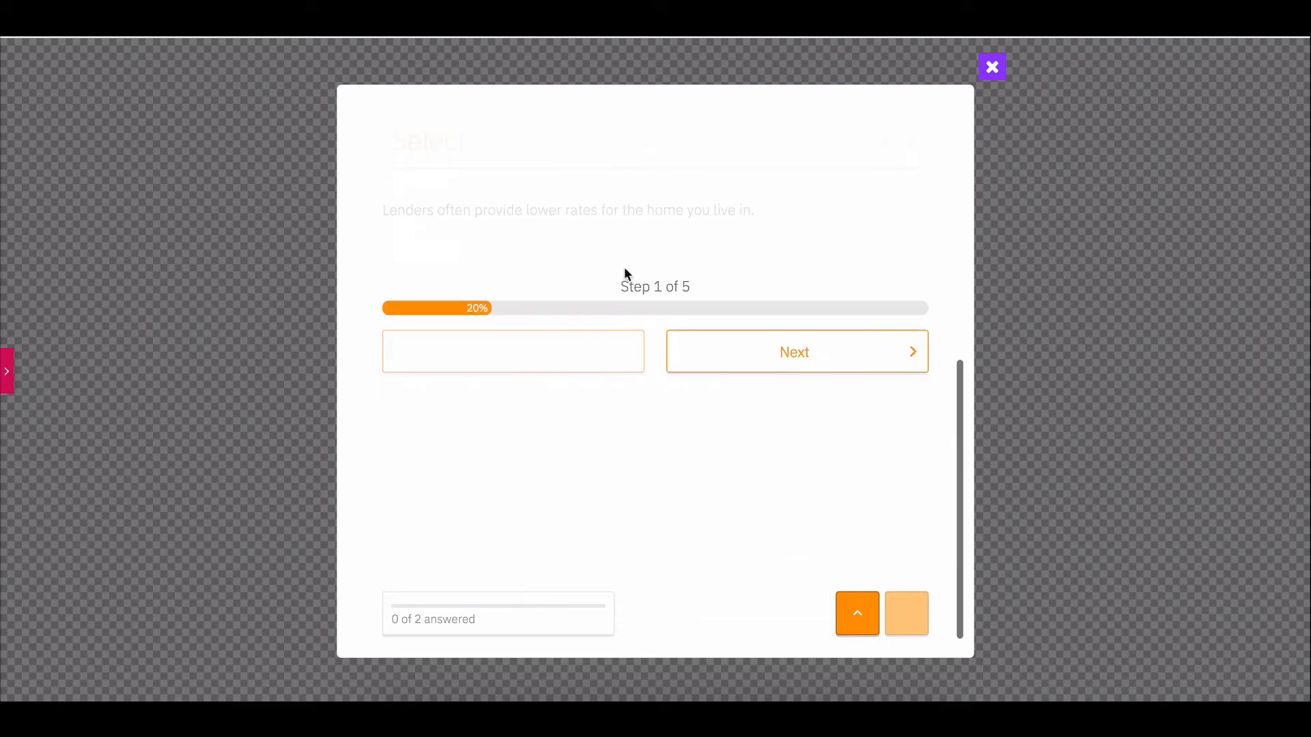
{"action": "left_click", "coordinate": [760, 348]}
Change the popup container width to 900 px.
{"action": "left_click", "coordinate": [7, 372]}
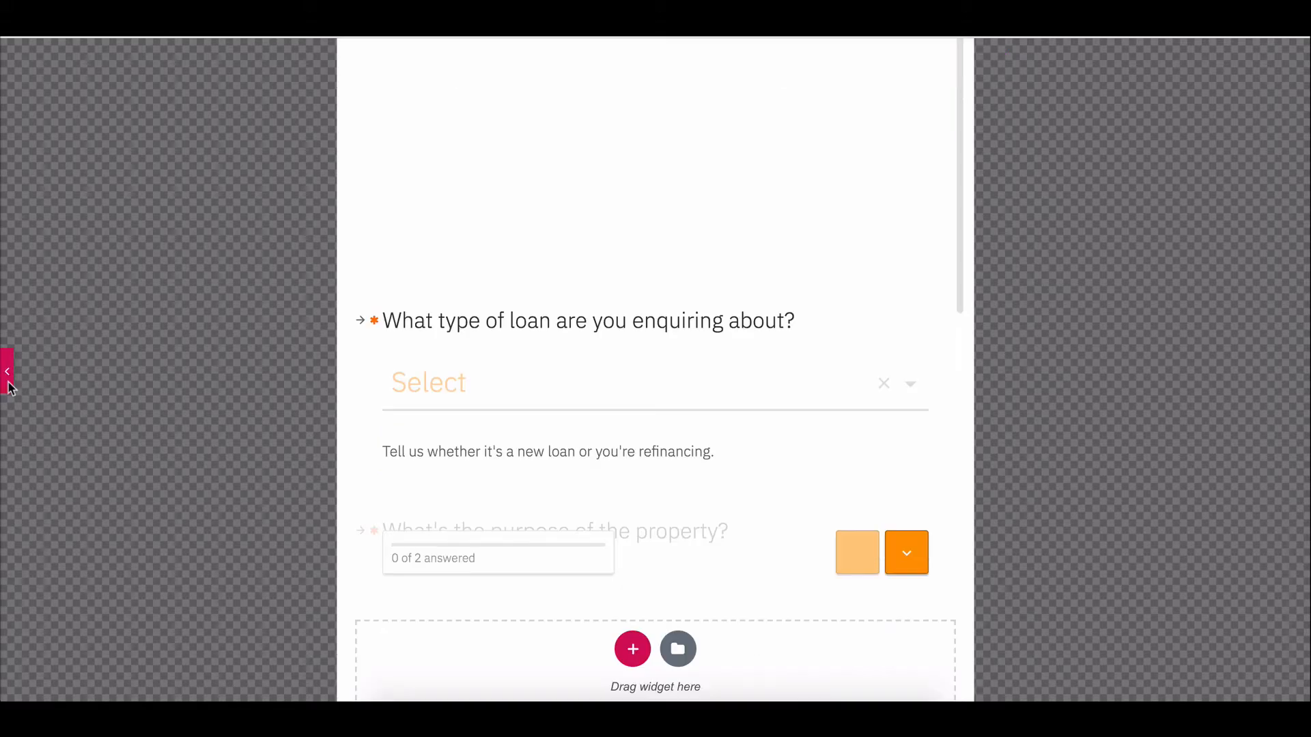
{"action": "left_click_drag", "start_coordinate": [214, 242], "coordinate": [193, 246]}
{"action": "type", "text": "900"}
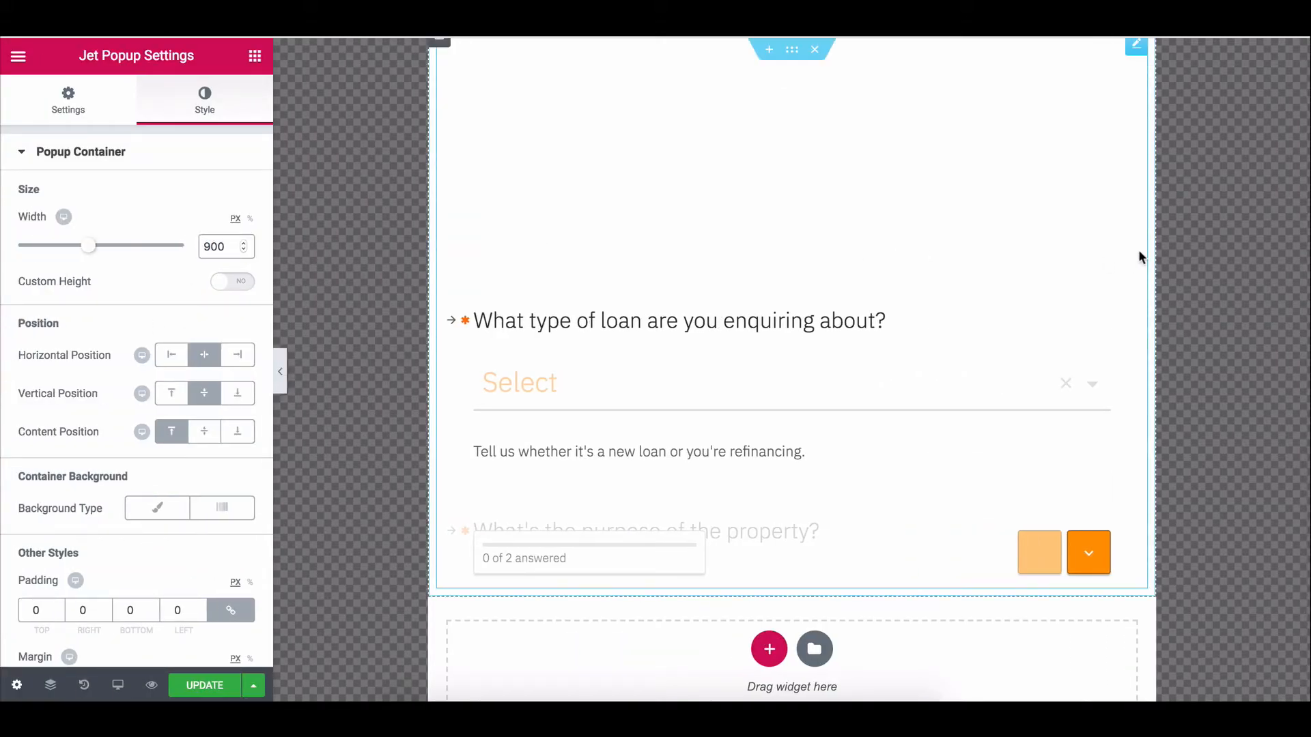
Try pasting a new close button background colour, then undo back to #933afe.
{"action": "scroll", "coordinate": [117, 520], "scroll_direction": "down", "scroll_amount": 5}
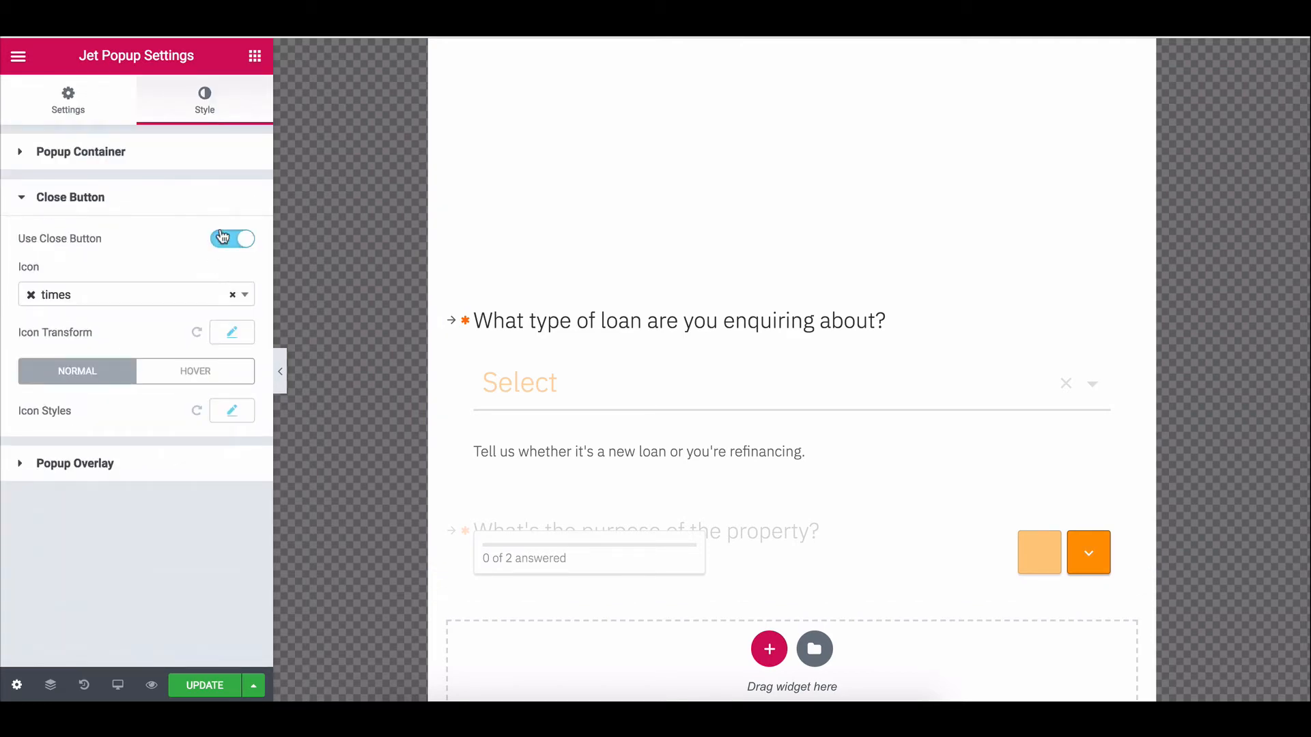
{"action": "left_click", "coordinate": [232, 409]}
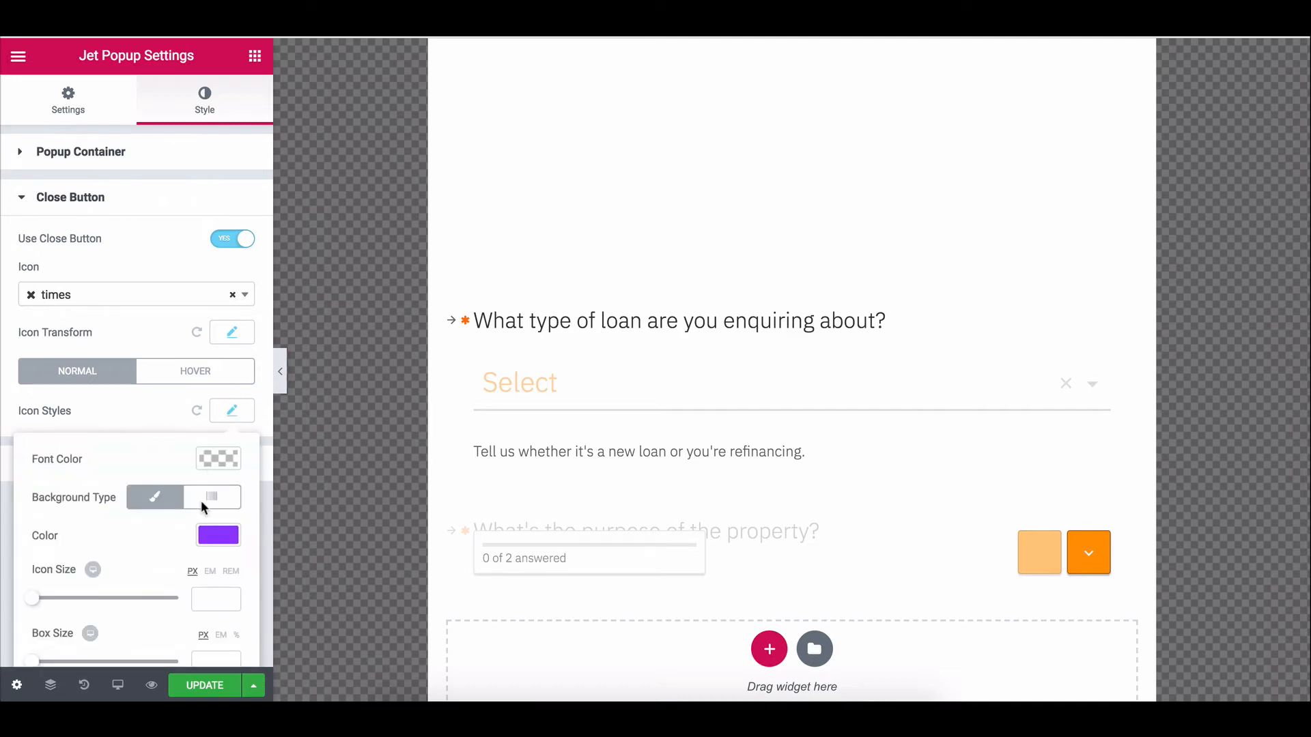
{"action": "left_click", "coordinate": [216, 539]}
{"action": "double_click", "coordinate": [87, 539]}
{"action": "key", "text": "ctrl+v"}
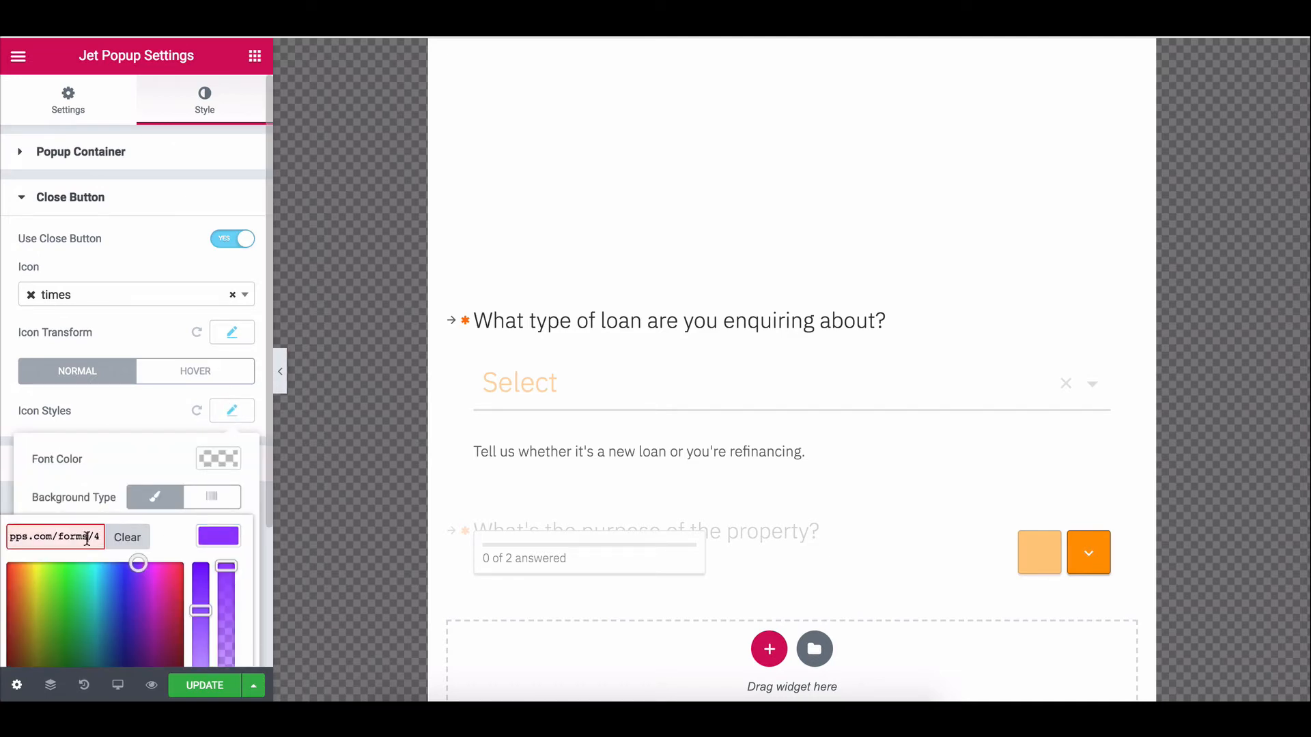
{"action": "key", "text": "ctrl+z"}
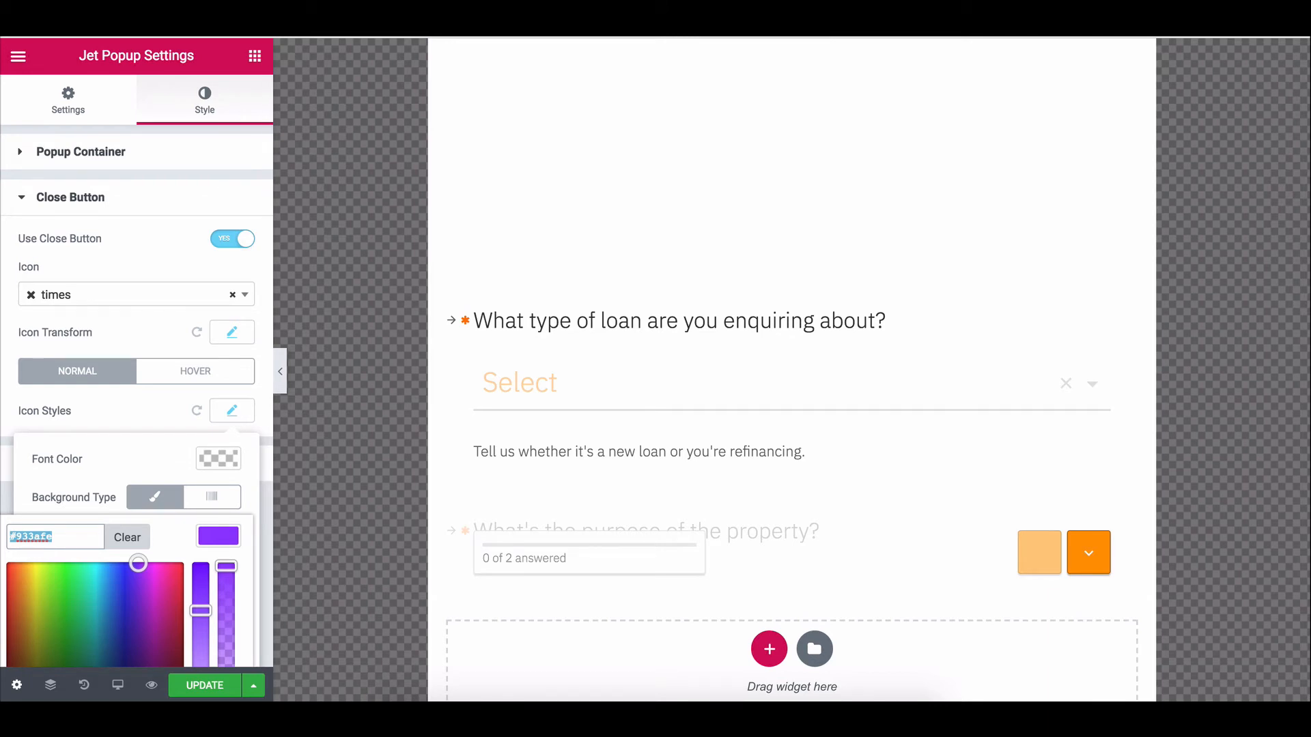
Set the close button background to bright yellow and switch to the live page preview.
{"action": "scroll", "coordinate": [87, 594], "scroll_direction": "down", "scroll_amount": 2}
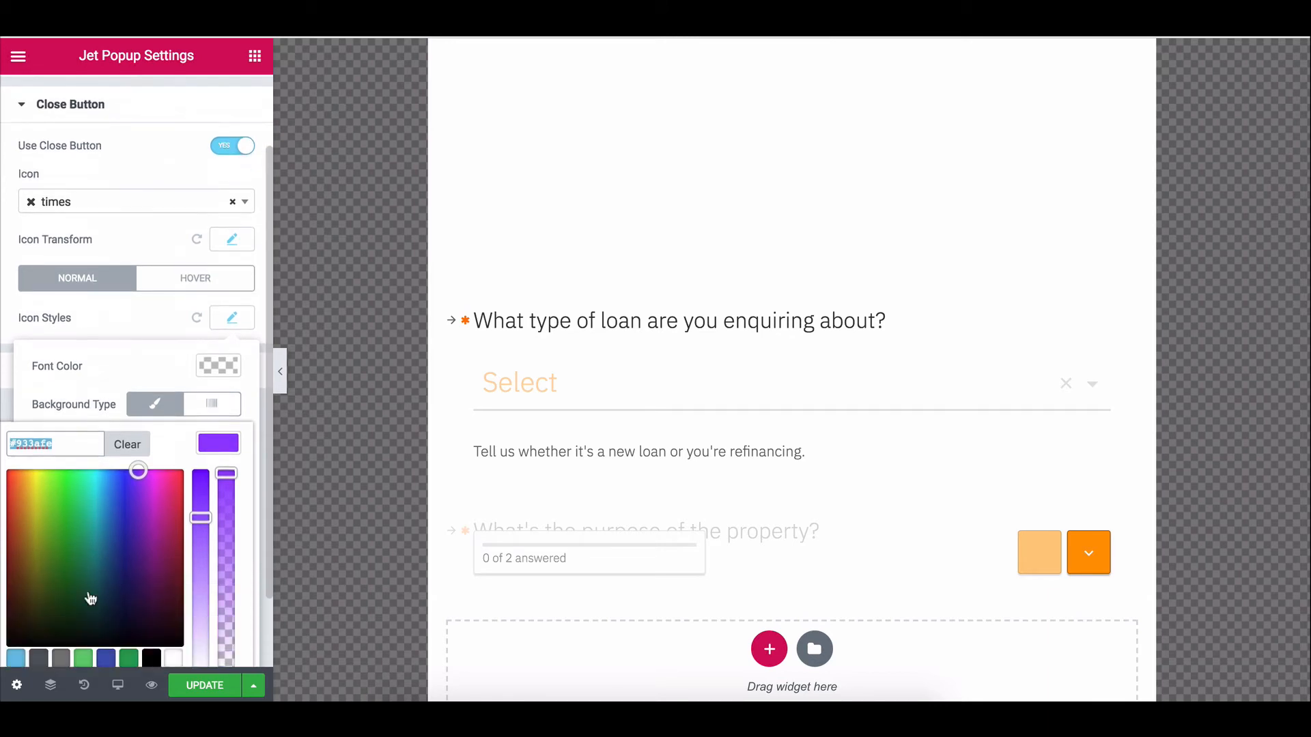
{"action": "left_click", "coordinate": [29, 447]}
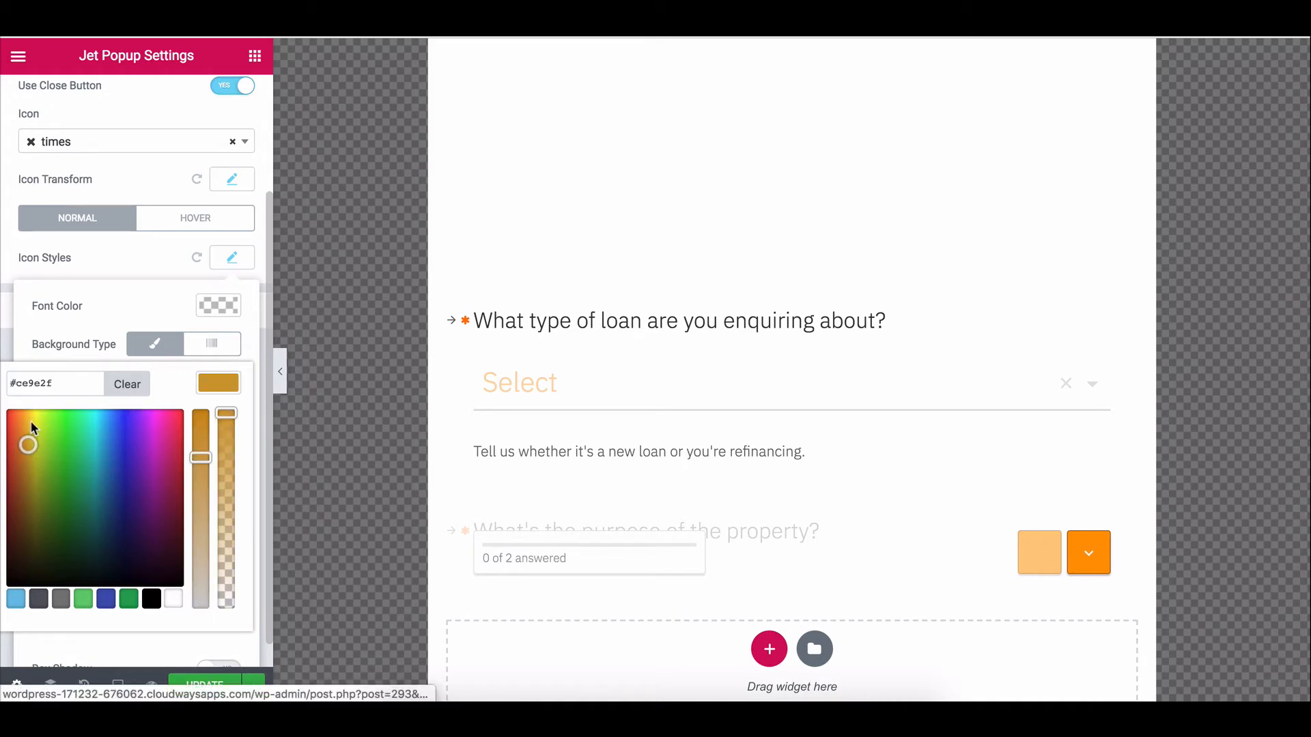
{"action": "left_click", "coordinate": [30, 427]}
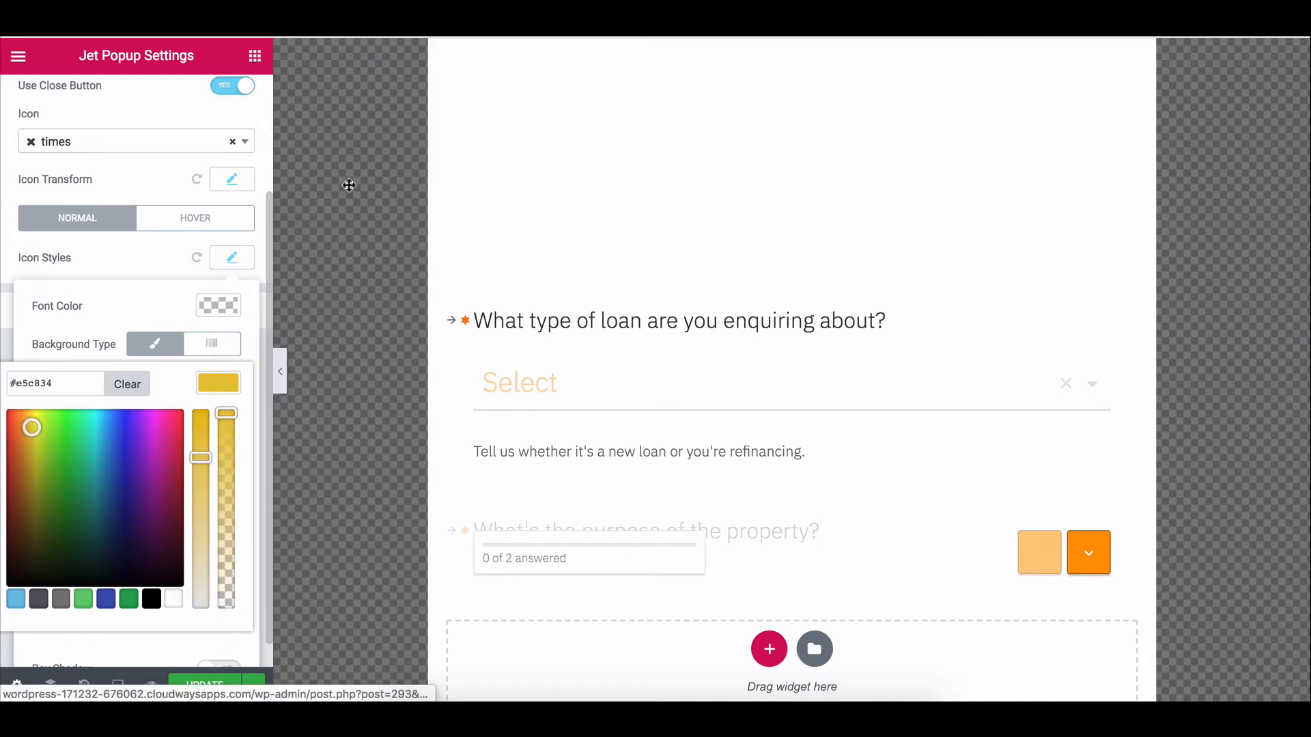
{"action": "left_click", "coordinate": [118, 194]}
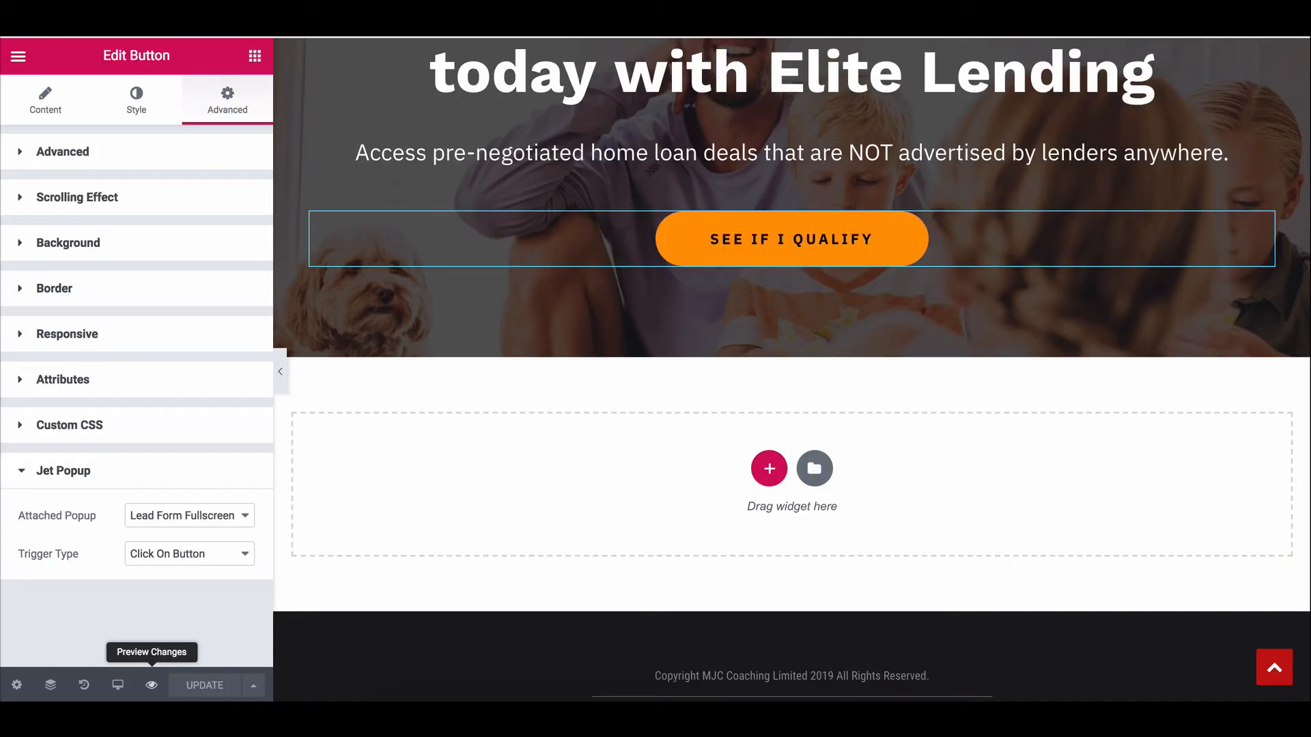
{"action": "left_click", "coordinate": [152, 684]}
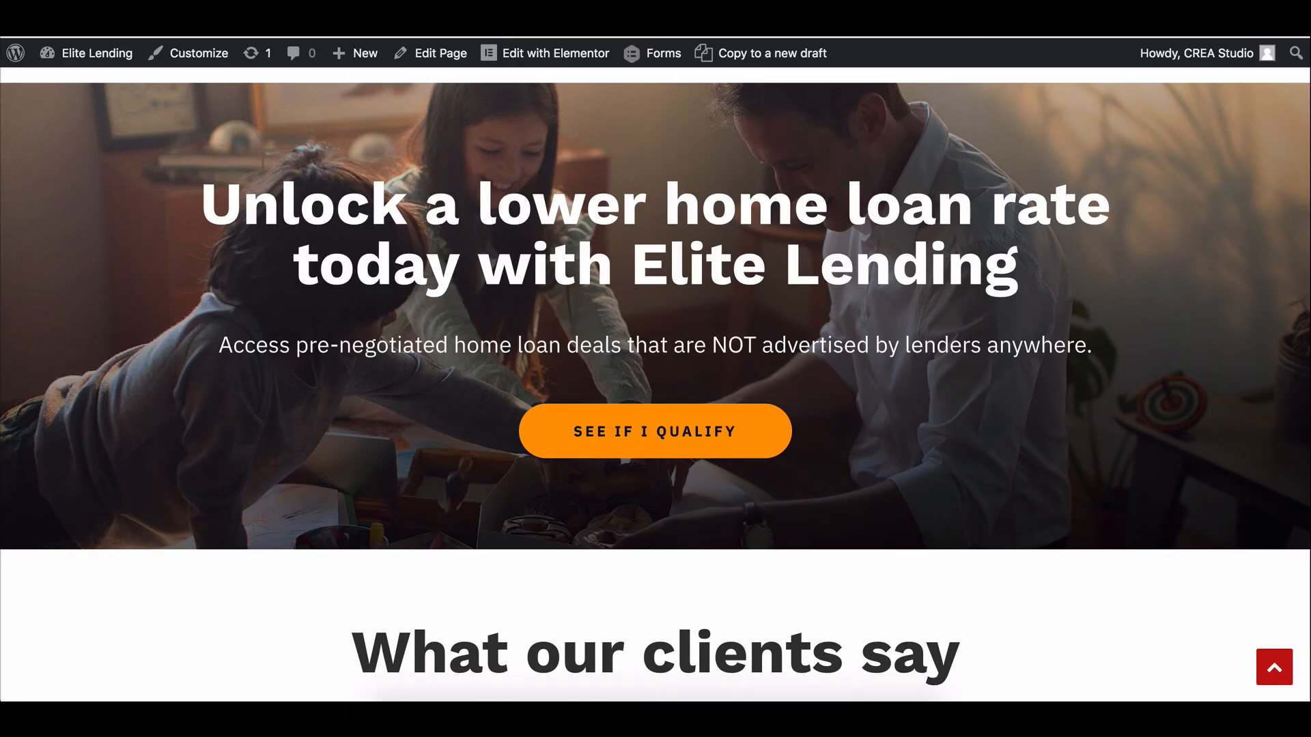
Copy the SEE IF I QUALIFY button's #ff9900 background hex value.
{"action": "key", "text": "super+w"}
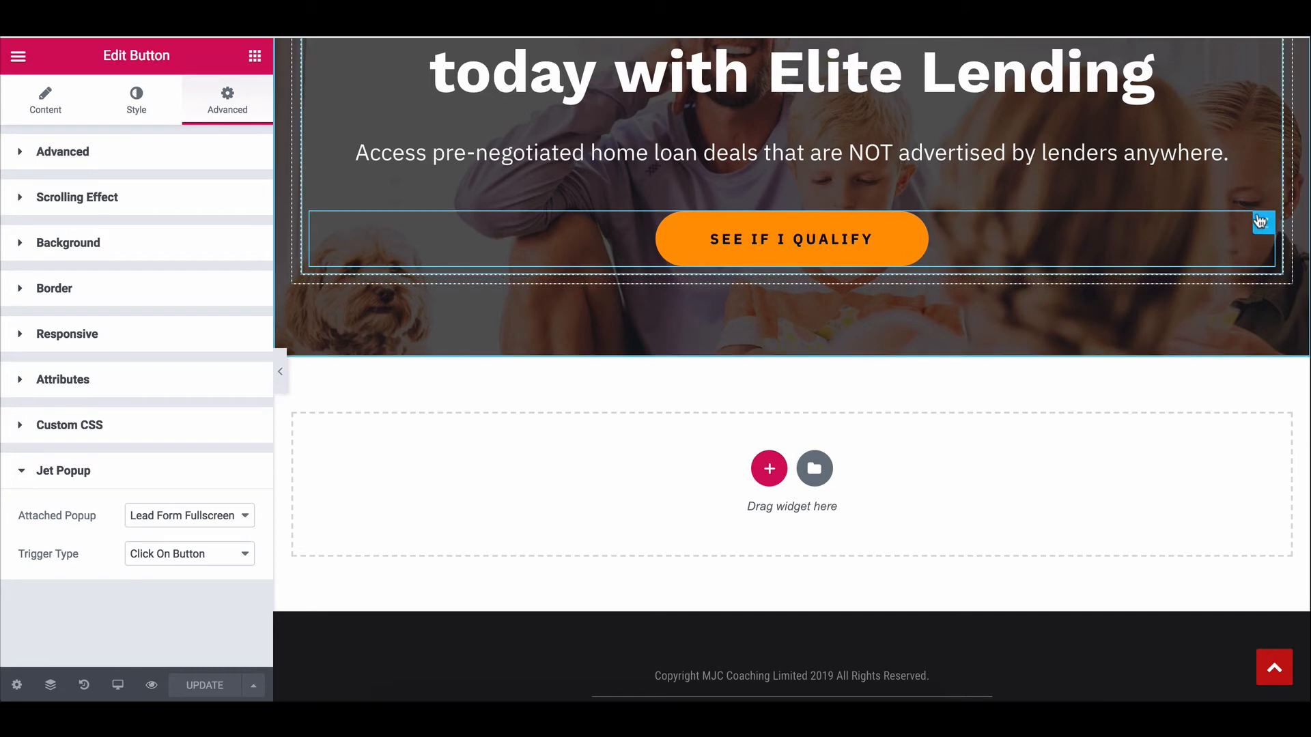
{"action": "left_click", "coordinate": [117, 106]}
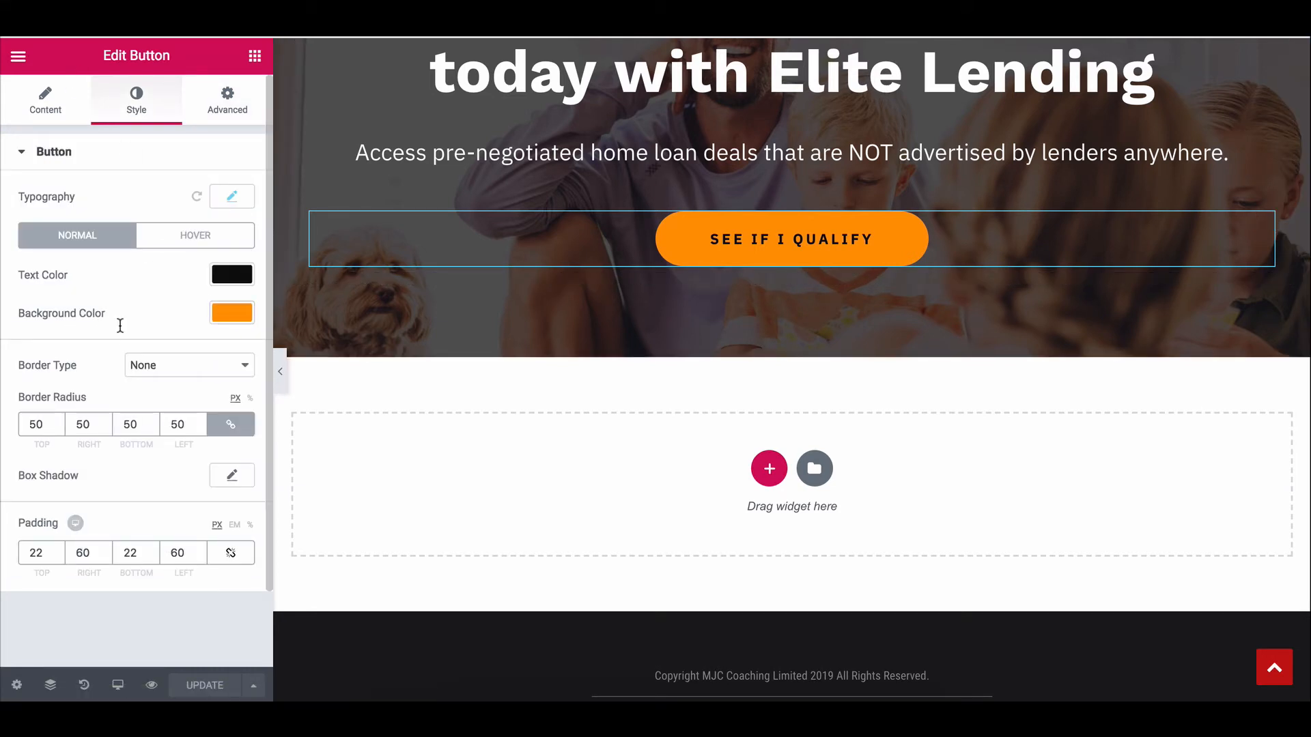
{"action": "left_click", "coordinate": [232, 313]}
{"action": "left_click_drag", "start_coordinate": [78, 313], "coordinate": [3, 313]}
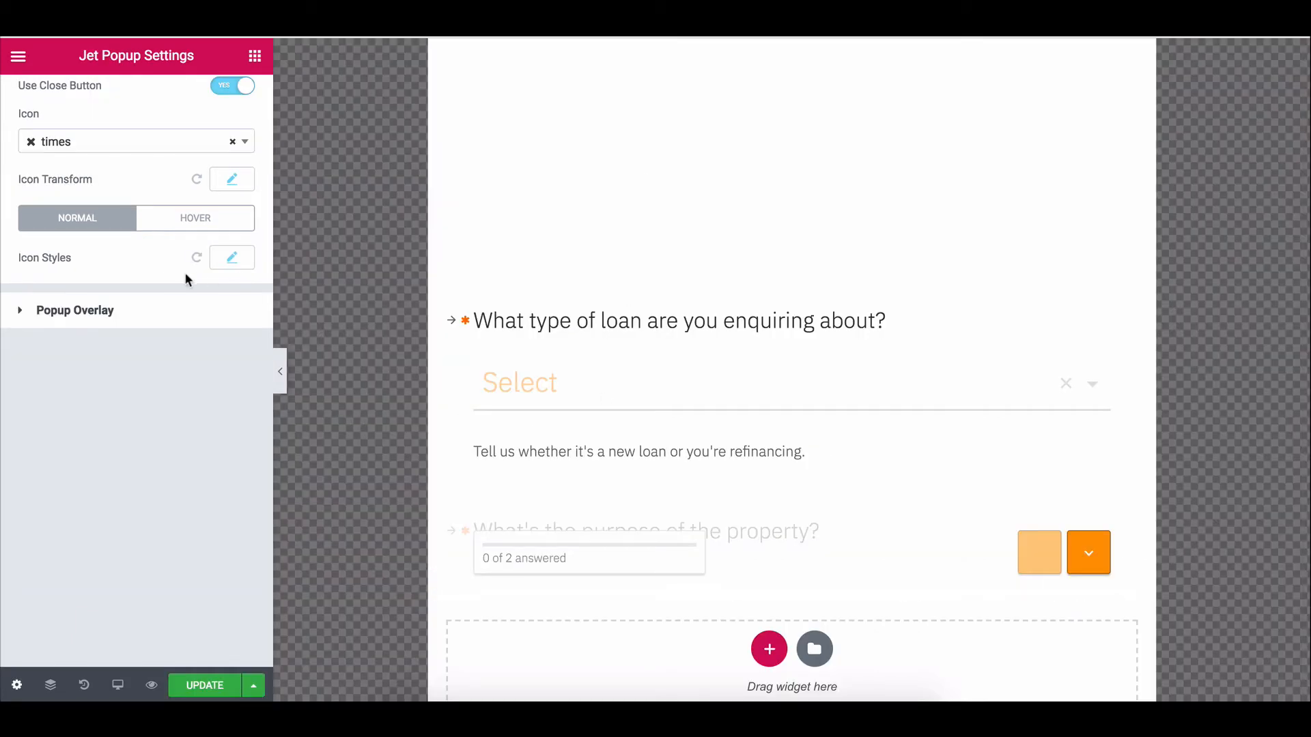
Paste #ff9900 as the popup close button colour and preview with the panel hidden.
{"action": "left_click", "coordinate": [229, 258]}
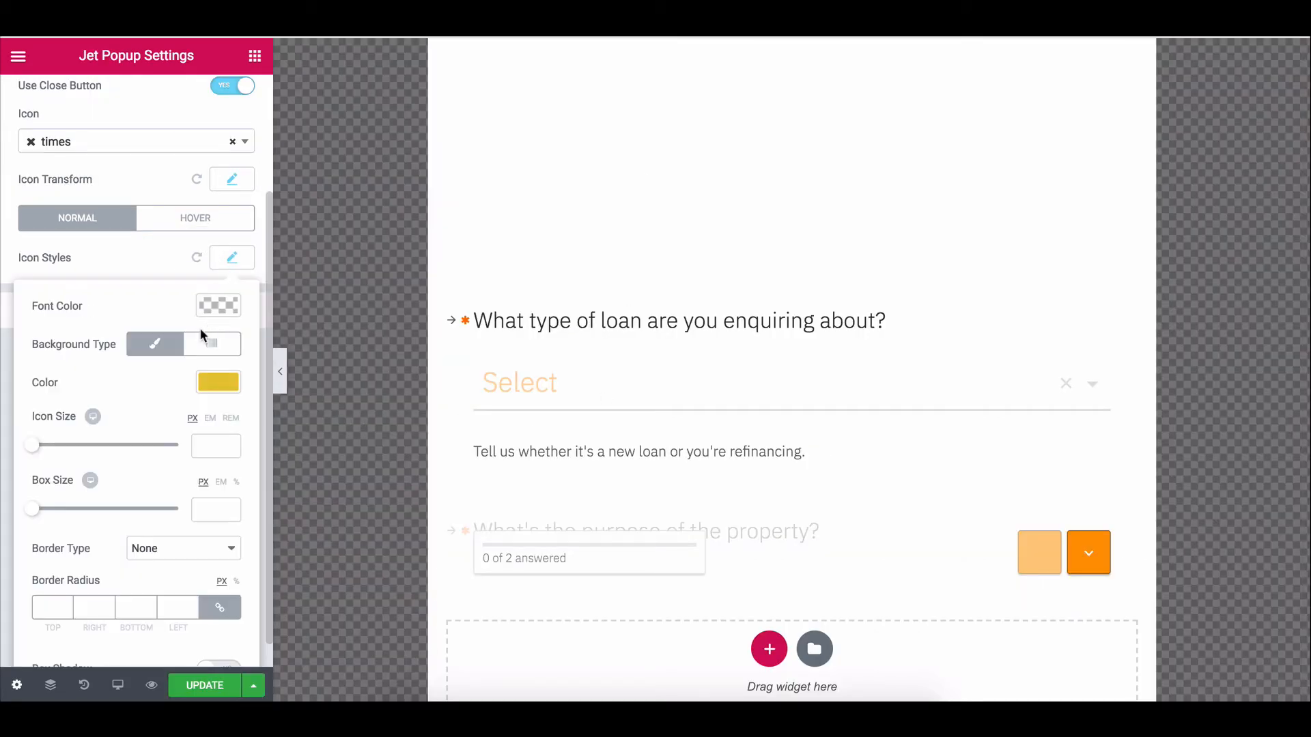
{"action": "left_click", "coordinate": [213, 388]}
{"action": "double_click", "coordinate": [61, 383]}
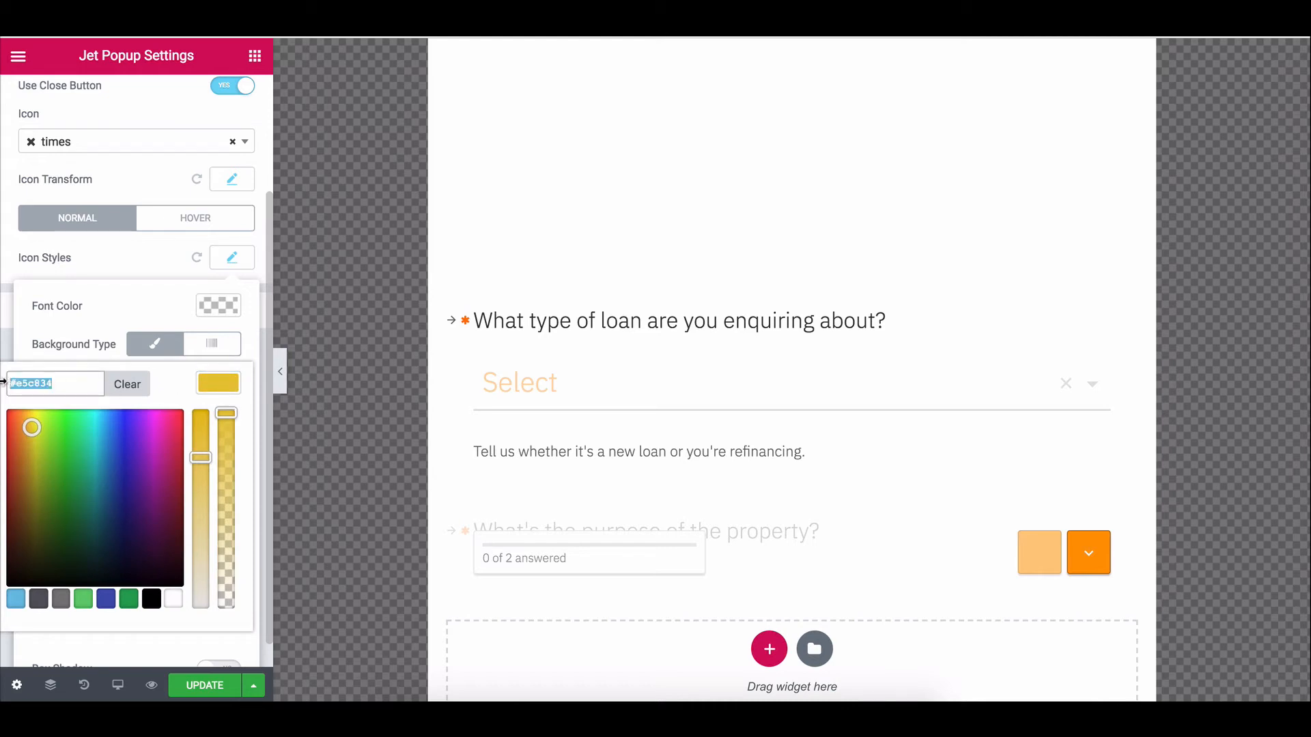
{"action": "key", "text": "ctrl+v"}
{"action": "left_click", "coordinate": [16, 314]}
{"action": "left_click", "coordinate": [91, 273]}
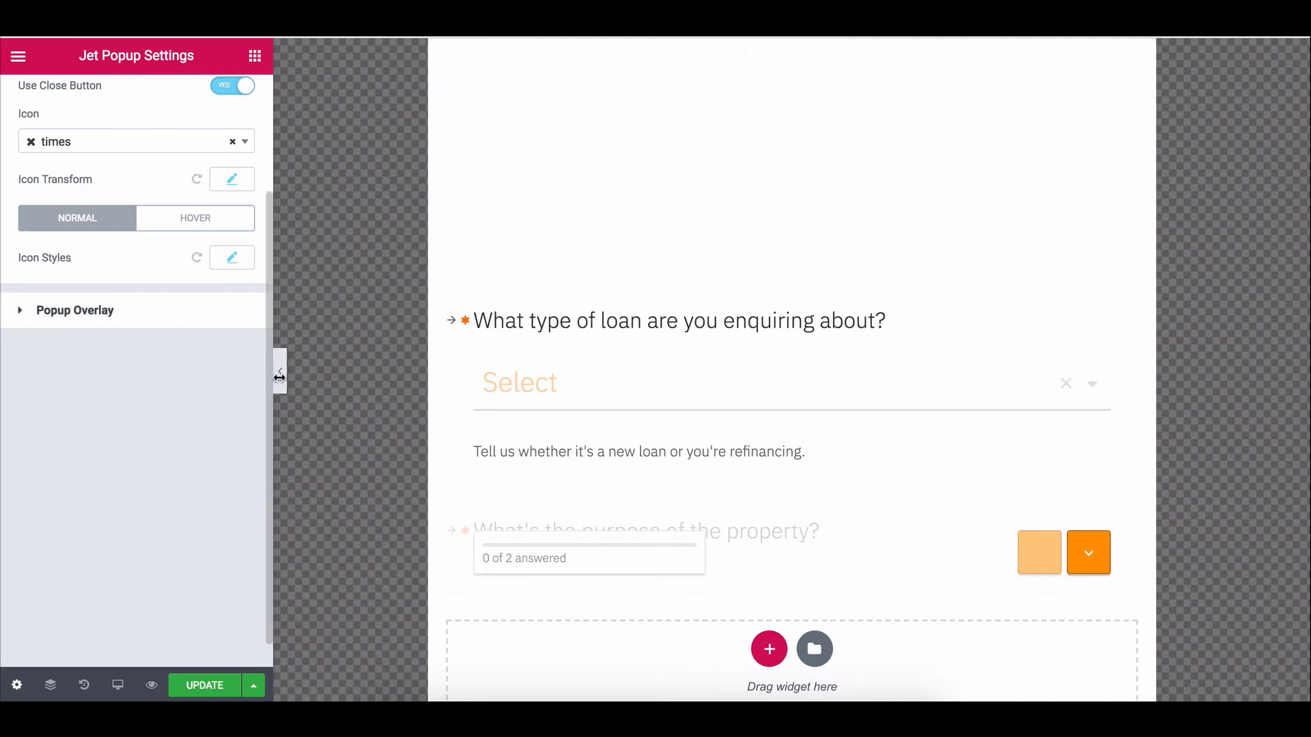
{"action": "left_click", "coordinate": [280, 371]}
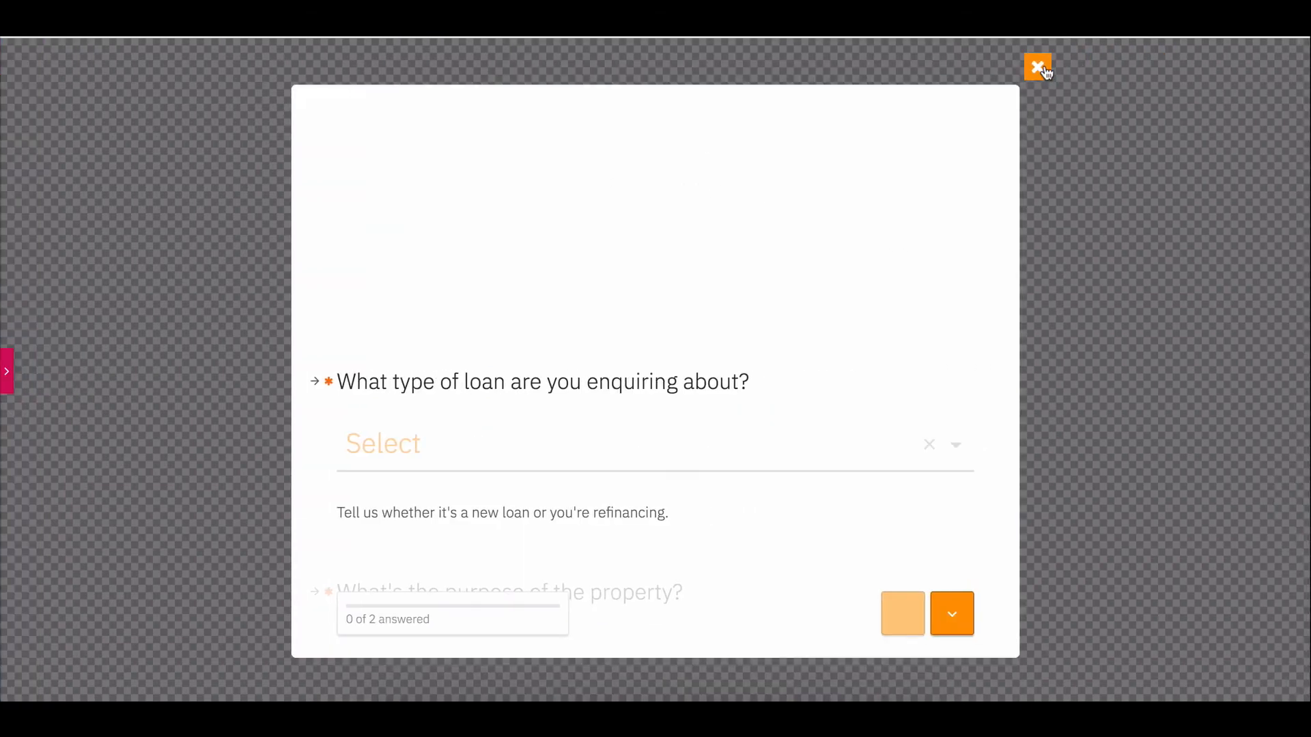
{"action": "left_click", "coordinate": [8, 374]}
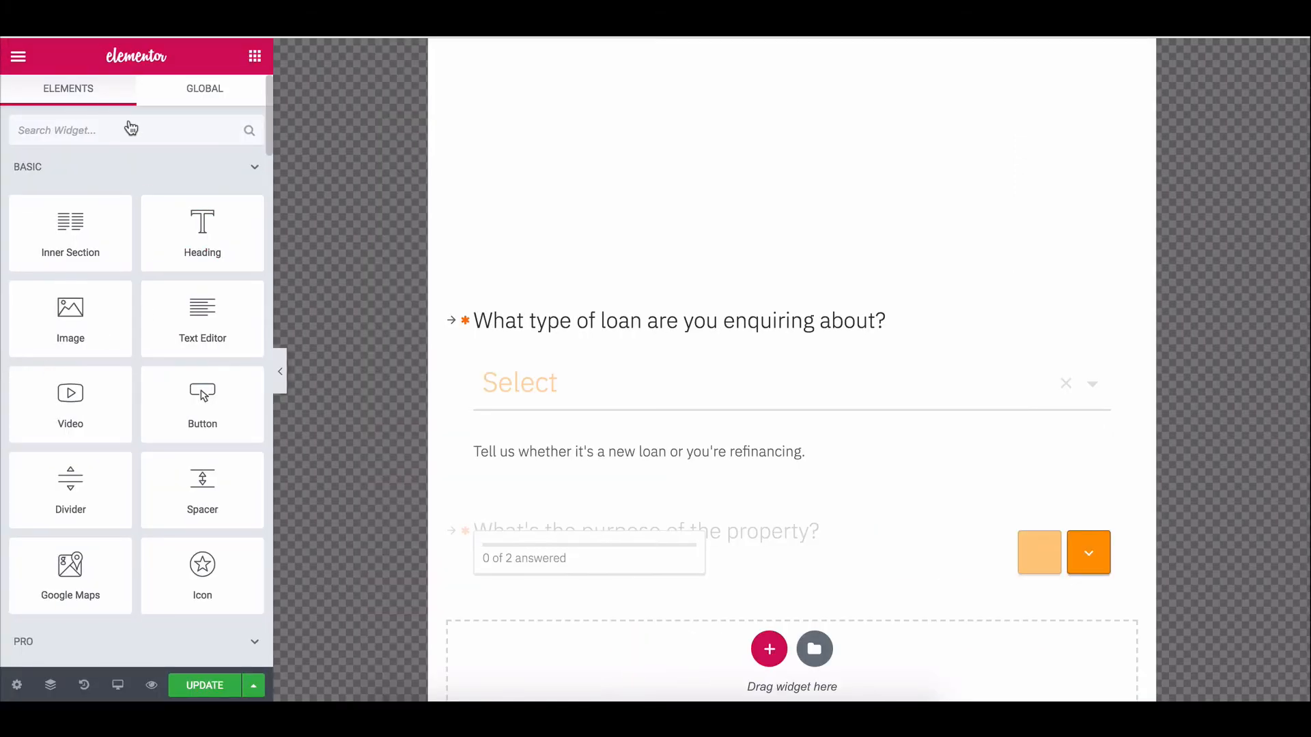
Review the popup's settings and close button icon styles in Jet Popup Settings.
{"action": "left_click", "coordinate": [17, 685]}
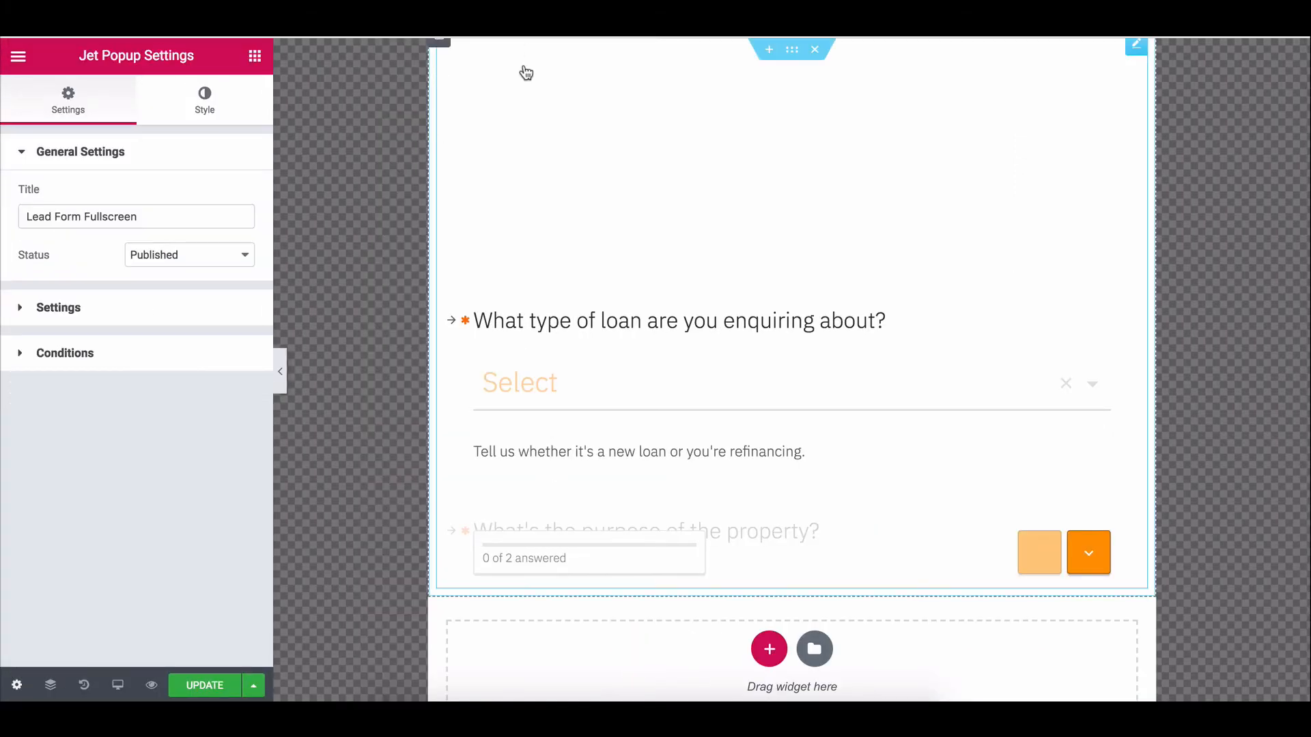
{"action": "left_click", "coordinate": [131, 366]}
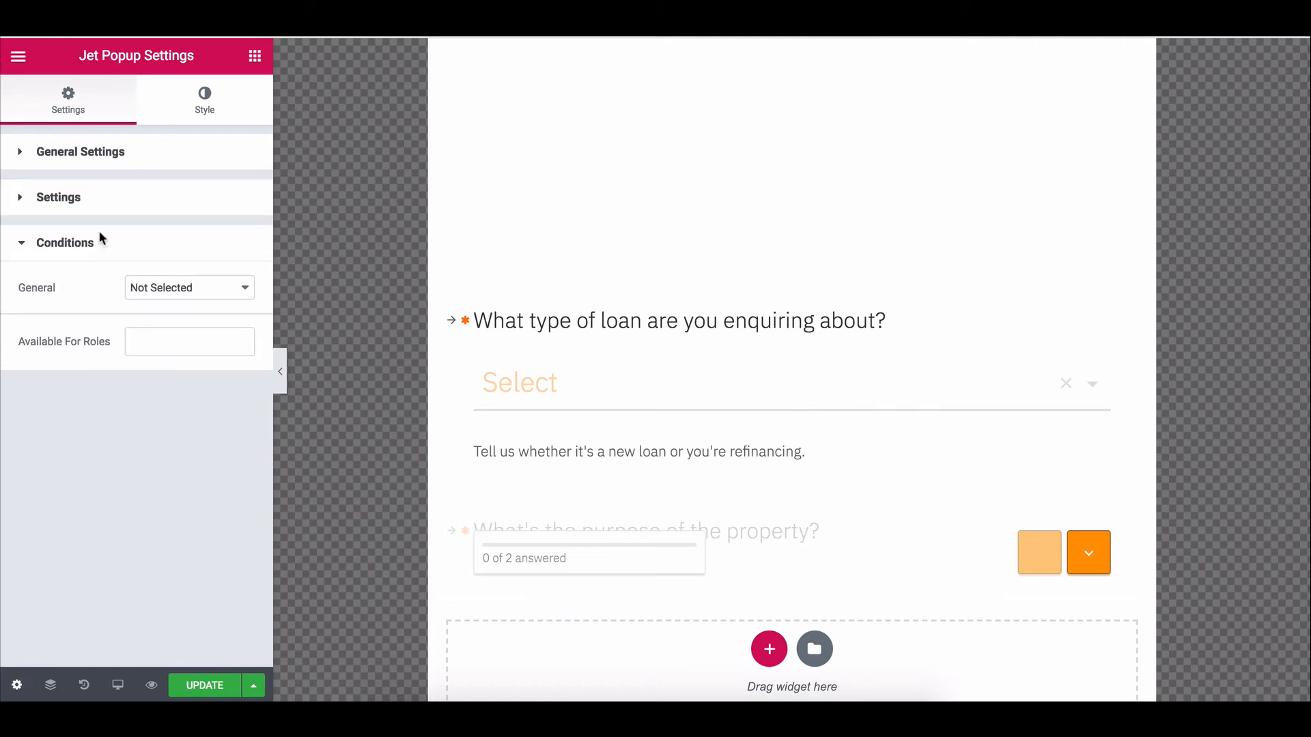
{"action": "left_click", "coordinate": [105, 213]}
{"action": "left_click", "coordinate": [198, 115]}
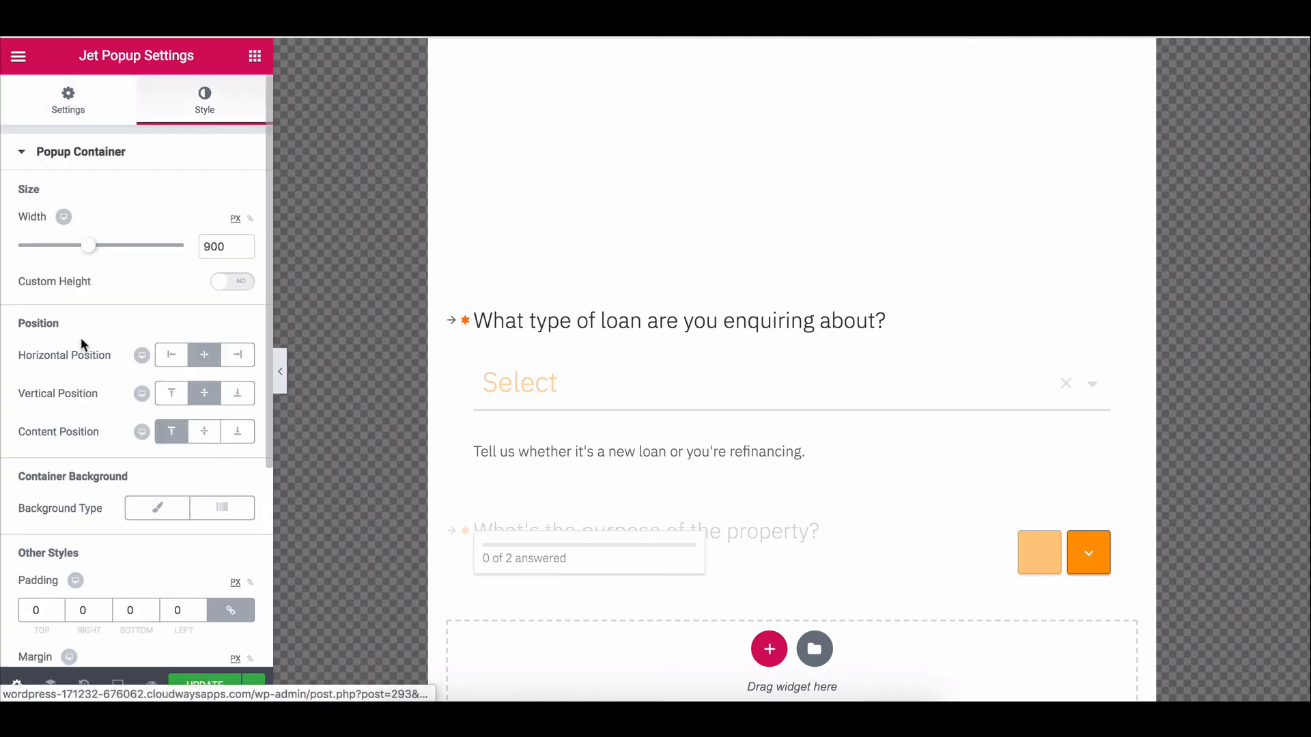
{"action": "scroll", "coordinate": [80, 343], "scroll_direction": "down", "scroll_amount": 1}
{"action": "scroll", "coordinate": [80, 348], "scroll_direction": "down", "scroll_amount": 4}
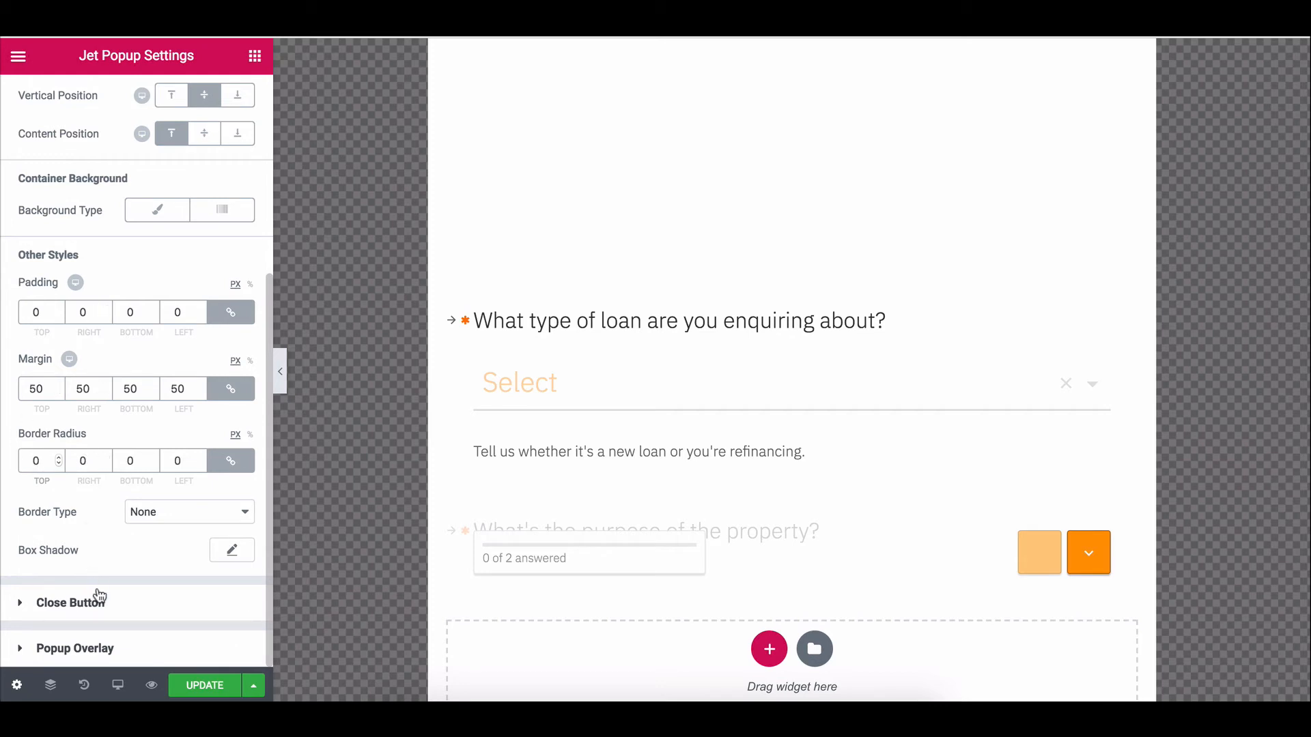
{"action": "left_click", "coordinate": [95, 603]}
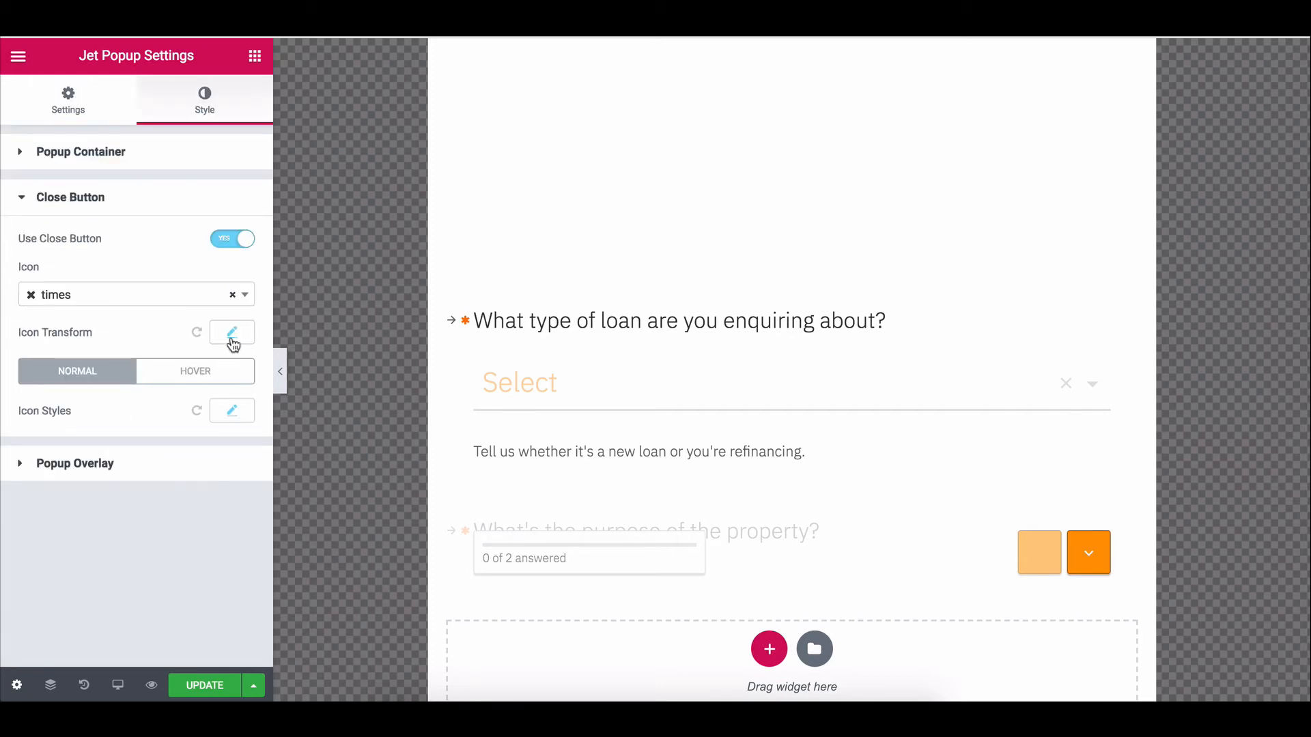
{"action": "left_click", "coordinate": [233, 410]}
{"action": "scroll", "coordinate": [217, 471], "scroll_direction": "down", "scroll_amount": 3}
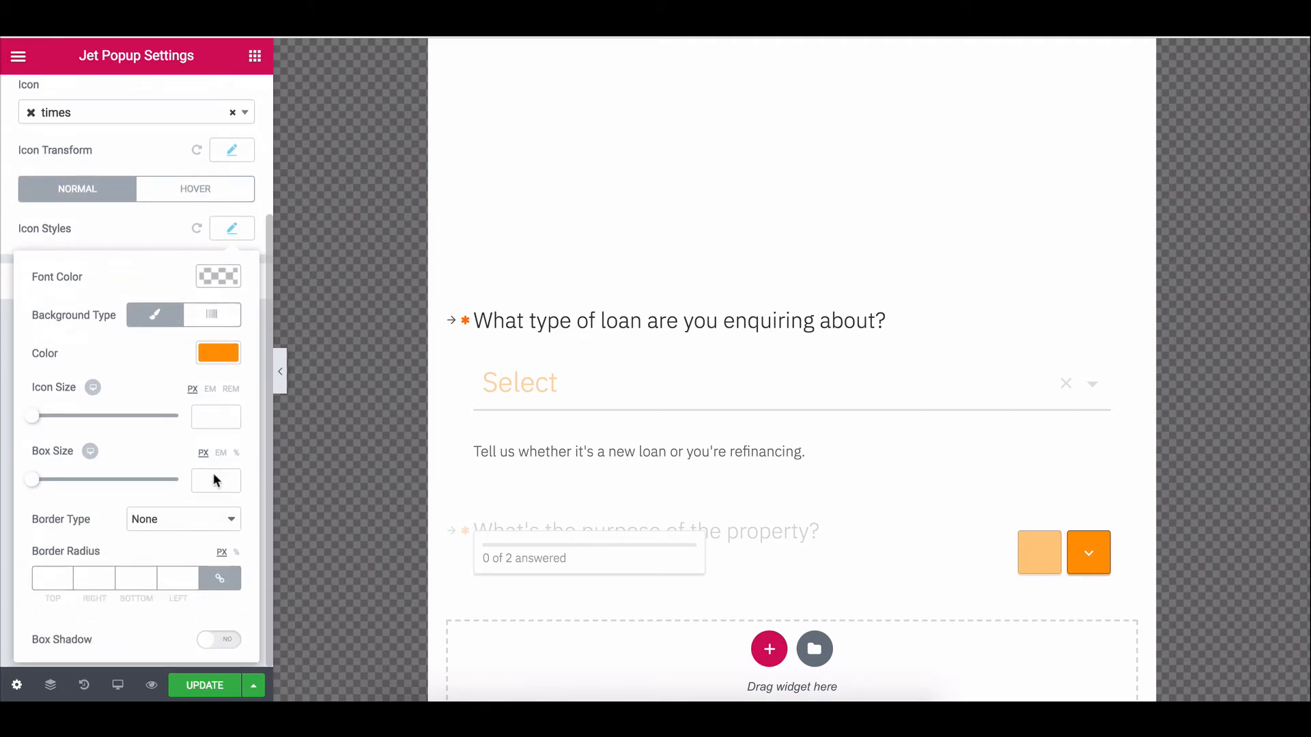
{"action": "left_click", "coordinate": [126, 235]}
Give the popup overlay a Classic semi-transparent black background and update the popup.
{"action": "left_click", "coordinate": [122, 293]}
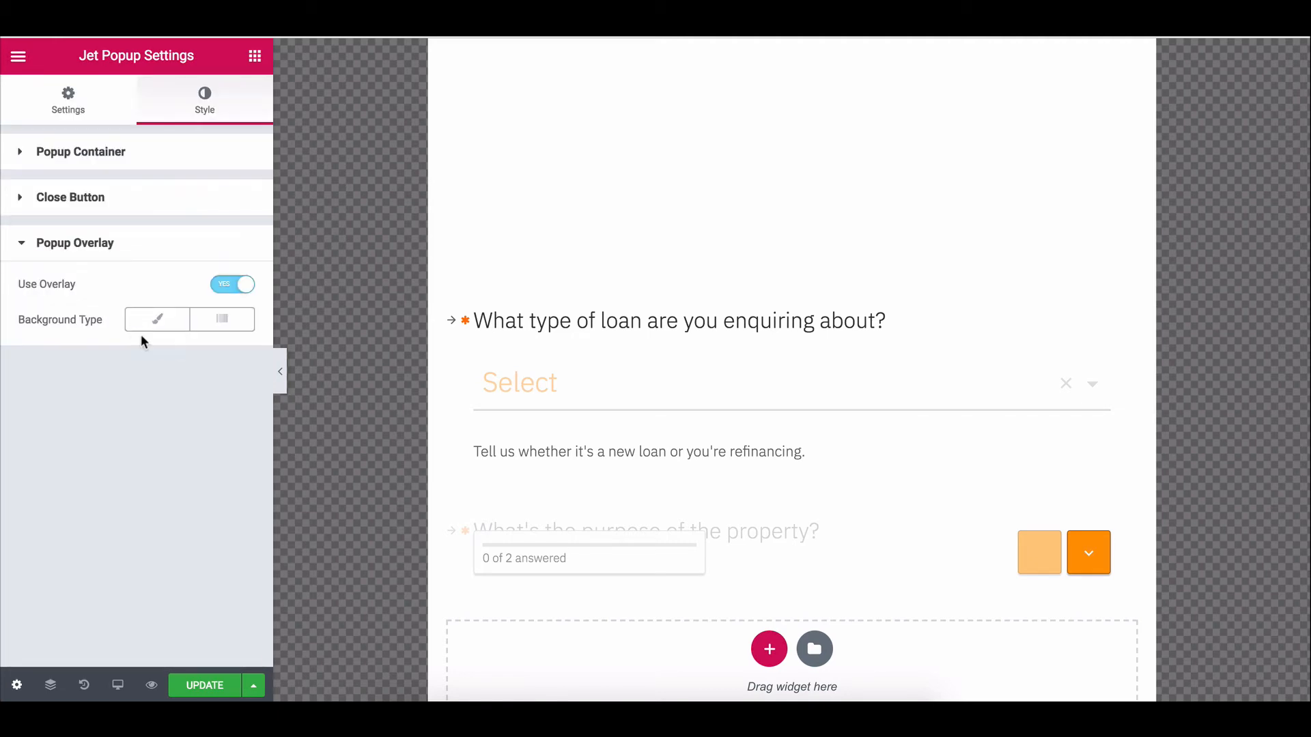
{"action": "left_click", "coordinate": [160, 323]}
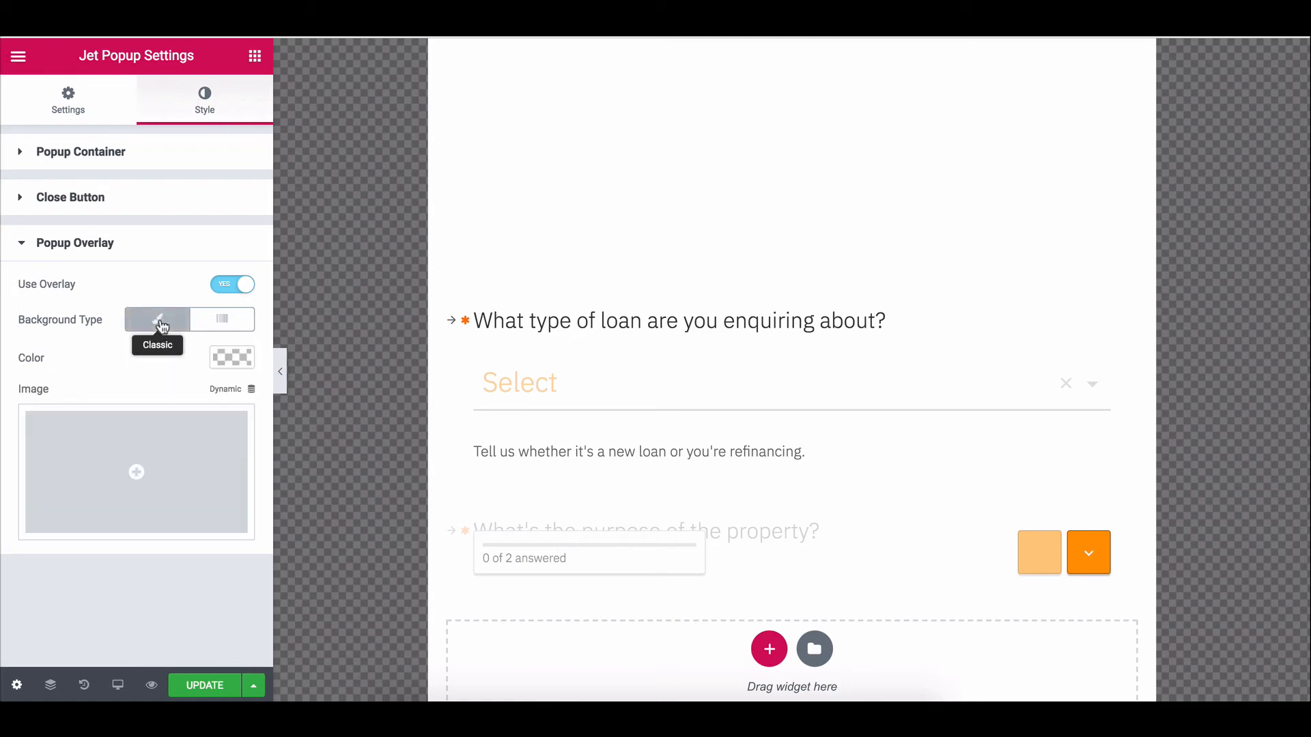
{"action": "left_click", "coordinate": [240, 372]}
{"action": "mouse_move", "coordinate": [238, 416]}
{"action": "left_mouse_down"}
{"action": "mouse_move", "coordinate": [243, 444]}
{"action": "mouse_move", "coordinate": [240, 423]}
{"action": "left_mouse_up"}
{"action": "left_click", "coordinate": [198, 685]}
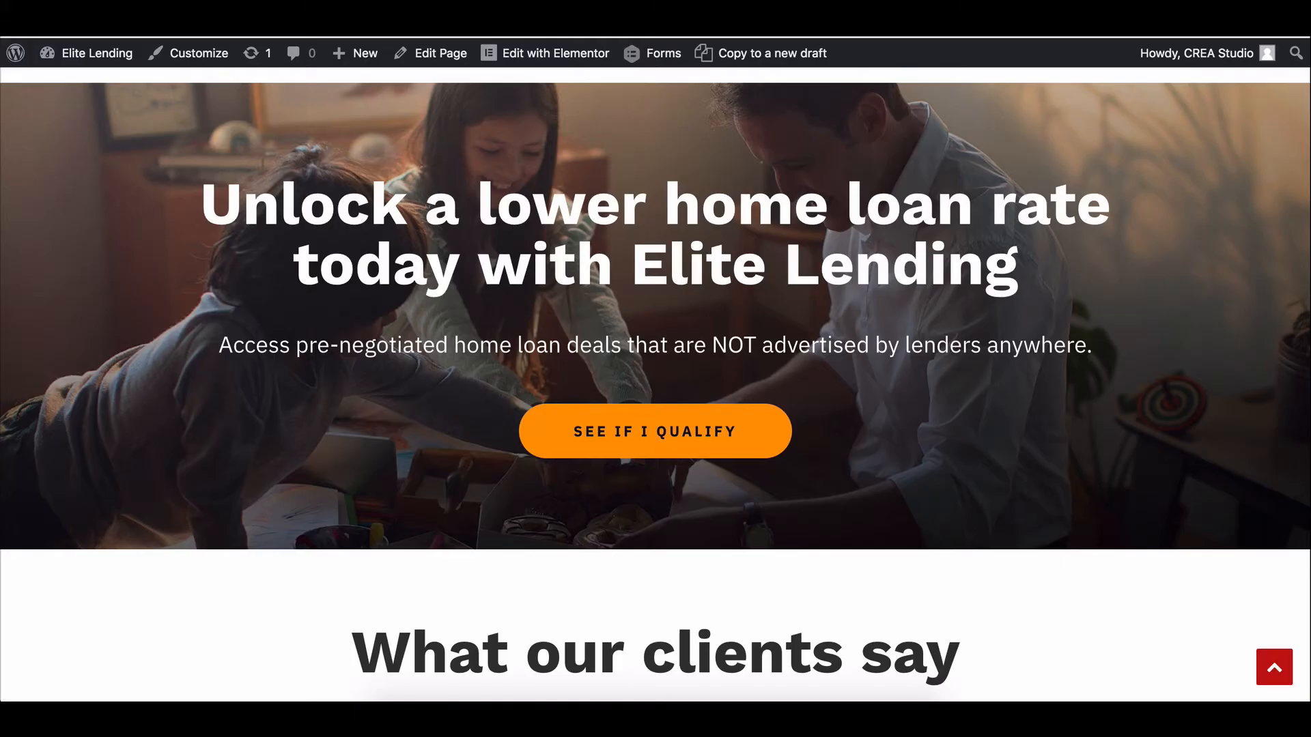
Reload the live site to show the updated Elite Lending home page.
{"action": "key", "text": "super+r"}
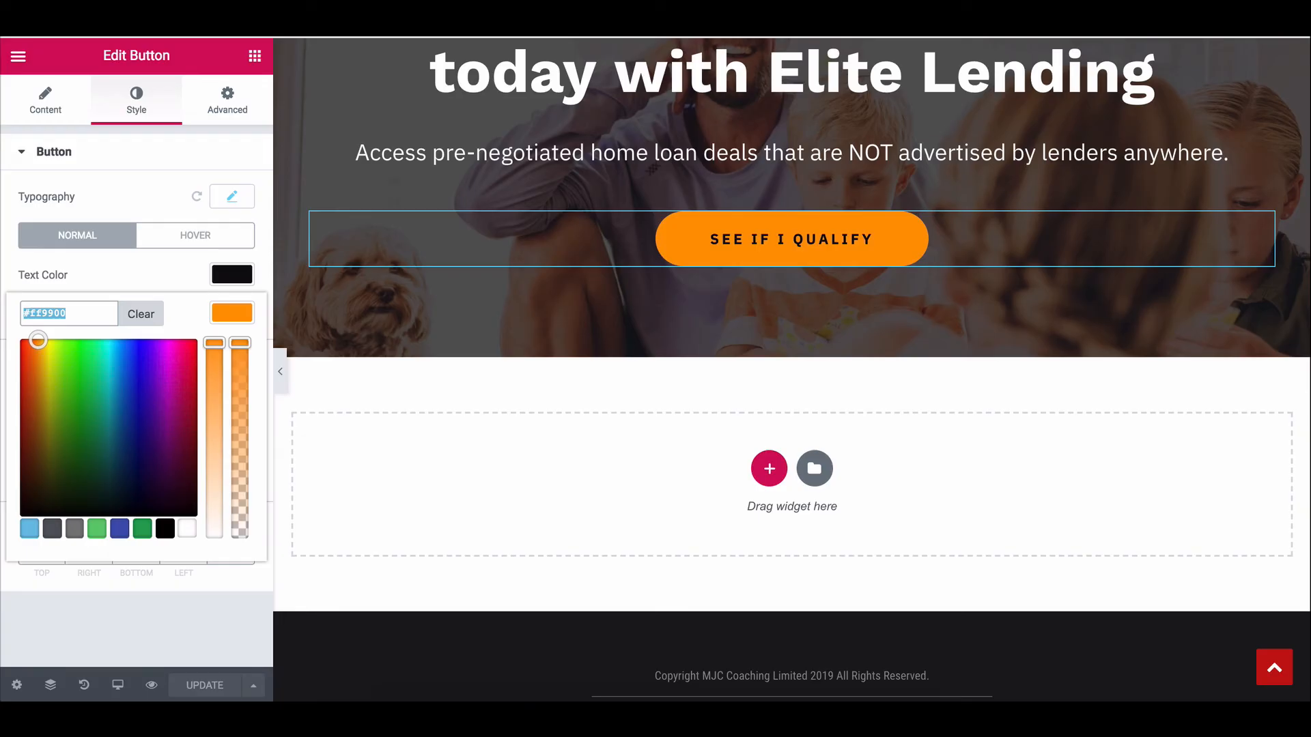
{"action": "key", "text": "super+r"}
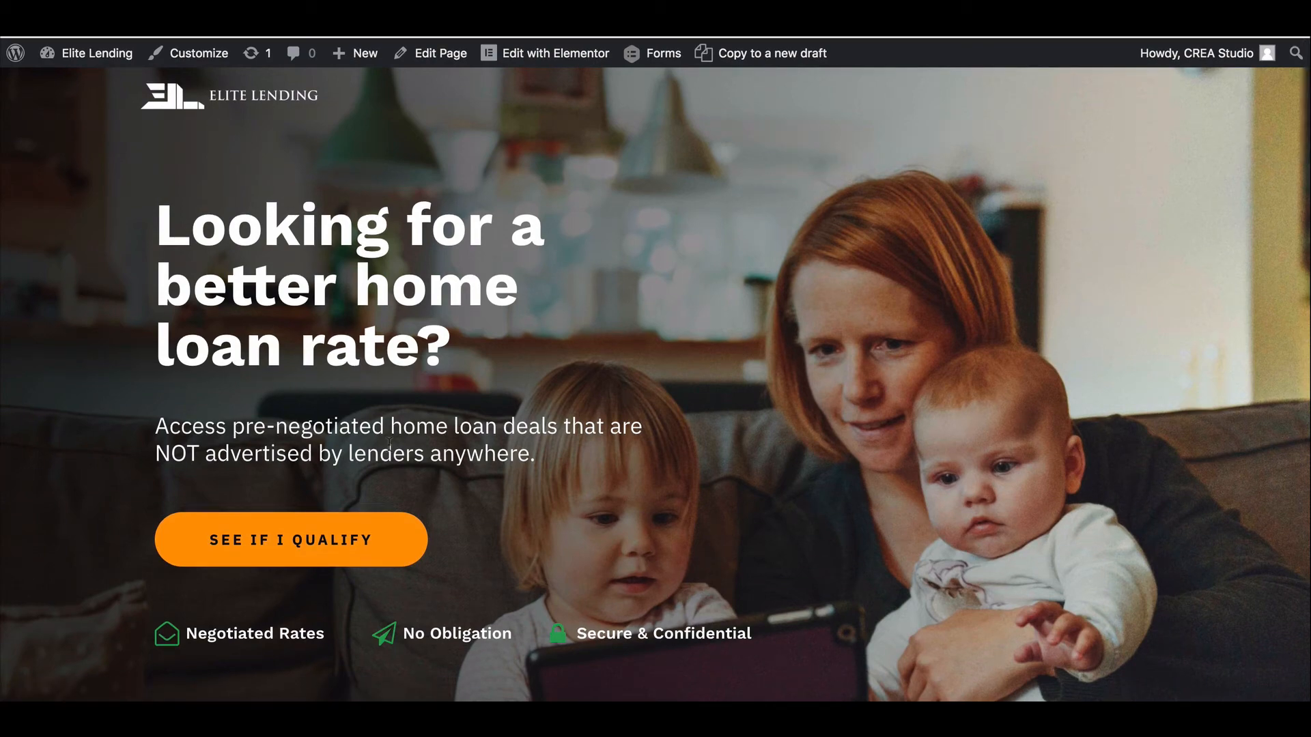
Open the lead form from SEE IF I QUALIFY to review it, then dismiss the popup.
{"action": "scroll", "coordinate": [15, 313], "scroll_direction": "down", "scroll_amount": 4}
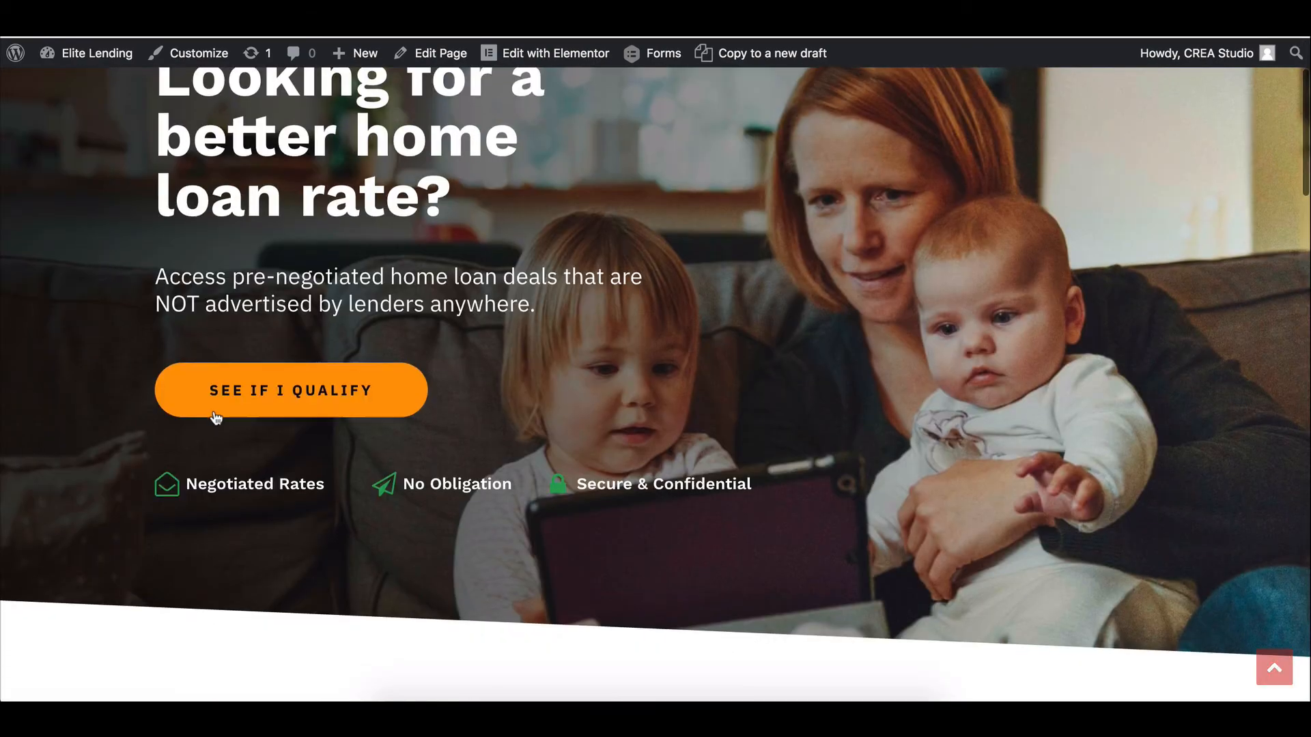
{"action": "scroll", "coordinate": [88, 211], "scroll_direction": "down", "scroll_amount": 2}
{"action": "scroll", "coordinate": [88, 211], "scroll_direction": "up", "scroll_amount": 4}
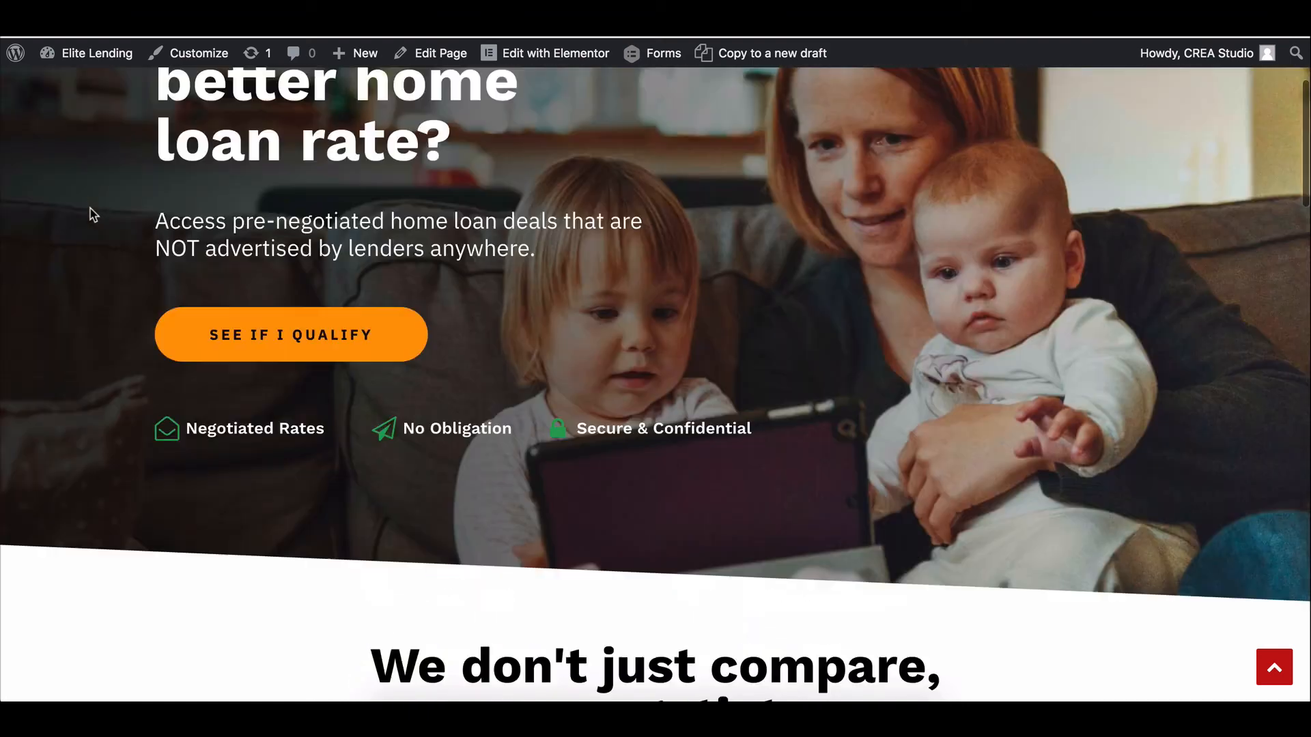
{"action": "left_click", "coordinate": [266, 391]}
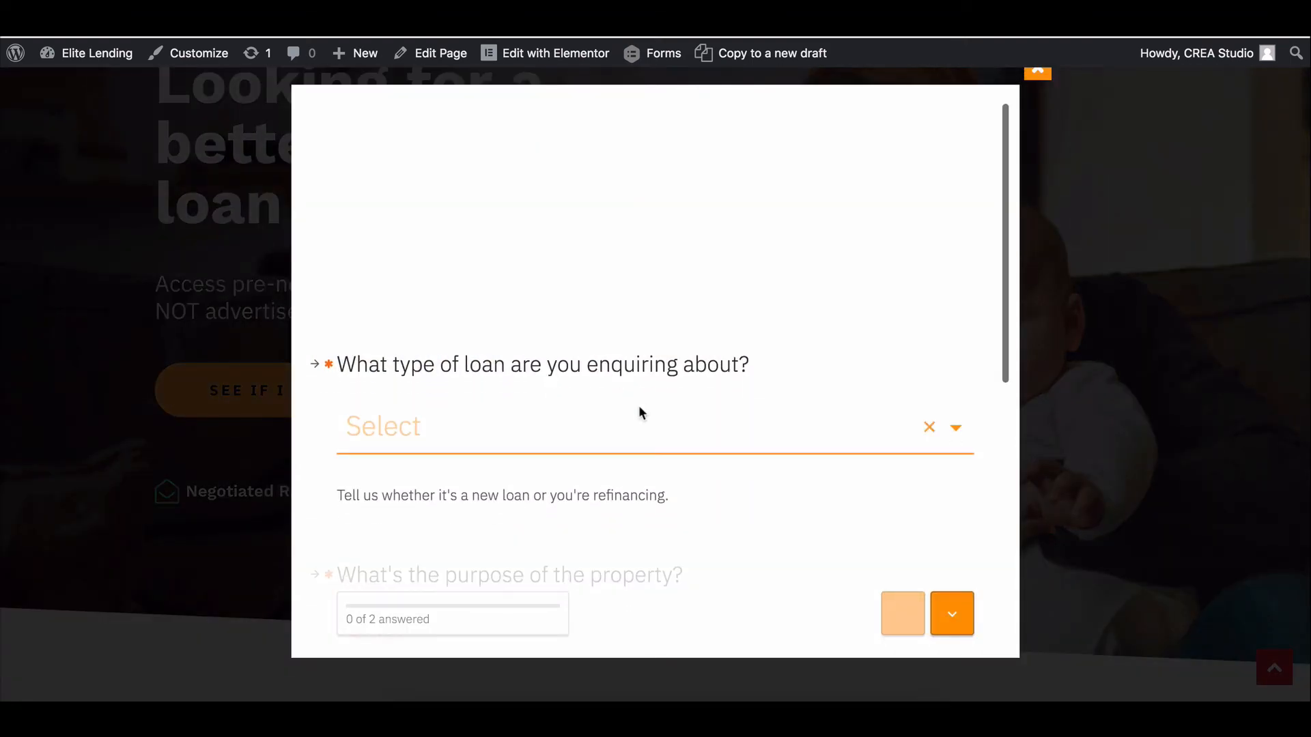
{"action": "scroll", "coordinate": [650, 358], "scroll_direction": "down", "scroll_amount": 3}
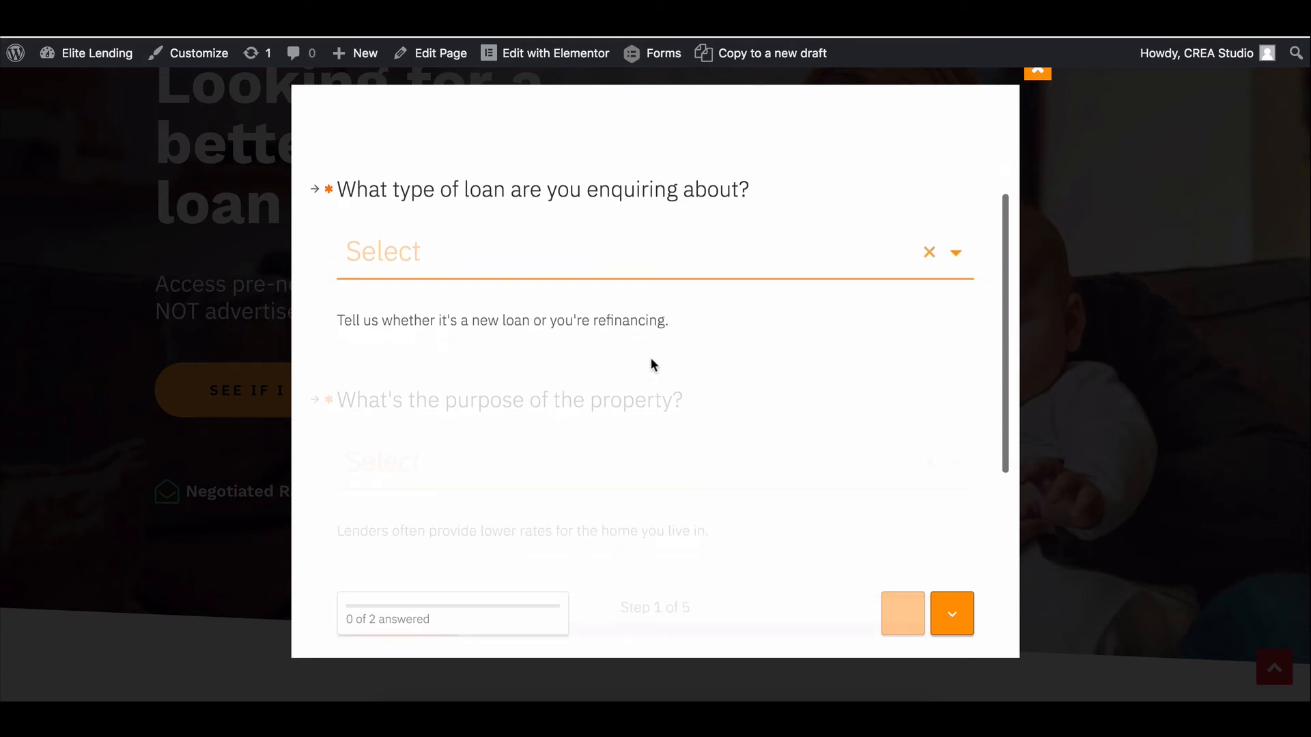
{"action": "scroll", "coordinate": [650, 358], "scroll_direction": "up", "scroll_amount": 3}
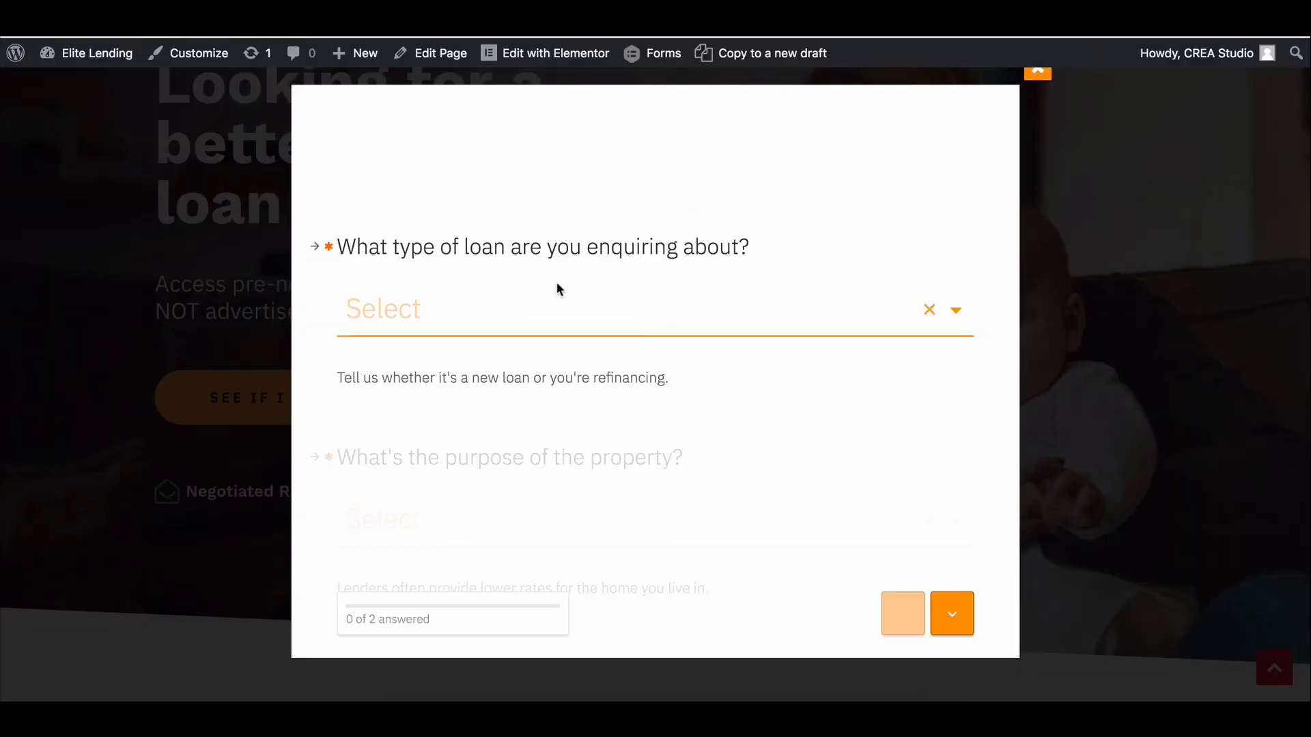
{"action": "left_click", "coordinate": [1105, 289]}
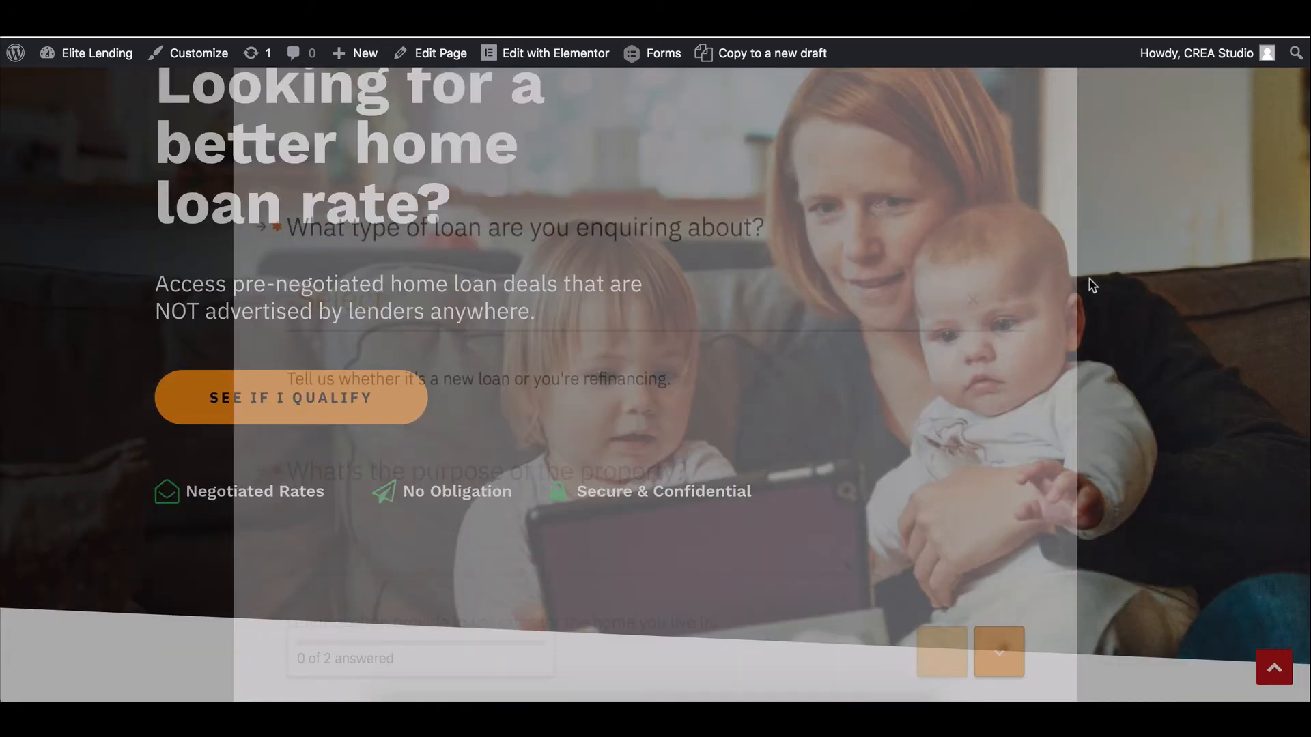
Eyedrop the blue 1,000+ statistic text in the page capture to get #50A7F8.
{"action": "scroll", "coordinate": [426, 280], "scroll_direction": "down", "scroll_amount": 2}
{"action": "scroll", "coordinate": [424, 280], "scroll_direction": "down", "scroll_amount": 10}
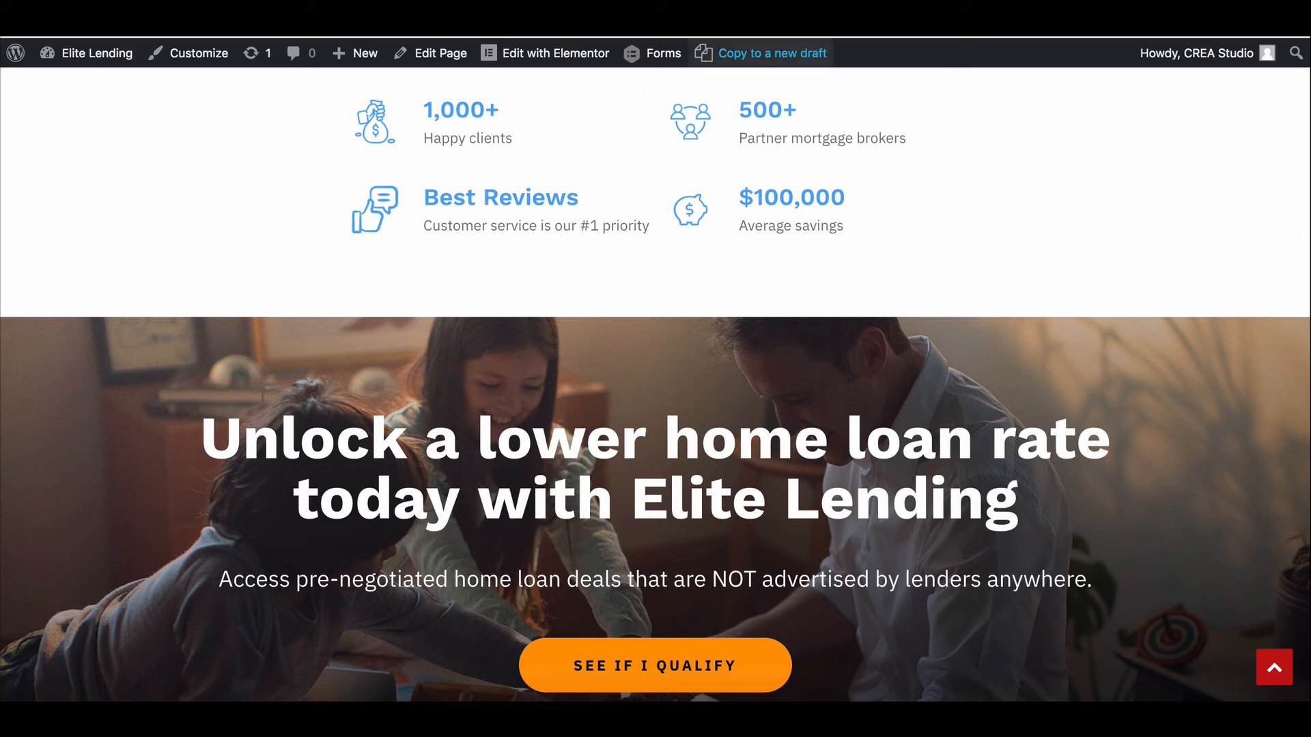
{"action": "scroll", "coordinate": [892, 370], "scroll_direction": "up", "scroll_amount": 3}
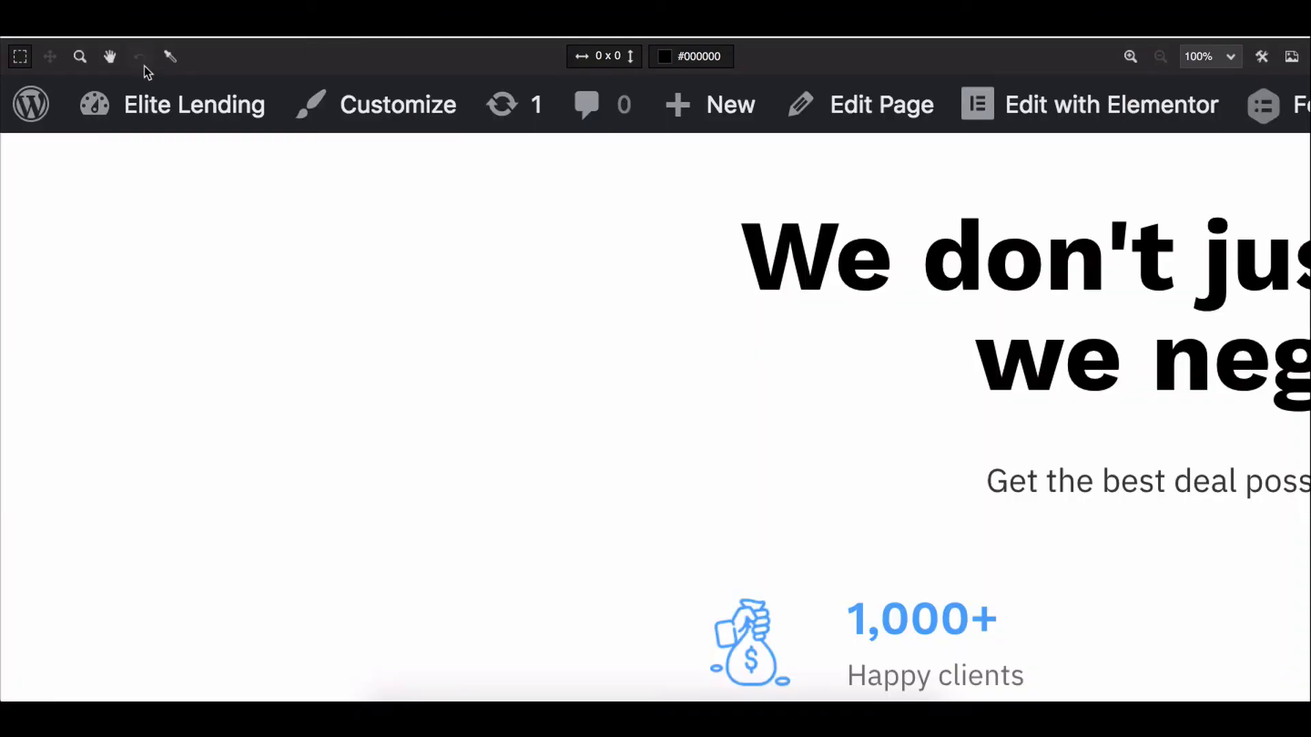
{"action": "left_click_drag", "start_coordinate": [687, 448], "coordinate": [425, 267]}
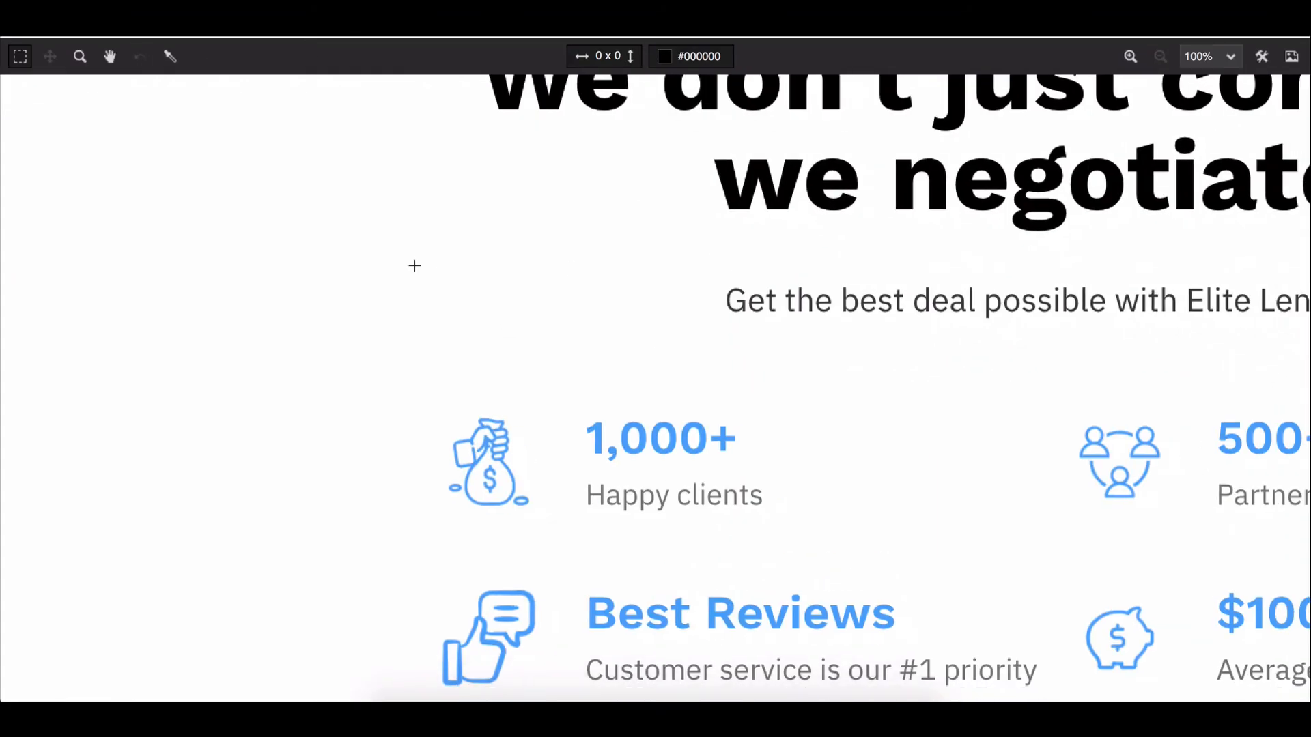
{"action": "left_click", "coordinate": [171, 63]}
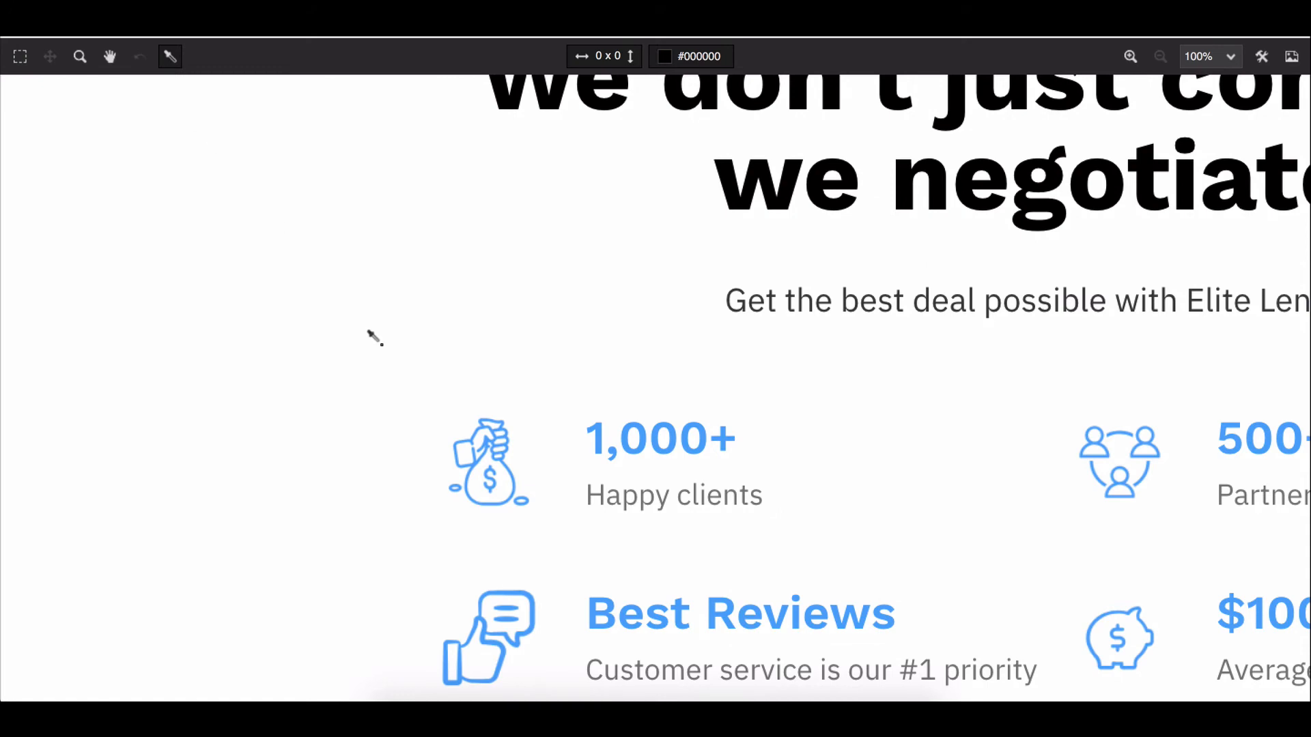
{"action": "left_click", "coordinate": [592, 429]}
{"action": "left_click", "coordinate": [723, 55]}
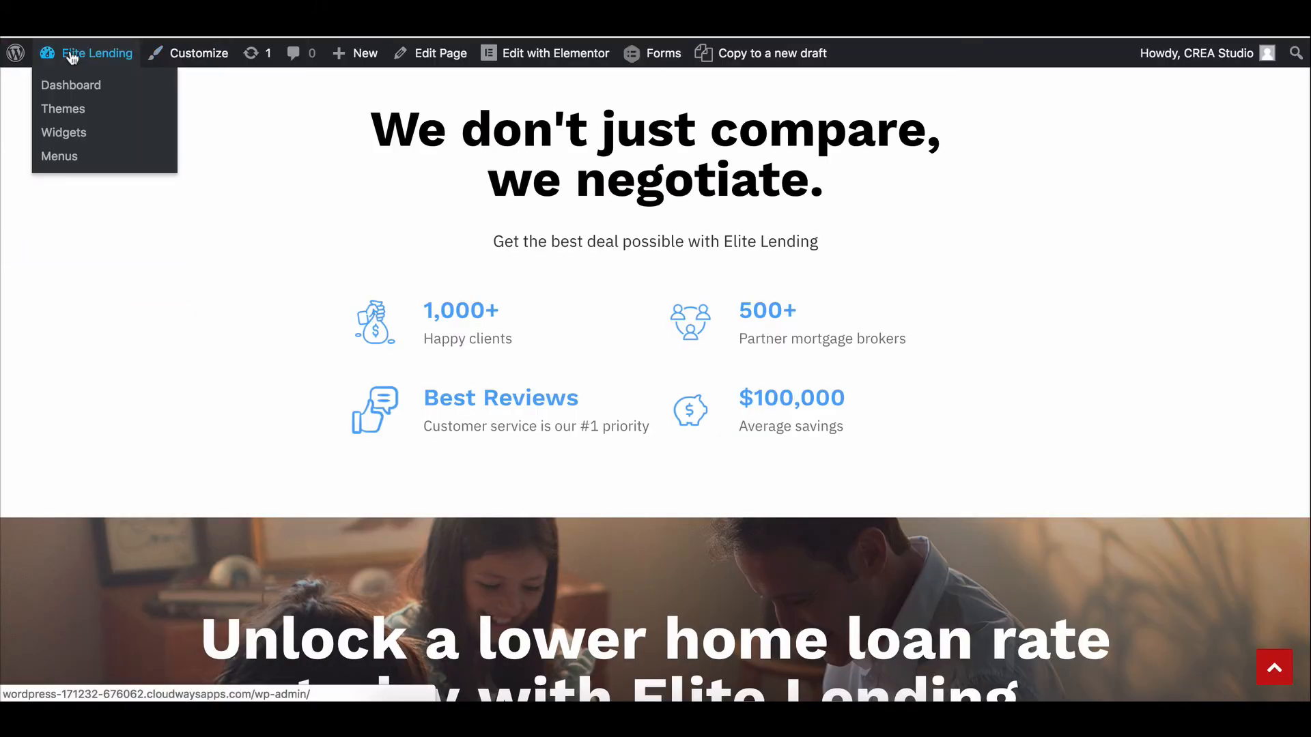
Replace the Lead Form's Lastform answer colour #FF9900 with #50A7F8 and update the settings.
{"action": "mouse_move", "coordinate": [657, 61]}
{"action": "mouse_move", "coordinate": [685, 88]}
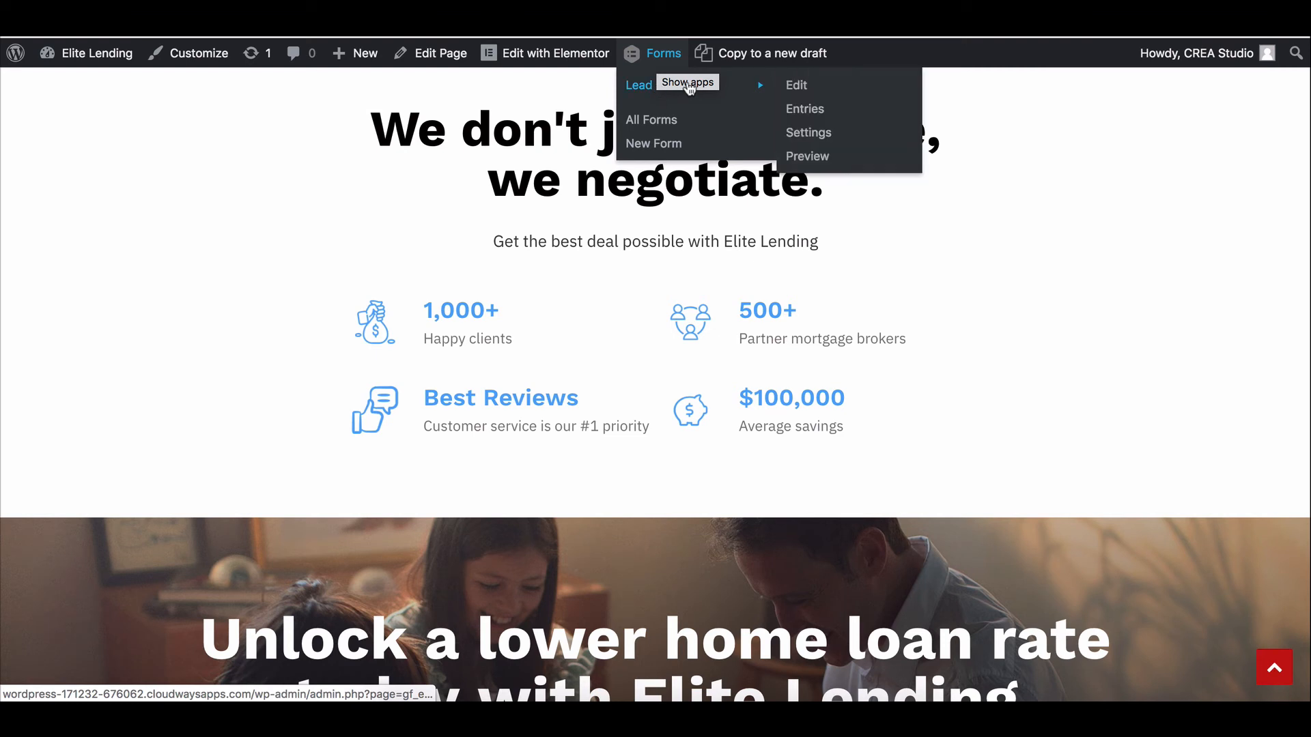
{"action": "left_click", "coordinate": [819, 139]}
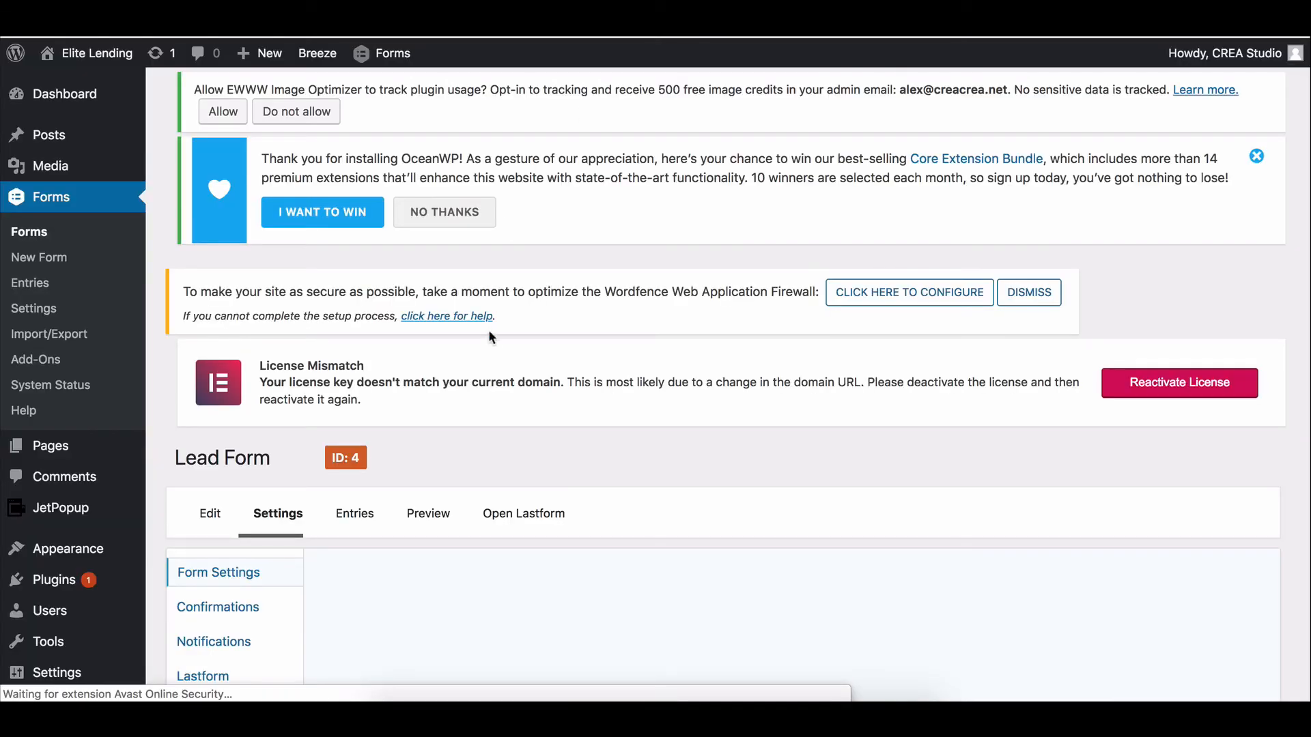
{"action": "scroll", "coordinate": [365, 515], "scroll_direction": "down", "scroll_amount": 3}
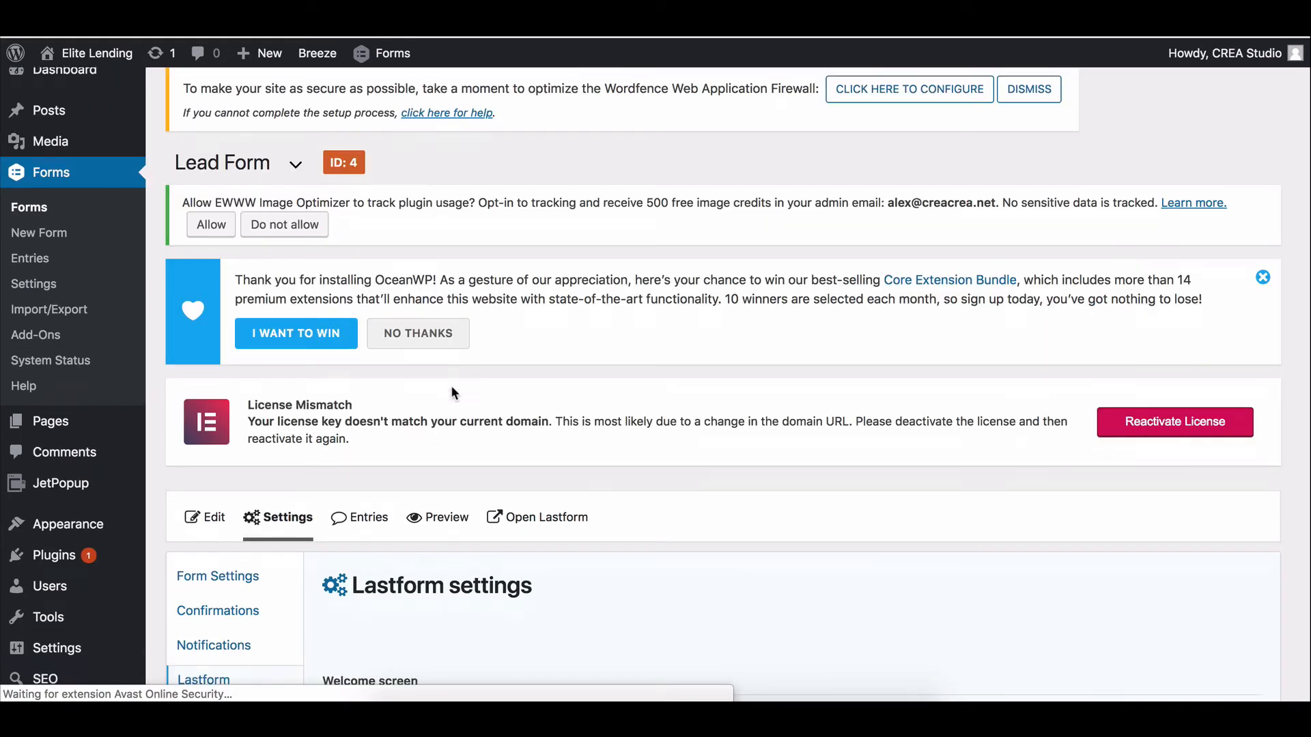
{"action": "scroll", "coordinate": [451, 385], "scroll_direction": "down", "scroll_amount": 10}
{"action": "scroll", "coordinate": [436, 182], "scroll_direction": "down", "scroll_amount": 3}
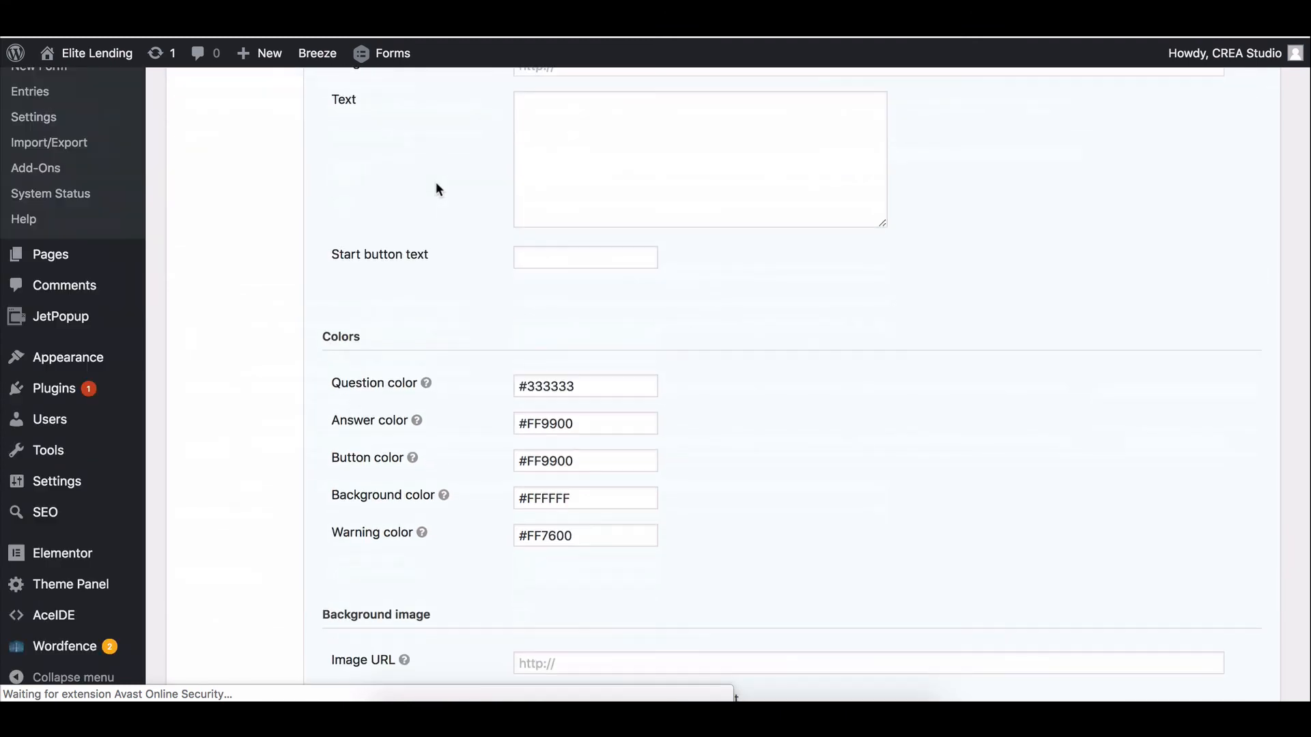
{"action": "triple_click", "coordinate": [586, 425]}
{"action": "type", "text": "#50A7F8"}
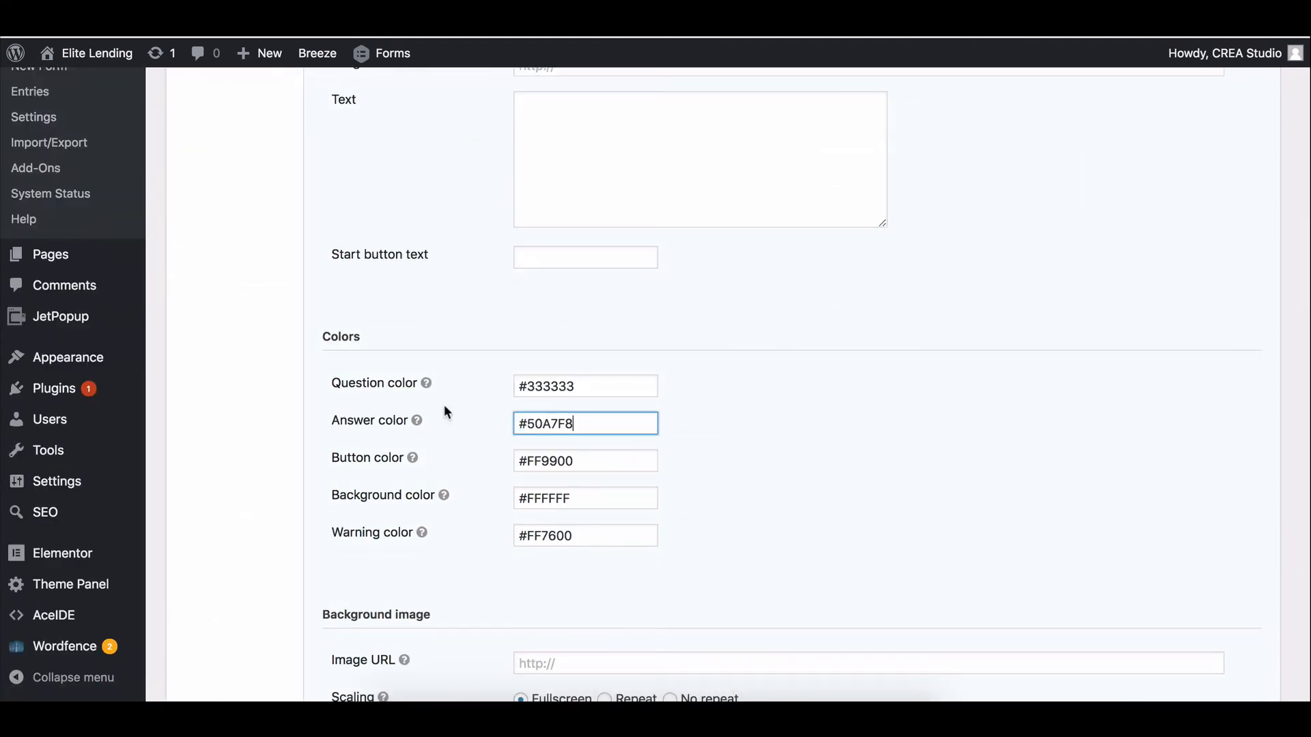
{"action": "left_click", "coordinate": [412, 457]}
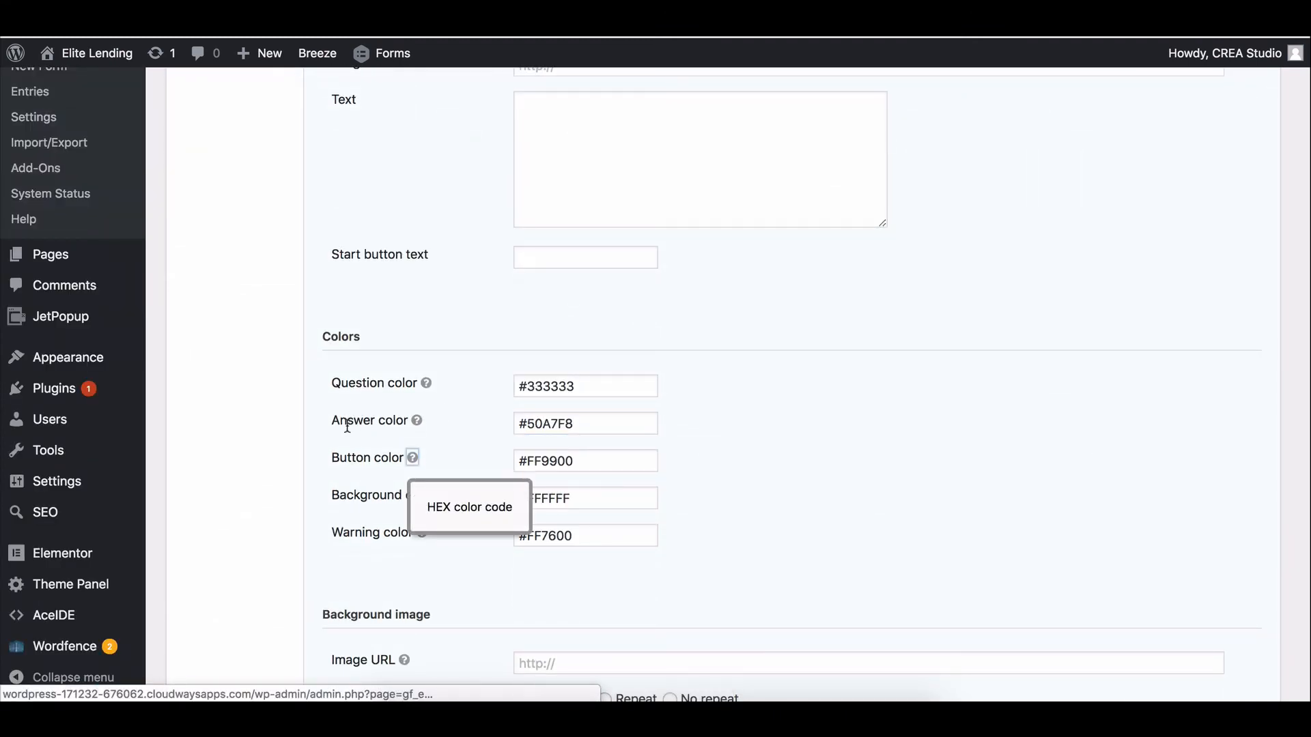
{"action": "scroll", "coordinate": [385, 526], "scroll_direction": "down", "scroll_amount": 3}
{"action": "scroll", "coordinate": [384, 526], "scroll_direction": "down", "scroll_amount": 15}
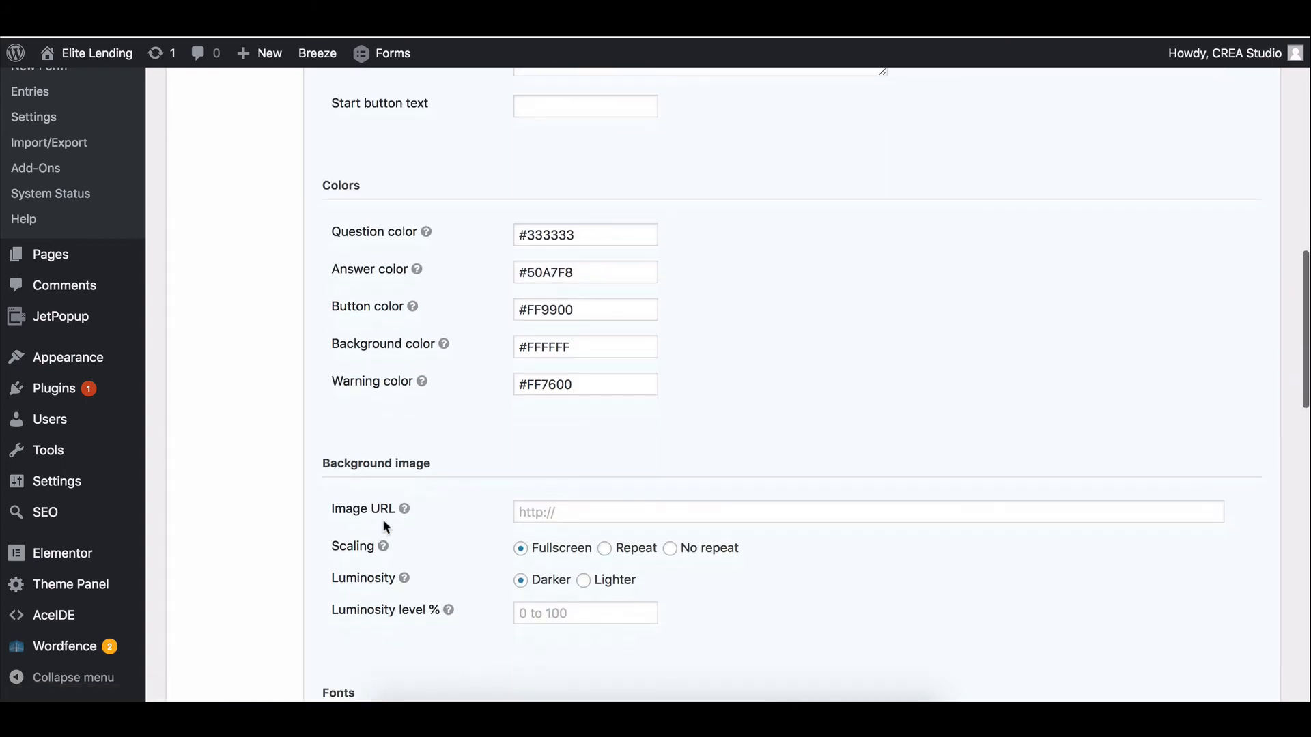
{"action": "left_click", "coordinate": [385, 541]}
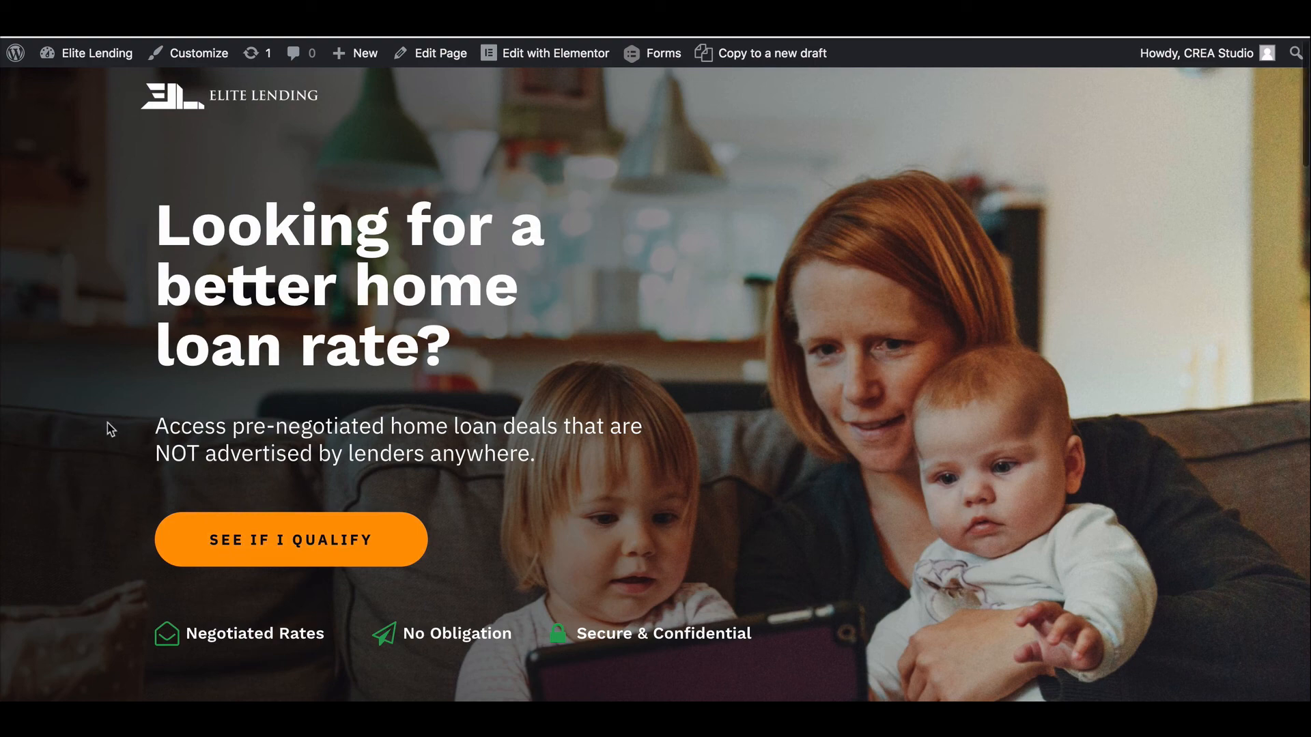
{"action": "left_click", "coordinate": [232, 532]}
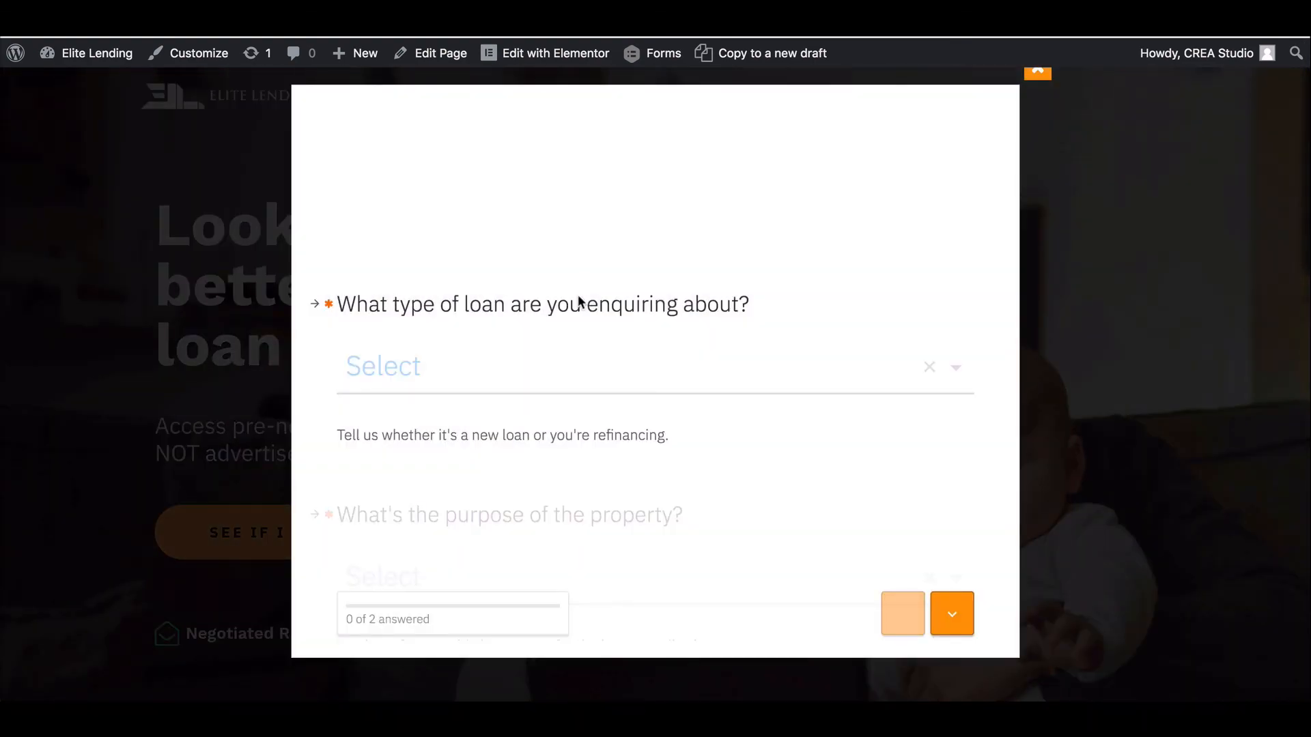
{"action": "left_click", "coordinate": [512, 371]}
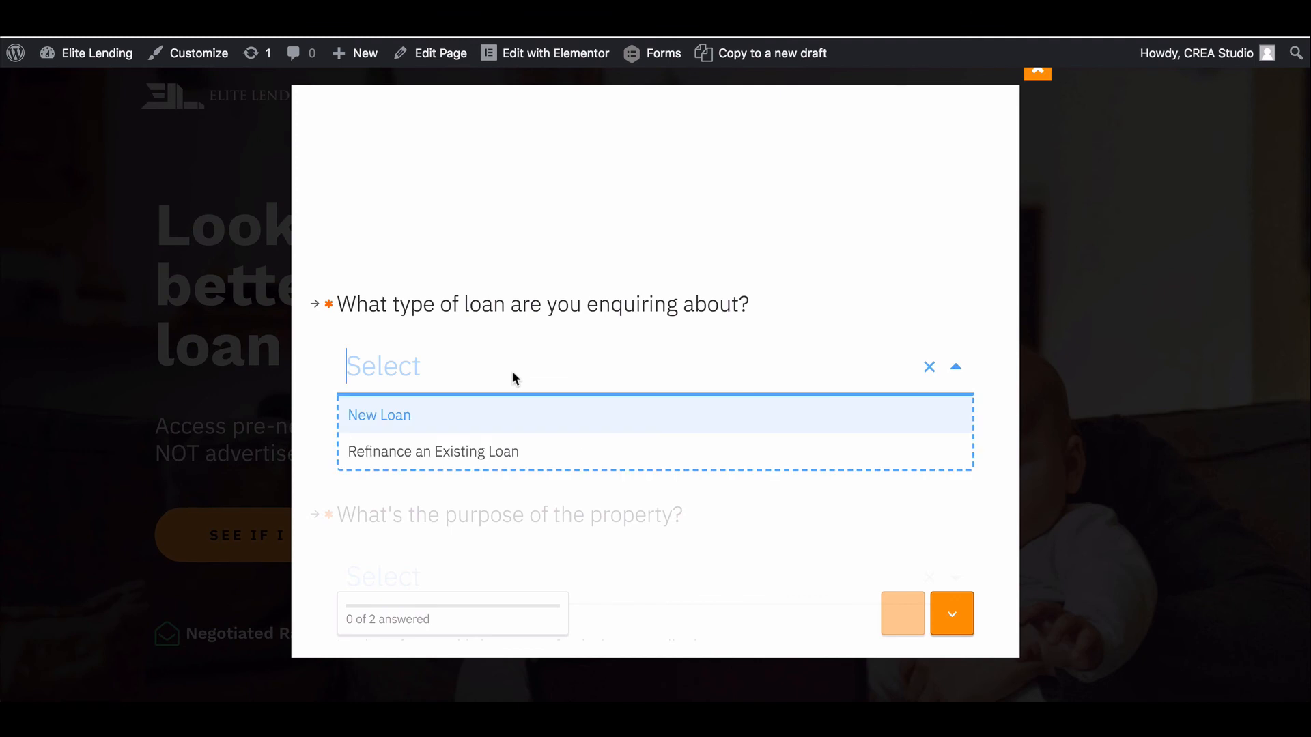
{"action": "left_click", "coordinate": [508, 415]}
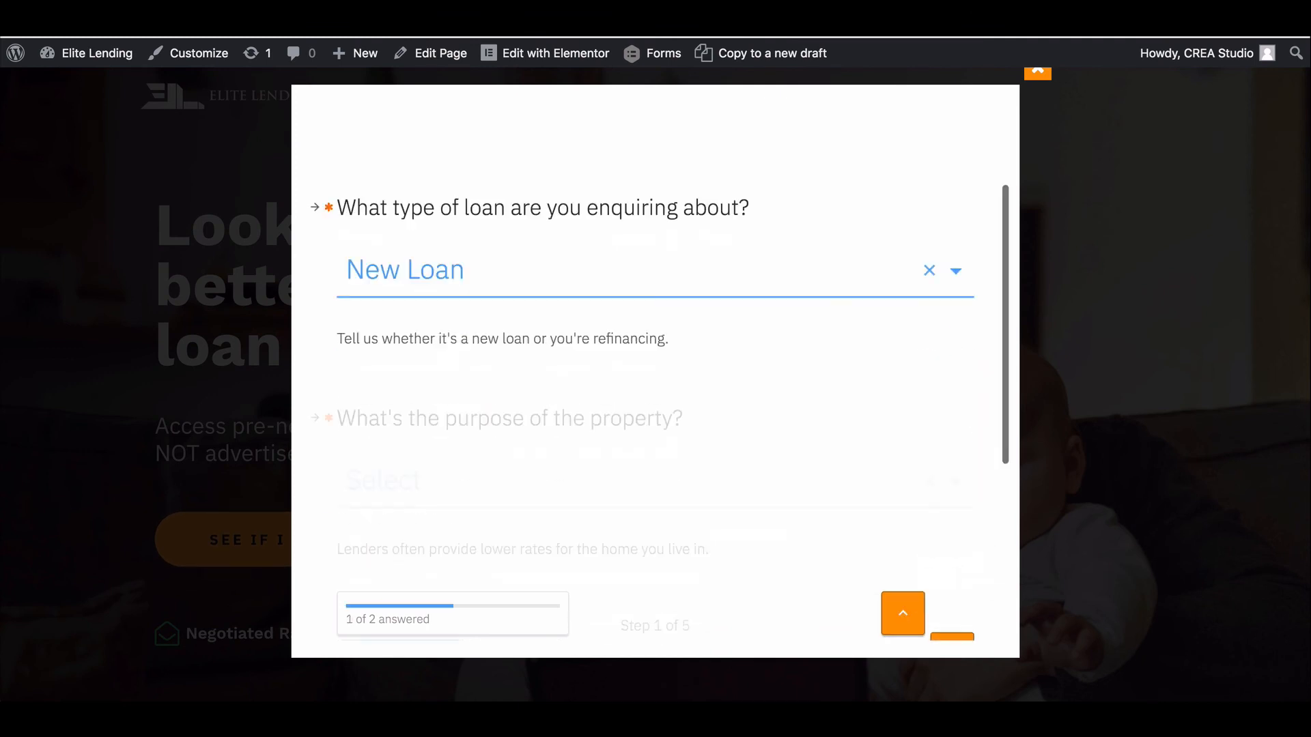
{"action": "left_click", "coordinate": [718, 368]}
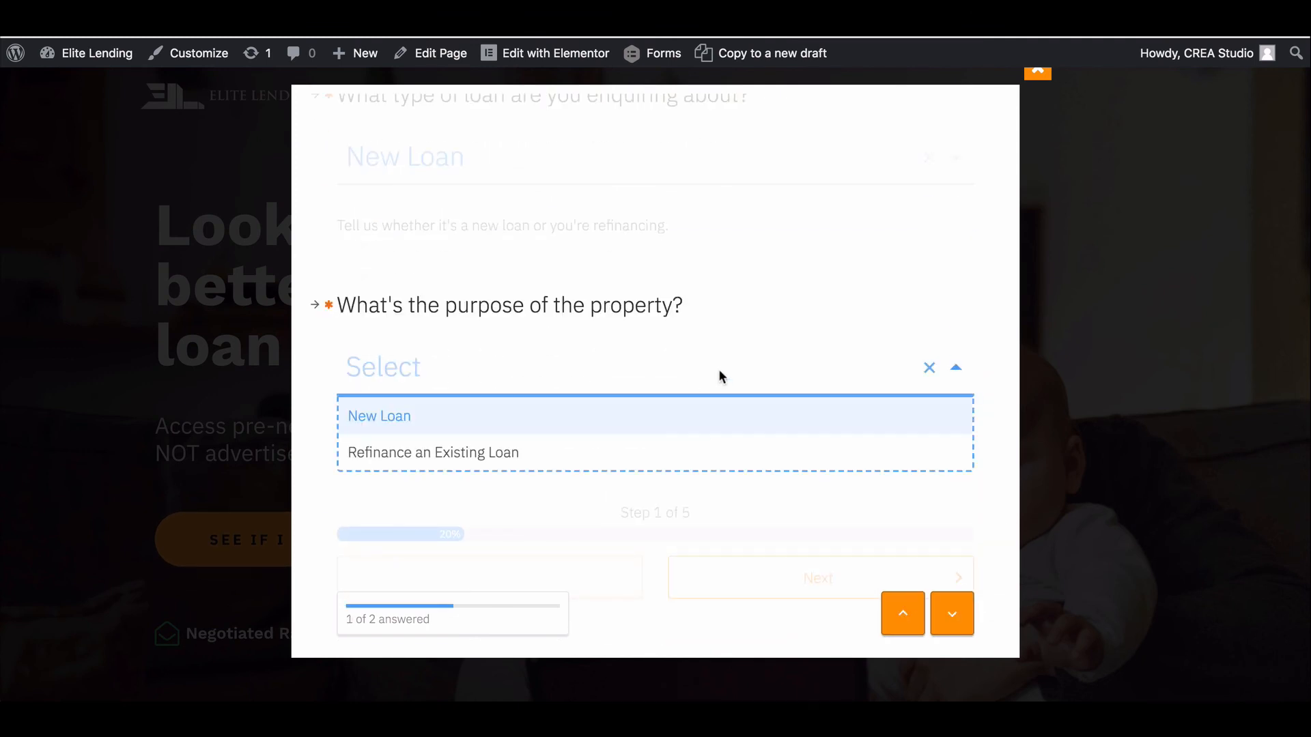
{"action": "left_click", "coordinate": [614, 464]}
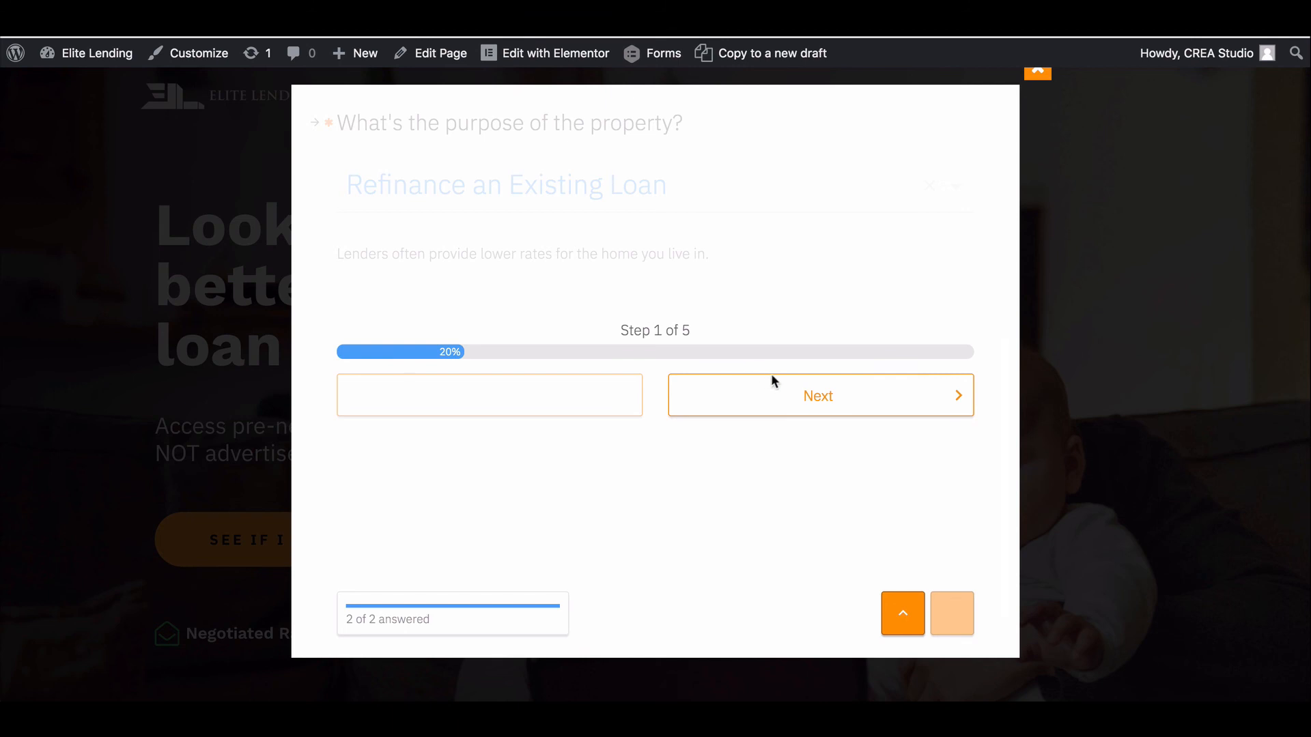
{"action": "left_click", "coordinate": [804, 398]}
{"action": "scroll", "coordinate": [666, 420], "scroll_direction": "down", "scroll_amount": 6}
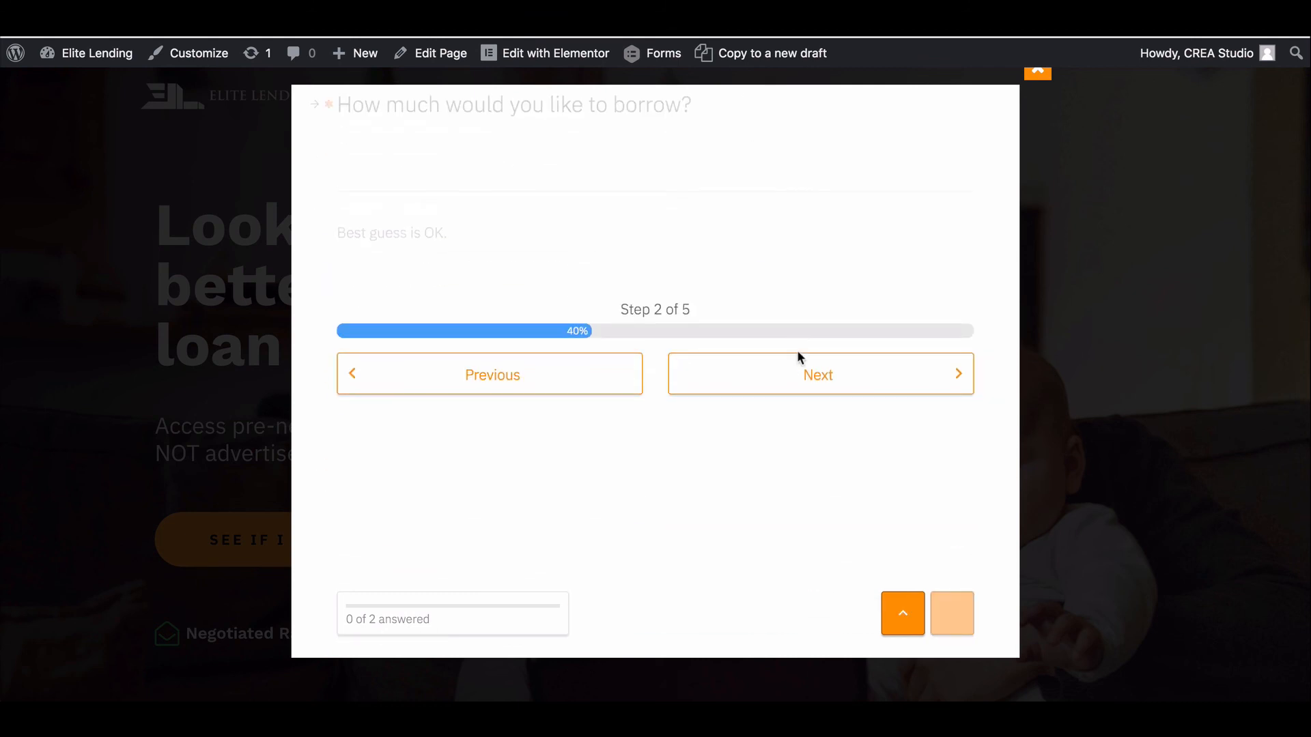
{"action": "left_click", "coordinate": [797, 357]}
{"action": "scroll", "coordinate": [796, 351], "scroll_direction": "down", "scroll_amount": 2}
{"action": "scroll", "coordinate": [797, 350], "scroll_direction": "down", "scroll_amount": 3}
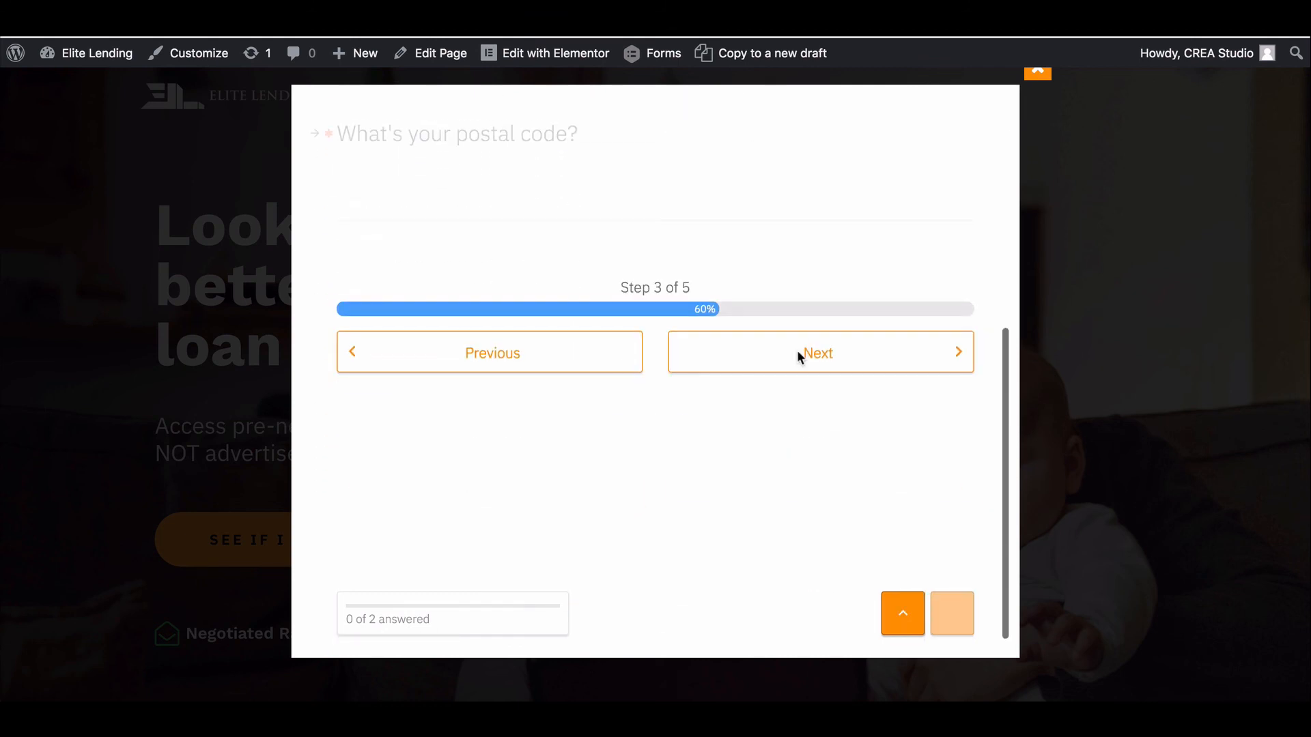
{"action": "left_click", "coordinate": [746, 352]}
{"action": "scroll", "coordinate": [749, 353], "scroll_direction": "down", "scroll_amount": 6}
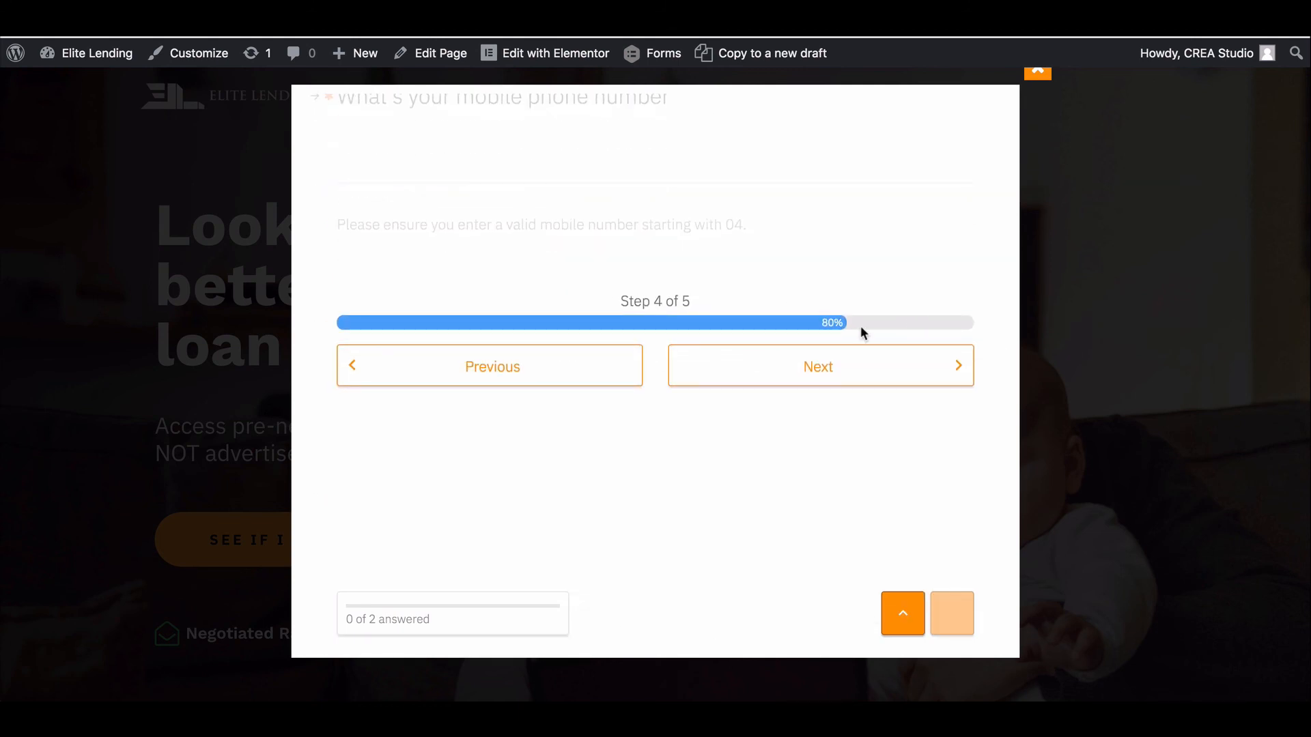
{"action": "left_click", "coordinate": [804, 366]}
{"action": "scroll", "coordinate": [804, 367], "scroll_direction": "down", "scroll_amount": 3}
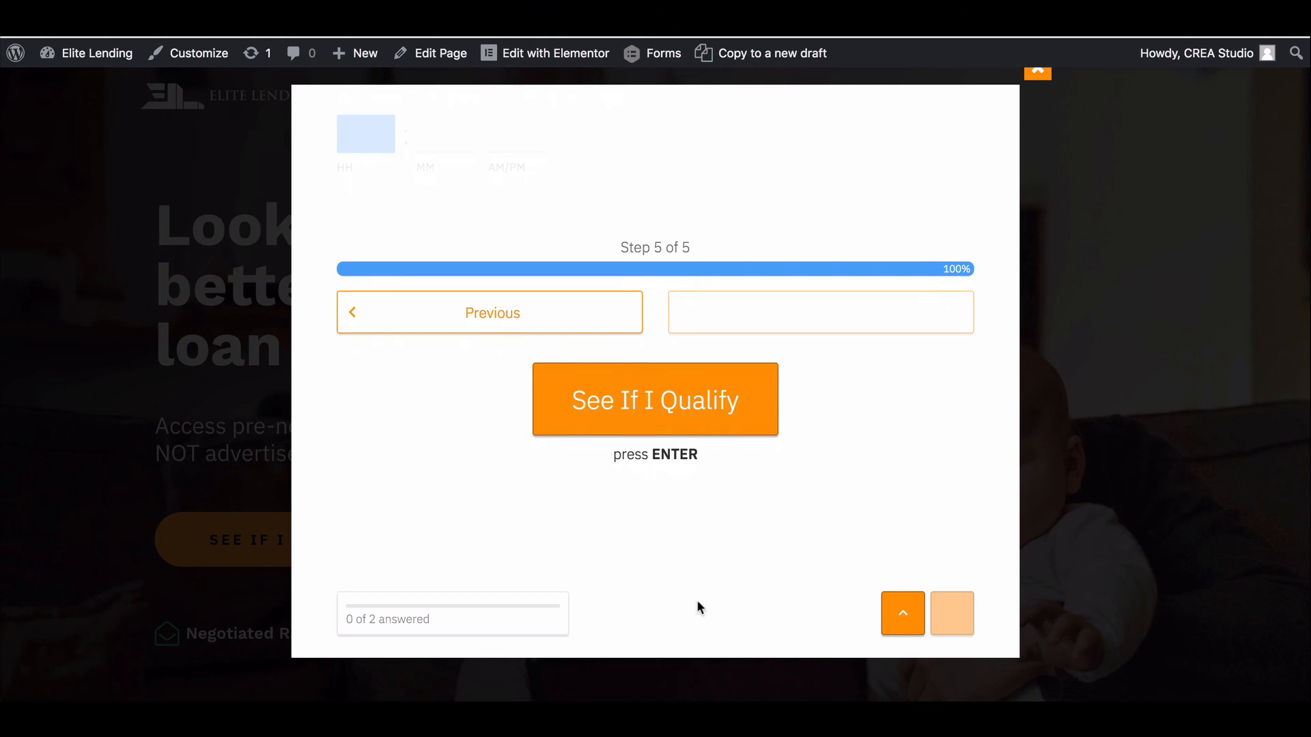
{"action": "scroll", "coordinate": [644, 455], "scroll_direction": "up", "scroll_amount": 4}
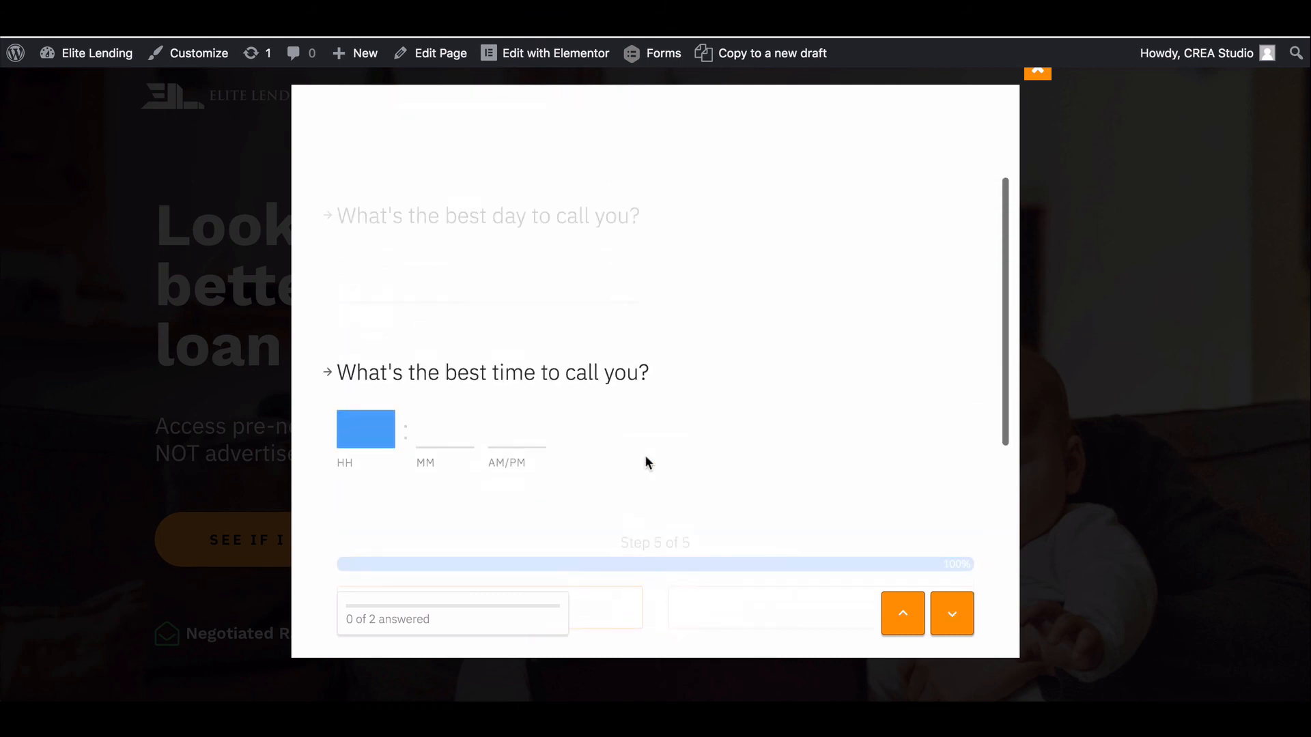
{"action": "scroll", "coordinate": [644, 454], "scroll_direction": "up", "scroll_amount": 2}
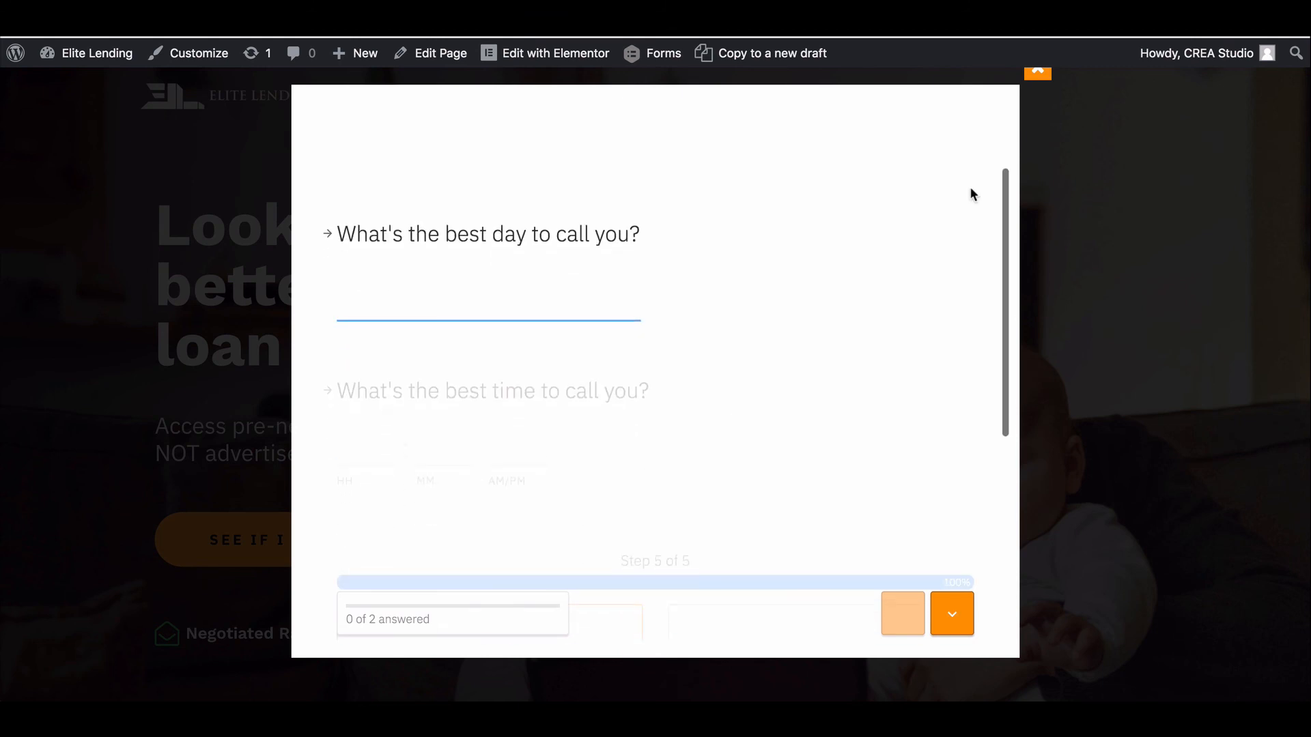
{"action": "left_click", "coordinate": [1046, 77]}
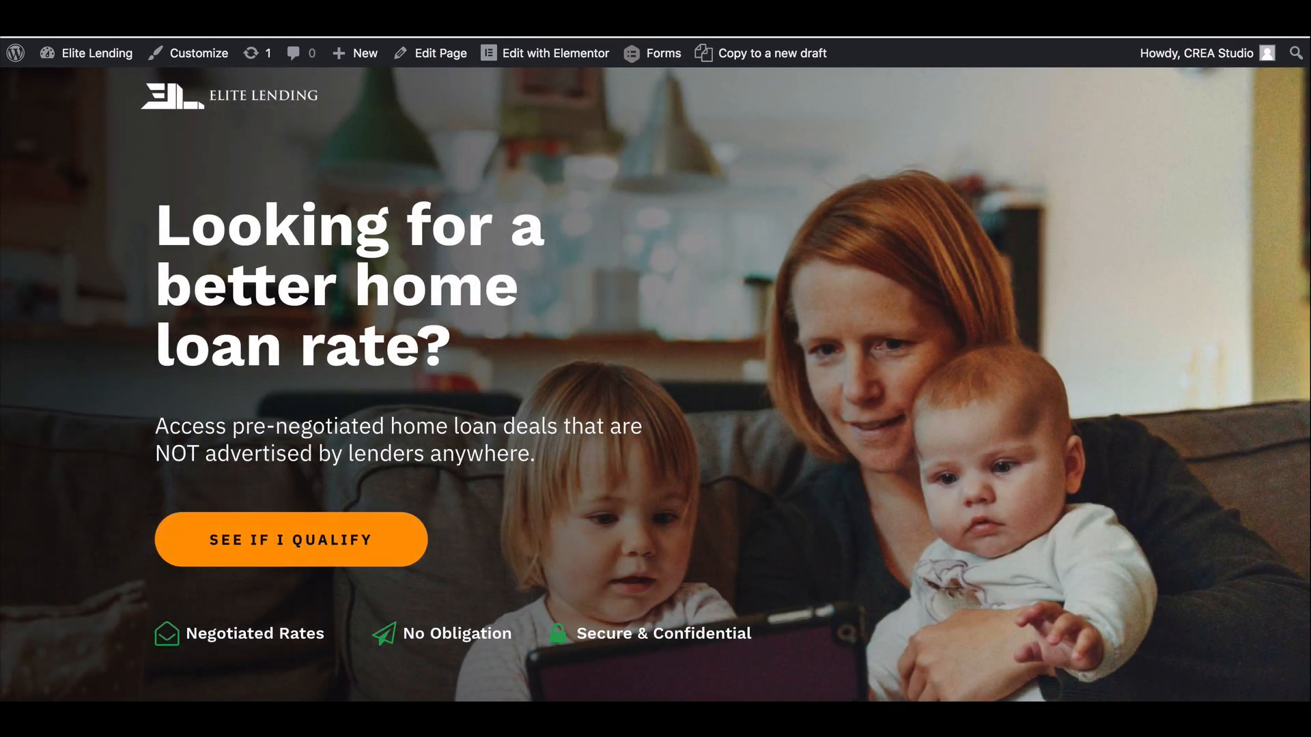